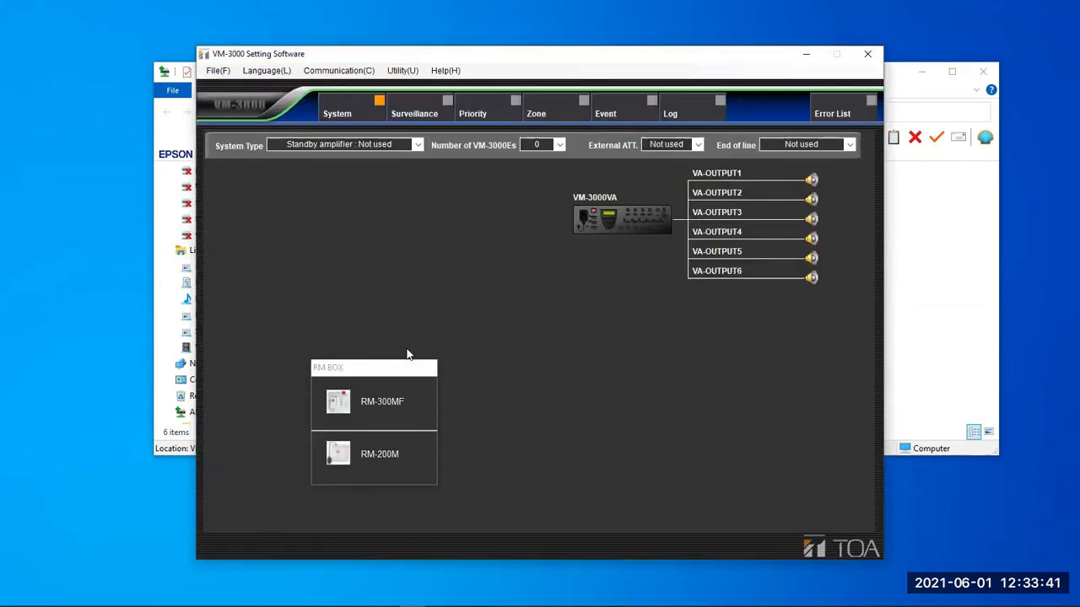
Look through the Surveillance, Priority, Zone, Event and Log settings pages and return to the System page
left_click_drag(386, 371, 301, 349)
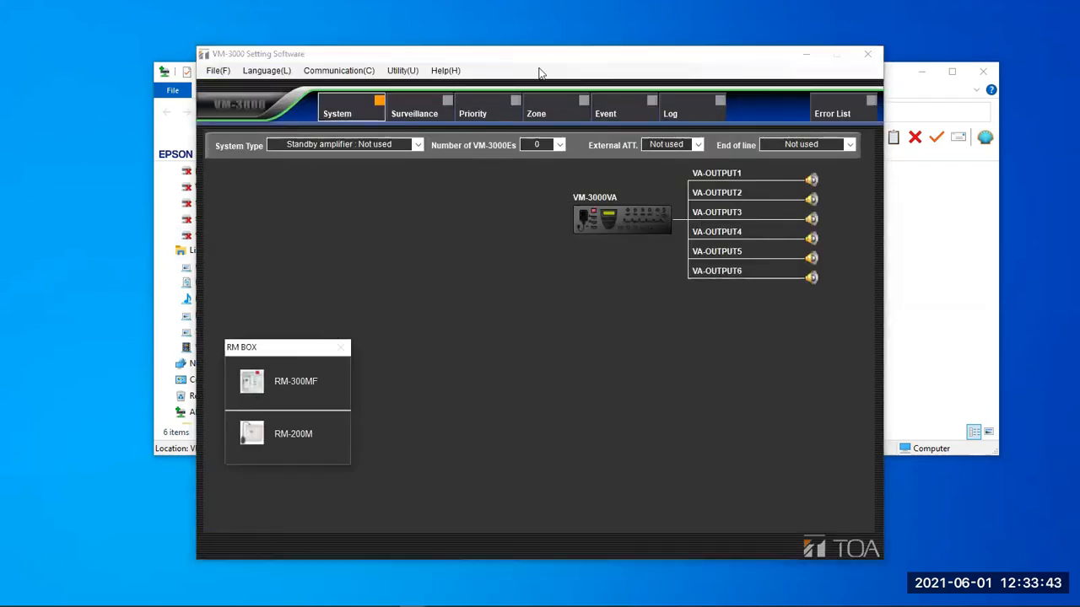
left_click_drag(544, 55, 549, 30)
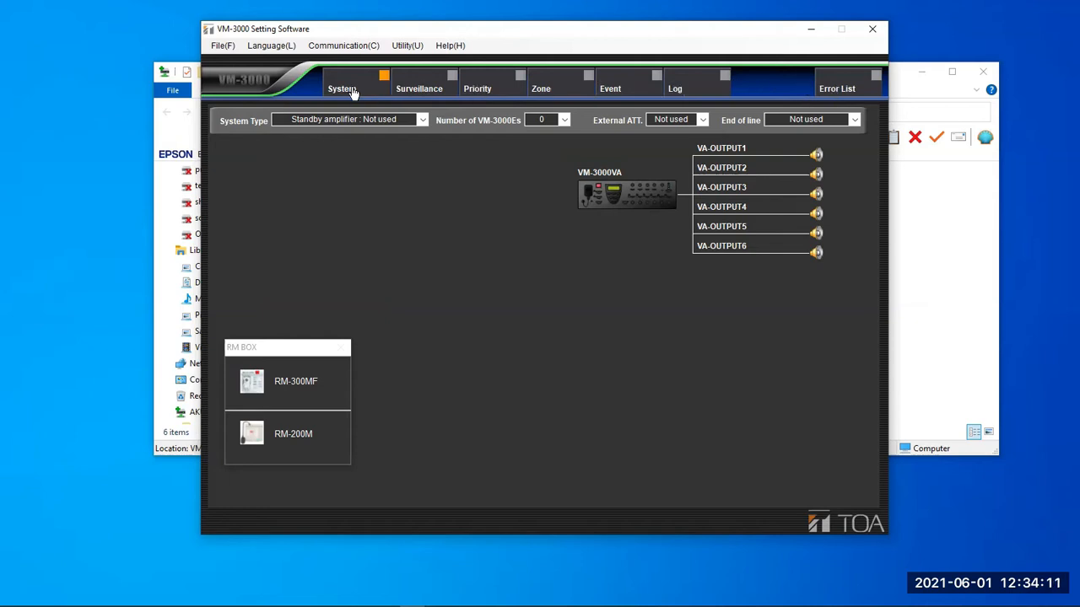
left_click(415, 84)
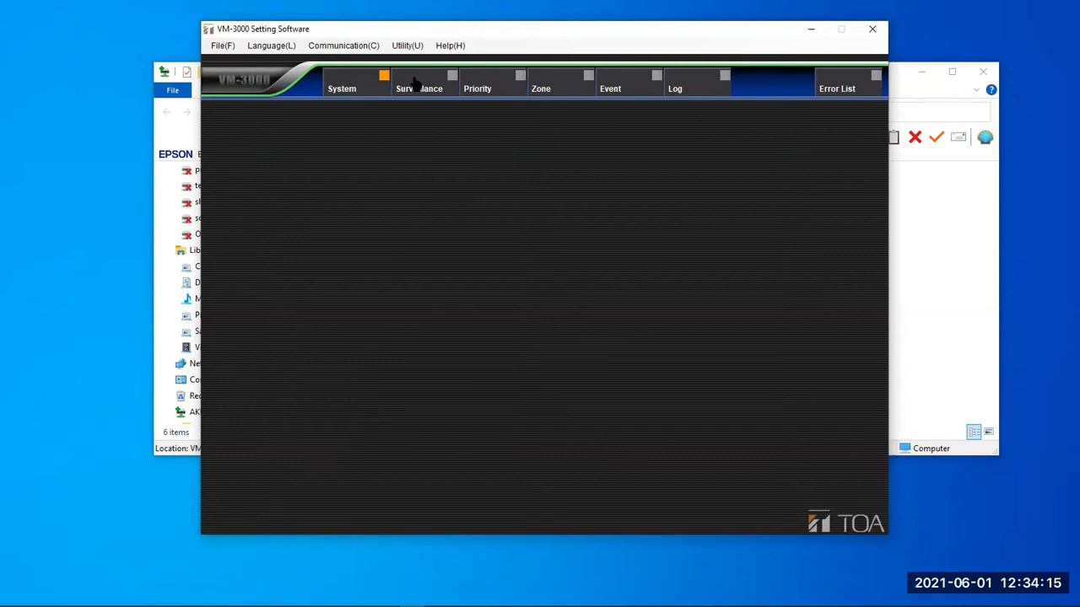
left_click(488, 85)
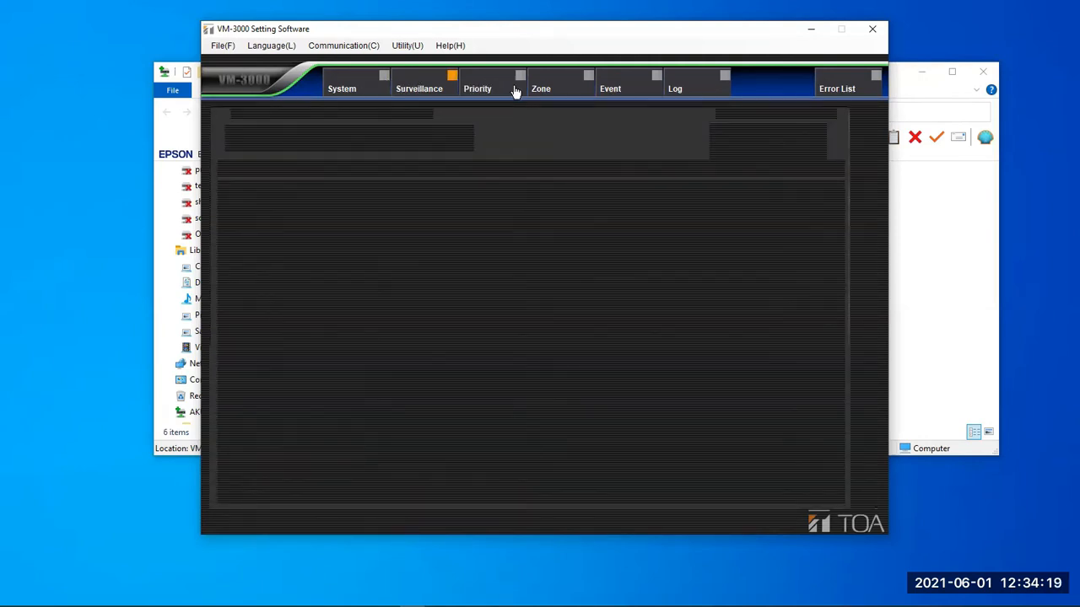
left_click(545, 87)
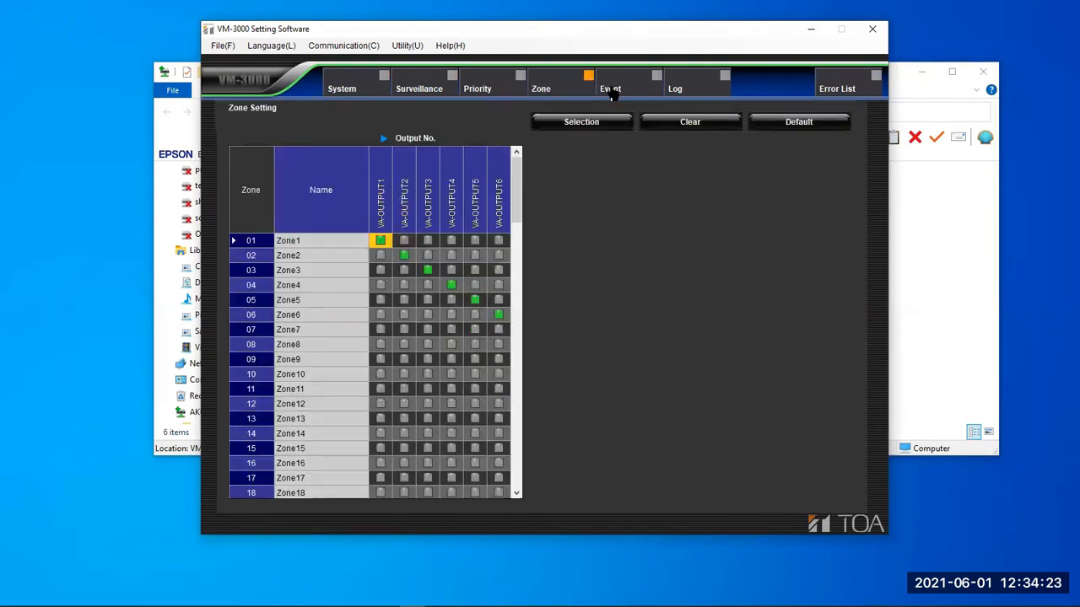
left_click(617, 89)
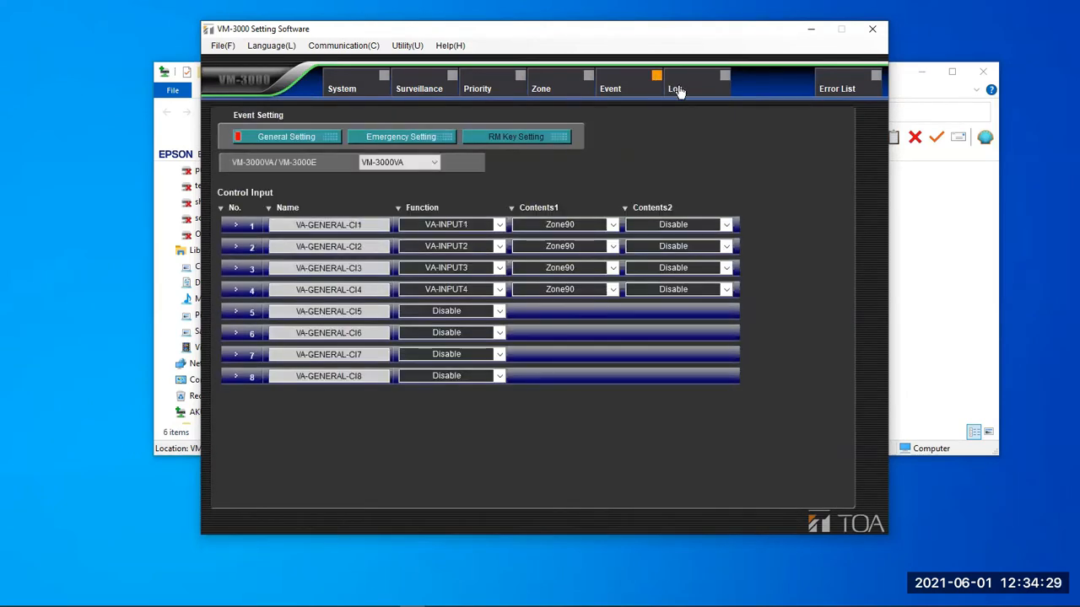
left_click(680, 89)
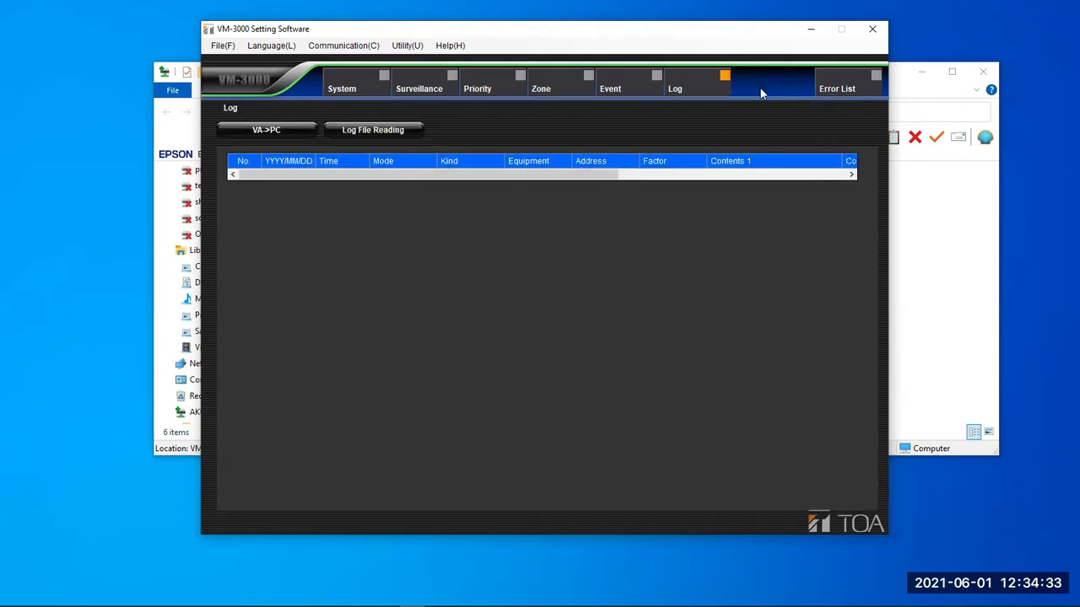
left_click(361, 94)
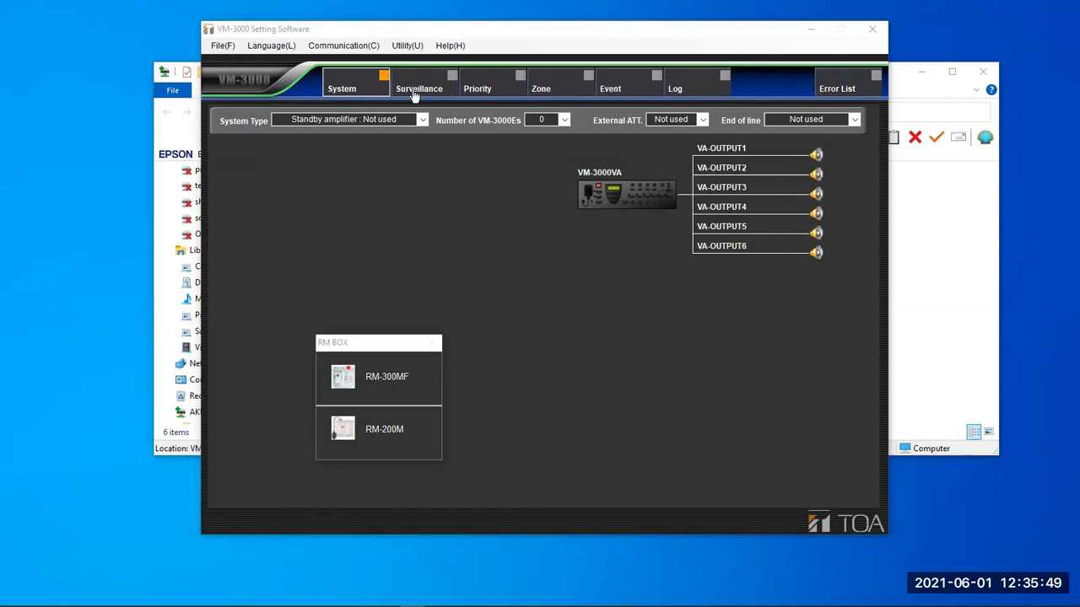
left_click(226, 58)
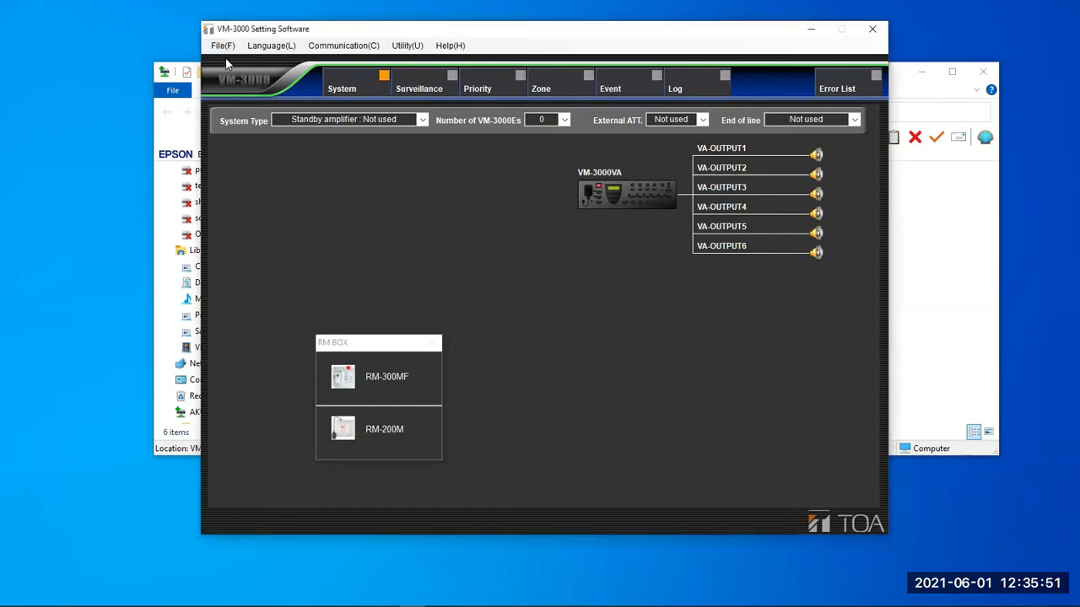
left_click(214, 52)
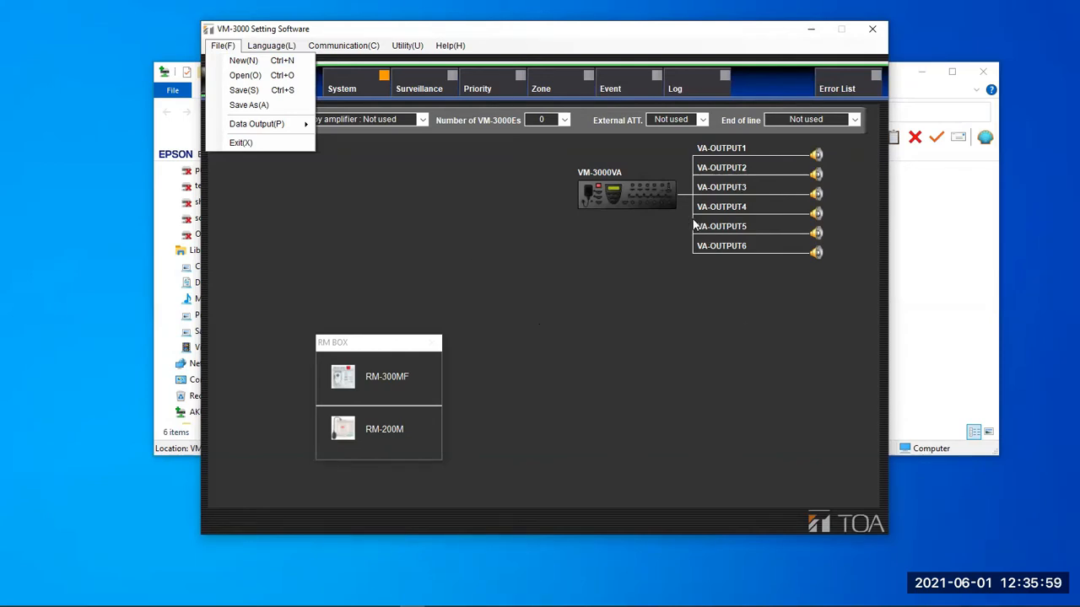
left_click(243, 77)
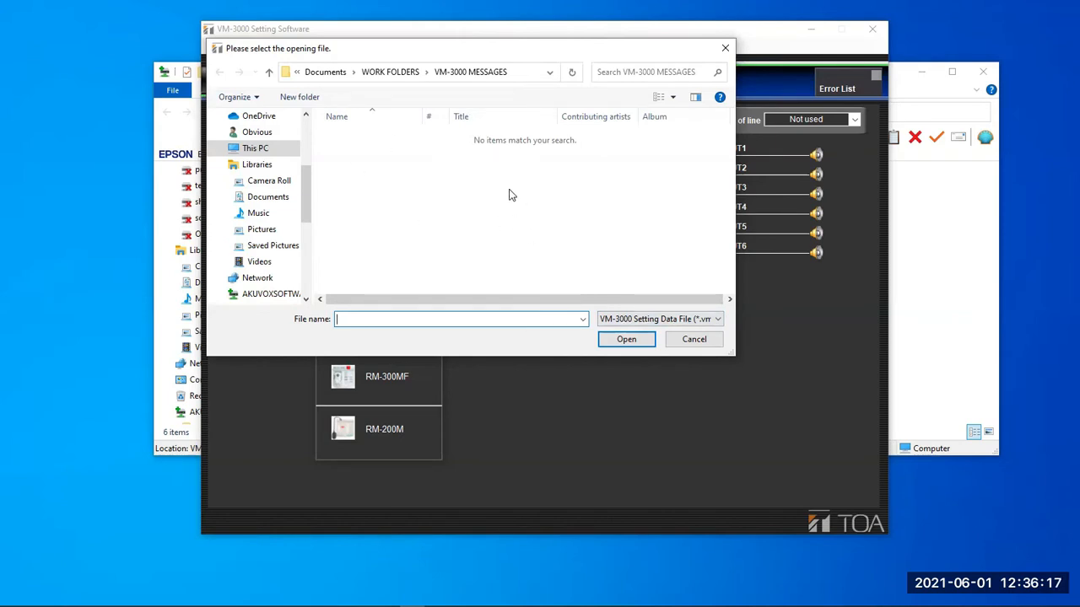
left_click(694, 339)
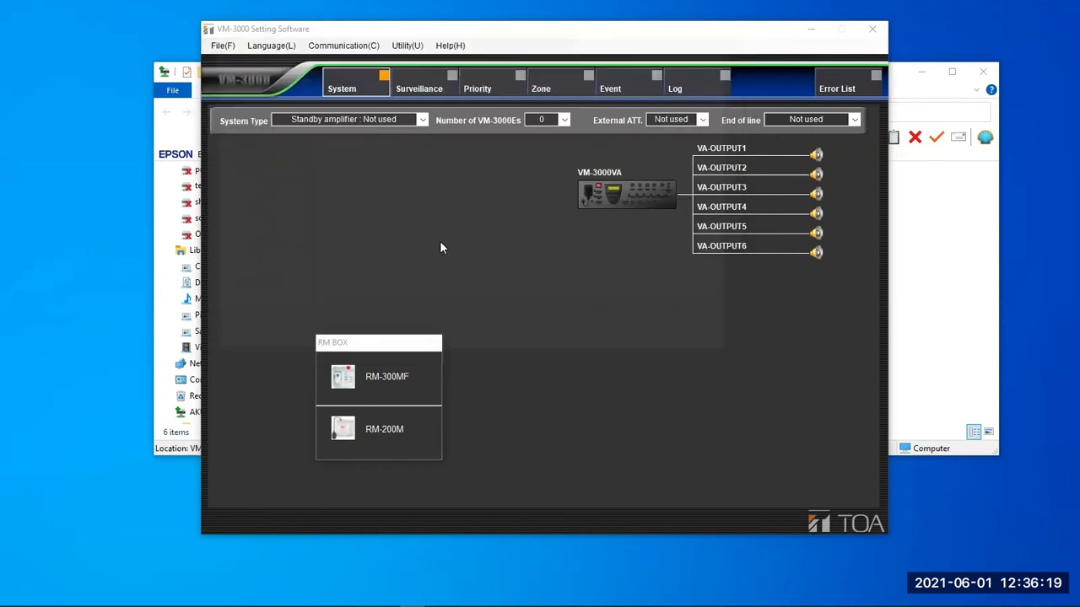
left_click(215, 48)
left_click(245, 75)
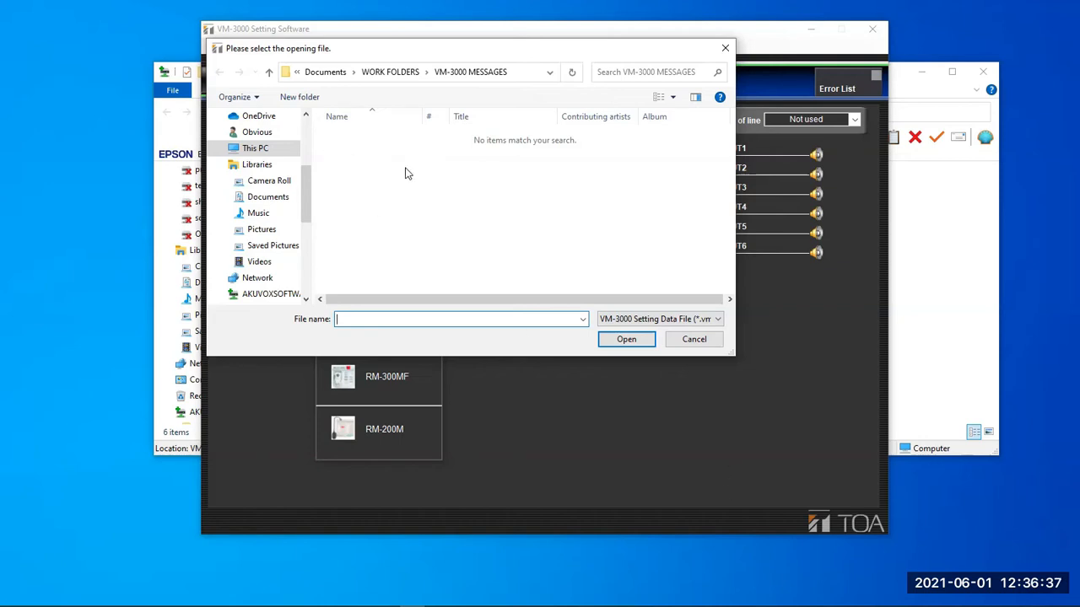
left_click(695, 340)
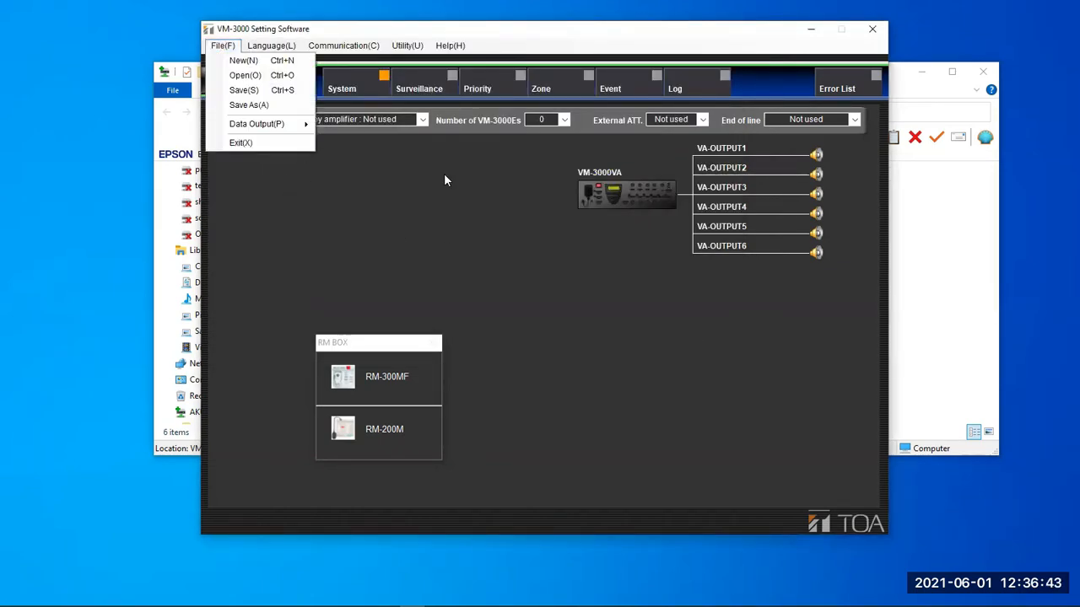
left_click(453, 211)
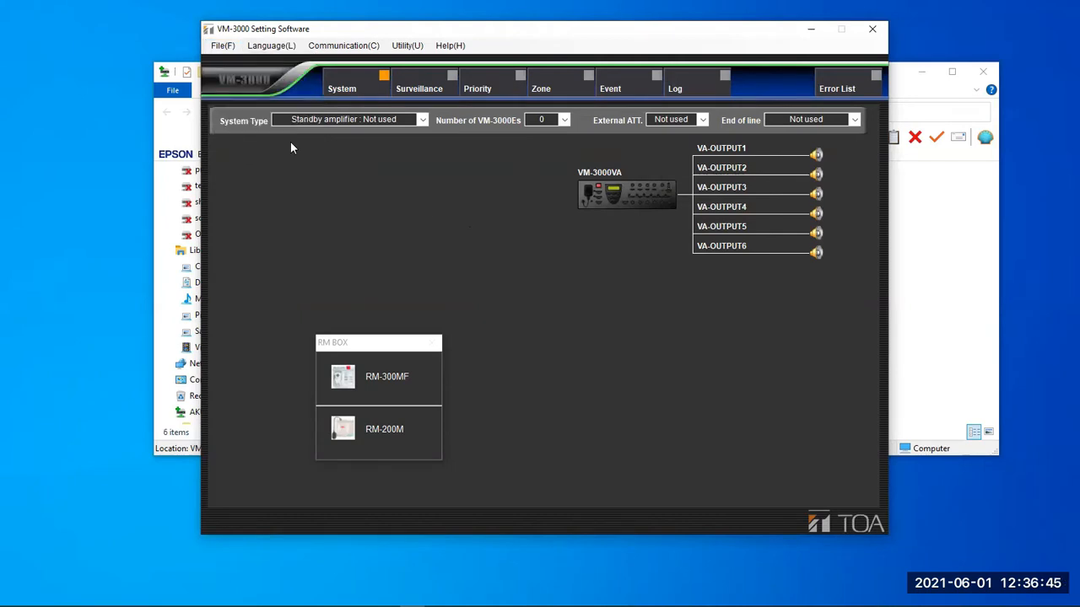
left_click(221, 47)
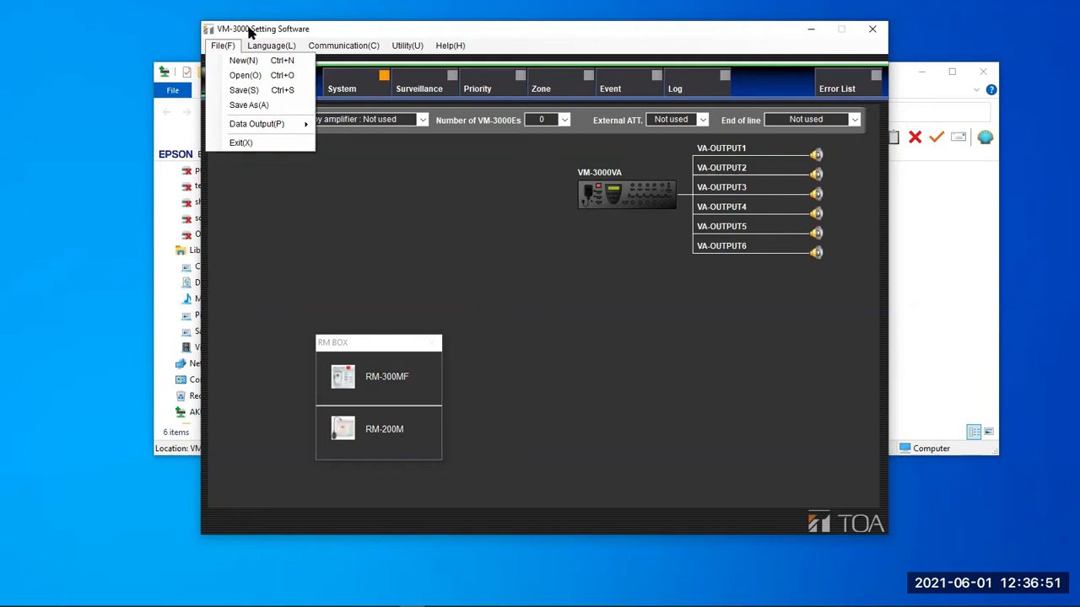
left_click(223, 45)
left_click(223, 45)
left_click(245, 75)
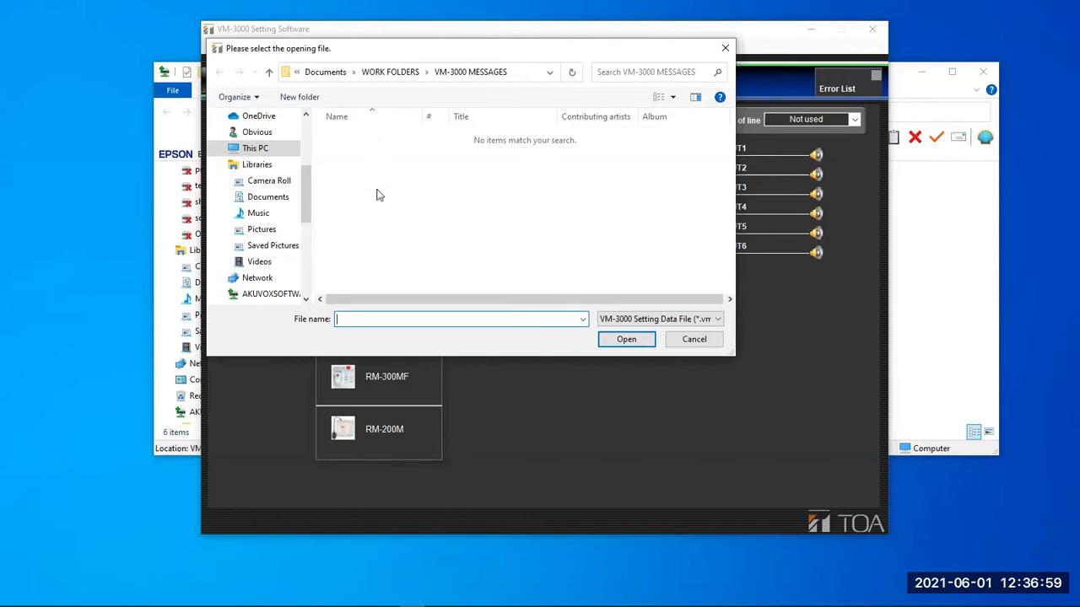
left_click(678, 340)
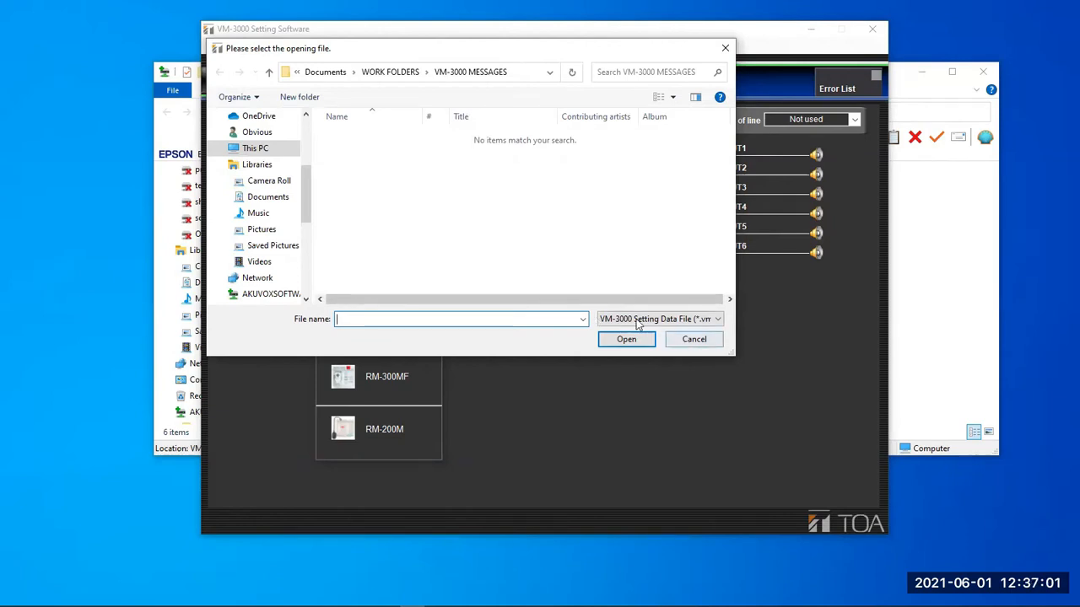
left_click(223, 51)
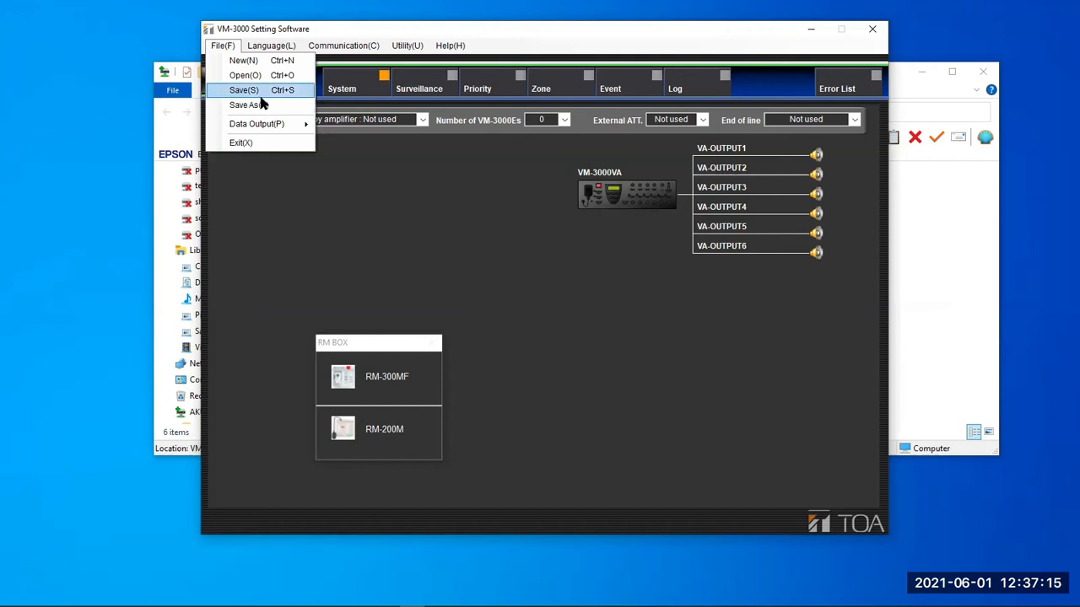
left_click(444, 240)
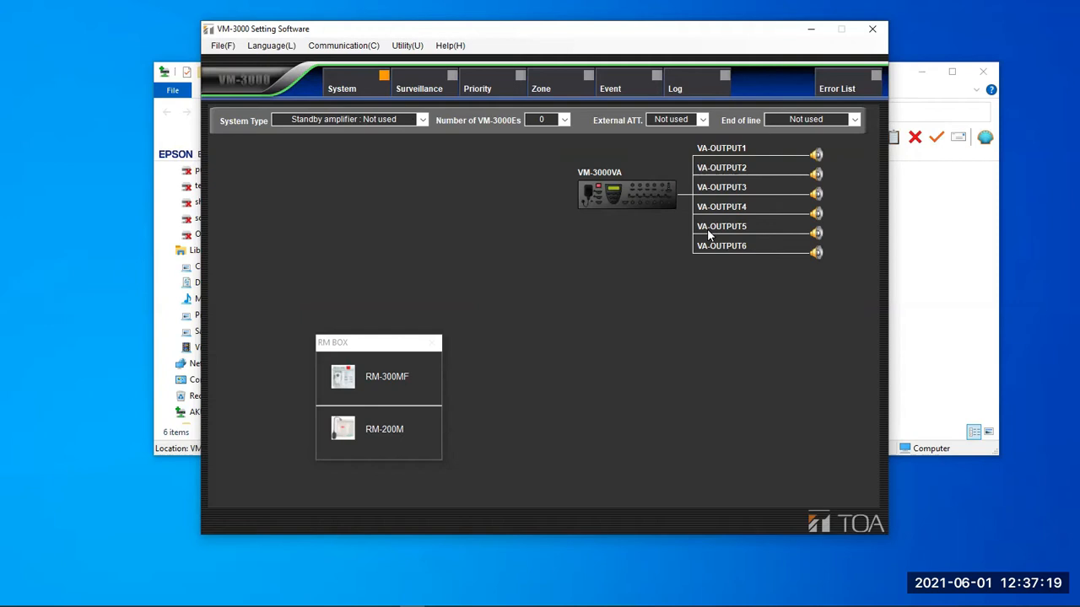
Start saving the settings data as a new file and browse to the Training Sessions and Webinars 2021 folder
left_click(217, 45)
left_click(253, 106)
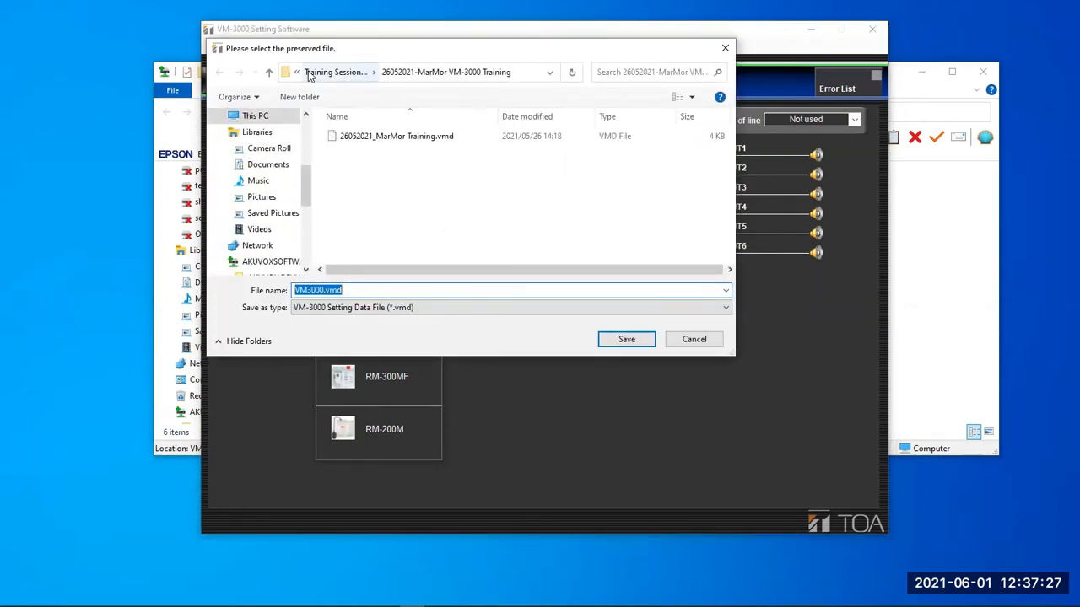
left_click(266, 74)
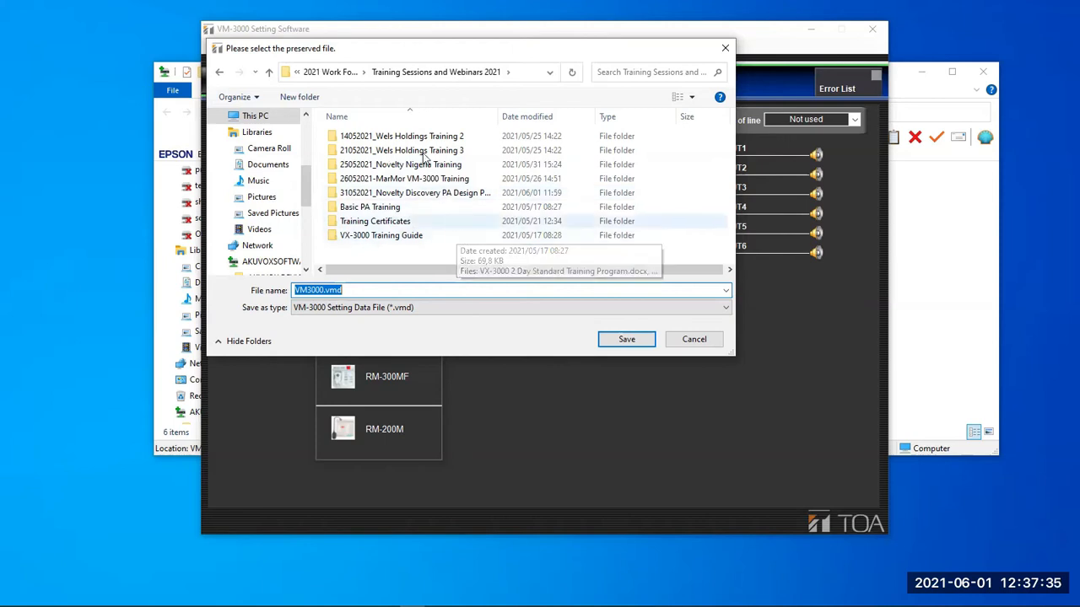
Create a folder named "01062021_Technet VM3000 Software Training" inside Training Sessions and Webinars 2021
left_click(458, 212)
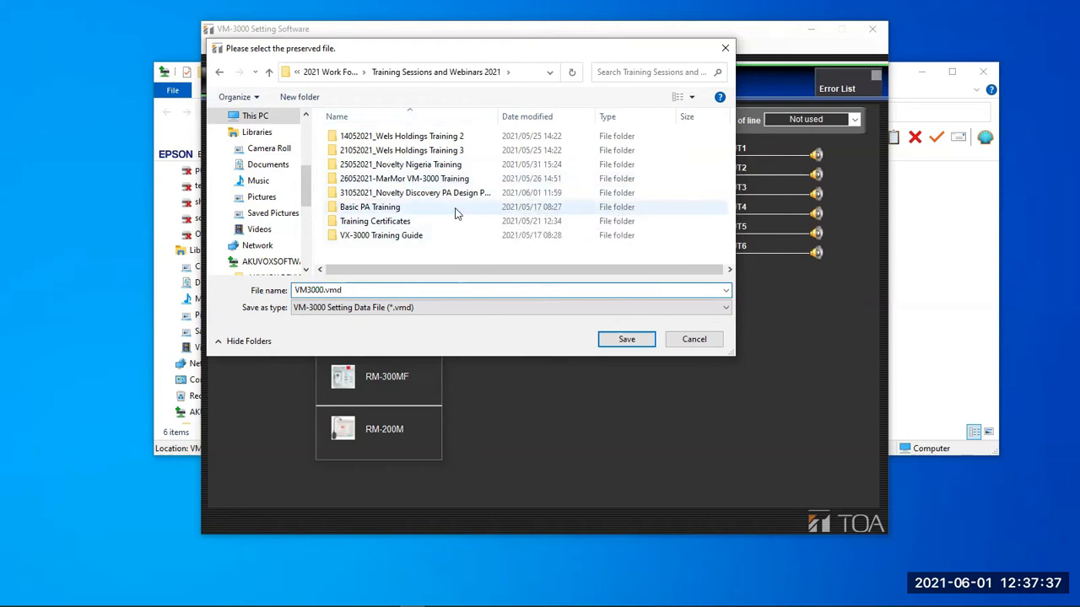
right_click(459, 212)
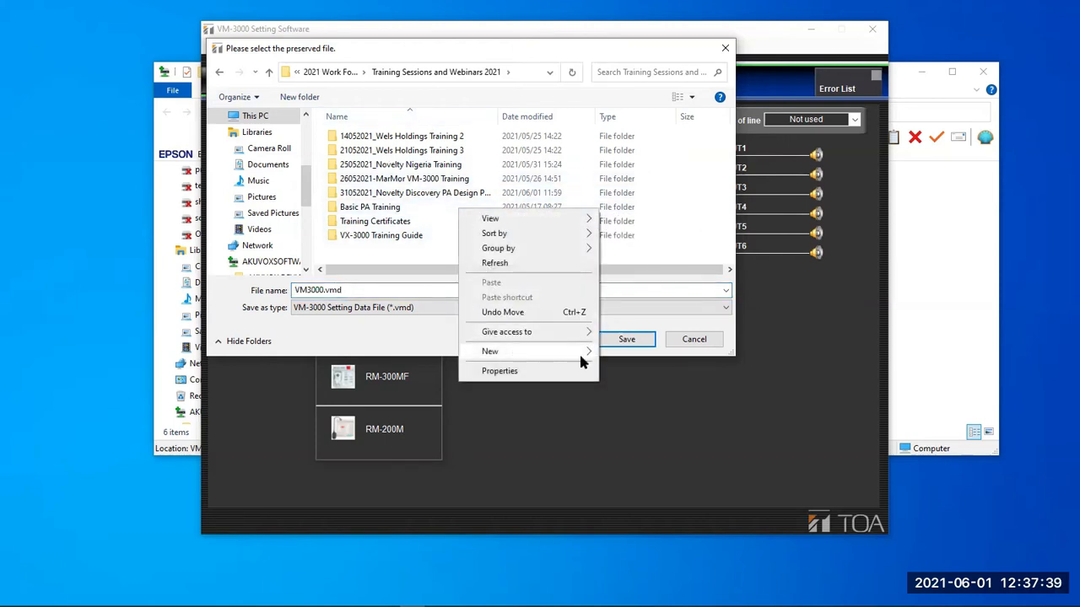
mouse_move(582, 353)
left_click(628, 354)
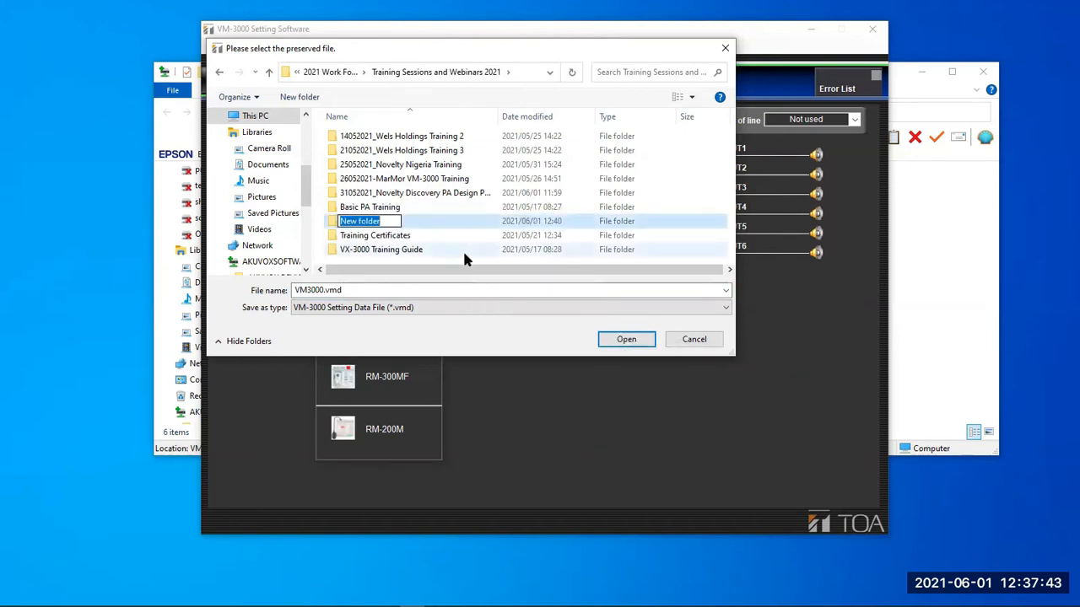
type("01")
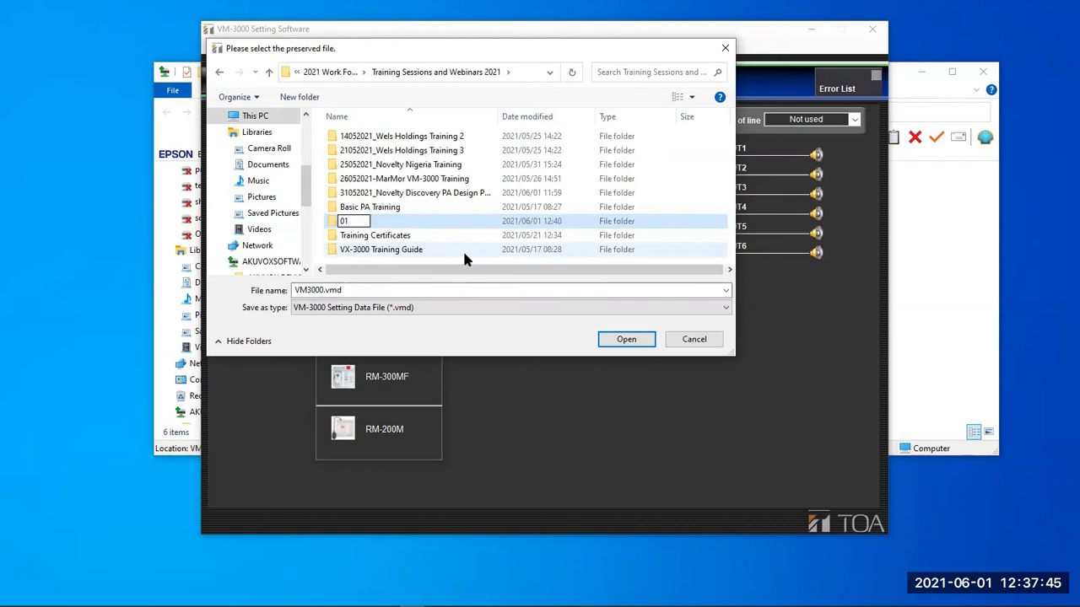
type("062021_Techn")
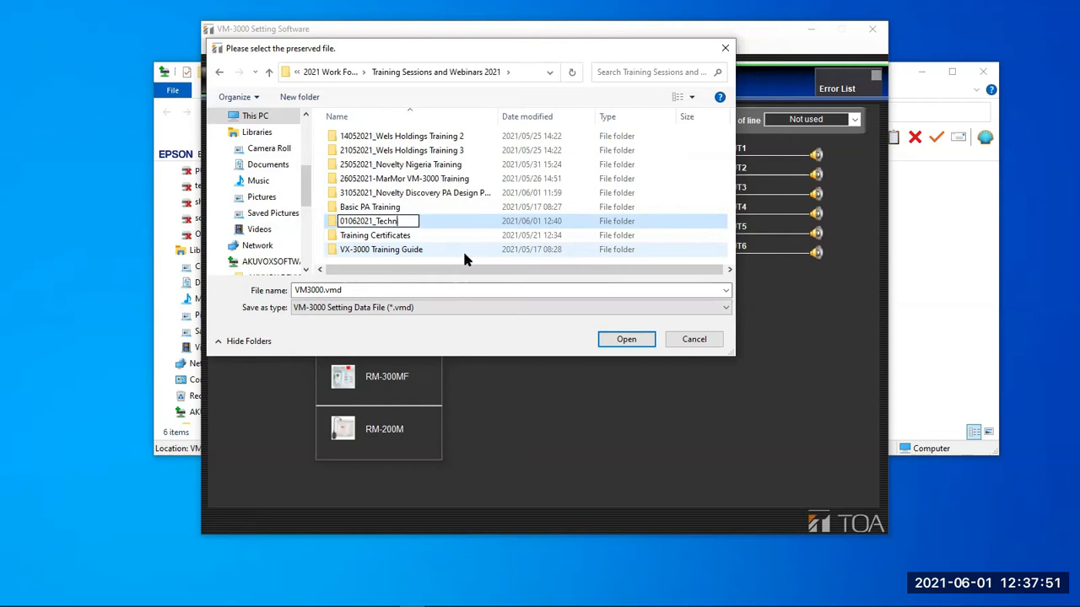
type("et VM")
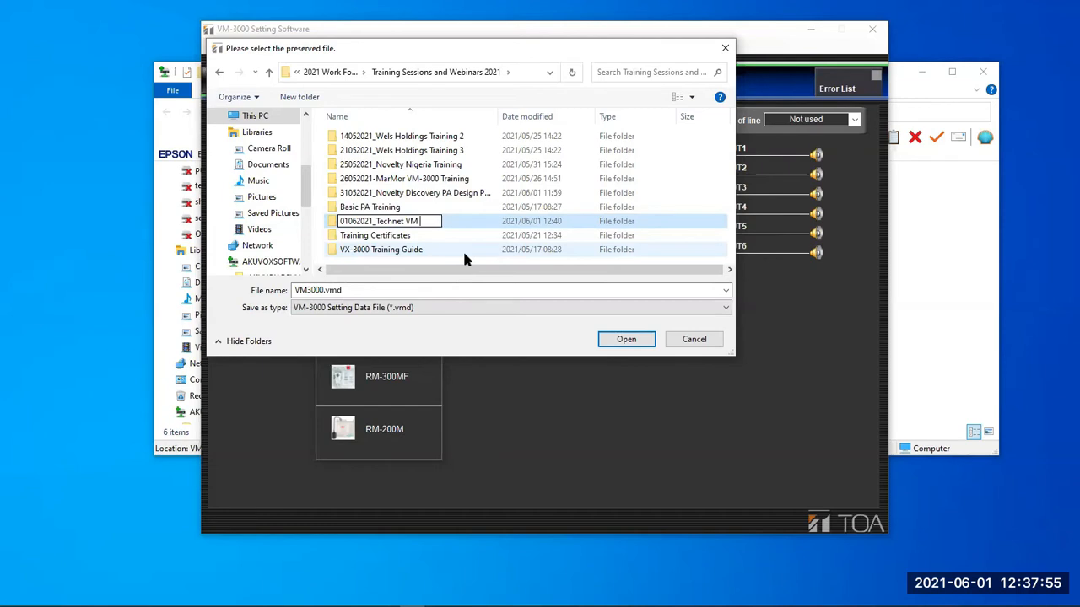
type("3000 Softwr")
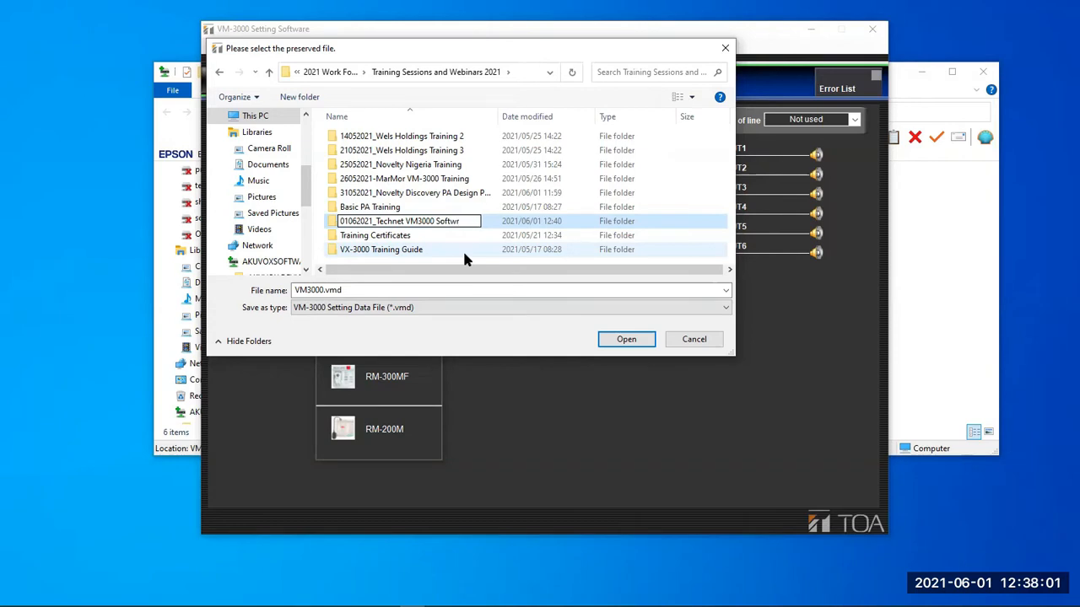
type("are")
type("Te")
type("aining")
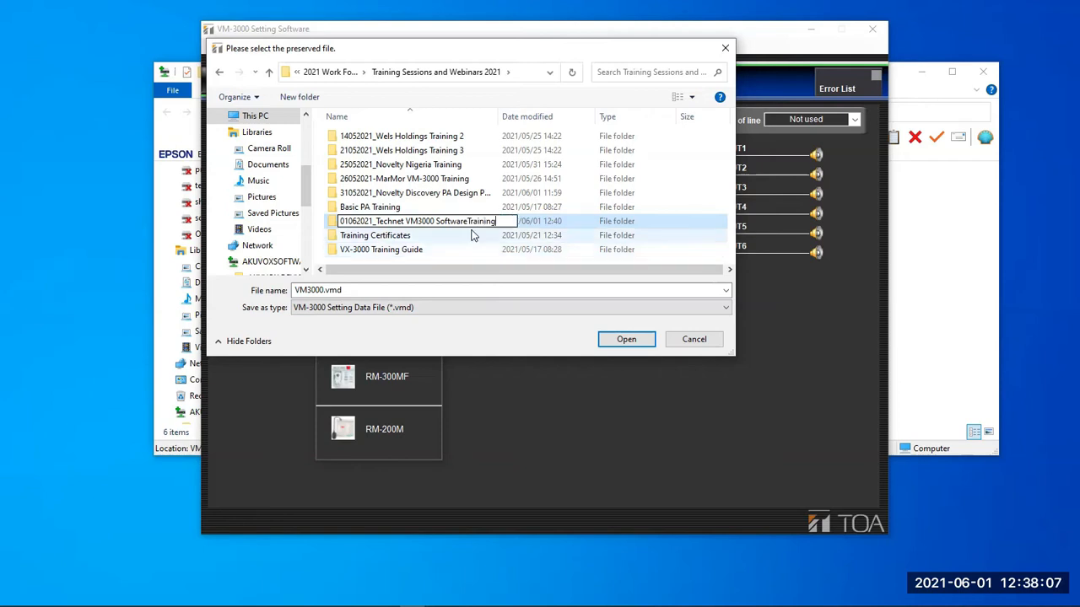
left_click(468, 222)
left_click(627, 340)
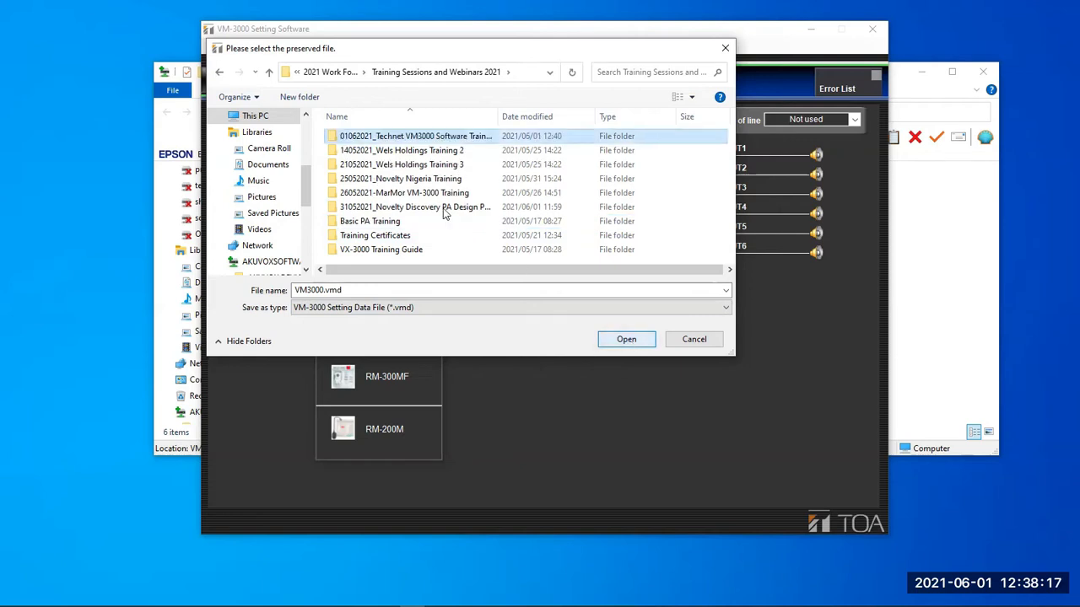
Save the settings file inside the new training folder, using the copied folder name "01062021_Technet VM3000 Software Training" as its file name
left_click(456, 140)
key("ctrl+c")
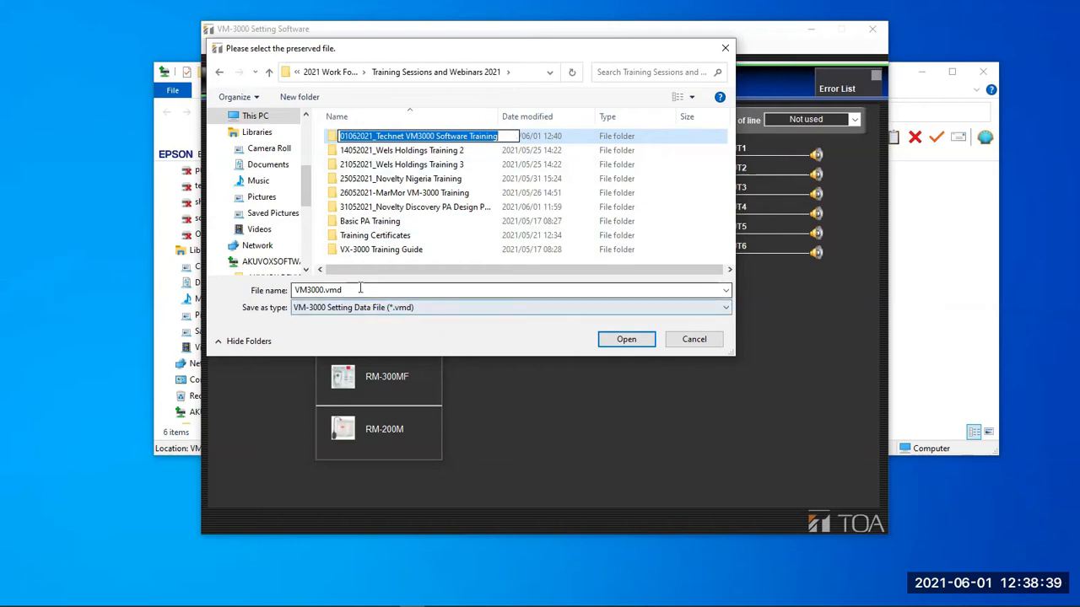
key("Return")
left_click(618, 339)
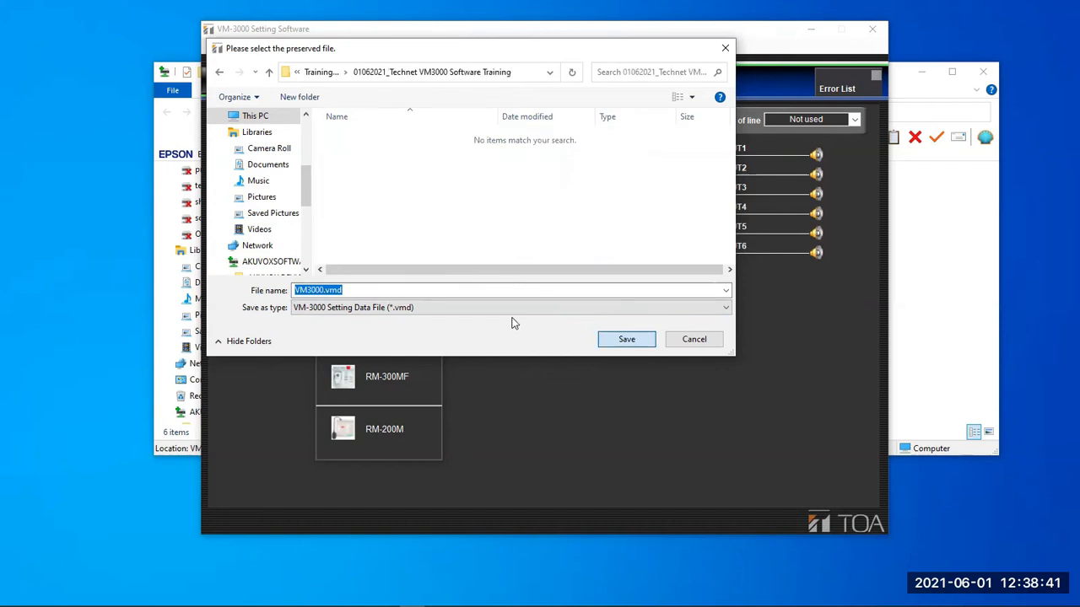
key("BackSpace")
key("ctrl+v")
key("Return")
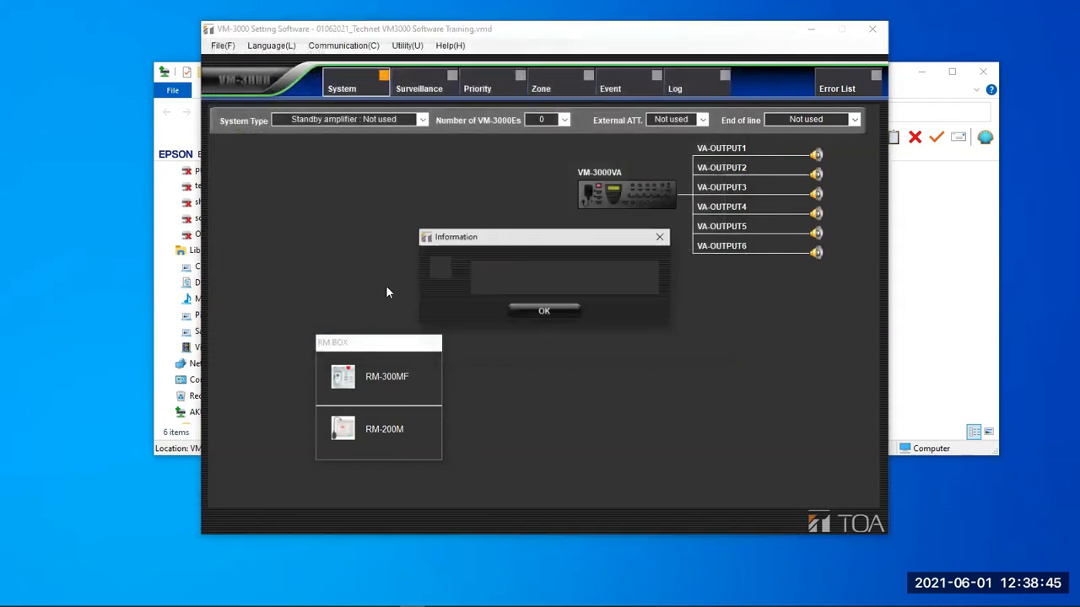
left_click(532, 312)
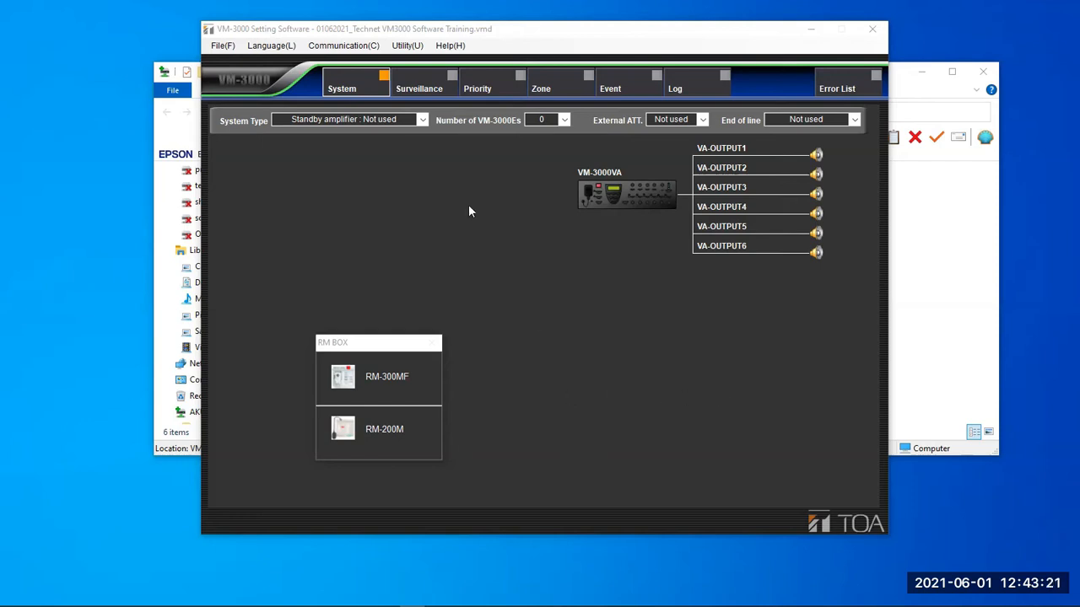
Look through the file, communication and data output commands and open the language settings
left_click(222, 45)
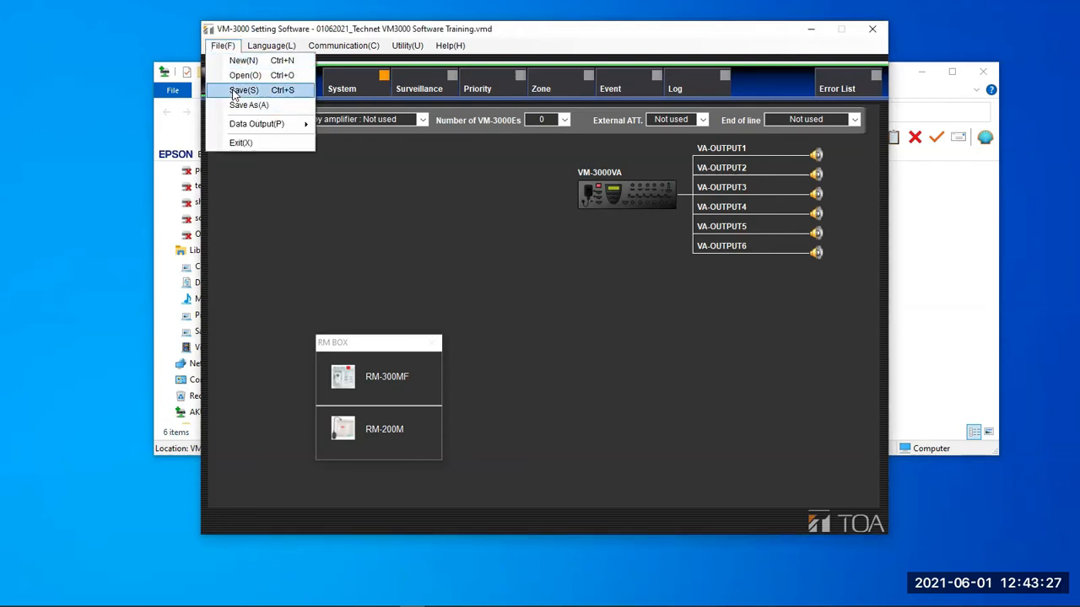
left_click(296, 194)
left_click(338, 46)
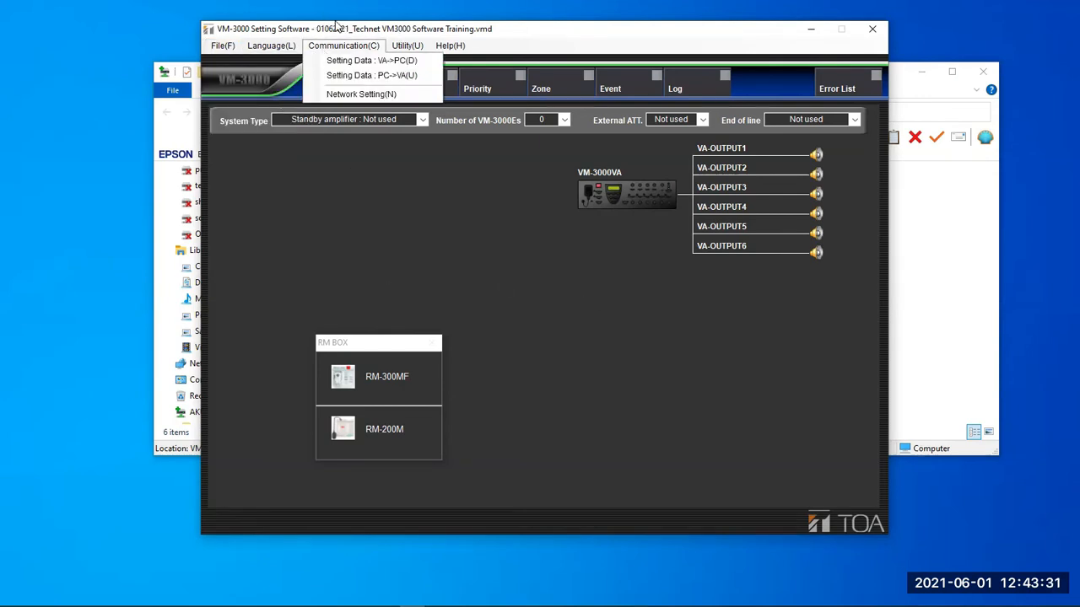
left_click(307, 49)
left_click(221, 47)
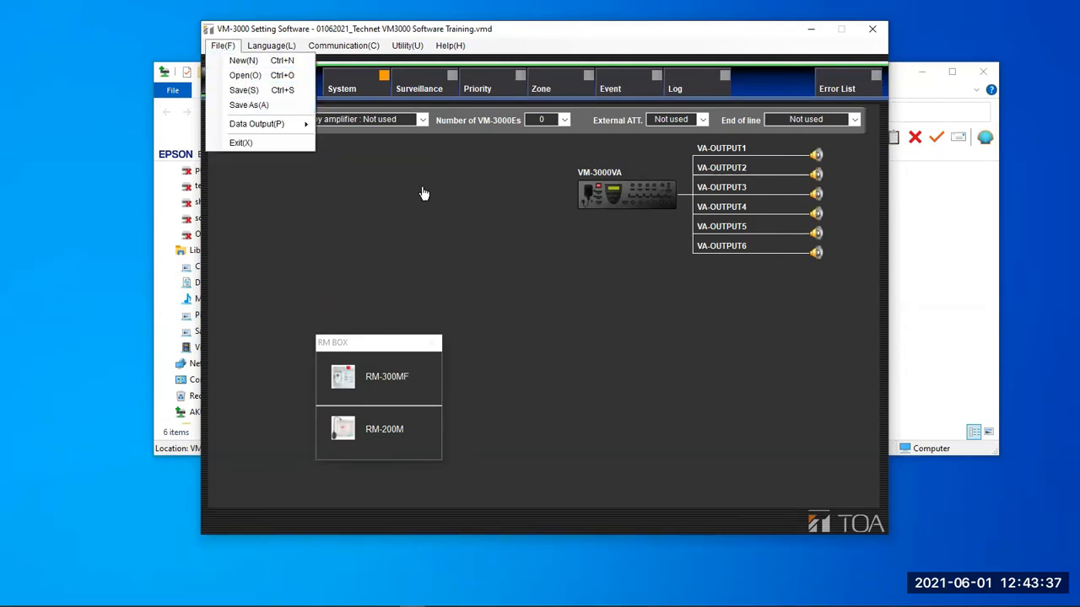
mouse_move(293, 127)
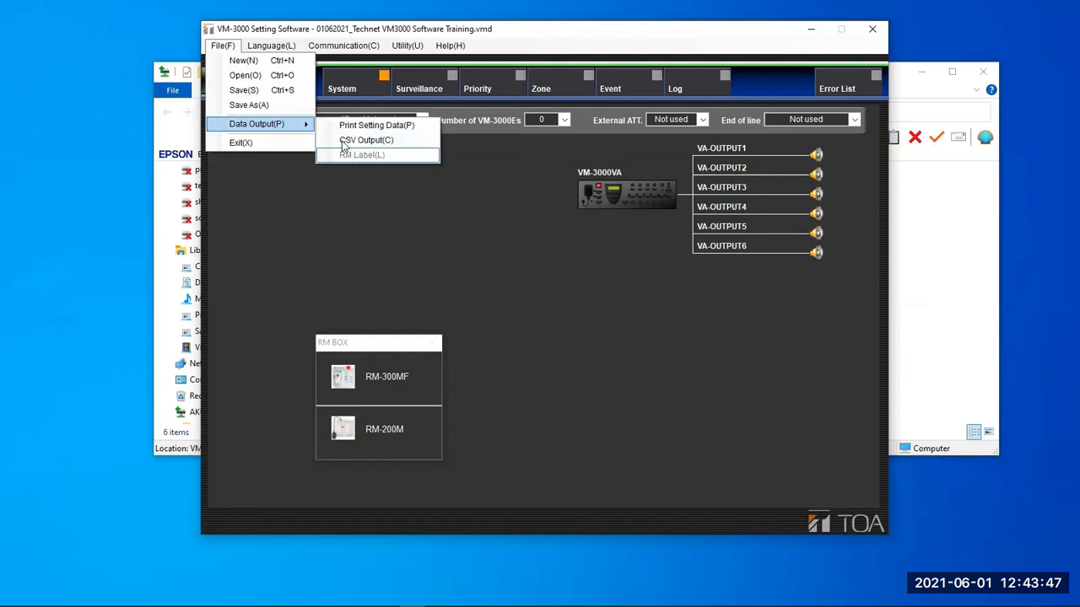
left_click(285, 62)
left_click(272, 46)
left_click(277, 61)
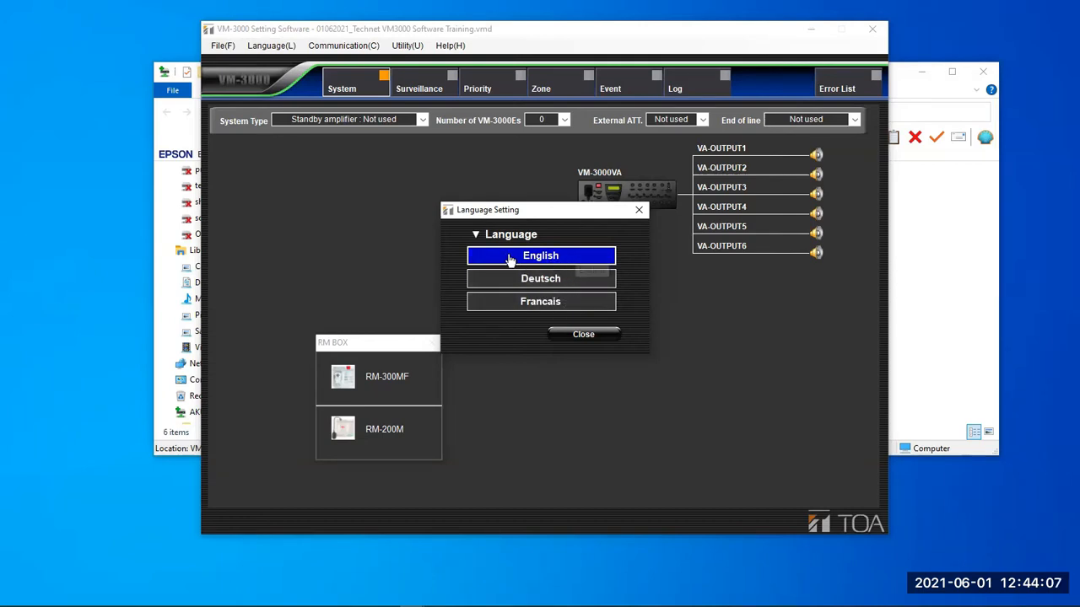
Set the IP address in the network settings to 192.168.14.1
left_click(338, 45)
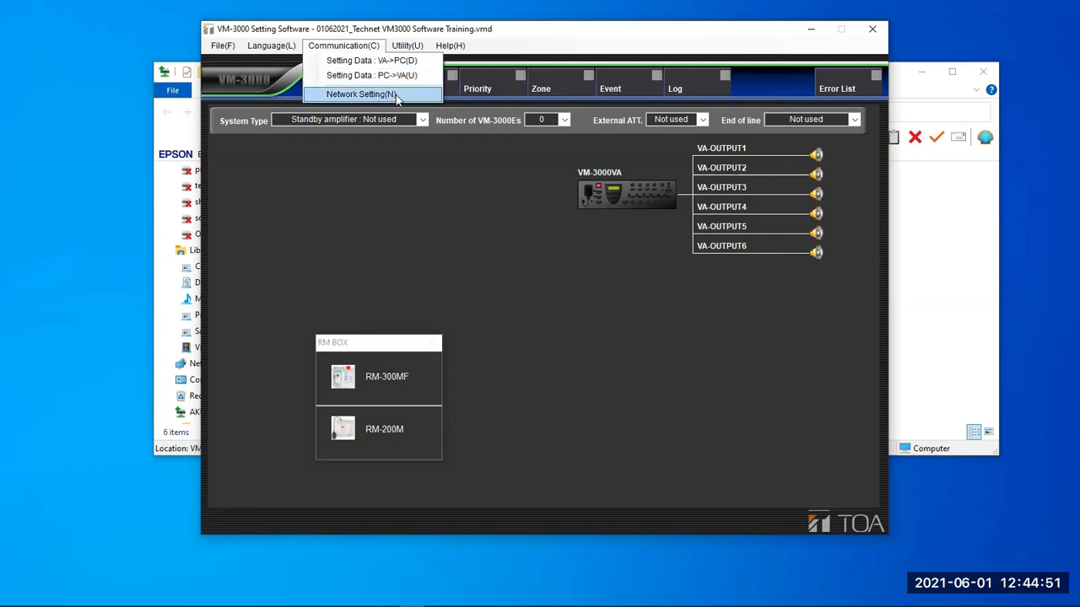
left_click(361, 93)
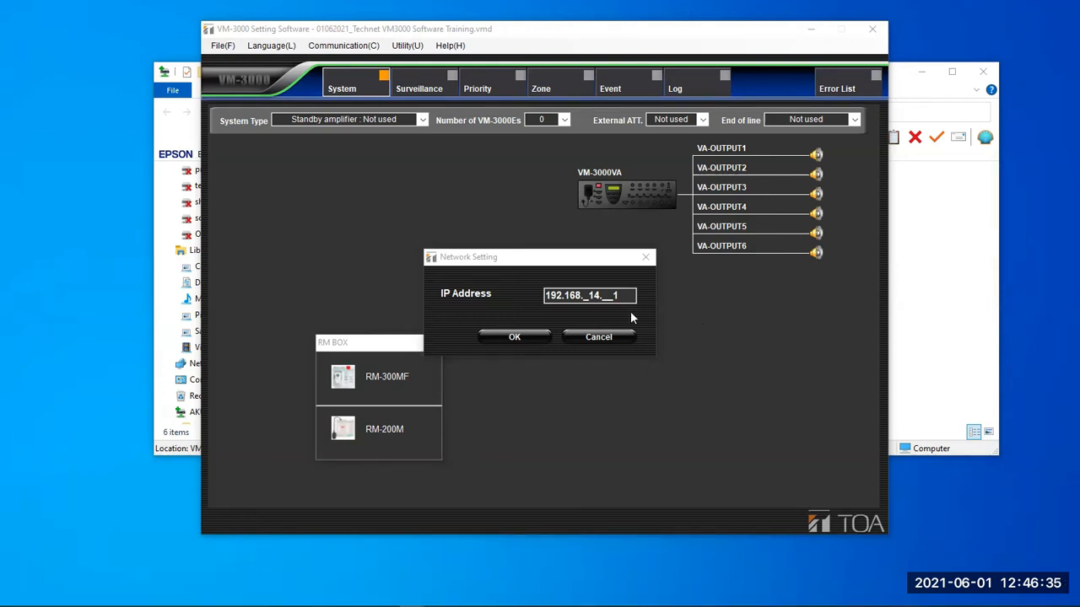
left_click(615, 296)
type("1")
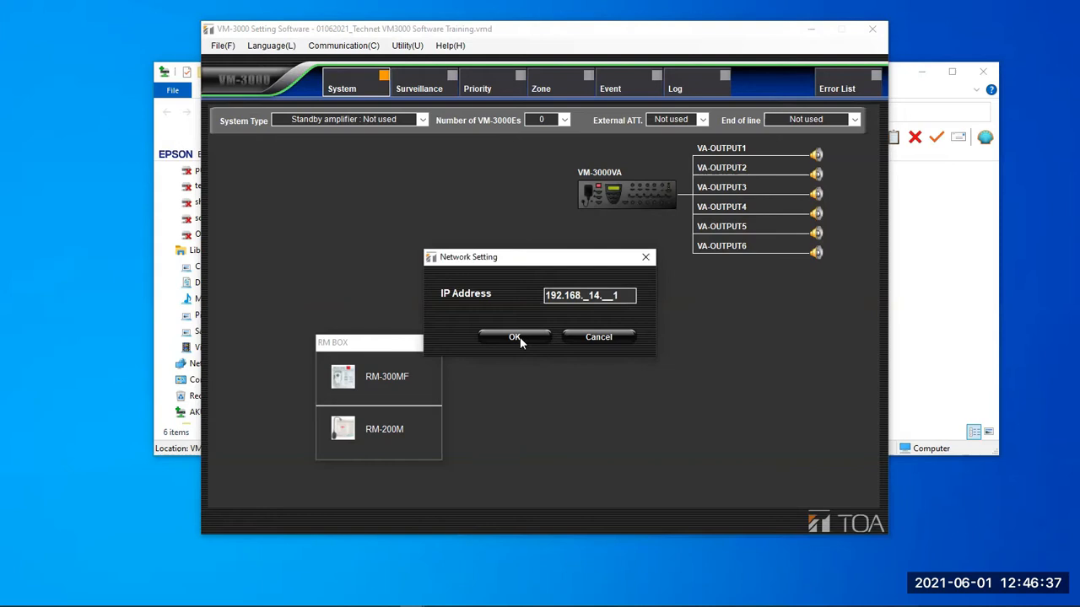
left_click(520, 336)
Open the EV utility to review its general and emergency message slots, and close it without saving the EV file
left_click(333, 45)
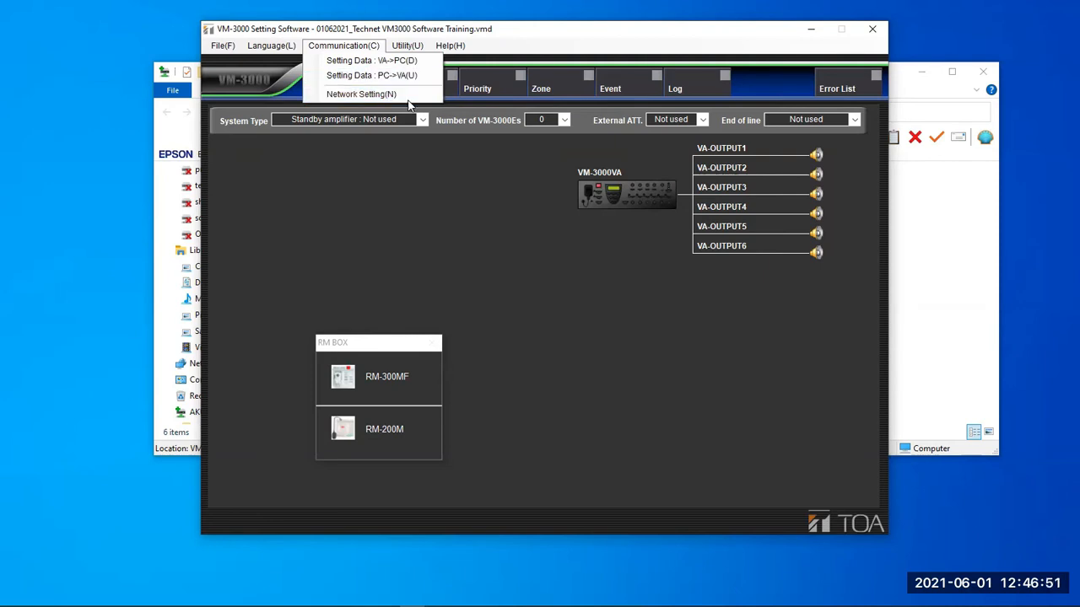
left_click(414, 49)
left_click(415, 48)
left_click(415, 48)
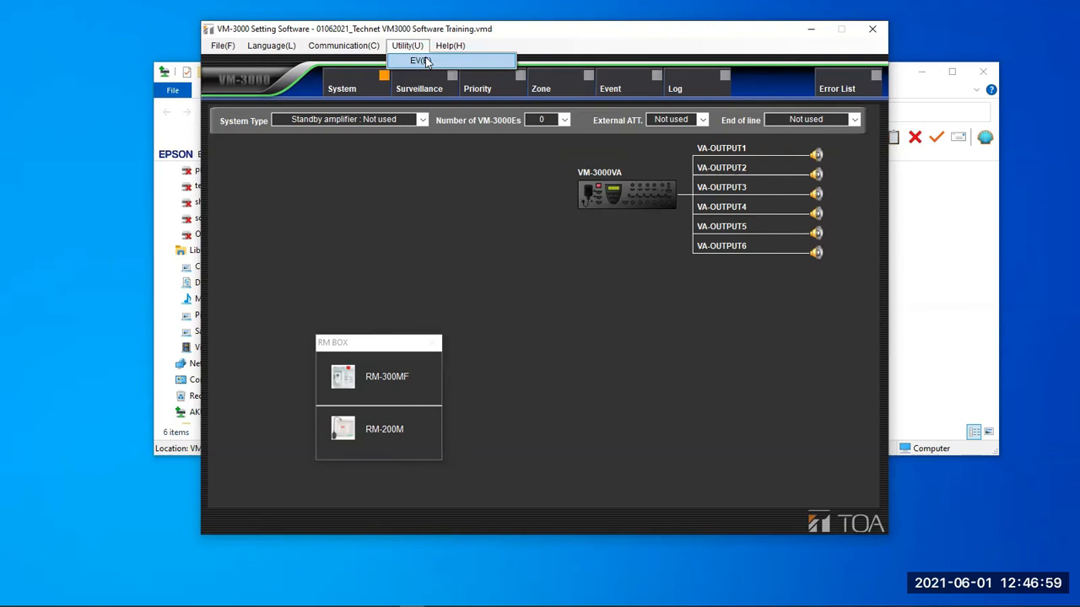
left_click(427, 65)
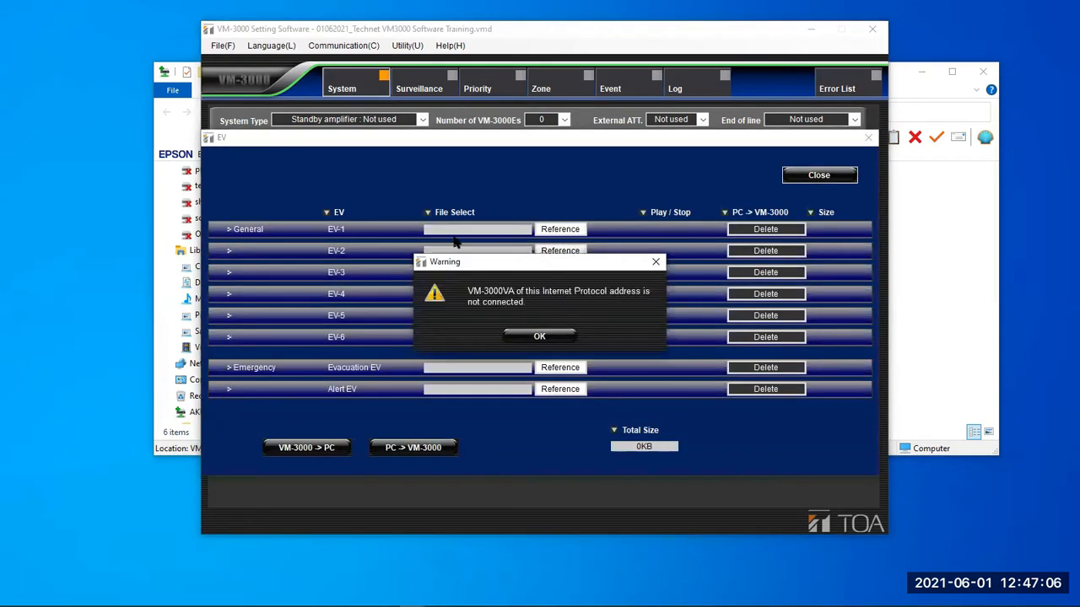
left_click(544, 336)
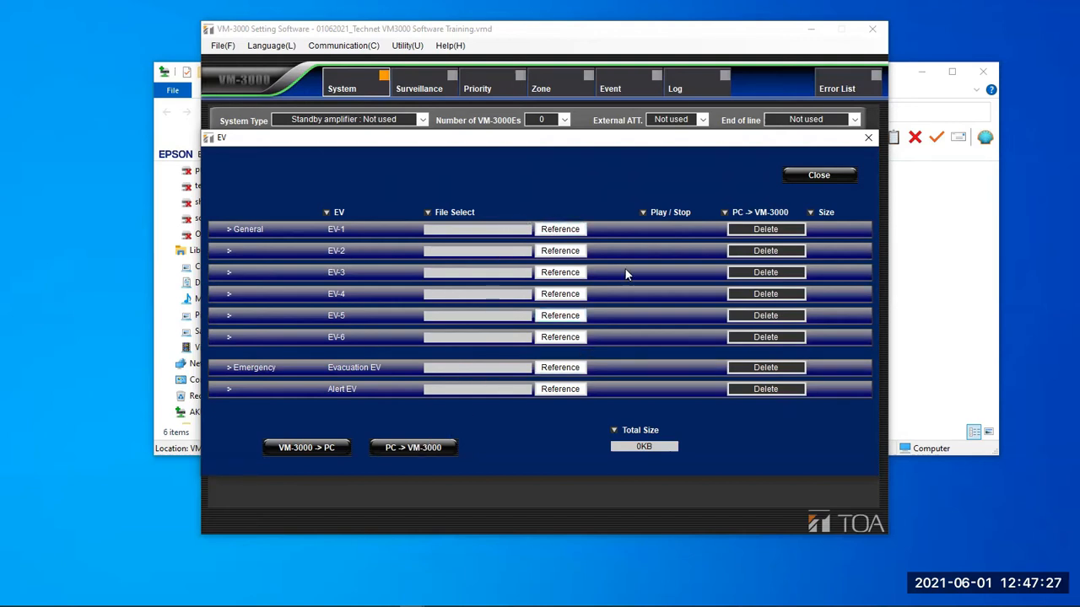
left_click(840, 177)
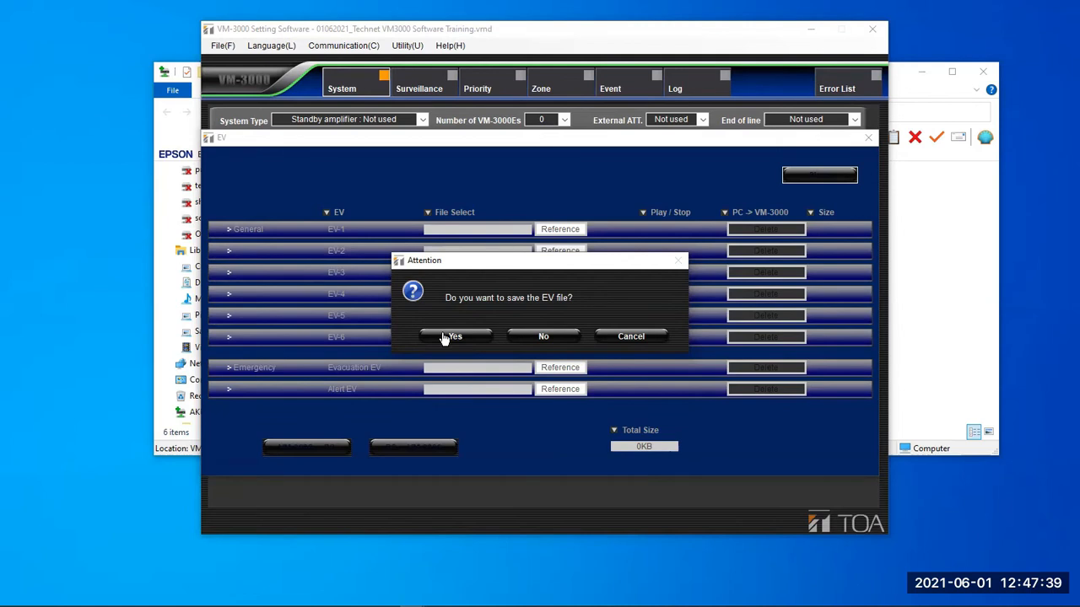
left_click(556, 340)
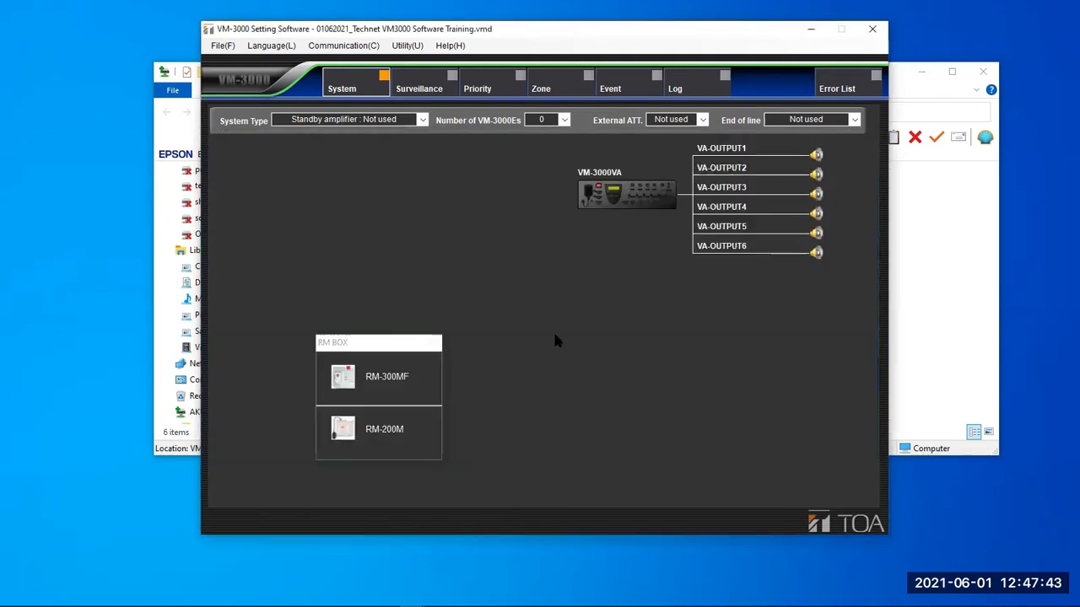
View the setting software's version information and close it
left_click(454, 48)
left_click(472, 60)
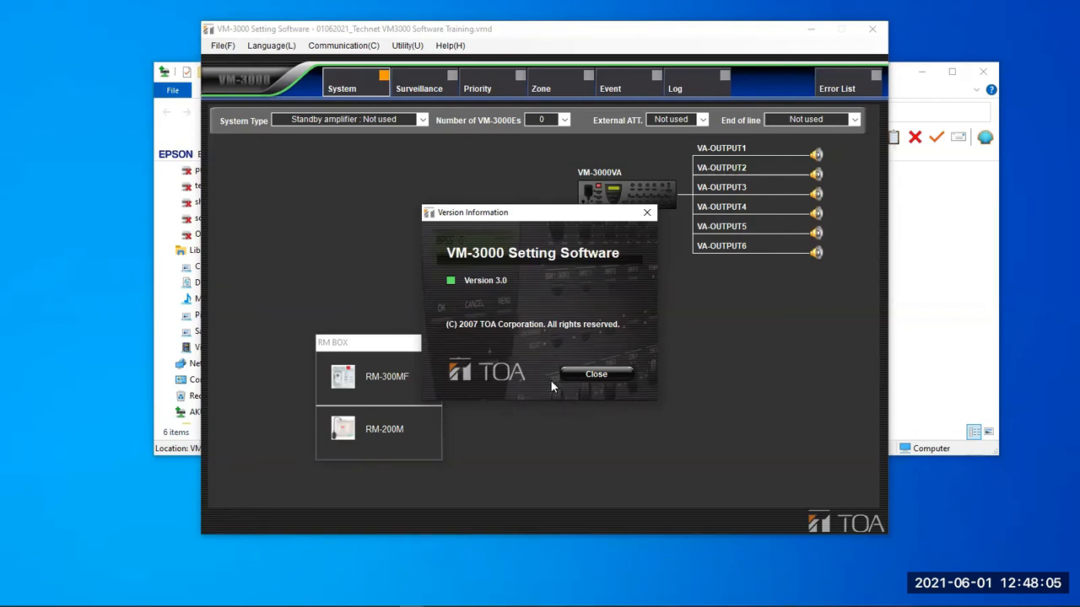
mouse_move(338, 604)
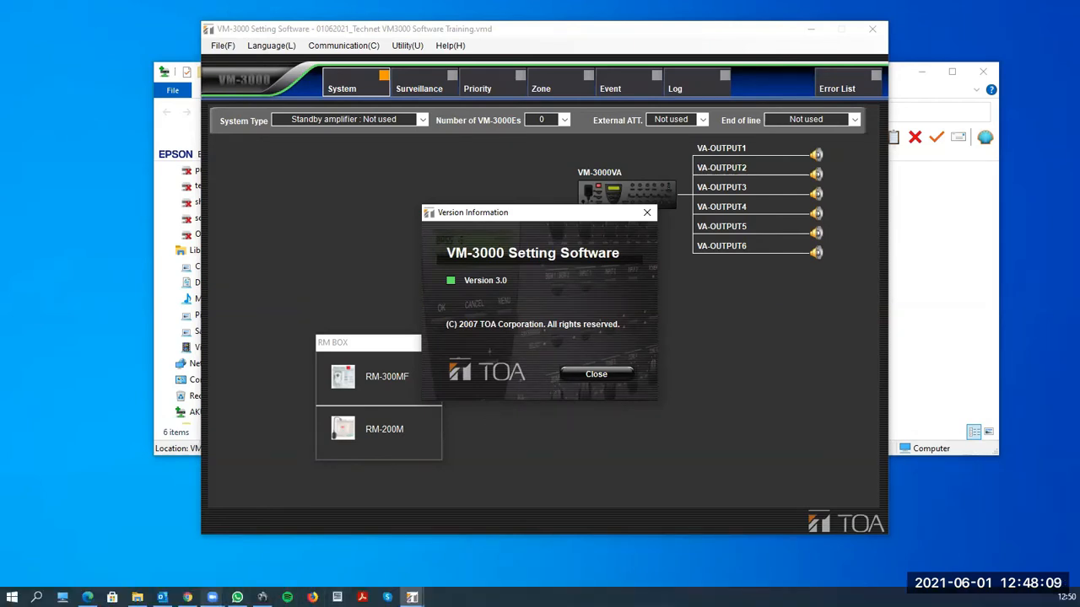
mouse_move(212, 598)
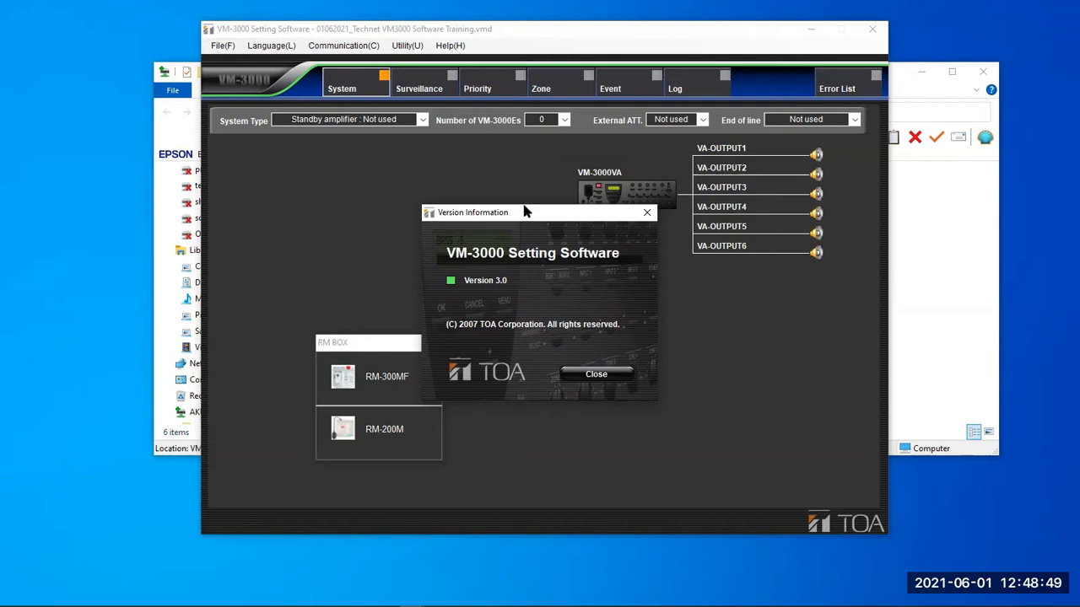
left_click(589, 376)
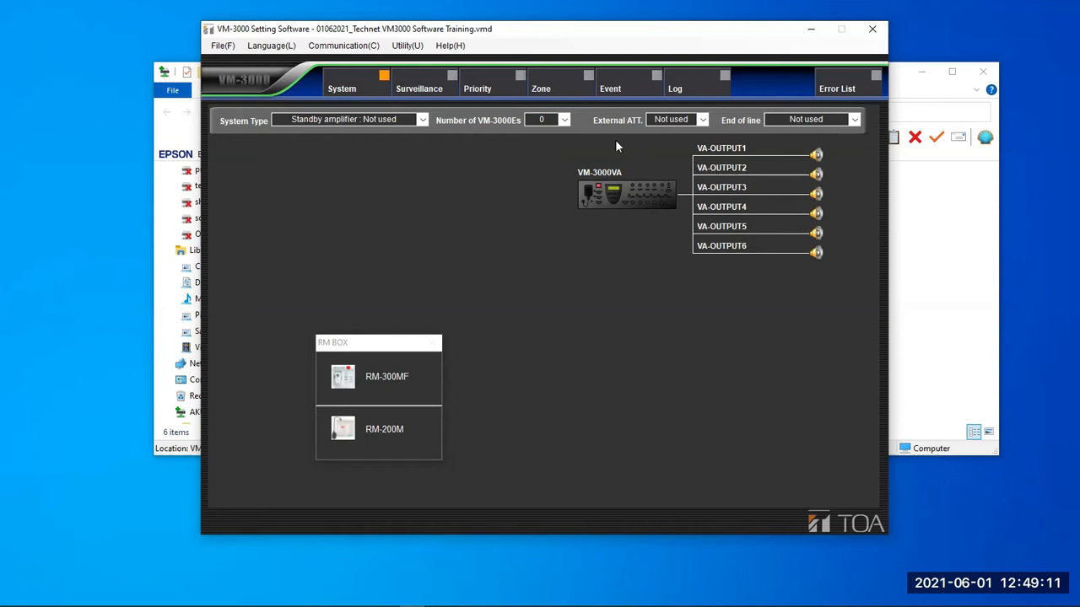
Try the system types Standby amplifier : Used and BGM/PAGING System, and open the VM-3000VA unit's settings
left_click(423, 121)
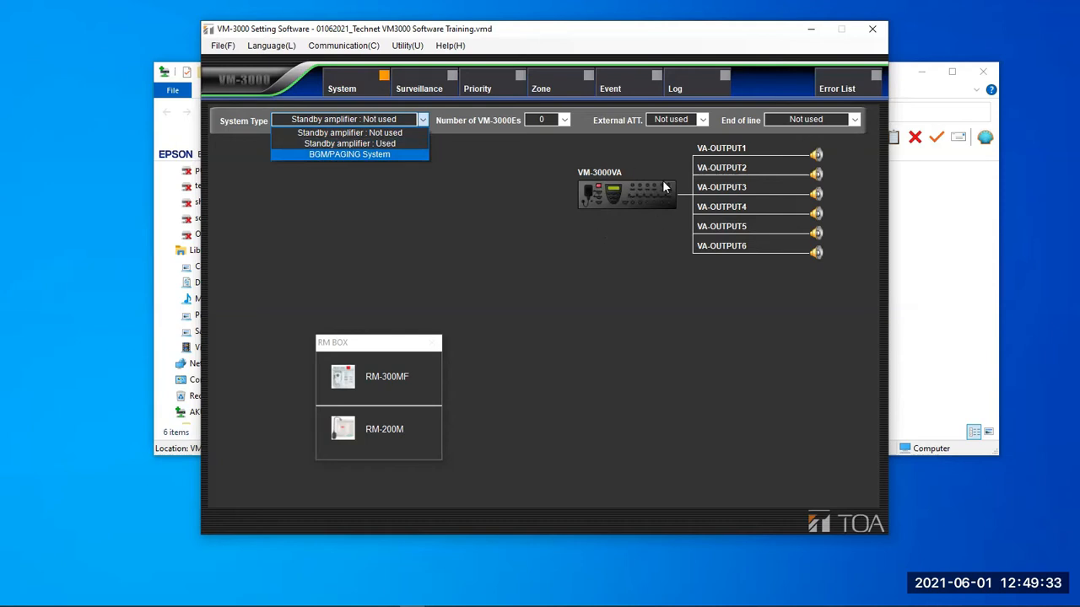
left_click(363, 143)
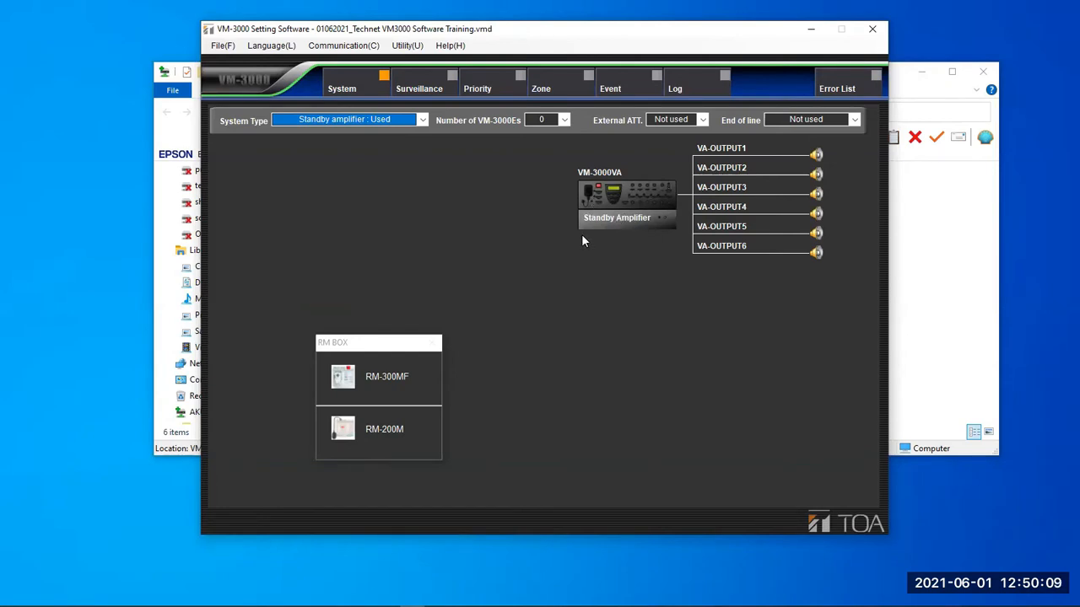
left_click(420, 121)
left_click(358, 159)
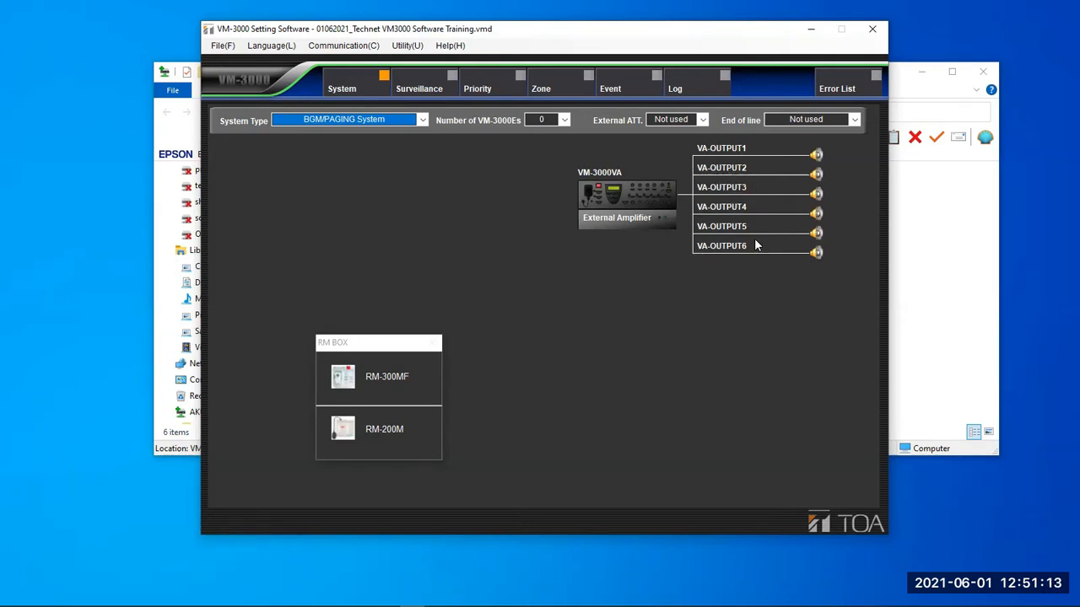
left_click(648, 203)
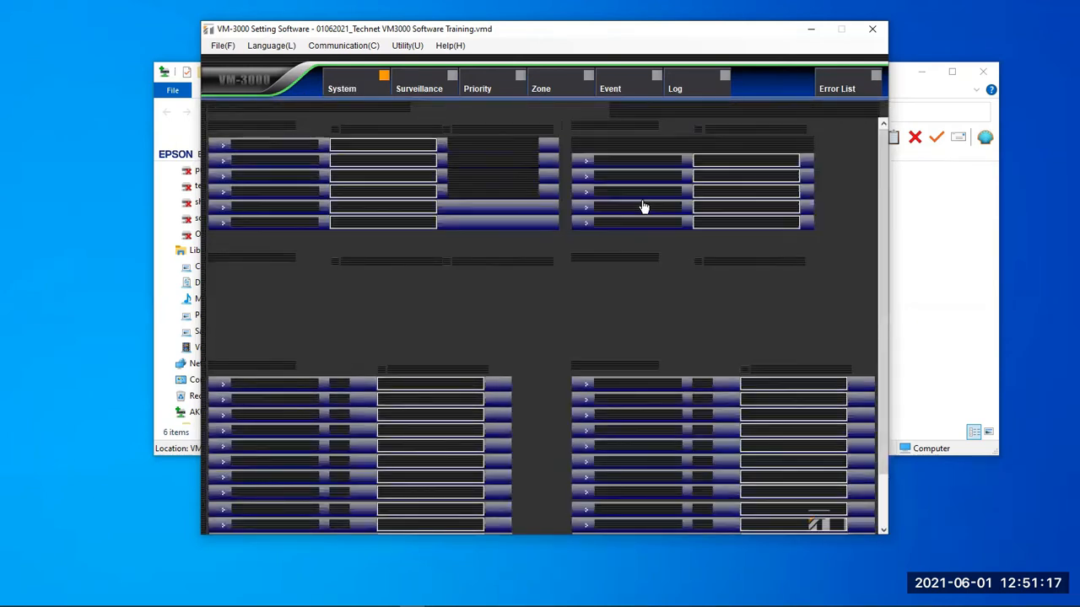
left_click(644, 207)
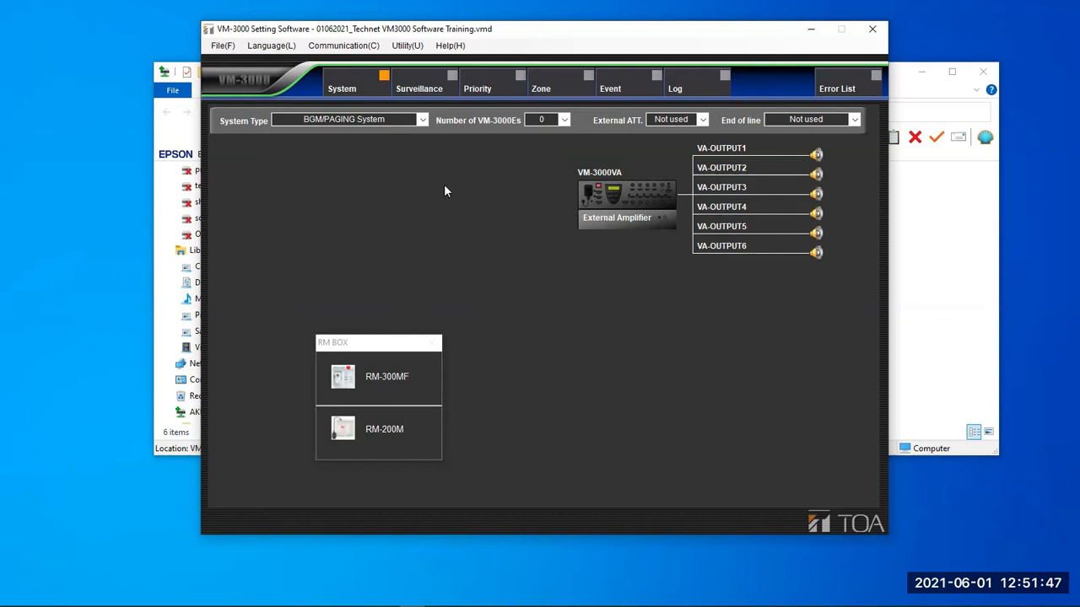
Set the system type to Standby amplifier : Used and return it to Standby amplifier : Not used
left_click(420, 120)
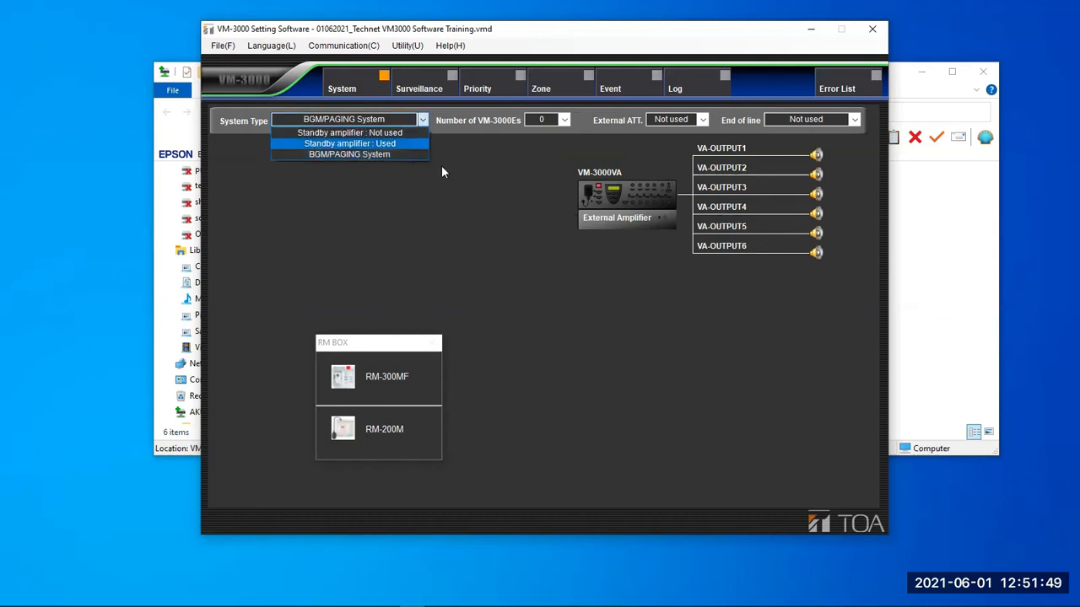
left_click(396, 144)
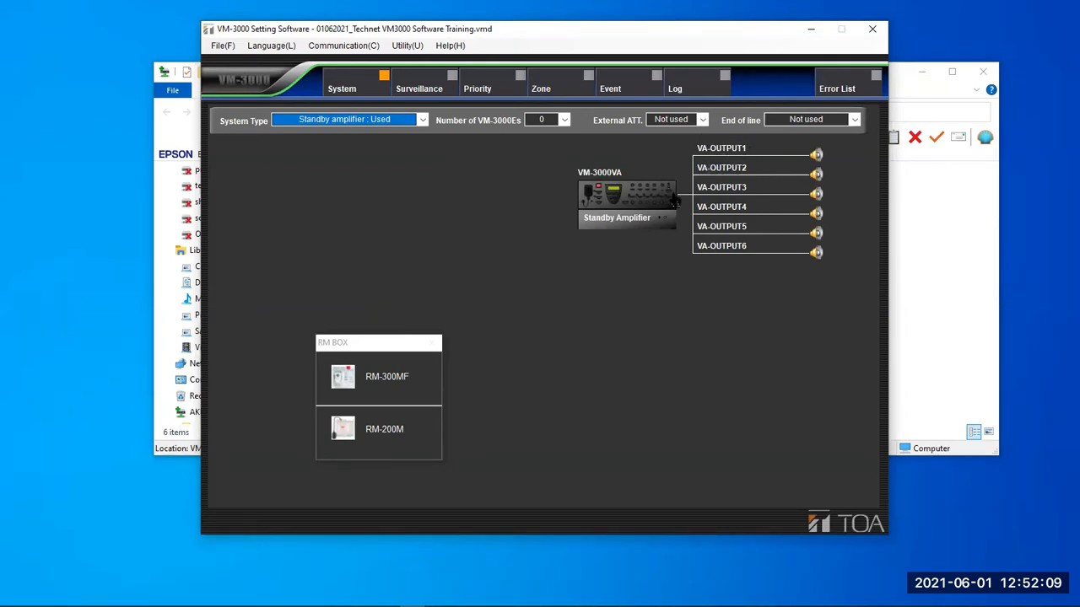
left_click(423, 120)
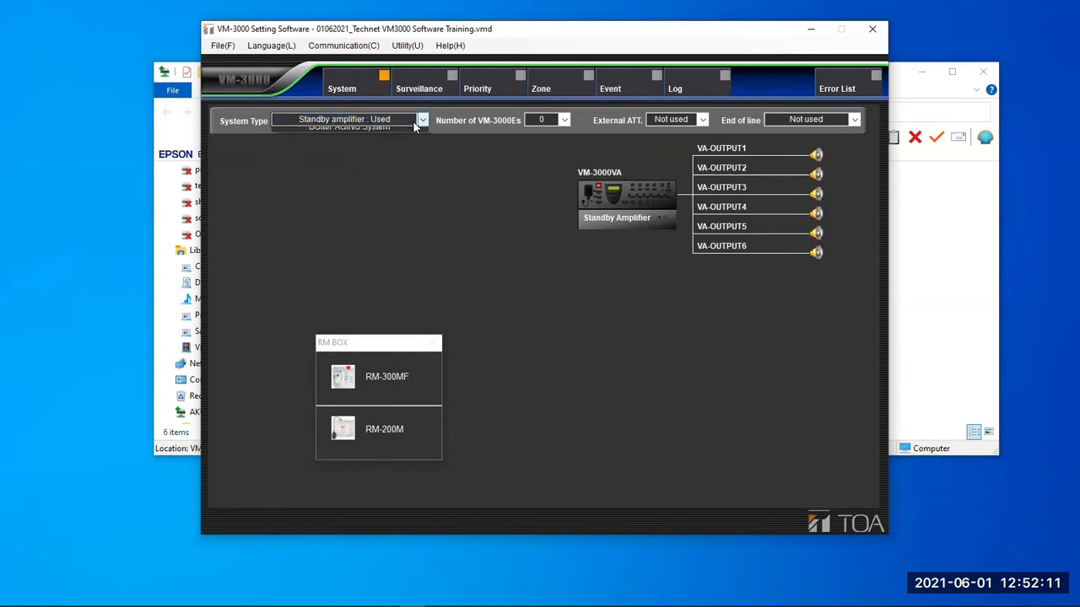
left_click(389, 135)
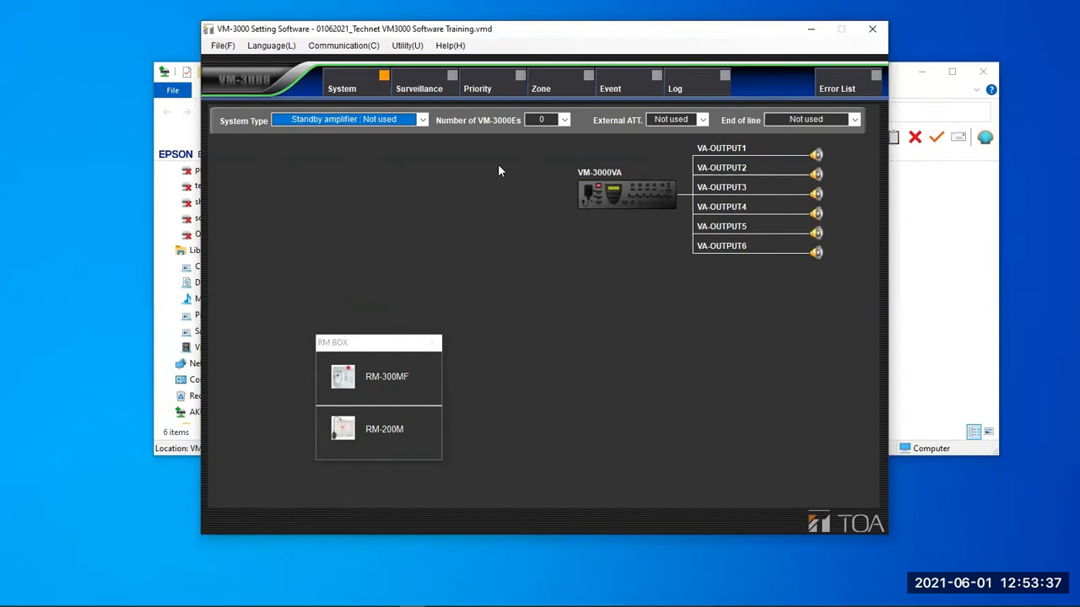
Show the BGM/PAGING System layout once more and switch the system type back to Standby amplifier : Not used
left_click(420, 122)
left_click(406, 153)
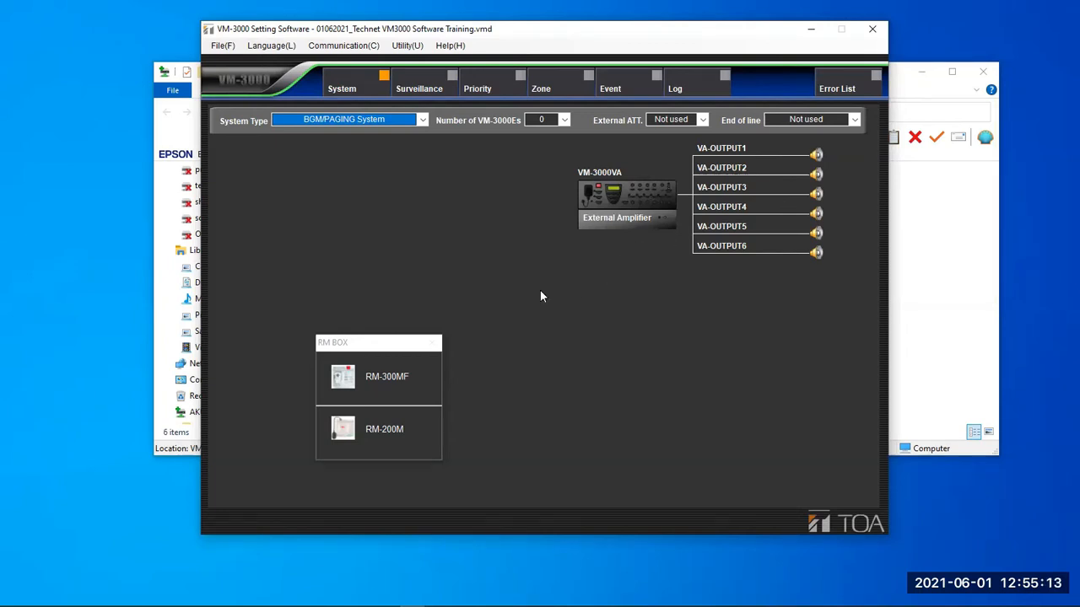
left_click(423, 120)
left_click(396, 132)
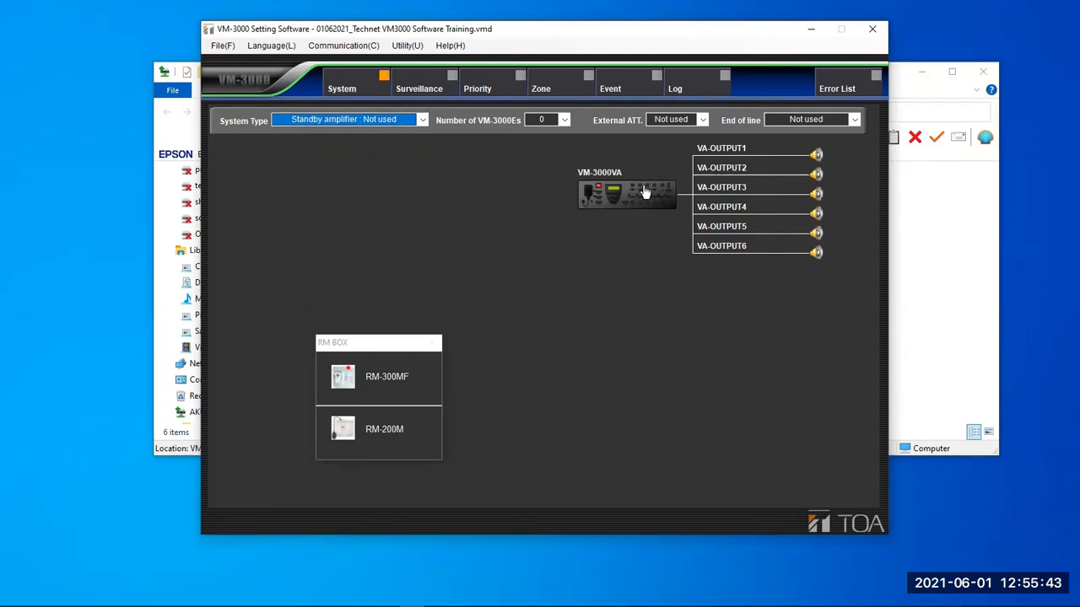
Open the choices for the number of VM-3000Es in the system
left_click(563, 123)
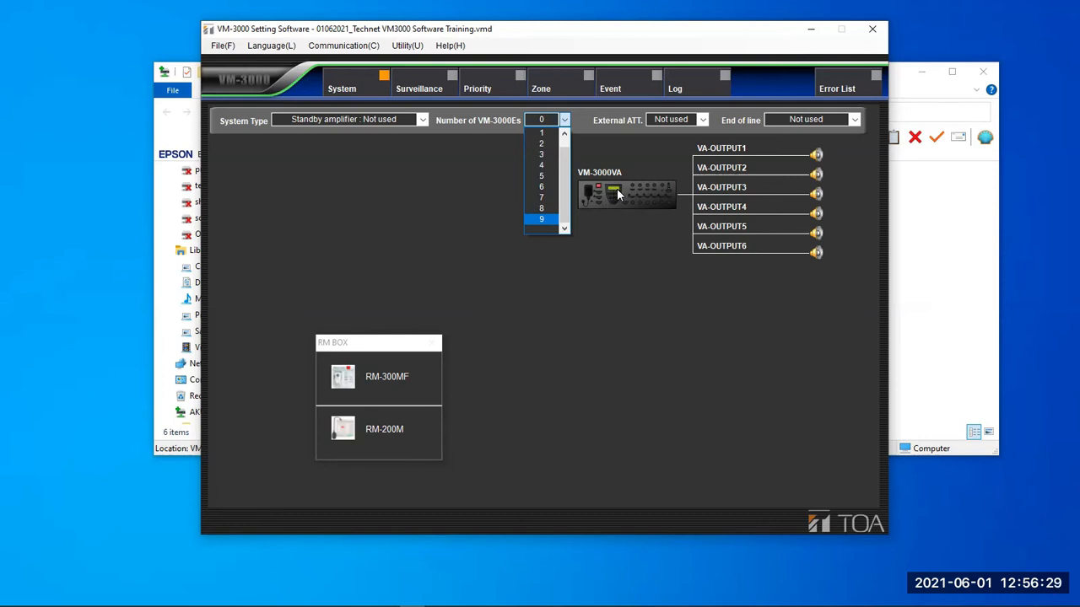
Switch to Chrome and search Google for "toa vm-3240va"
mouse_move(286, 605)
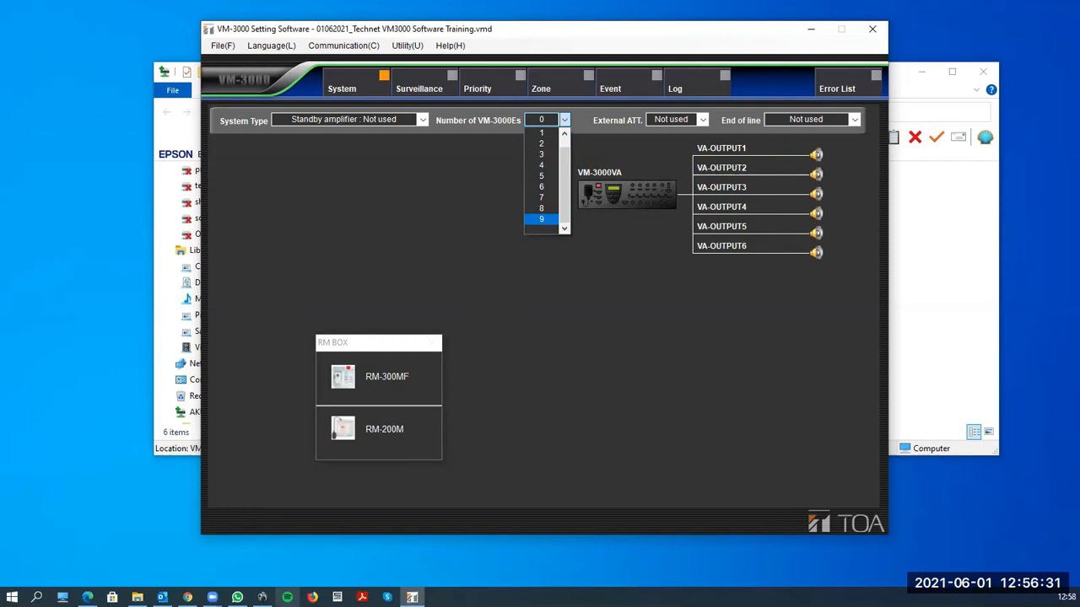
left_click(187, 597)
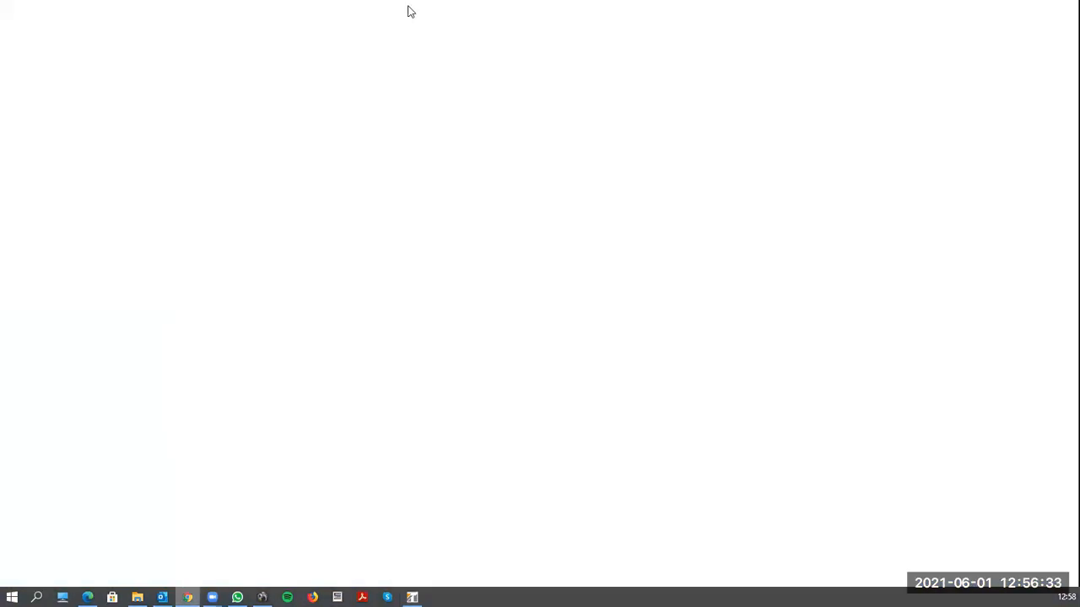
left_click(503, 11)
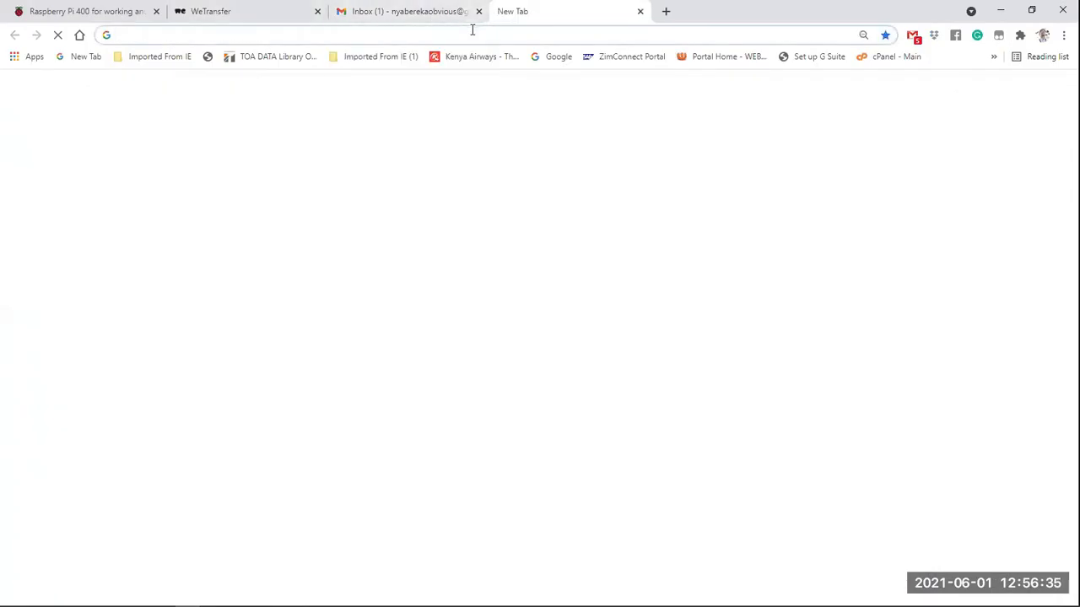
left_click(367, 37)
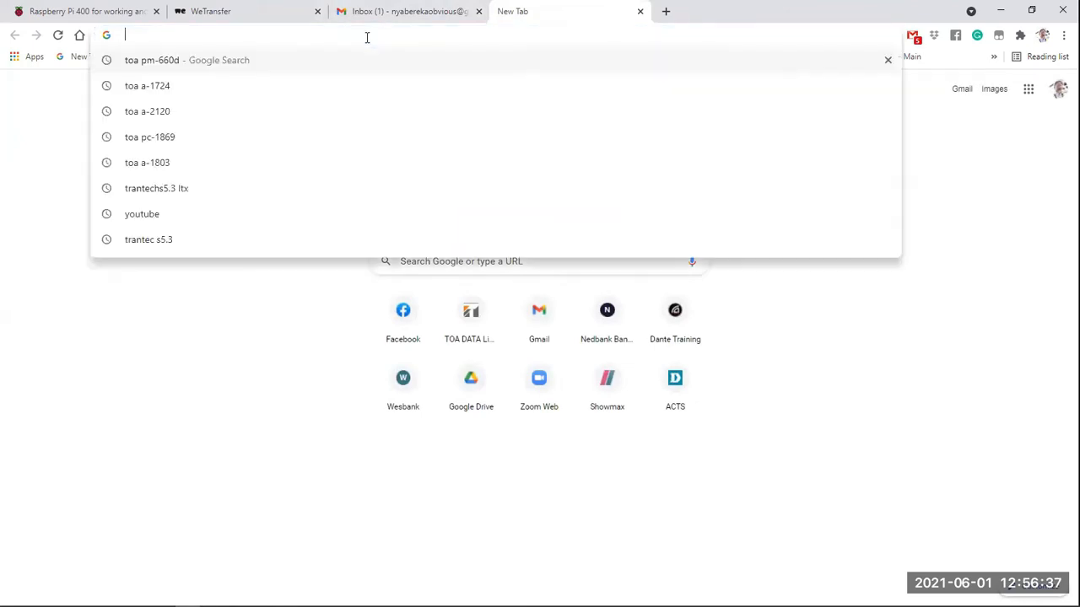
type("tyoa")
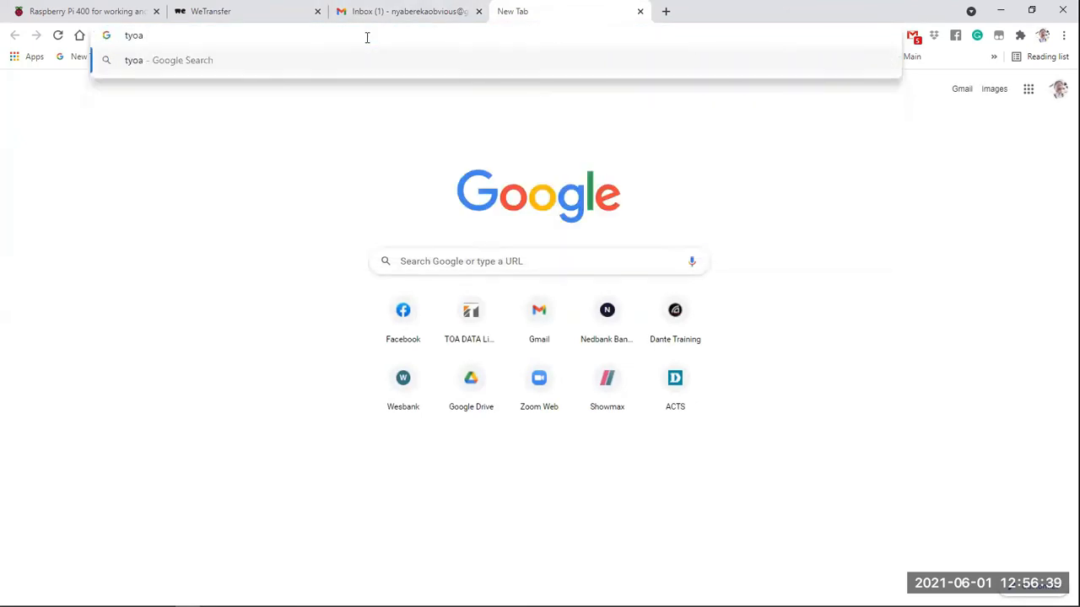
key("BackSpace")
key("BackSpace")
key("BackSpace")
type("oa")
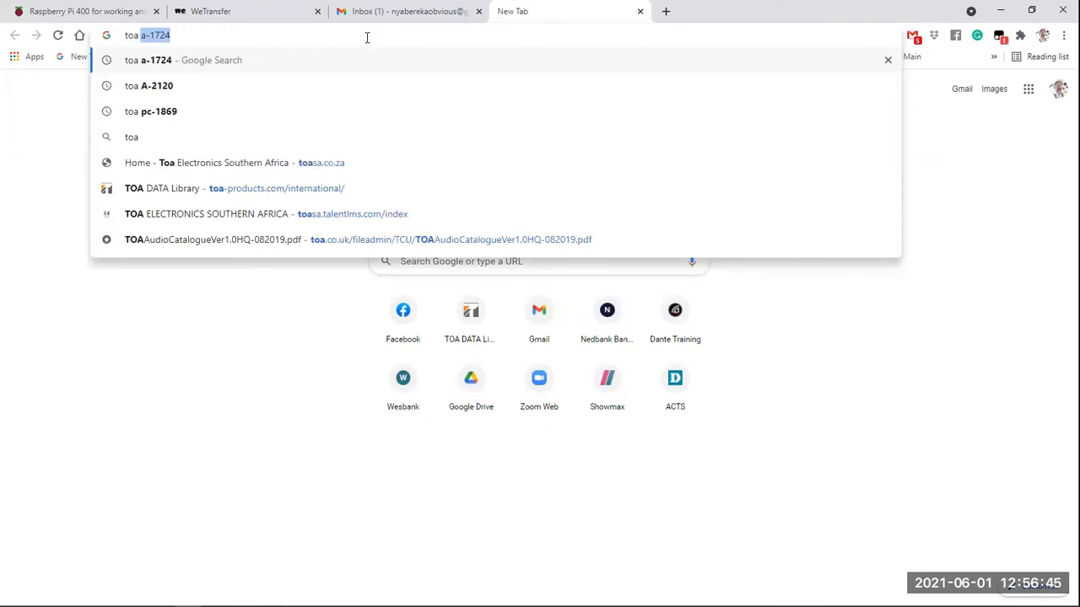
type(" vm-")
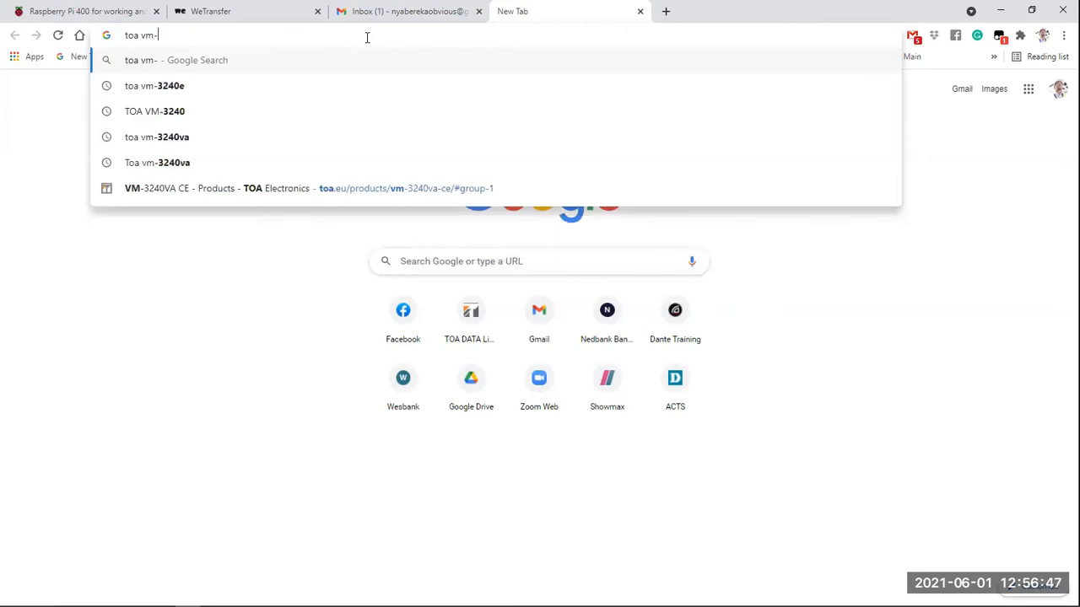
type("0vs")
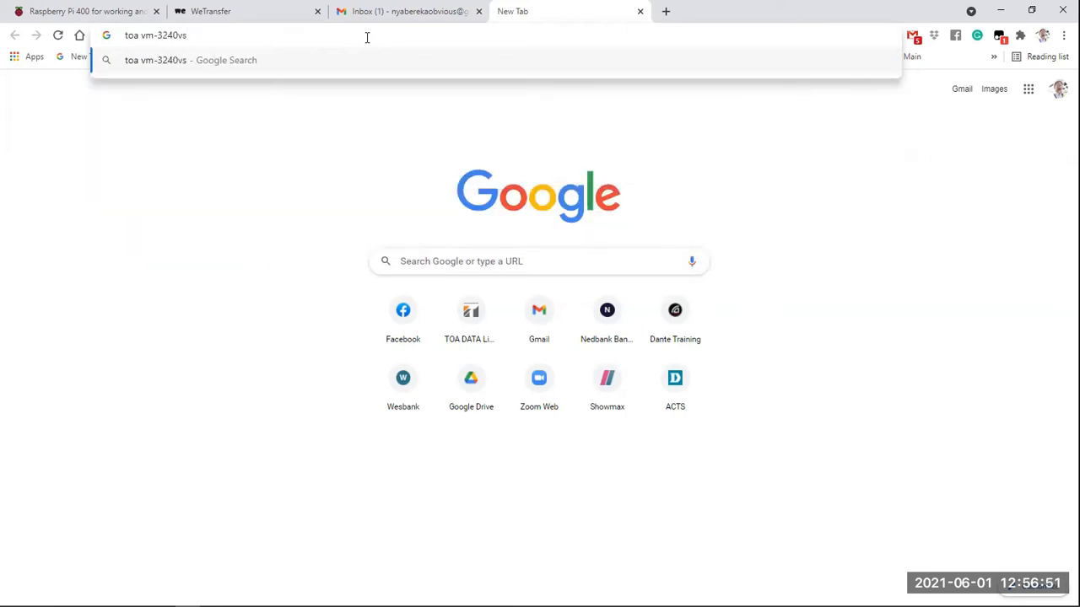
key("BackSpace")
type("a")
key("Return")
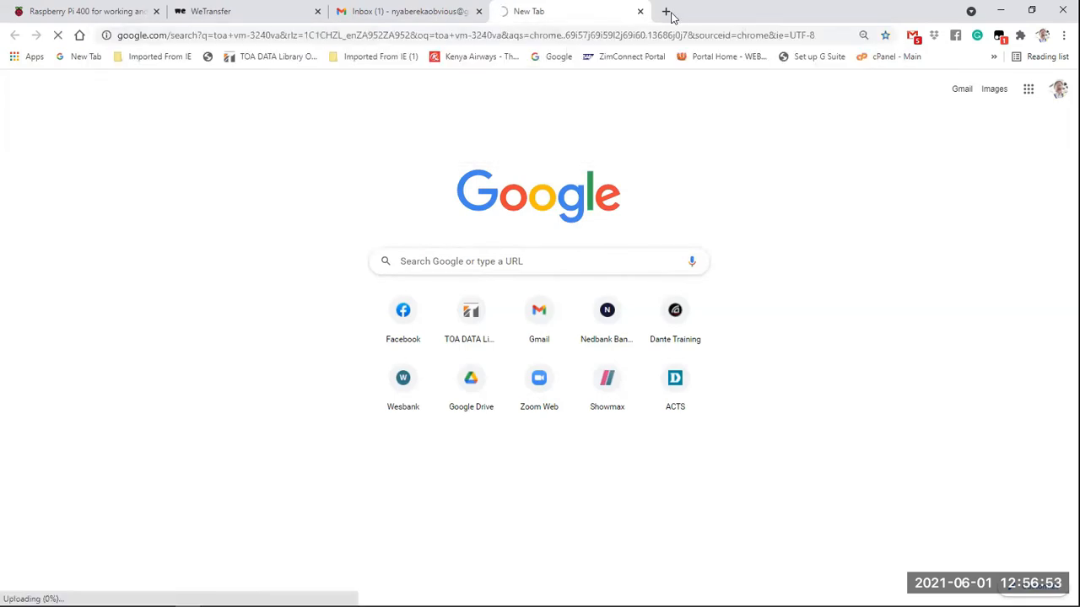
Close the WeTransfer and Gmail inbox tabs
left_click(273, 18)
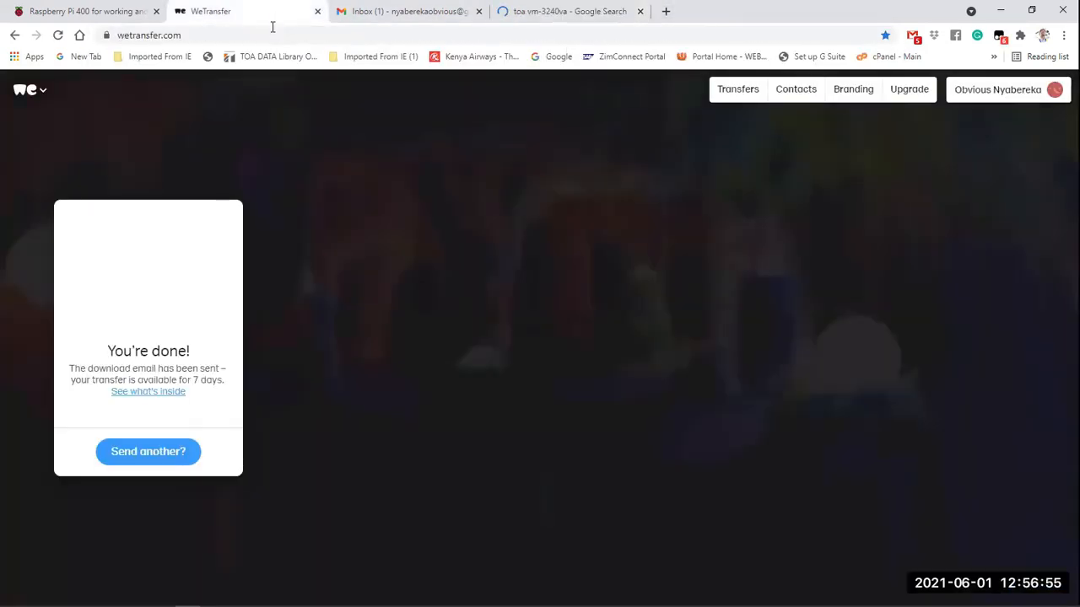
left_click(318, 11)
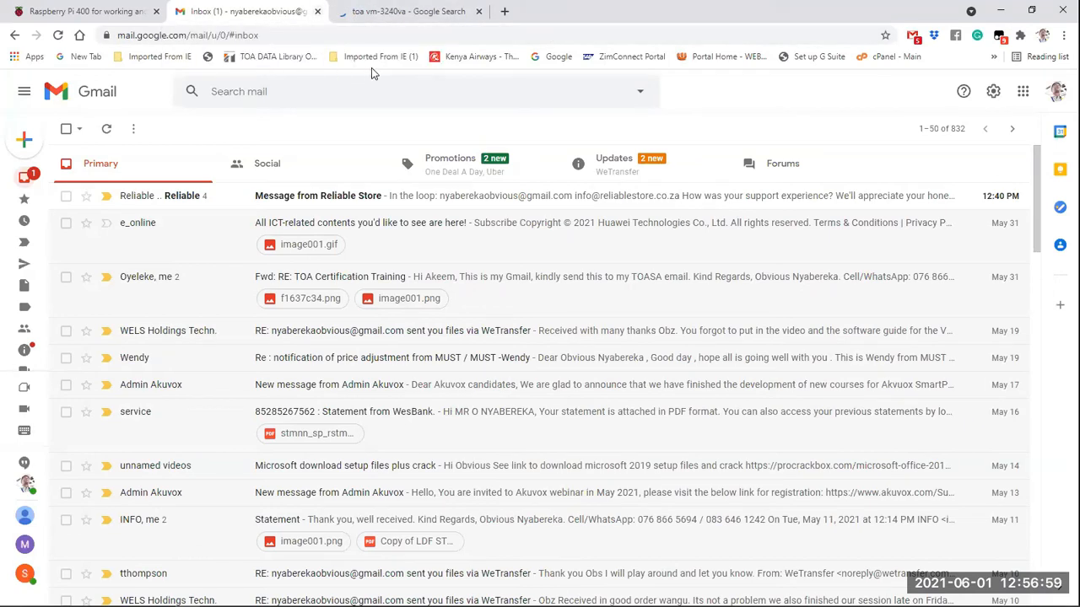
key("ctrl+w")
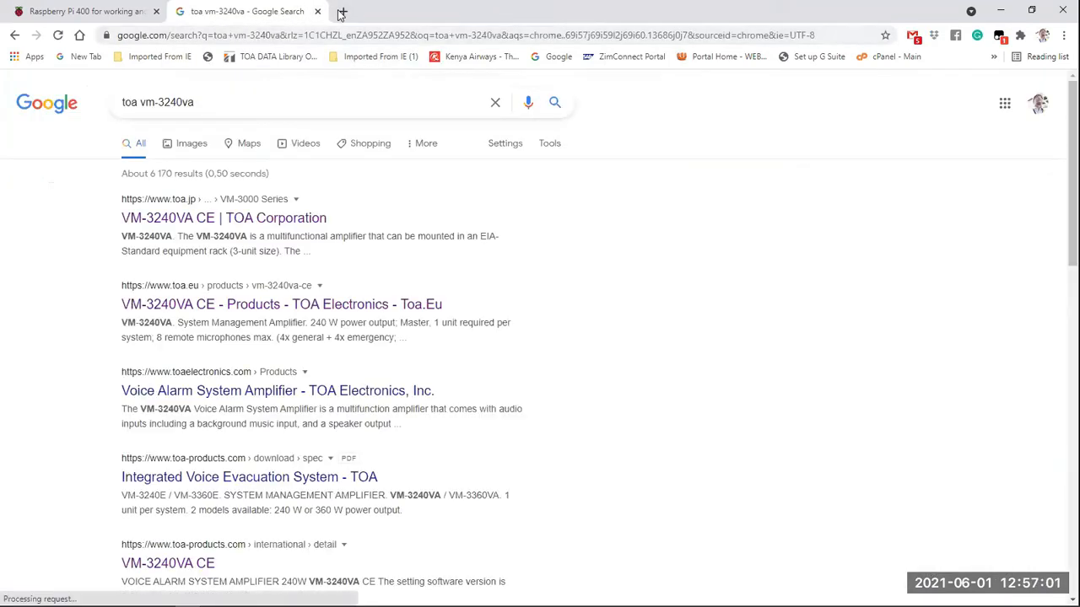
Search for "toa vm-3240e" in a new tab and open the Toa.eu product page for the VM-3240E CE
left_click(342, 12)
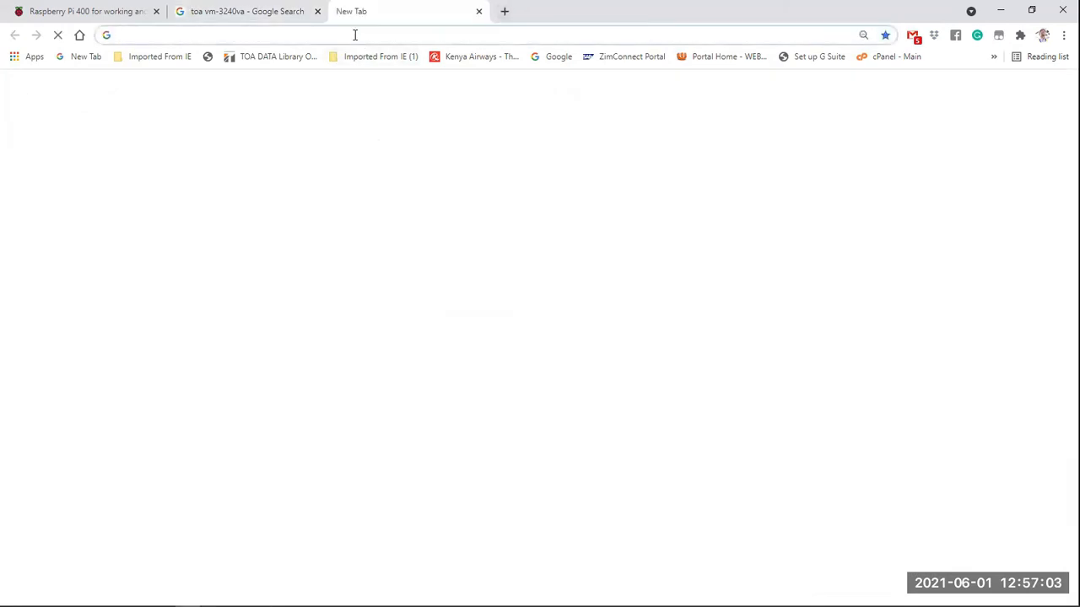
type("toa vm")
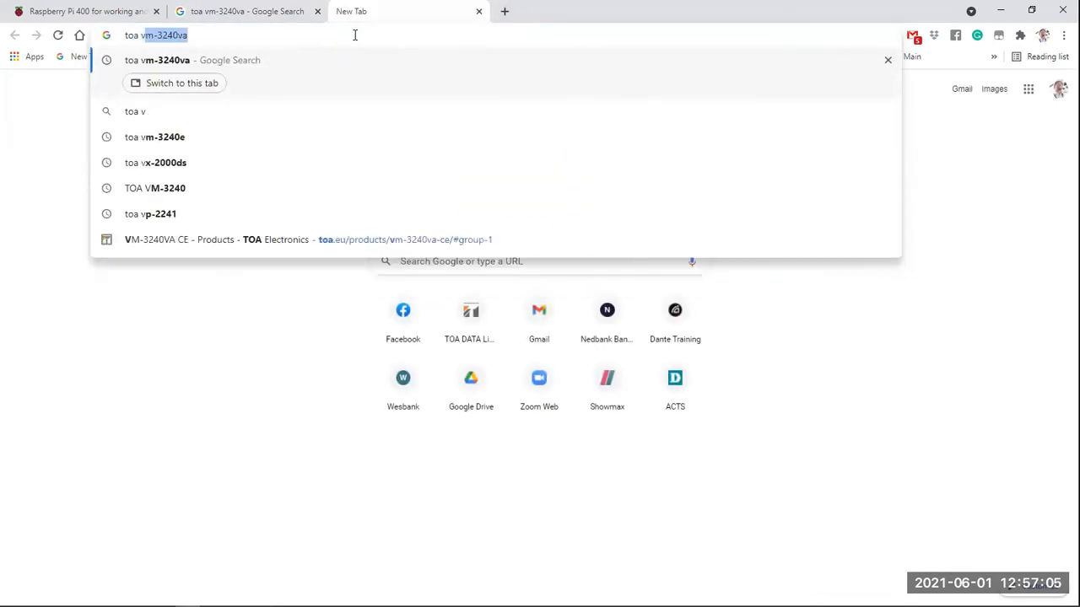
type("-3240")
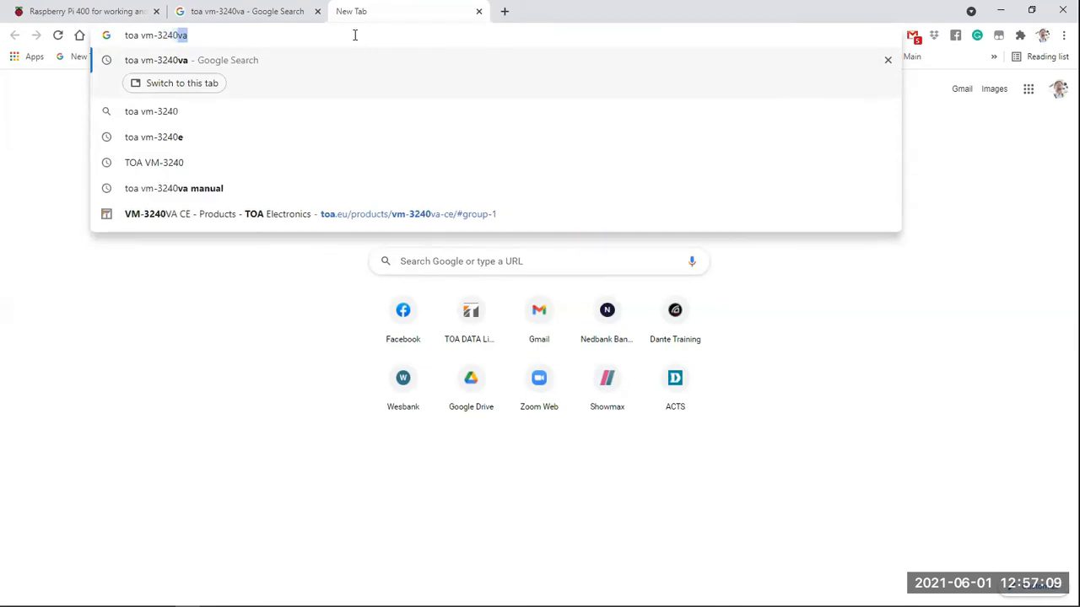
type("e")
key("Return")
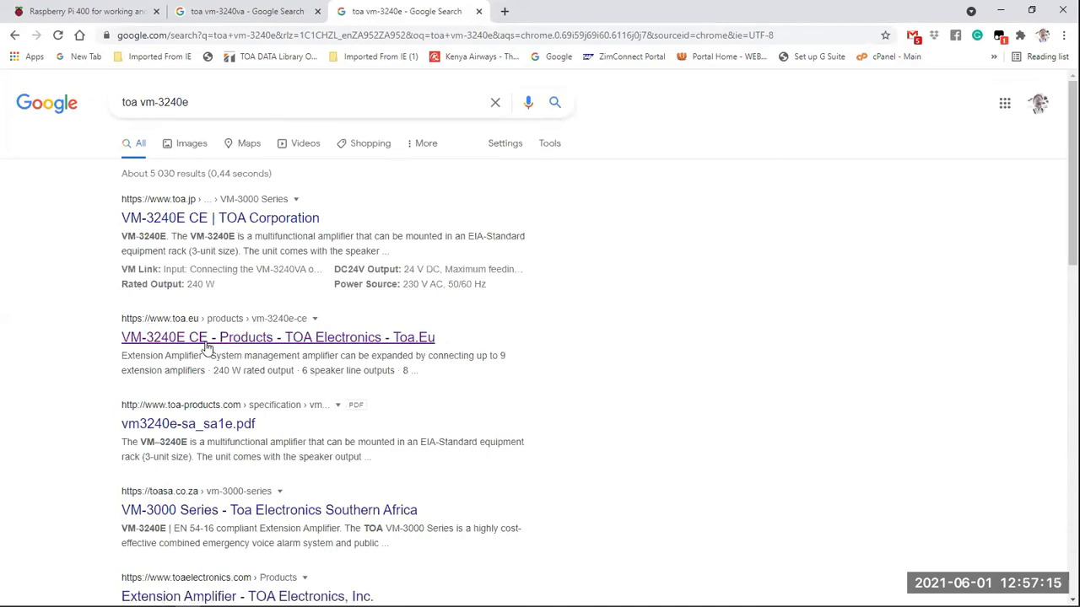
left_click(206, 345)
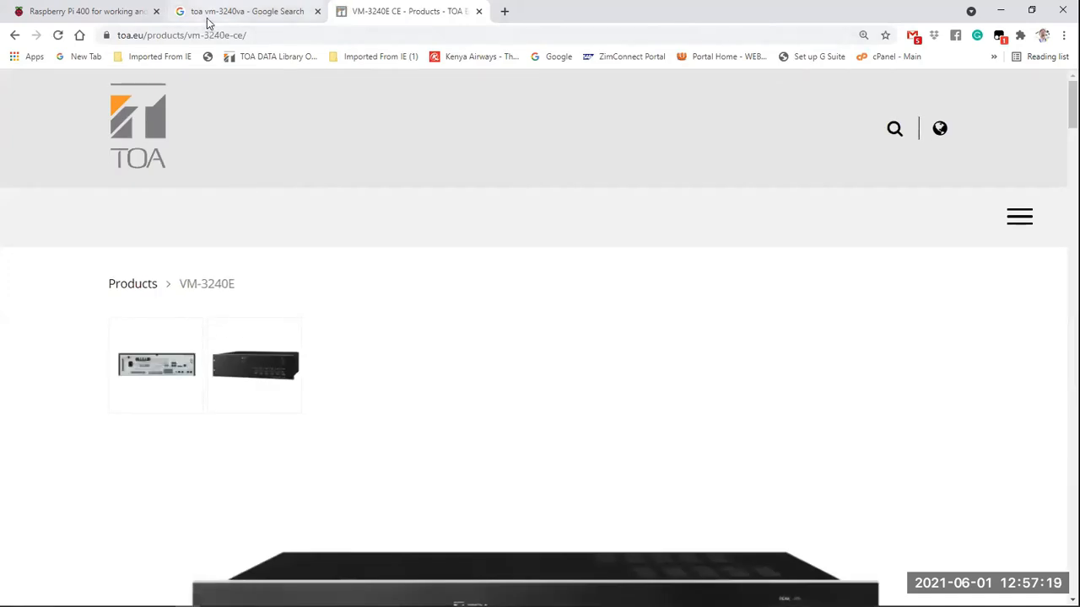
Look through the VM-3240VA search results and the VM-3240E product page
left_click(247, 12)
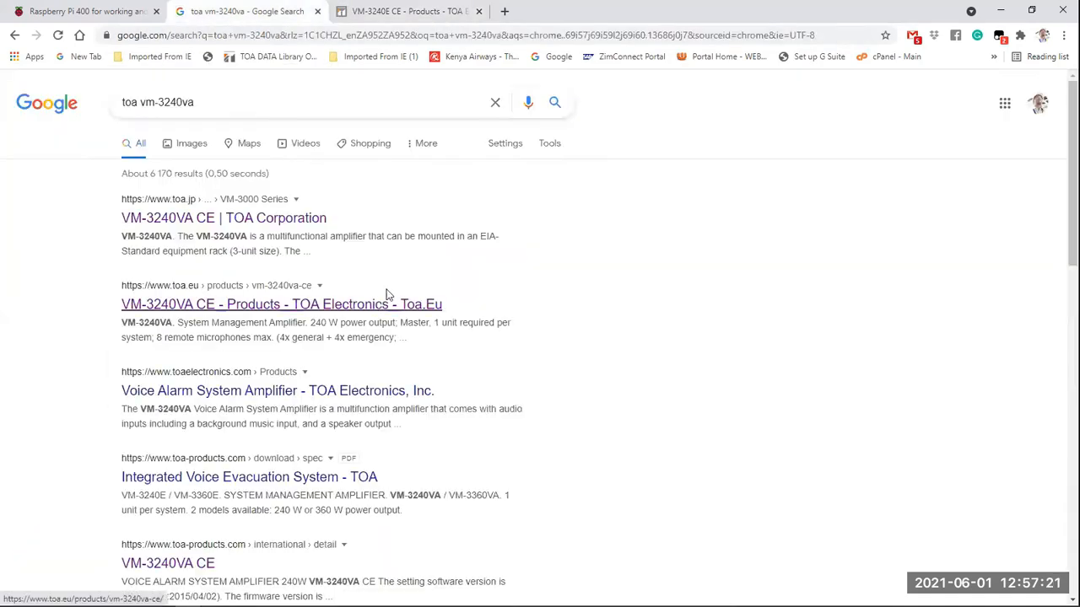
scroll(391, 292, "down", 1)
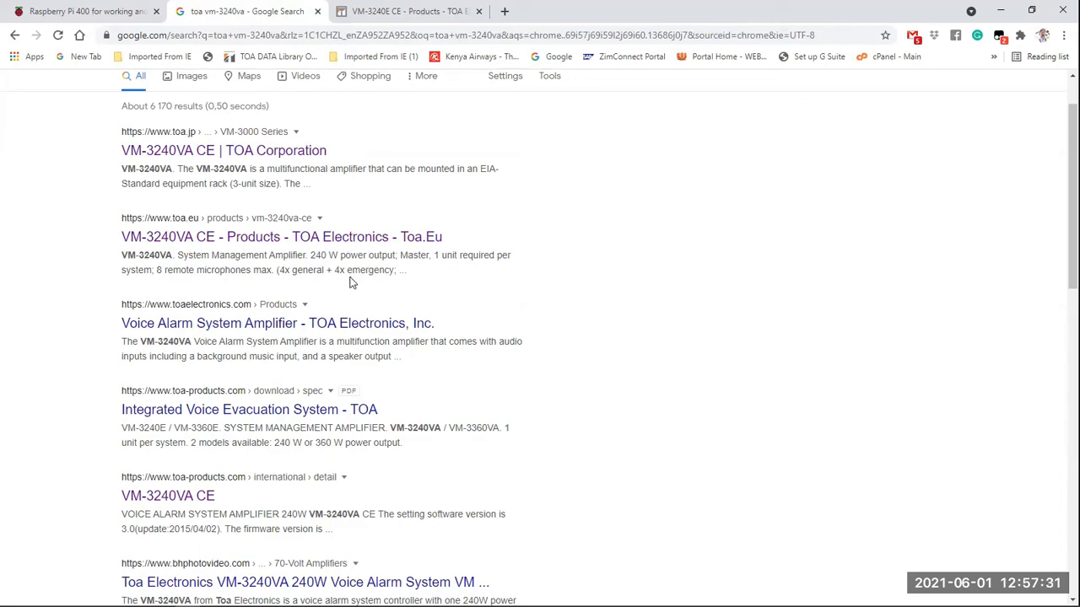
scroll(335, 363, "down", 2)
left_click(402, 10)
scroll(383, 388, "down", 3)
scroll(380, 376, "up", 4)
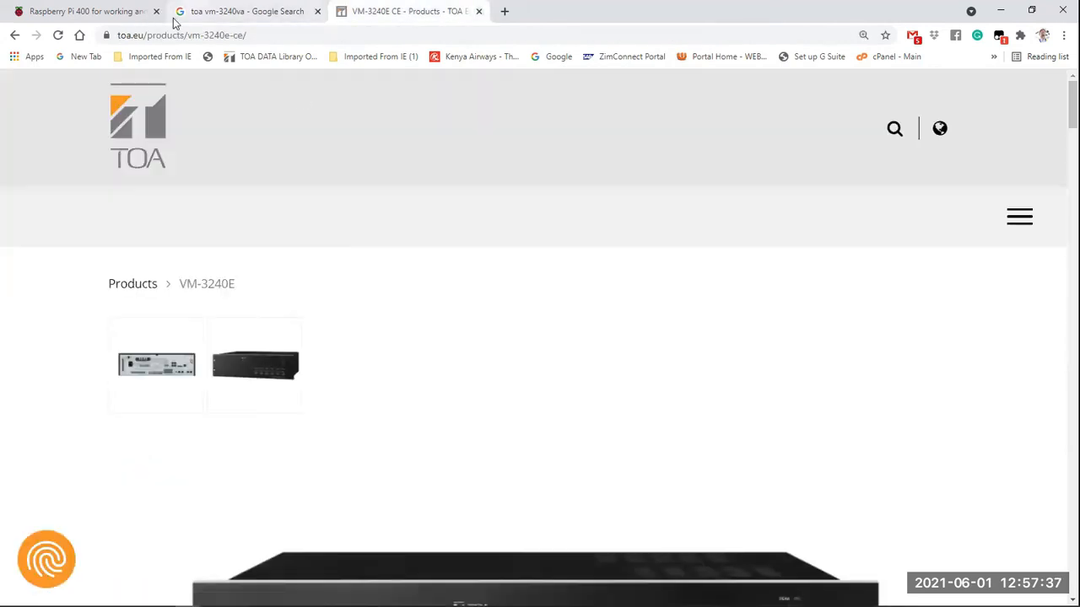
left_click(251, 15)
Search for "toa vm-3240va" in another tab and open its Toa.eu and TOA Corporation results in new tabs
left_click(505, 12)
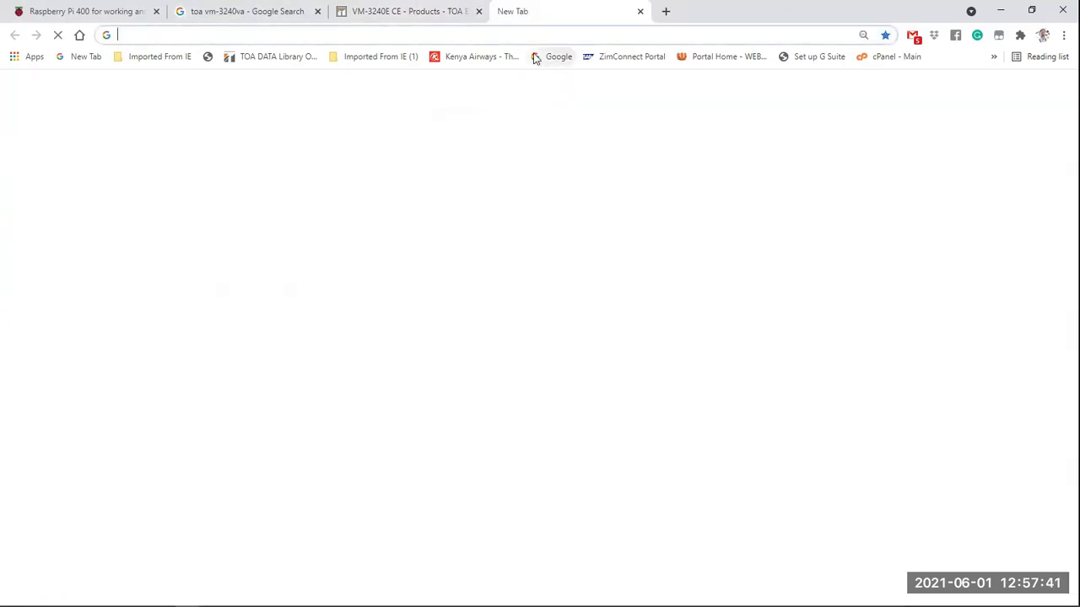
type("toa")
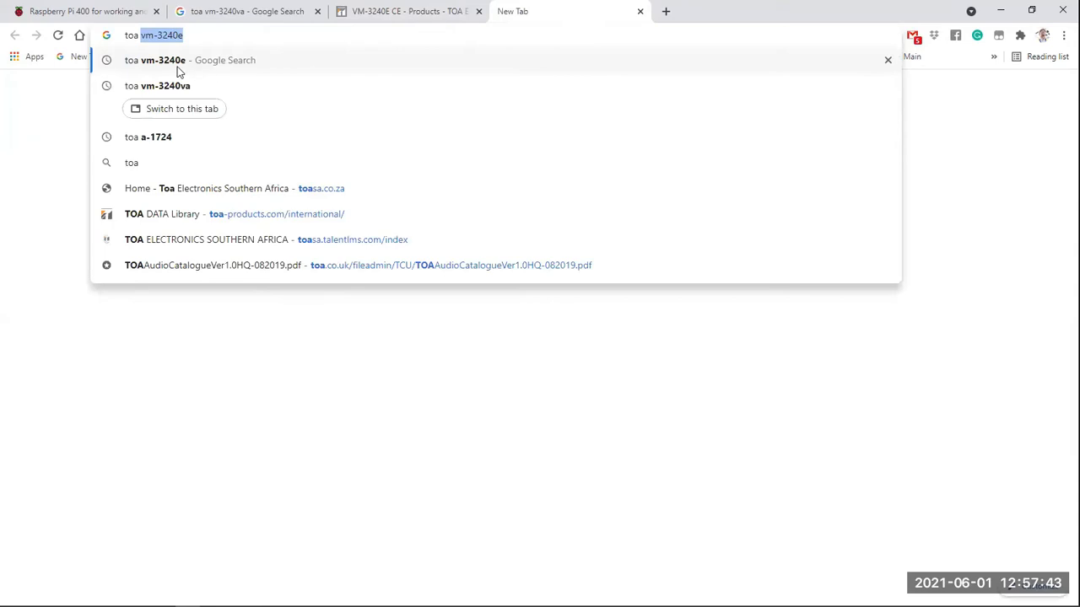
left_click(151, 86)
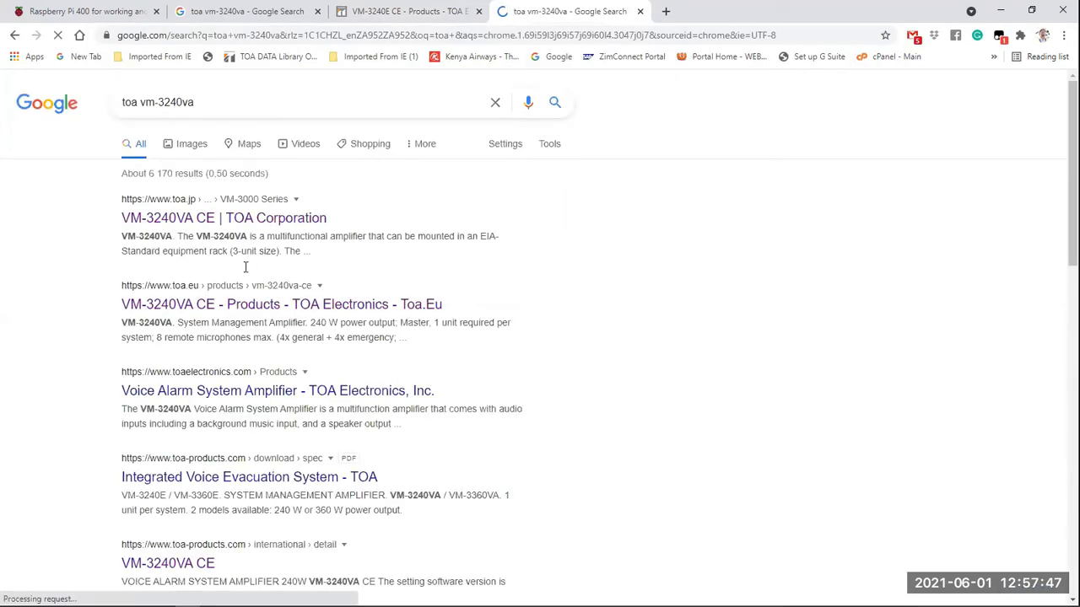
right_click(150, 305)
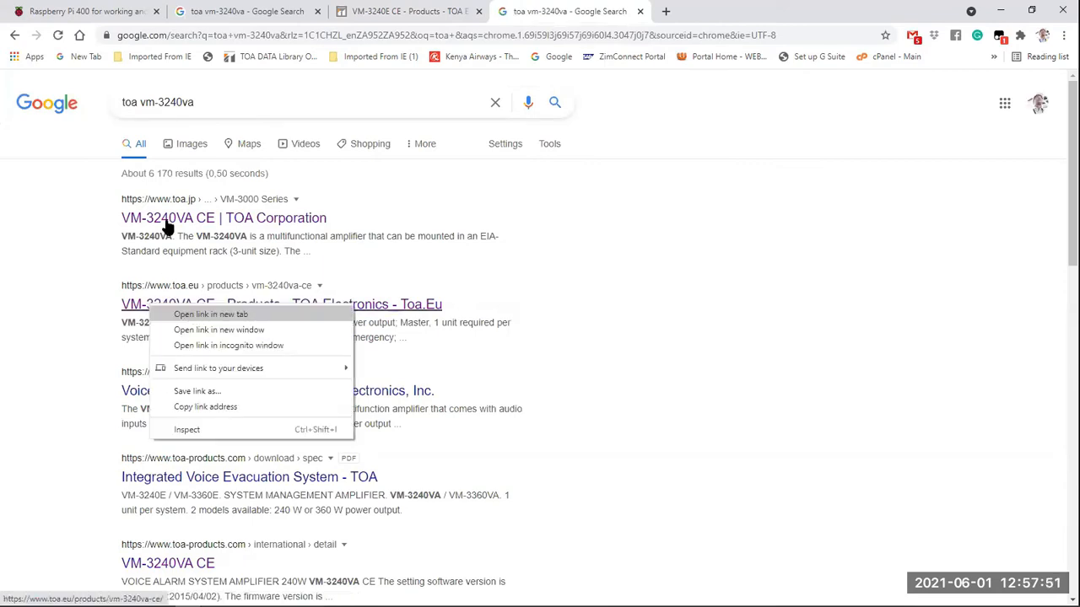
right_click(201, 221)
left_click(218, 234)
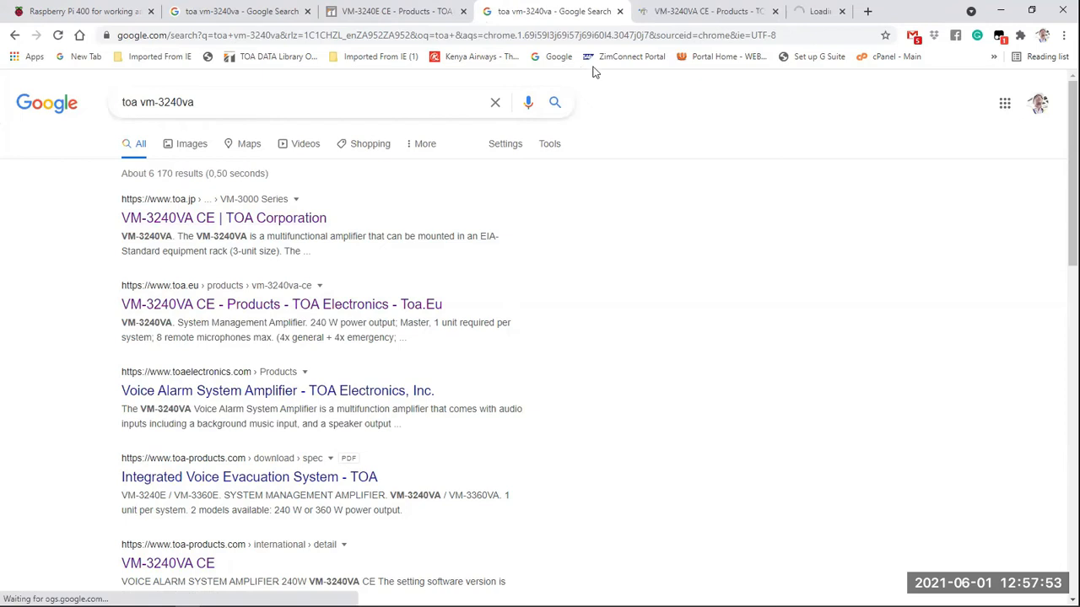
Check the opened VM-3240VA pages and close the duplicate search, TOA Corporation and Raspberry Pi tabs
scroll(417, 194, "down", 1)
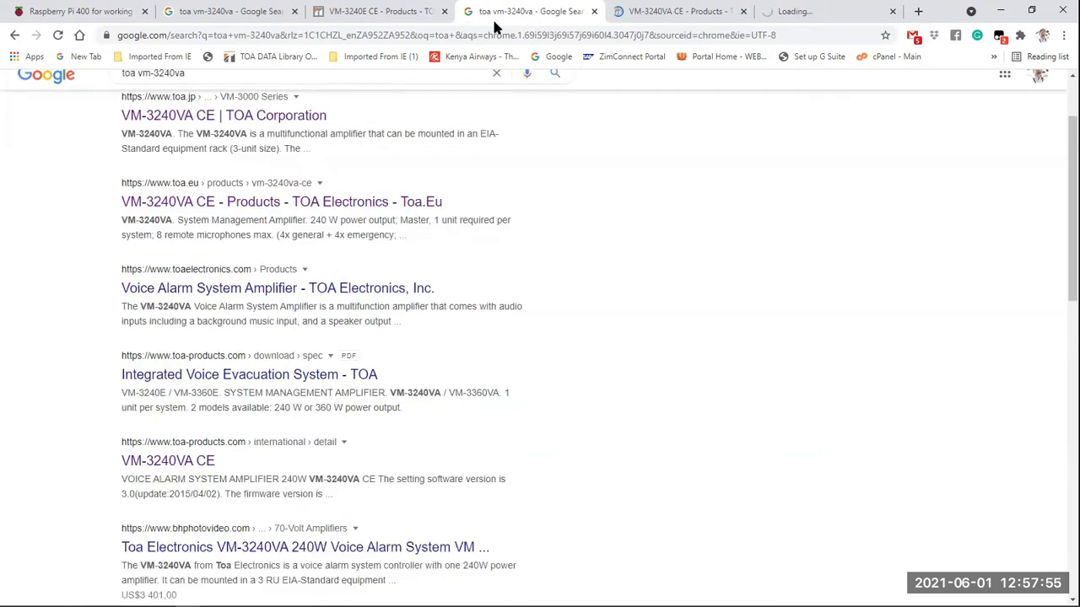
left_click(652, 19)
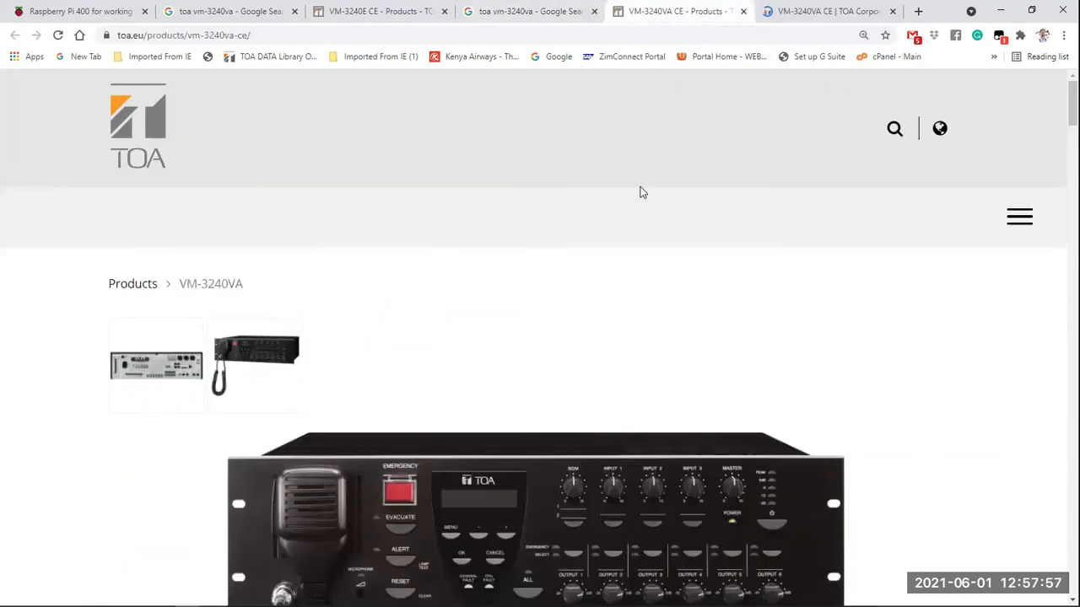
left_click(594, 12)
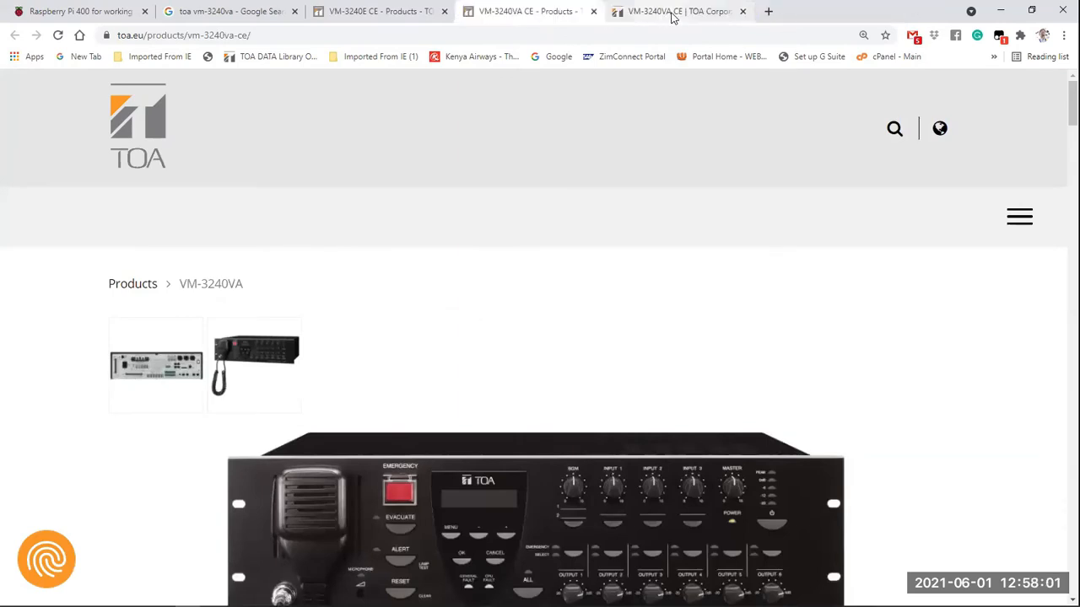
left_click(671, 16)
left_click(532, 12)
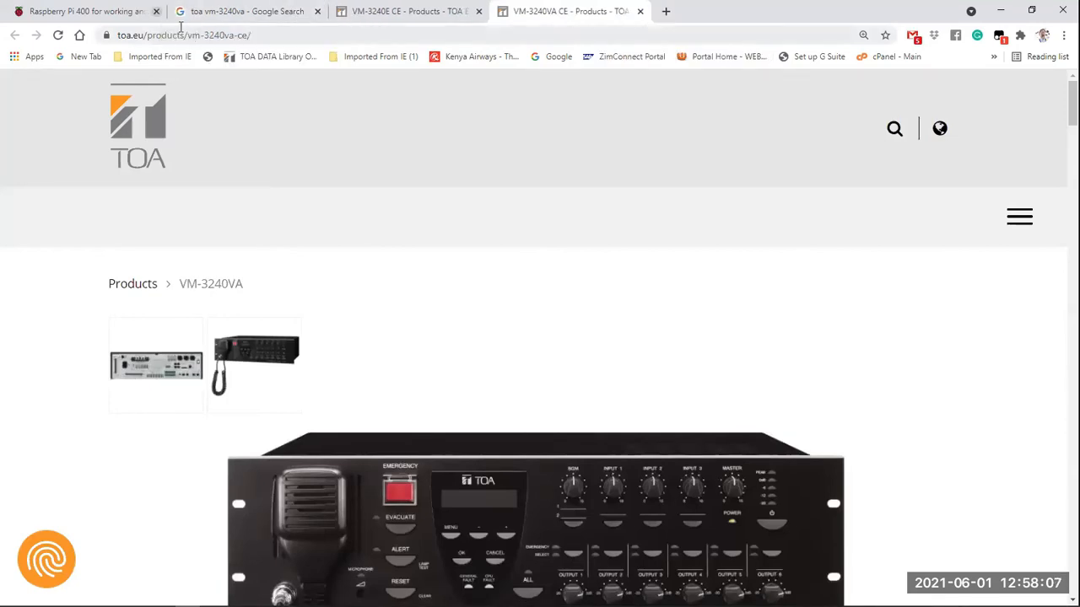
key("ctrl+Page_Up")
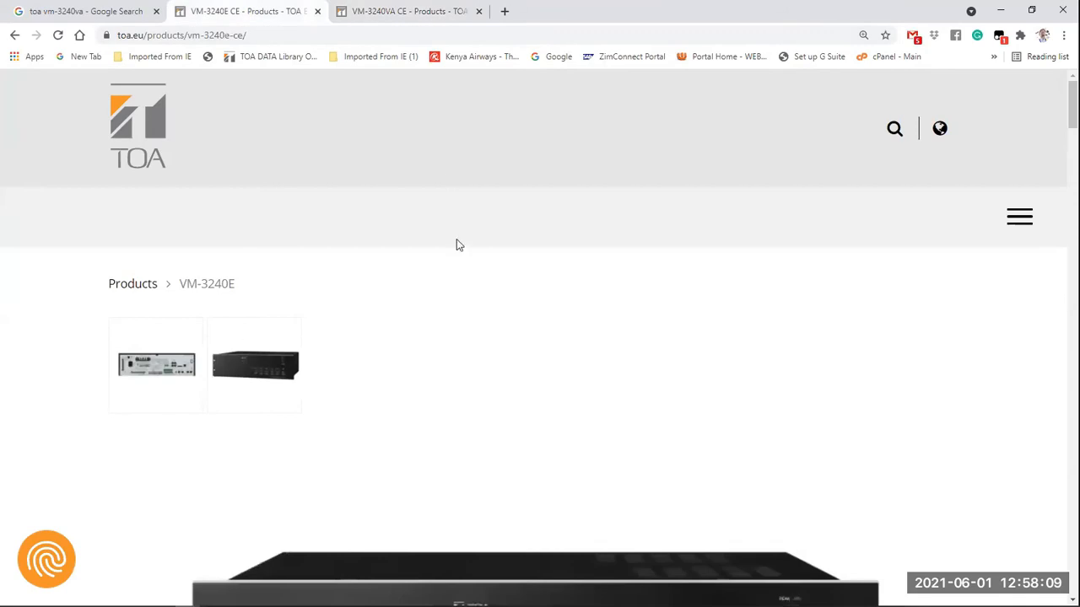
Compare the front panels of the VM-3240VA and VM-3240E and enlarge the VM-3240E's rear panel picture
left_click(412, 14)
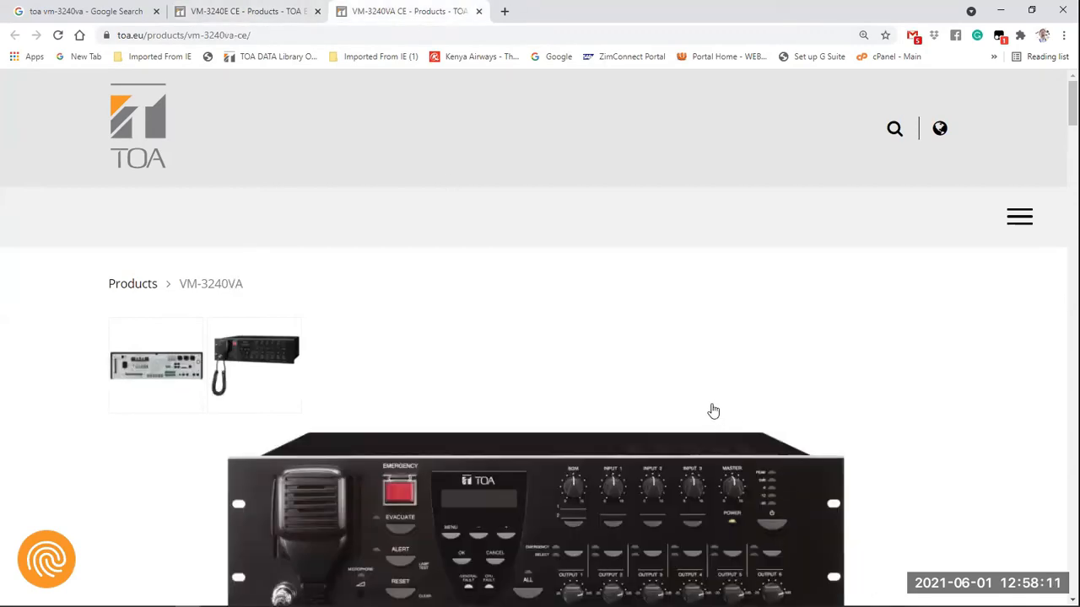
scroll(660, 383, "down", 2)
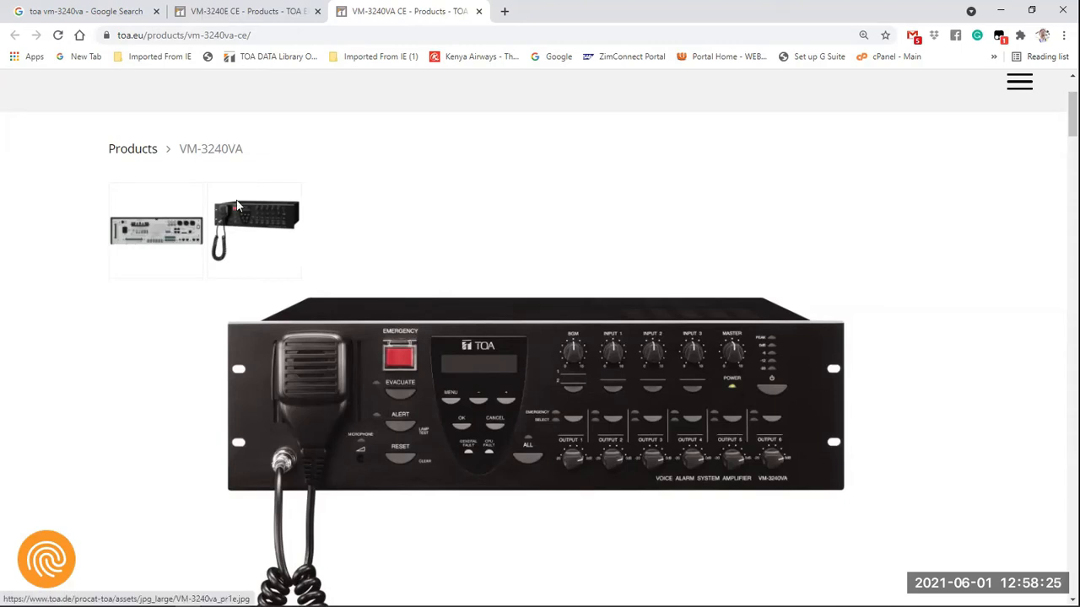
key("ctrl+shift+Tab")
scroll(641, 368, "down", 4)
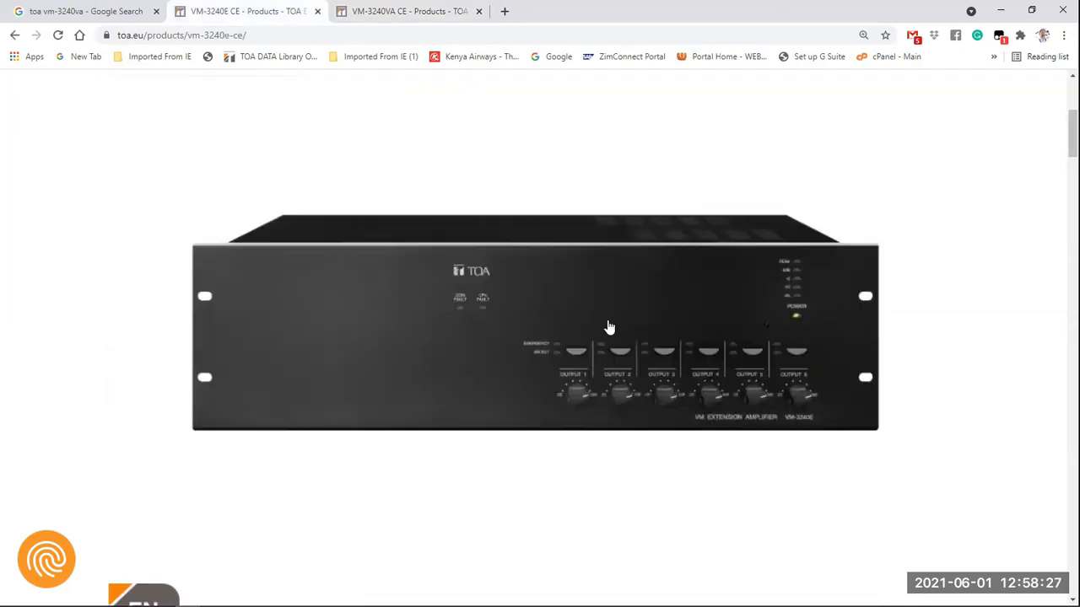
scroll(333, 345, "up", 3)
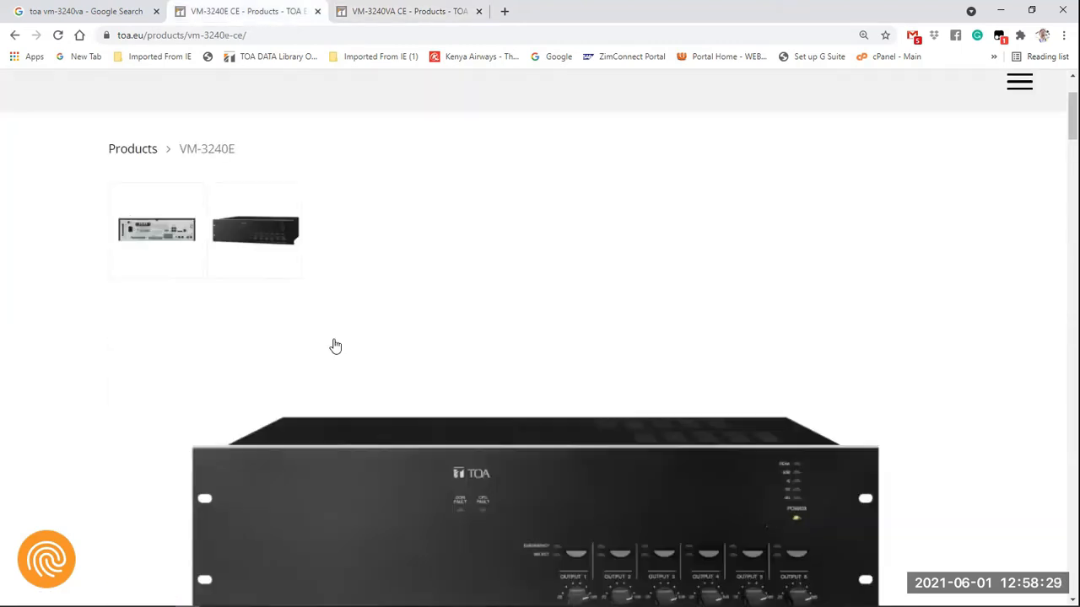
left_click(381, 395)
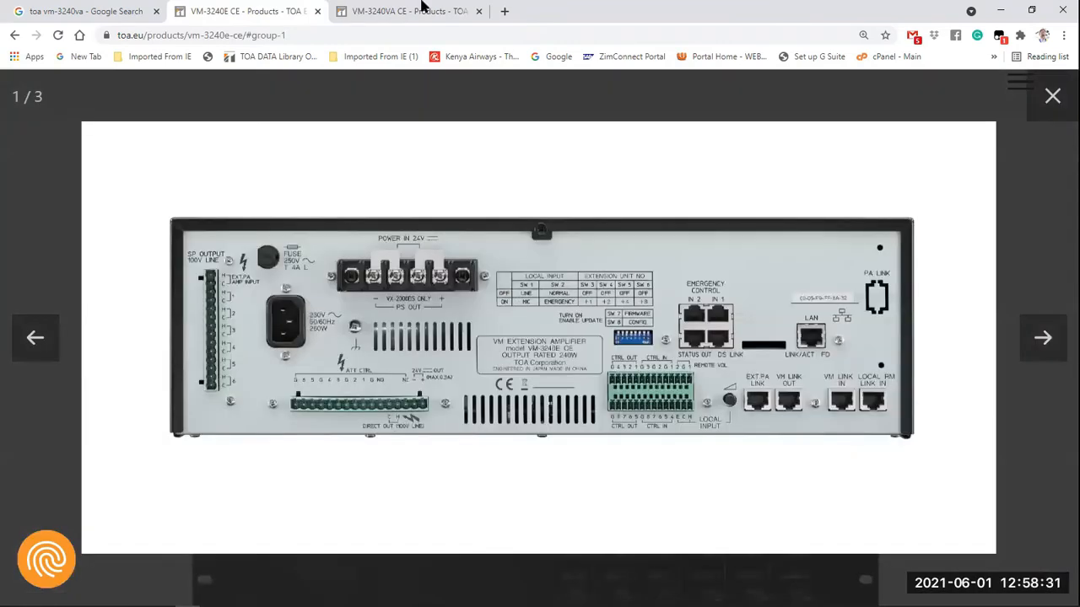
Enlarge the VM-3240VA's rear panel picture and check the External ATT. options in VM-3000 Setting Software
key("ctrl+Tab")
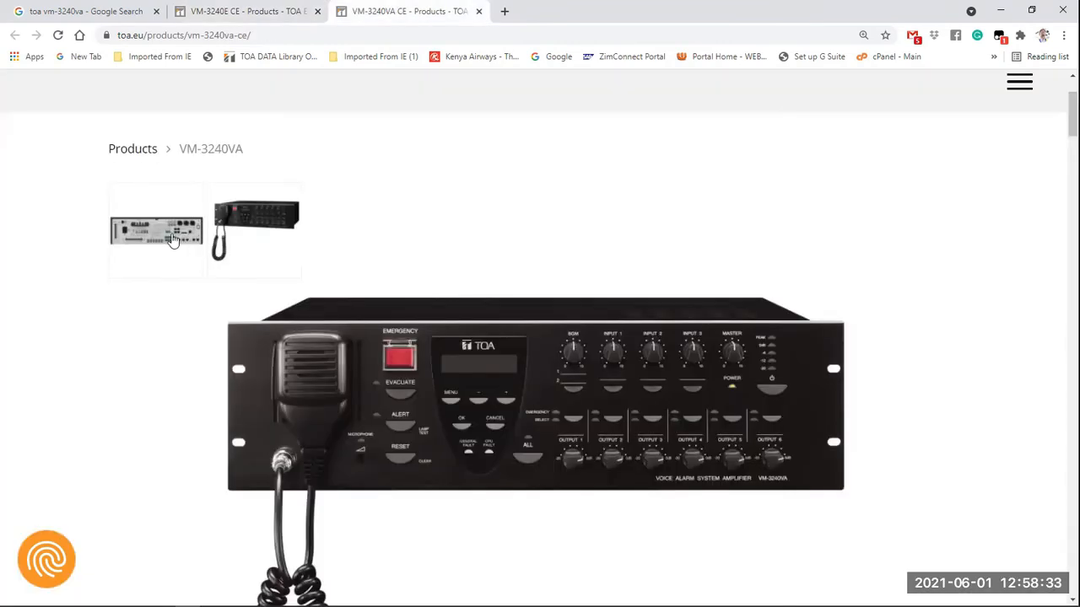
left_click(187, 248)
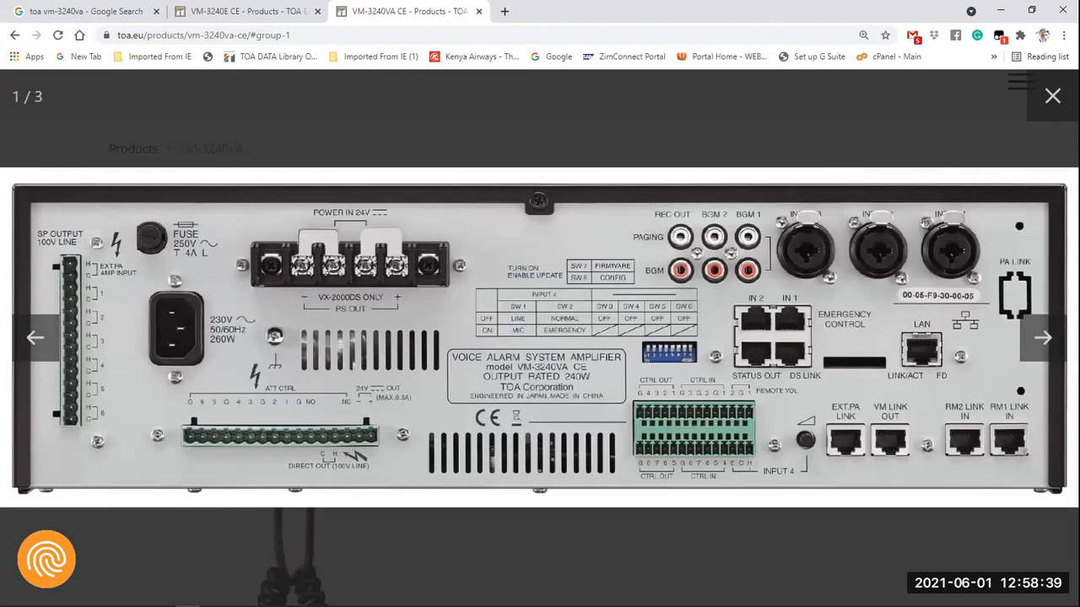
left_click(413, 591)
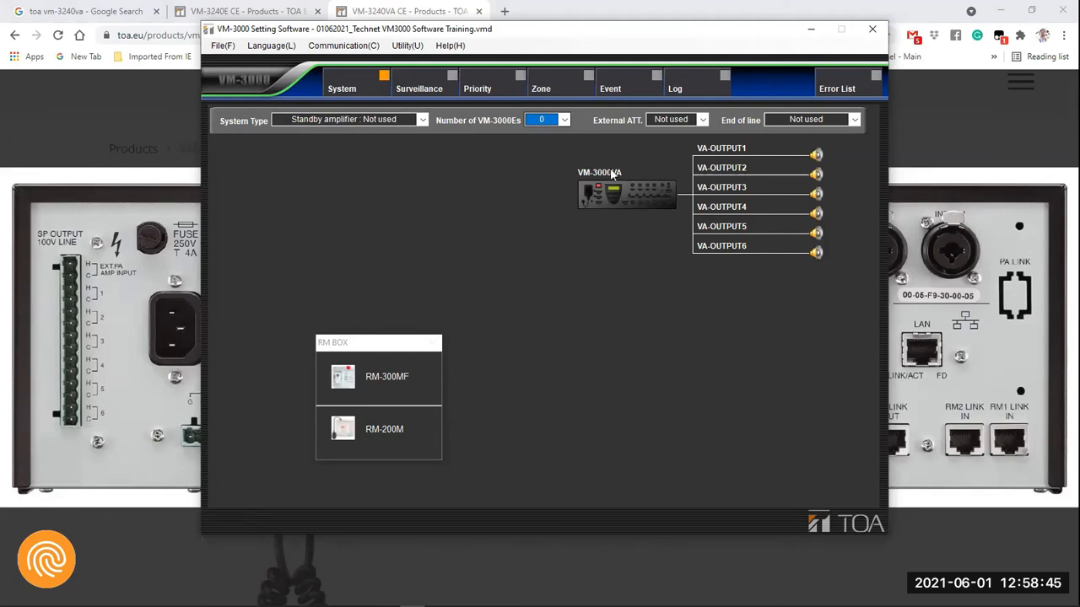
left_click(701, 121)
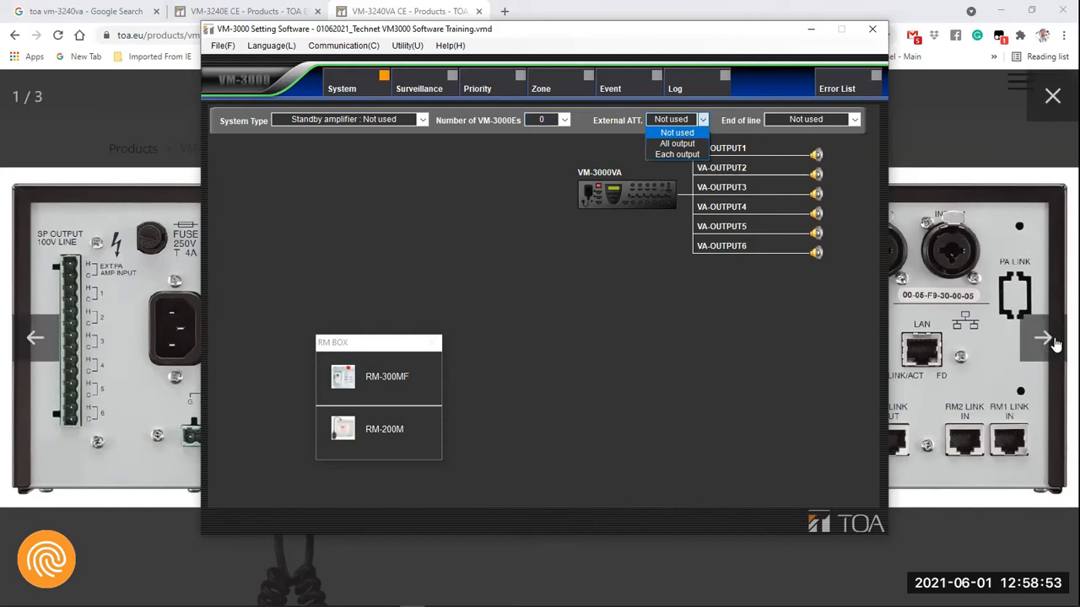
Compare the enlarged front views of the VM-3240VA and VM-3240E in the browser and return to VM-3000 Setting Software
left_click(1054, 344)
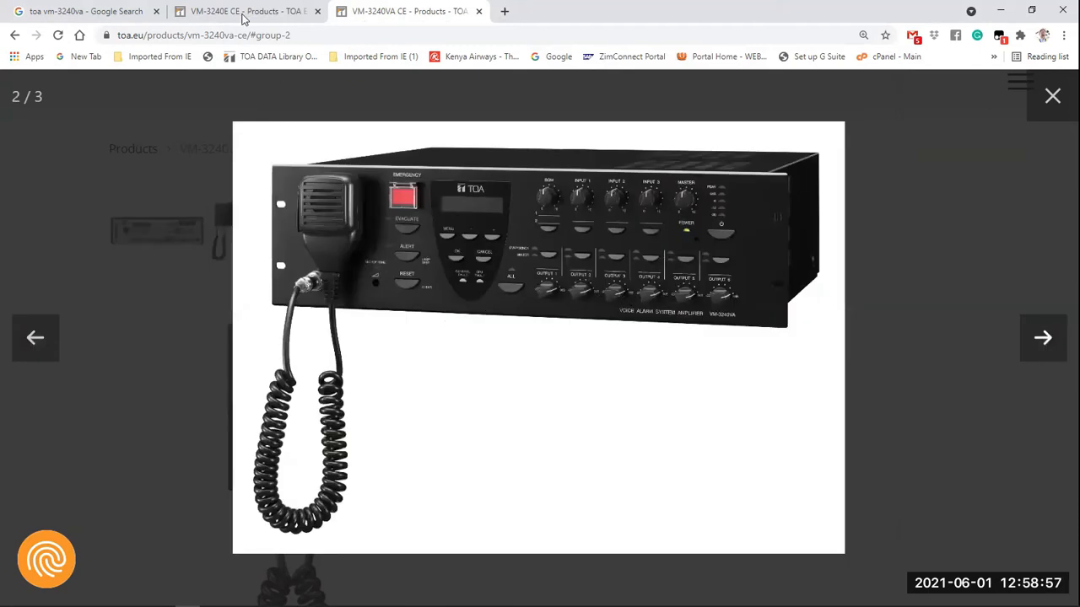
left_click(245, 15)
left_click(1042, 337)
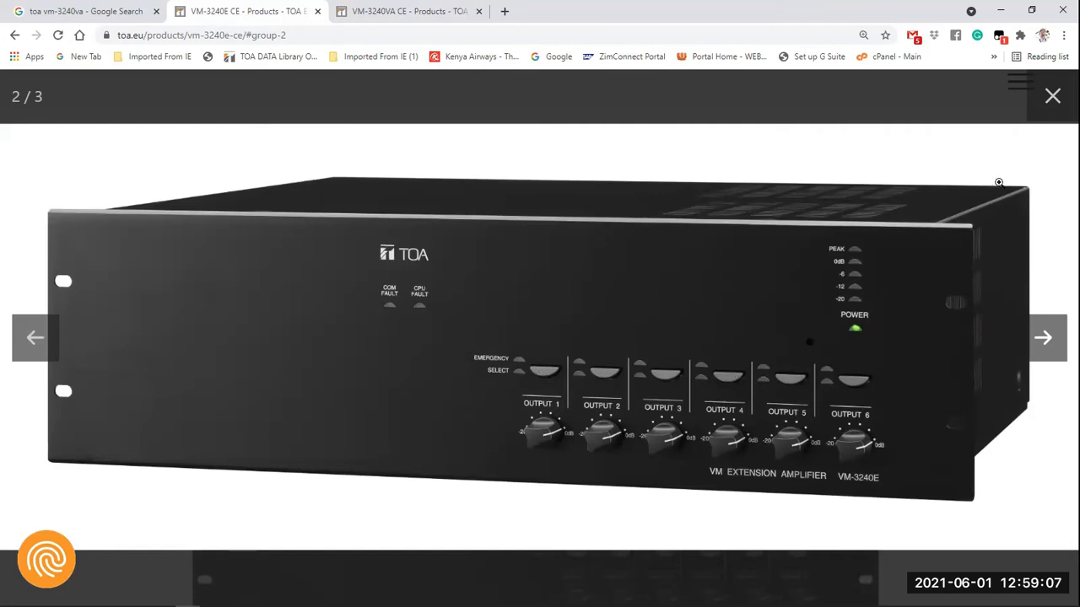
left_click(409, 17)
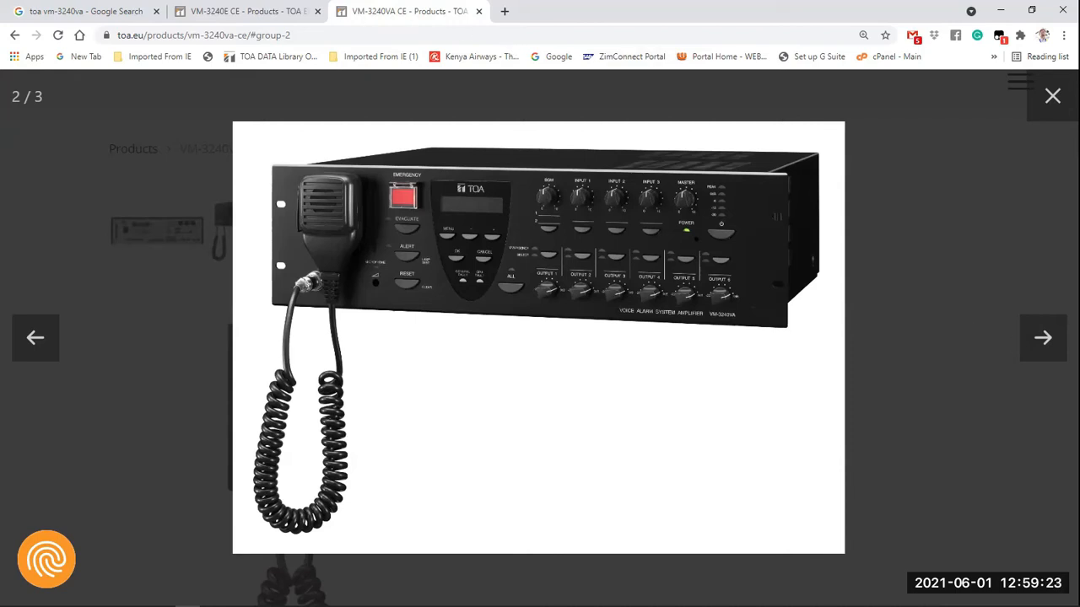
mouse_move(539, 606)
left_click(411, 598)
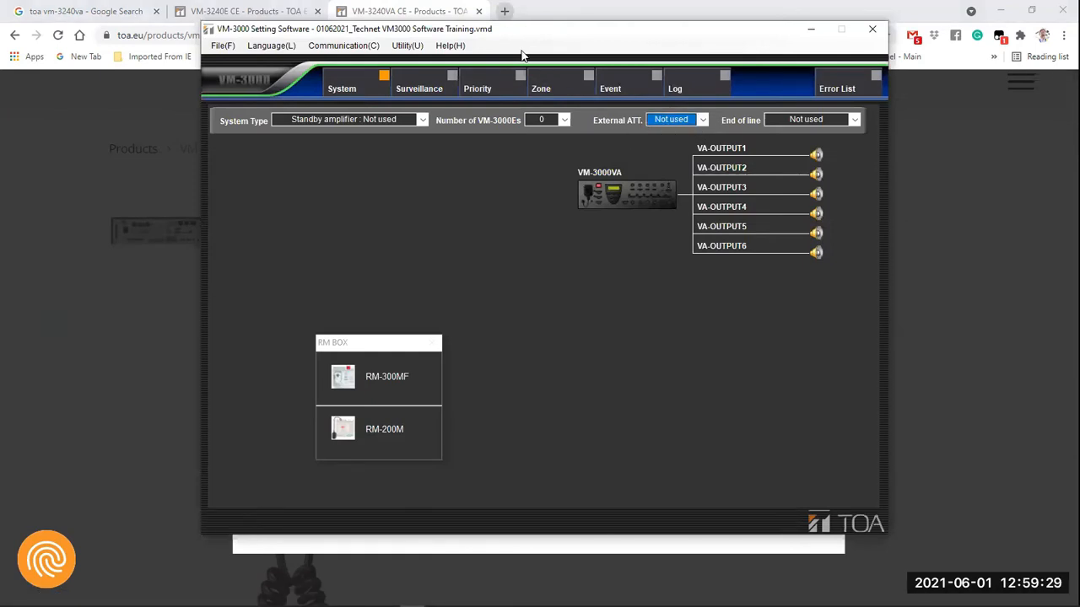
Search for "toa att-603p" in a new browser tab
left_click(504, 12)
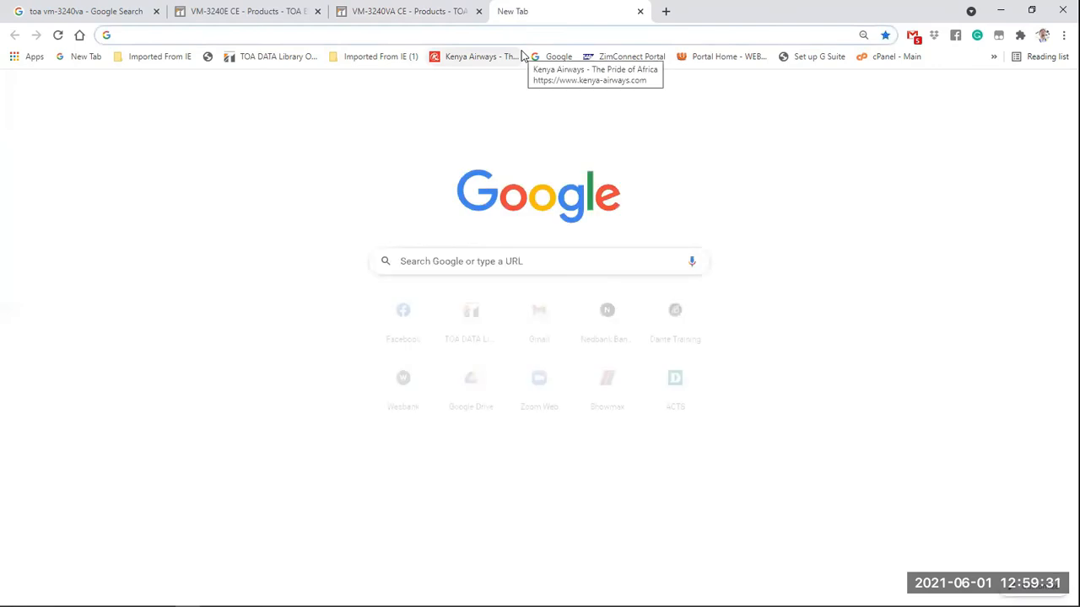
type("ta")
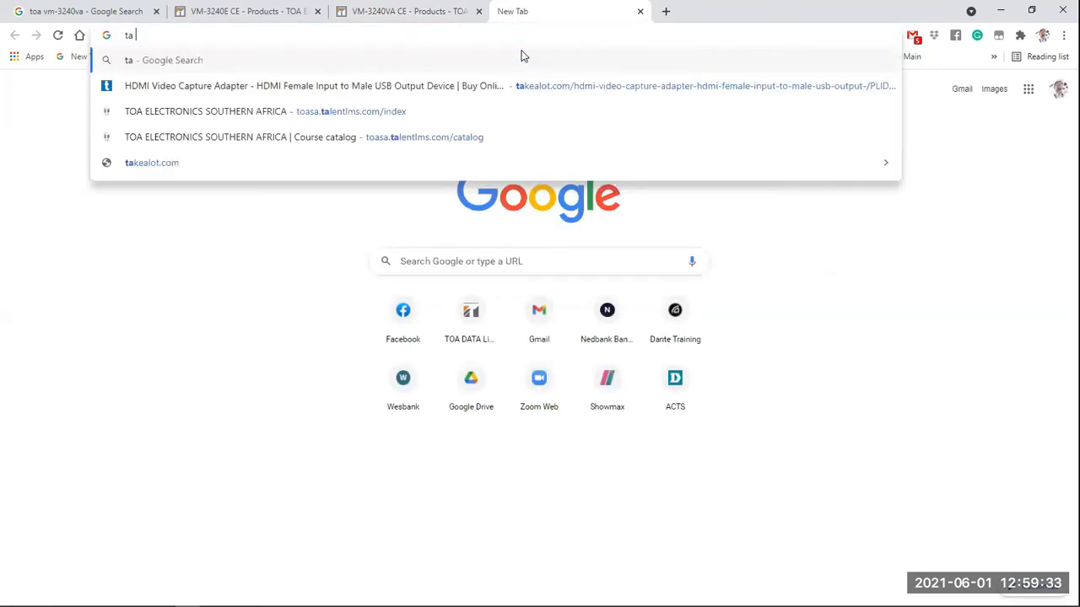
key("BackSpace")
key("BackSpace")
type("oa")
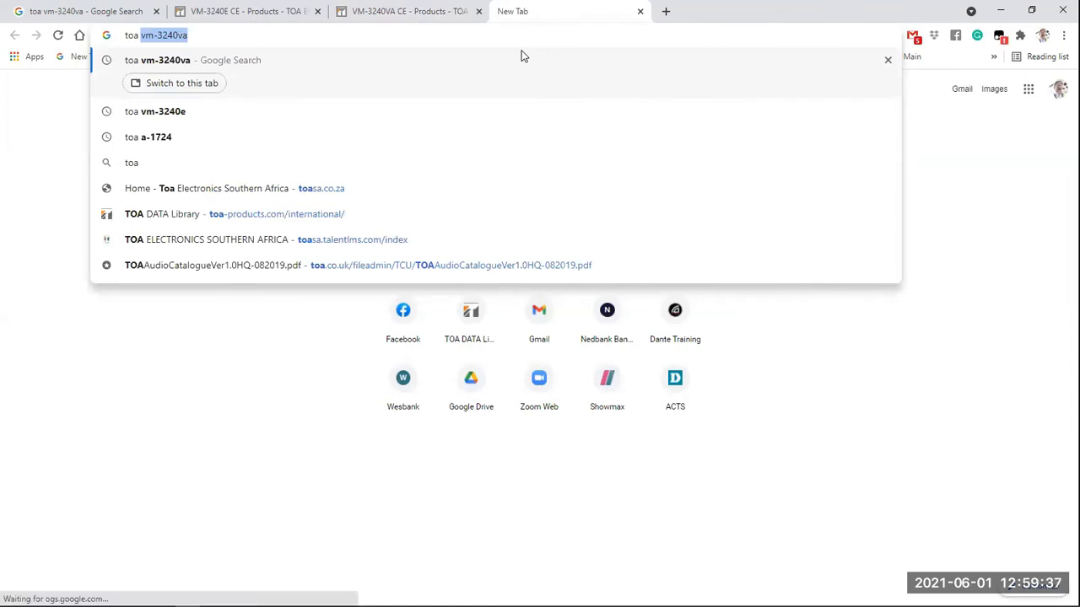
type(" at")
key("Down")
key("Return")
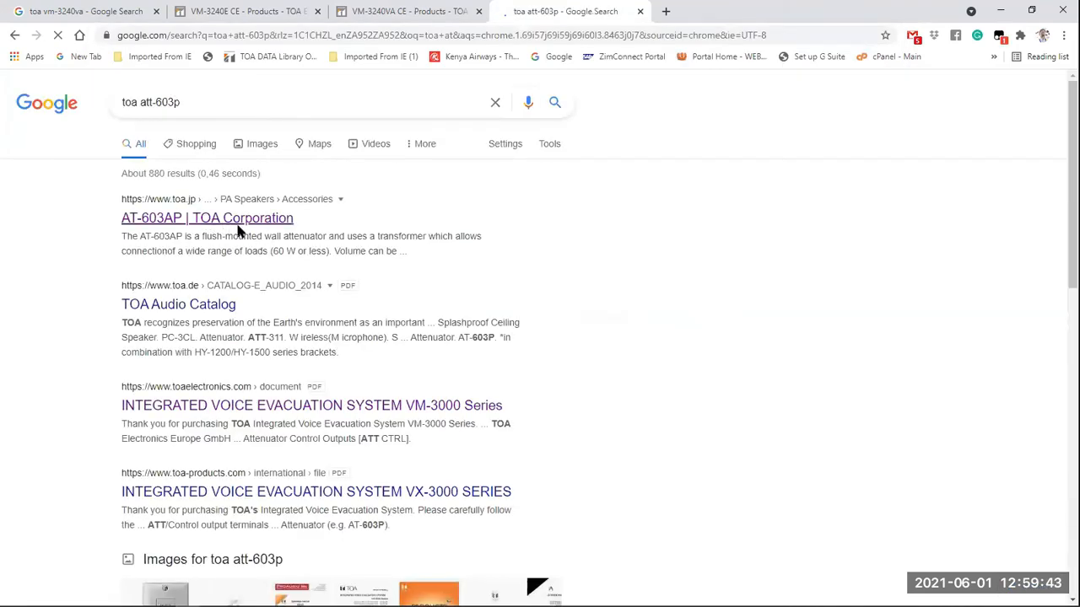
Open the AT-603AP result from TOA Corporation in a new tab and close the att-603p search tab
right_click(241, 231)
left_click(257, 228)
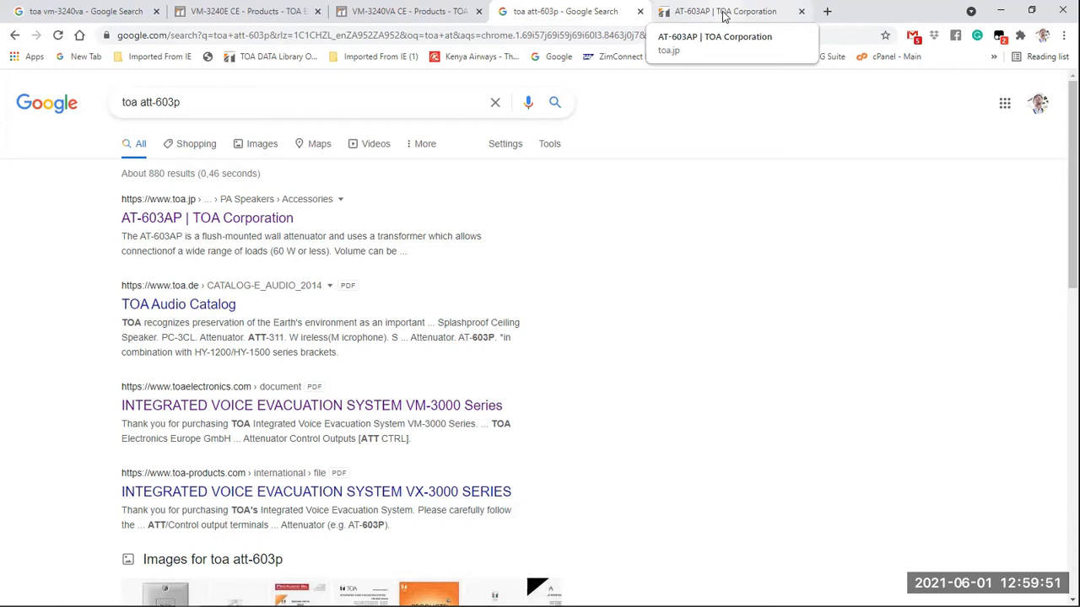
left_click(724, 12)
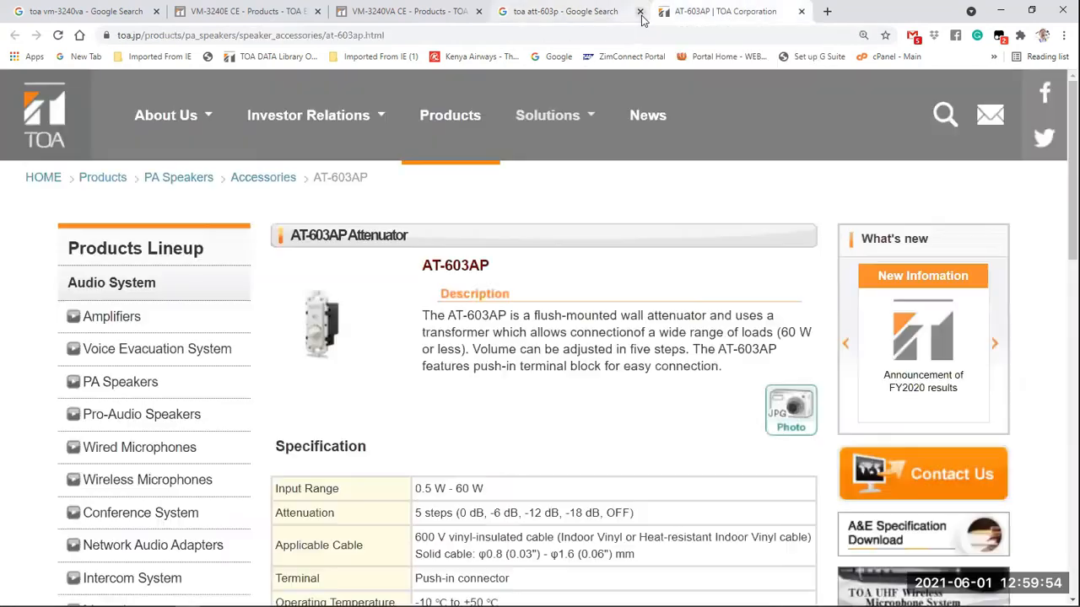
left_click(641, 12)
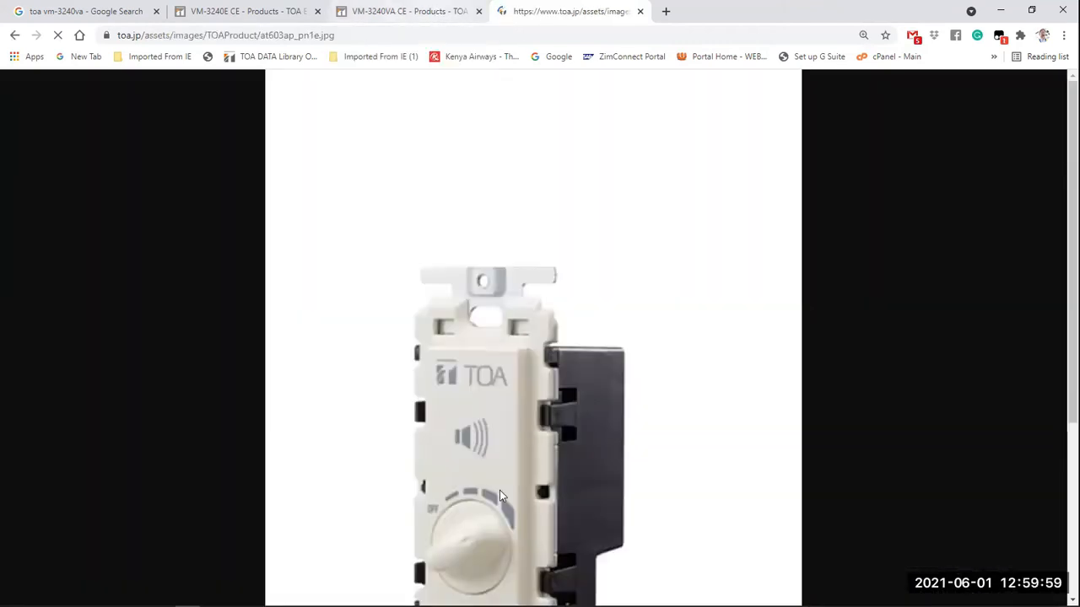
Examine the enlarged photo of the AT-603AP attenuator, including its volume knob and wall mounting frame
scroll(612, 282, "down", 3)
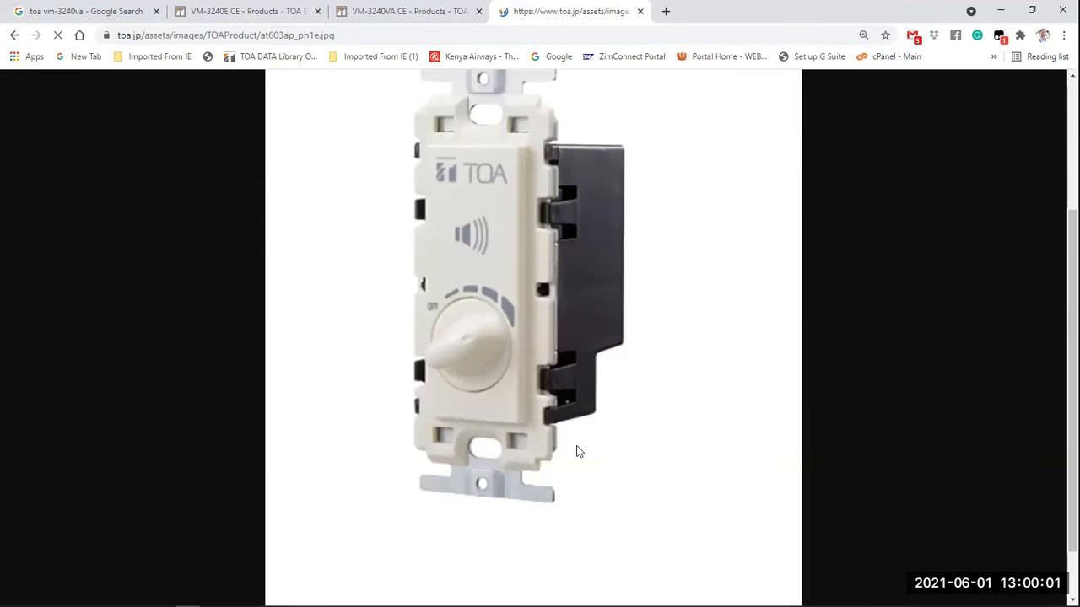
scroll(374, 167, "up", 1)
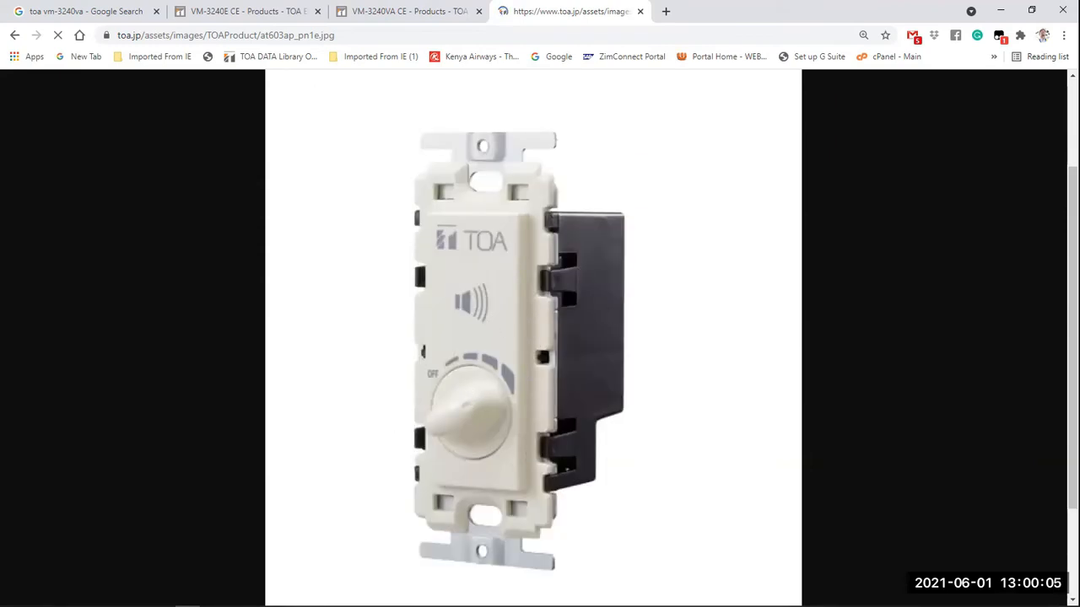
mouse_move(524, 605)
key("alt+Tab")
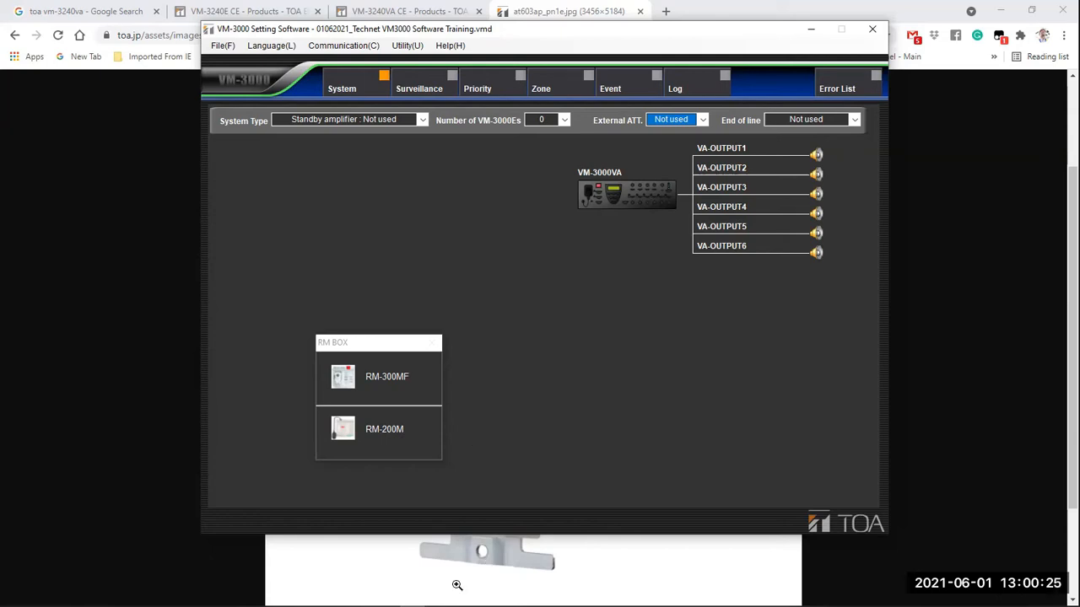
left_click(443, 557)
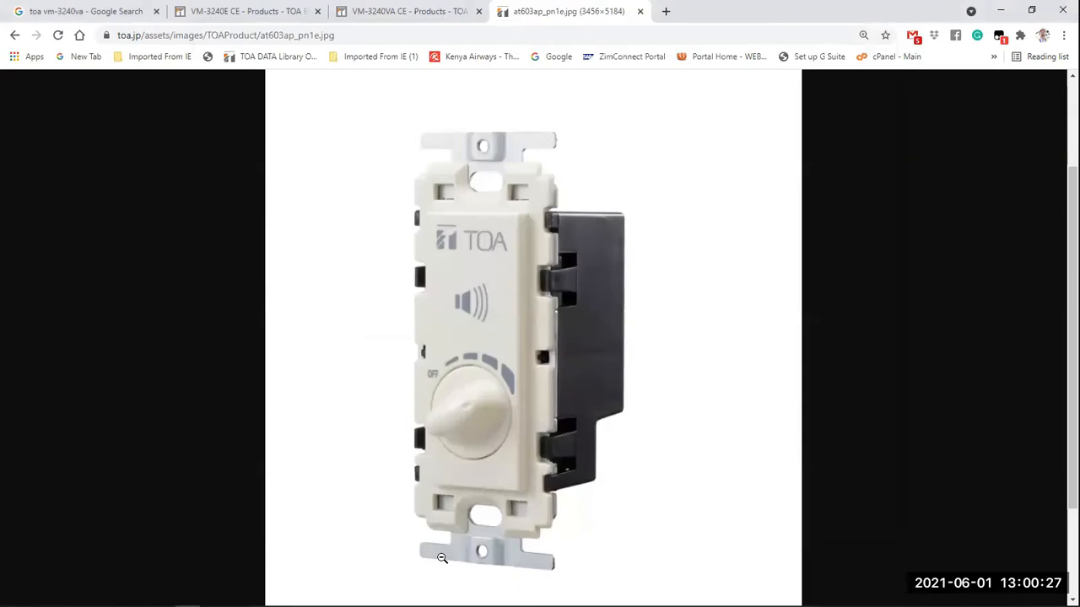
left_click(456, 525)
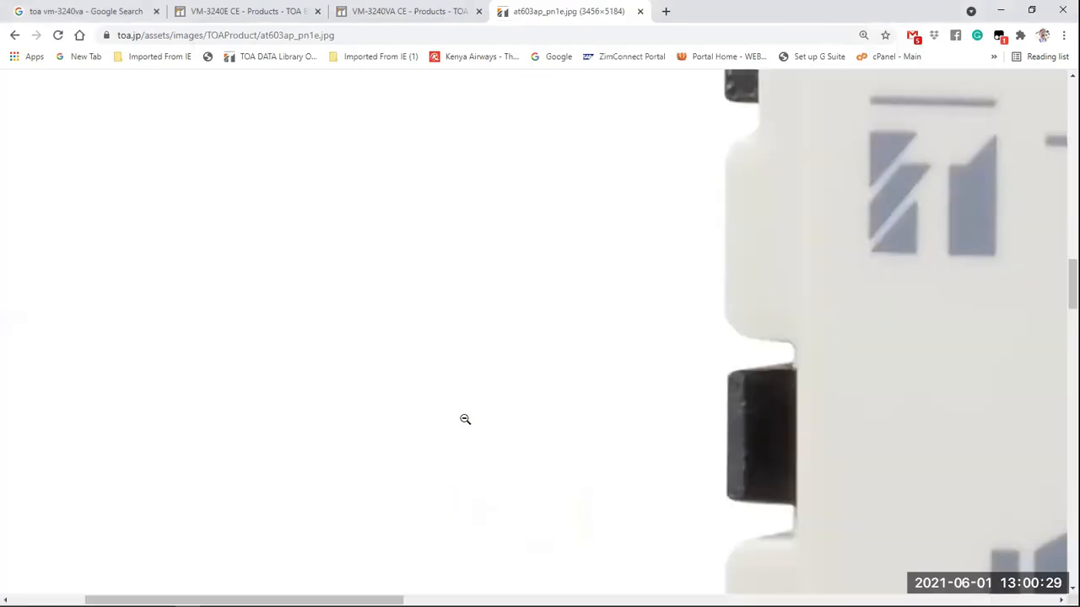
left_click(483, 374)
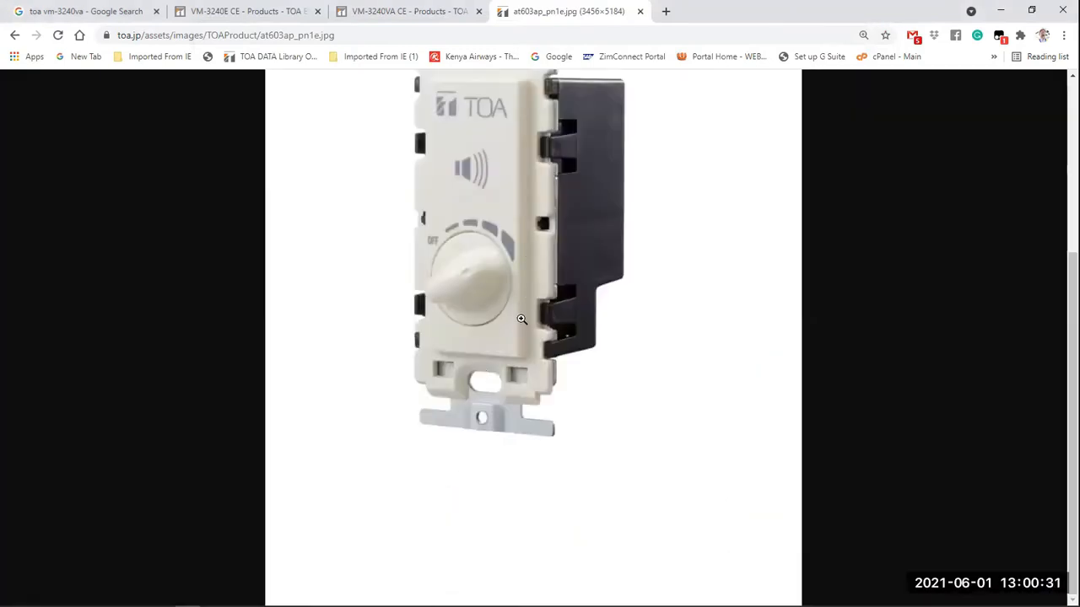
scroll(485, 299, "up", 1)
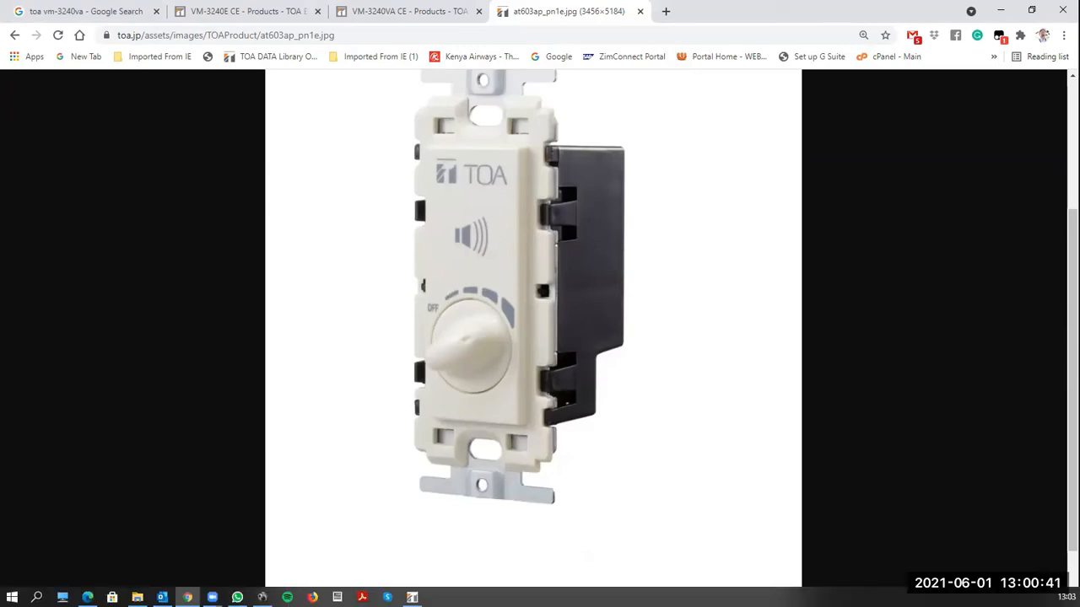
Switch to VM-3000 Setting Software and set External ATT. to All output
left_click(411, 597)
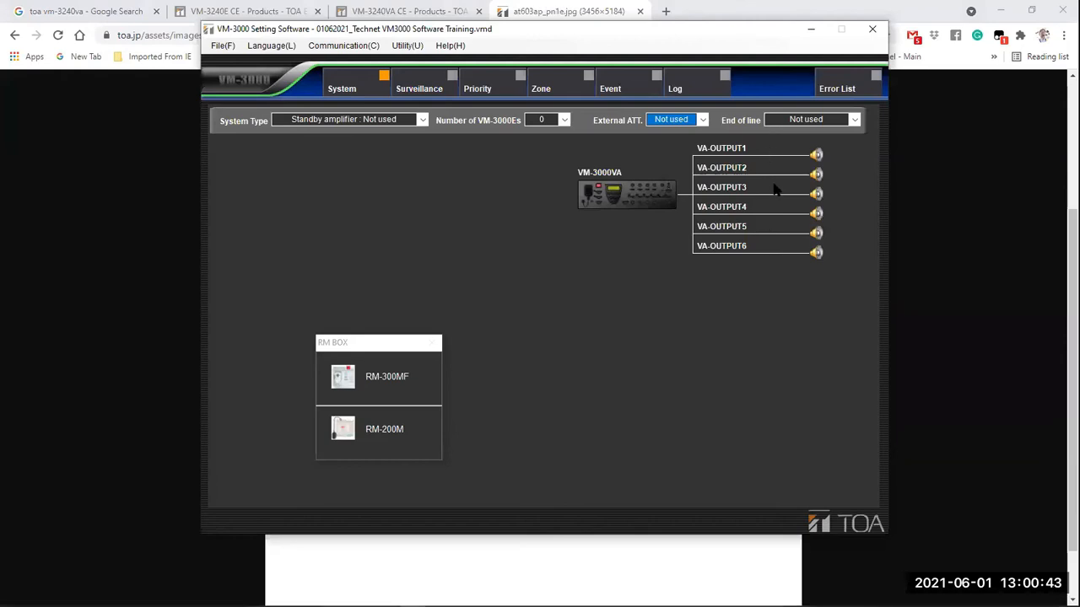
left_click(703, 121)
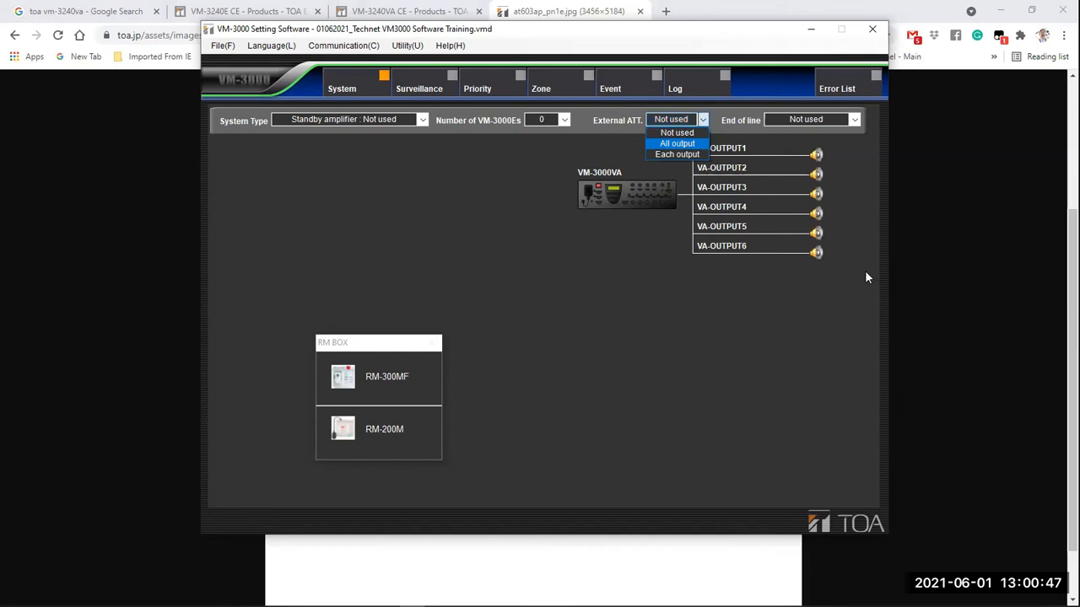
key("Return")
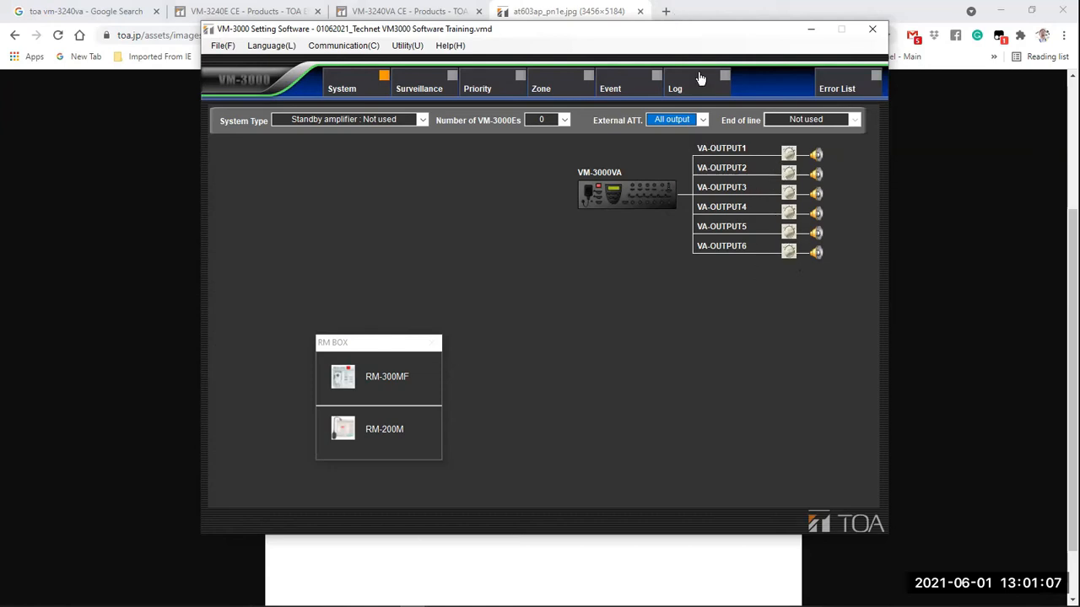
Set External ATT. to Each output and remove the attenuators from VA-OUTPUT2, 4, 6, 5, 3 and 1
left_click(701, 121)
left_click(677, 153)
left_click(788, 173)
left_click(788, 211)
left_click(788, 251)
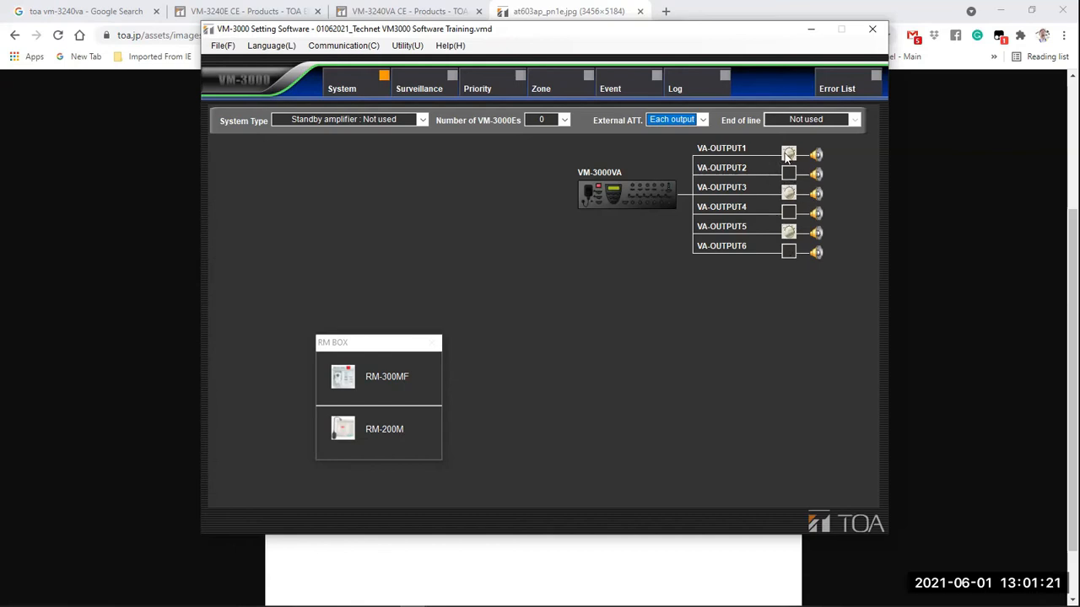
left_click(787, 231)
left_click(788, 194)
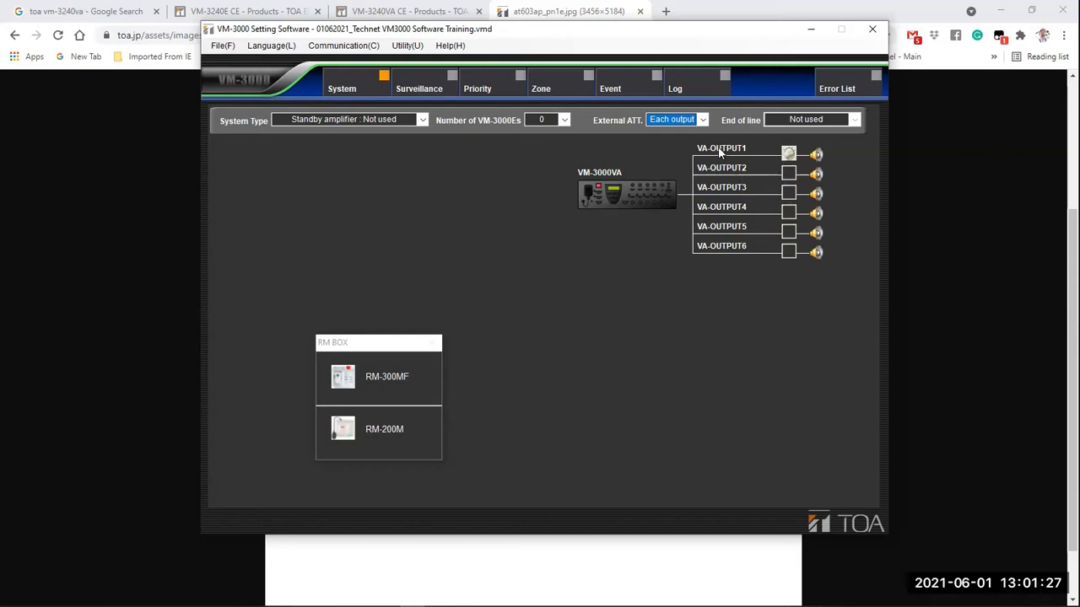
left_click(788, 152)
Switch External ATT. to All output and return it to Not used
left_click(703, 120)
left_click(683, 143)
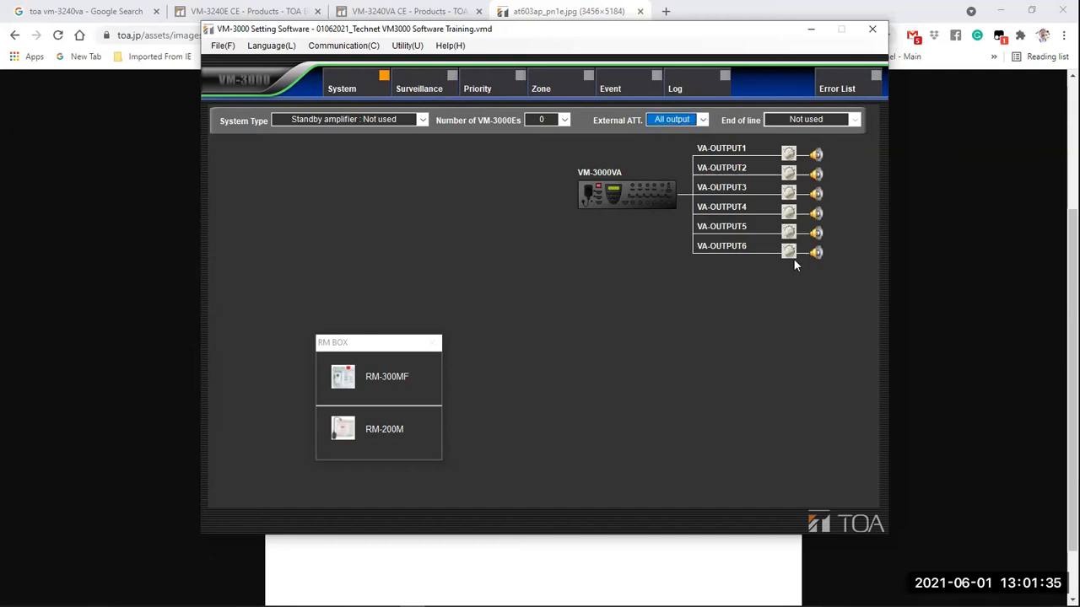
left_click(704, 119)
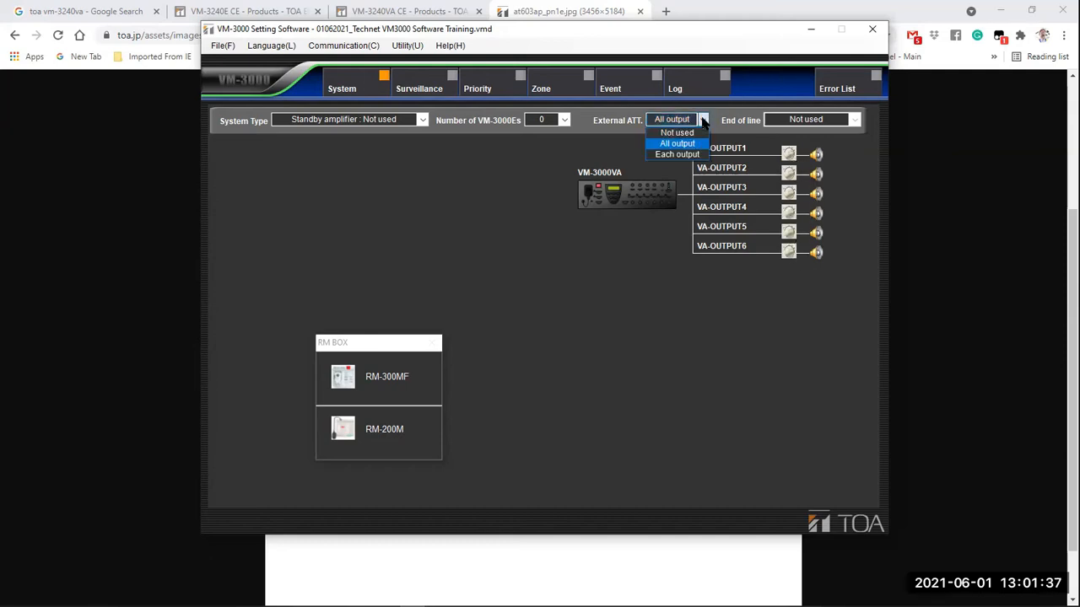
left_click(671, 132)
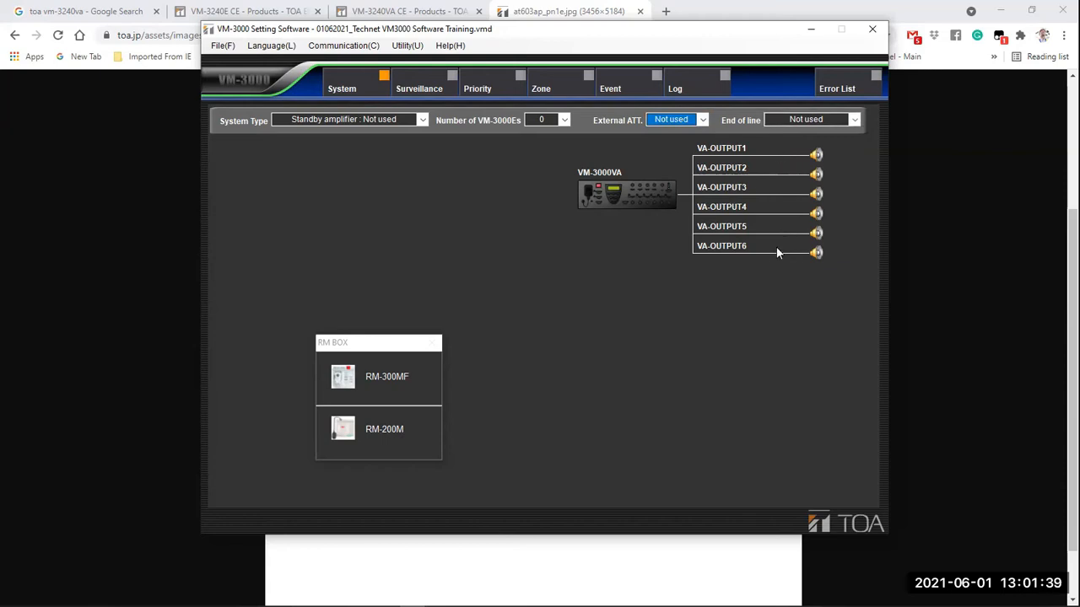
Try Each output for the End of line setting and restore it to Not used, accepting the emergency control input reset
left_click(855, 121)
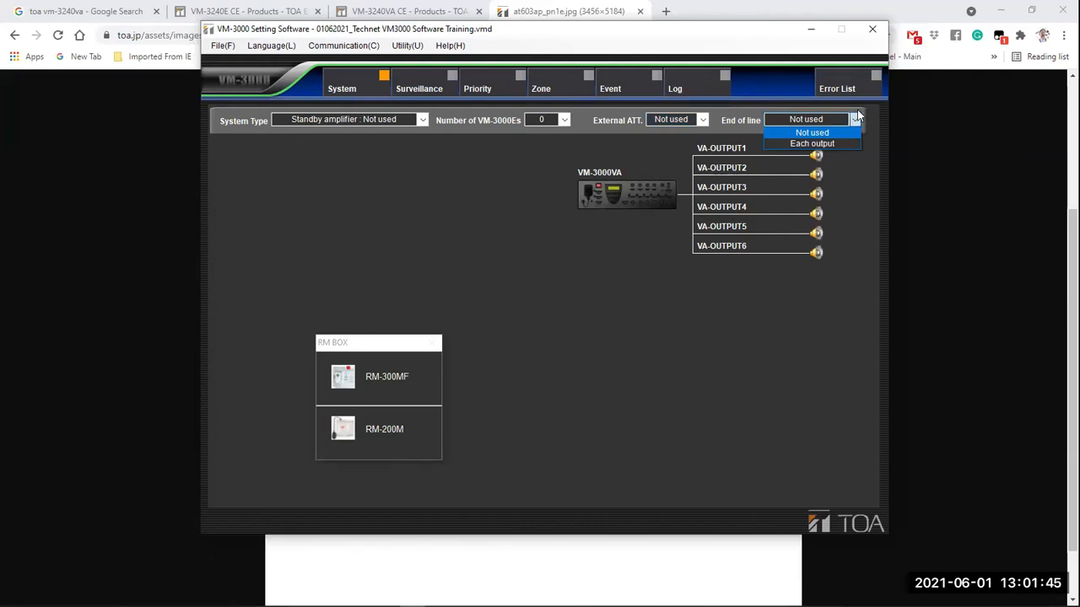
left_click(814, 145)
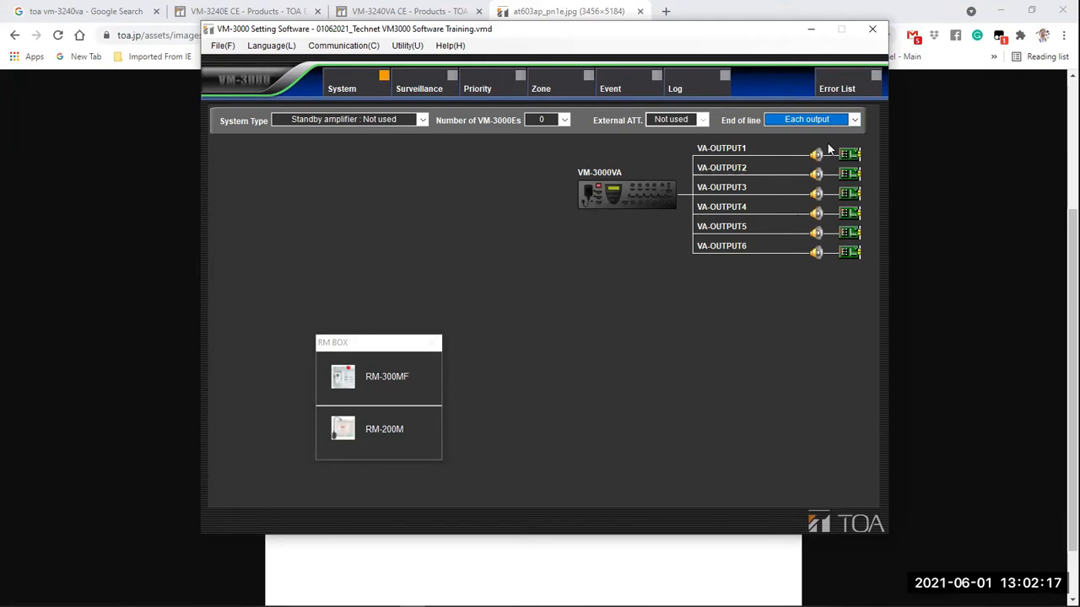
left_click(852, 121)
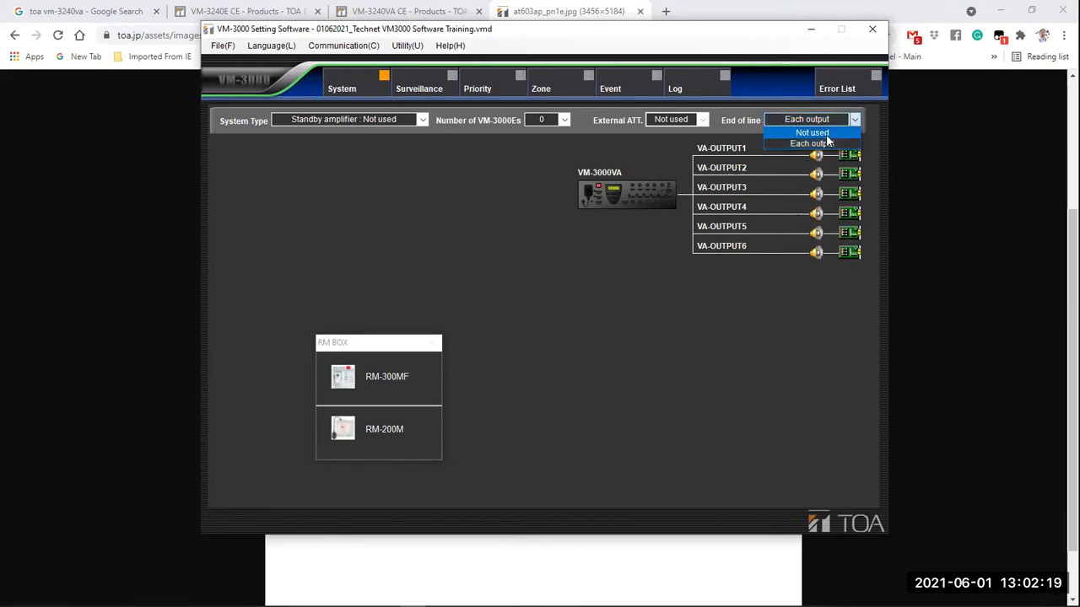
left_click(825, 135)
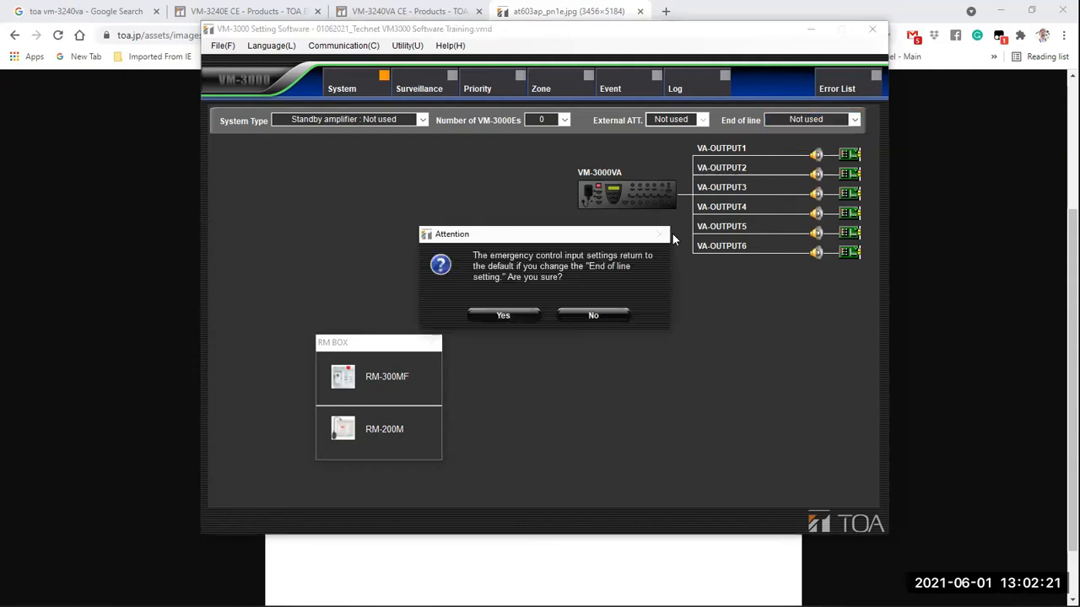
left_click(503, 317)
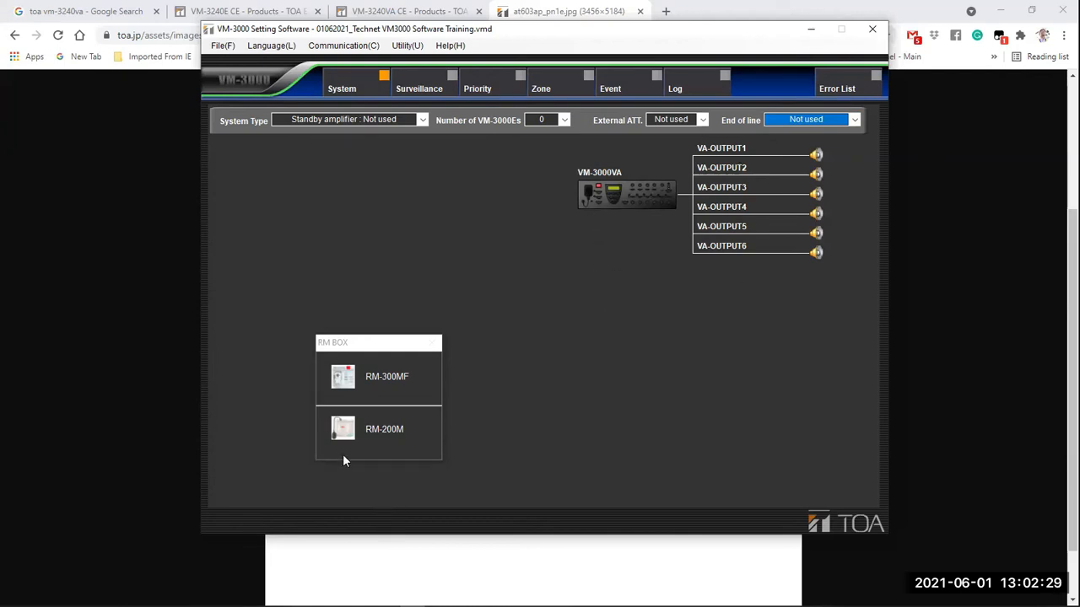
Add an RM-200M remote microphone from the RM BOX to the upper free remote link of the VM-3000VA
left_click(338, 431)
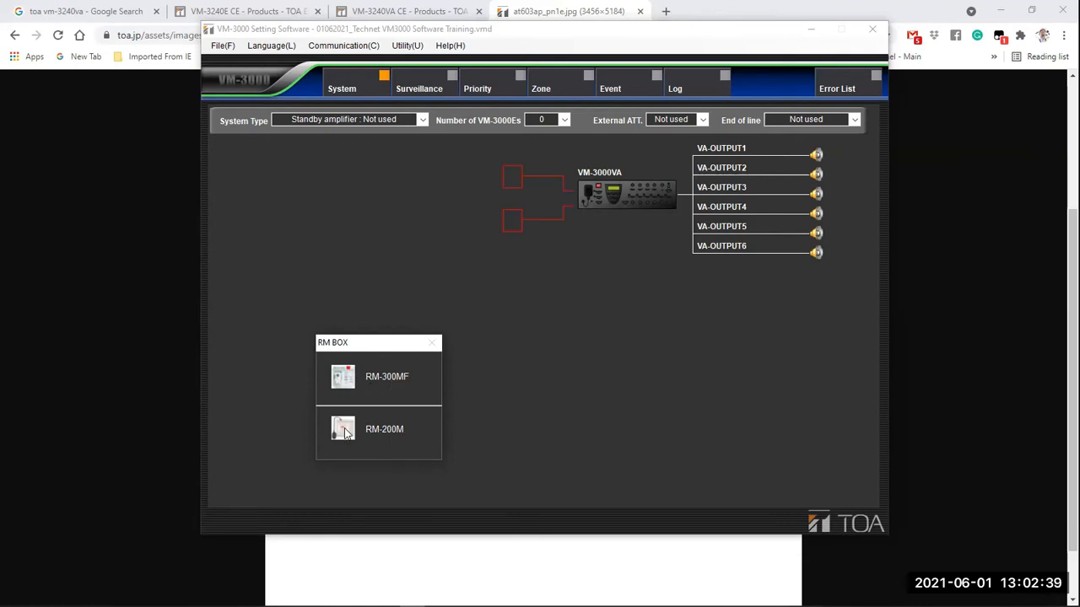
left_click_drag(344, 432, 513, 180)
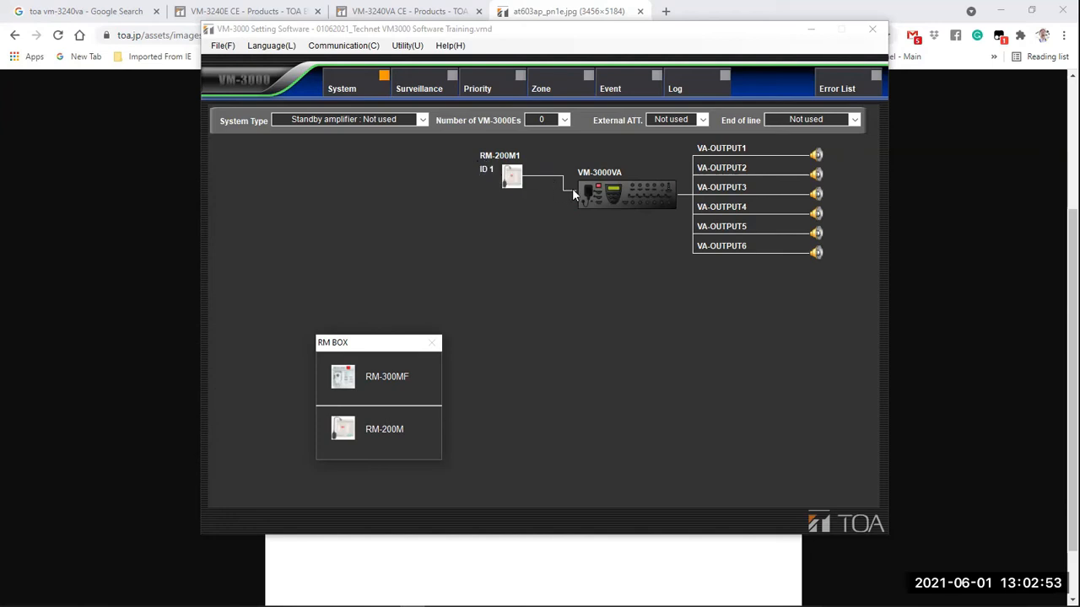
Switch to the VM-3240VA product page in the browser and show the amplifier's rear panel photo
left_click(403, 13)
left_click(1040, 344)
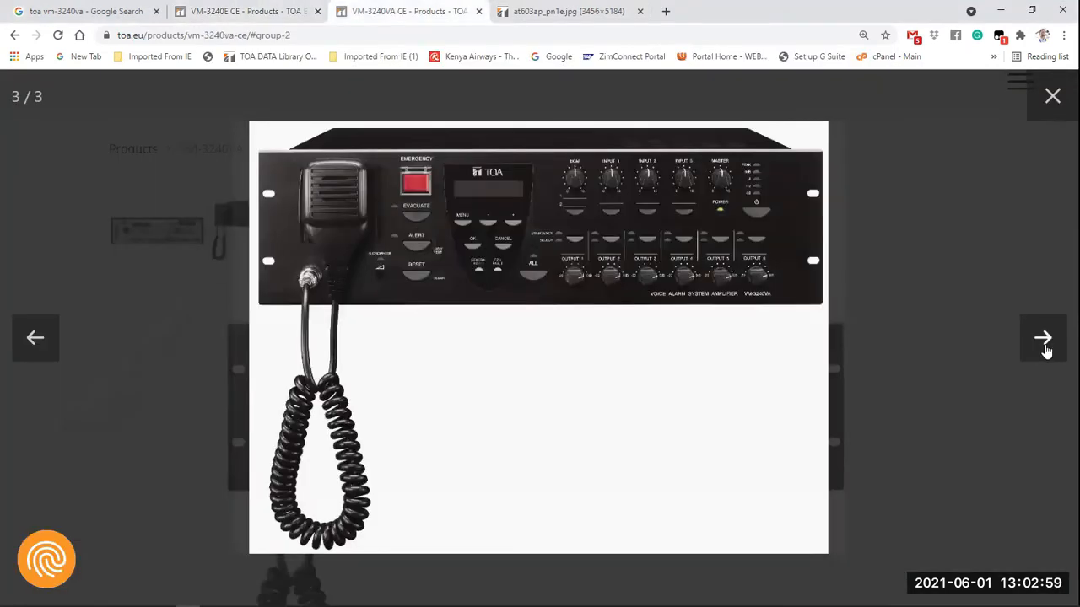
left_click(1042, 340)
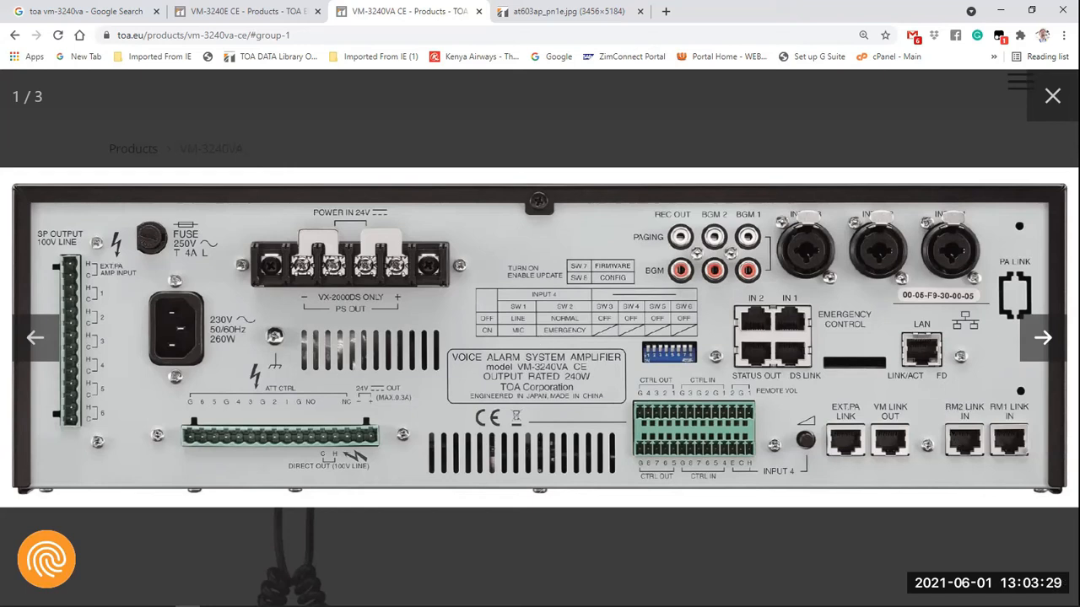
Return to VM-3000 Setting Software and reposition its window so the RM link ports in the rear panel photo stay exposed
mouse_move(237, 601)
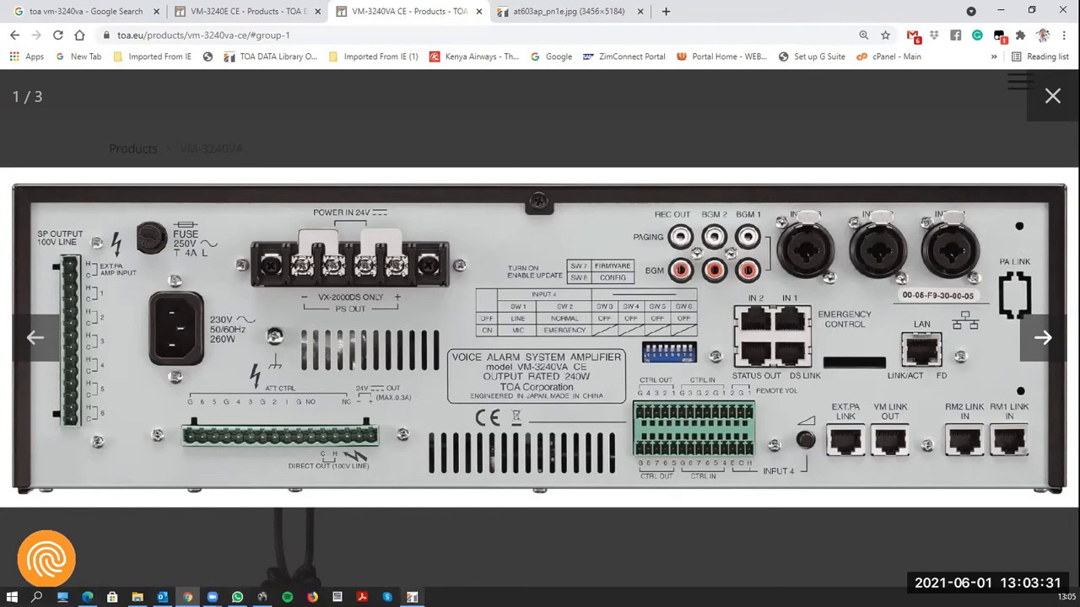
left_click(412, 597)
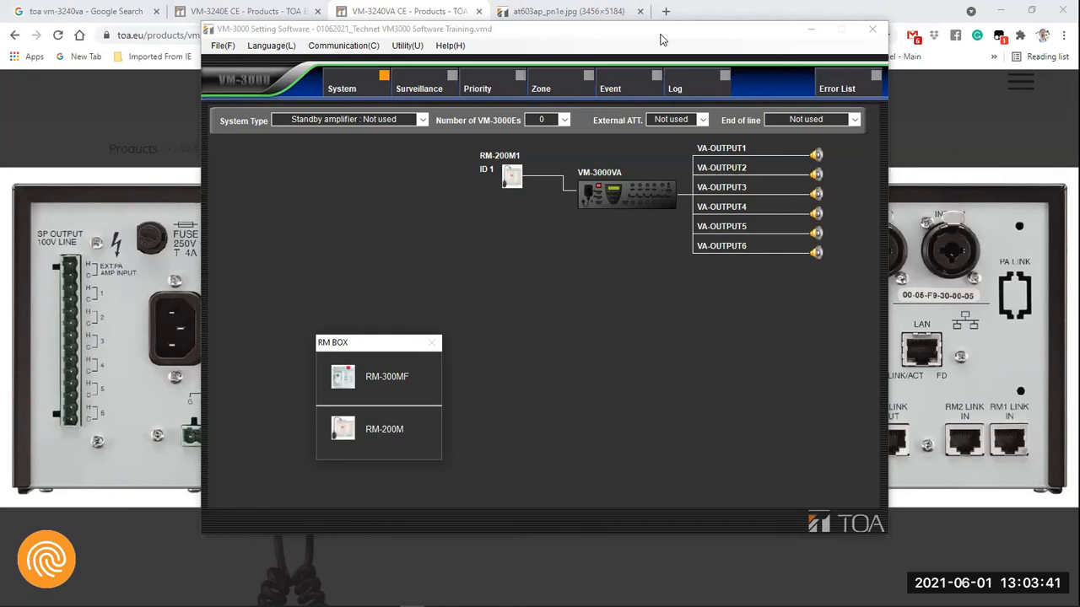
left_click_drag(660, 35, 729, 32)
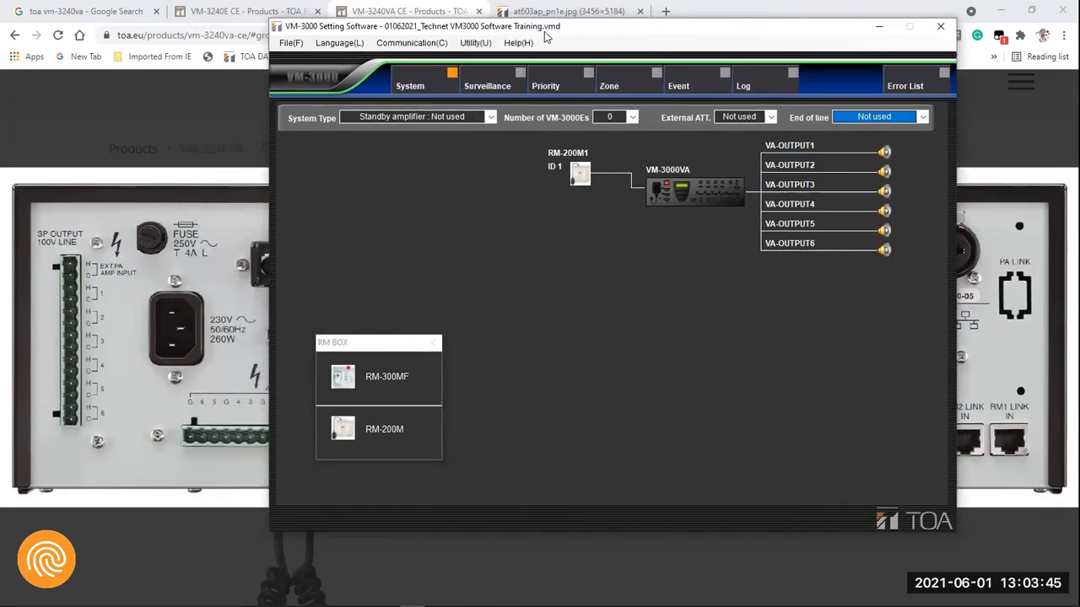
left_click_drag(573, 29, 548, 29)
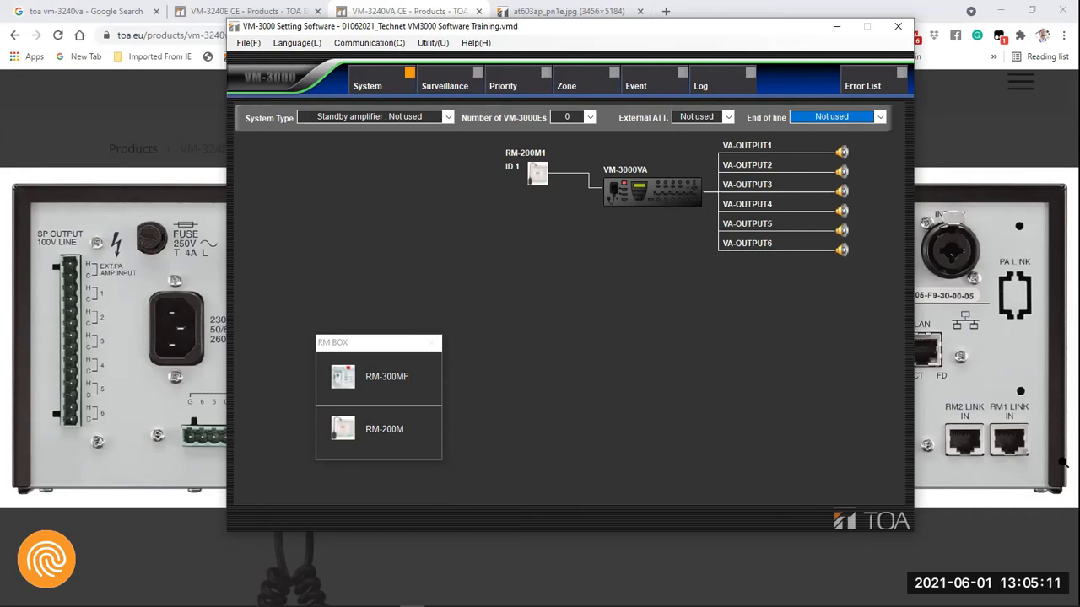
mouse_move(1013, 437)
left_click_drag(707, 31, 665, 28)
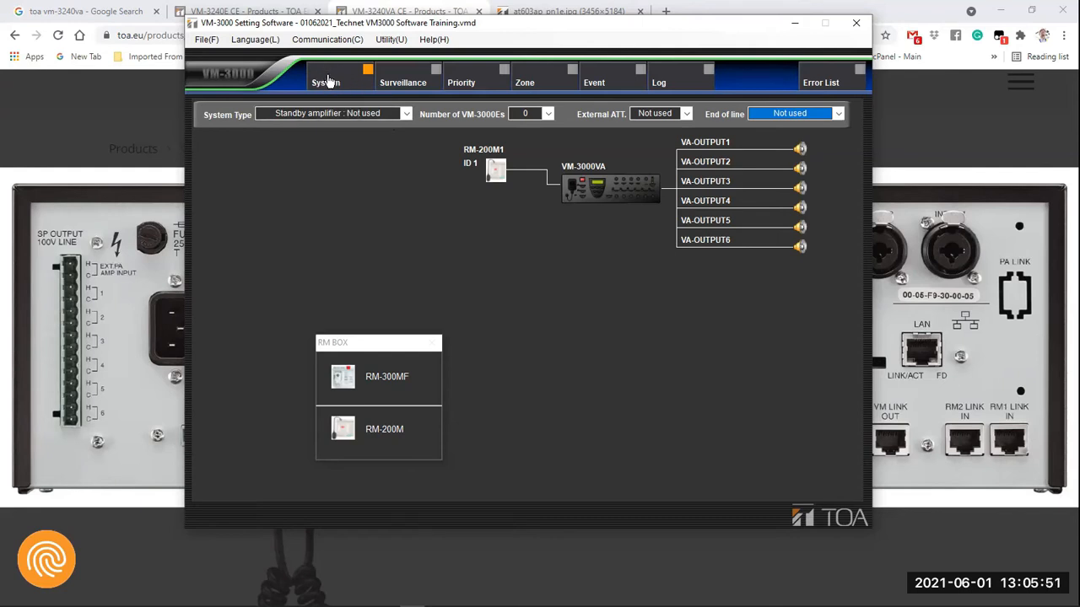
Look through the Name Setting page of the VM-3000VA and return to the system diagram
double_click(626, 193)
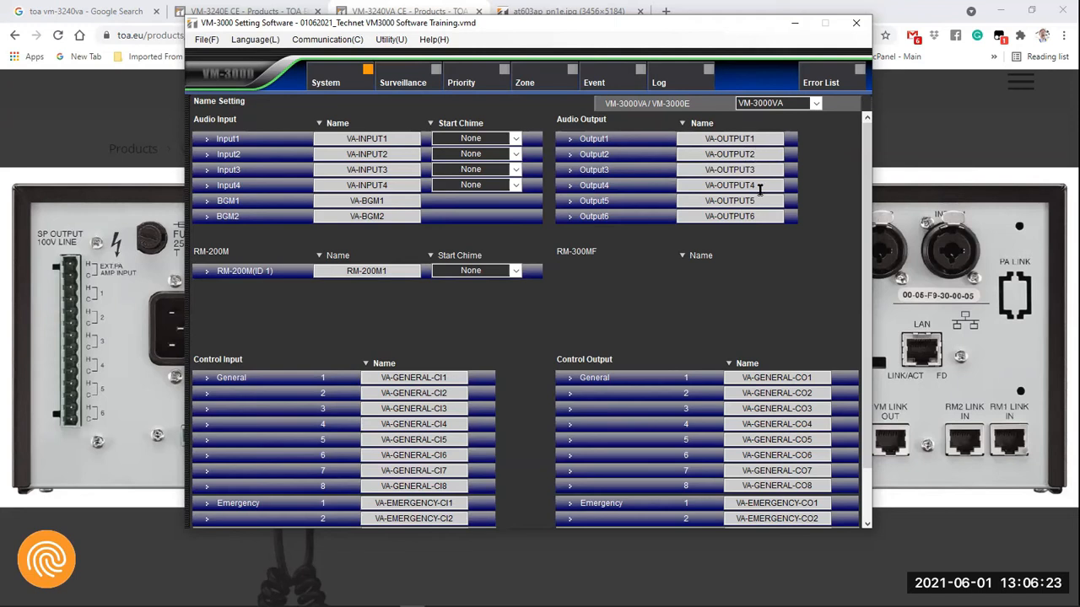
left_click_drag(865, 181, 869, 144)
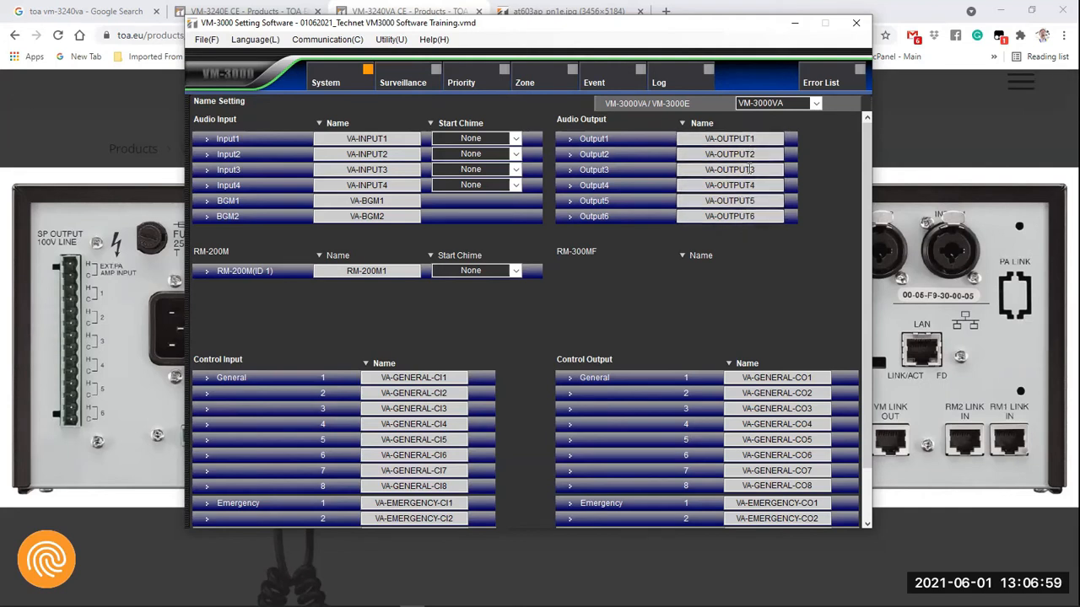
left_click(336, 80)
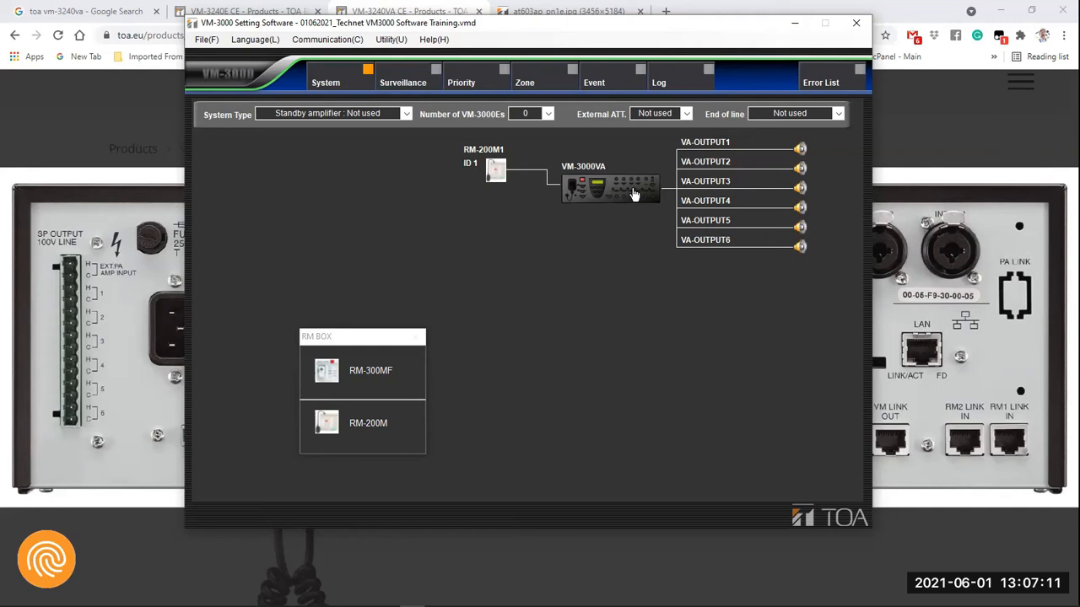
Open the VM-3000VA name settings and name audio outputs 1, 2 and 3 Area 1, Area 2 and Area 3
double_click(628, 194)
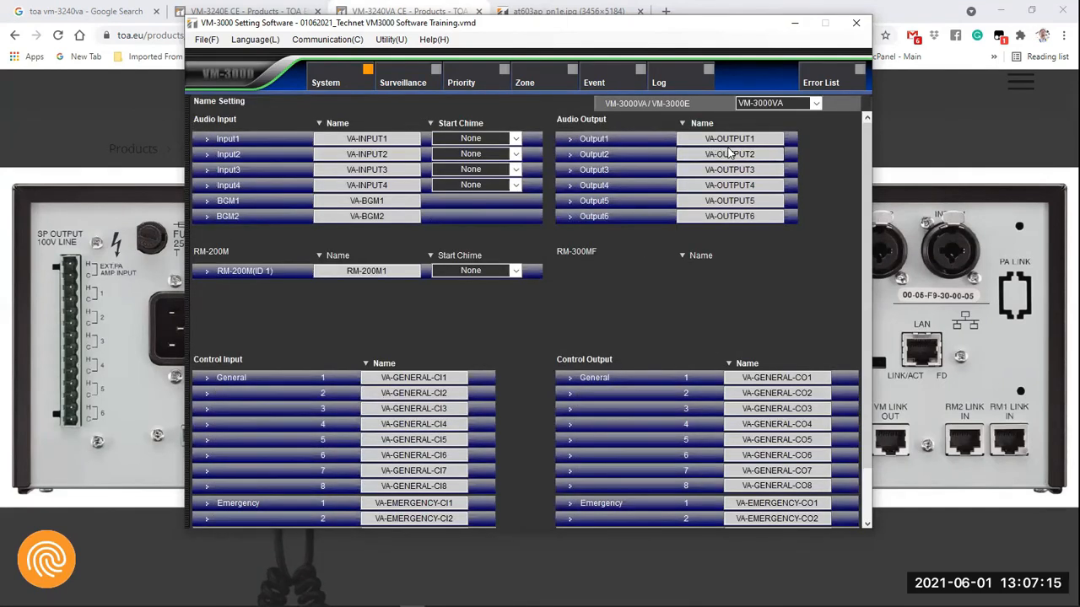
left_click(766, 145)
left_click_drag(759, 141, 680, 139)
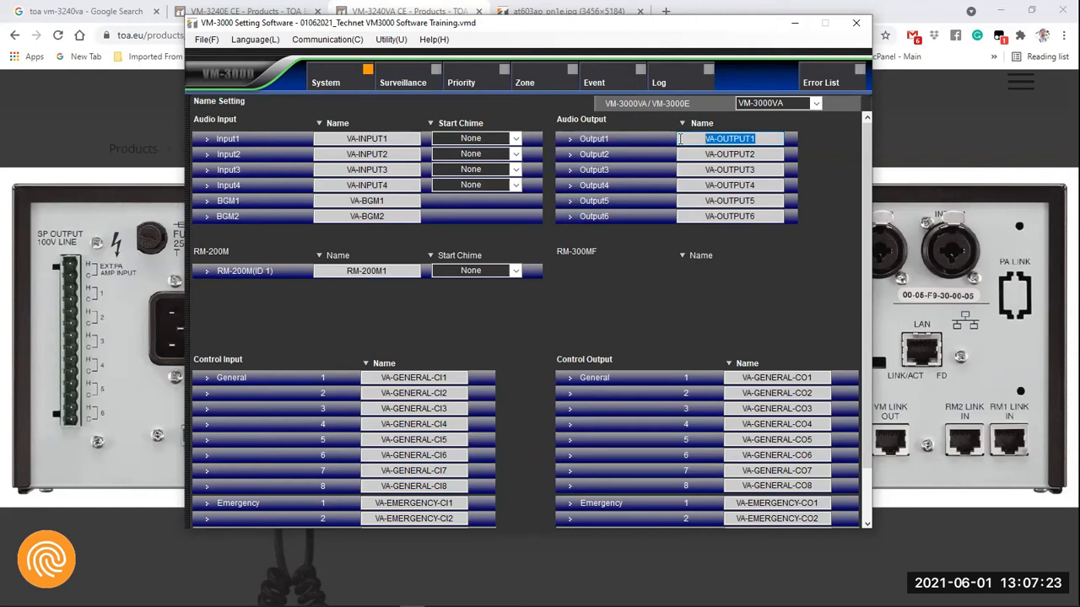
type("Area 1")
key("Tab")
type("Area 2")
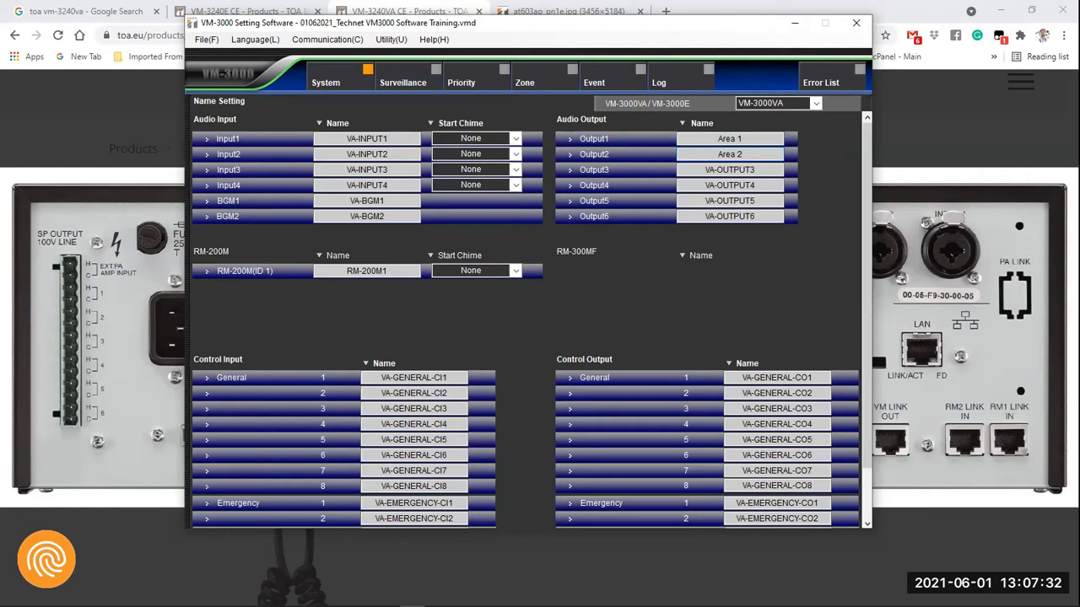
left_click(697, 170)
double_click(681, 169)
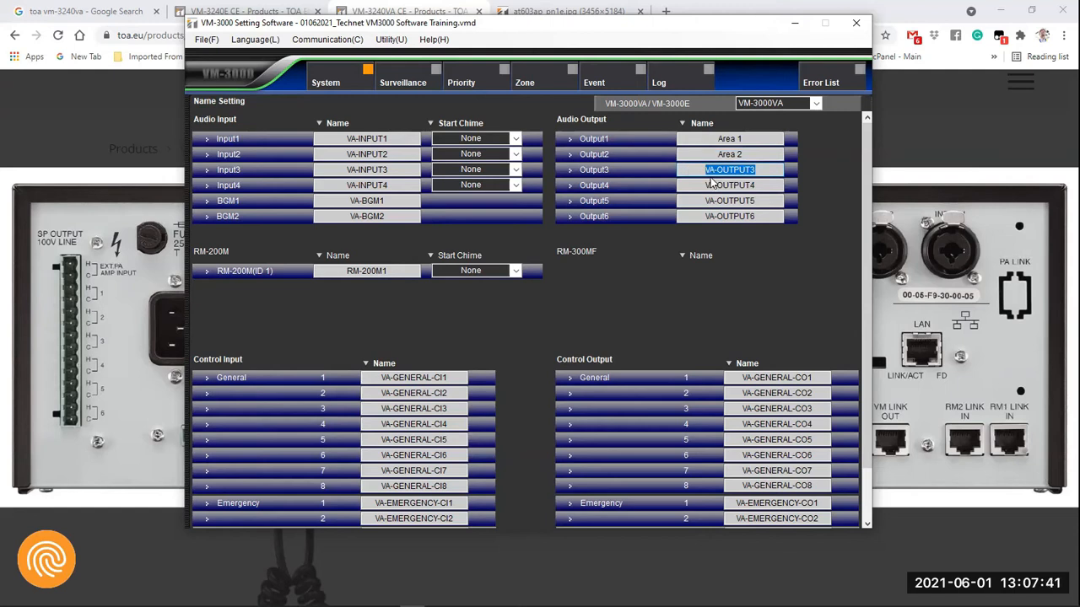
type("Are")
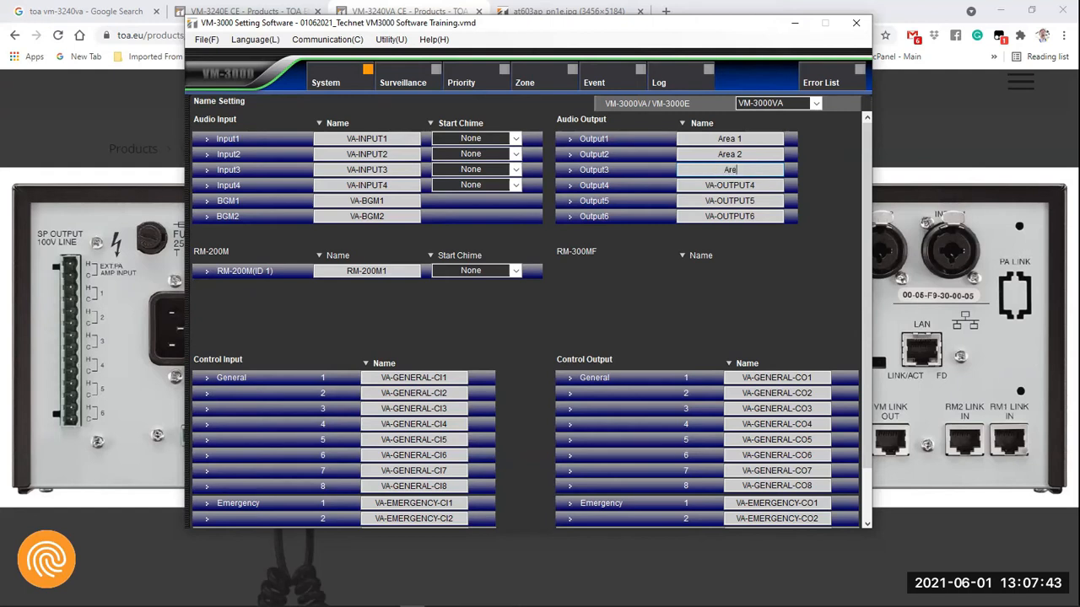
type("a 3")
Mark audio outputs 4, 5 and 6 as unused by naming each of them #
left_click(724, 186)
double_click(691, 185)
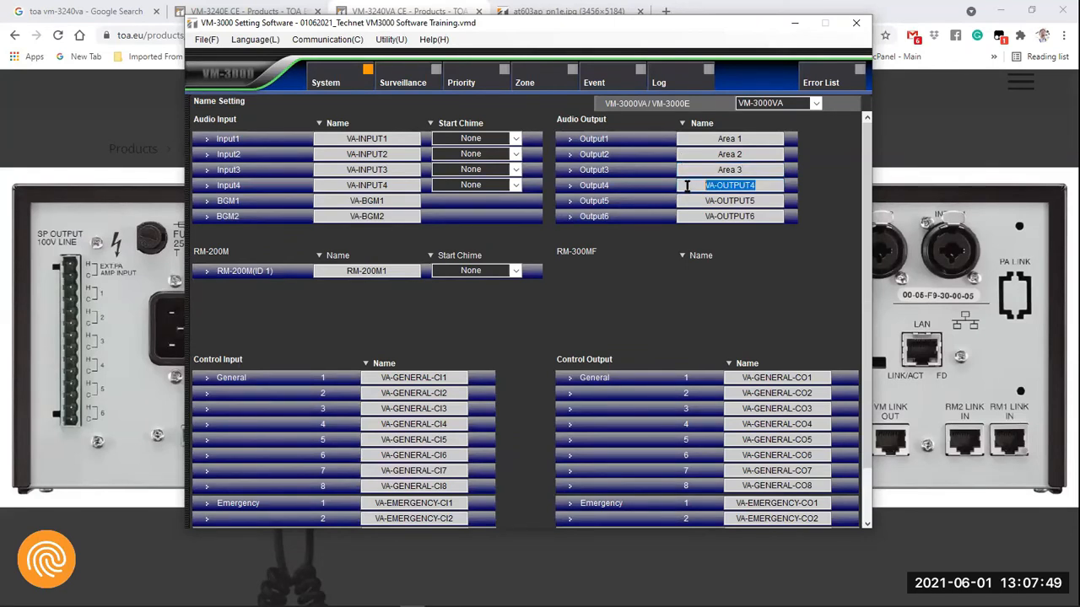
type("#")
double_click(702, 201)
type("#")
double_click(683, 216)
type("#")
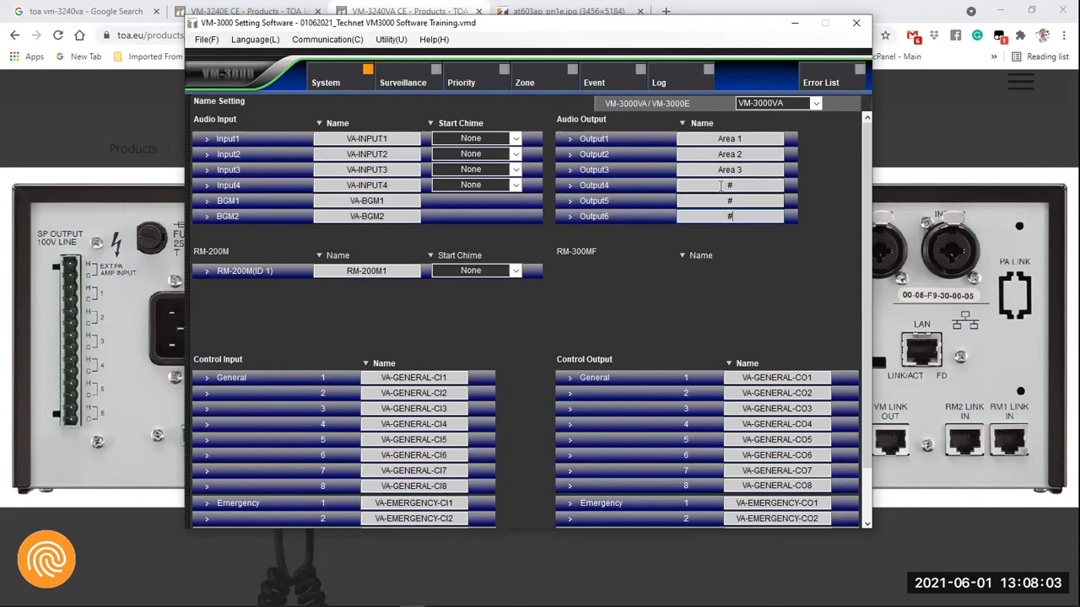
key("BackSpace")
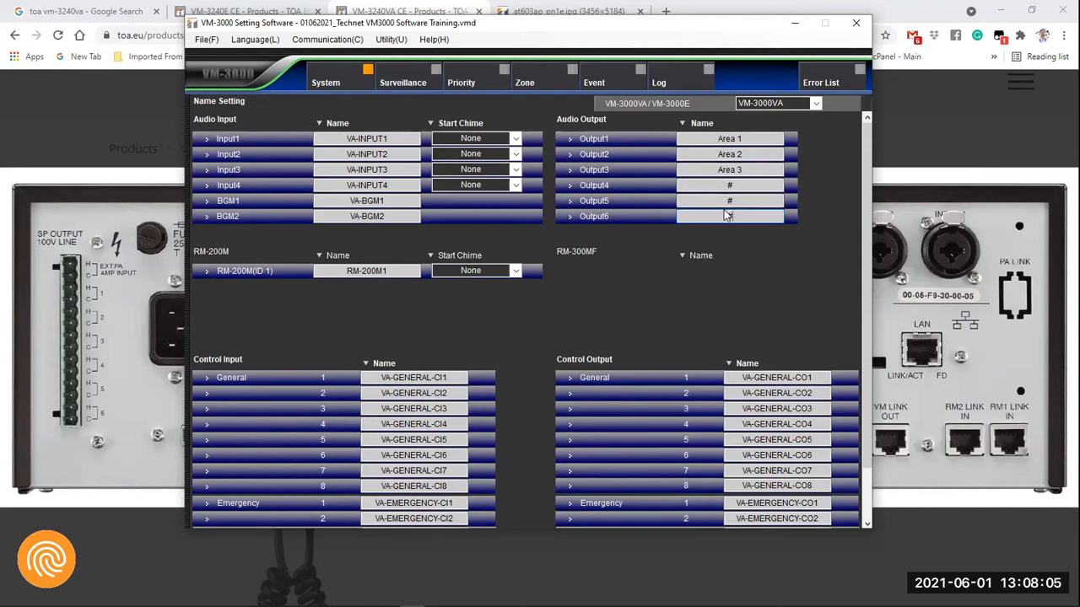
type("#")
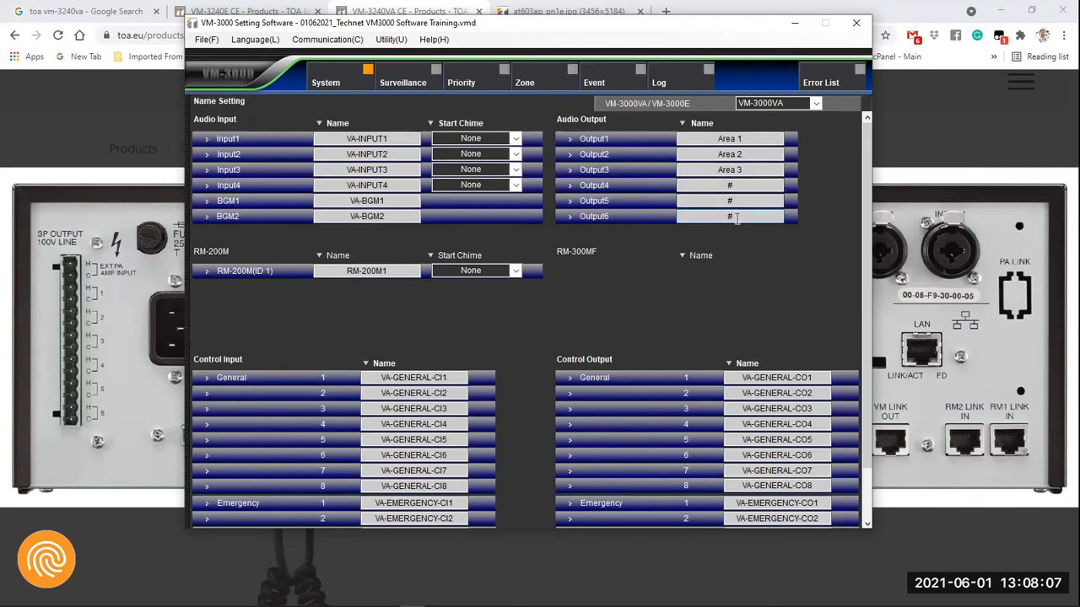
left_click_drag(734, 219, 691, 214)
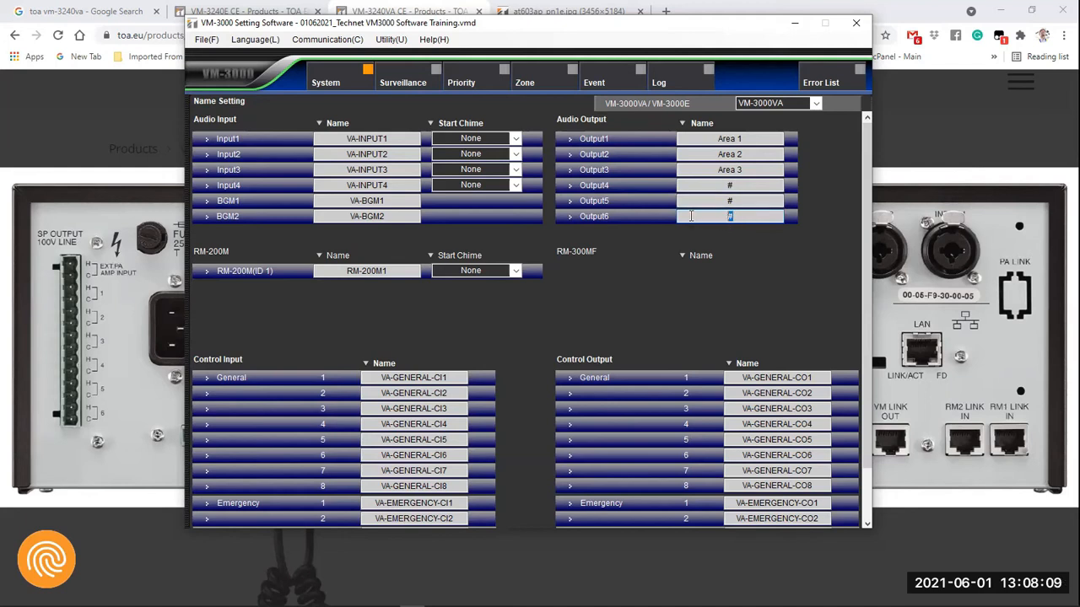
key("BackSpace")
type("#")
key("Return")
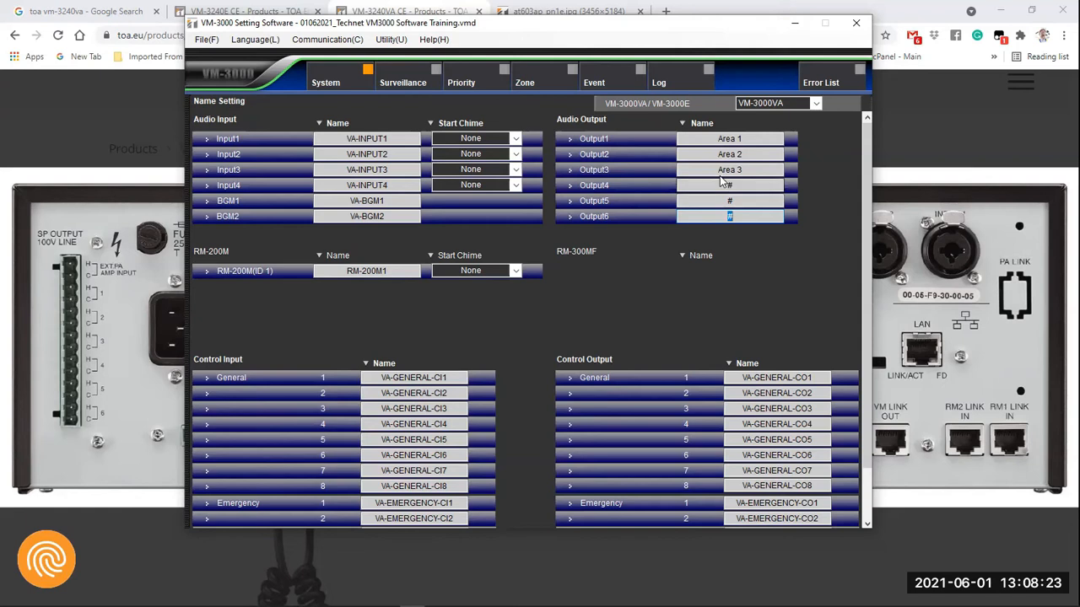
Check the output names in the system diagram and reopen the VM-3000VA name settings beside the rear panel photo
left_click(343, 81)
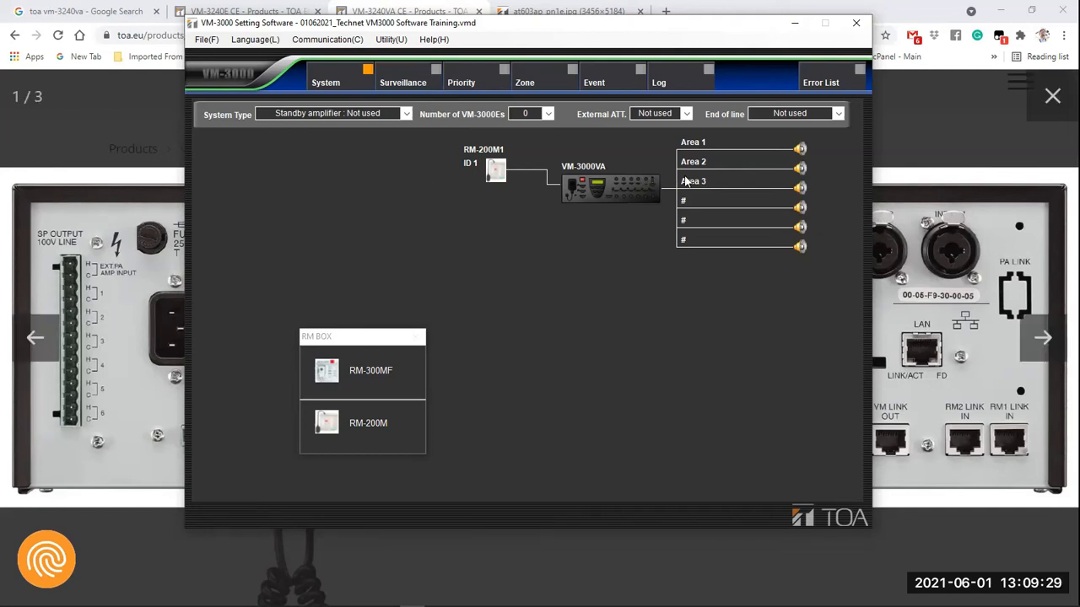
left_click(618, 195)
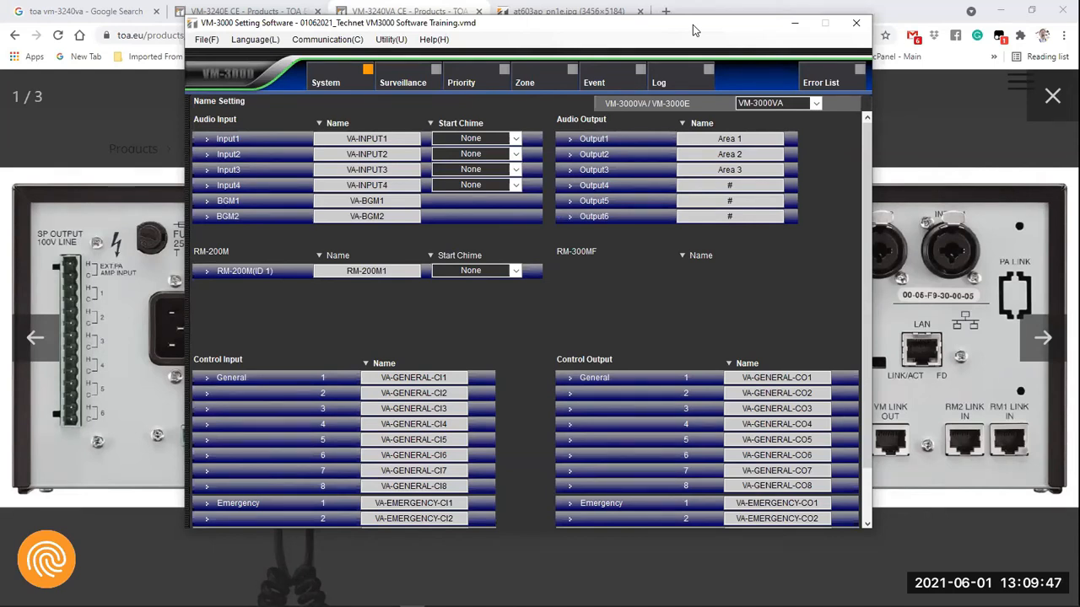
left_click_drag(693, 25, 439, 11)
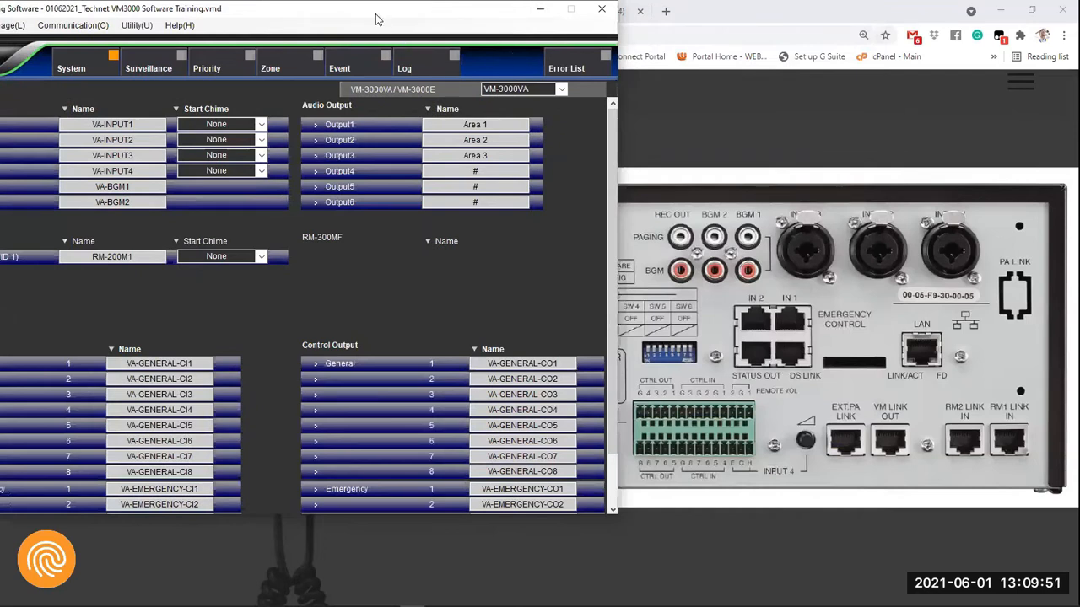
left_click_drag(376, 19, 480, 32)
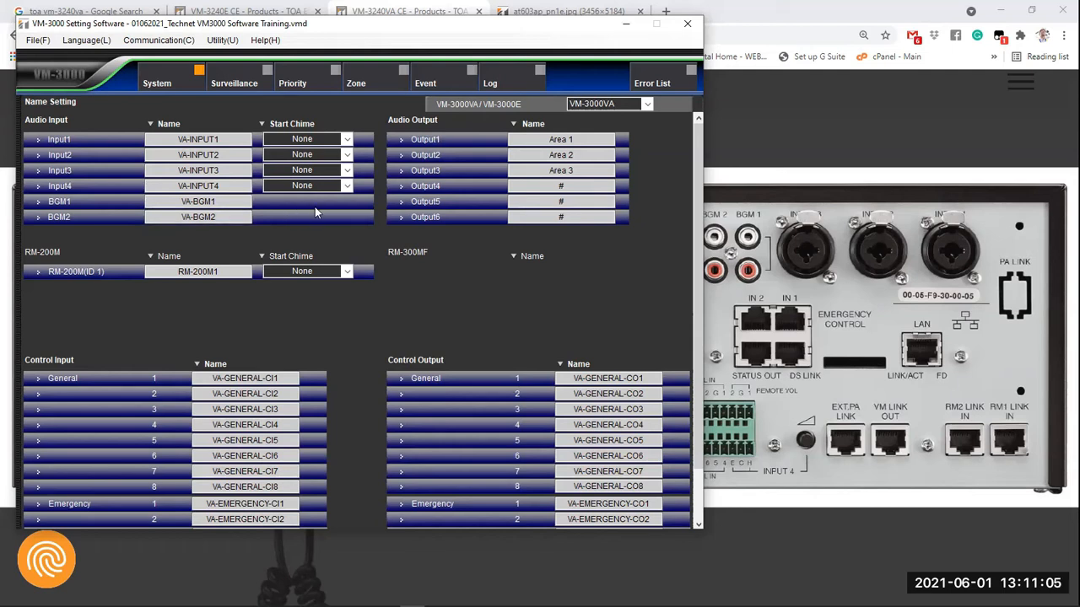
Rename audio inputs 1 to 4 of the VM-3000VA to # each
left_click(169, 139)
double_click(173, 140)
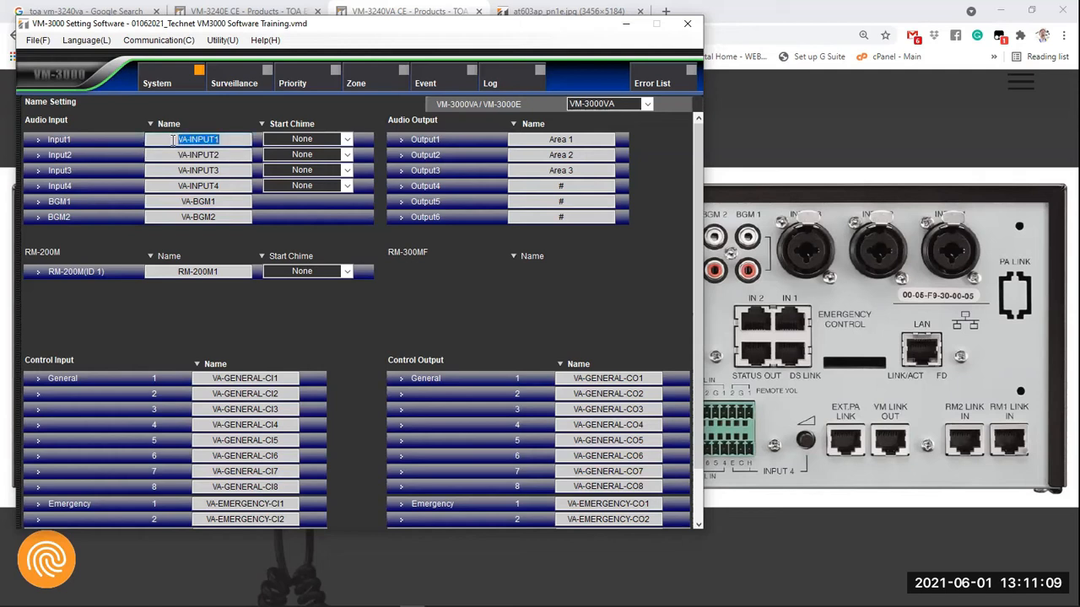
type("#")
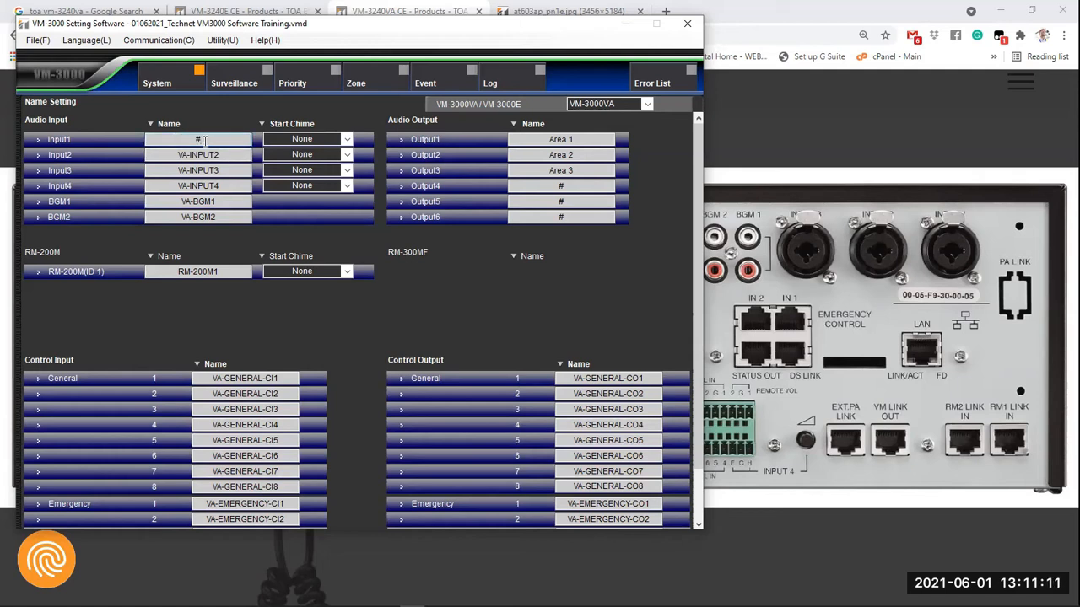
key("Return")
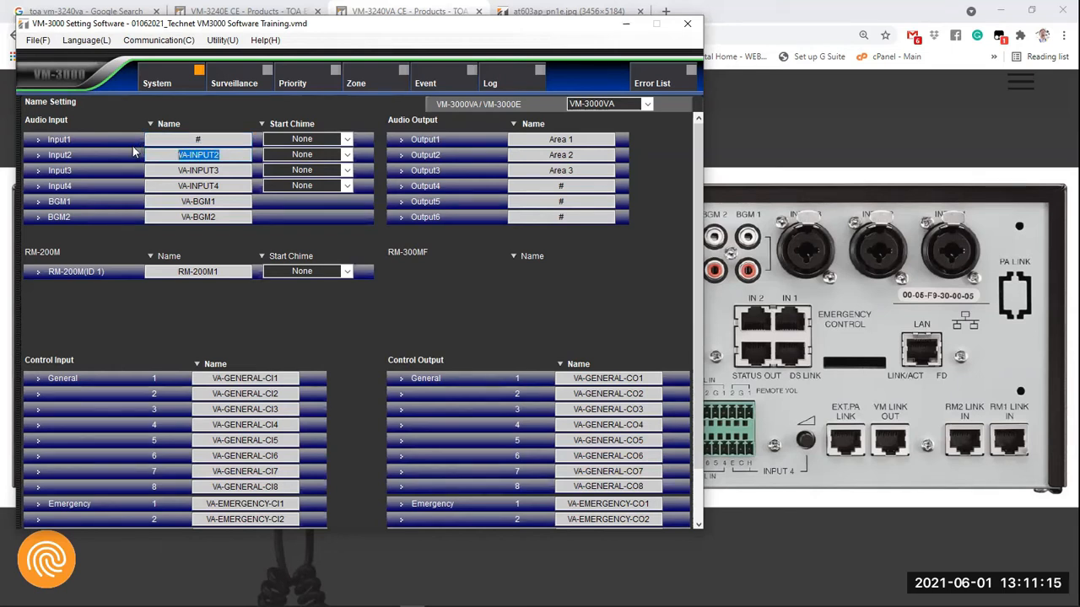
type("#")
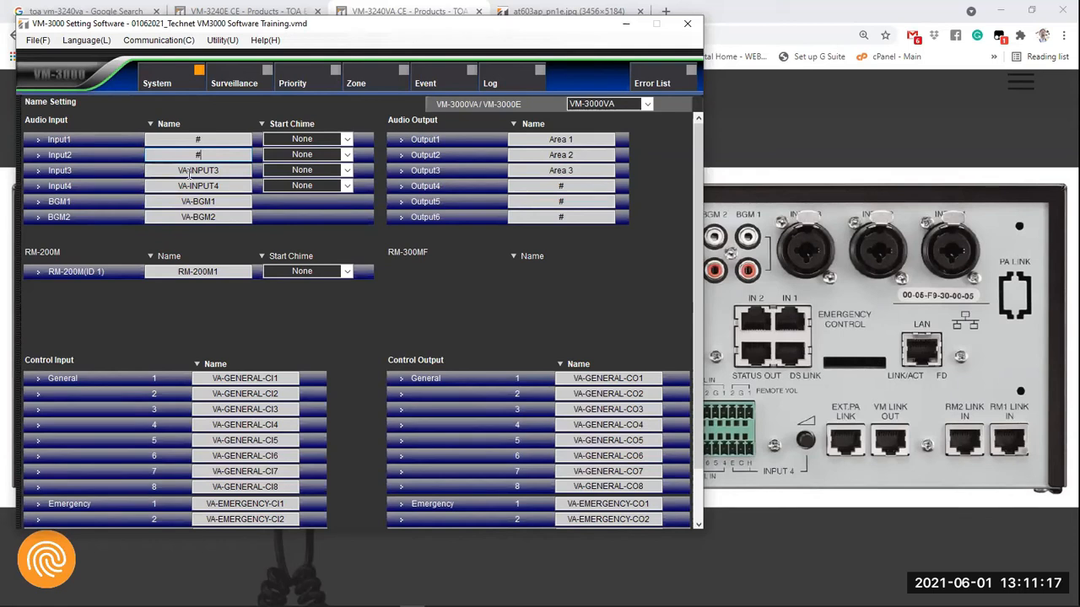
key("Return")
type("#")
key("Return")
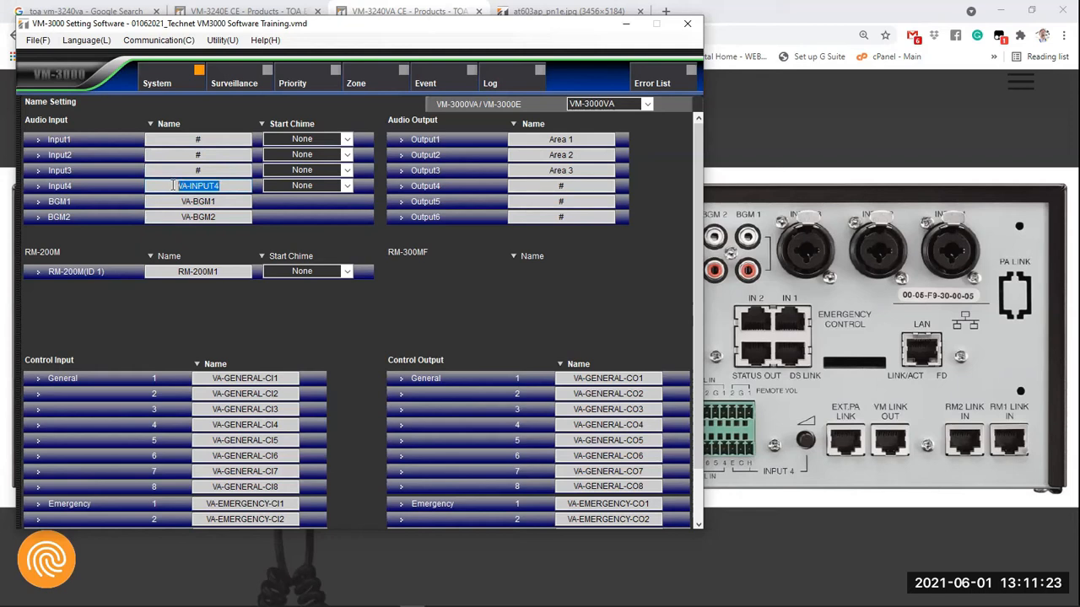
type("#")
key("Return")
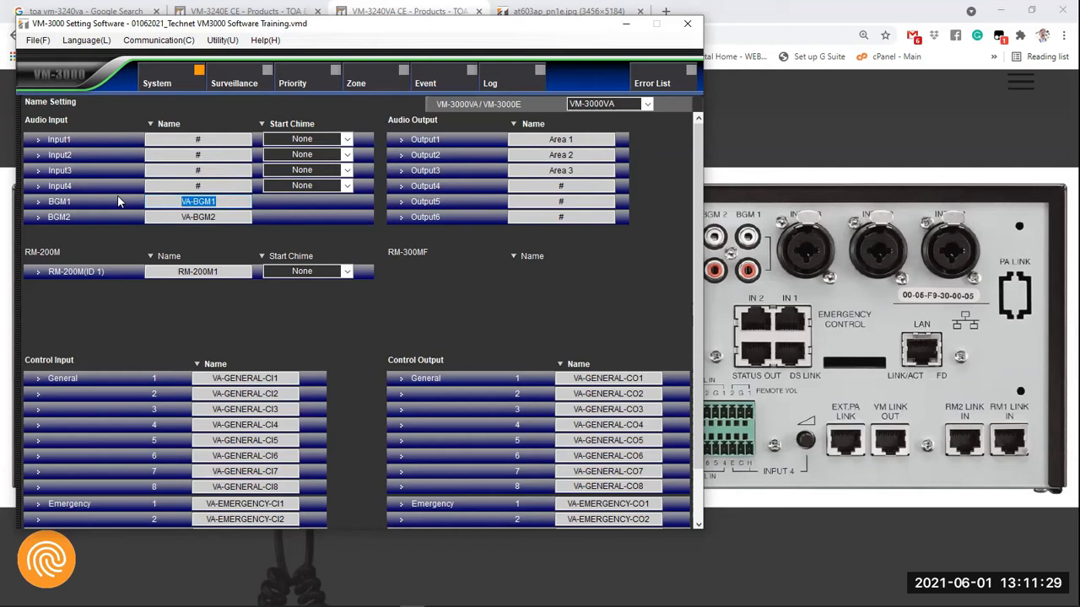
Name the background music input BGM1 FM TUNER and BGM2 CD PLAYER
type("FM TUNER")
left_click(161, 221)
type("C")
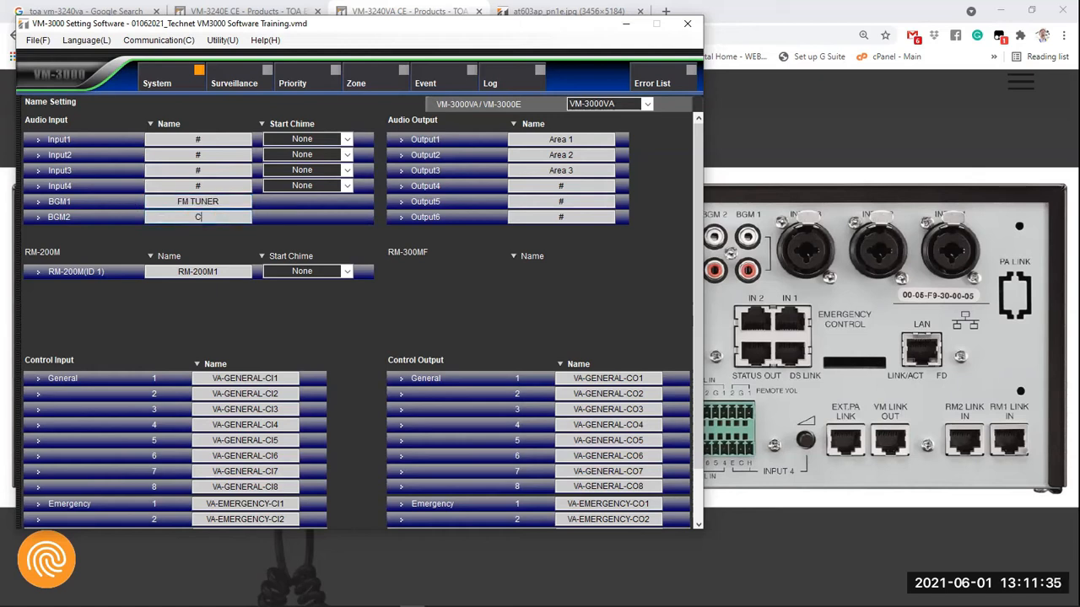
type("D PLAYVER")
key("BackSpace")
key("BackSpace")
key("BackSpace")
type("ER")
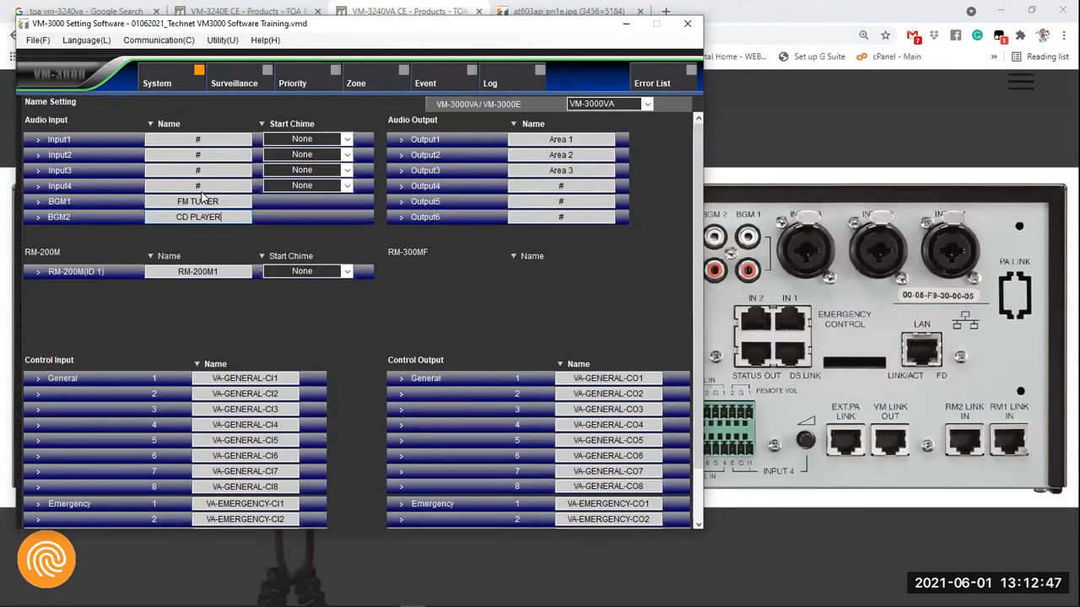
Switch to the browser and examine the VM-3240VA photos: the BGM inputs on the rear panel and the BGM controls on the front
left_click(918, 284)
left_click(588, 279)
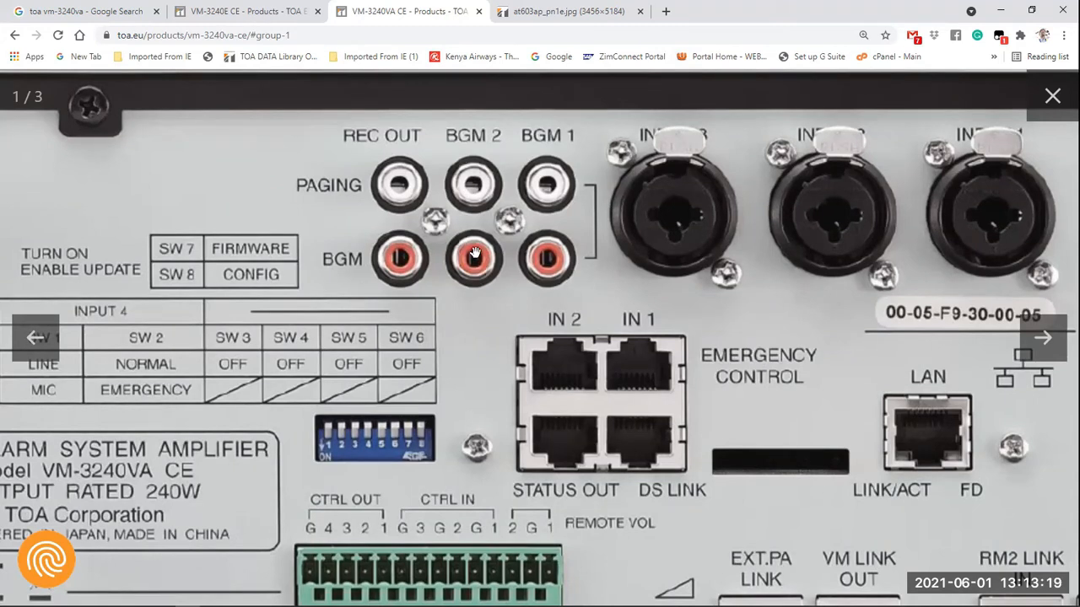
left_click(1045, 339)
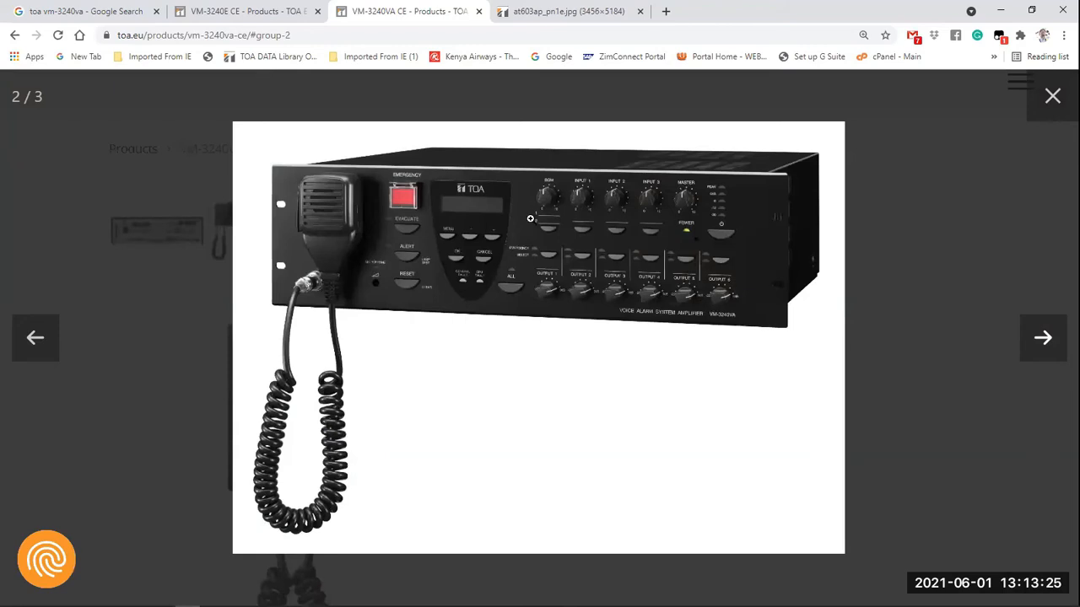
left_click(541, 222)
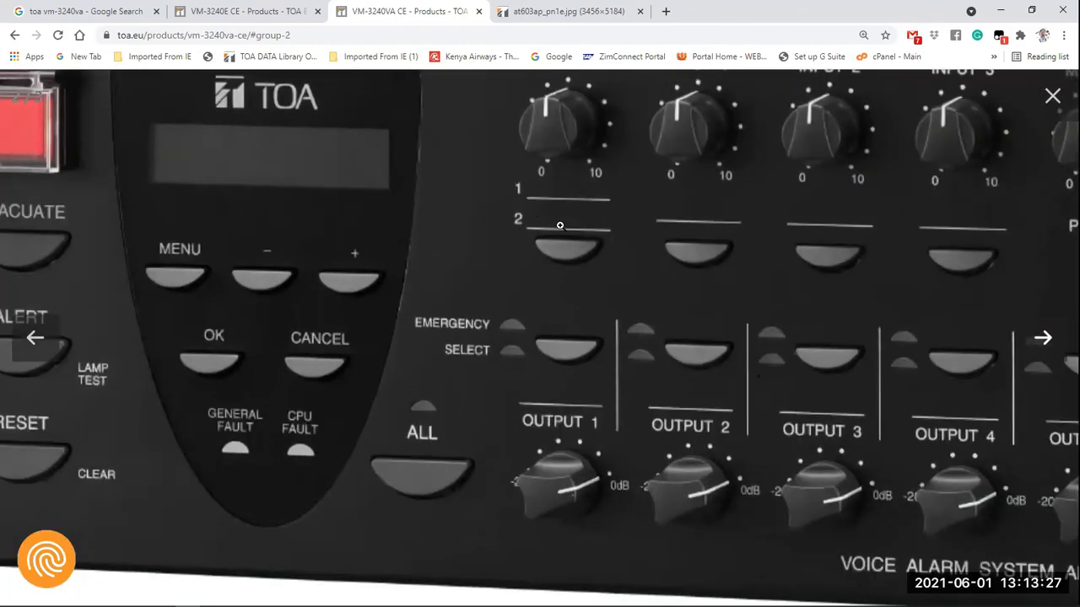
key("Right")
left_click(571, 235)
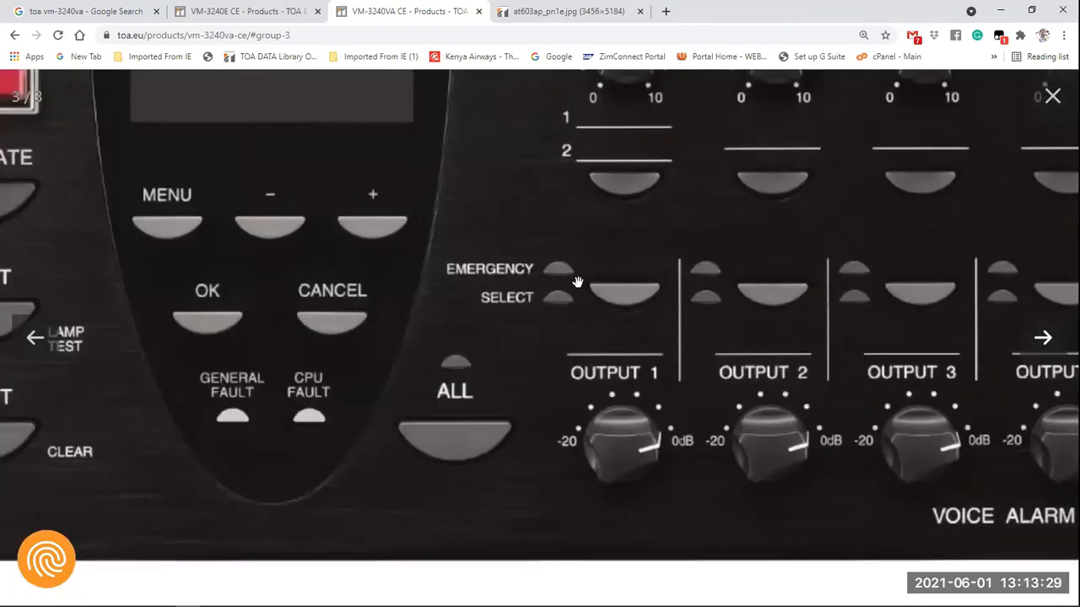
left_click(626, 126)
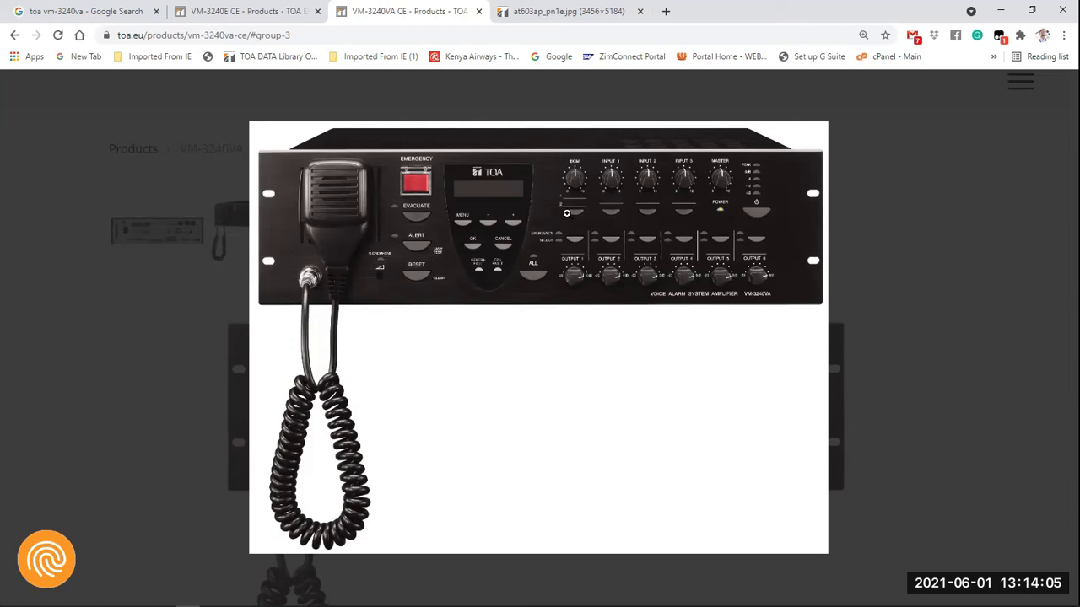
mouse_move(583, 202)
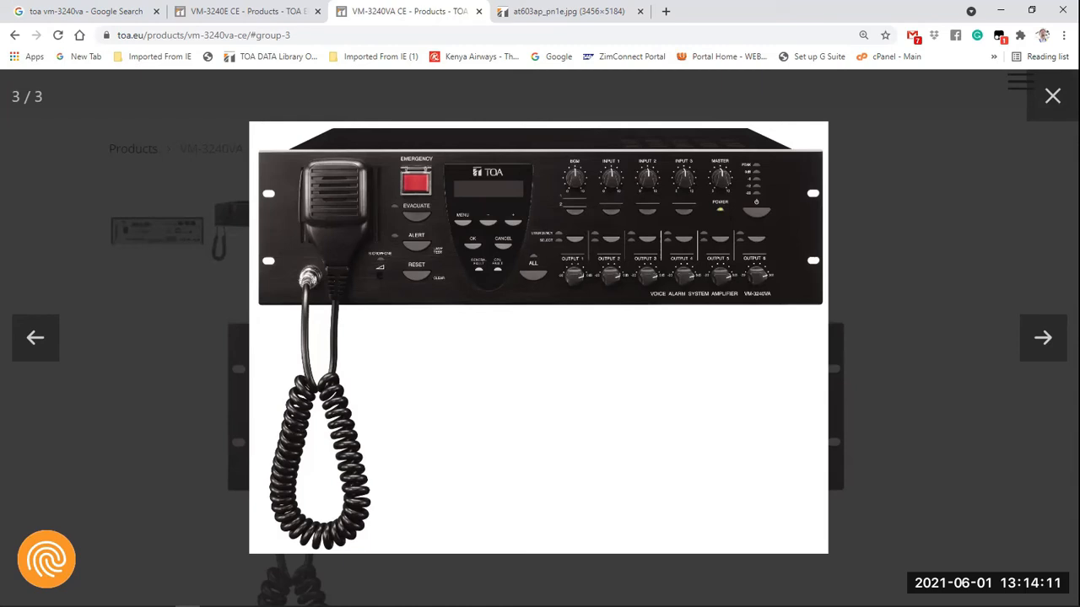
Switch to the VM-3000 Setting Software, name the RM-200M (ID 1) RECEPTION and set its start chime to 4-tone
mouse_move(400, 604)
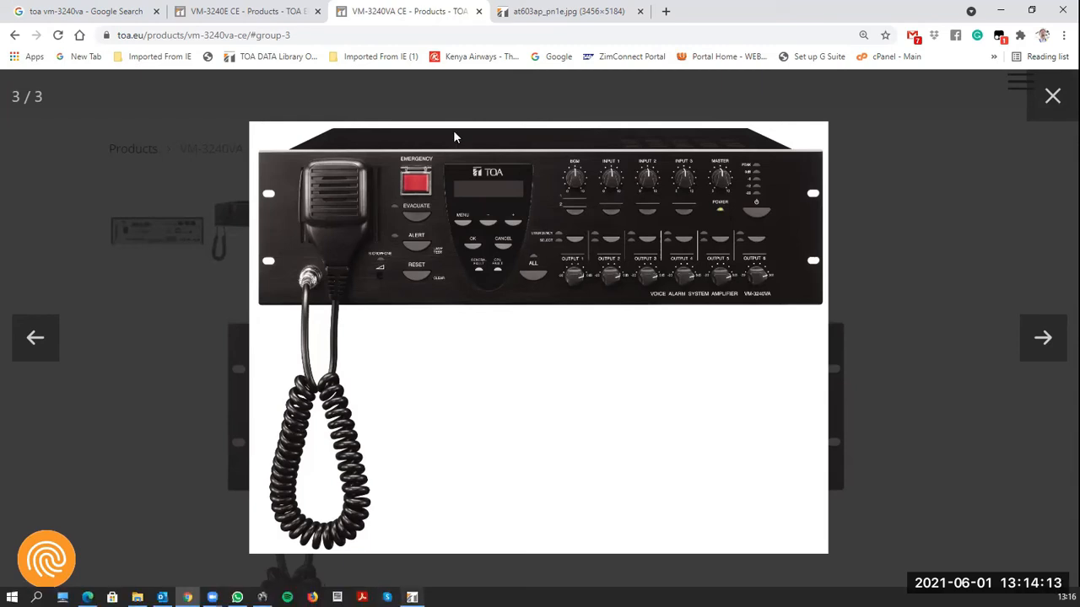
left_click(412, 597)
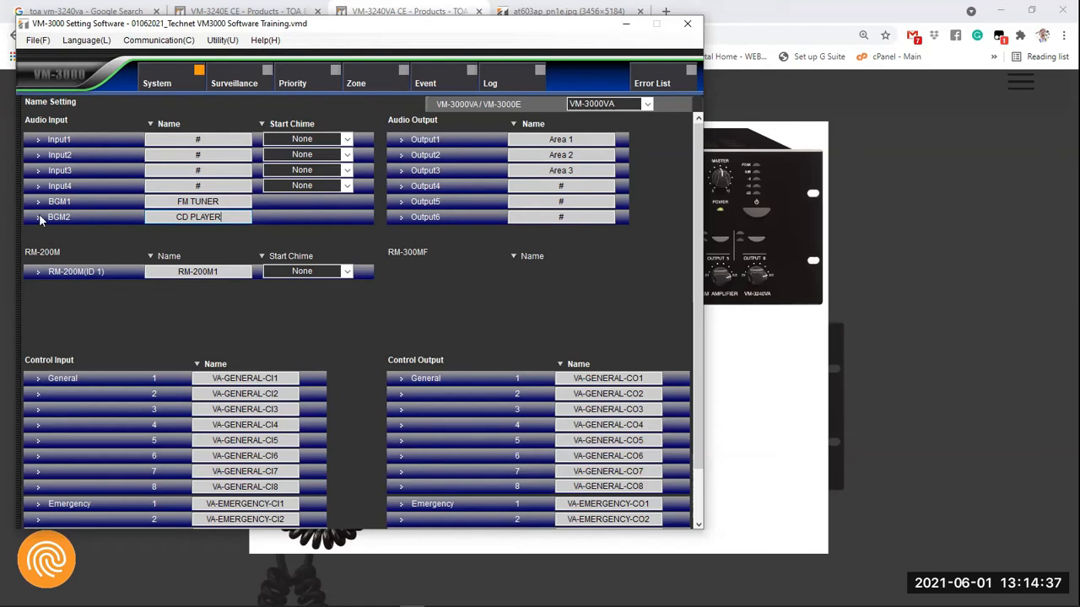
left_click(218, 272)
left_click_drag(219, 271, 157, 264)
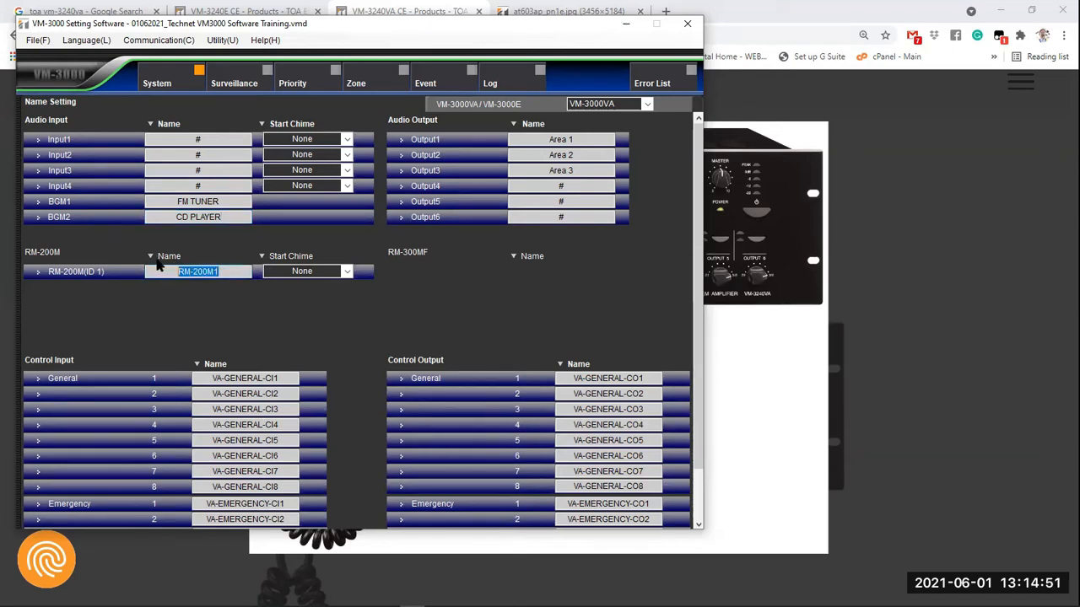
type("RECEPTION")
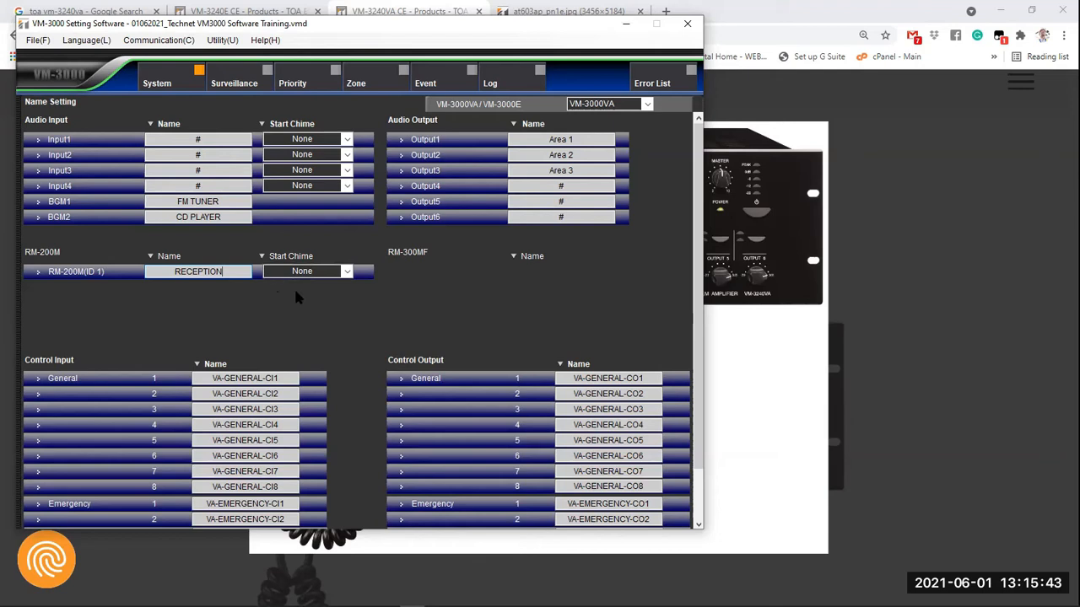
left_click(346, 273)
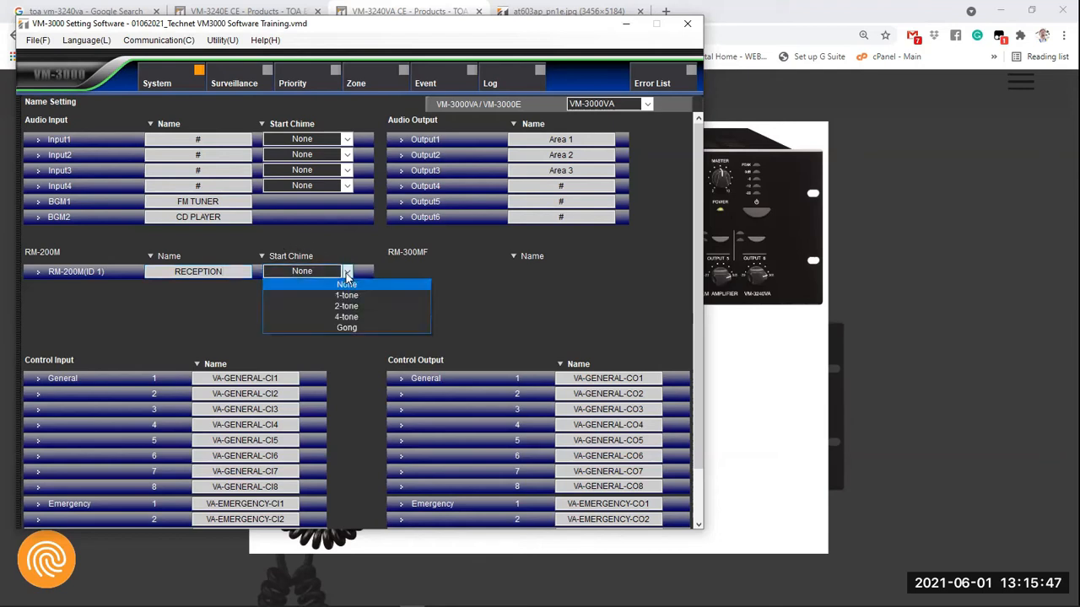
left_click(344, 318)
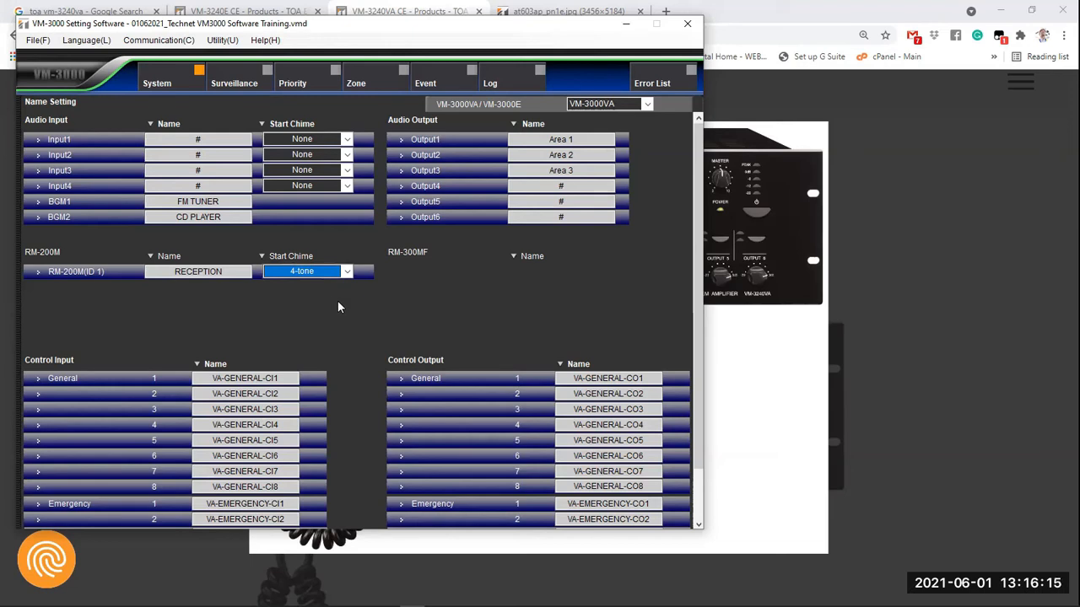
Review the control input and output names, and examine the VM-3240VA rear panel photo in the browser
scroll(337, 303, "down", 2)
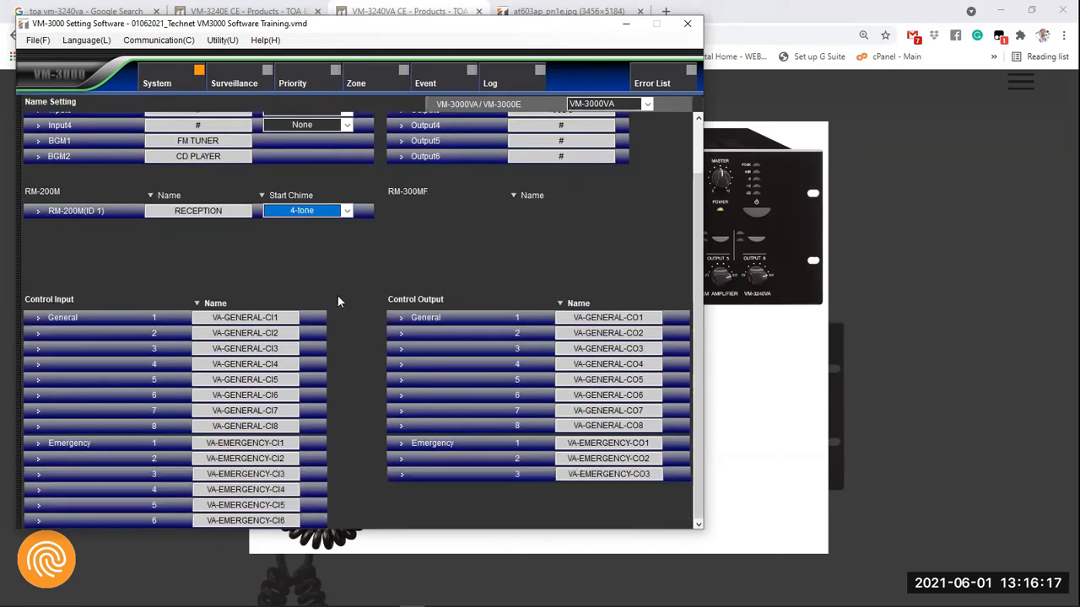
scroll(338, 293, "up", 2)
scroll(338, 294, "down", 2)
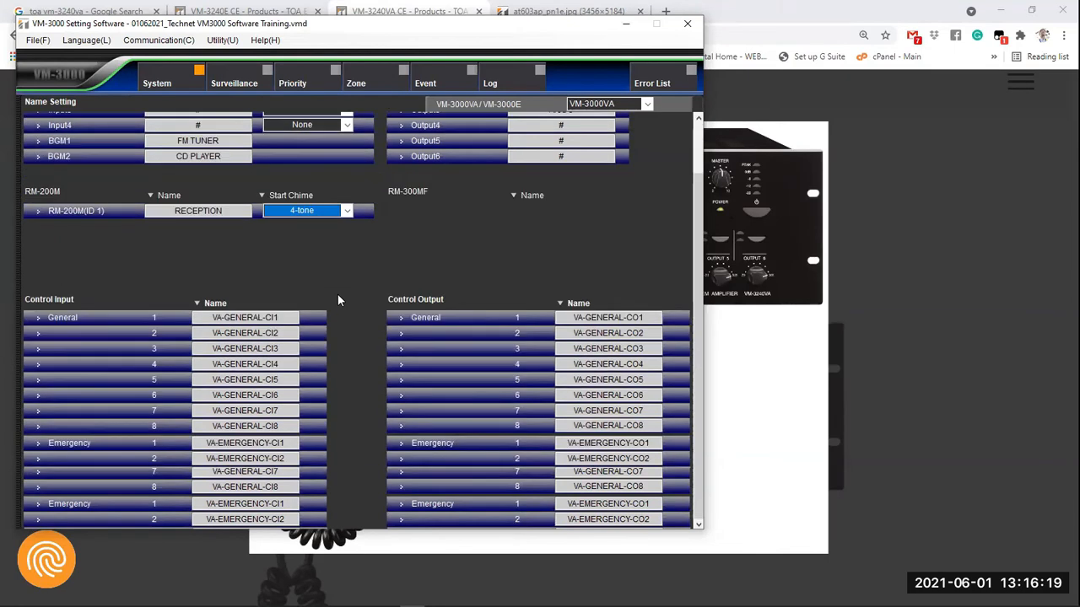
left_click_drag(699, 242, 724, 300)
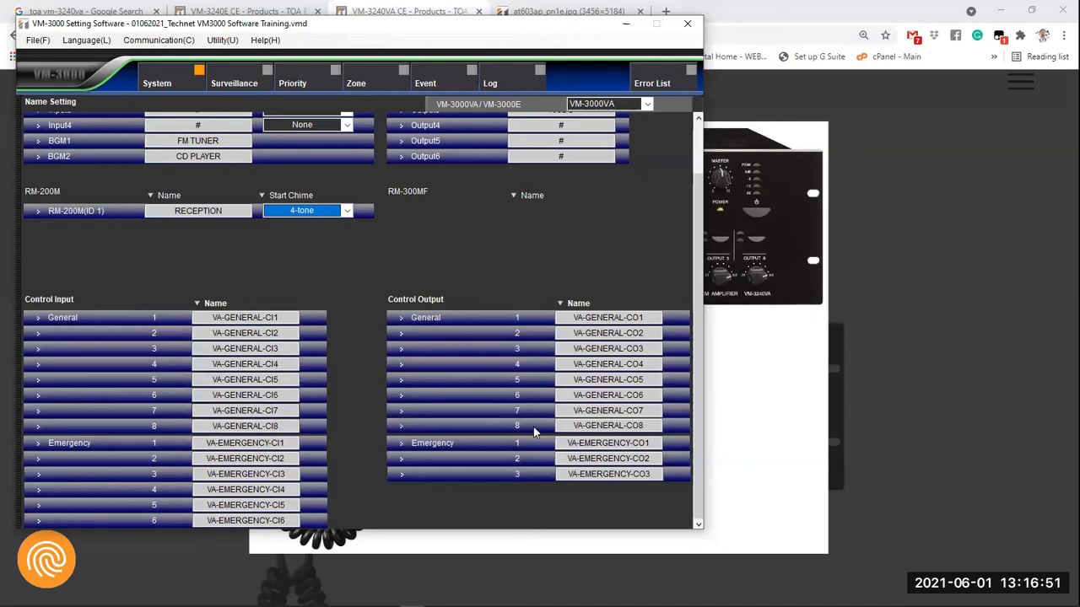
left_click(759, 397)
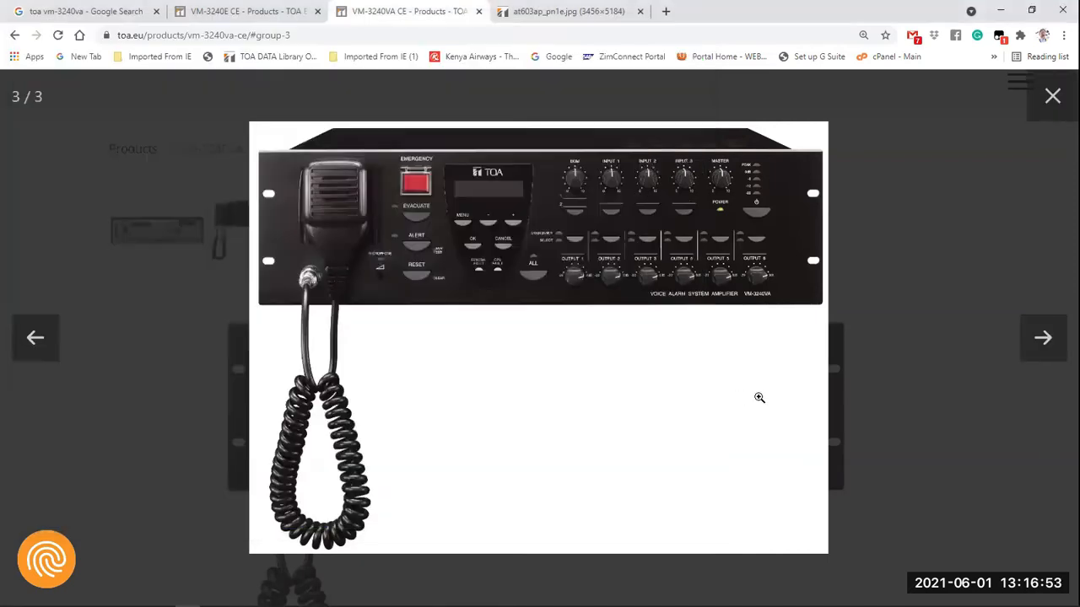
left_click(1044, 341)
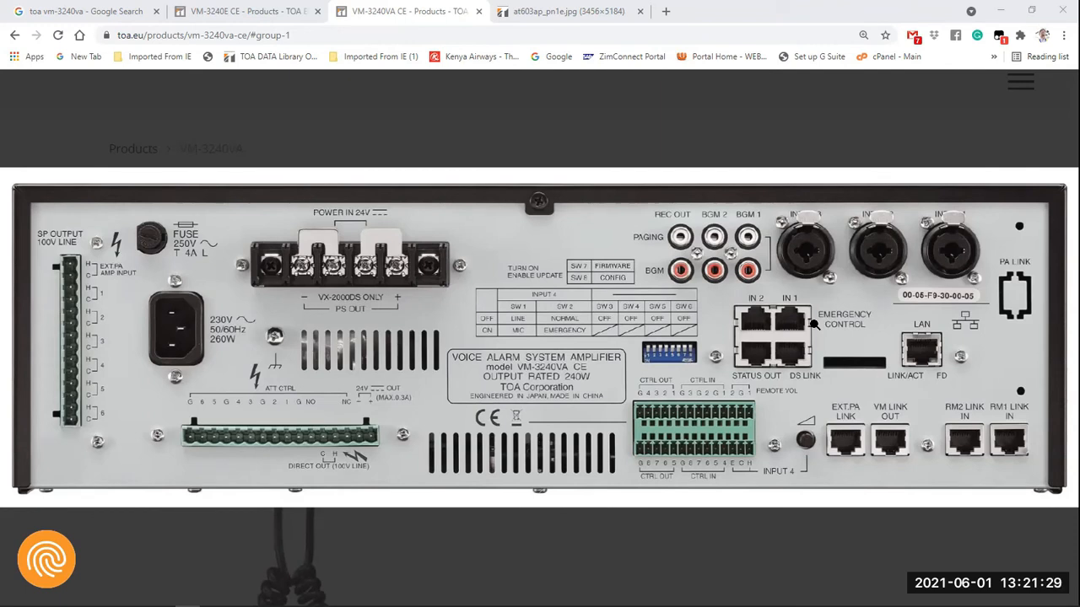
Search Google Images for "ziton fire alarm relay" in a new tab and examine the Ziton A50E-2 line relay module picture
left_click(666, 11)
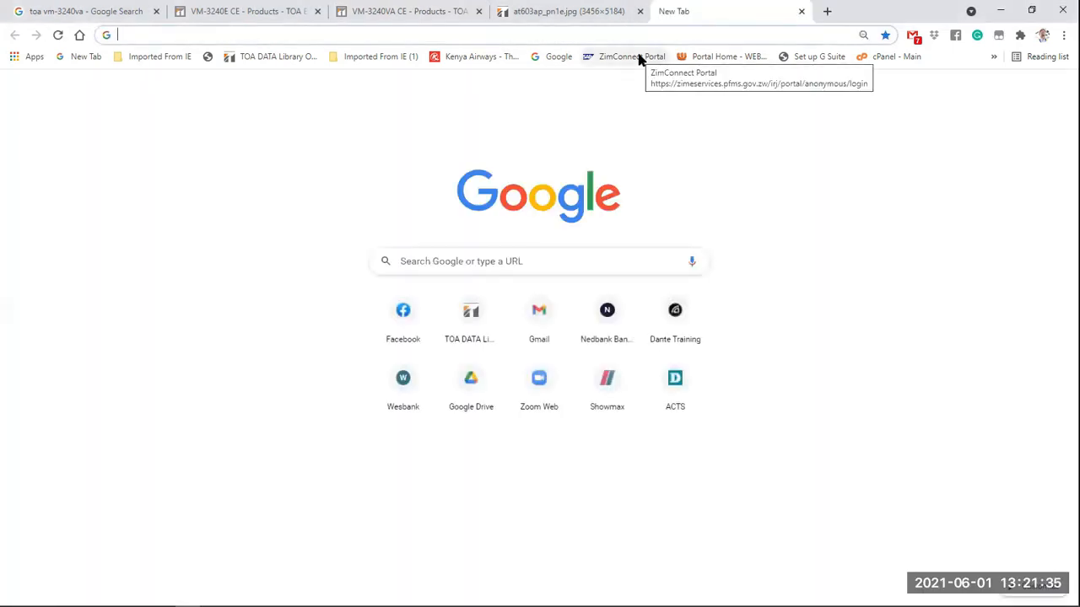
type("ziton")
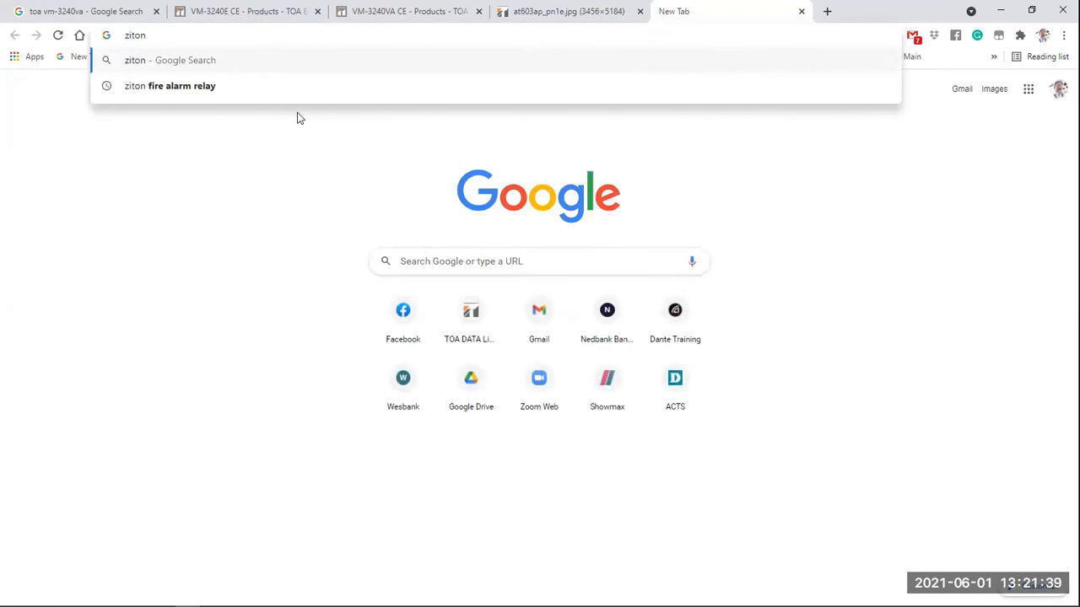
left_click(192, 91)
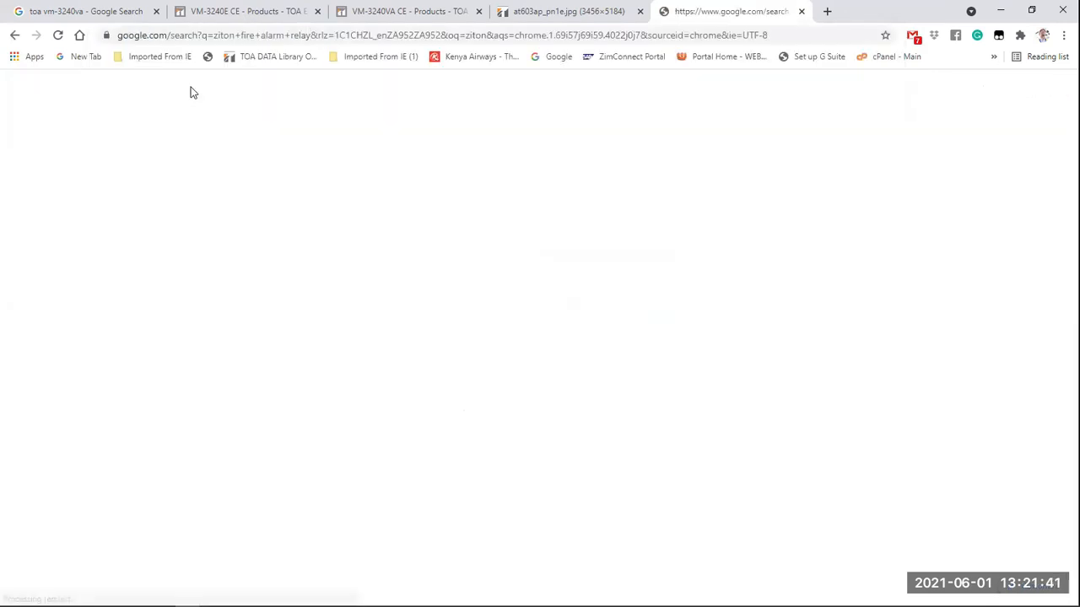
left_click(165, 561)
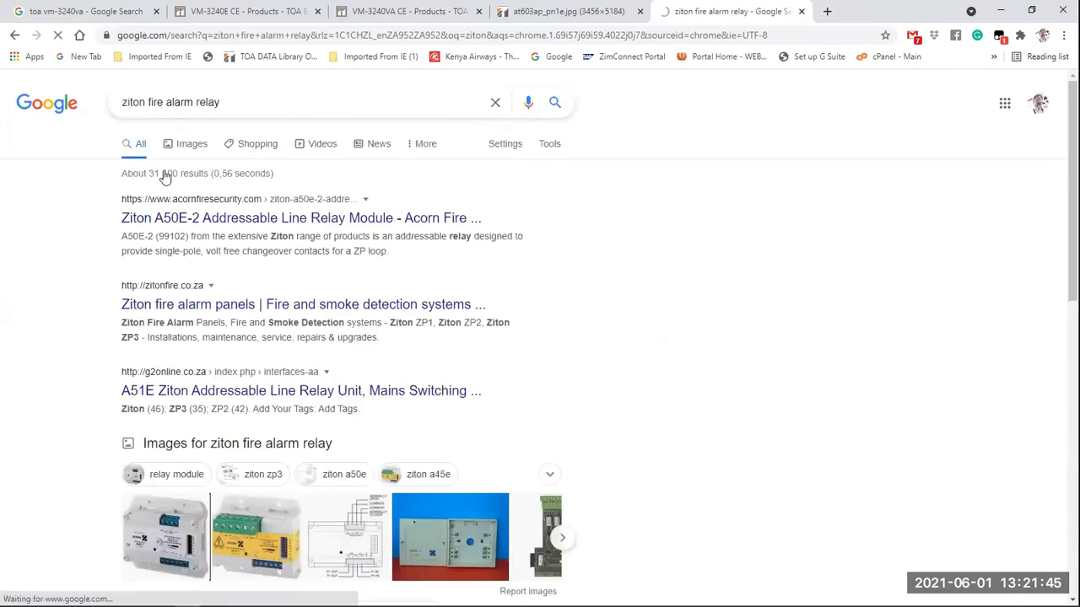
left_click(191, 144)
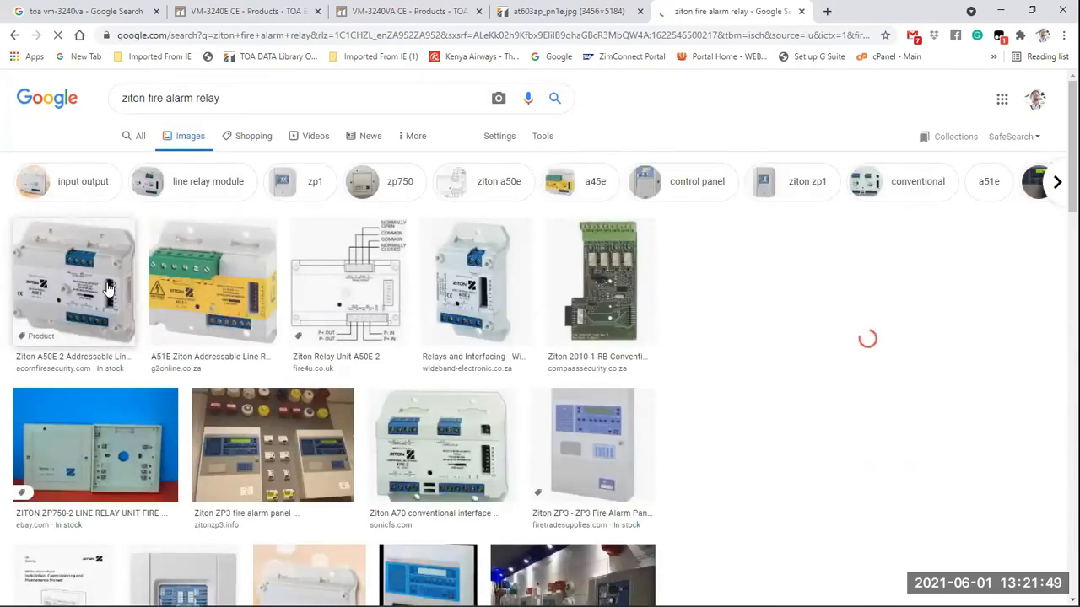
left_click(108, 289)
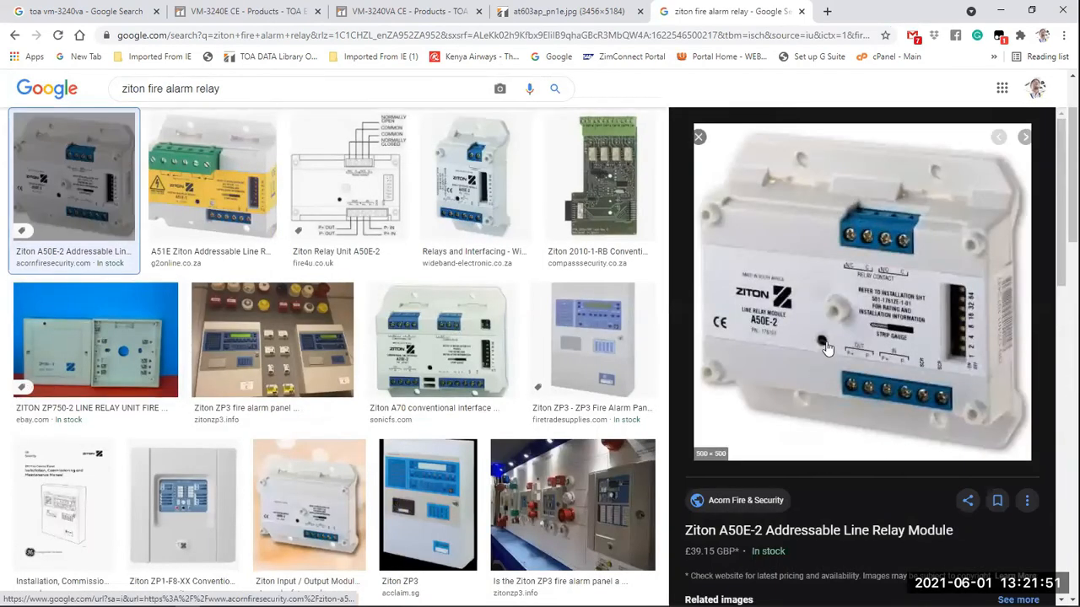
left_click(875, 209)
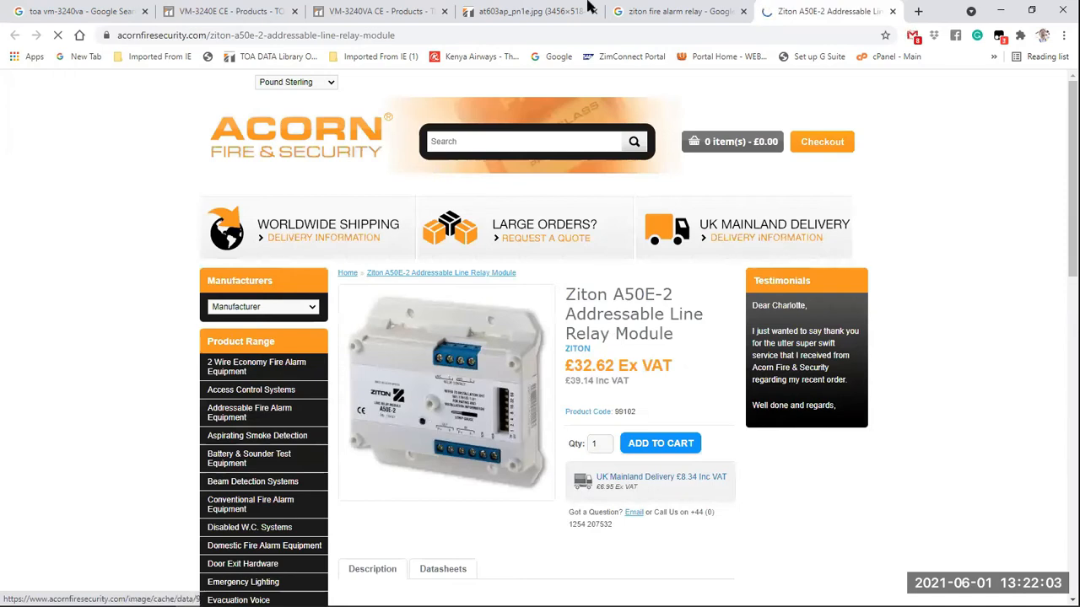
left_click(683, 23)
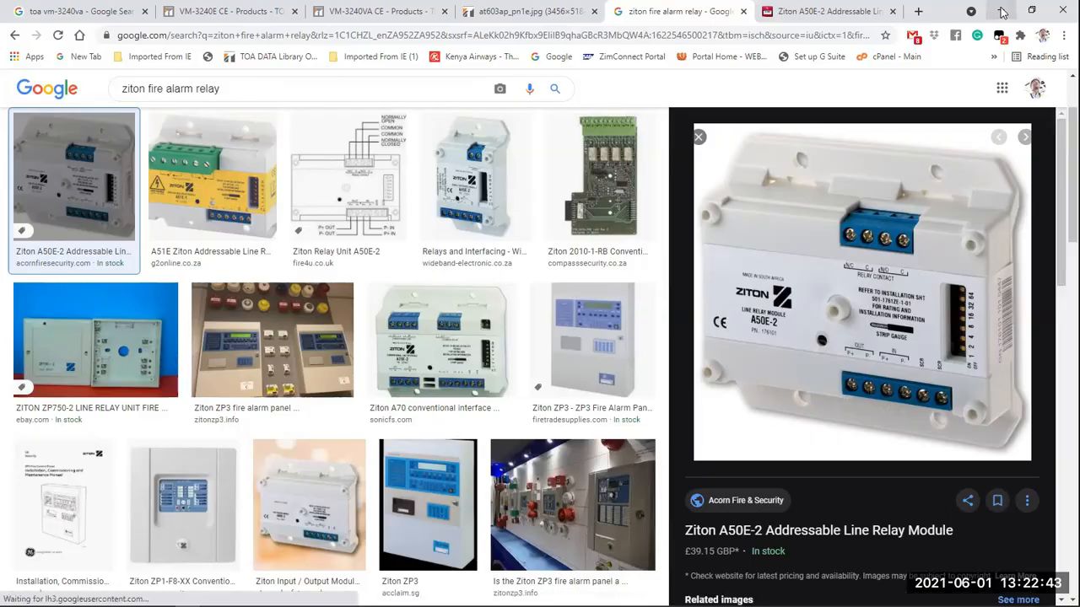
Check the control names in the Setting Software and return to the VM-3240VA rear panel photo to examine its emergency control sockets
left_click(1000, 11)
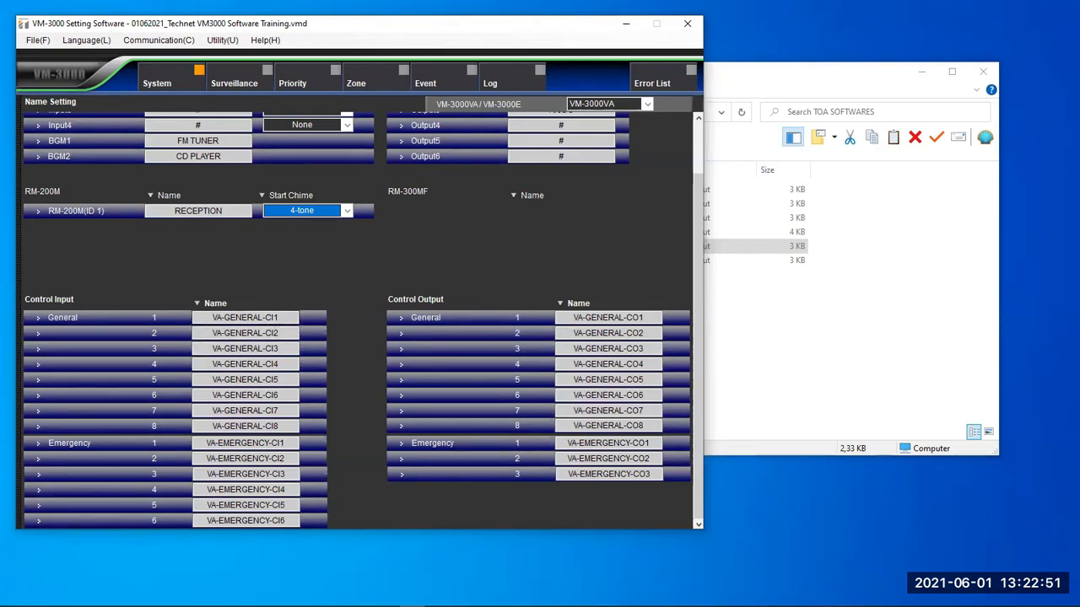
mouse_move(387, 605)
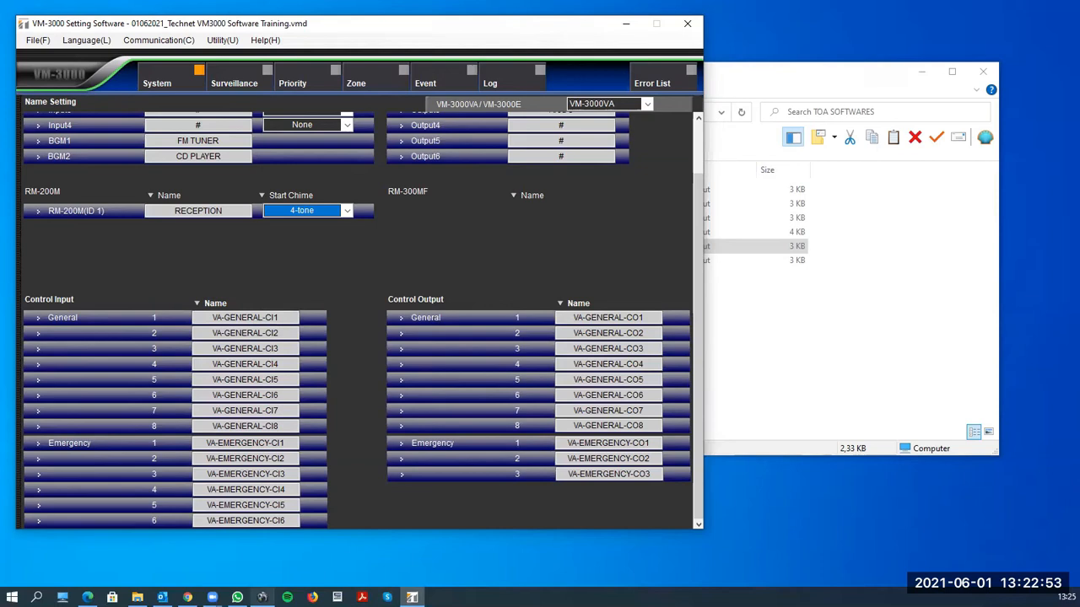
left_click(188, 597)
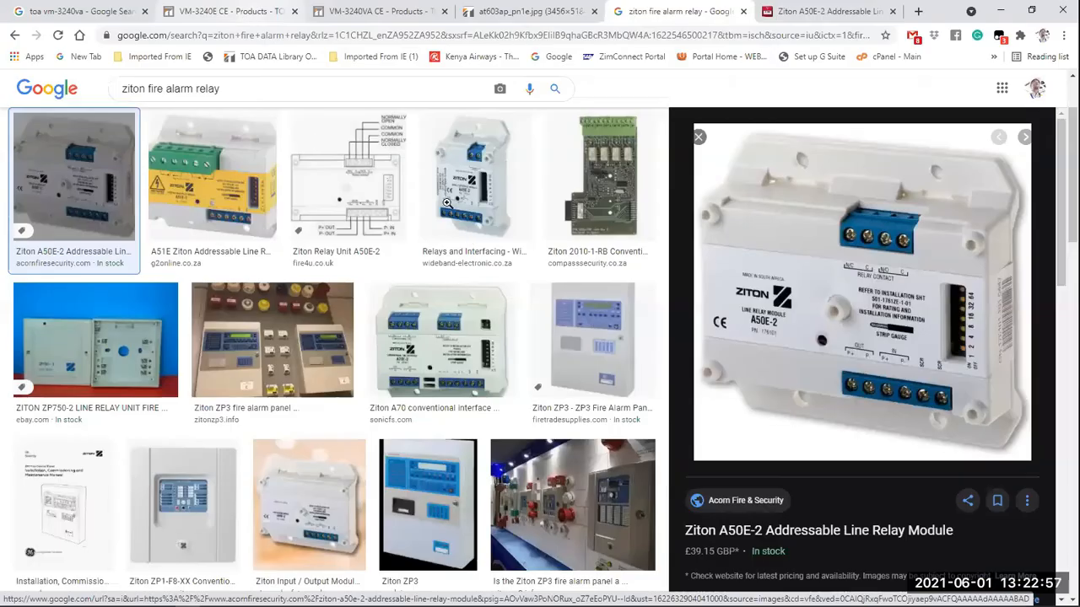
left_click(227, 12)
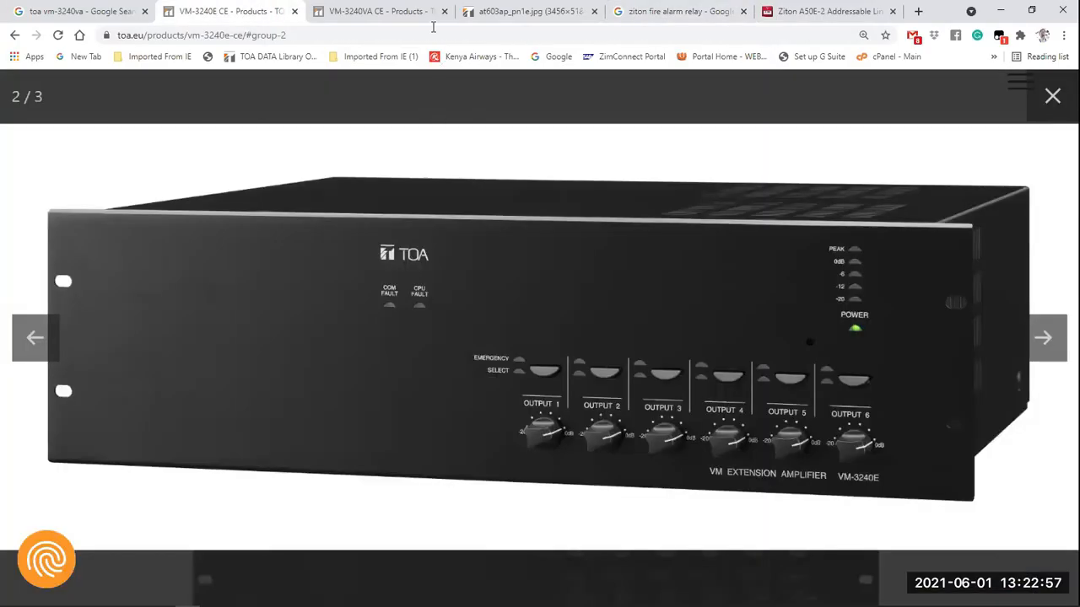
key("ctrl+Tab")
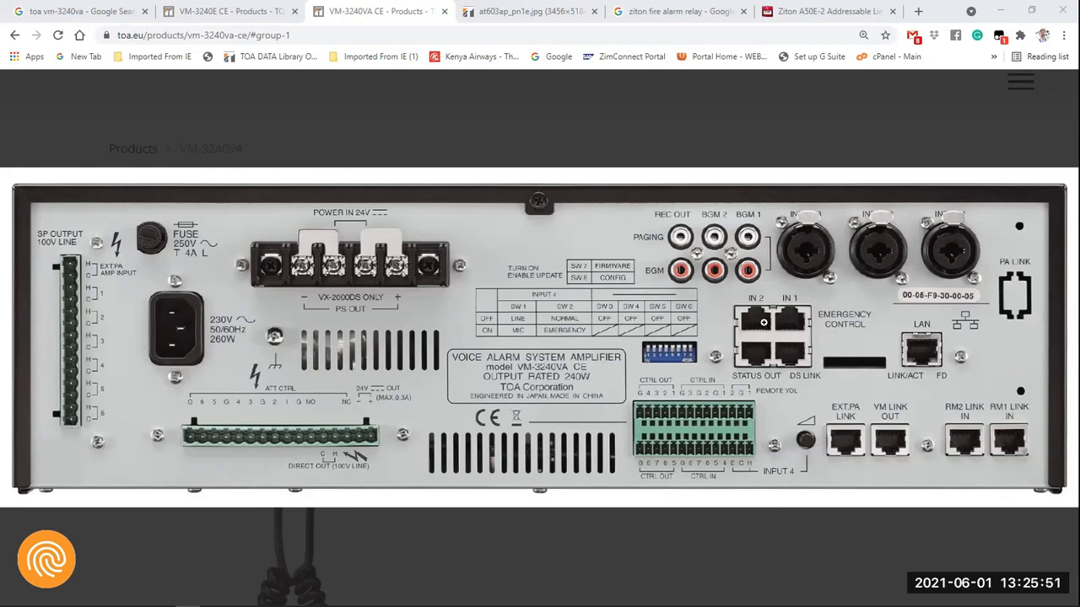
mouse_move(764, 323)
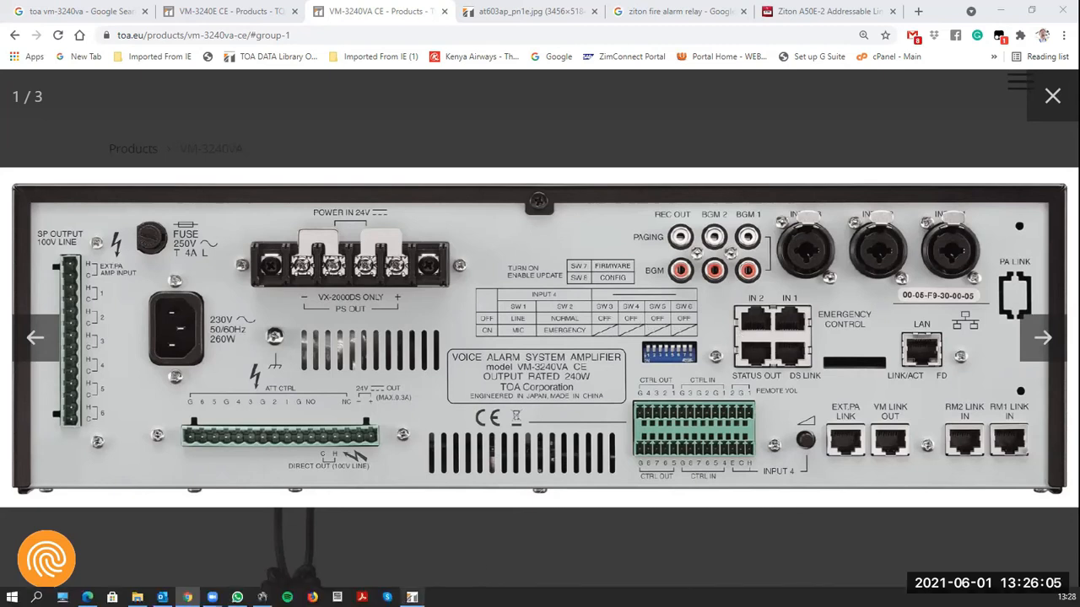
Switch to the VM-3000 Setting Software and name General control input 1 "#"
left_click(411, 597)
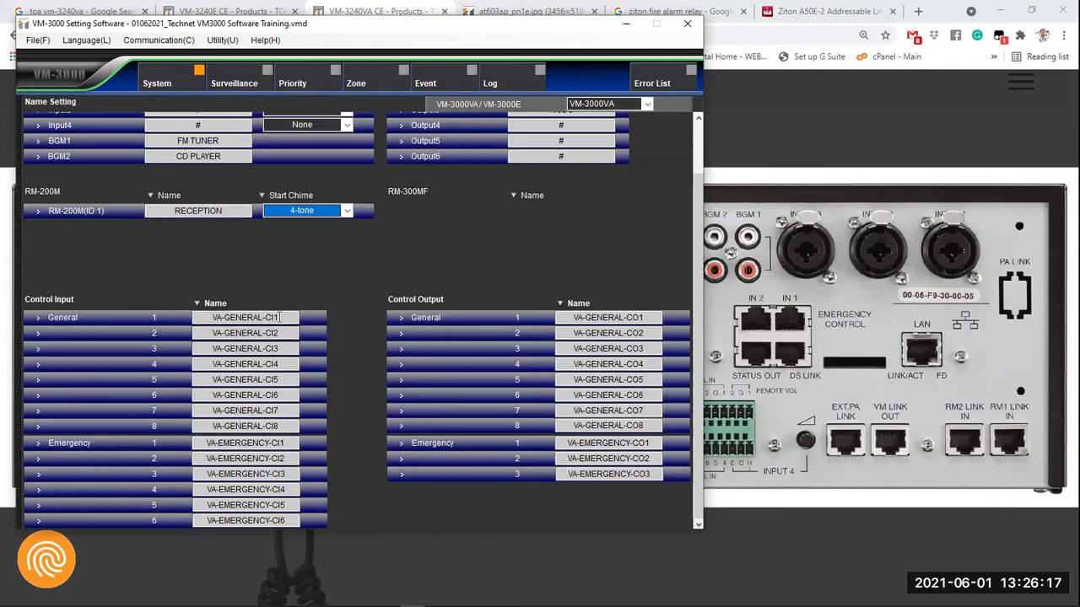
left_click_drag(280, 317, 193, 333)
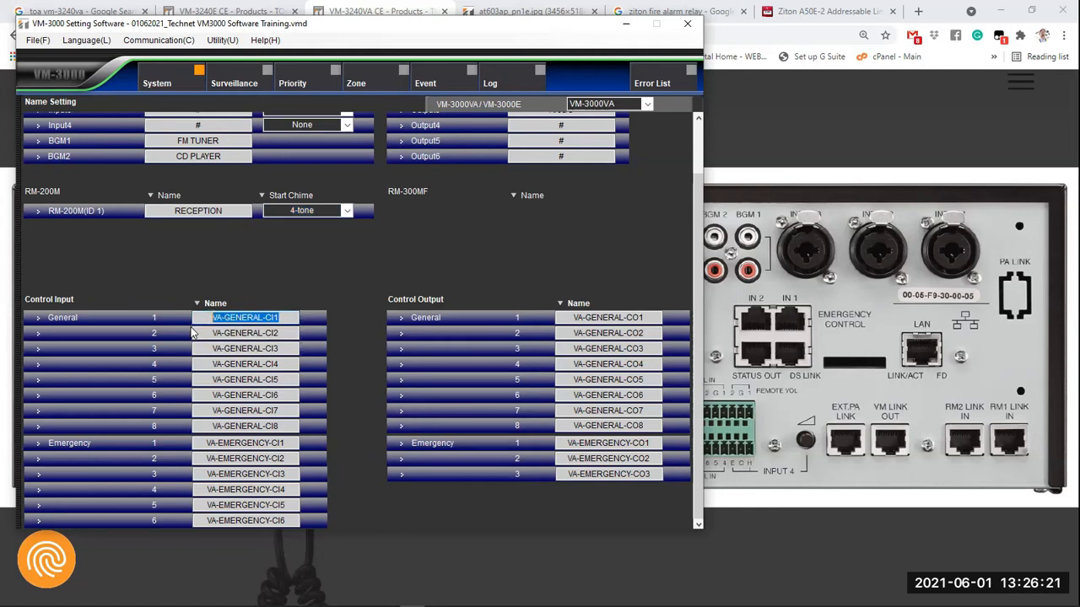
type("CTRL 1 Orange/O")
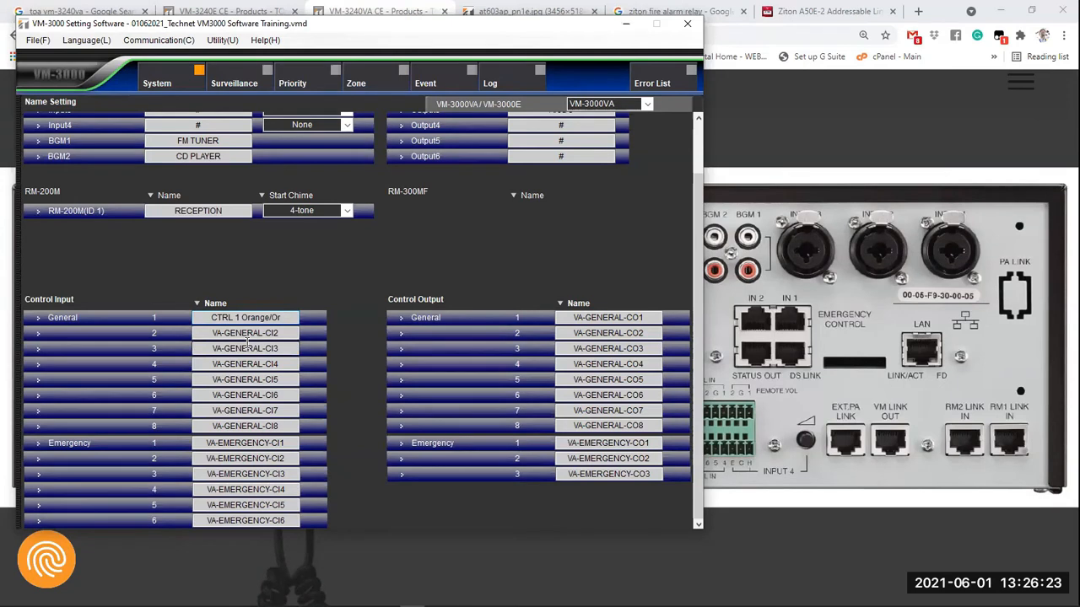
key("ctrl+a")
key("BackSpace")
type("#")
key("ctrl+a")
key("Tab")
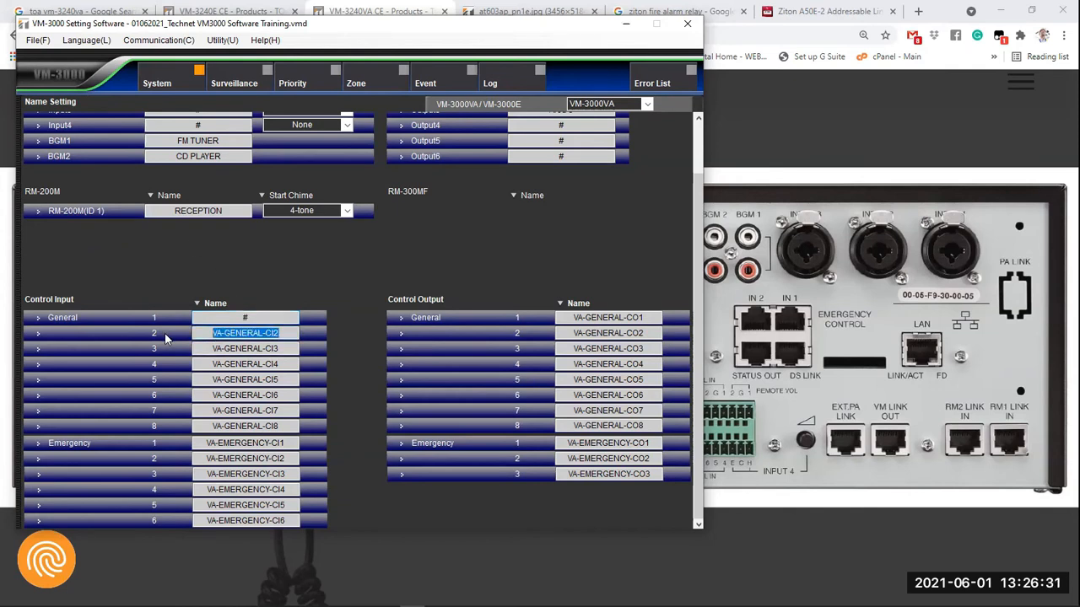
Name General control inputs 2 through 8 "#"
type("#")
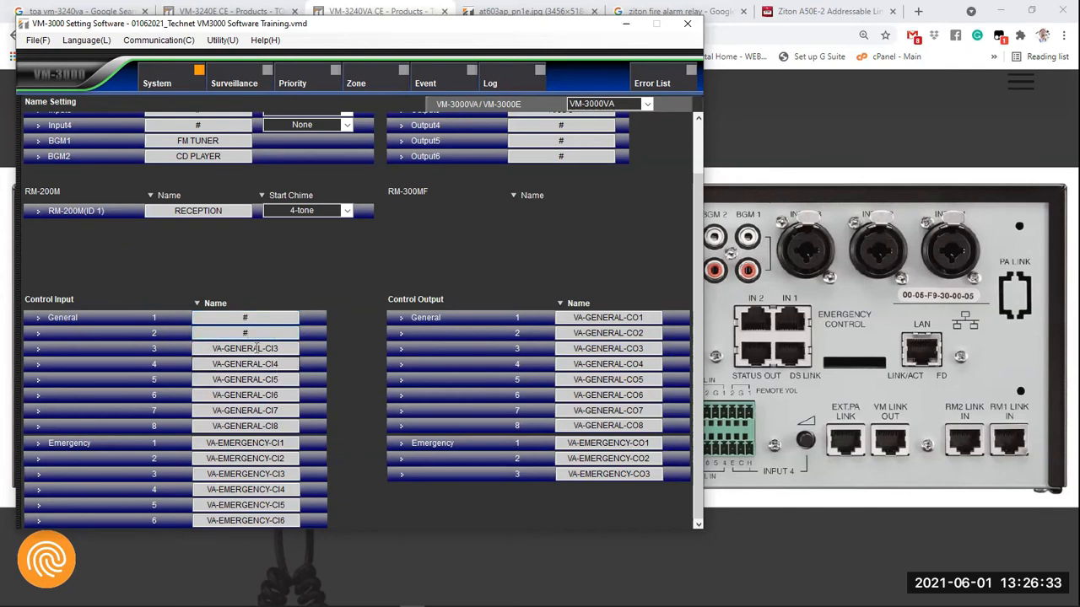
key("Tab")
type("#")
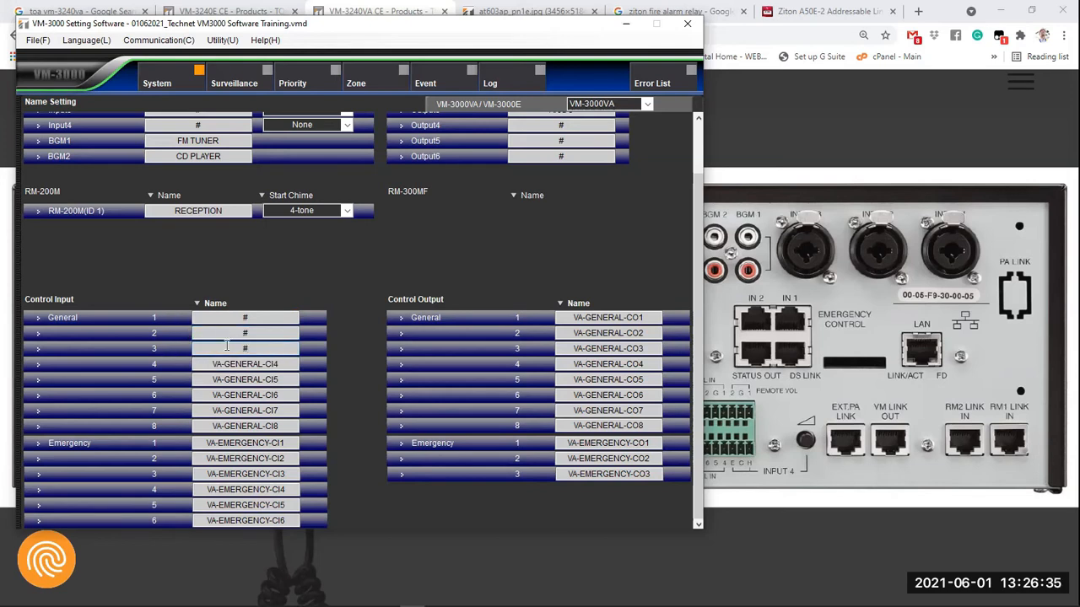
key("Tab")
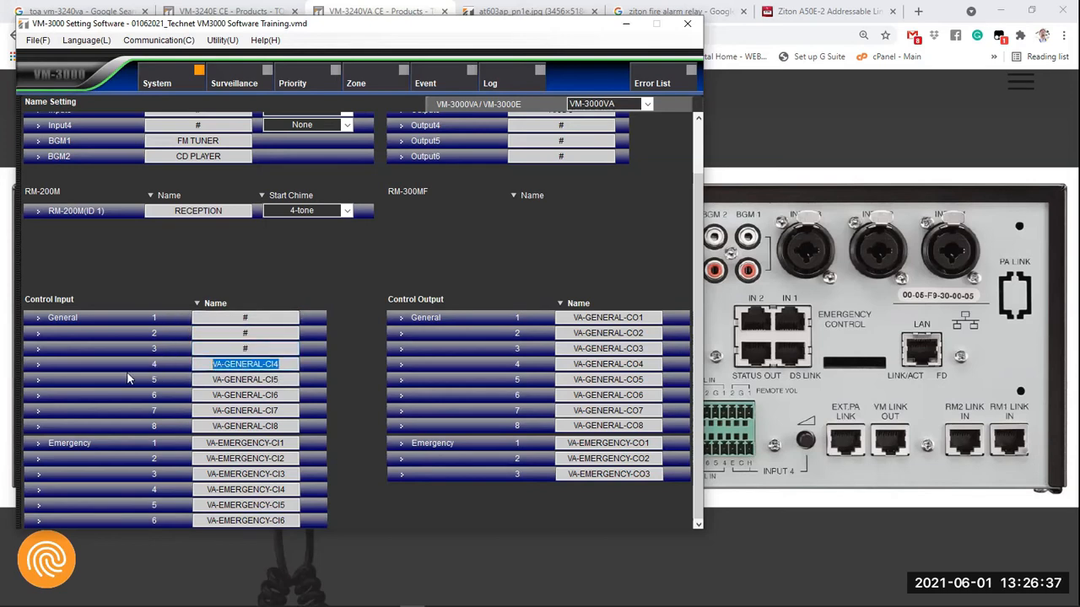
type("#")
key("Tab")
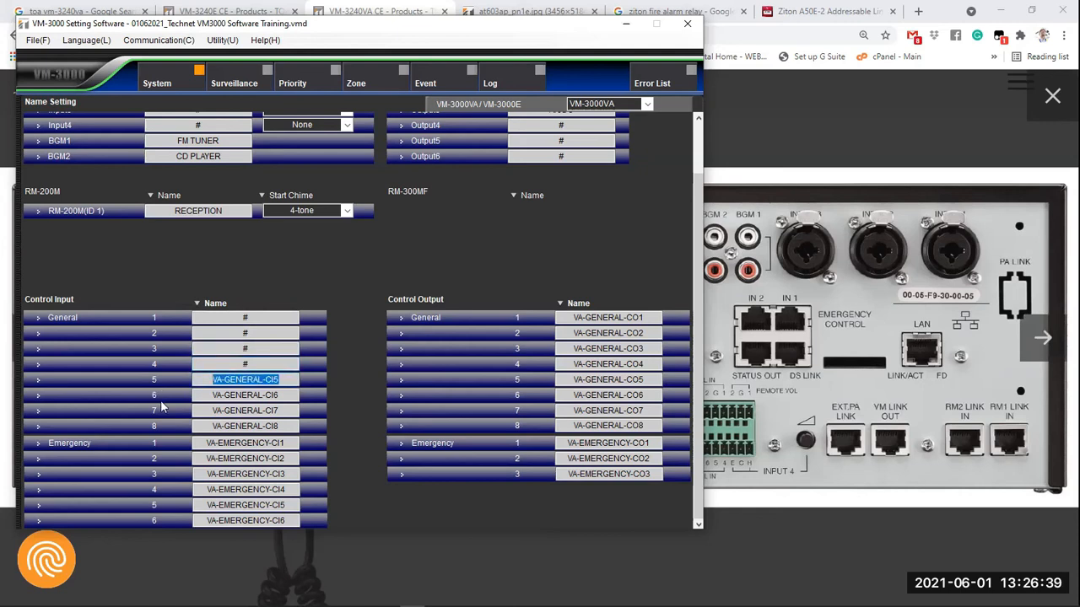
type("#")
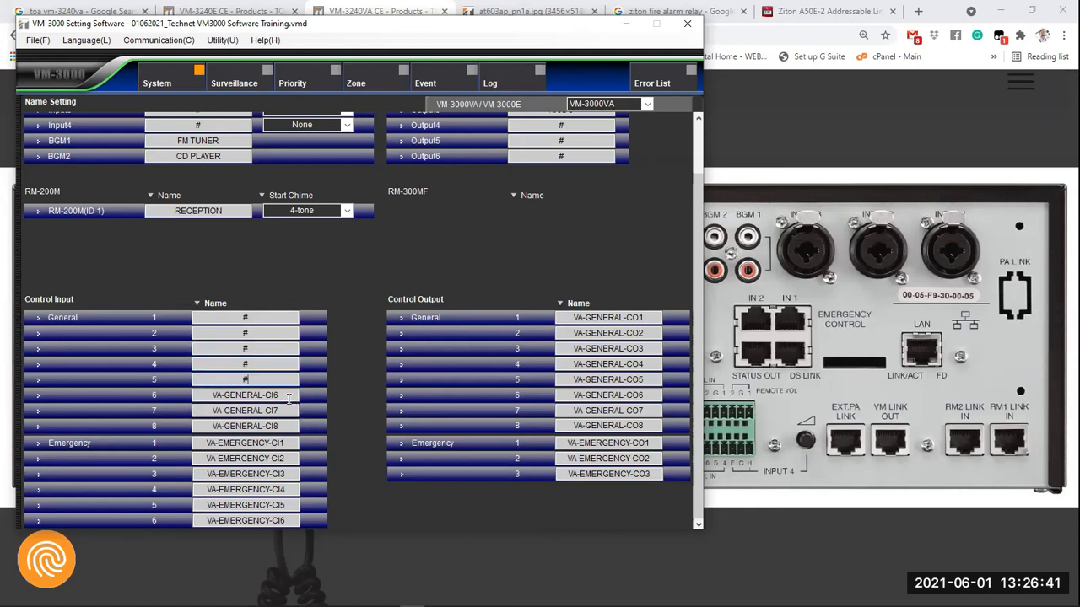
key("Tab")
type("#")
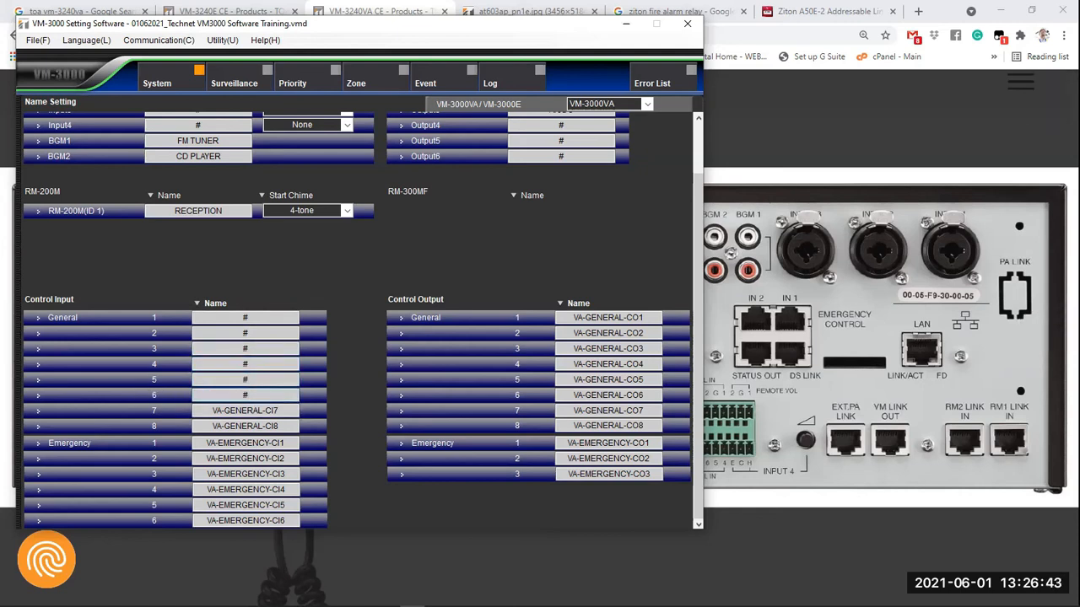
key("Tab")
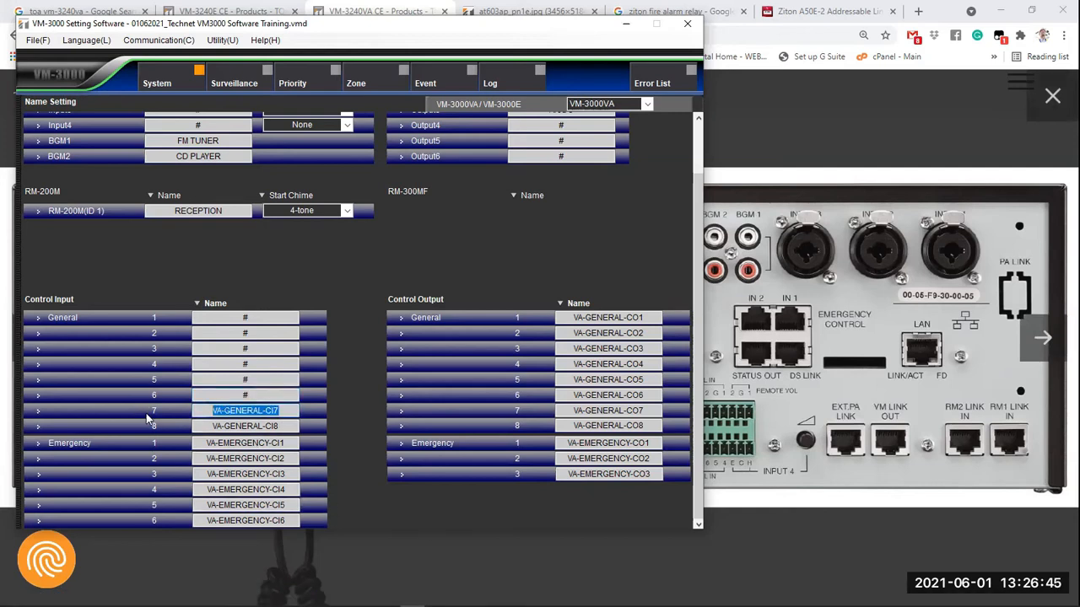
type("#")
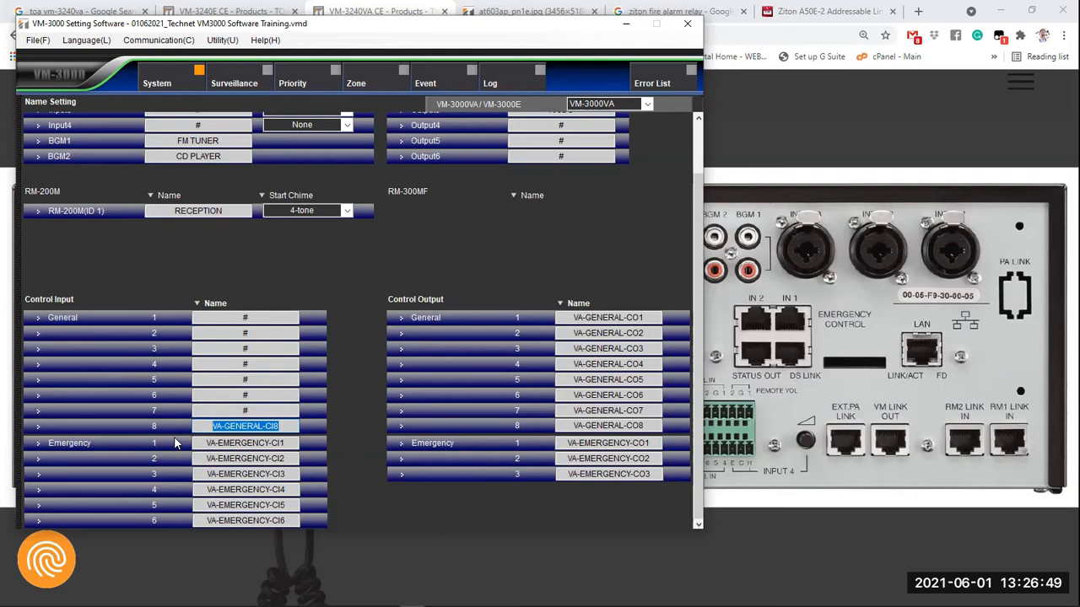
type("#")
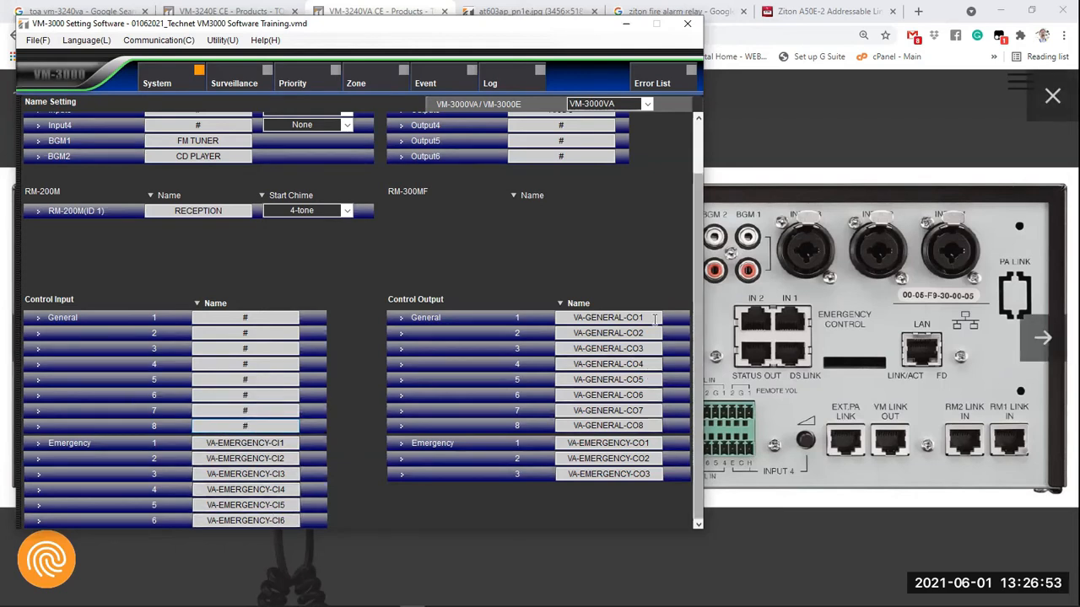
Compare the control outputs with the terminals in the rear panel photo and name General control outputs 1 through 4 "#"
left_click_drag(655, 319, 574, 321)
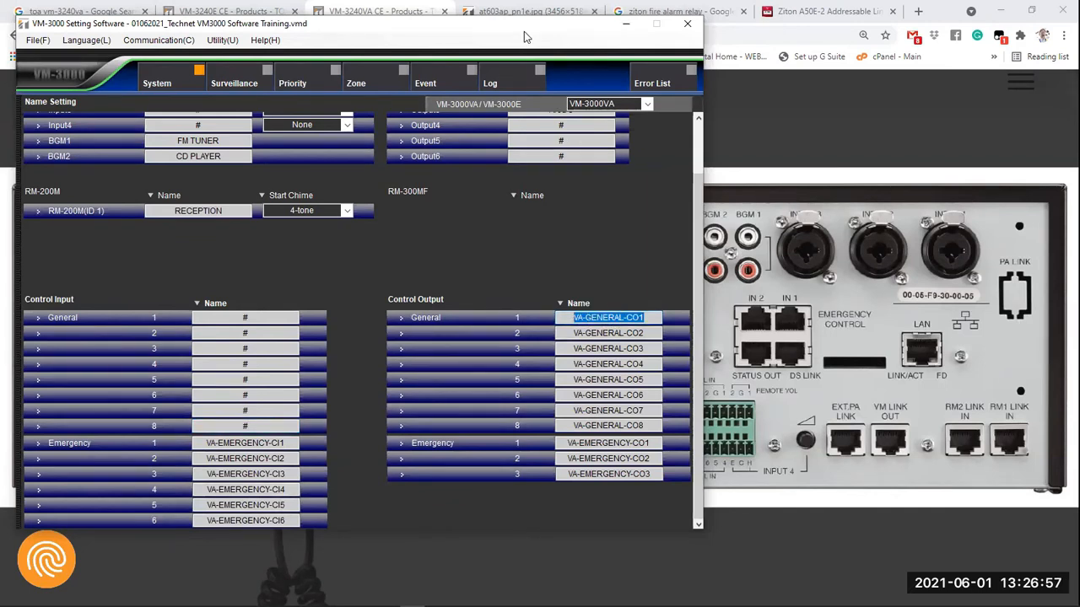
left_click_drag(523, 31, 475, 30)
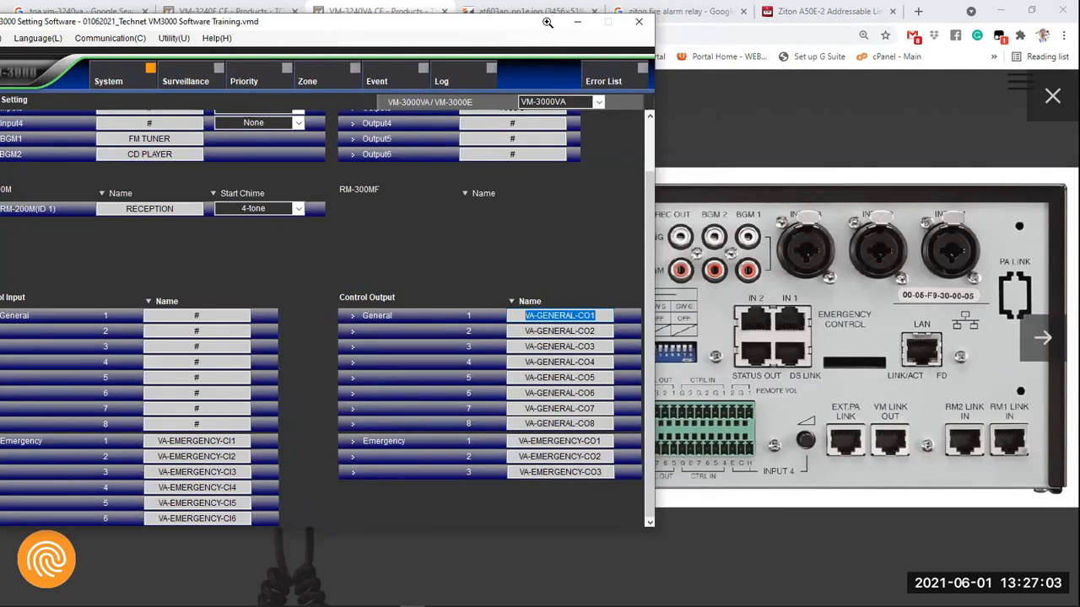
left_click_drag(547, 28, 450, 30)
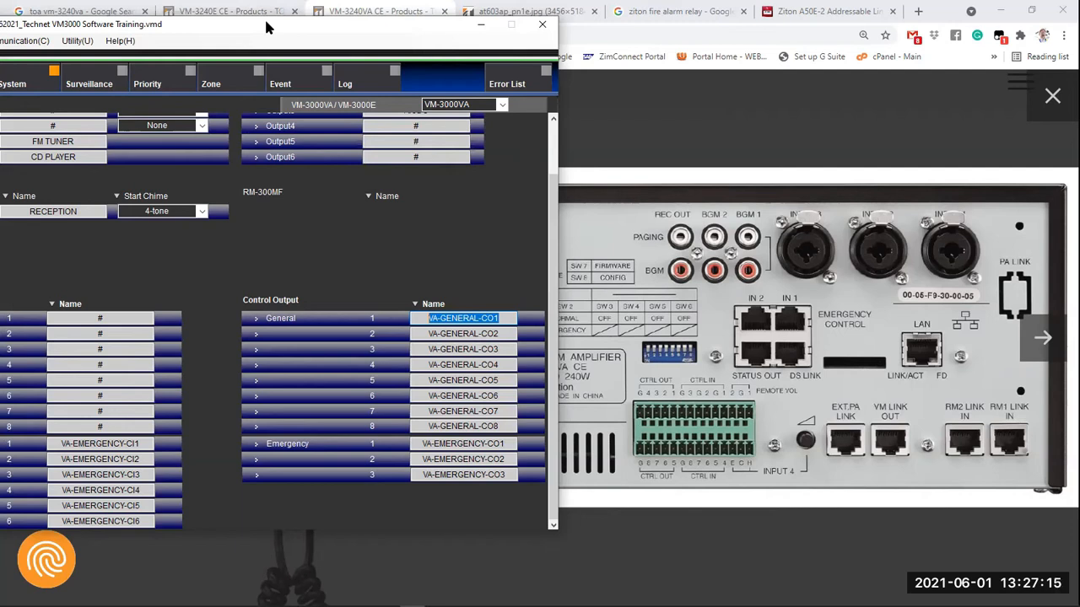
left_click_drag(266, 28, 448, 36)
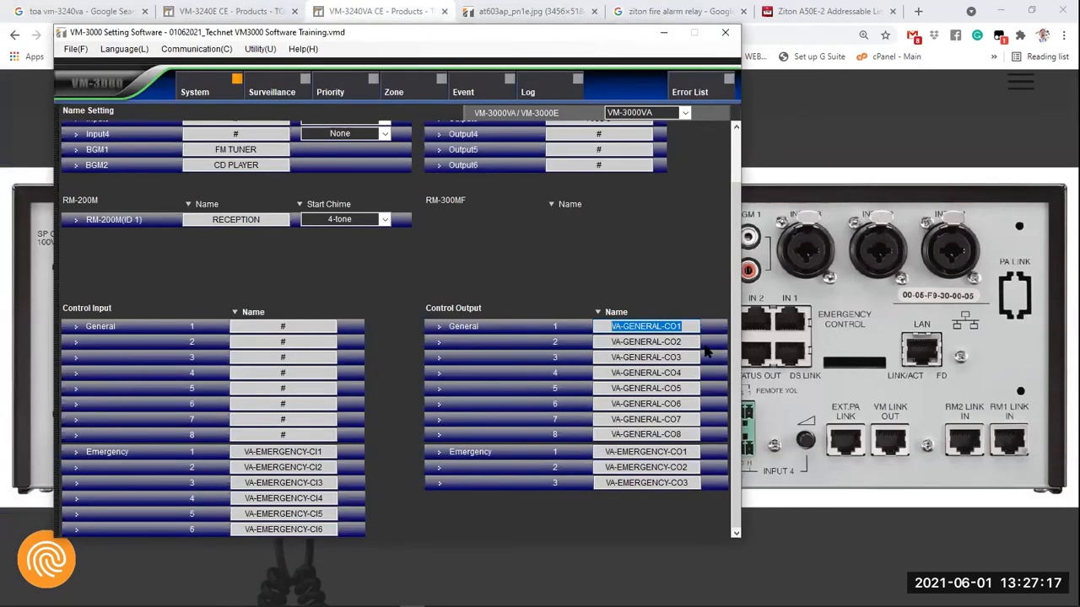
type("#")
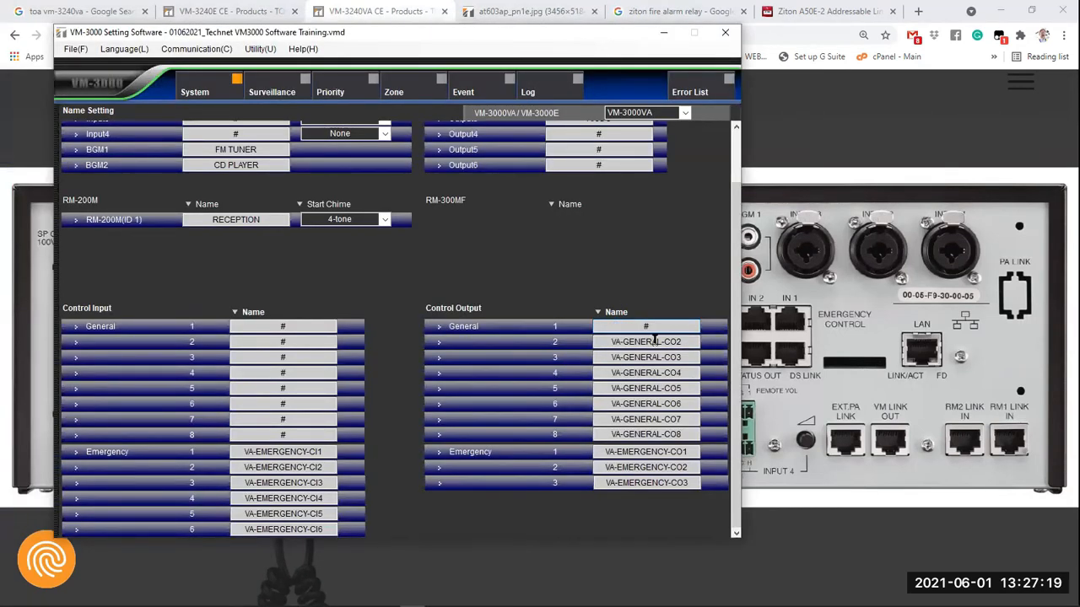
left_click_drag(692, 342, 555, 352)
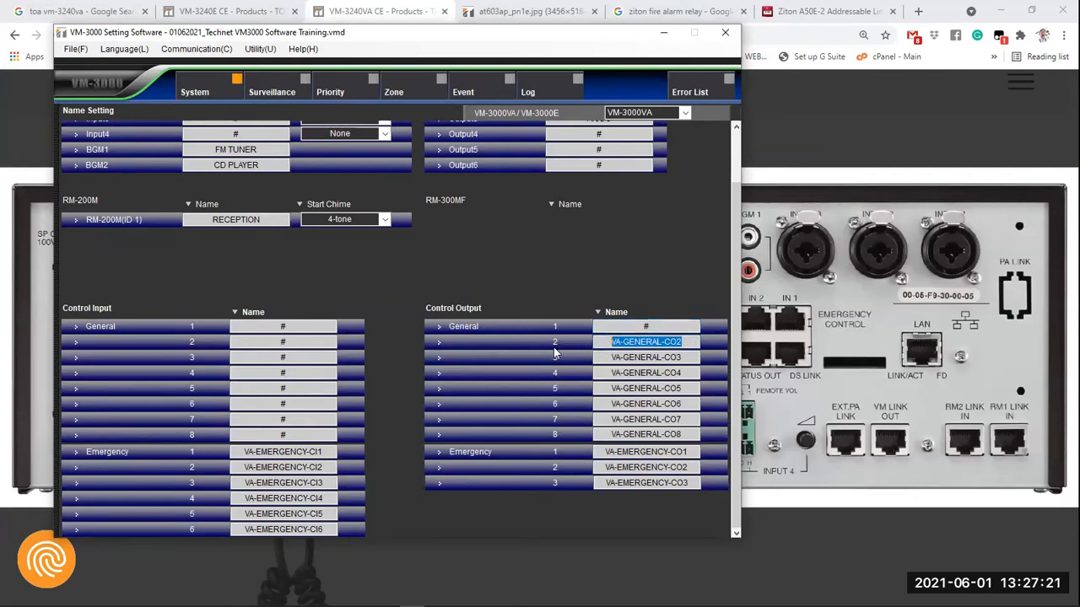
type("#")
left_click_drag(689, 357, 564, 366)
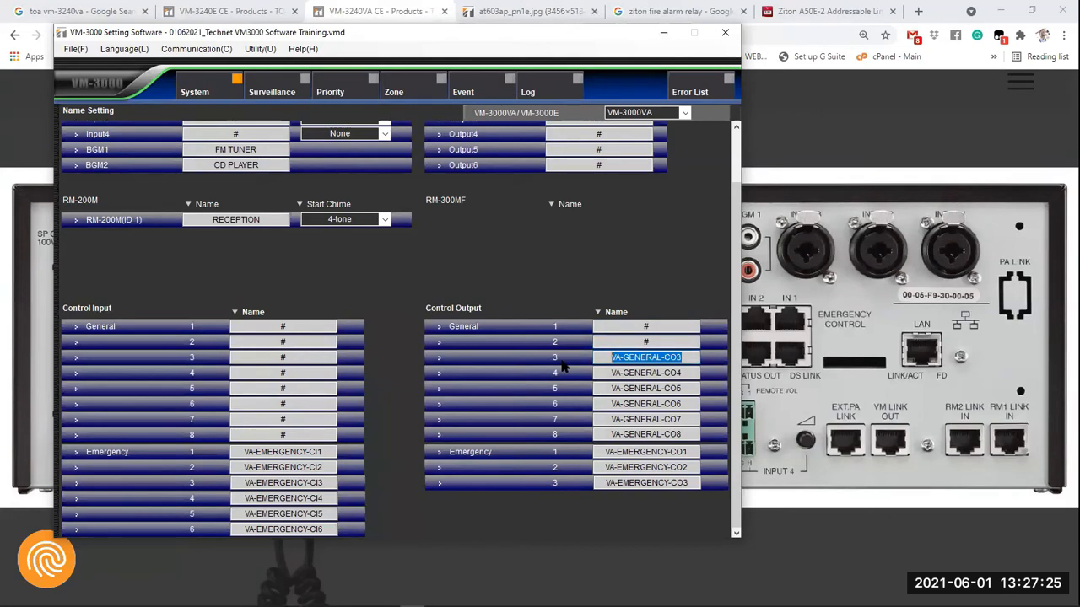
type("#")
left_click_drag(684, 373, 563, 377)
type("#")
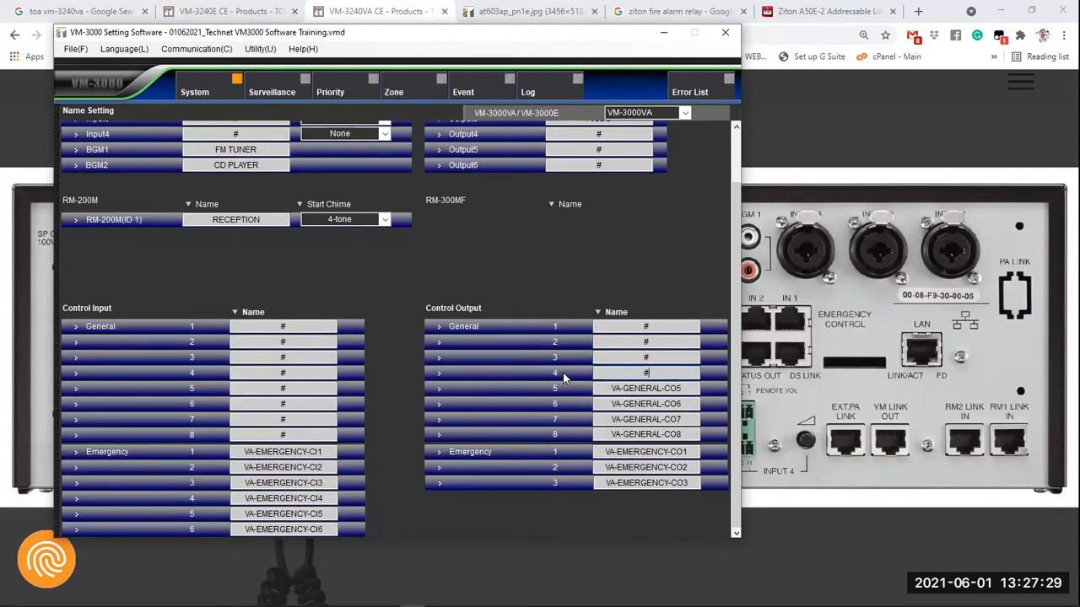
Name General control outputs 5 through 8 "#"
key("Return")
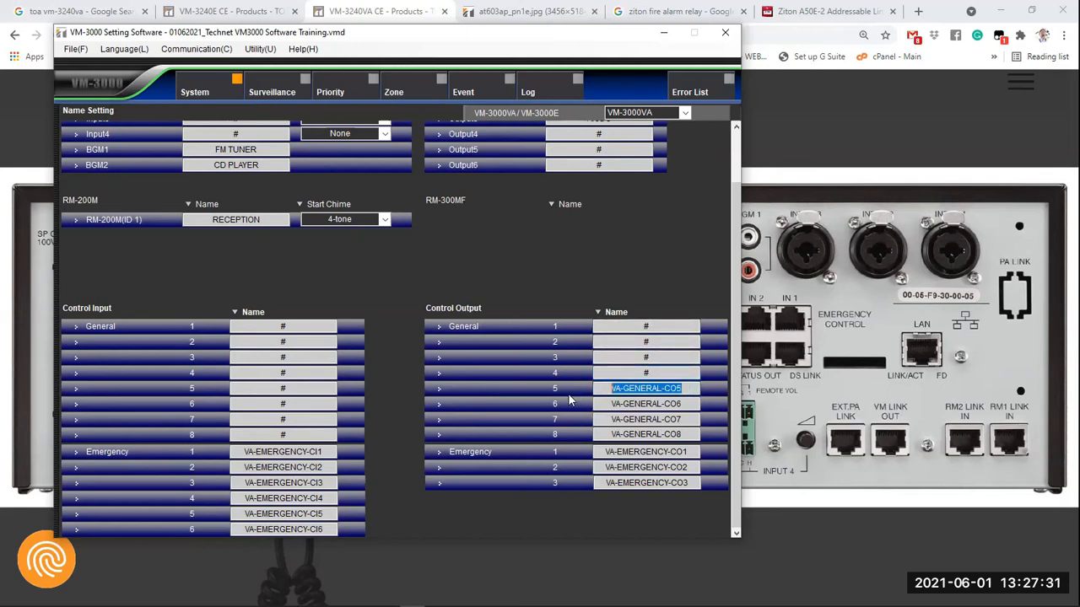
type("#")
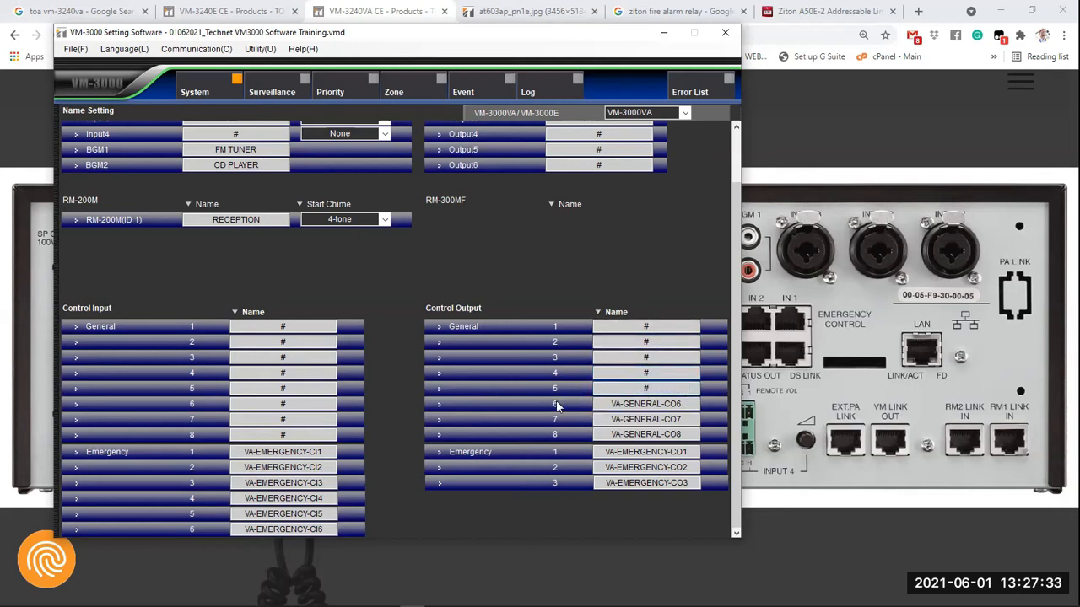
key("Return")
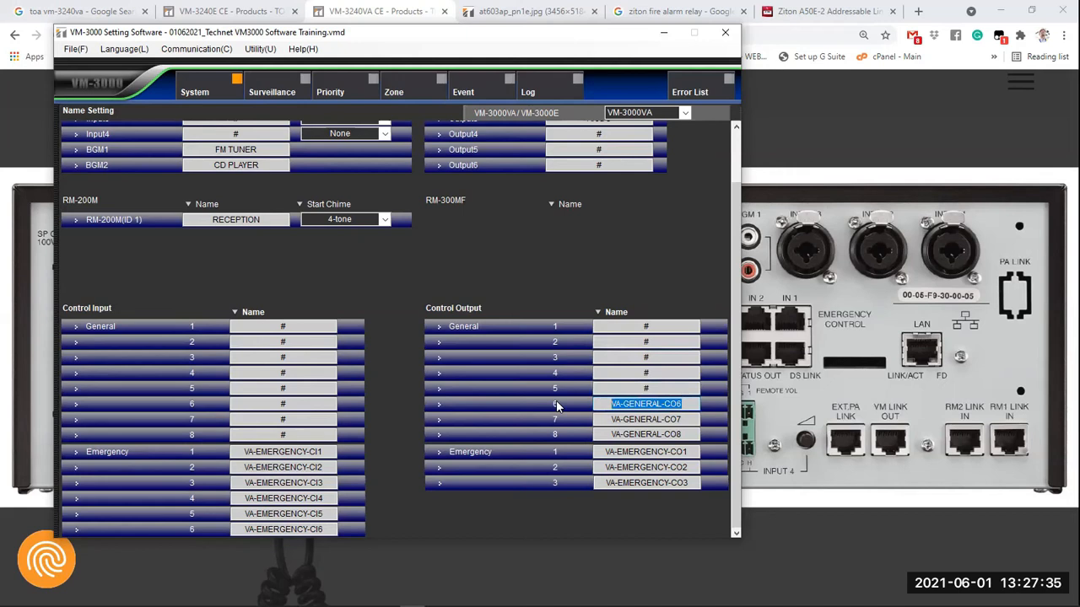
key("BackSpace")
key("ctrl+z")
key("BackSpace")
key("BackSpace")
key("BackSpace")
key("BackSpace")
key("BackSpace")
key("BackSpace")
key("BackSpace")
key("BackSpace")
key("BackSpace")
key("BackSpace")
key("BackSpace")
key("BackSpace")
key("BackSpace")
key("BackSpace")
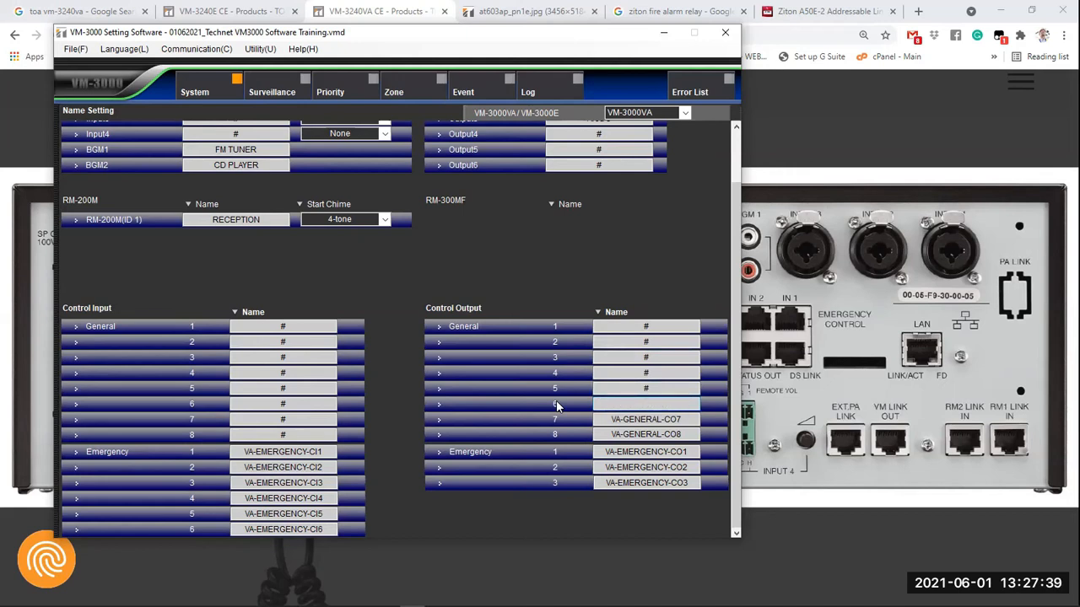
type("#")
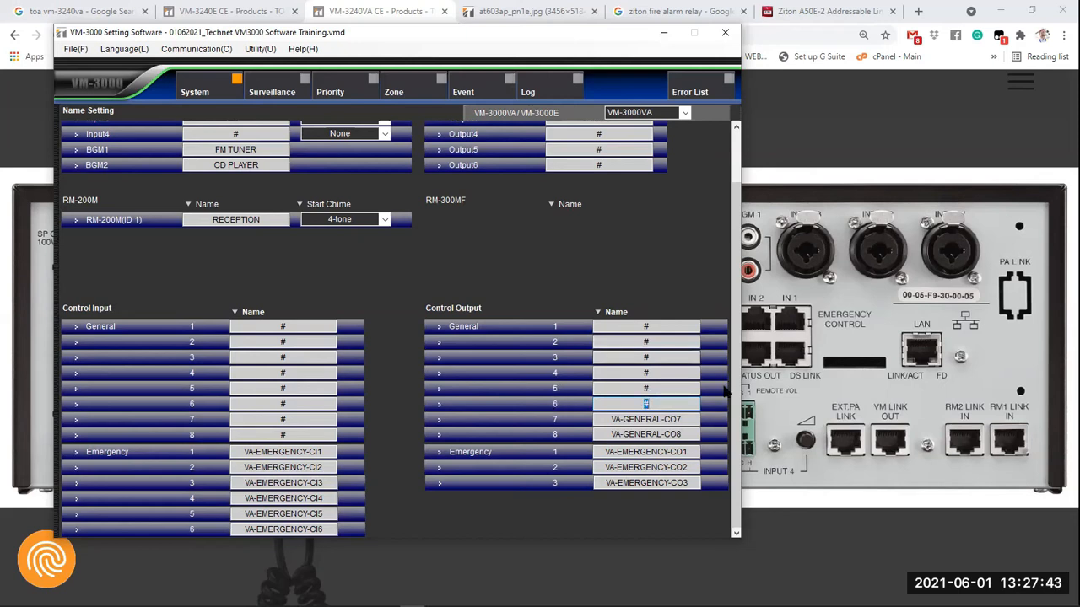
key("Tab")
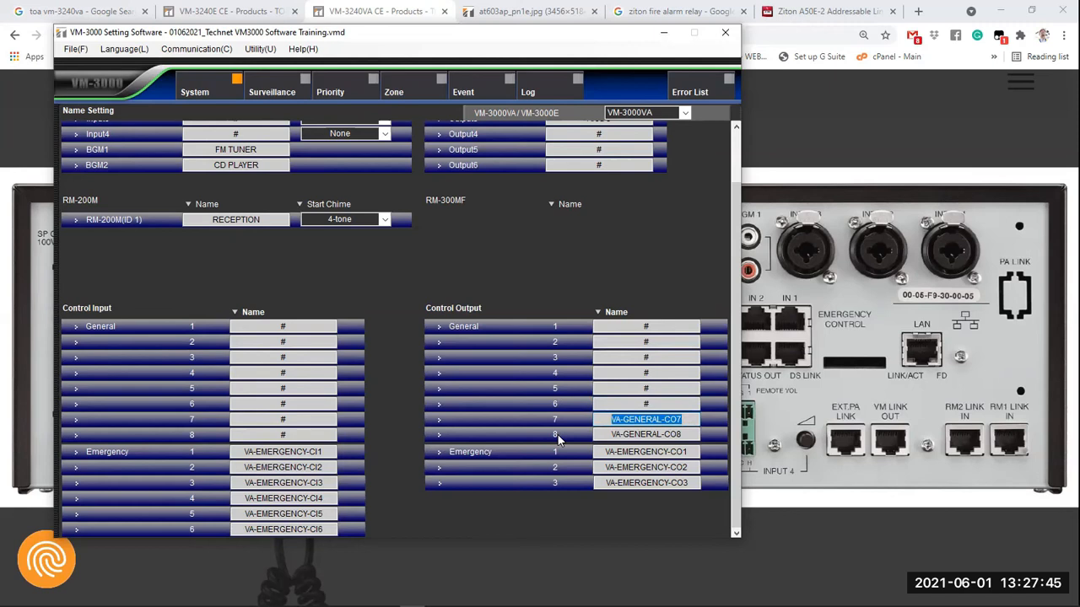
type("#")
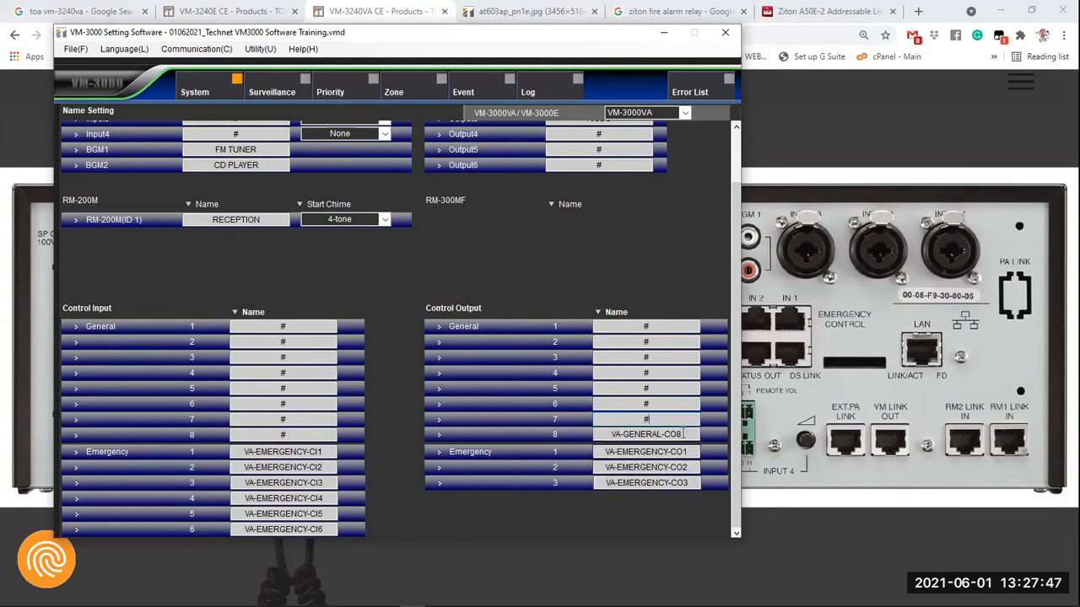
key("Tab")
type("#")
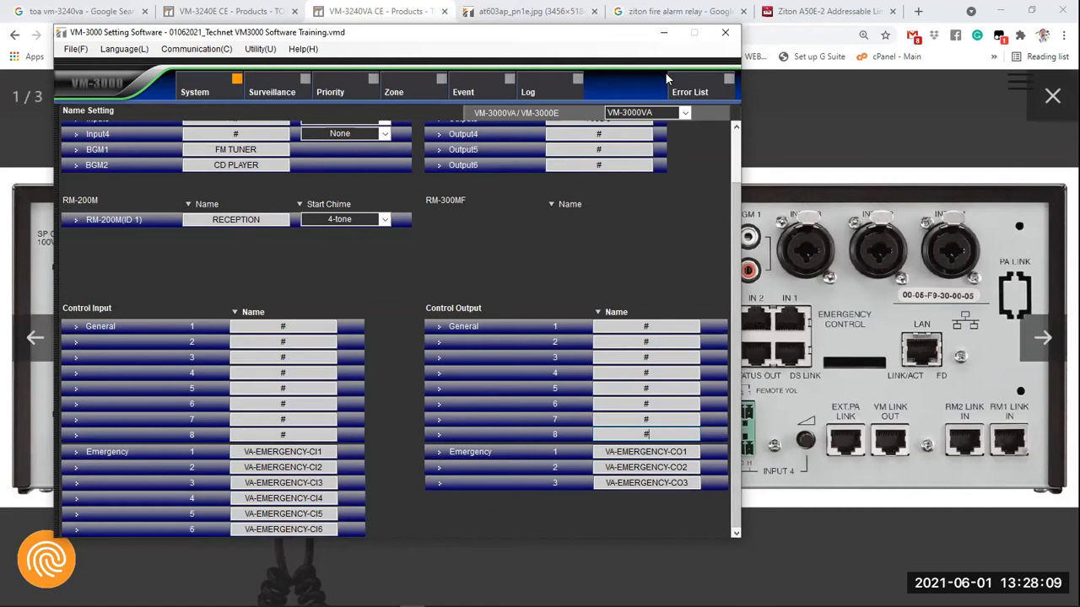
Name Emergency control inputs 1, 2 and 3 ALERT ALL, EVAC ALL and RESET respectively
left_click_drag(586, 35, 558, 31)
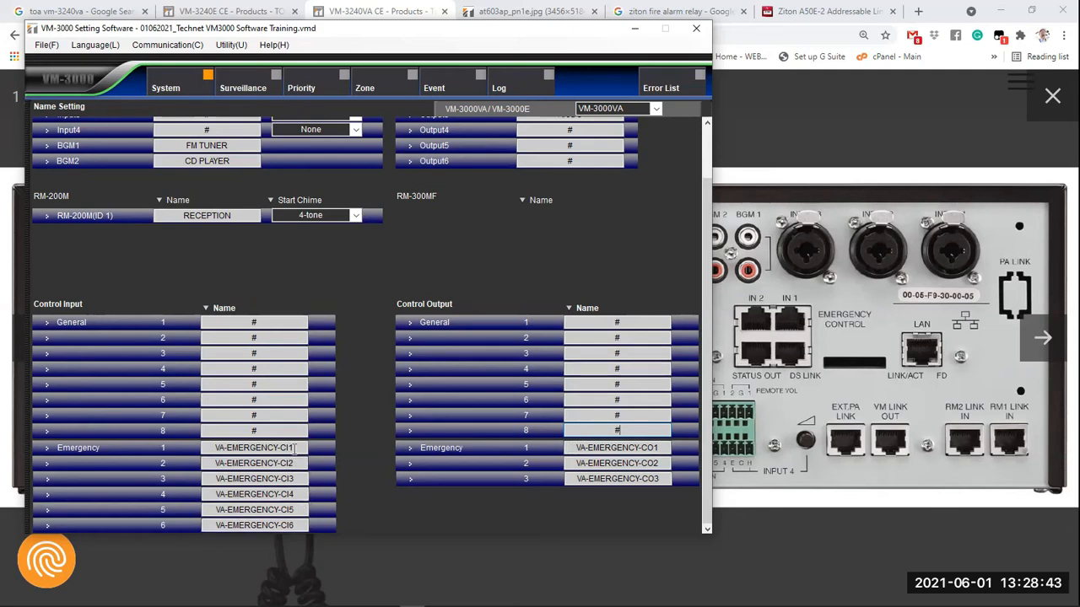
left_click_drag(292, 448, 204, 460)
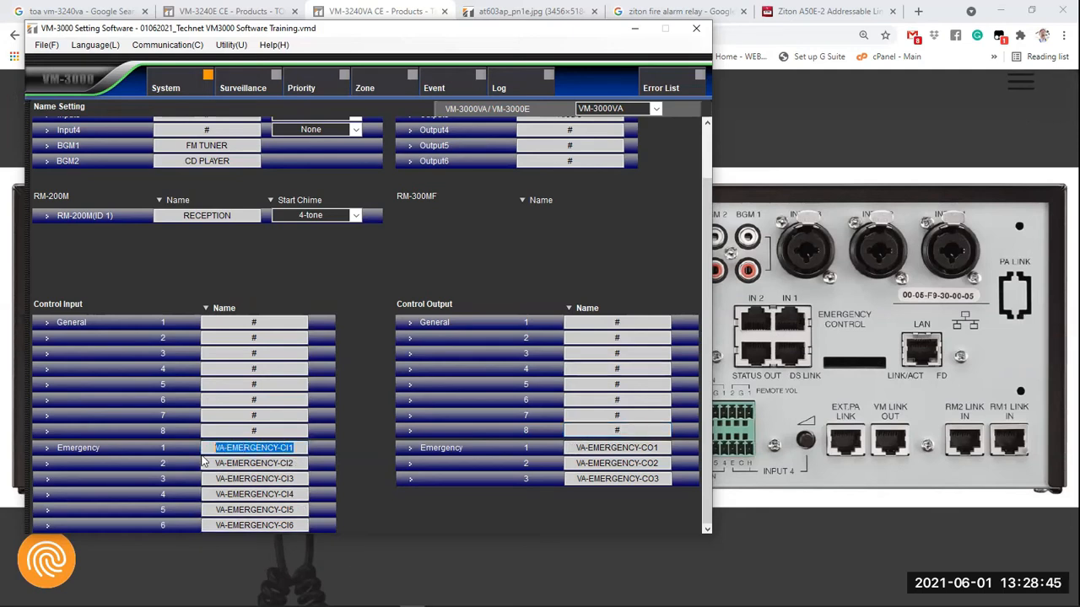
type("ALE")
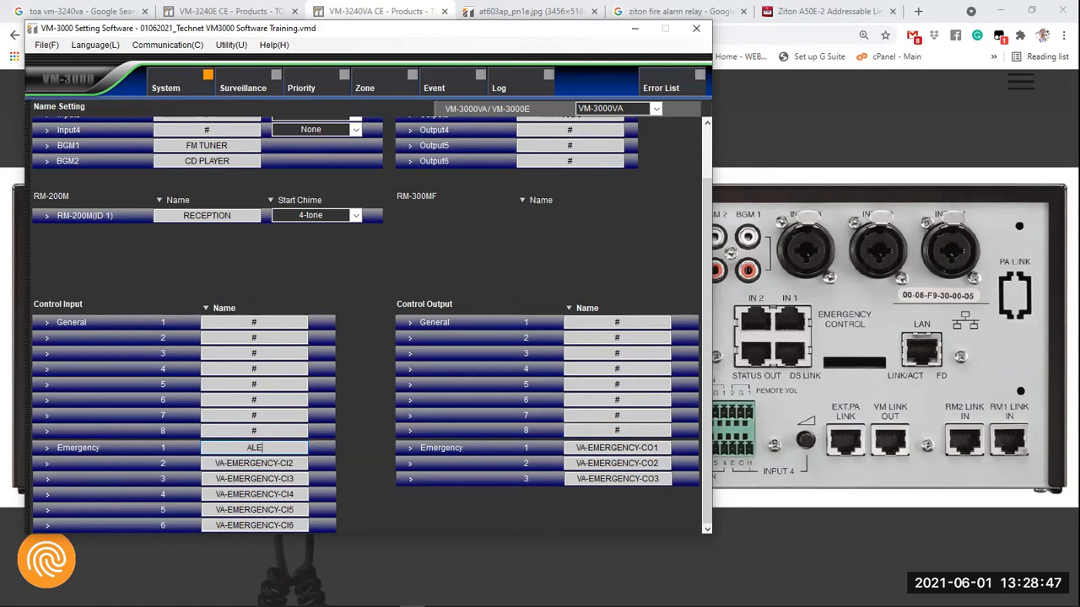
type("RT ALL")
left_click_drag(293, 463, 212, 464)
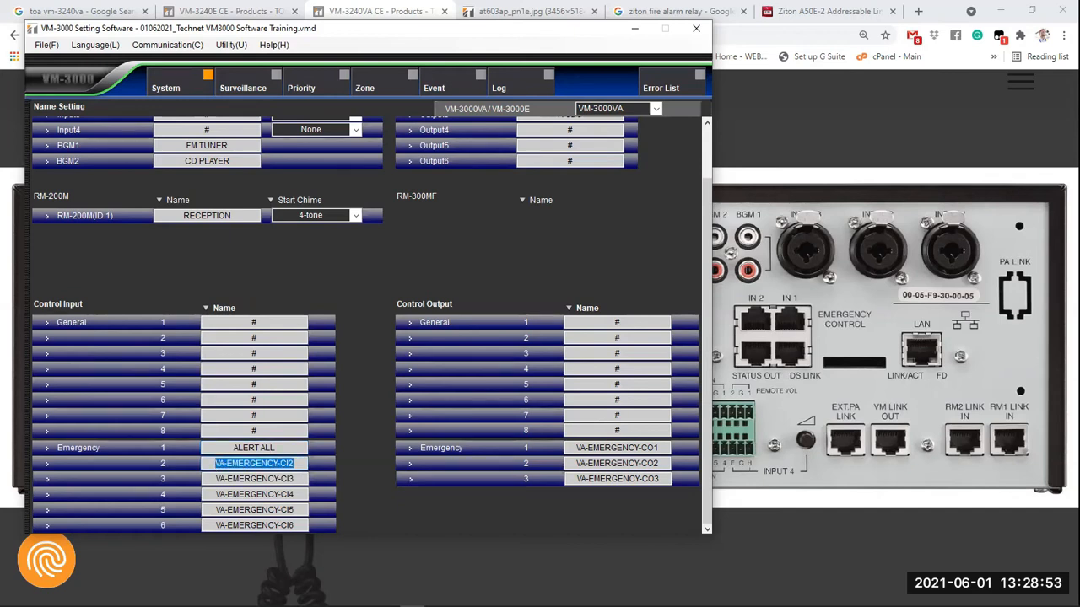
type("EE")
type("VAC AL")
type("L")
left_click_drag(304, 478, 212, 478)
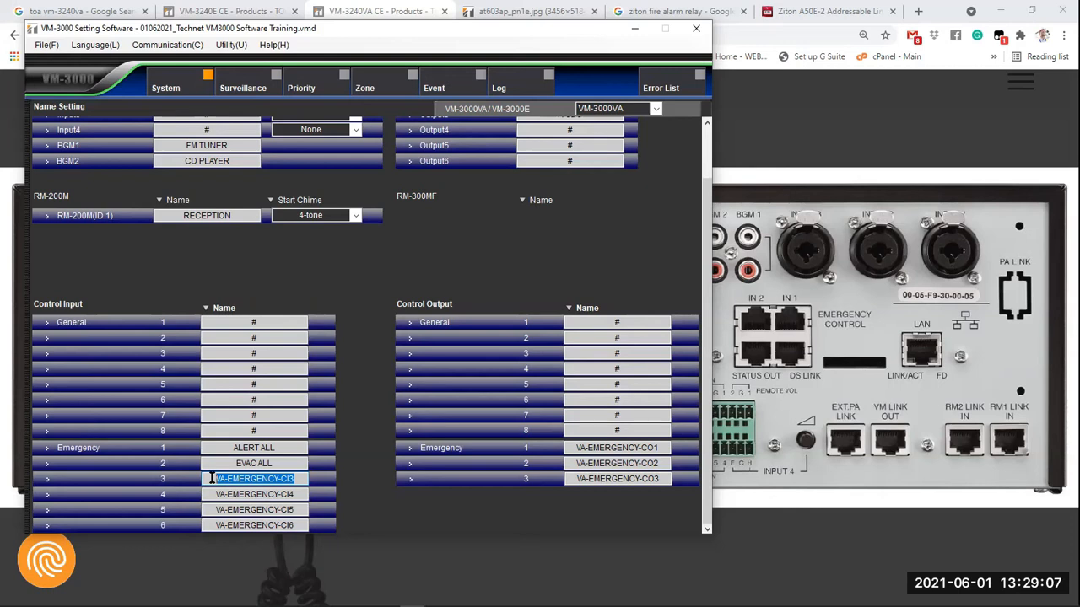
type("RESET")
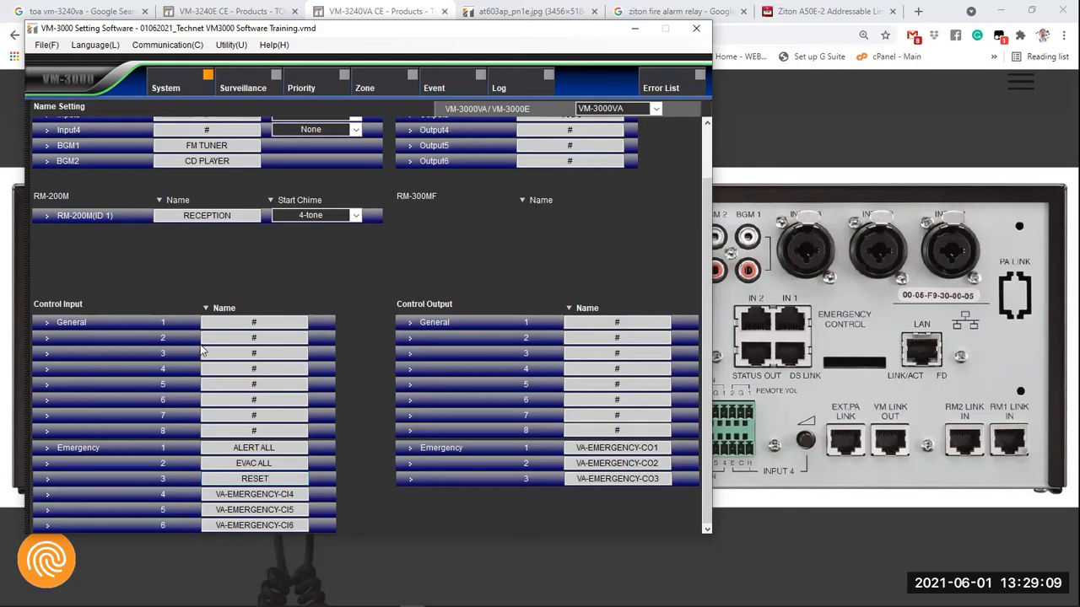
Name Emergency control inputs 4, 5 and 6 "#"
double_click(216, 495)
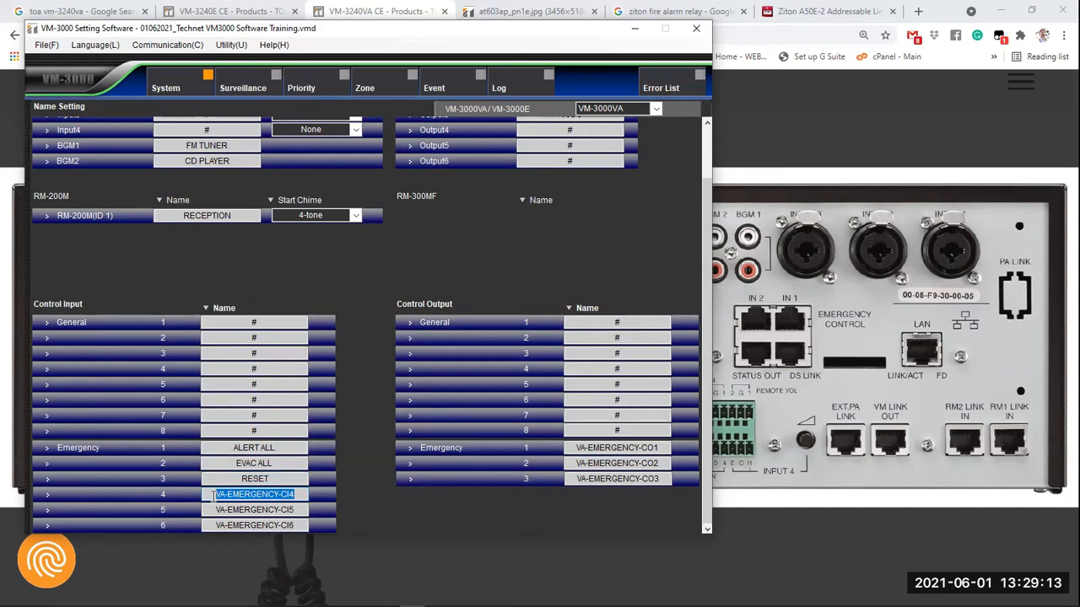
type("#")
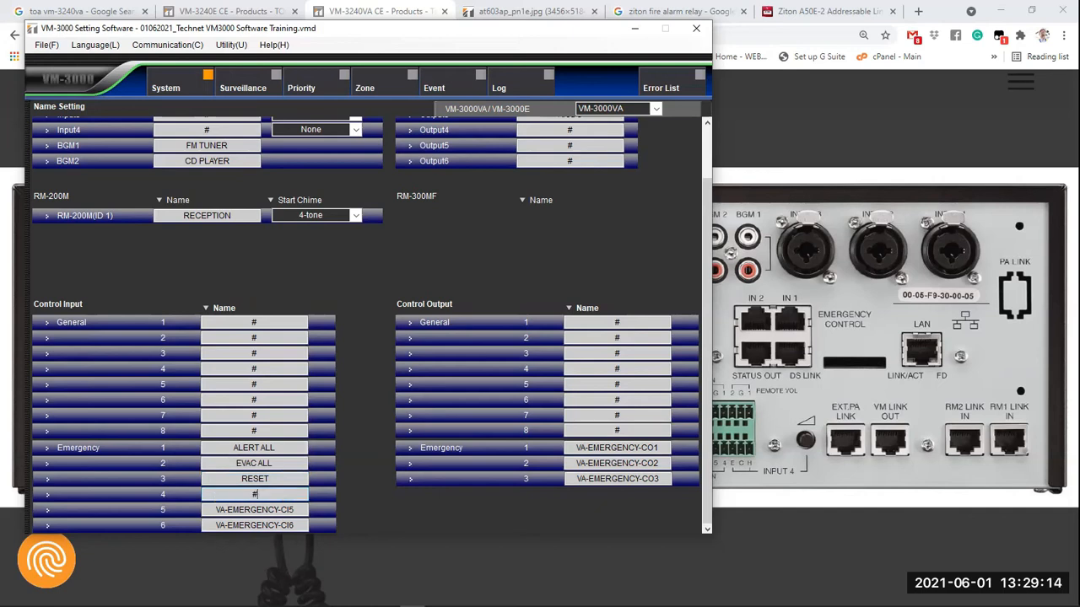
double_click(295, 510)
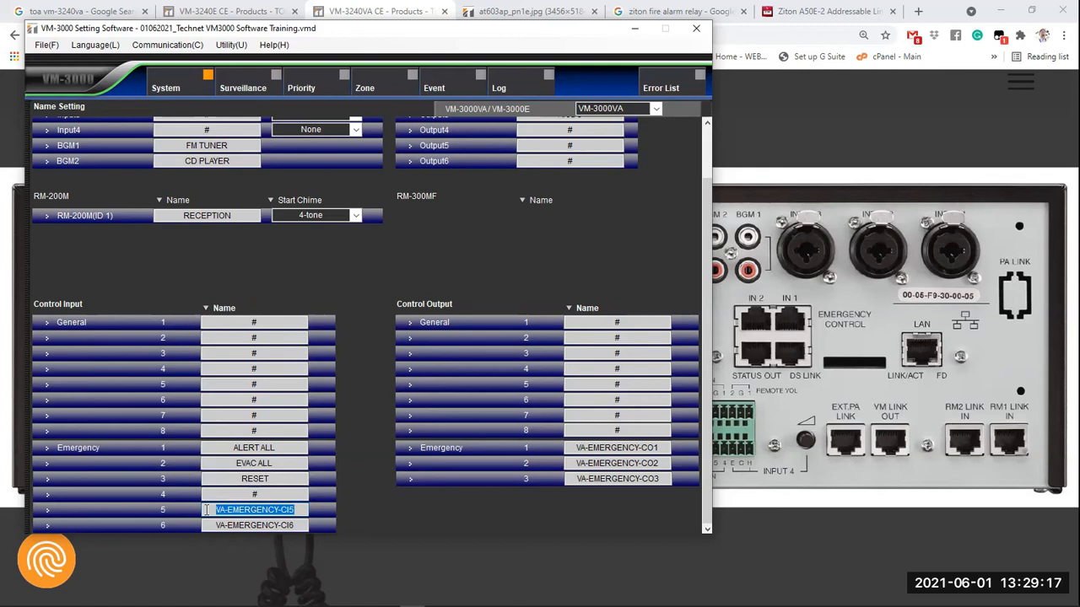
type("#")
double_click(284, 525)
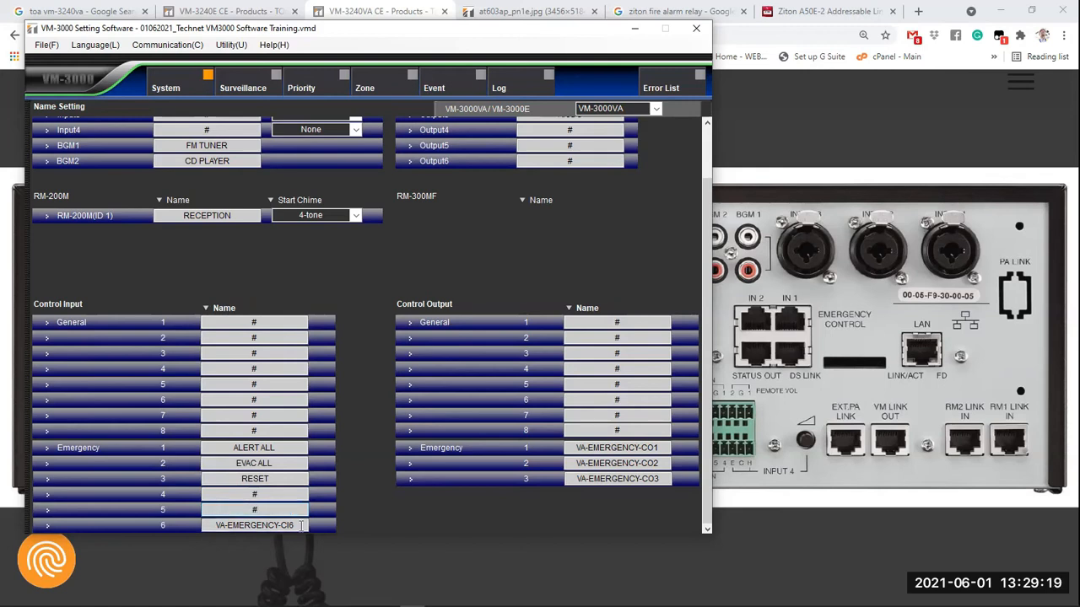
type("#")
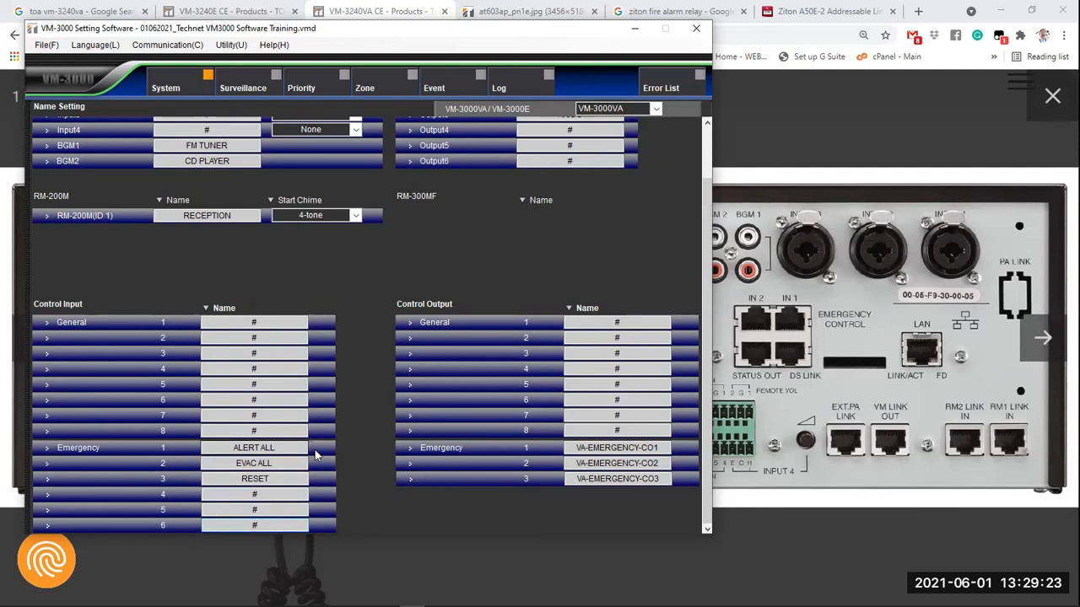
key("alt+Tab")
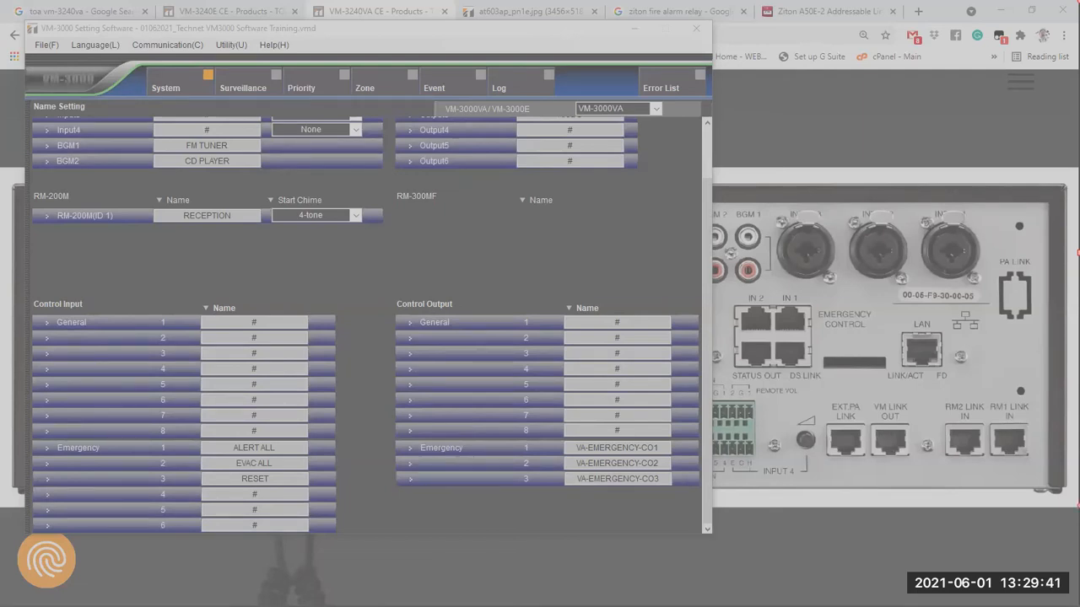
key("Escape")
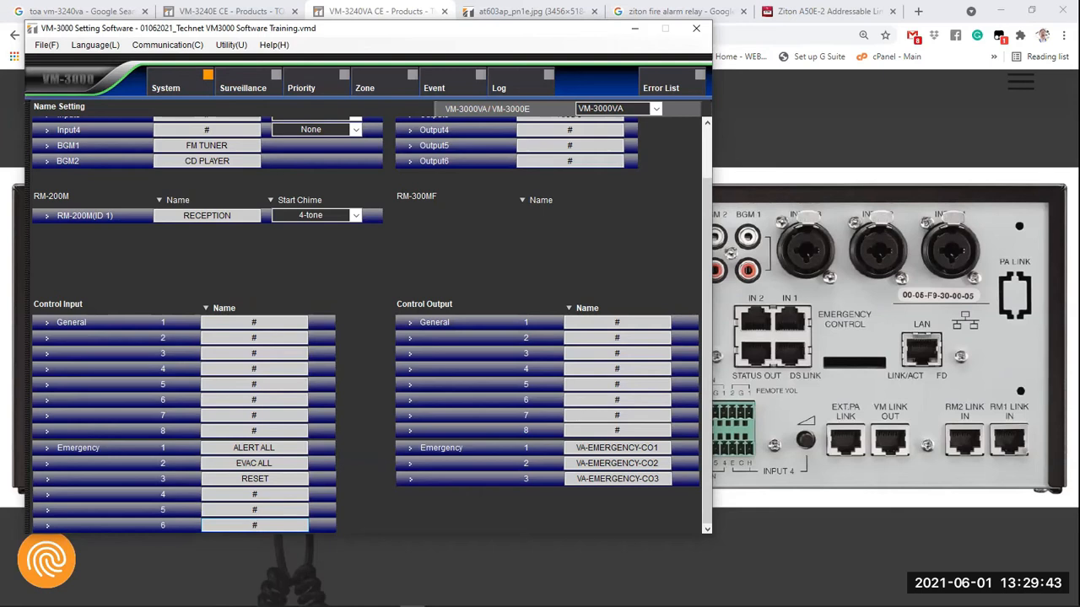
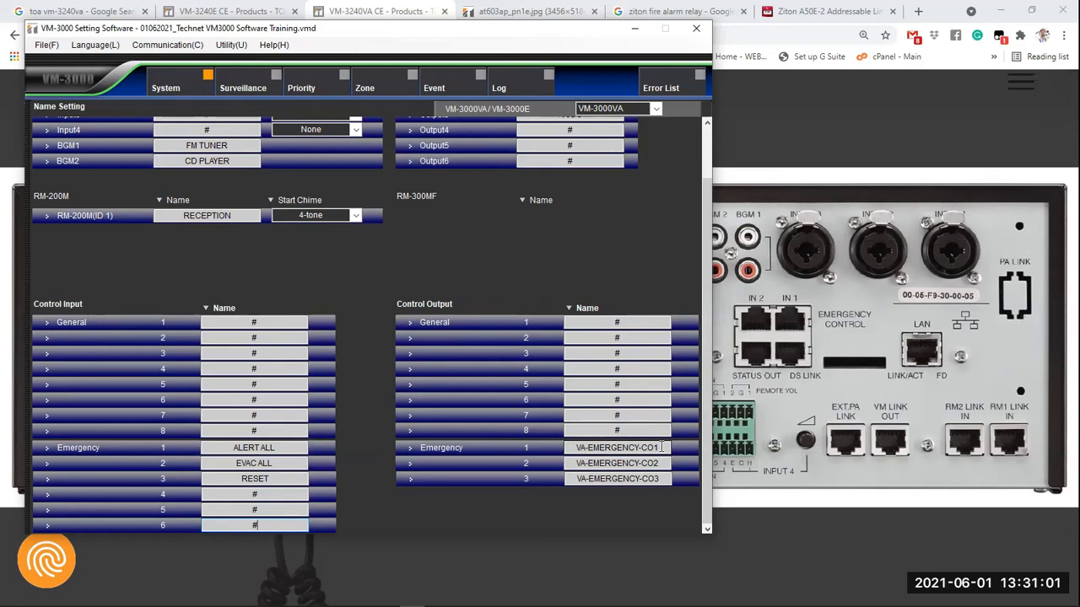
Name Emergency control output 1 STROBES
left_click_drag(663, 448, 574, 445)
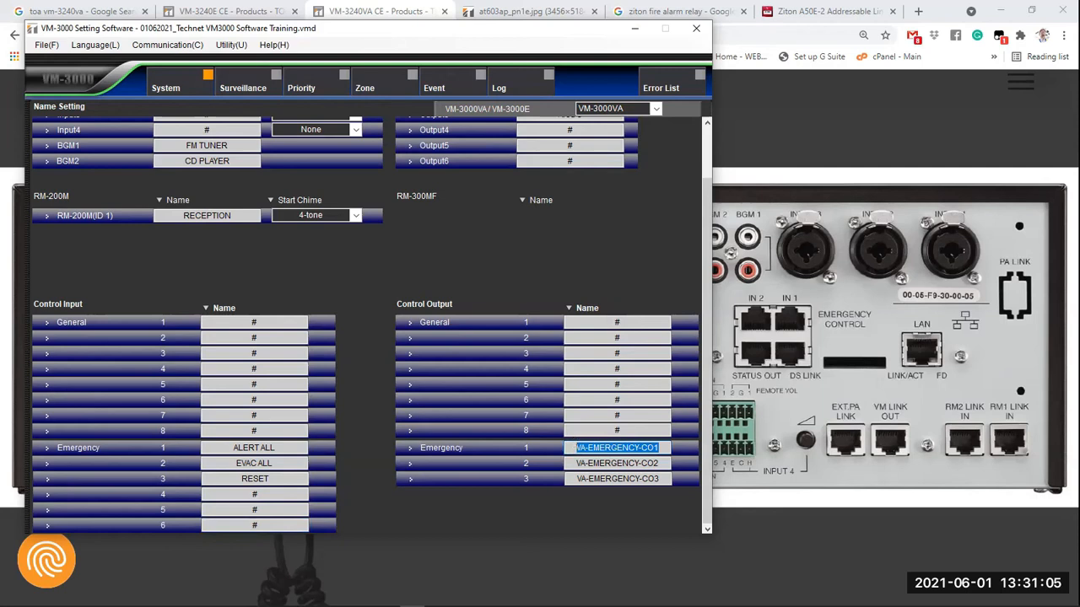
type("STROBES")
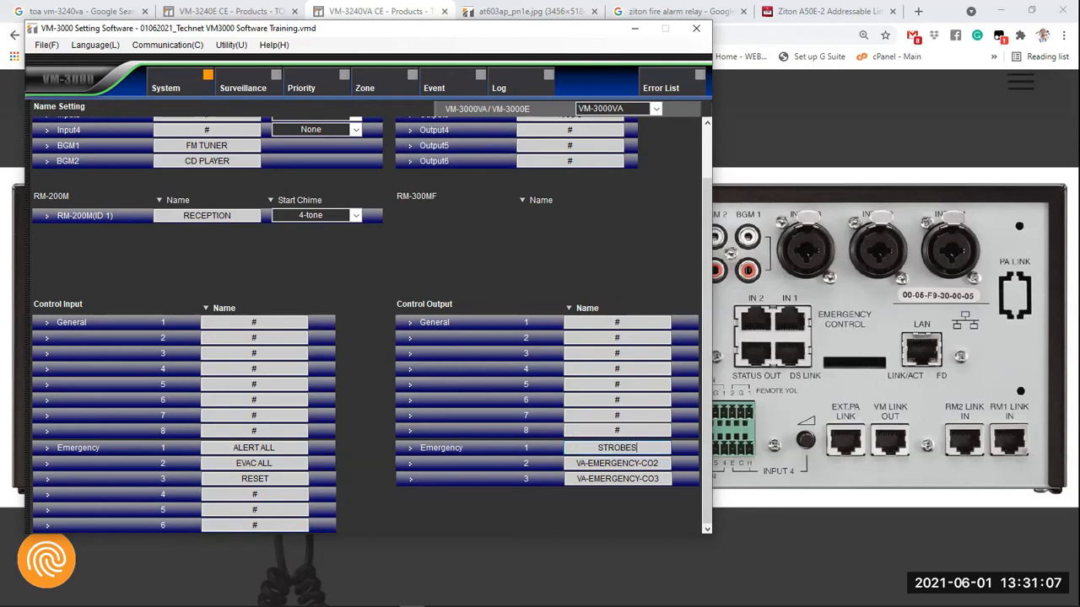
Name Emergency control outputs 2 and 3 "#", and rename Emergency control output 1 "#" as well
left_click_drag(663, 466, 537, 472)
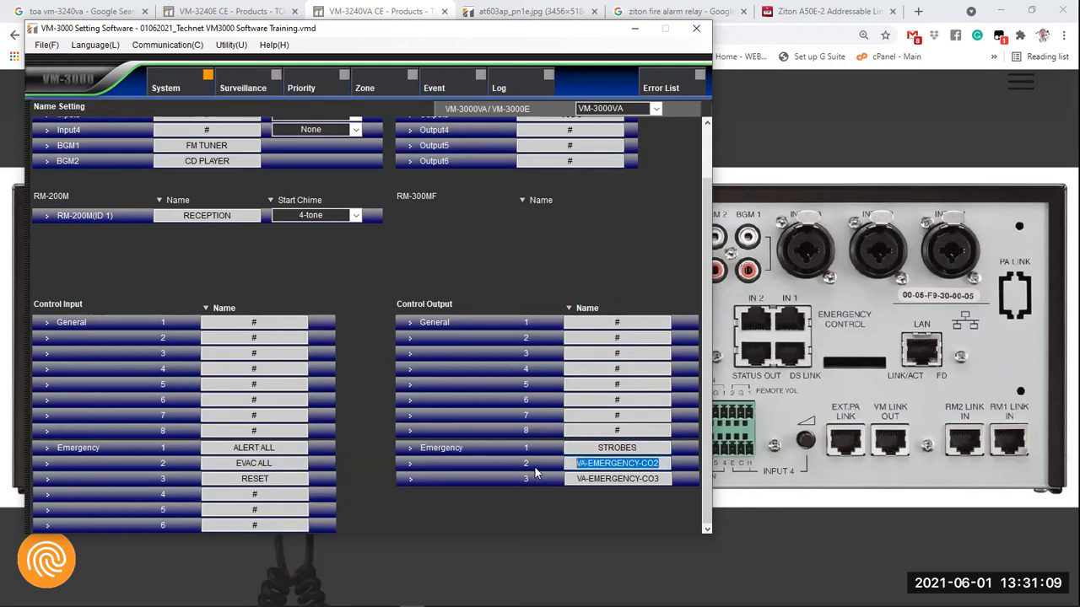
type("#")
left_click_drag(663, 478, 523, 487)
key("BackSpace")
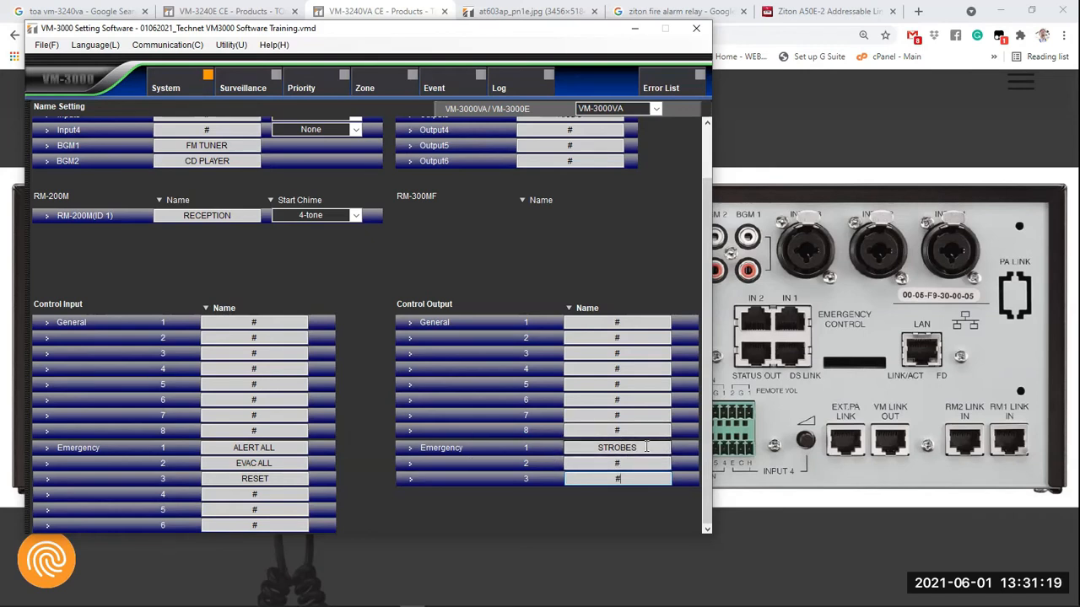
double_click(609, 448)
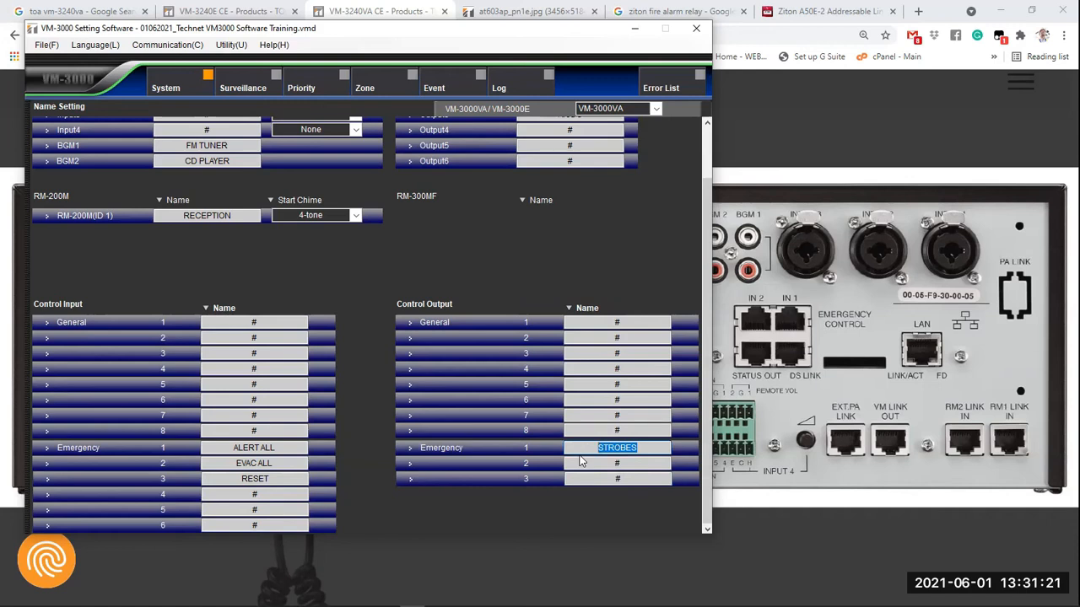
type("#")
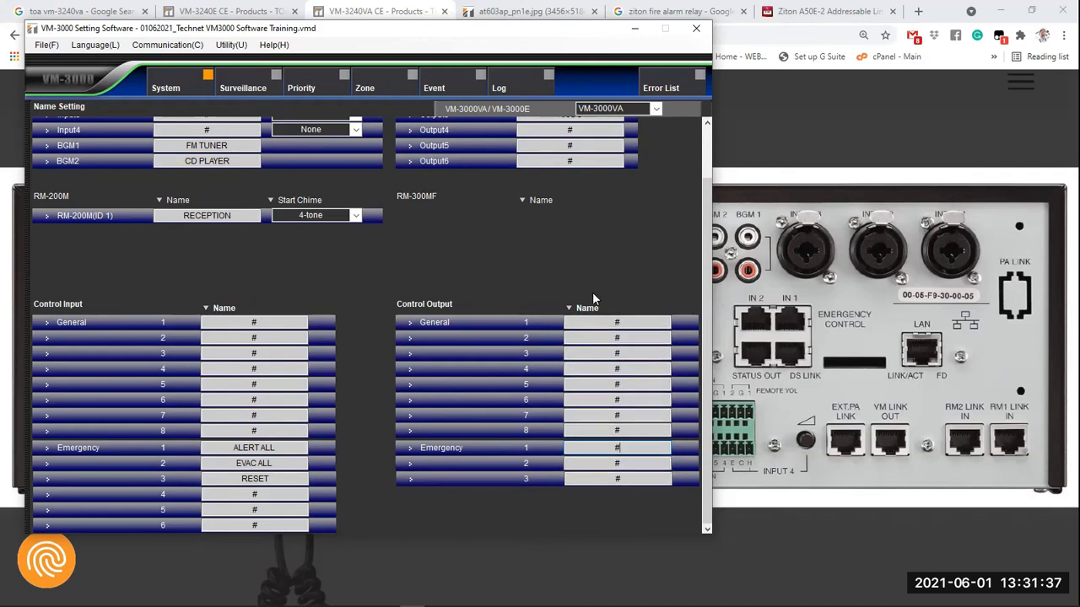
scroll(590, 301, "up", 2)
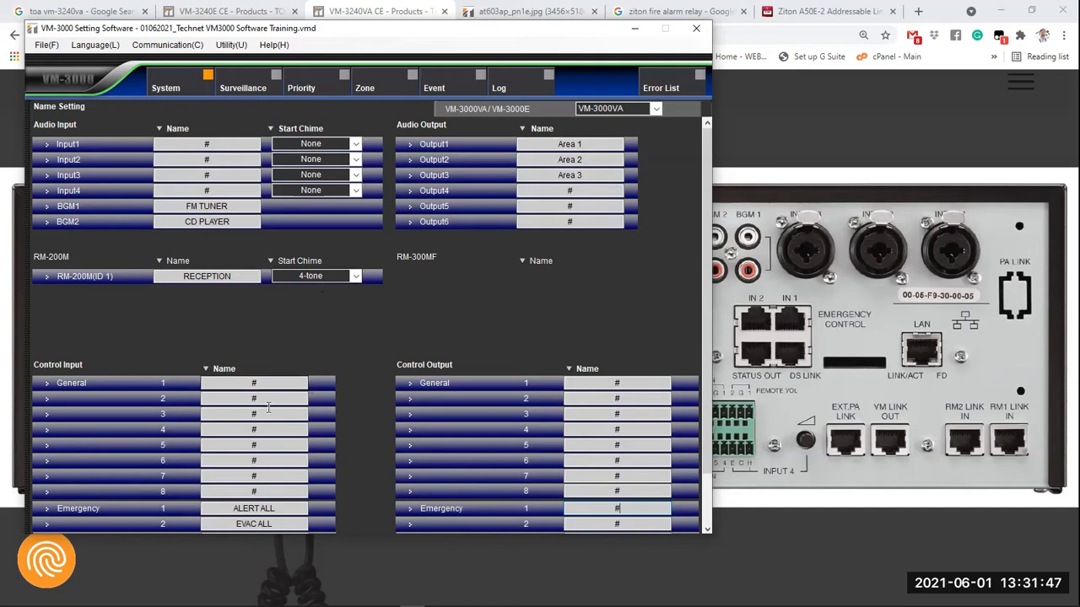
scroll(247, 451, "down", 1)
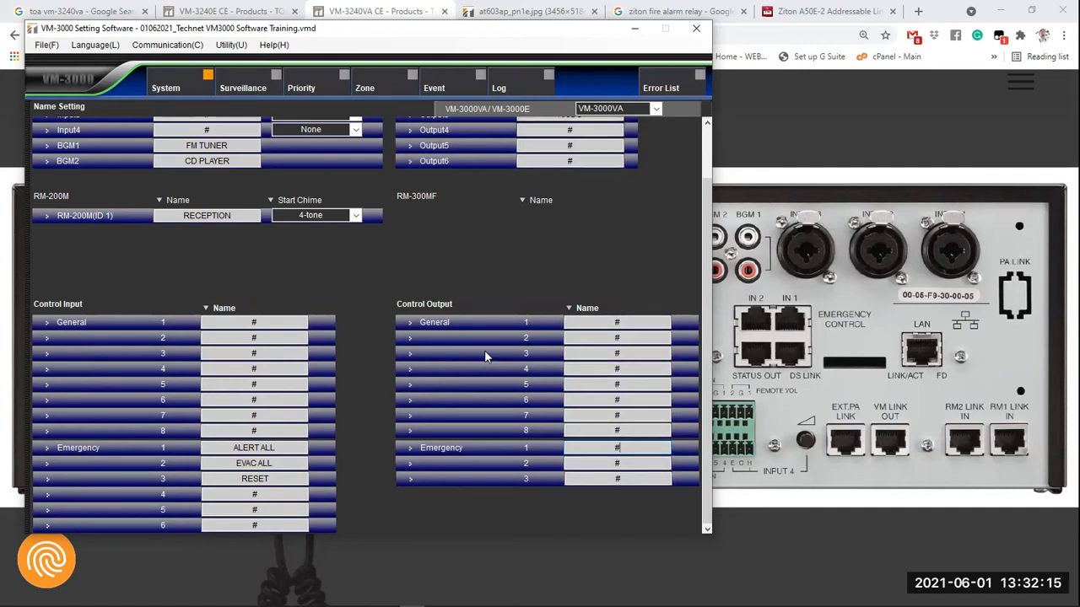
scroll(483, 358, "up", 3)
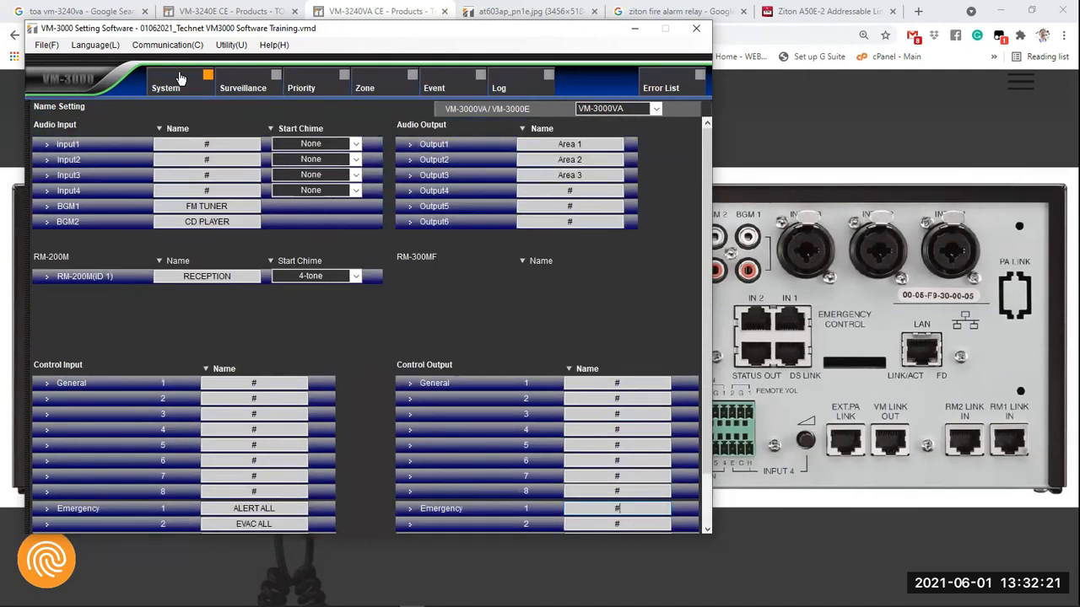
In the Surveillance settings, name surveillance group 1 RM FAULTS and enable its General RM M1 item
left_click(242, 85)
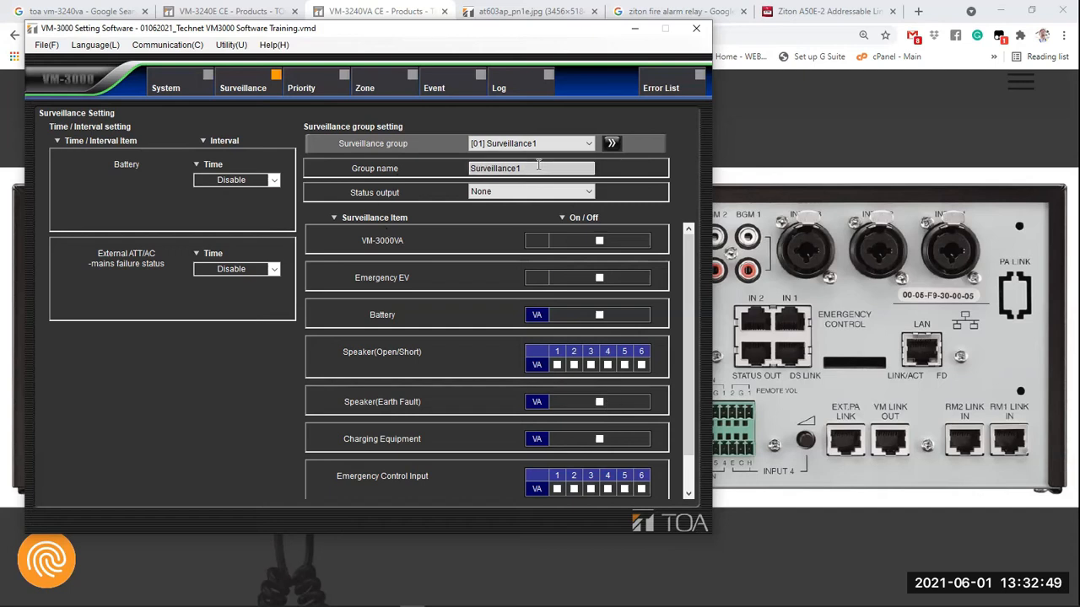
left_click_drag(538, 165, 469, 172)
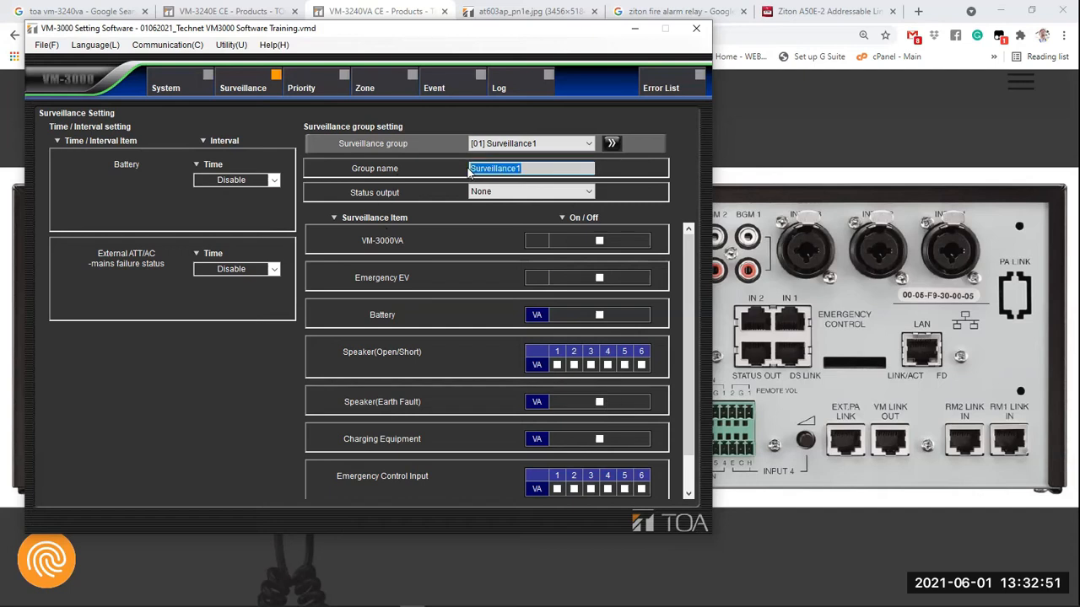
type("RM FAULTS")
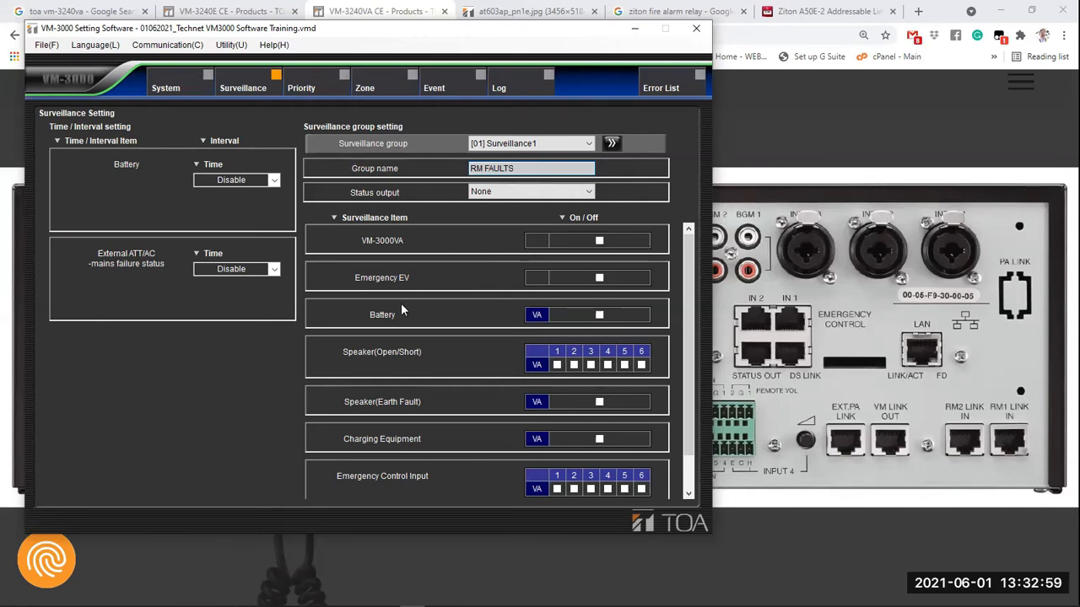
scroll(402, 414, "down", 2)
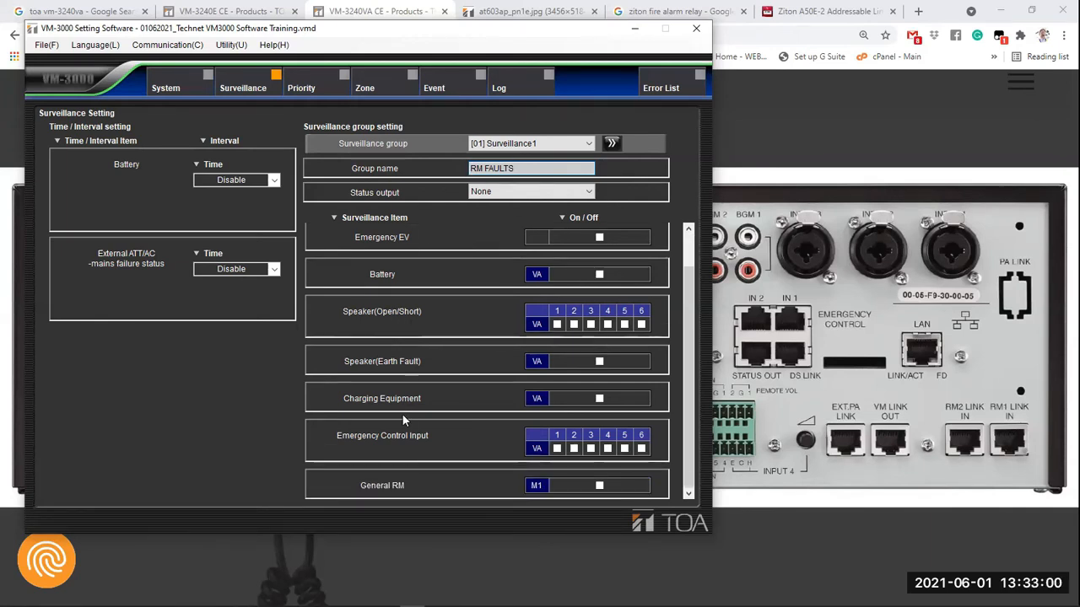
left_click(599, 486)
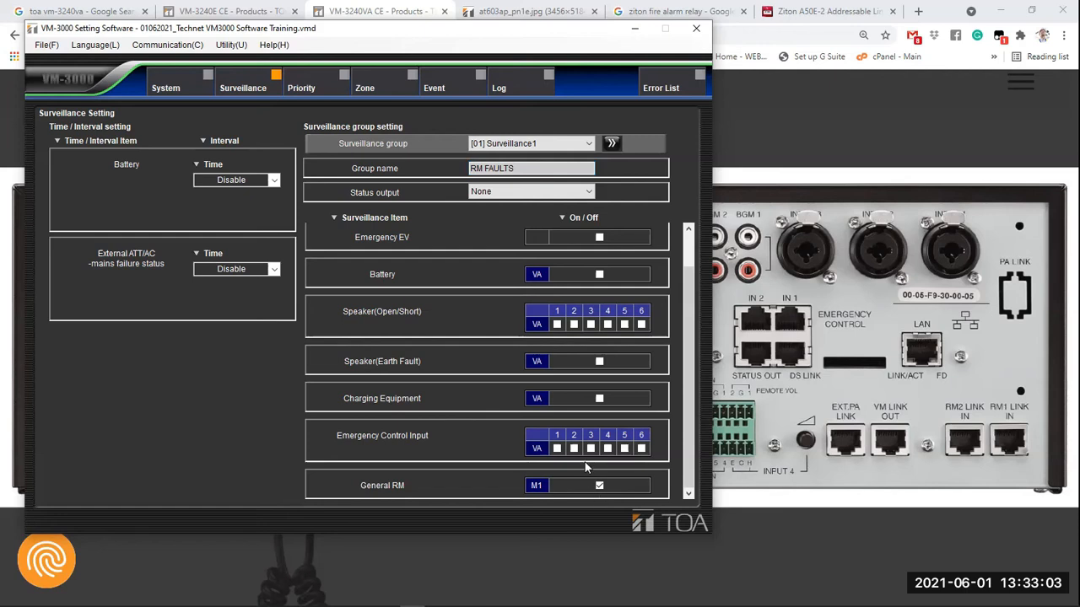
Switch to the browser, examine the VM-3240VA front panel photo and its fault indicators, and return to the VM-3000 Setting Software
scroll(588, 465, "up", 1)
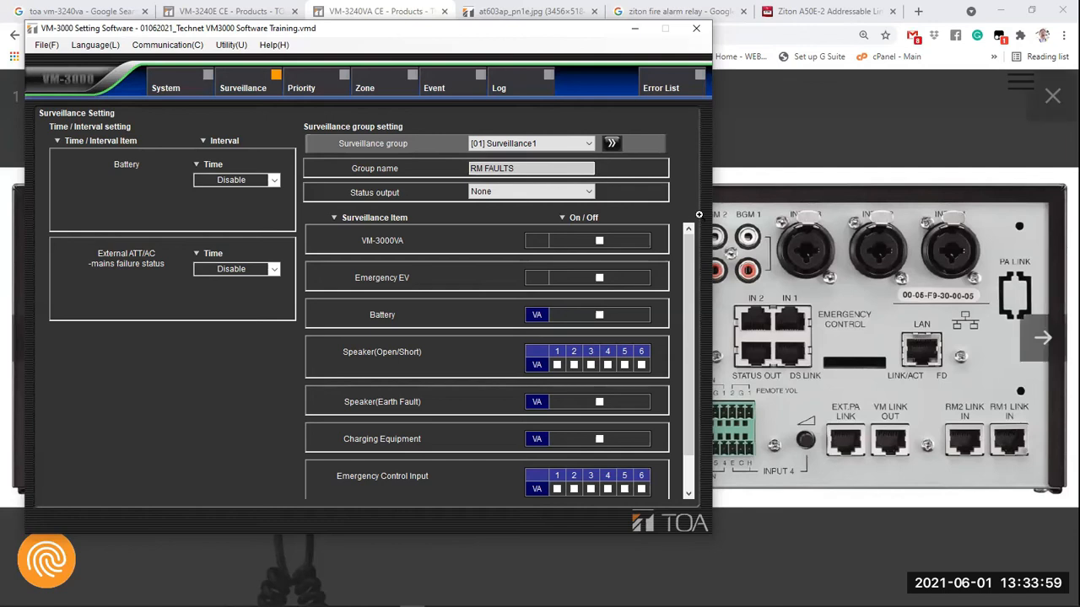
left_click(1044, 338)
left_click(1044, 338)
left_click(448, 237)
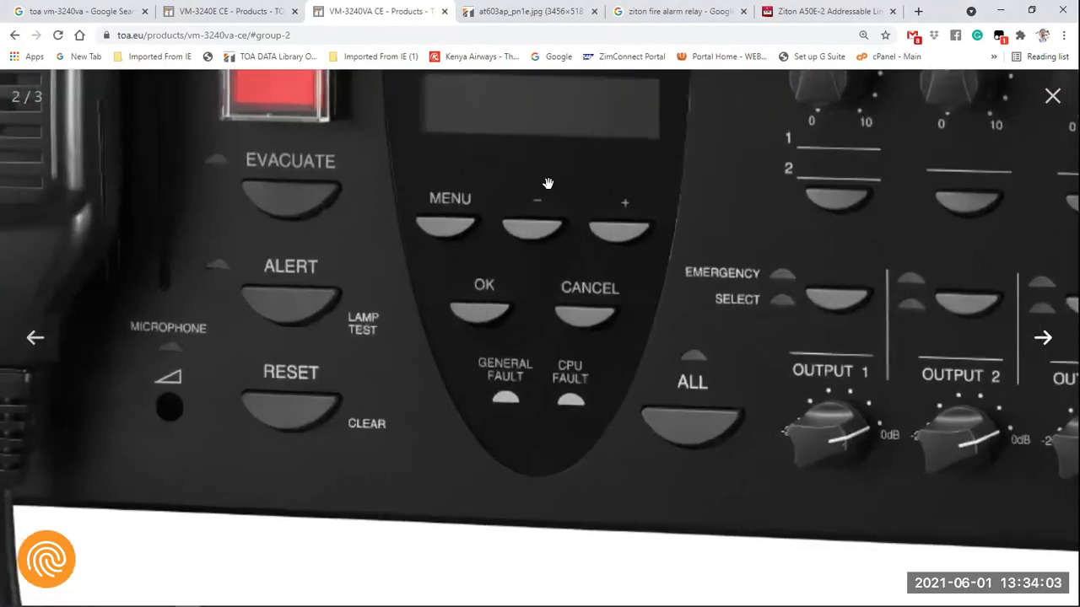
key("Right")
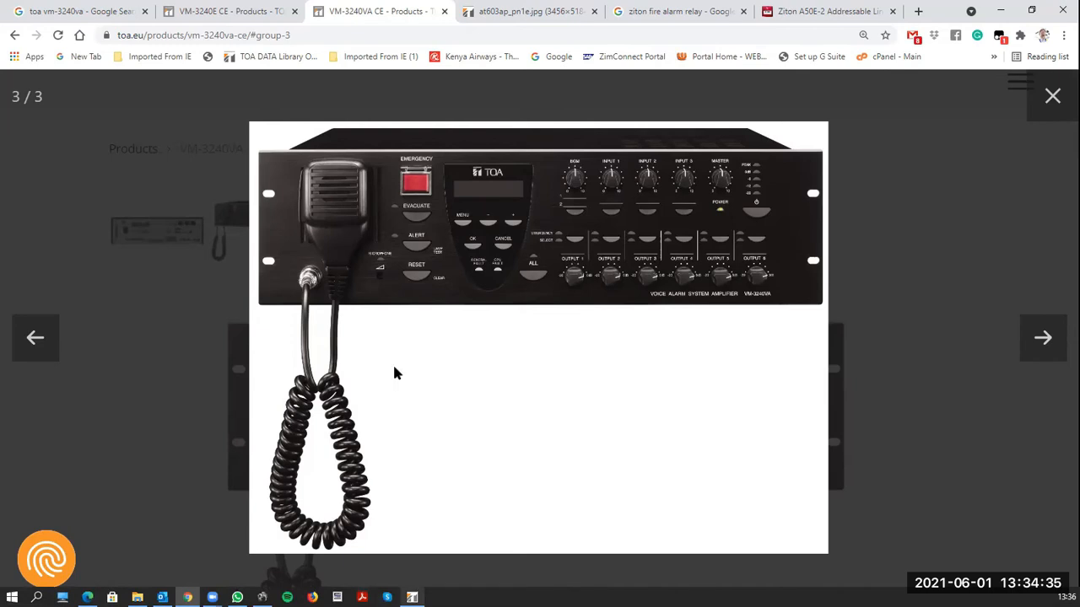
left_click(411, 597)
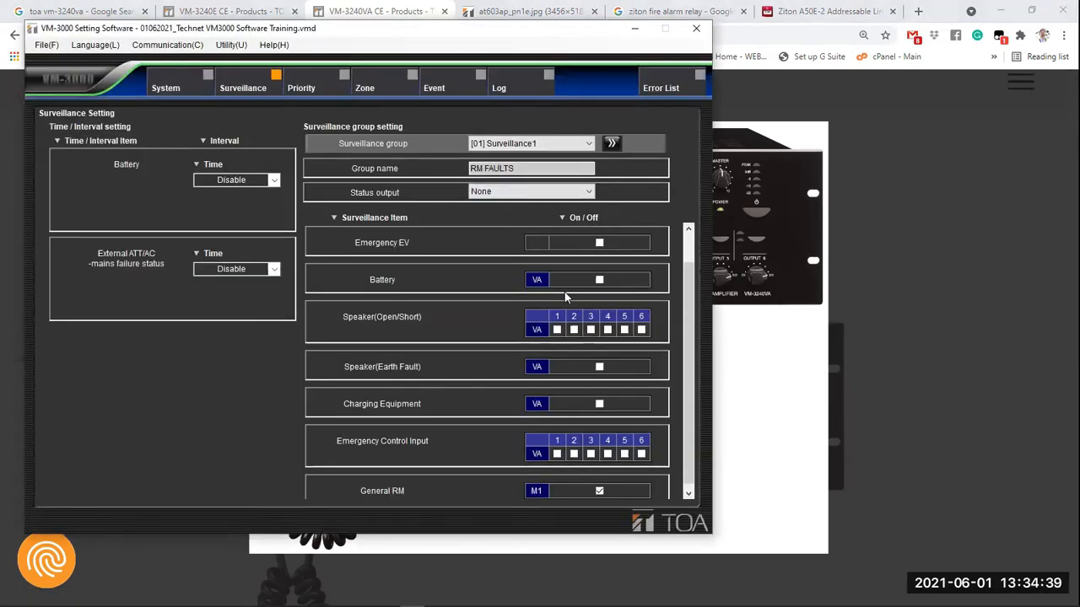
Name surveillance group 2 EV and enable its Emergency EV item
left_click(612, 144)
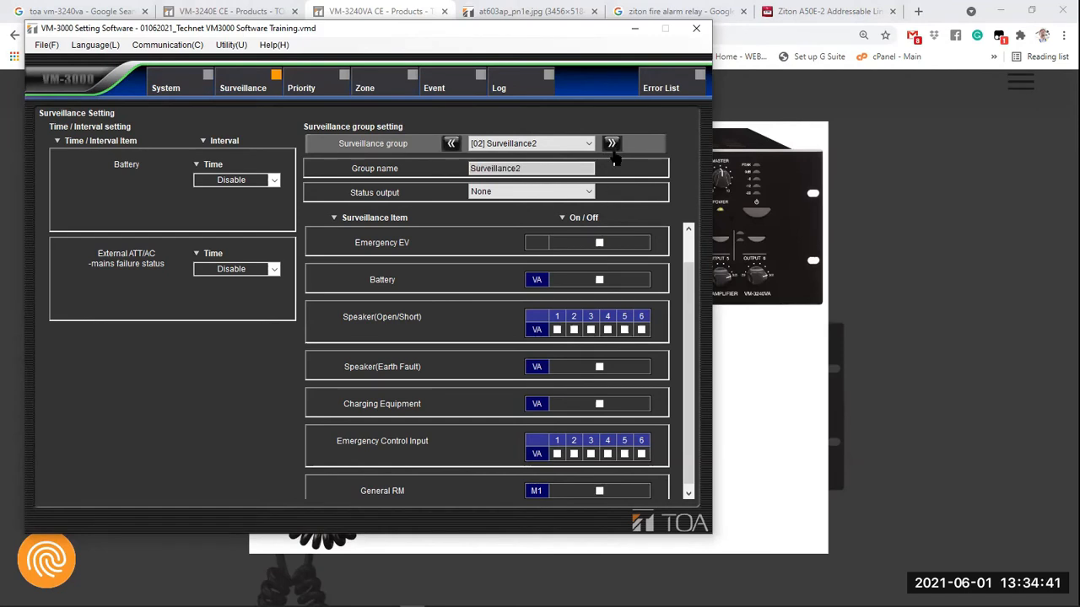
left_click_drag(576, 169, 449, 172)
type("EV")
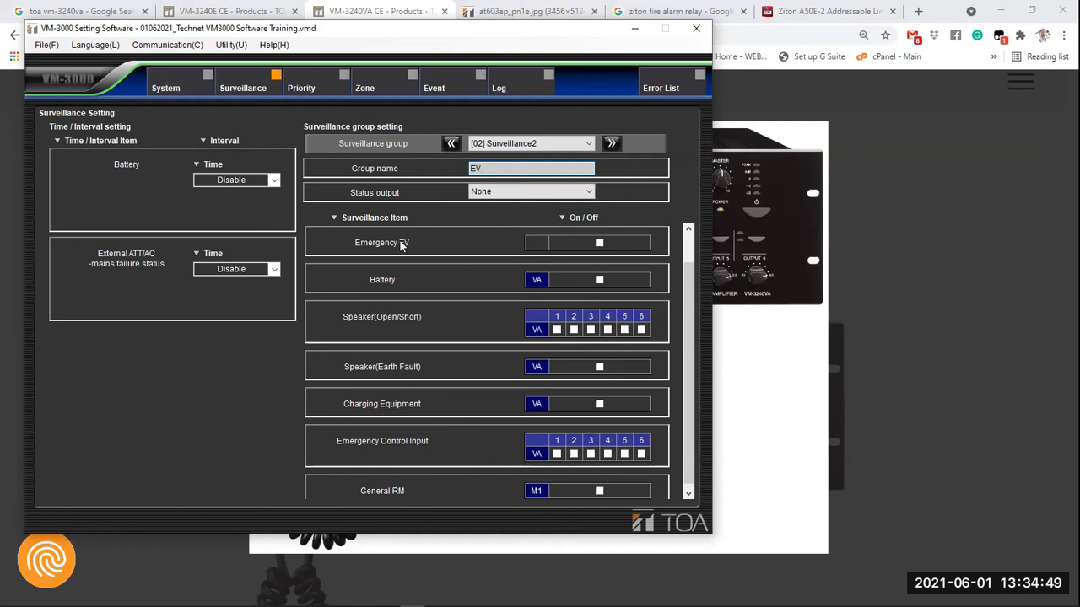
left_click(598, 243)
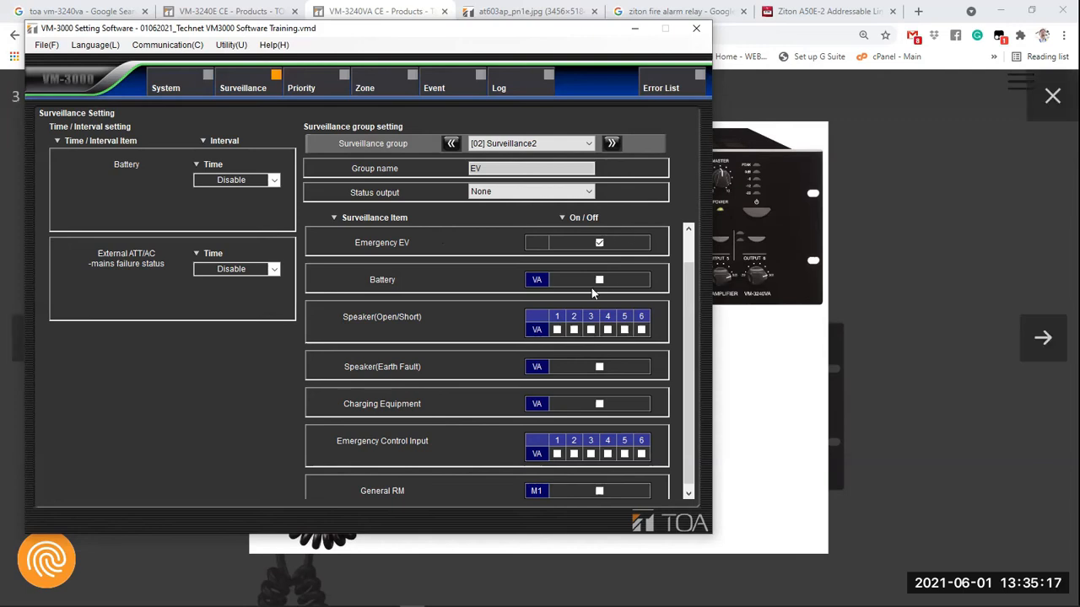
Name surveillance group 3 SPK 1 and enable Speaker (Open/Short) for output 1 and Speaker (Earth Fault)
left_click(611, 143)
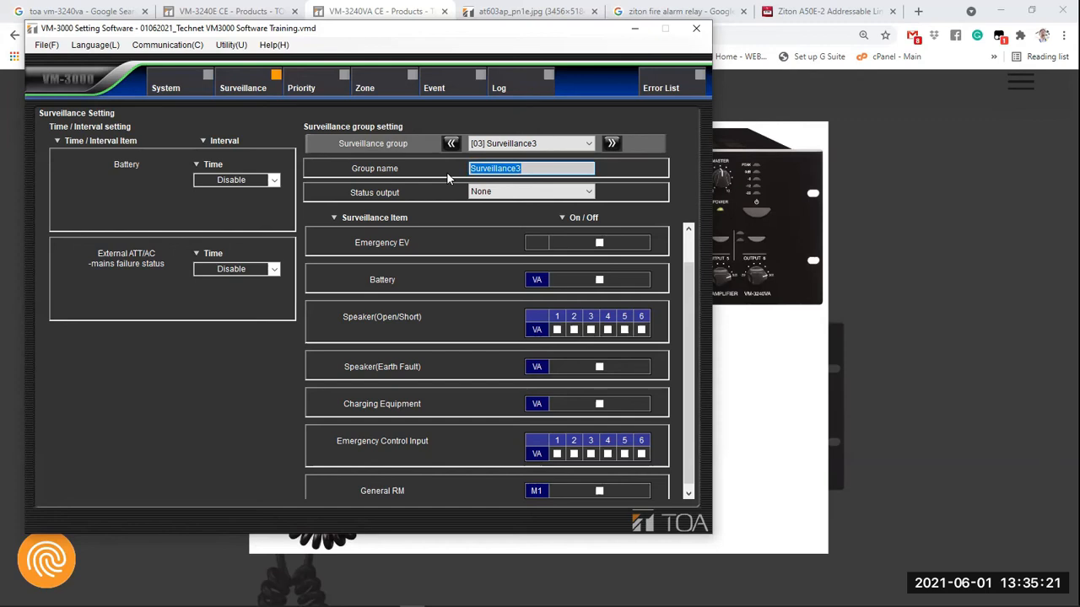
type("SPK 1")
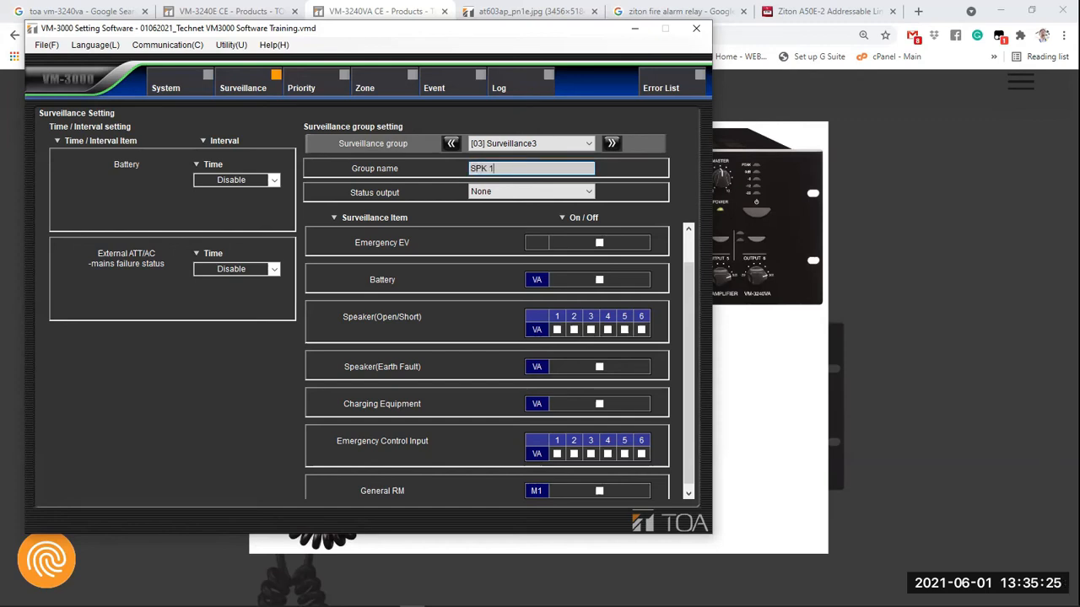
left_click(556, 331)
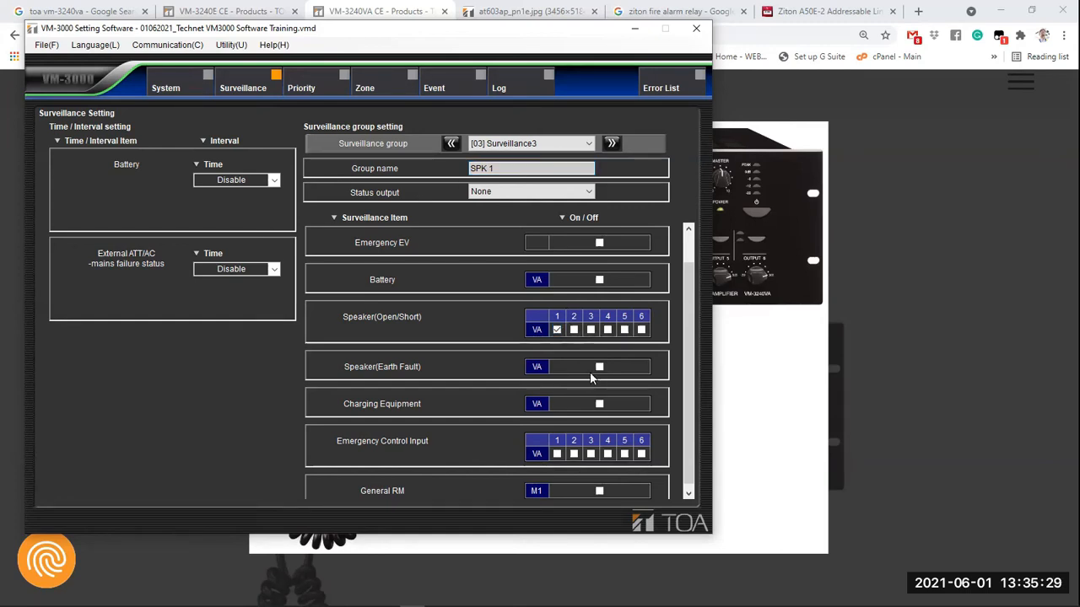
left_click(598, 368)
left_click(556, 329)
left_click(458, 168)
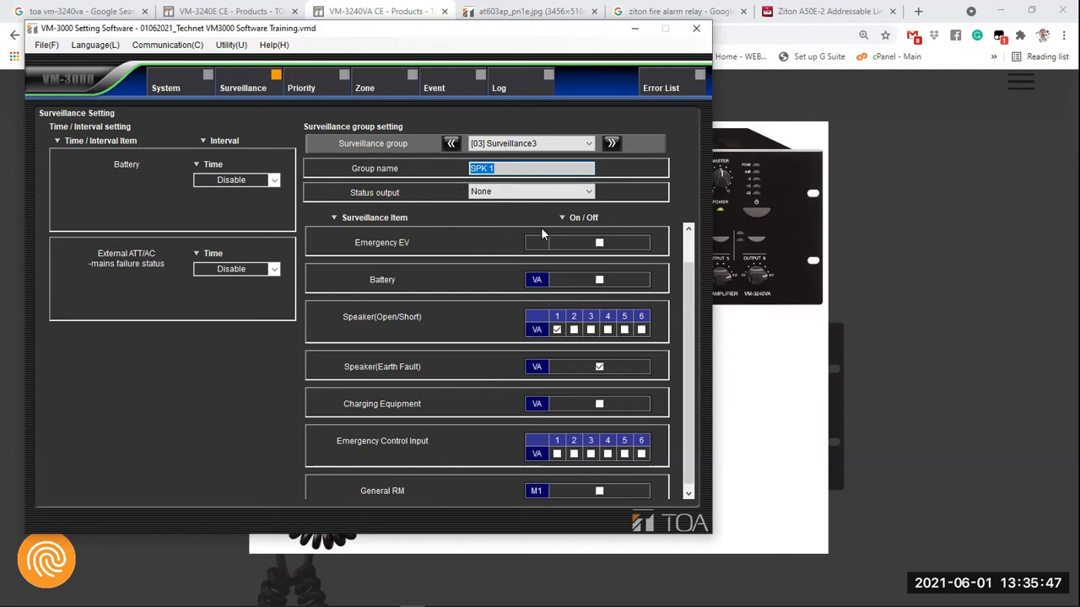
Name surveillance group 4 SPK 2 and enable Speaker (Open/Short) for output 2 and Speaker (Earth Fault)
left_click(611, 144)
left_click(415, 178)
type("SPK 2")
left_click(574, 330)
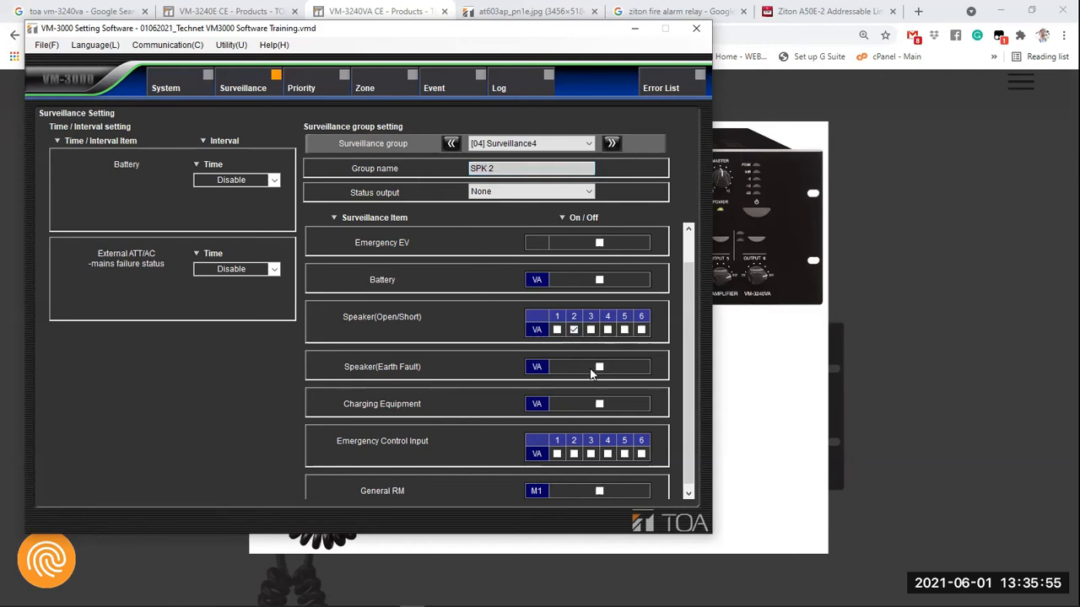
left_click(599, 367)
Name surveillance group 5 SPK 3 and enable Speaker (Open/Short) for output 3 and Speaker (Earth Fault)
left_click(612, 144)
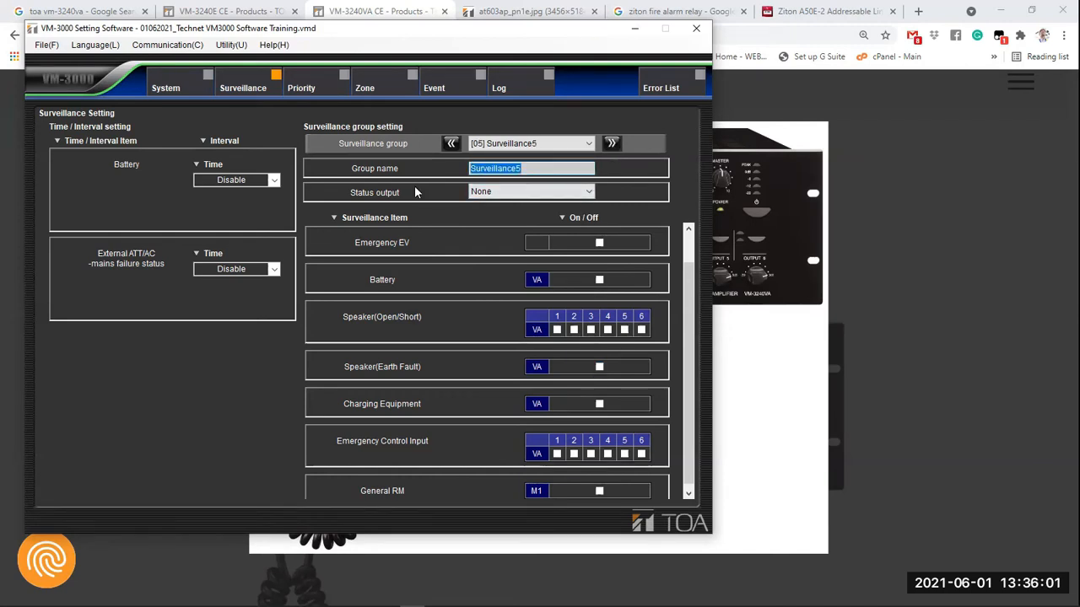
type("SPK 1")
key("BackSpace")
type("3")
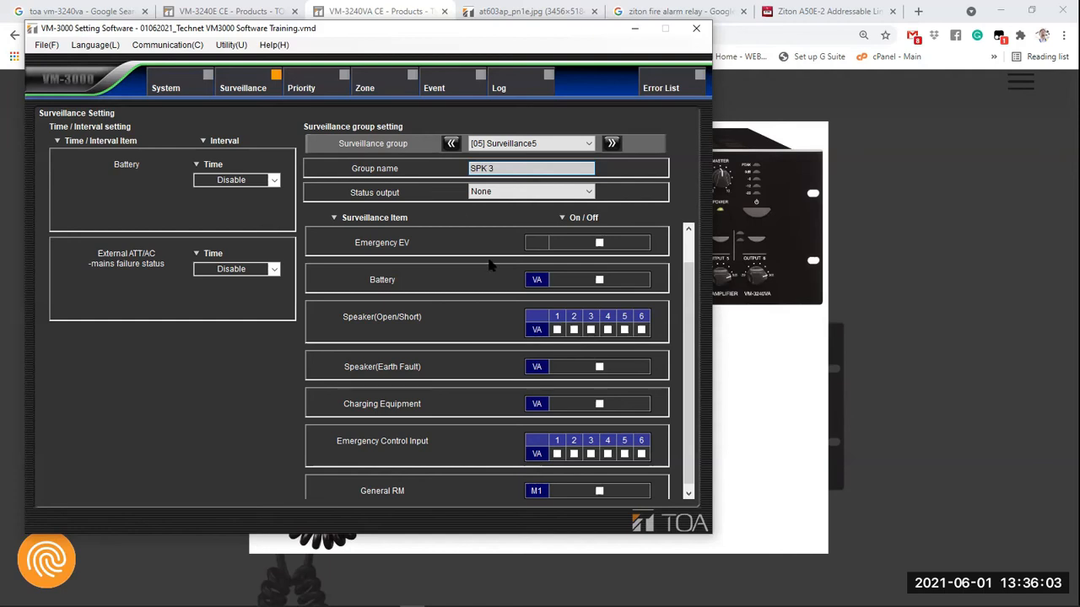
left_click(590, 329)
left_click(599, 368)
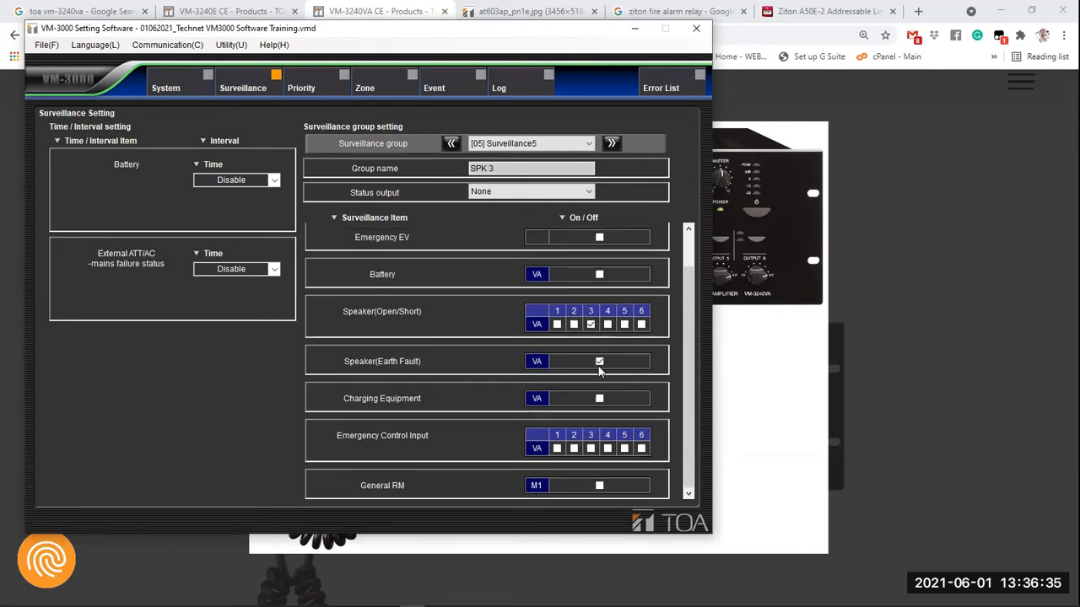
scroll(599, 372, "up", 1)
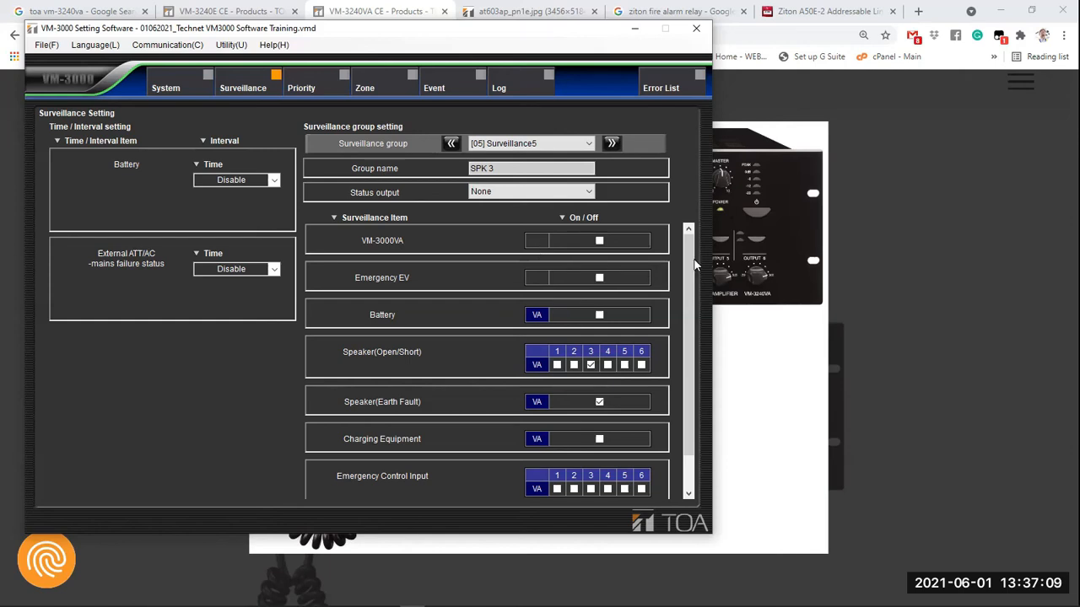
scroll(673, 243, "down", 1)
scroll(677, 248, "up", 1)
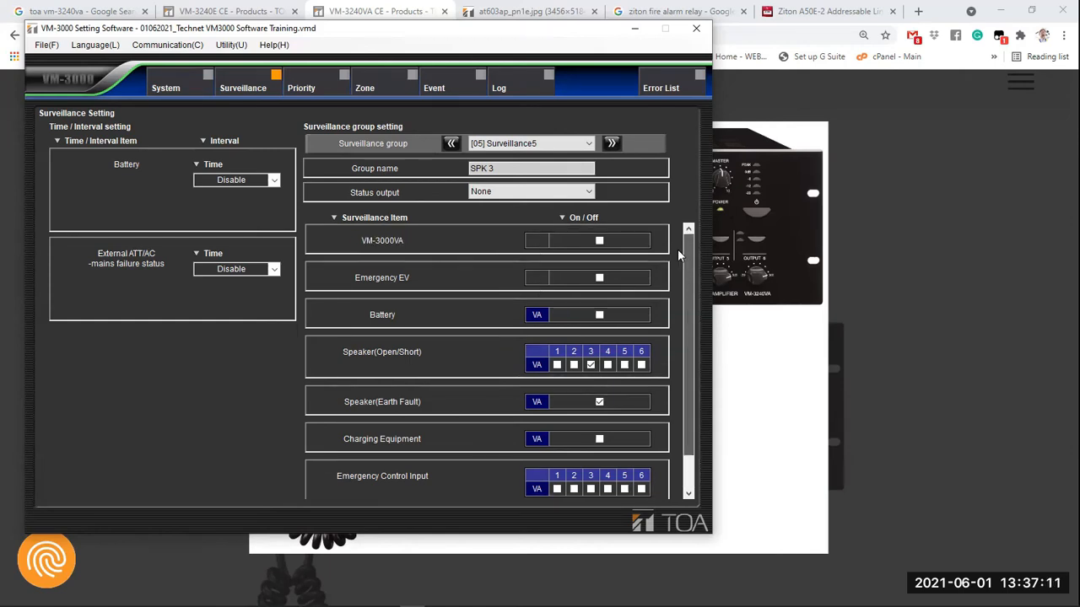
scroll(672, 357, "down", 1)
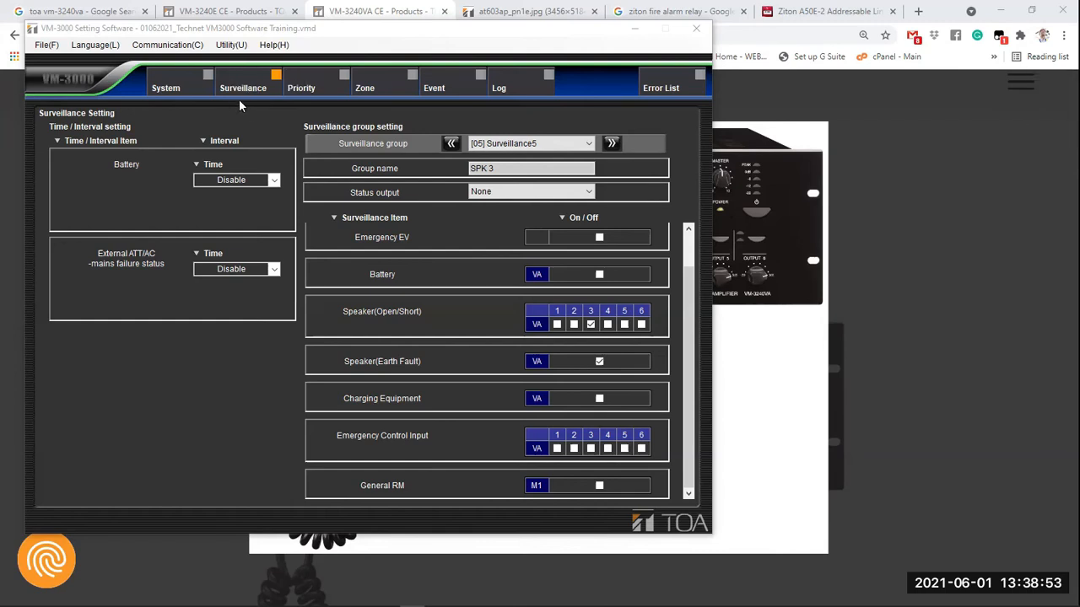
Open the general priority settings, switch Priority Control to FIFO and set it back to LIFO
left_click(311, 91)
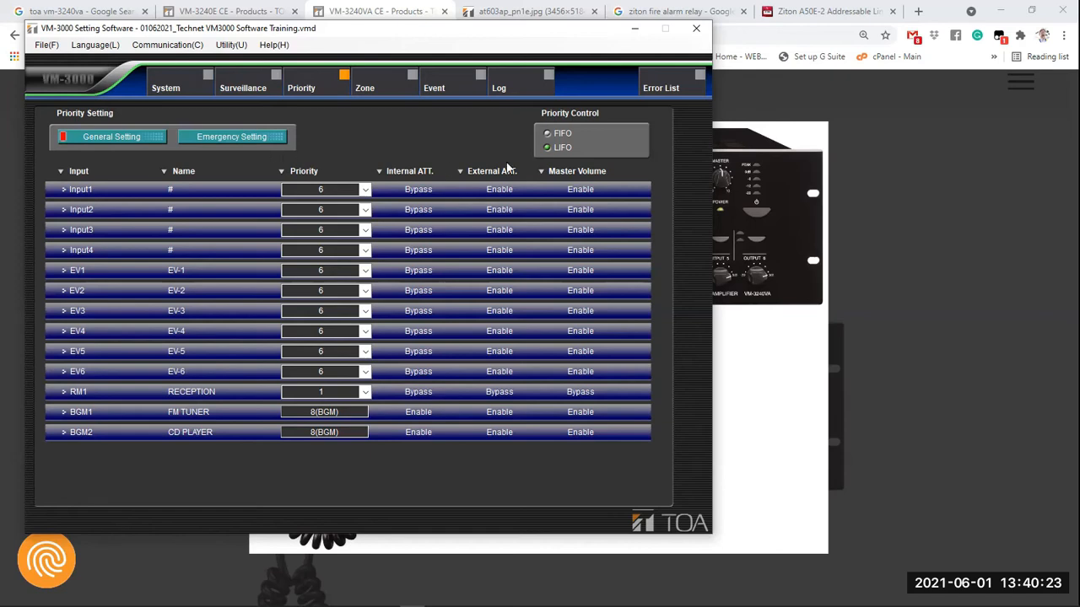
left_click(549, 135)
left_click(547, 148)
Show the emergency priorities, then examine the microphone and emergency controls on the VM-3240VA photo in the browser and return to the VM-3000 Setting Software
left_click(216, 139)
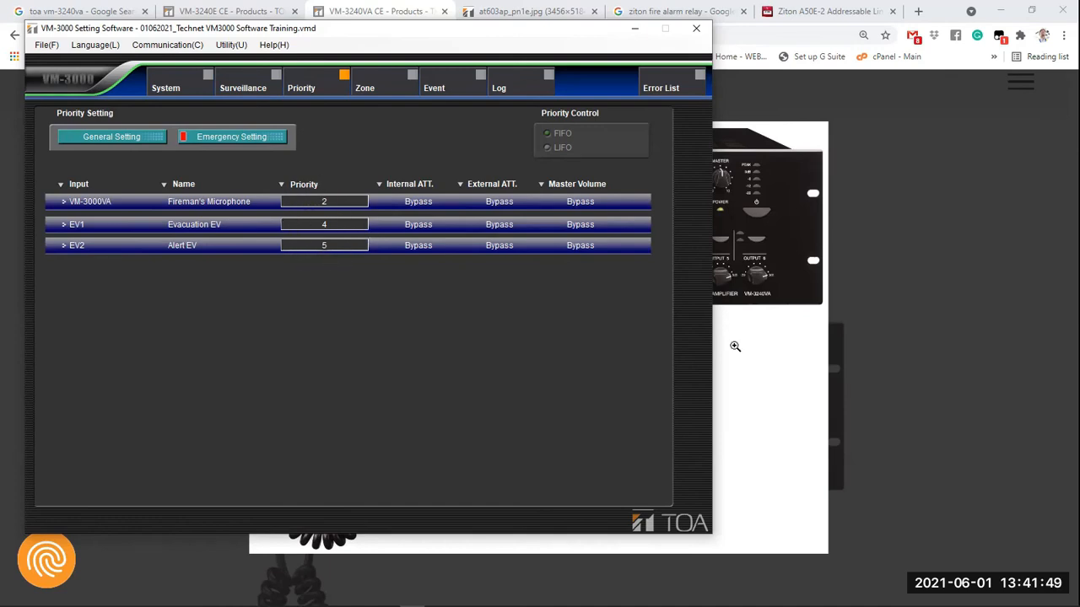
left_click(752, 352)
left_click_drag(342, 117, 582, 361)
left_click_drag(418, 296, 617, 448)
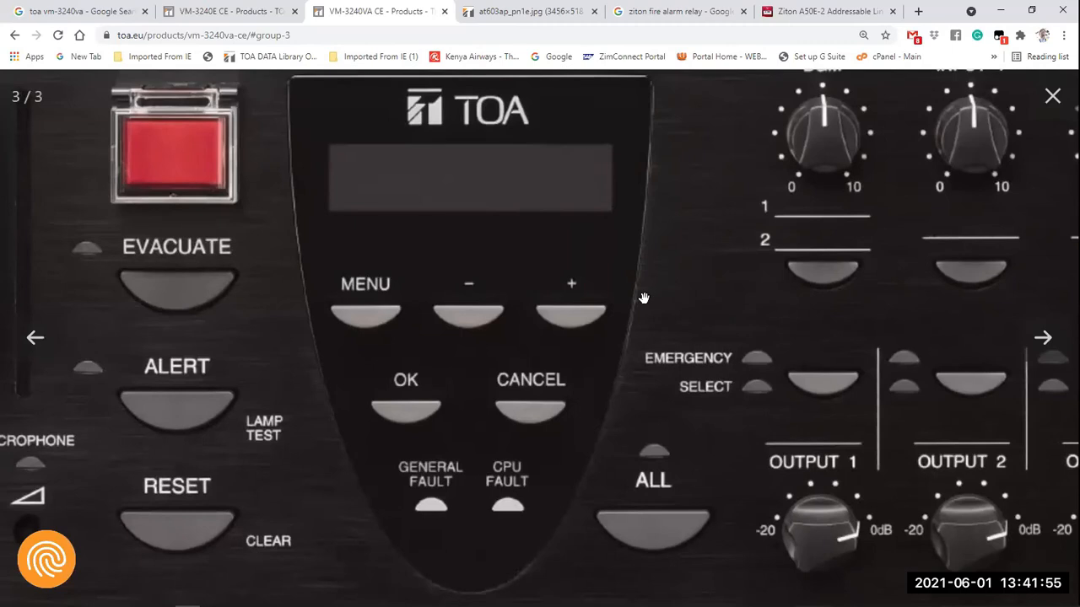
left_click_drag(739, 290, 889, 269)
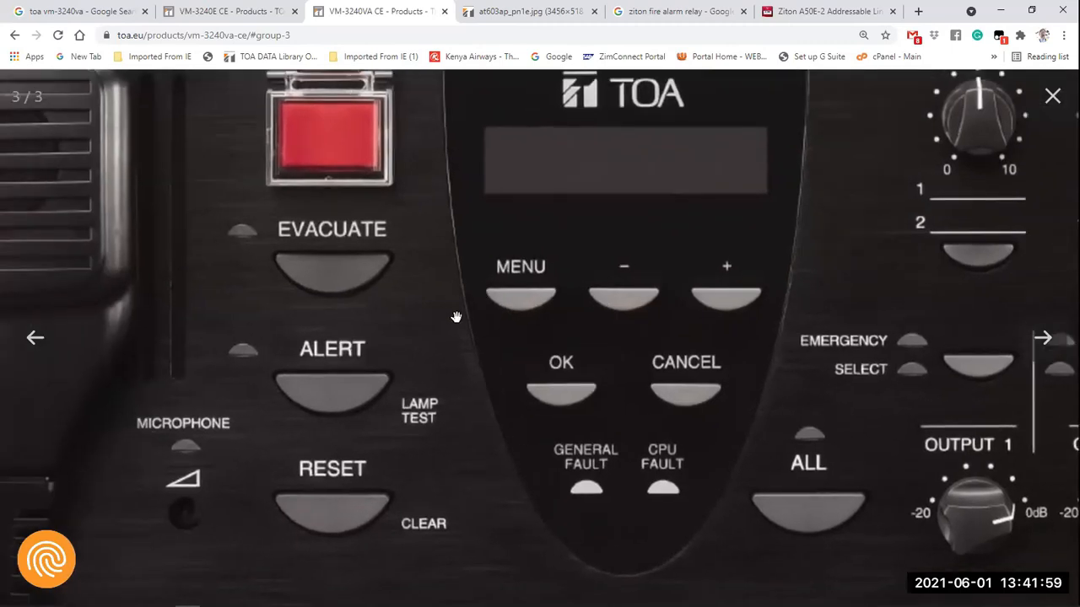
left_click_drag(365, 228, 557, 271)
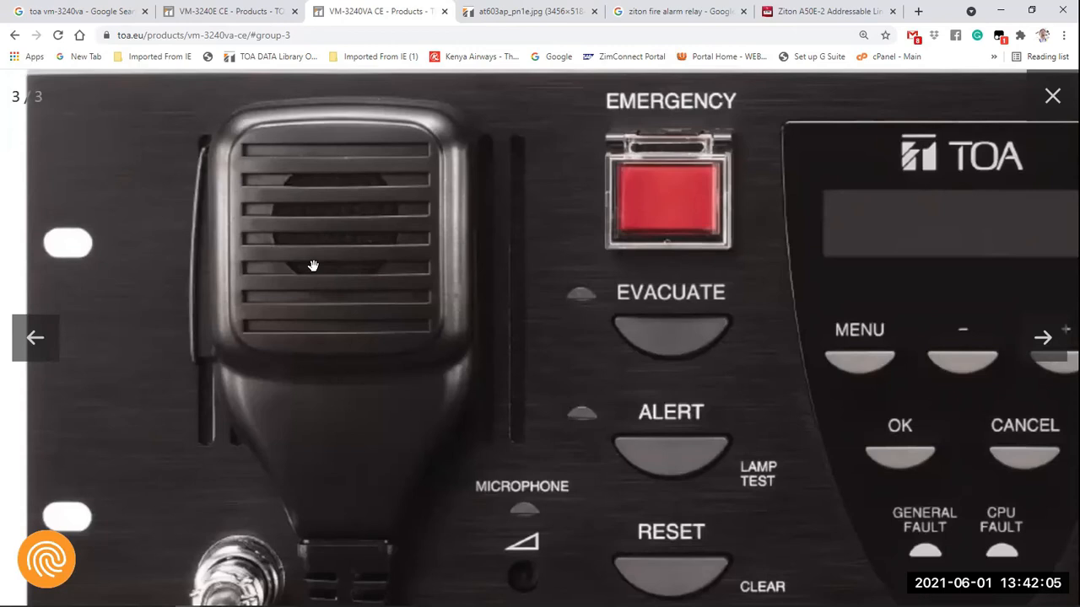
left_click_drag(313, 266, 292, 253)
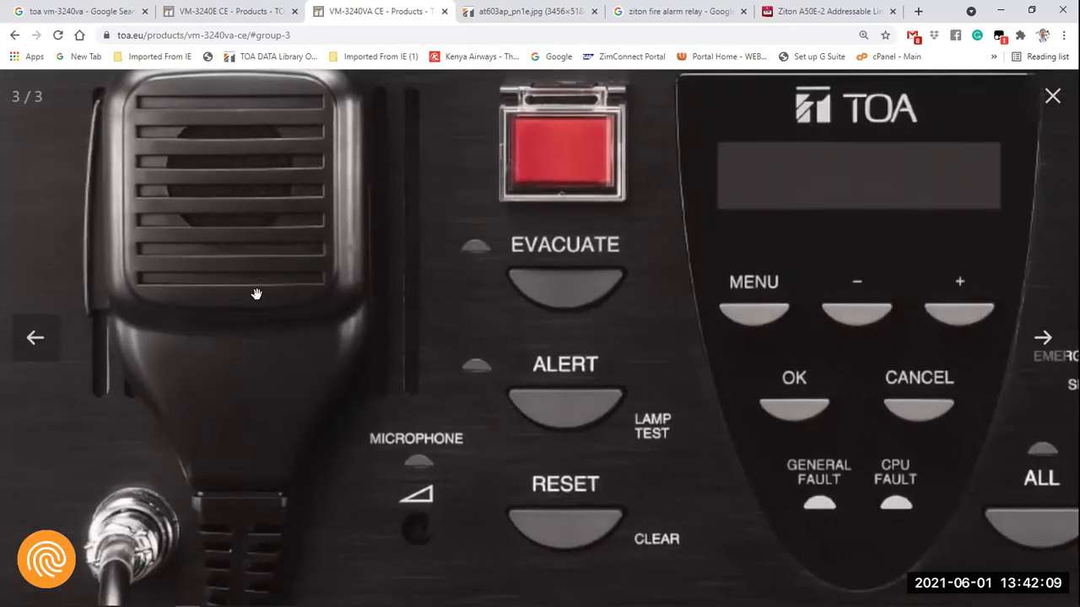
left_click_drag(205, 165, 197, 201)
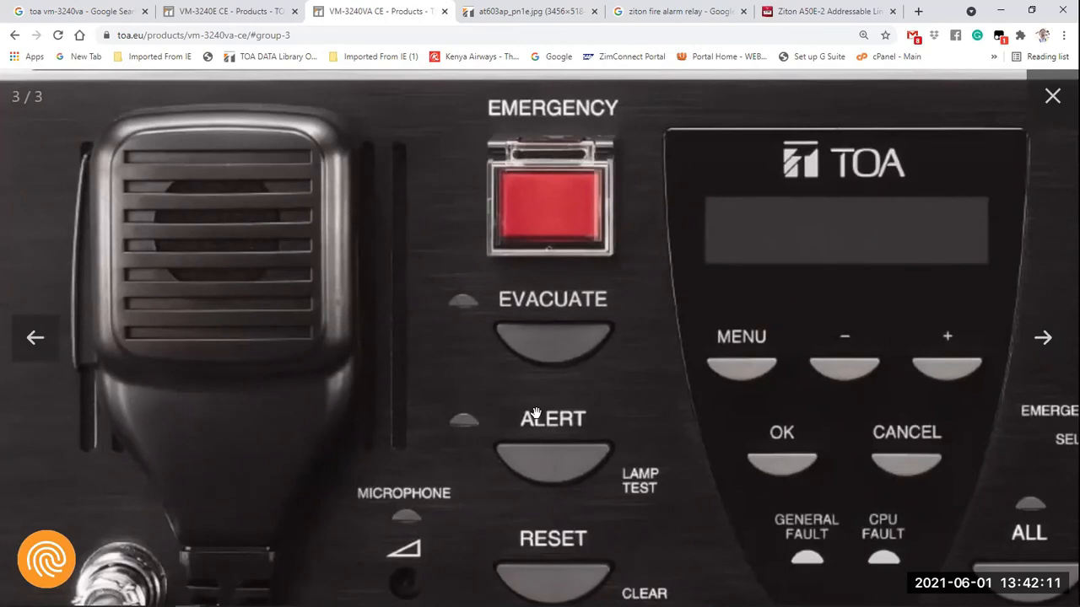
left_click_drag(547, 319, 495, 289)
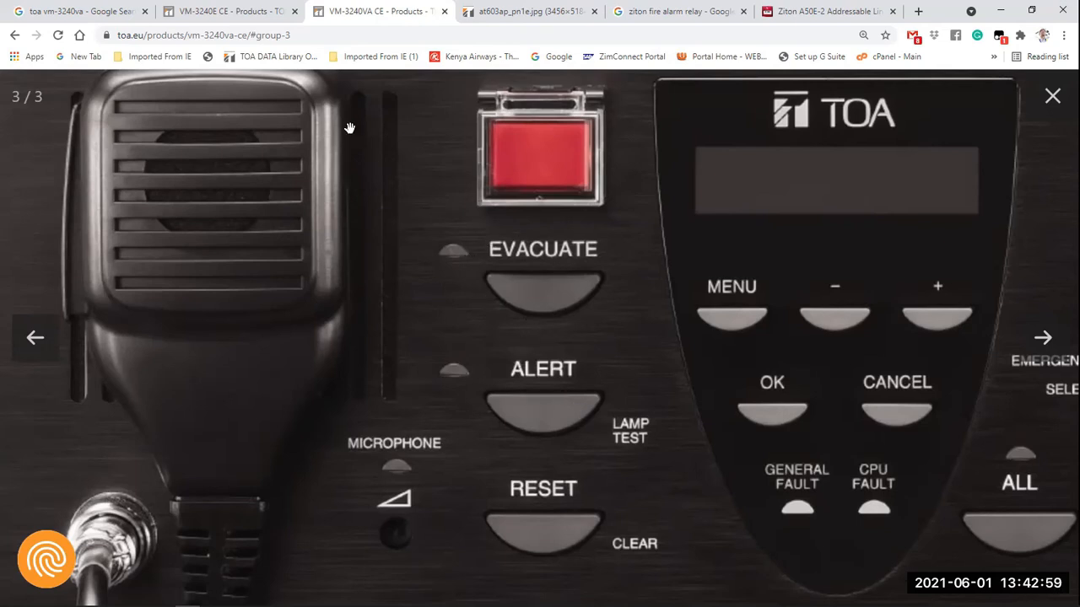
mouse_move(455, 605)
left_click(412, 597)
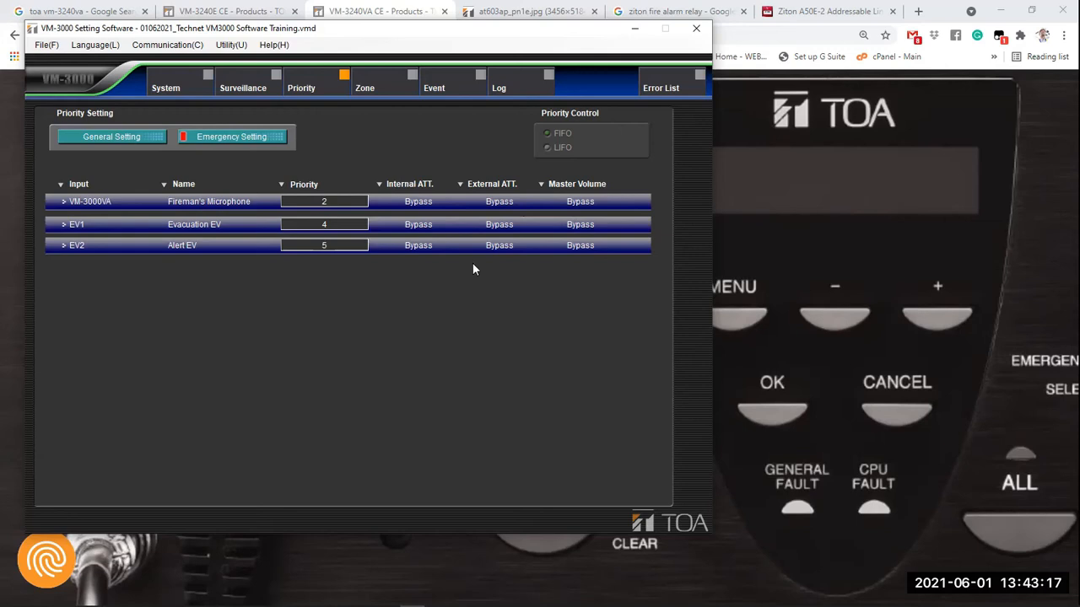
Compare the general and emergency priority settings, ending on the general input list
left_click(123, 136)
left_click(258, 139)
left_click(130, 137)
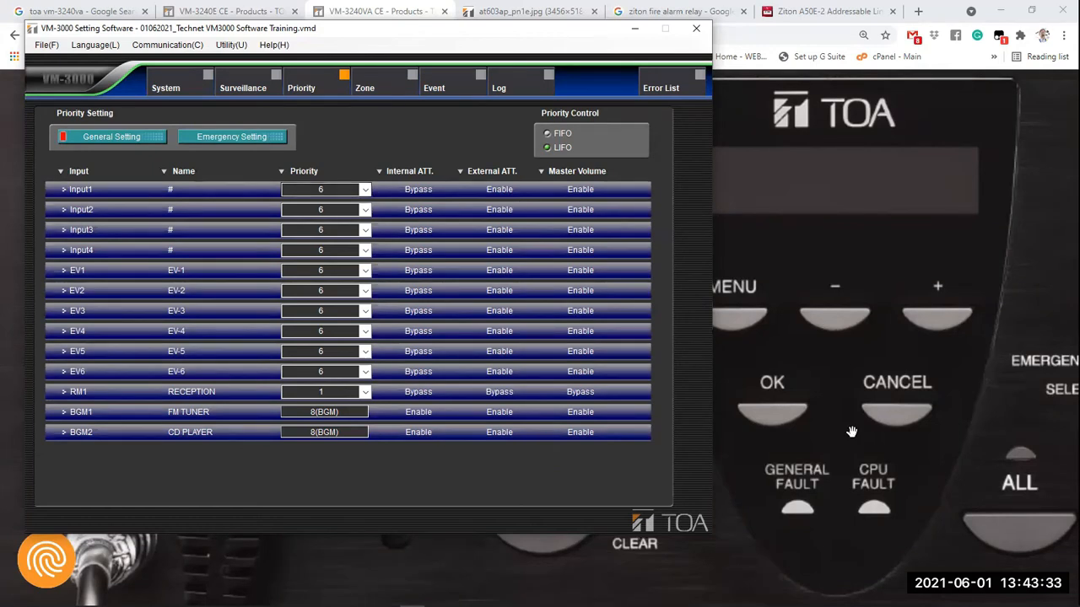
Switch to the browser, compare the VM-3240VA photo with the AT-603AP attenuator image, and return to the VM-3000 Setting Software
left_click(774, 244)
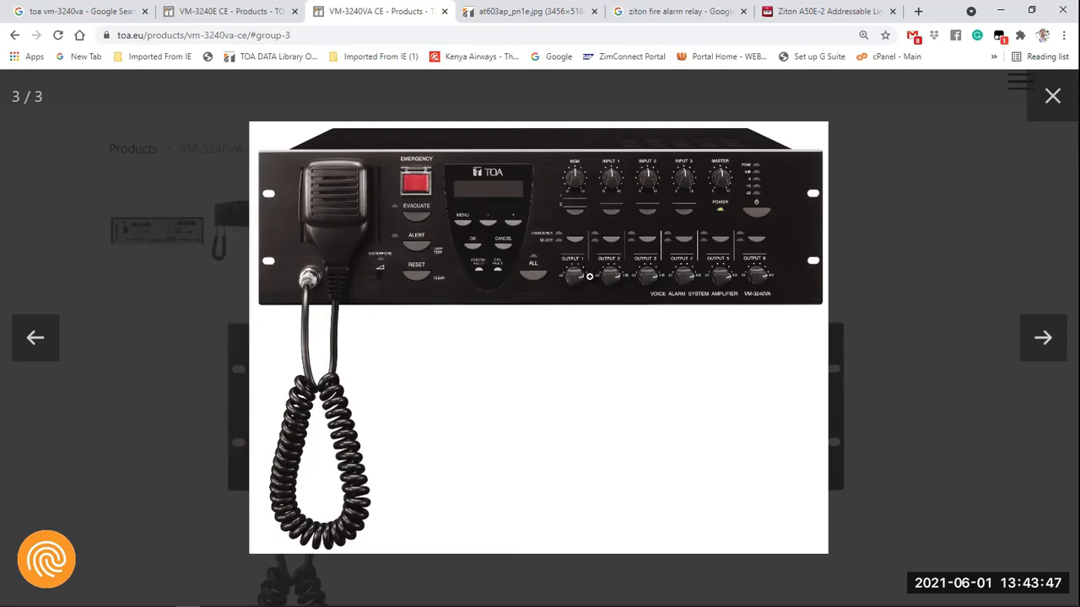
left_click(537, 13)
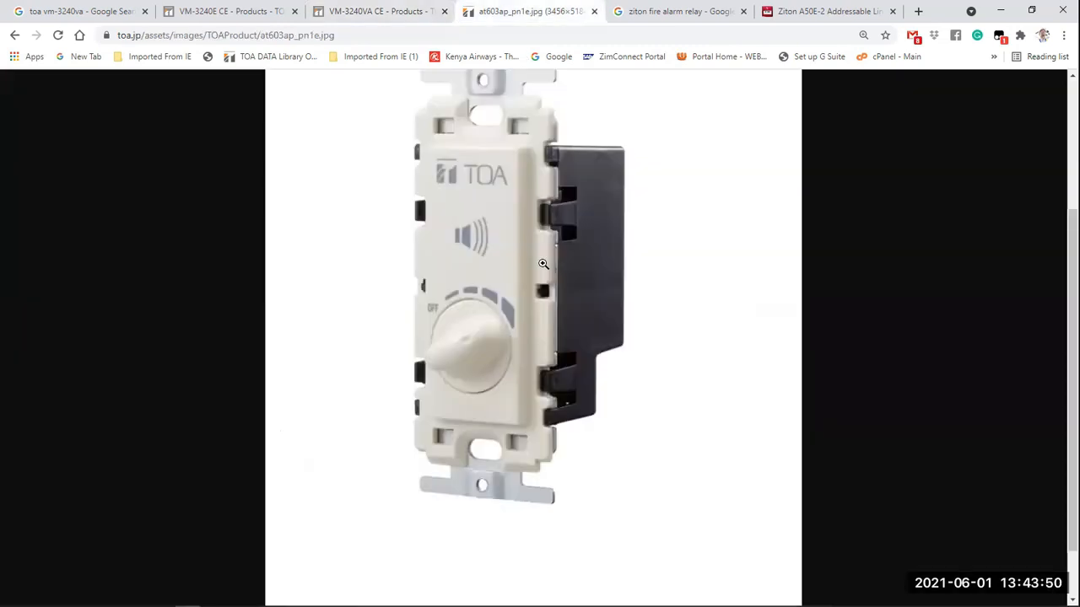
left_click(387, 14)
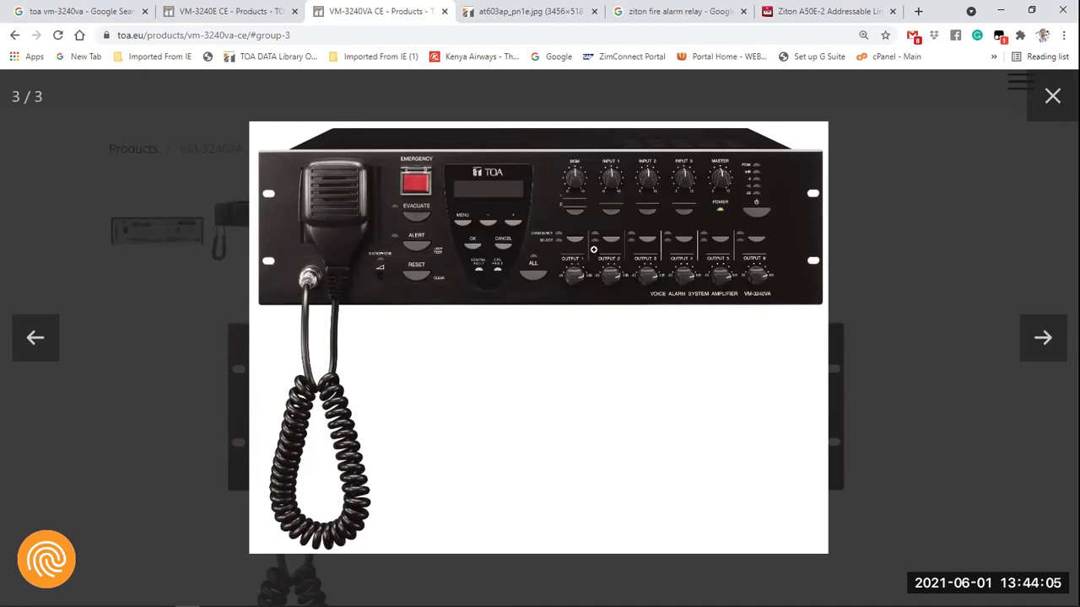
left_click(532, 12)
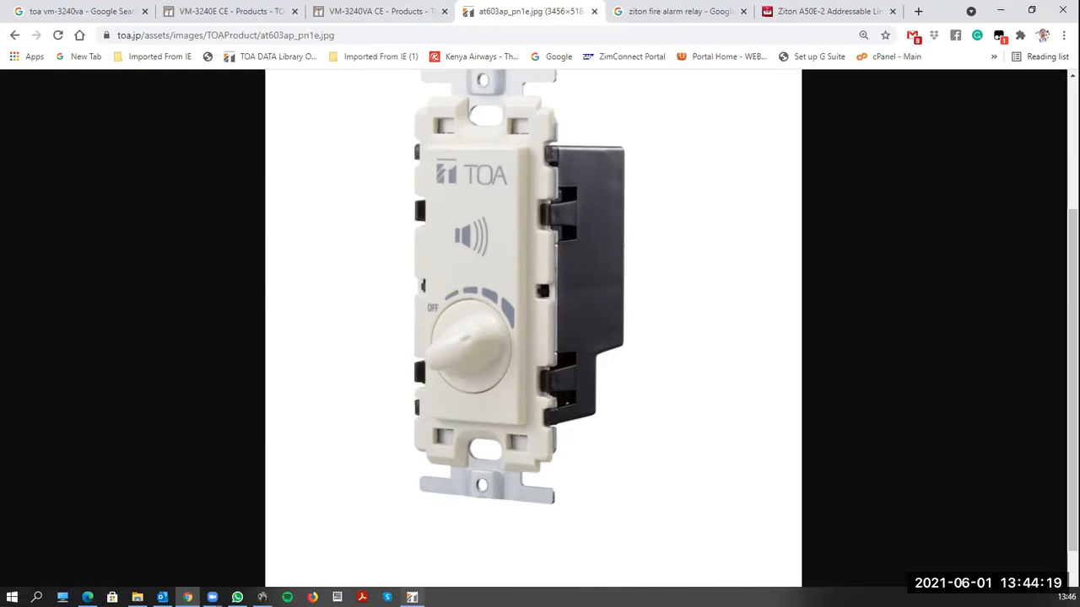
left_click(412, 597)
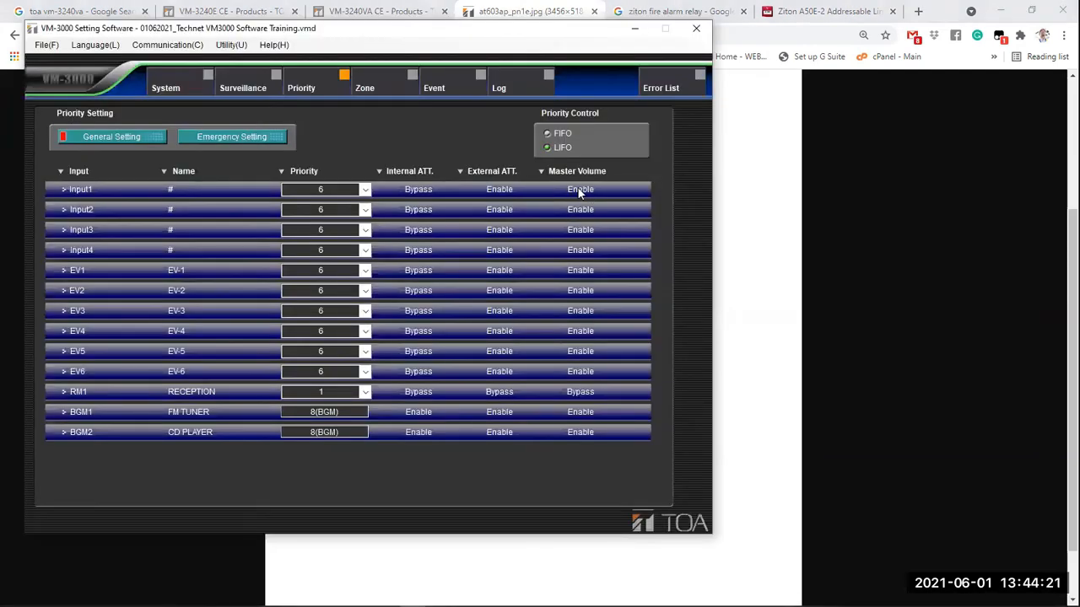
Switch to the browser, examine the VM-3240E and VM-3240VA front panel controls, and return to the VM-3000 Setting Software's priority settings
left_click(751, 255)
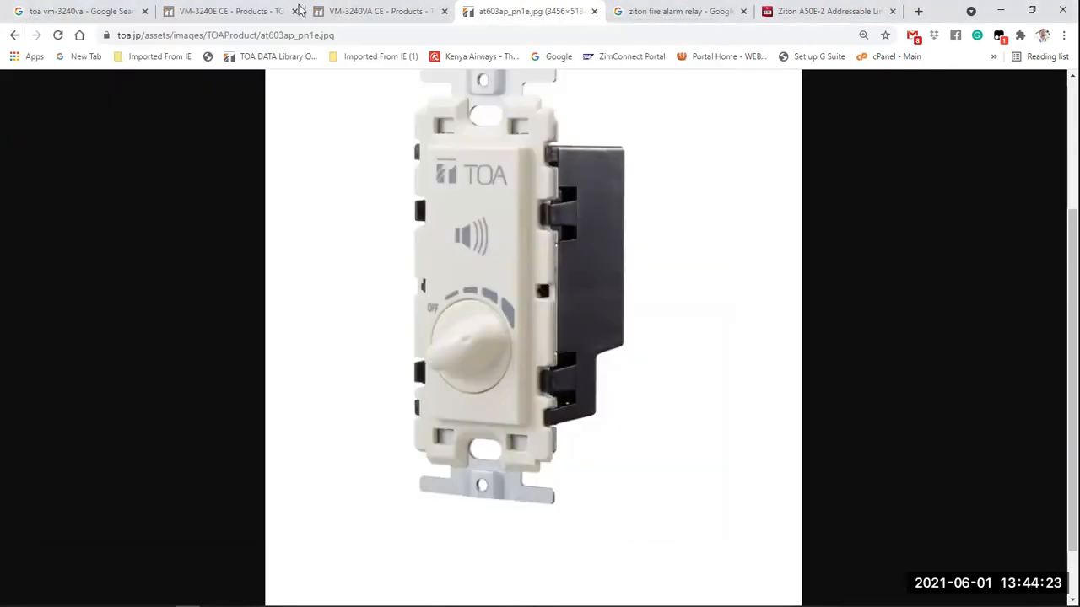
left_click(229, 10)
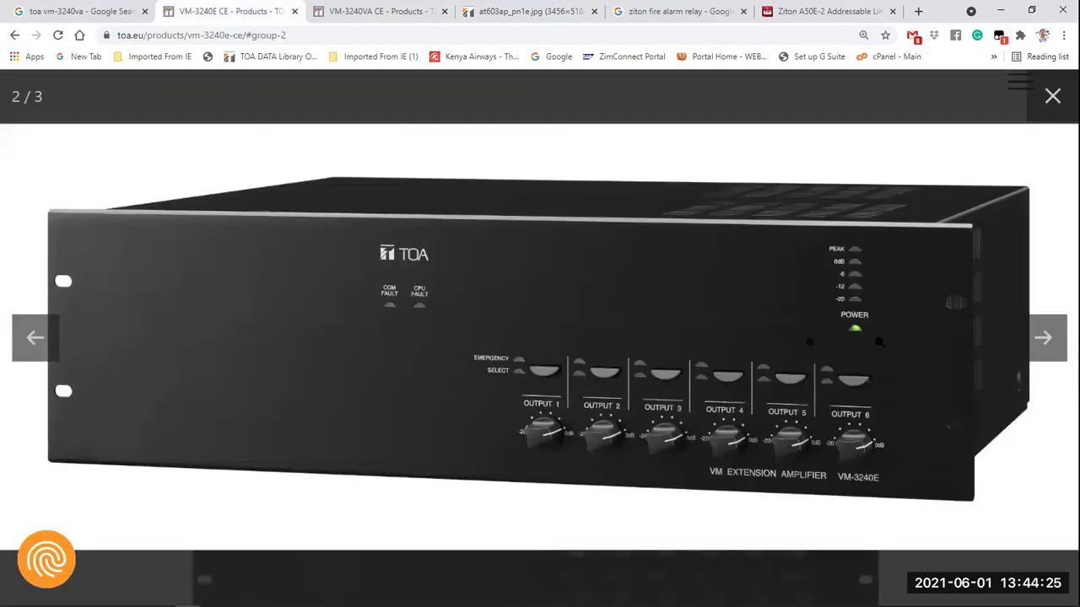
left_click(346, 17)
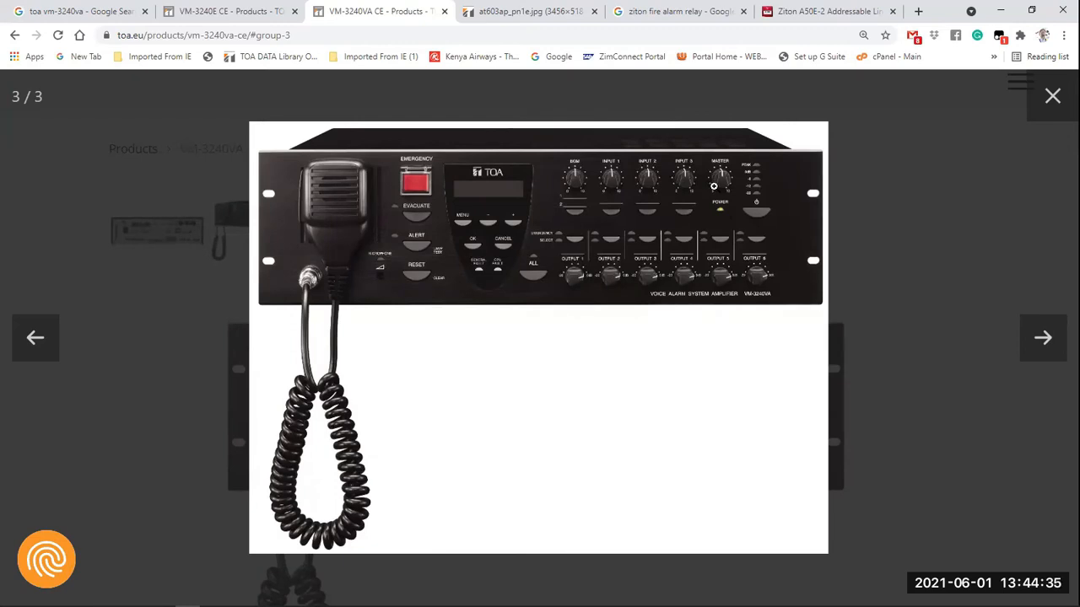
mouse_move(569, 606)
left_click(412, 598)
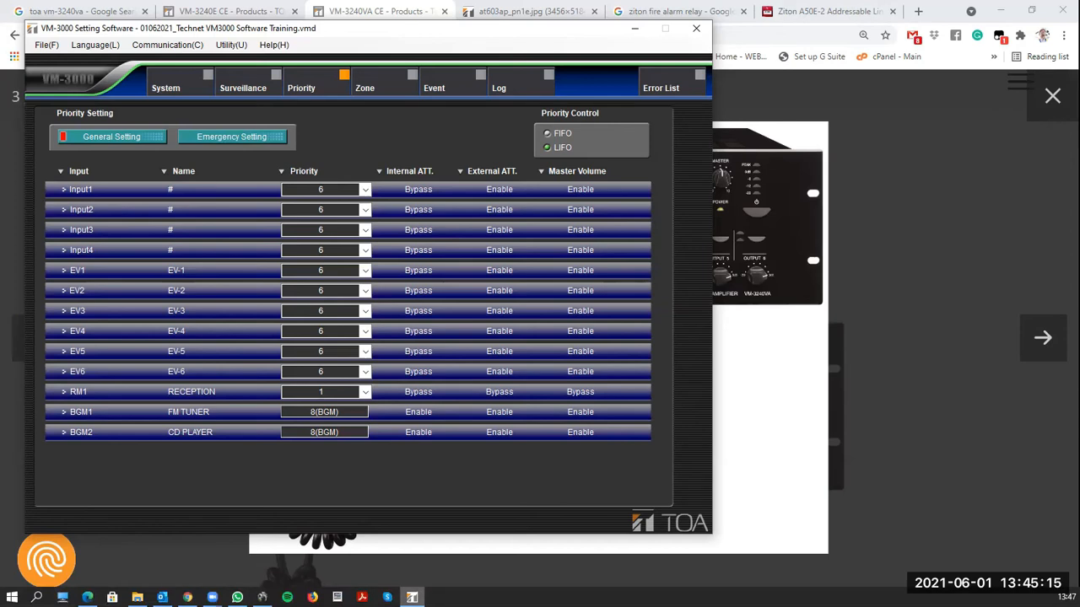
left_click(411, 597)
left_click(412, 597)
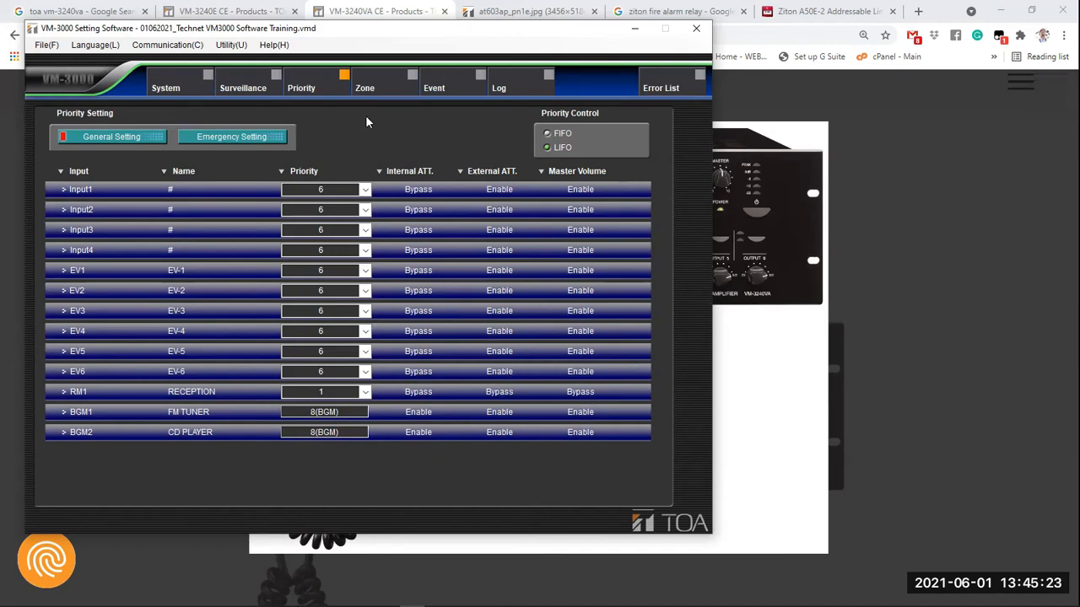
Review the emergency priorities and the VM-3000VA's system setup with its output names, ending on the zone settings
left_click(224, 140)
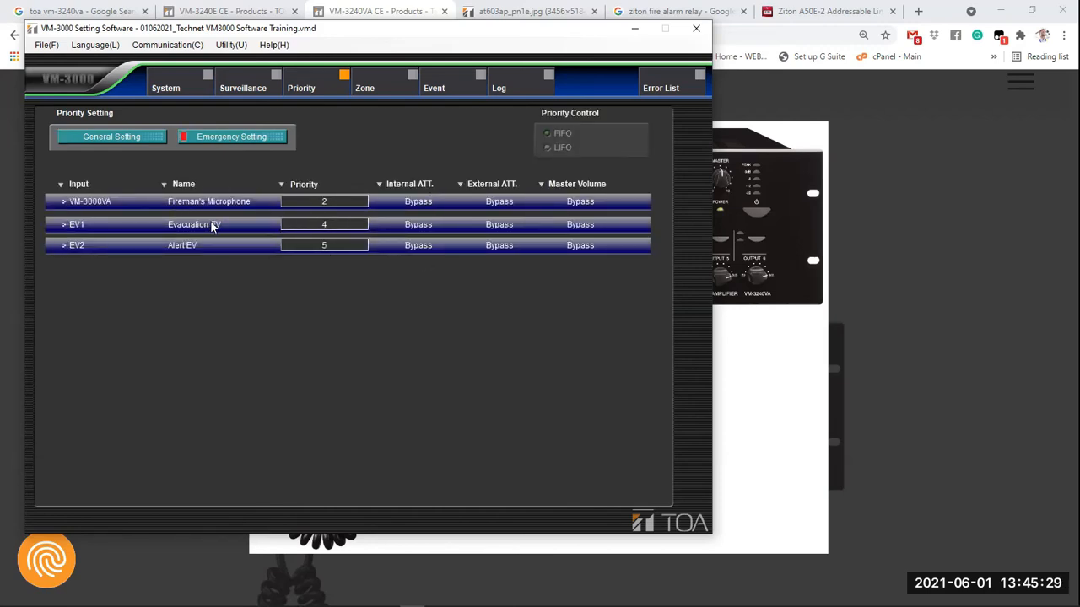
left_click(372, 91)
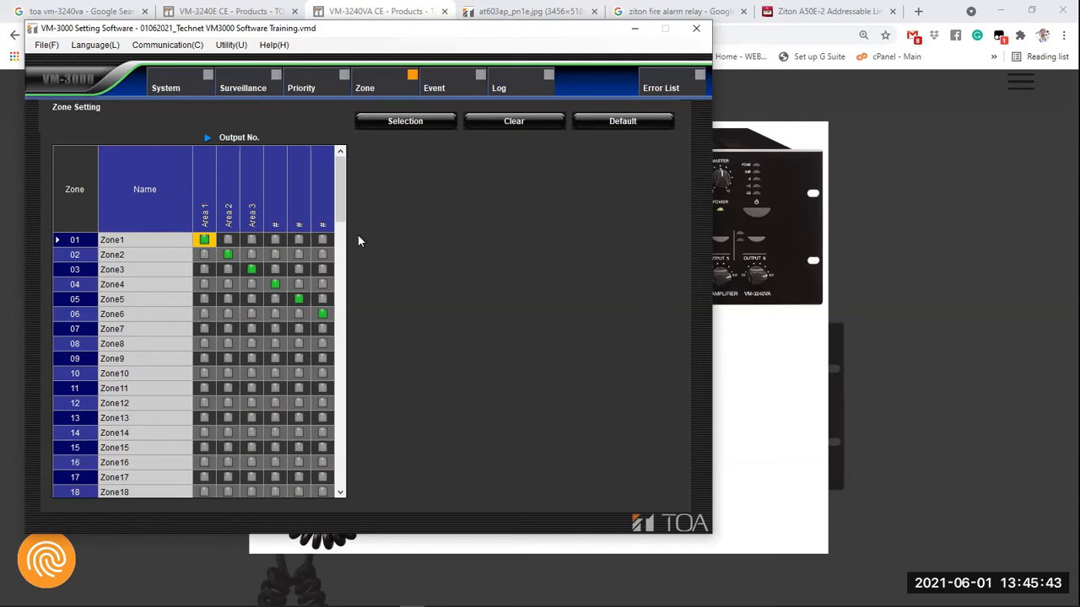
left_click(173, 92)
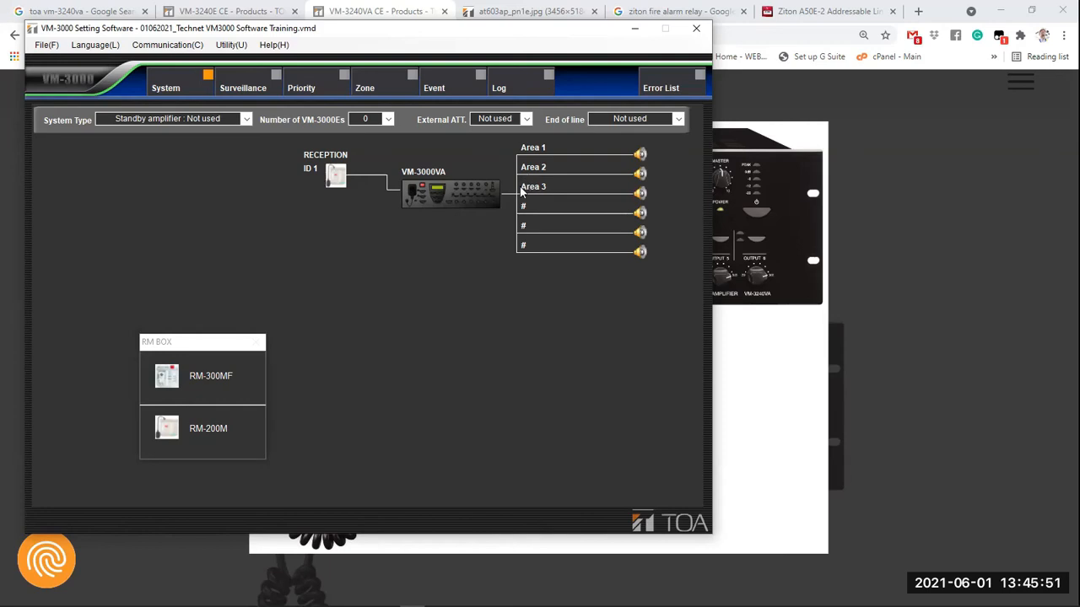
left_click(468, 205)
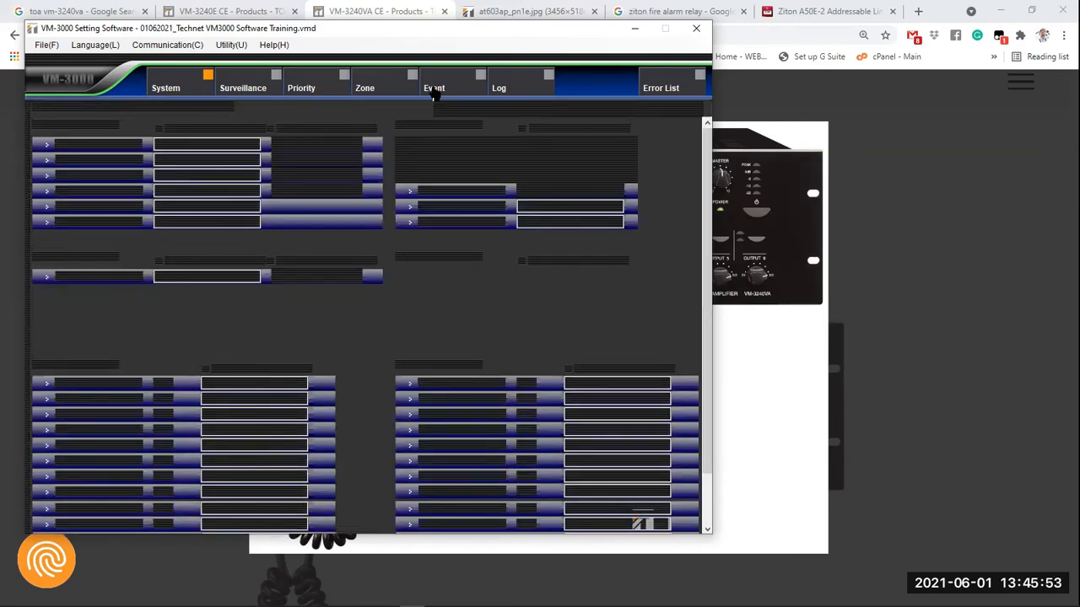
left_click(368, 89)
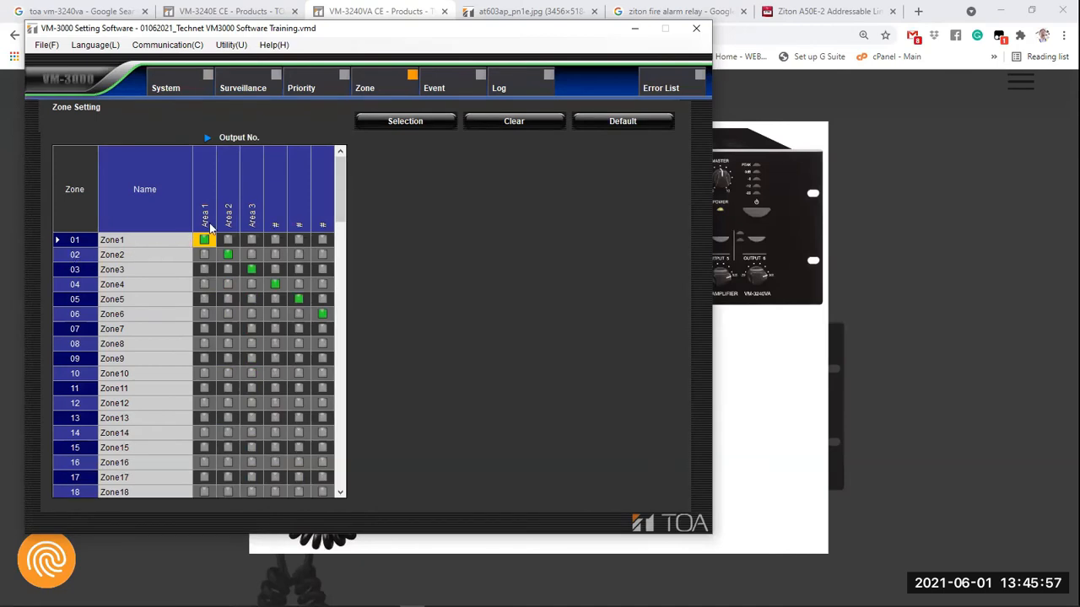
Rename zones 01, 02 and 03 as Area 1, Area 2 and Area 3
left_click(140, 241)
left_click(140, 241)
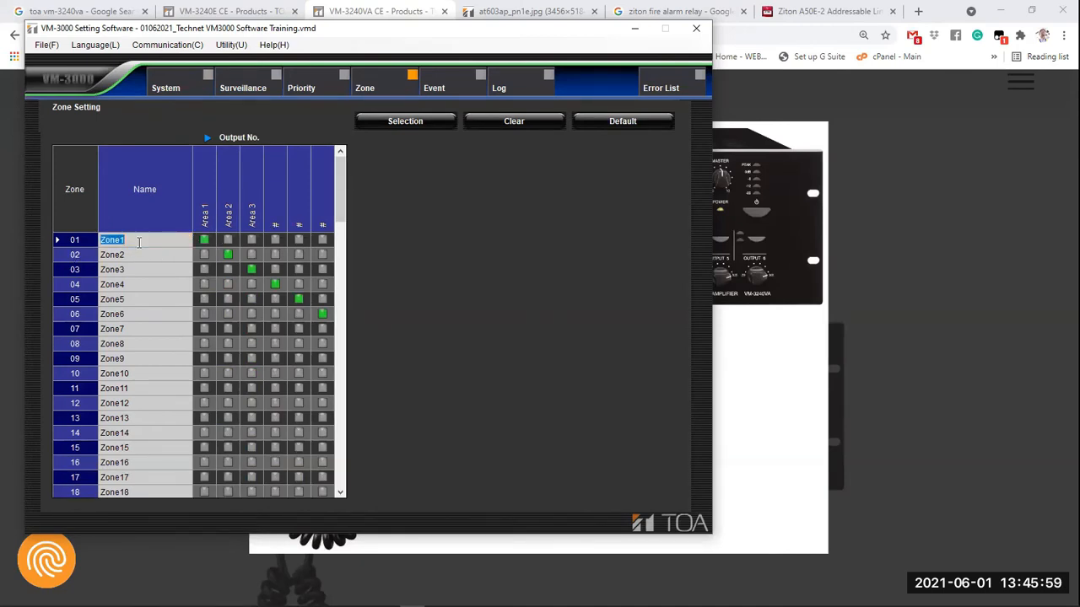
type("Al")
type("ea 1")
key("Return")
left_click(131, 256)
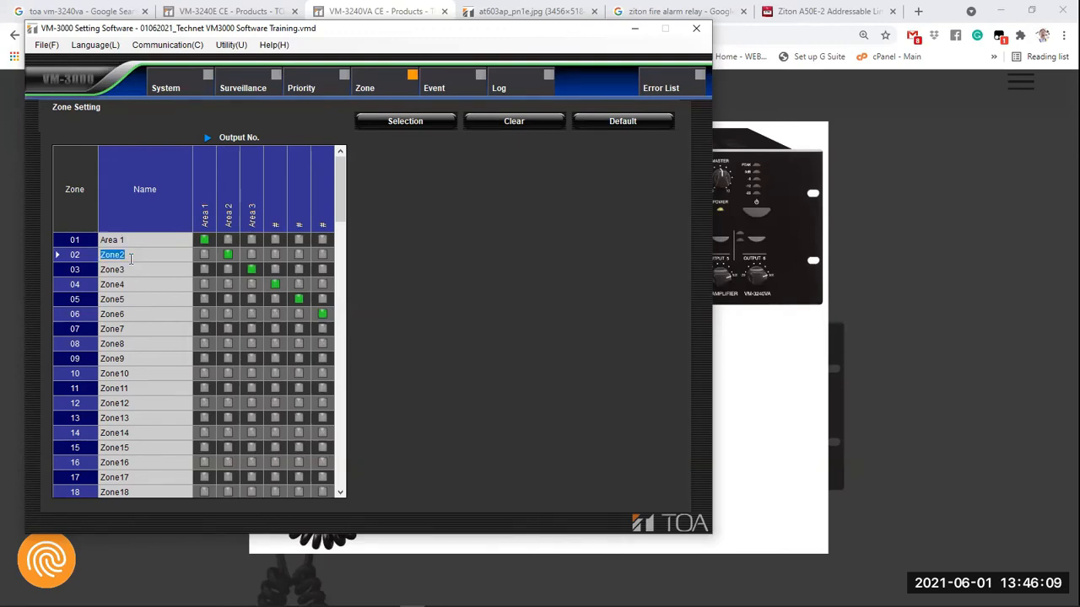
type("Area 2")
key("Return")
left_click(135, 268)
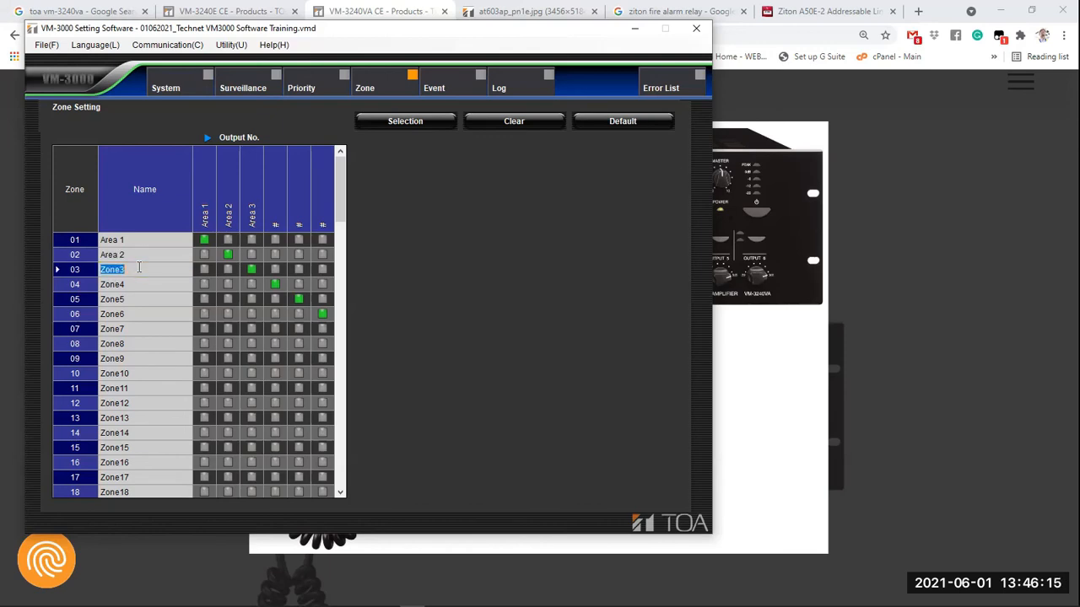
key("BackSpace")
Clear the fourth, fifth and sixth output assignments from zones 04, 05 and 06
left_click(275, 287)
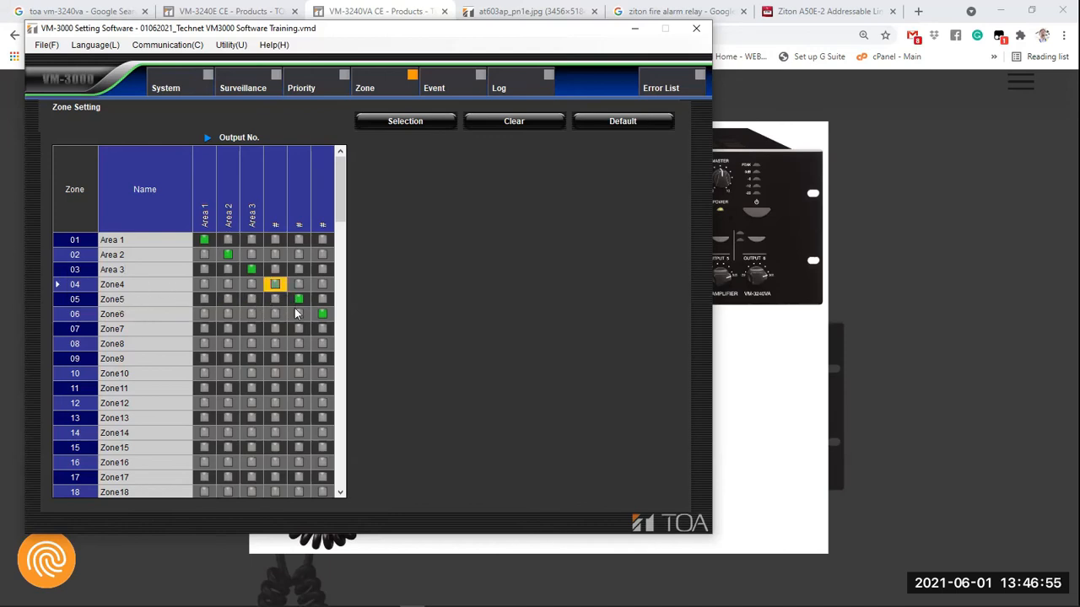
left_click(299, 300)
left_click(323, 314)
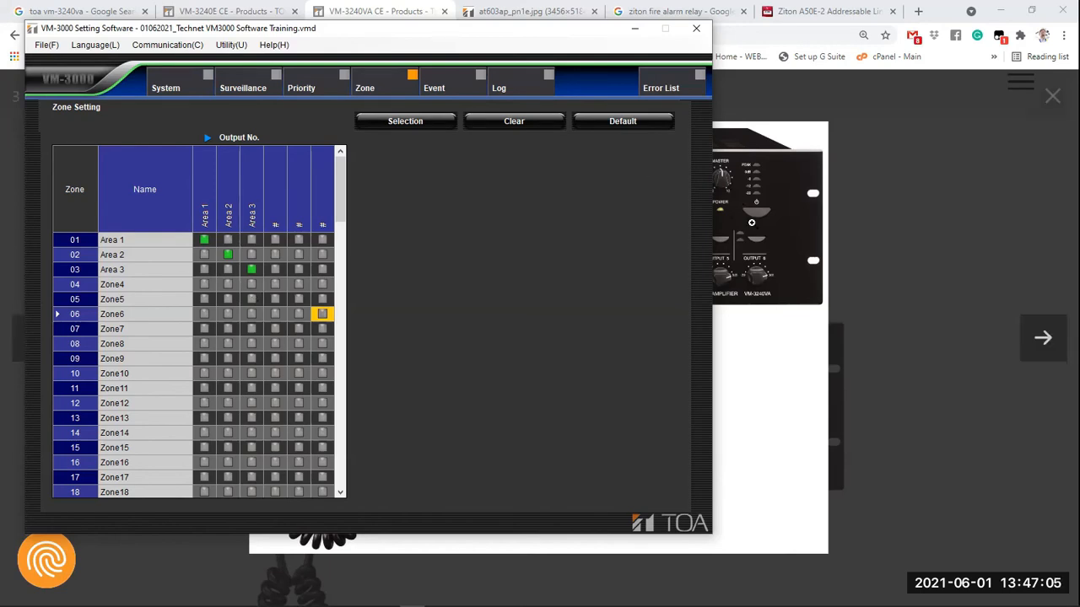
Switch to the browser, examine the VM-3240VA rear panel's speaker outputs, and return to the VM-3000 Setting Software's zone settings
left_click(844, 249)
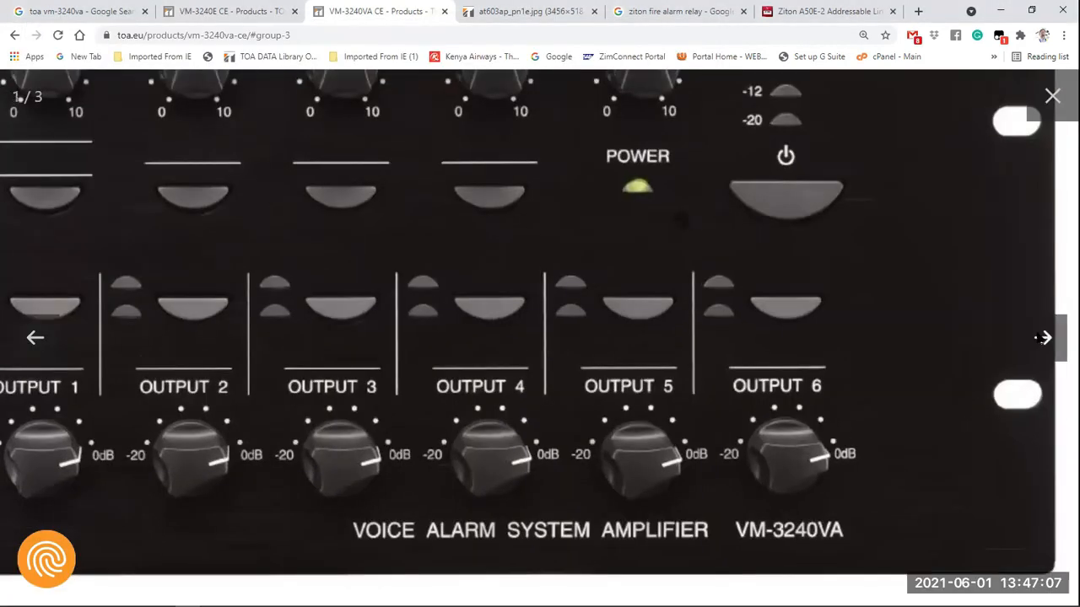
left_click(1043, 338)
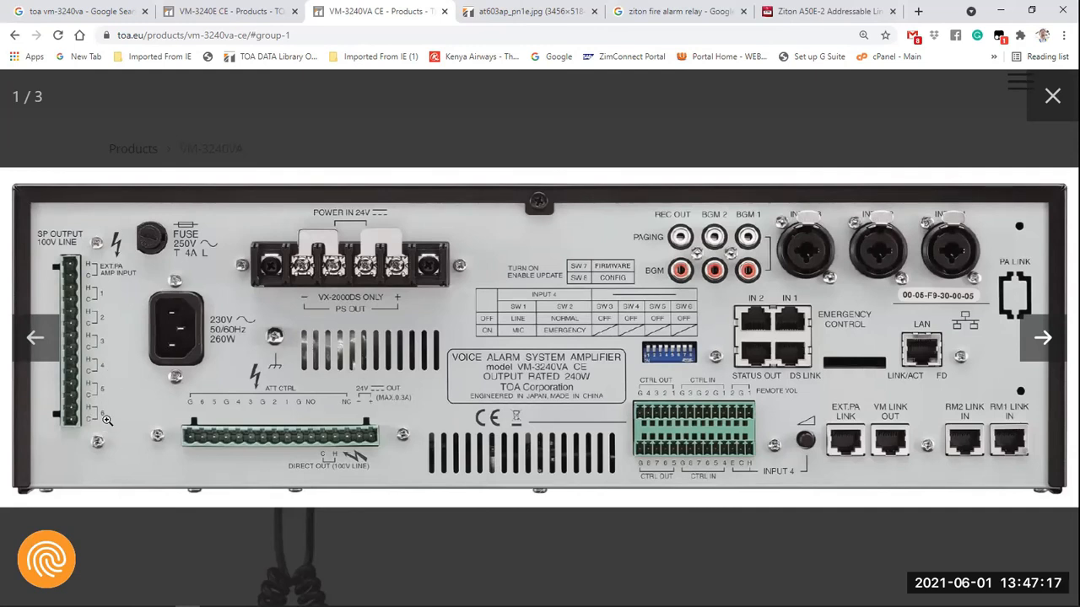
mouse_move(432, 605)
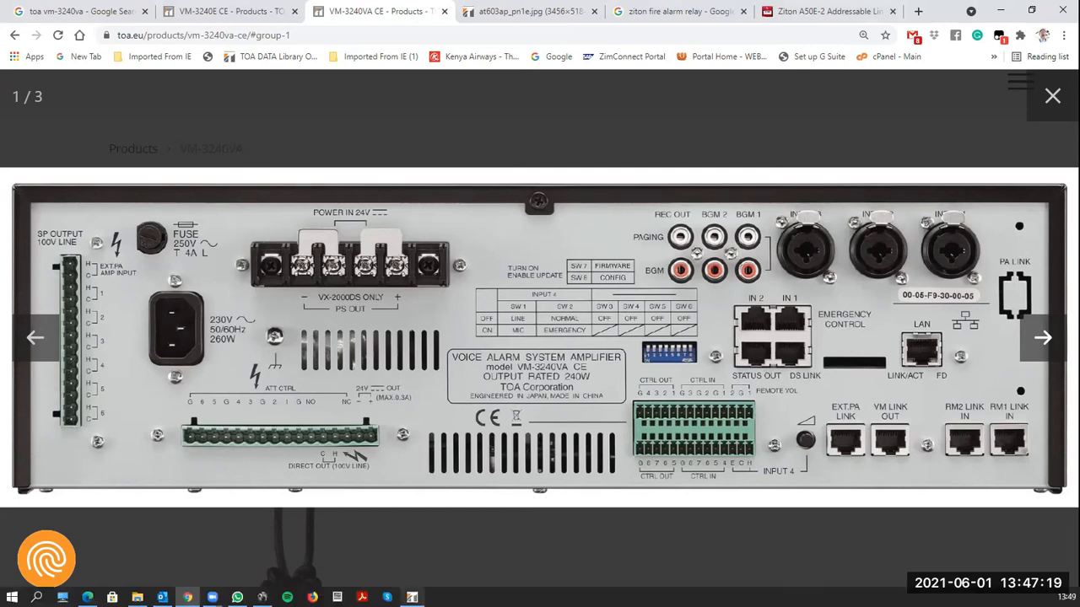
left_click(403, 508)
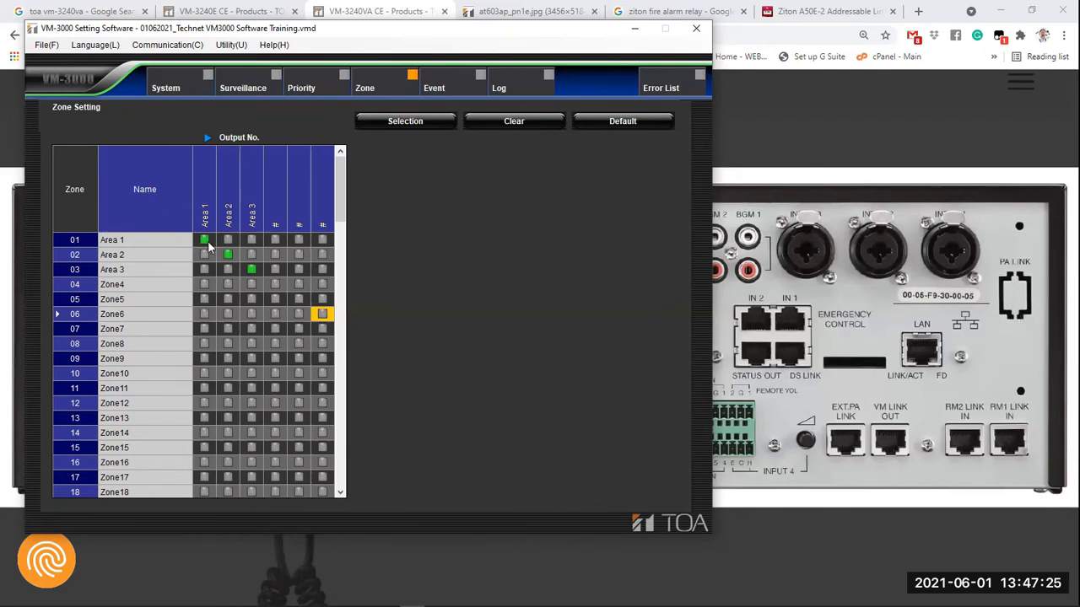
Reassign the fourth, fifth and sixth outputs to zones 04, 05 and 06 respectively
left_click(275, 284)
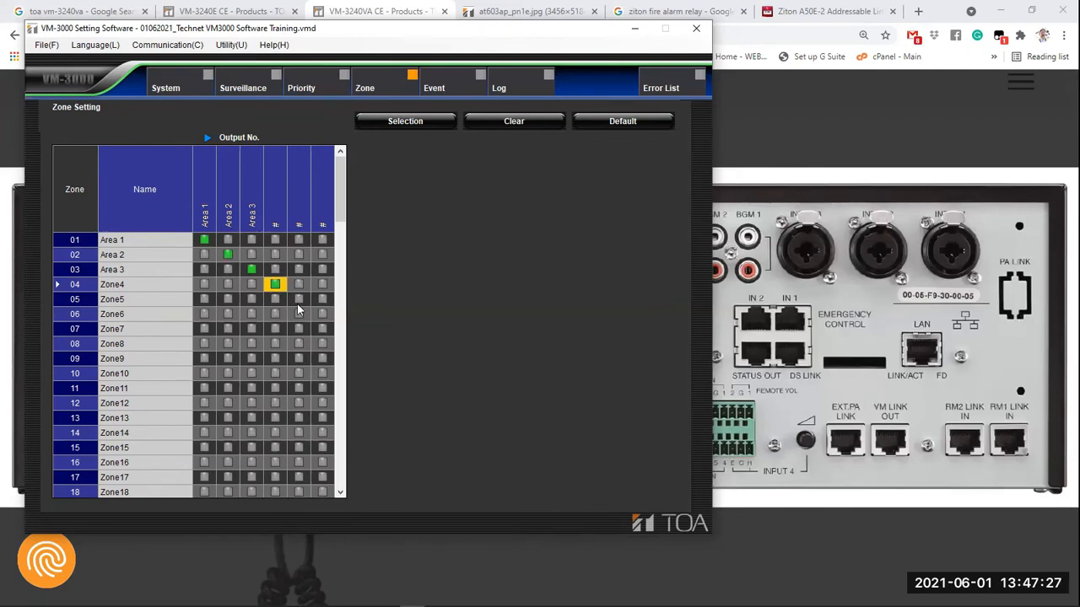
left_click(299, 298)
left_click(322, 313)
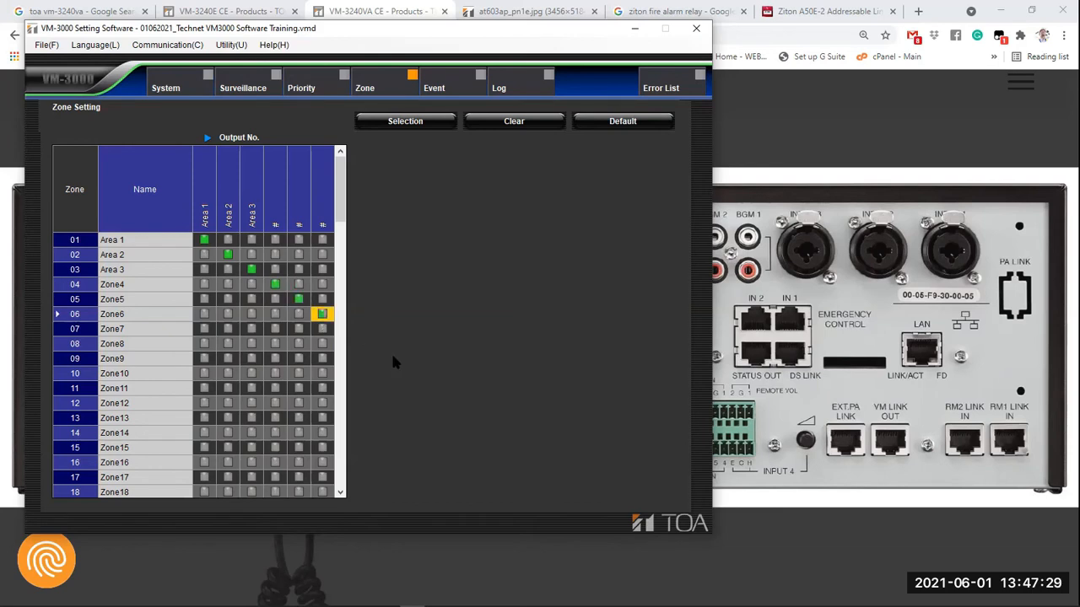
Rename zones 04, 05 and 06 to "#" in the zone table
left_click(128, 287)
left_click(128, 286)
type("#")
double_click(131, 301)
type("#")
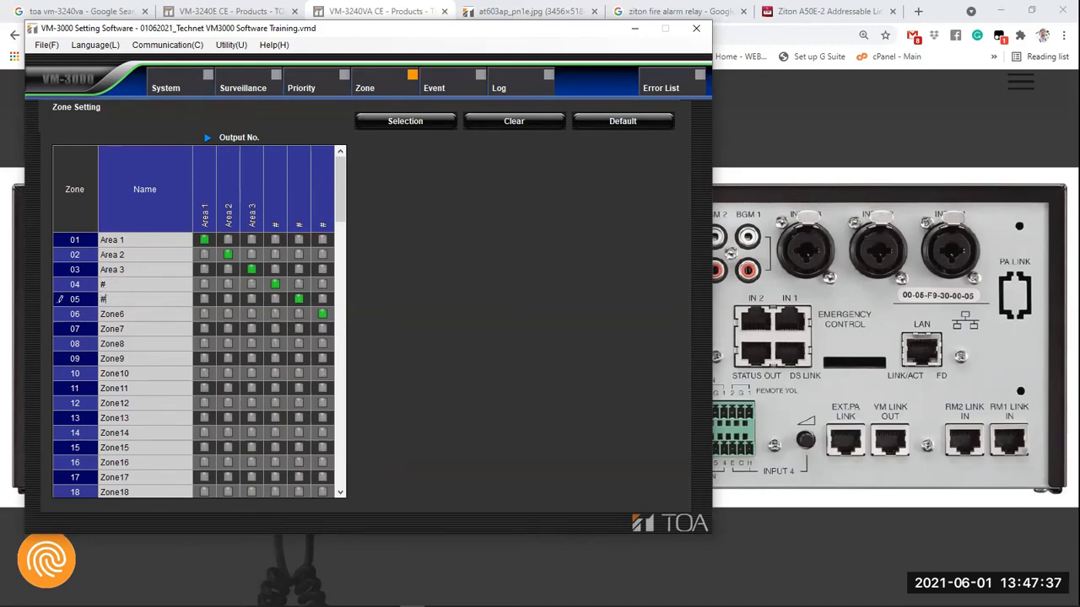
double_click(147, 318)
left_click(144, 313)
type("#")
left_click(164, 285)
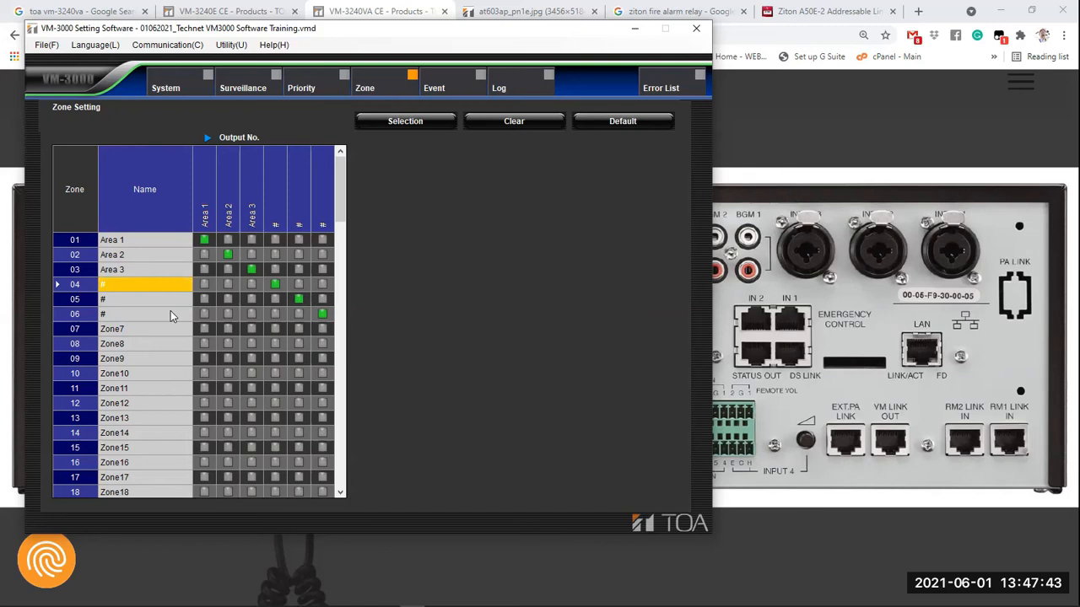
Clear the output assignments of the three zones named "#", 04 to 06
left_click(275, 284)
left_click(300, 301)
left_click(323, 315)
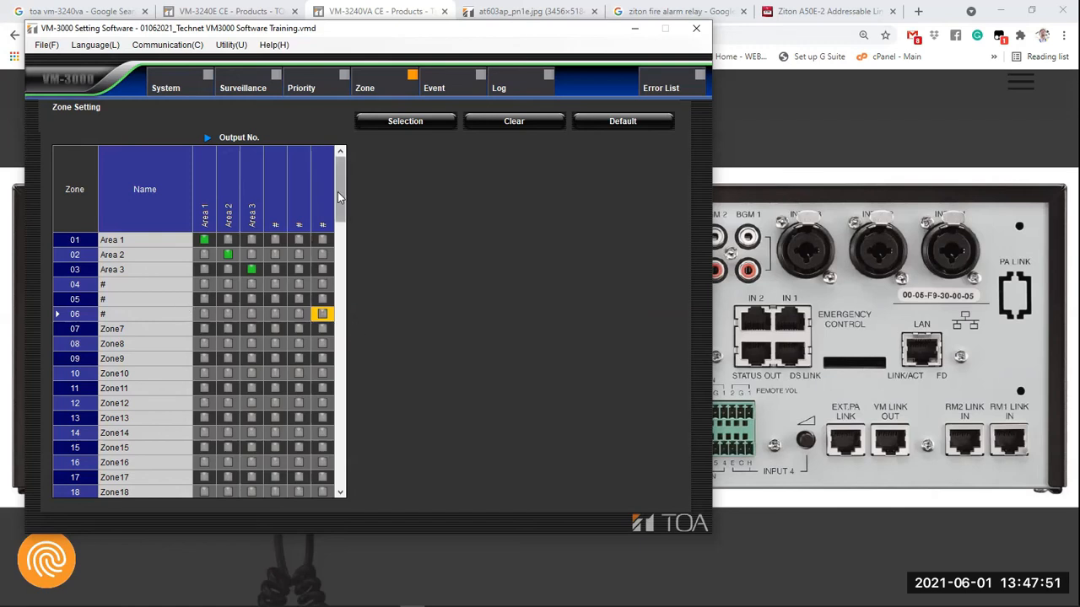
Rename zone 90 to "All CAll"
scroll(338, 202, "down", 1)
scroll(338, 207, "up", 1)
left_click_drag(338, 217, 343, 496)
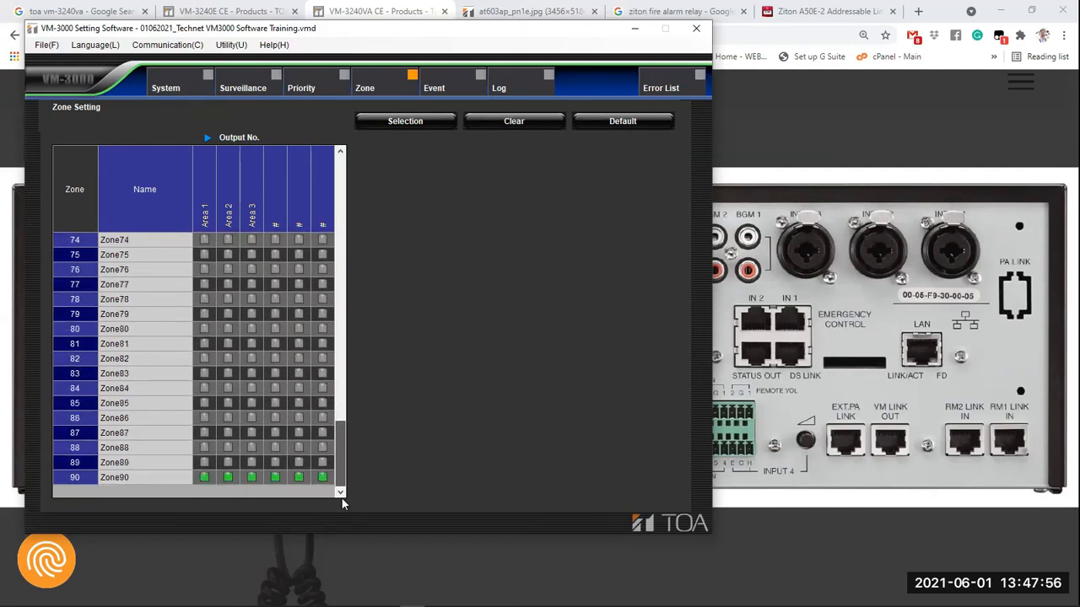
left_click(135, 477)
left_click(130, 475)
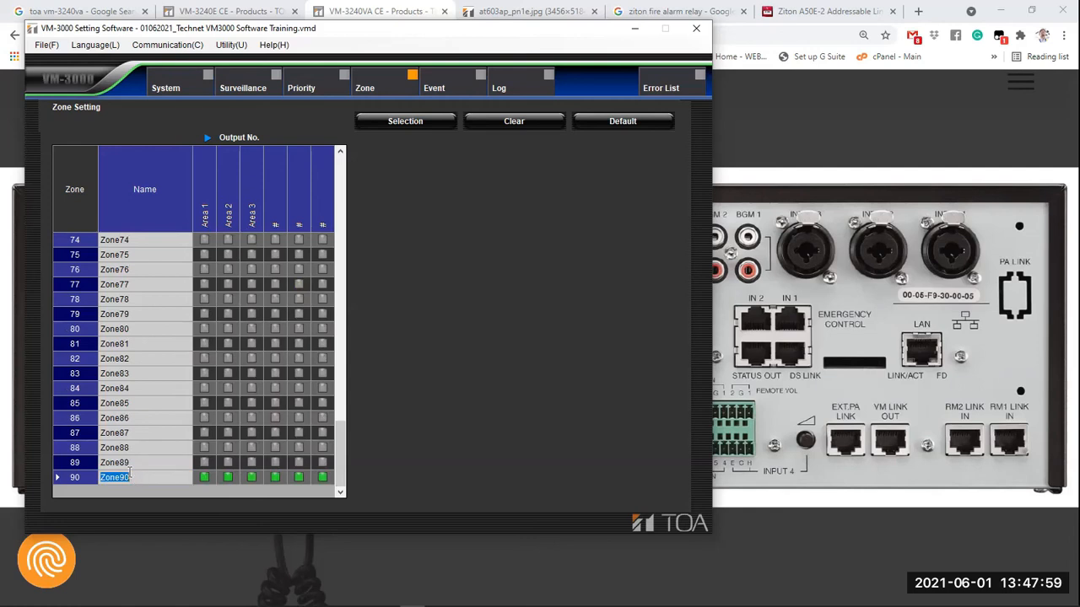
type("All CAll")
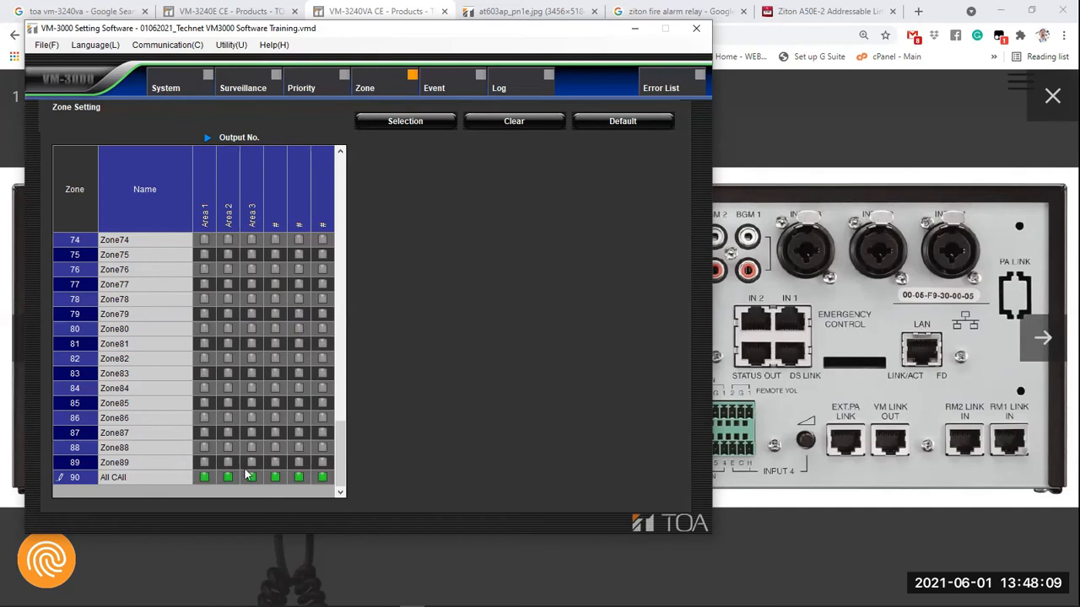
Remove the three unused "#" outputs from zone 90, leaving only Area 1, Area 2 and Area 3 assigned
left_click(277, 478)
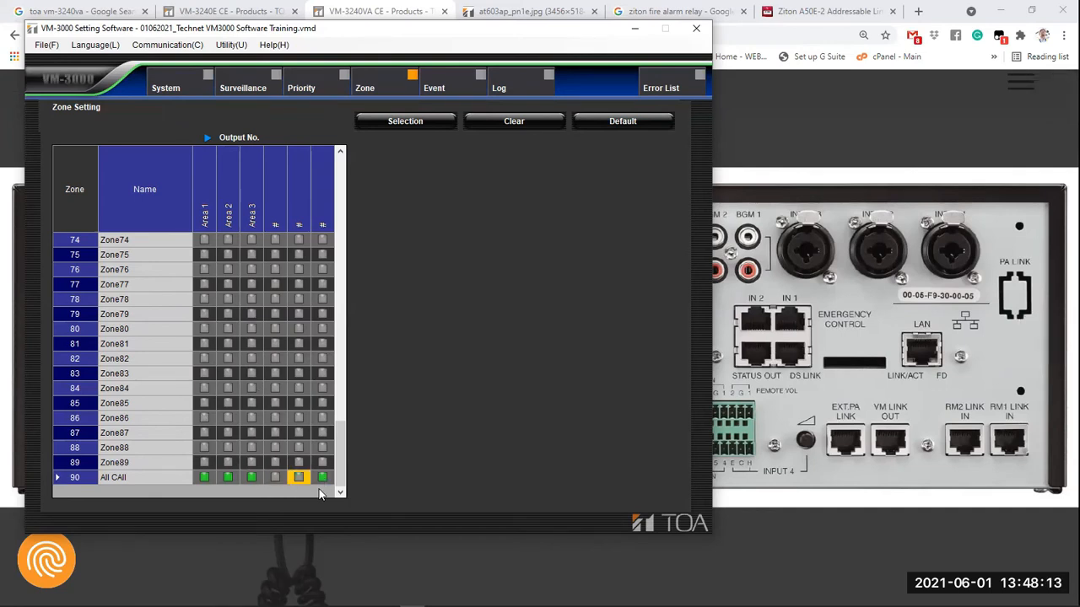
left_click(322, 479)
left_click(275, 478)
left_click(323, 479)
left_click(277, 477)
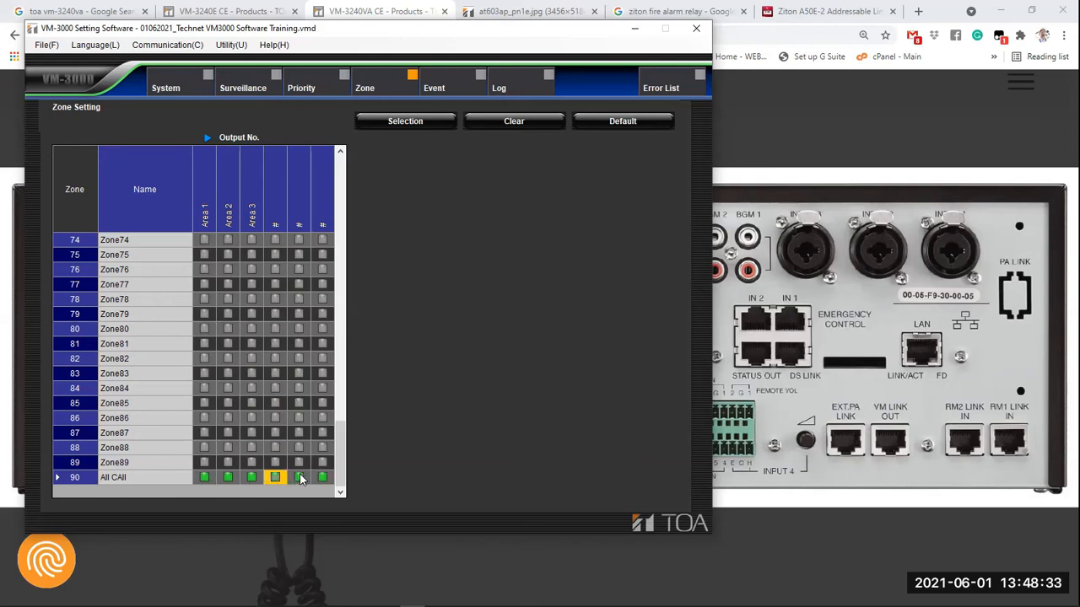
left_click(322, 478)
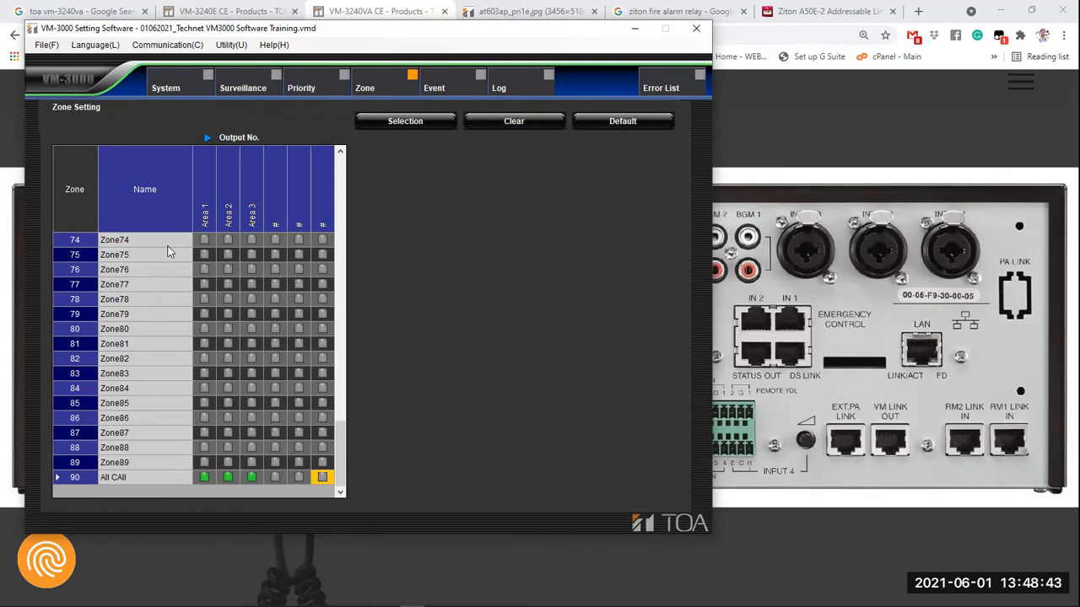
Look through the unused zones around zones 60 and 61 and return to the start of the zone list
scroll(199, 312, "up", 8)
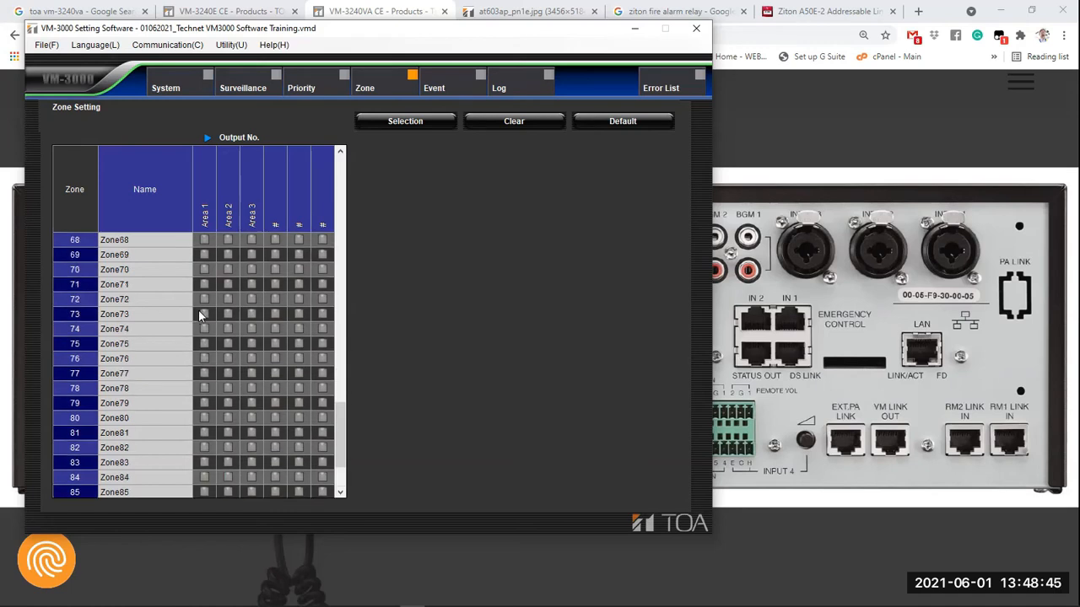
scroll(199, 313, "down", 3)
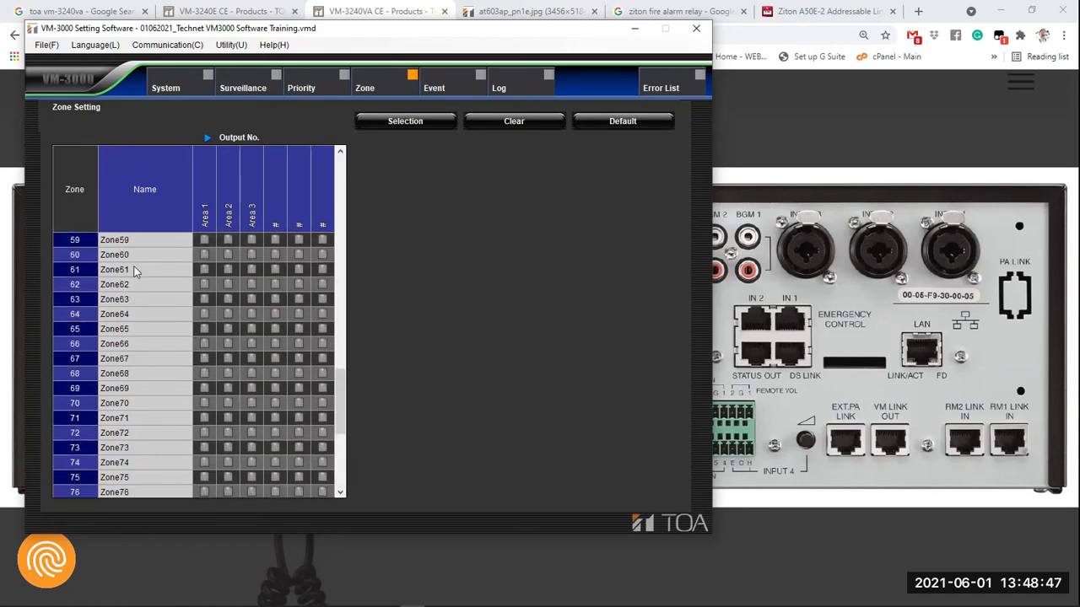
left_click(130, 254)
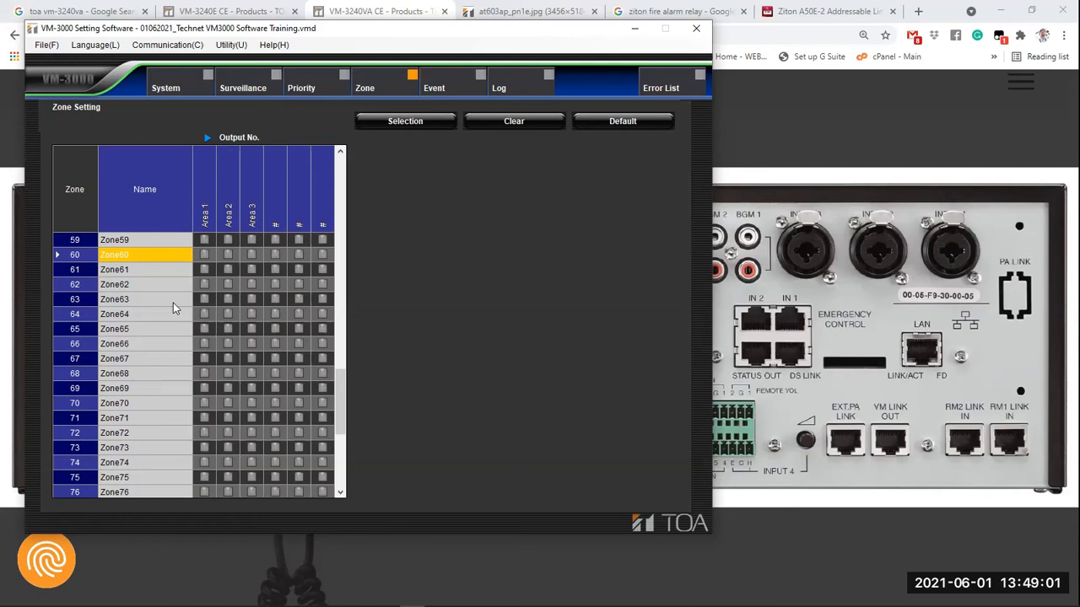
left_click(141, 271)
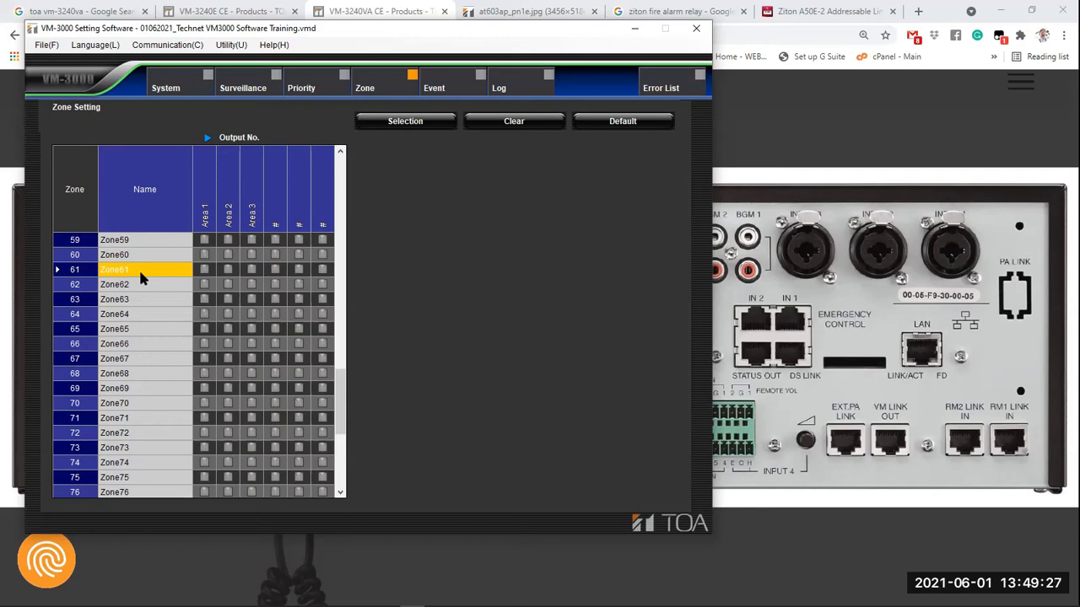
scroll(150, 331, "up", 7)
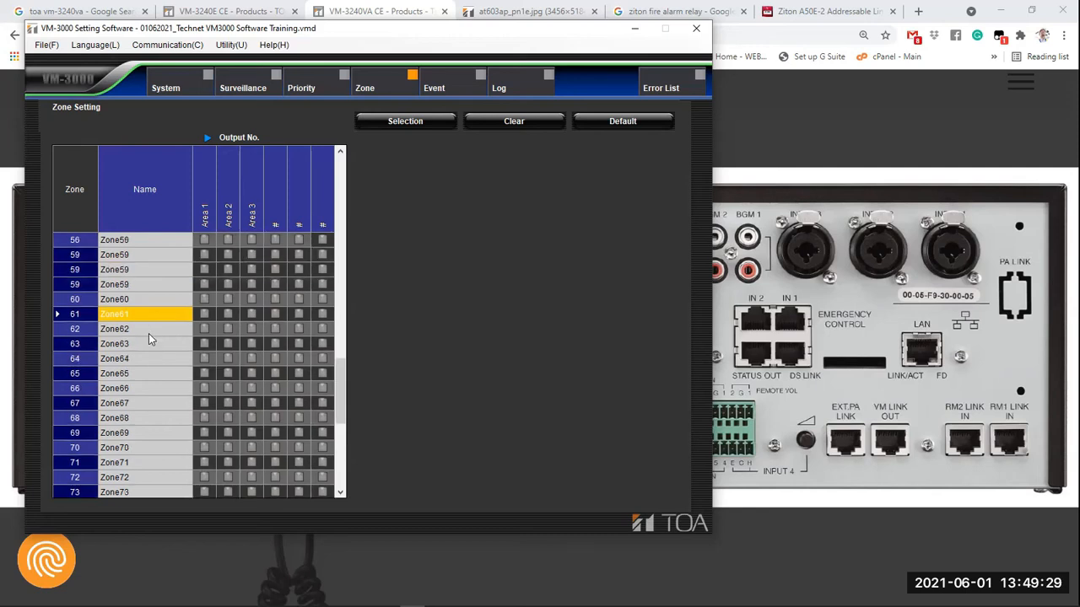
scroll(157, 317, "up", 11)
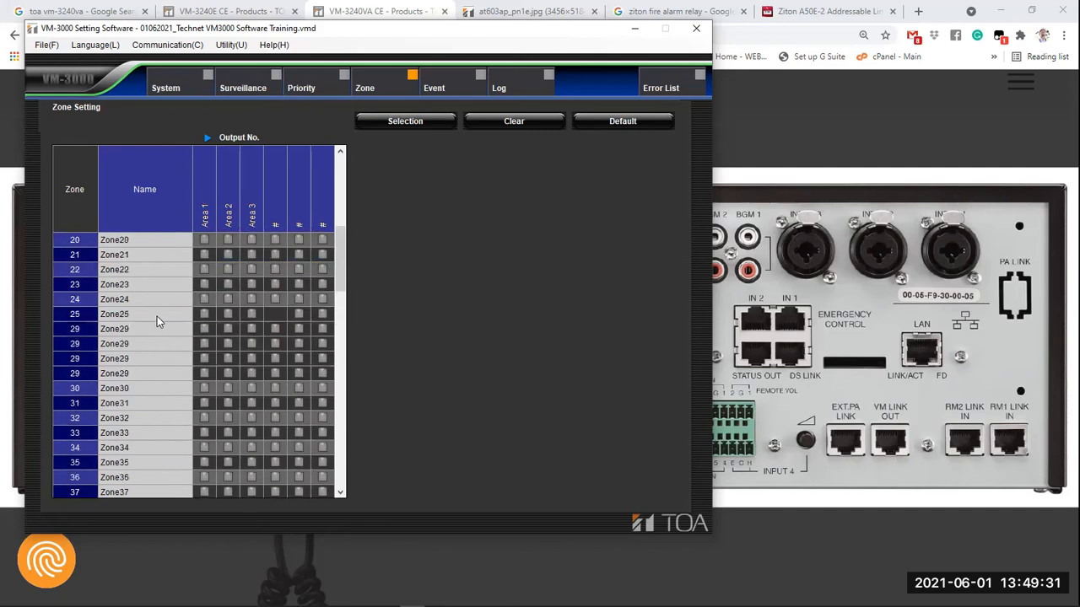
scroll(157, 308, "up", 2)
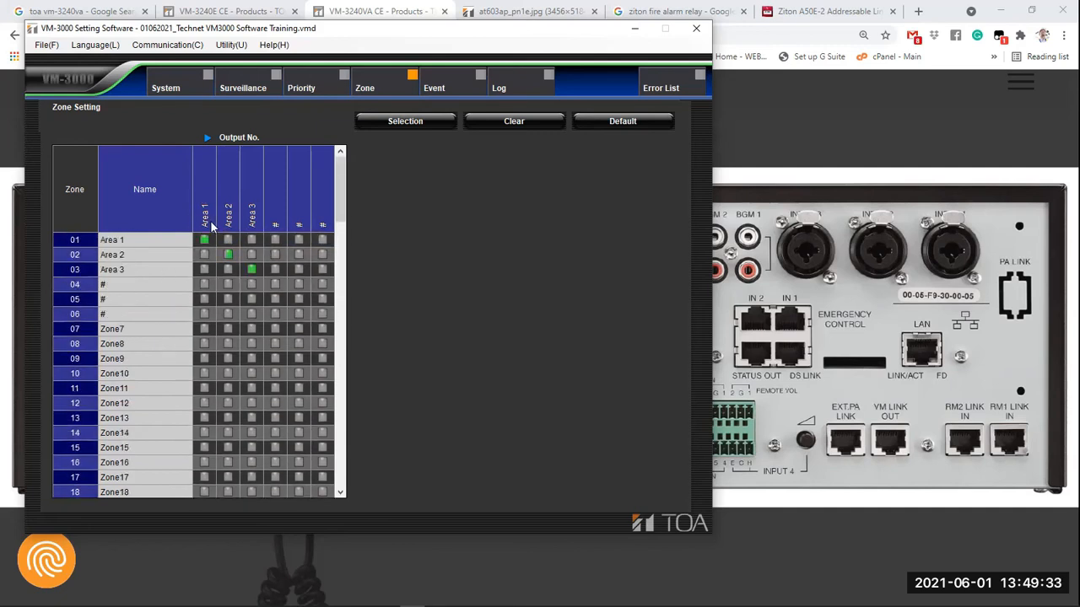
Rename zone 07 to "A1+2" and assign it to the Area 1 and Area 2 outputs
left_click(134, 328)
left_click(135, 328)
type("A1+2")
left_click(204, 328)
left_click(229, 331)
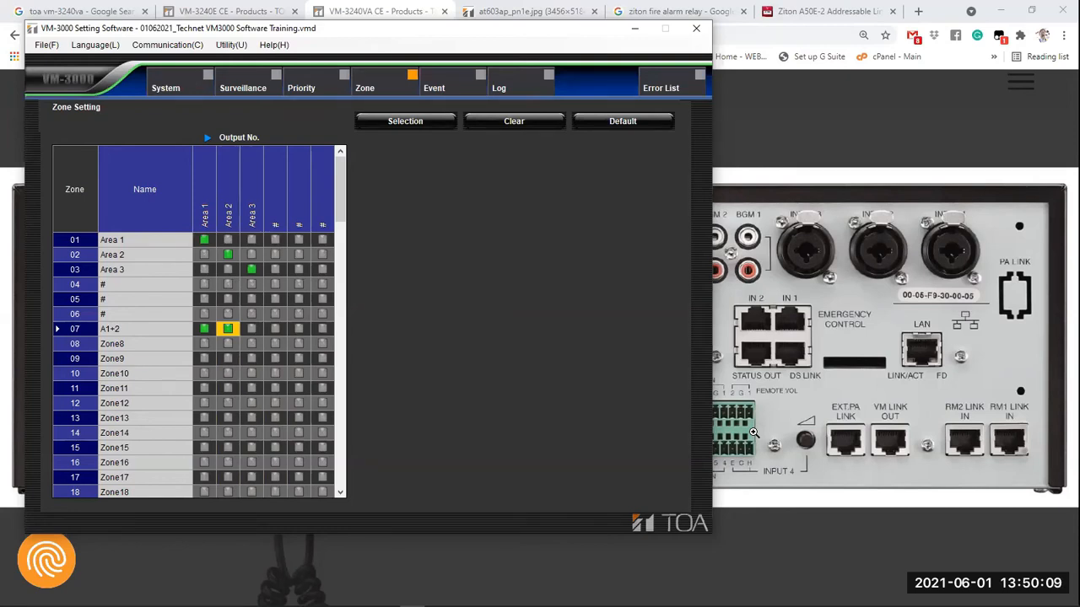
Add the Area 3 output to zone 07 and remove its Area 1 output
left_click(251, 329)
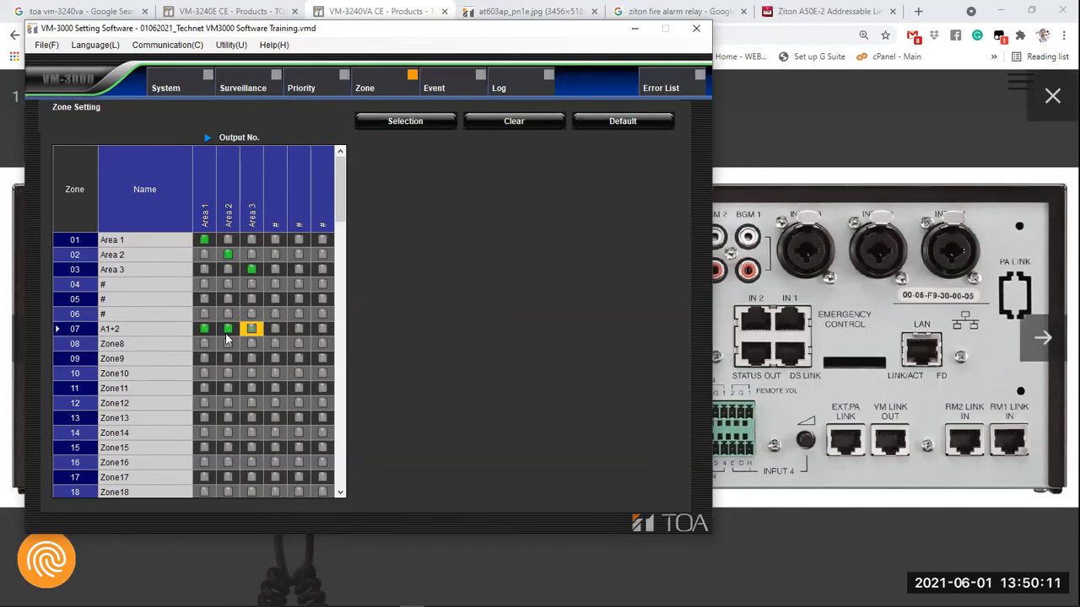
left_click(206, 330)
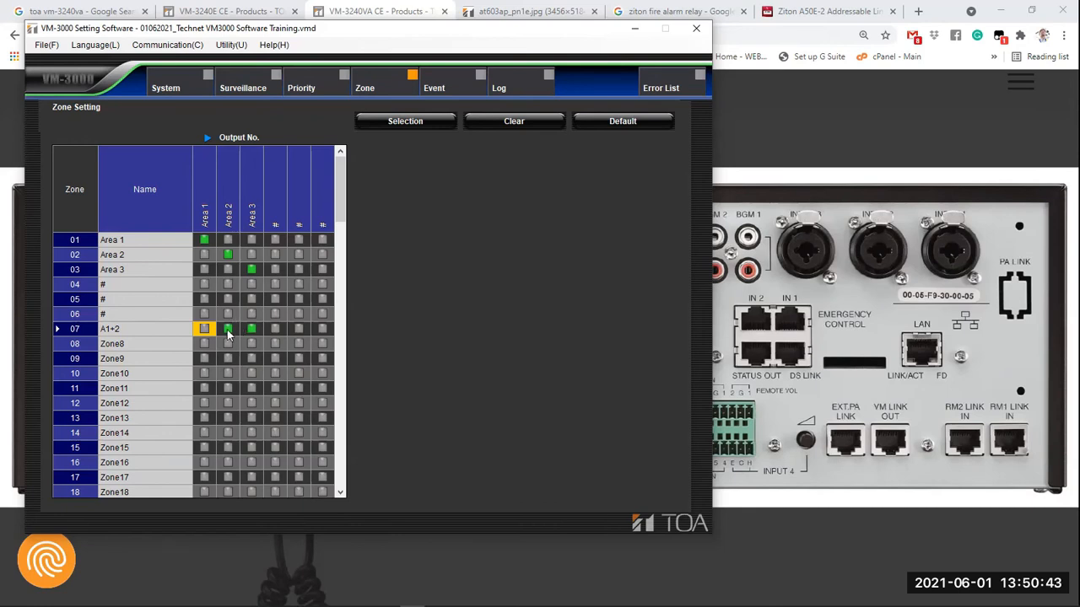
left_click(140, 329)
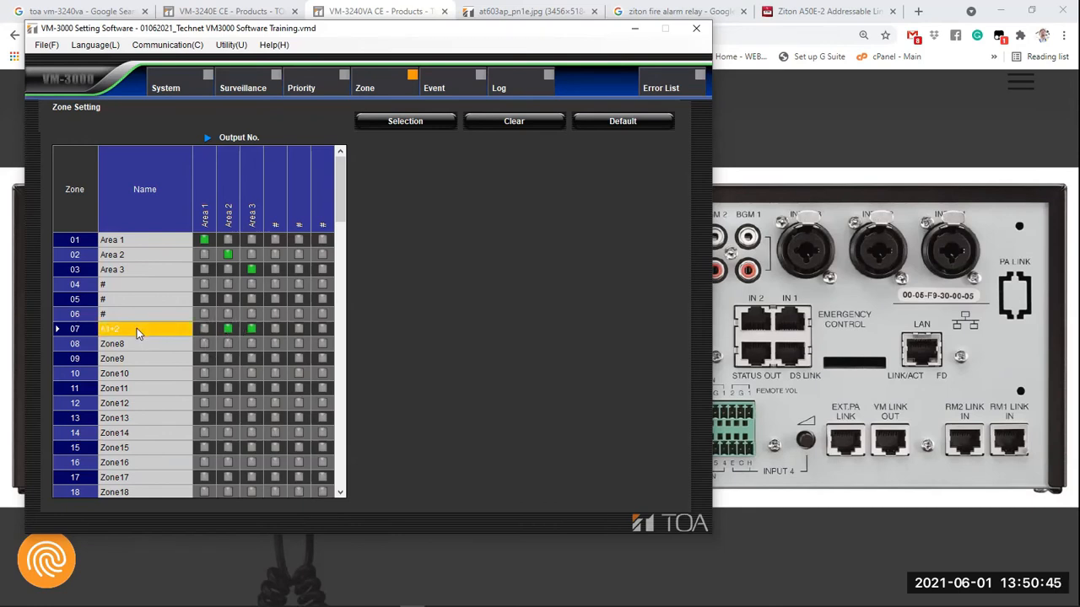
Restore zone 07's name to "Zone7" and clear its Area 2 and Area 3 outputs
left_click(134, 343)
left_click(130, 344)
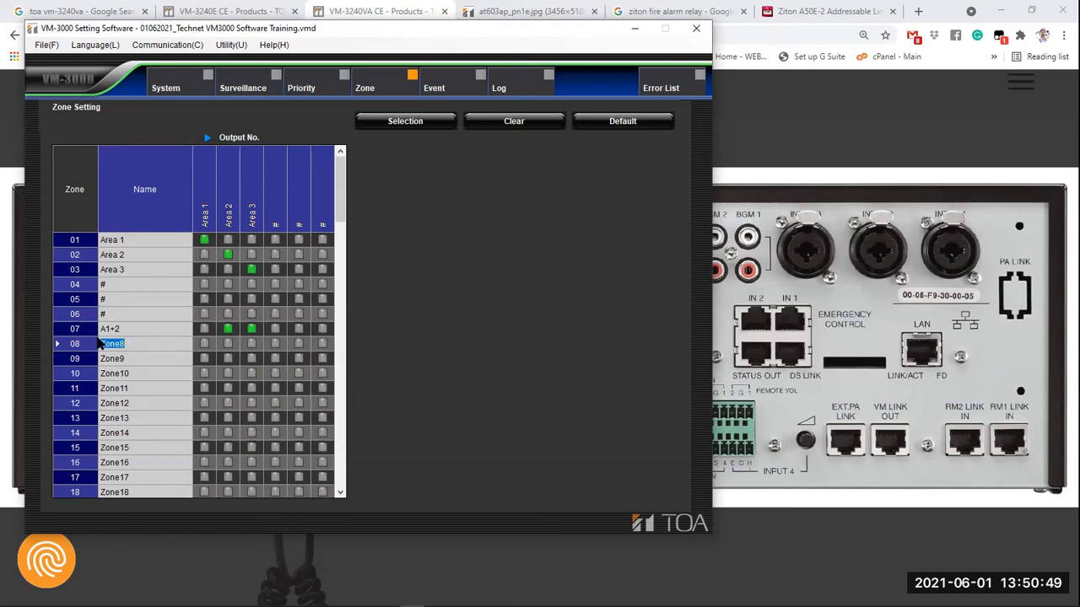
left_click(124, 329)
left_click(124, 328)
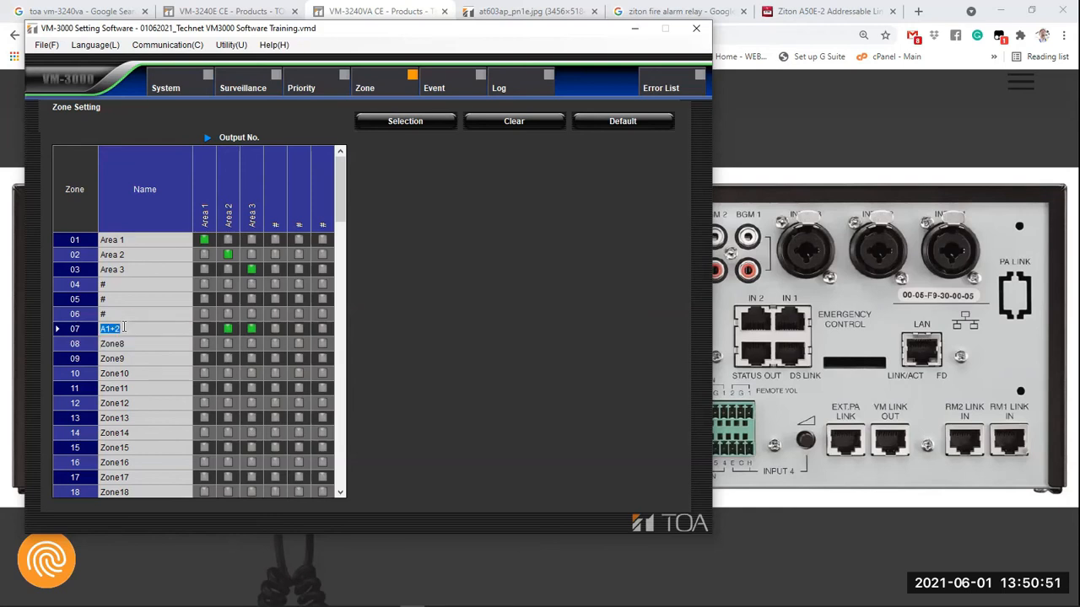
type("Zone7")
key("BackSpace")
left_click(229, 328)
left_click(251, 328)
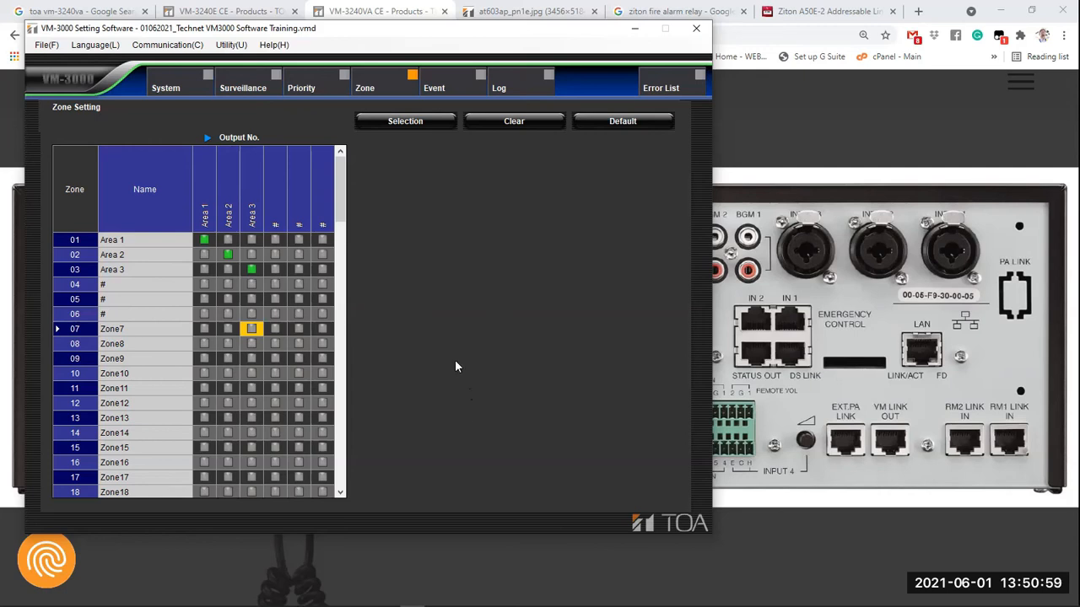
Review the zone list through zone 90 and open the general Event settings
scroll(277, 245, "down", 4)
scroll(277, 250, "up", 4)
scroll(231, 279, "down", 4)
scroll(231, 278, "up", 4)
scroll(272, 373, "down", 7)
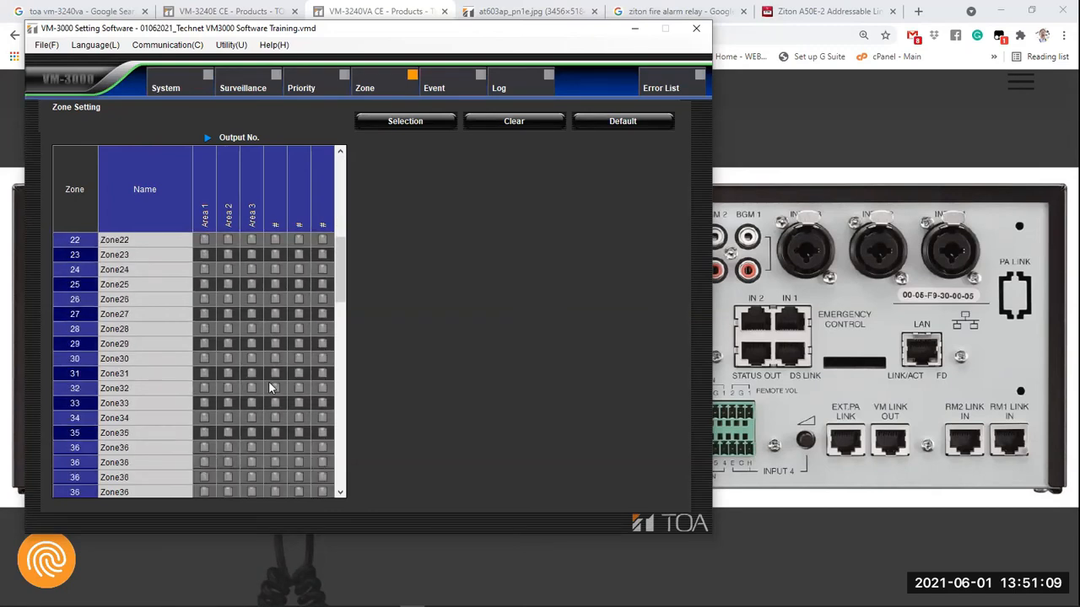
scroll(270, 388, "down", 15)
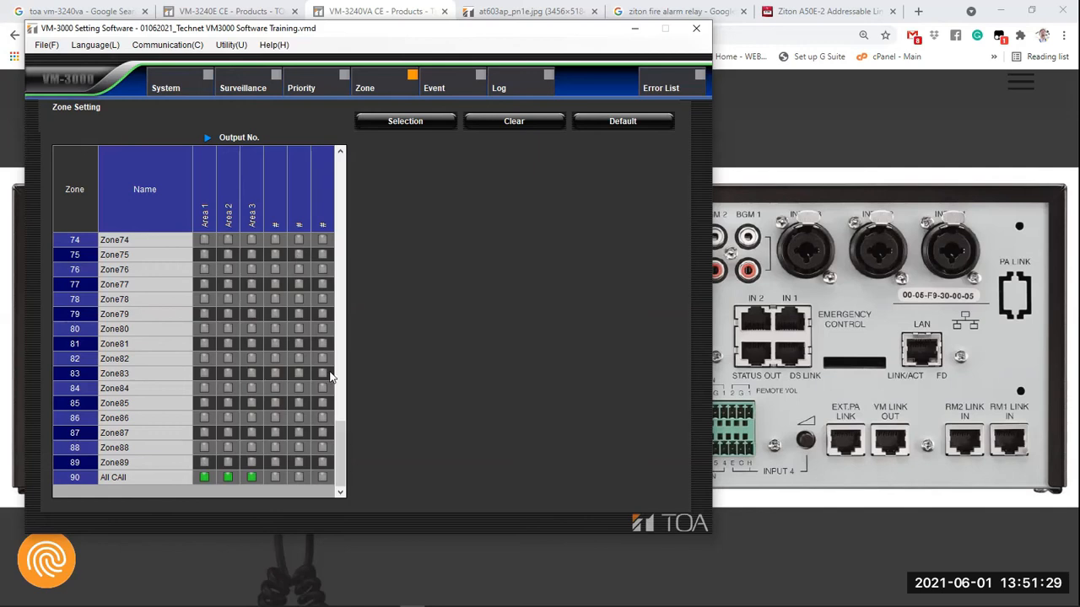
left_click_drag(344, 434, 302, 128)
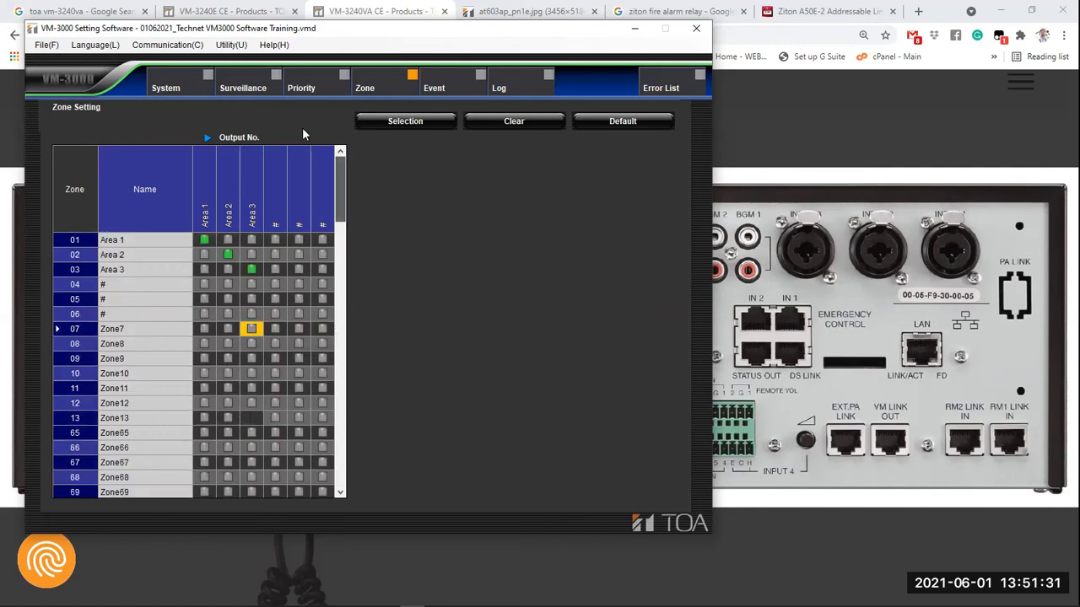
left_click(451, 88)
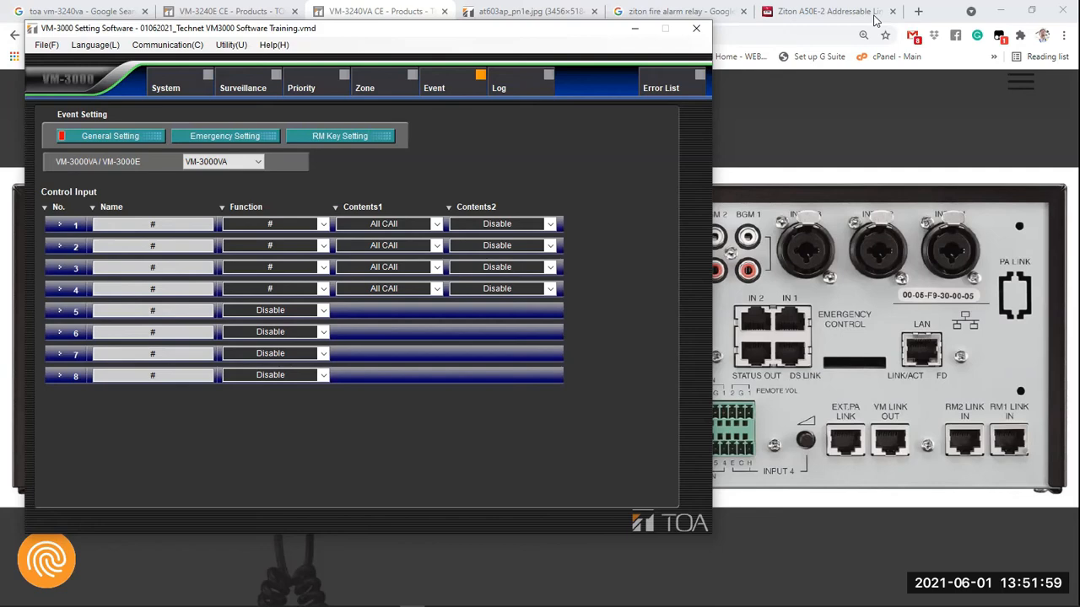
Switch to the browser, open TOA's RM-200M S product page in a new tab and enlarge the microphone picture
left_click(919, 11)
type("toa ")
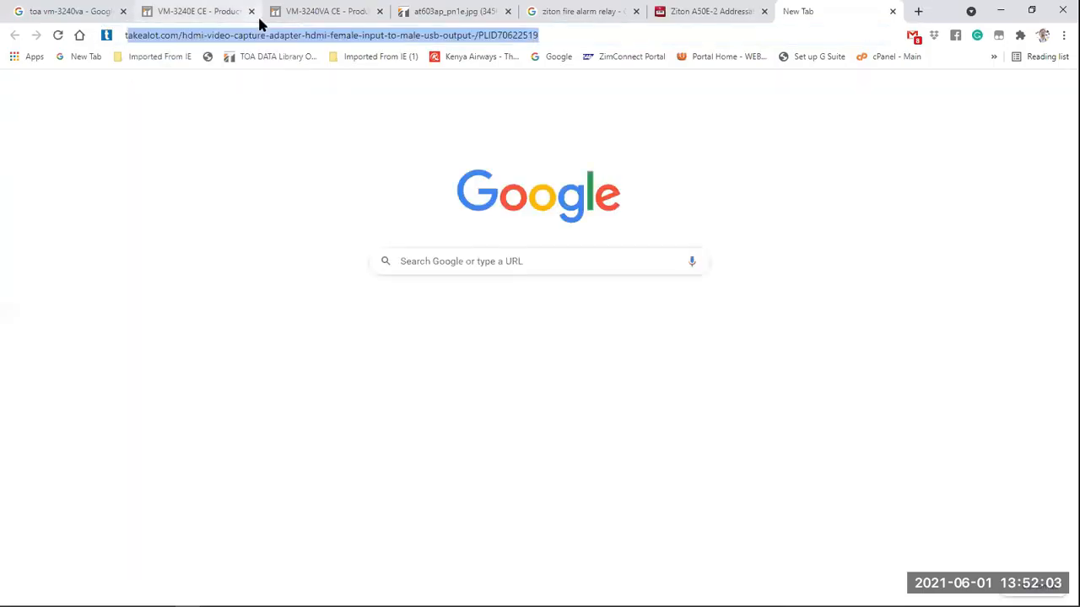
type("rm")
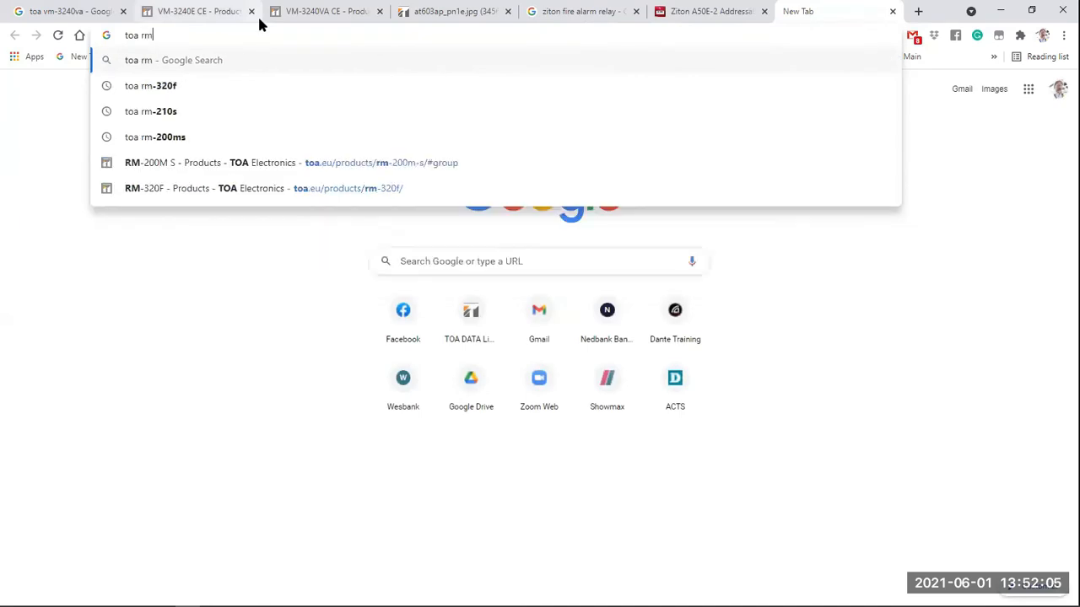
key("Down")
key("Down")
key("Down")
key("Down")
key("Return")
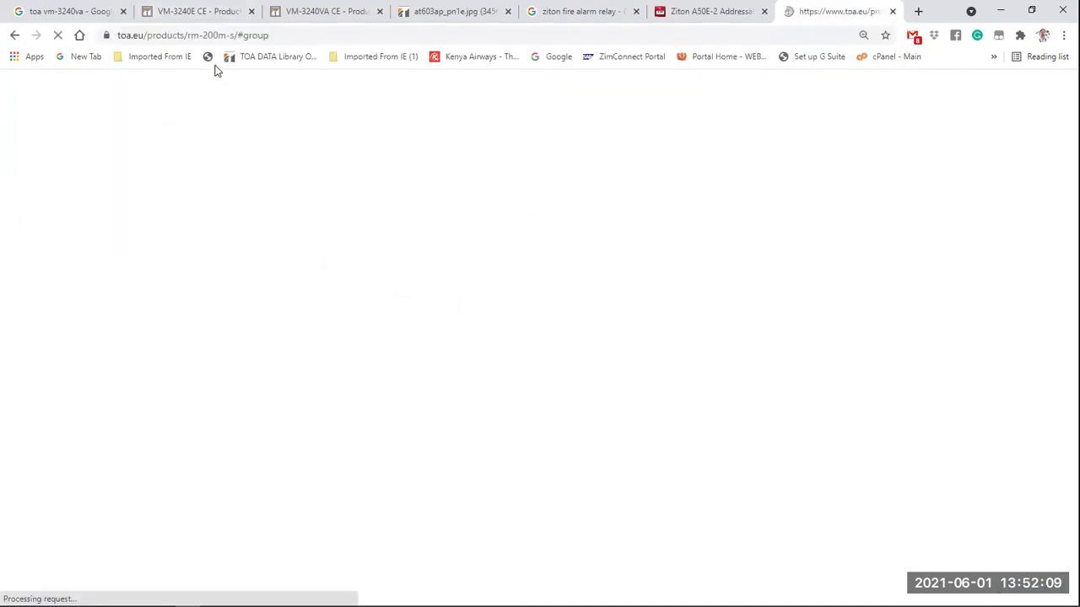
left_click(279, 34)
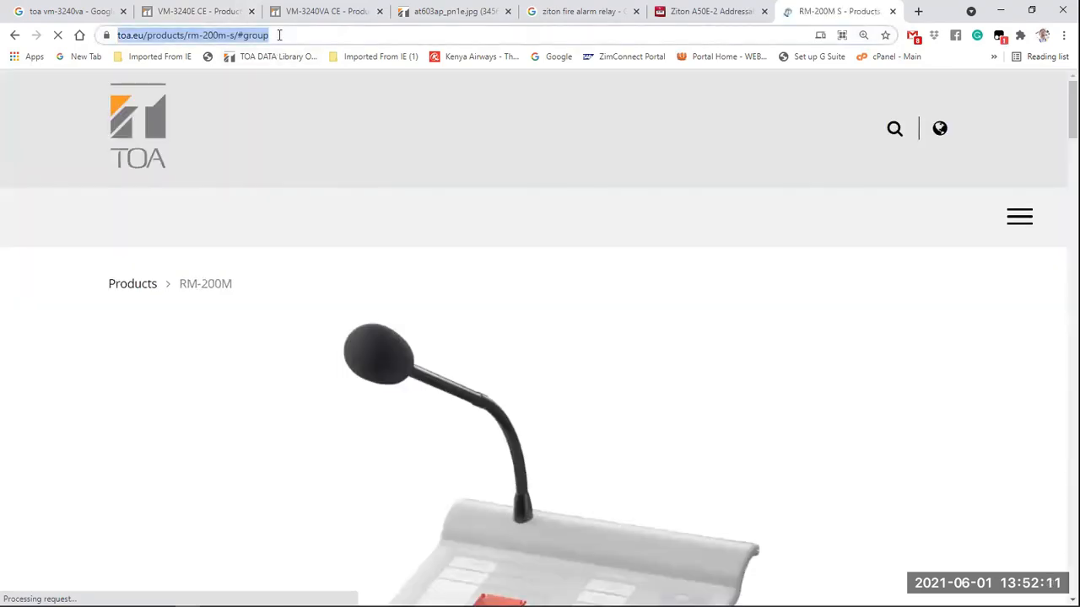
left_click(526, 265)
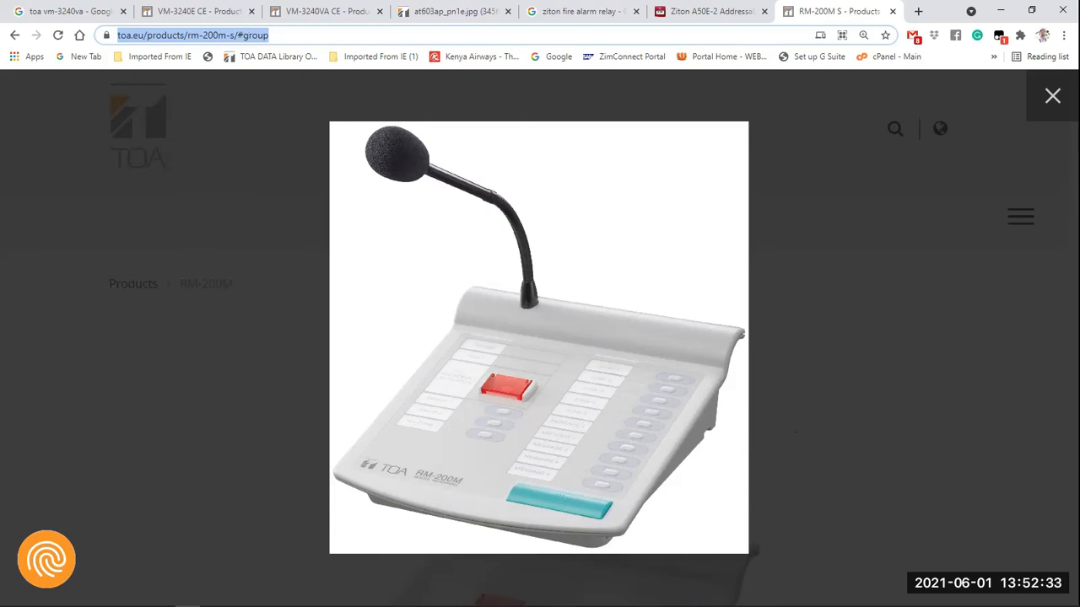
Check the Event settings in VM-3000 Setting Software, then view the VM-3240VA rear panel and VM-3240E front panel pictures in the browser
left_click(412, 597)
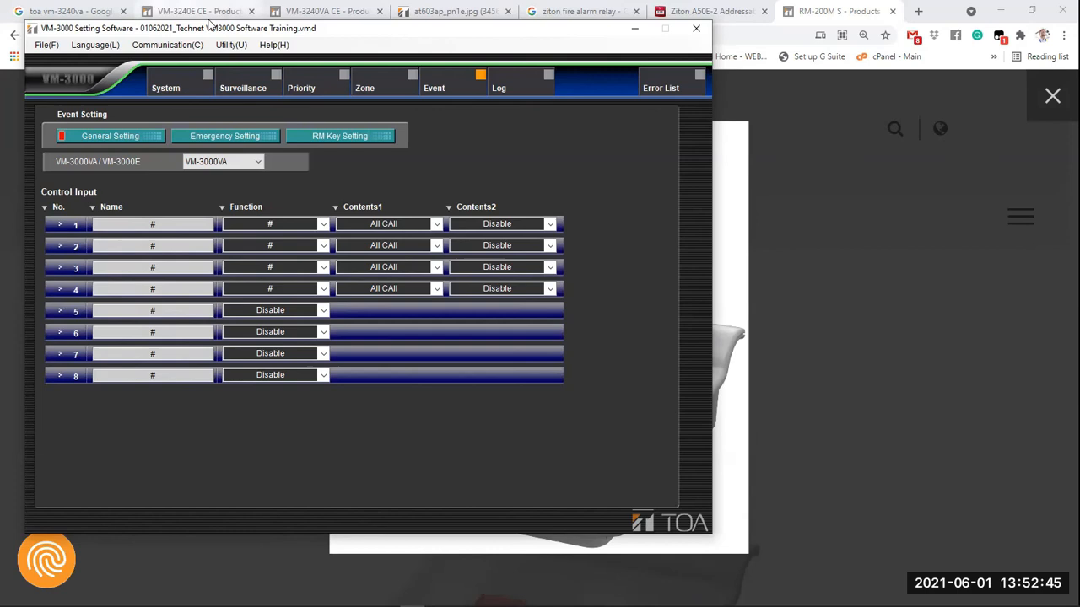
left_click(309, 17)
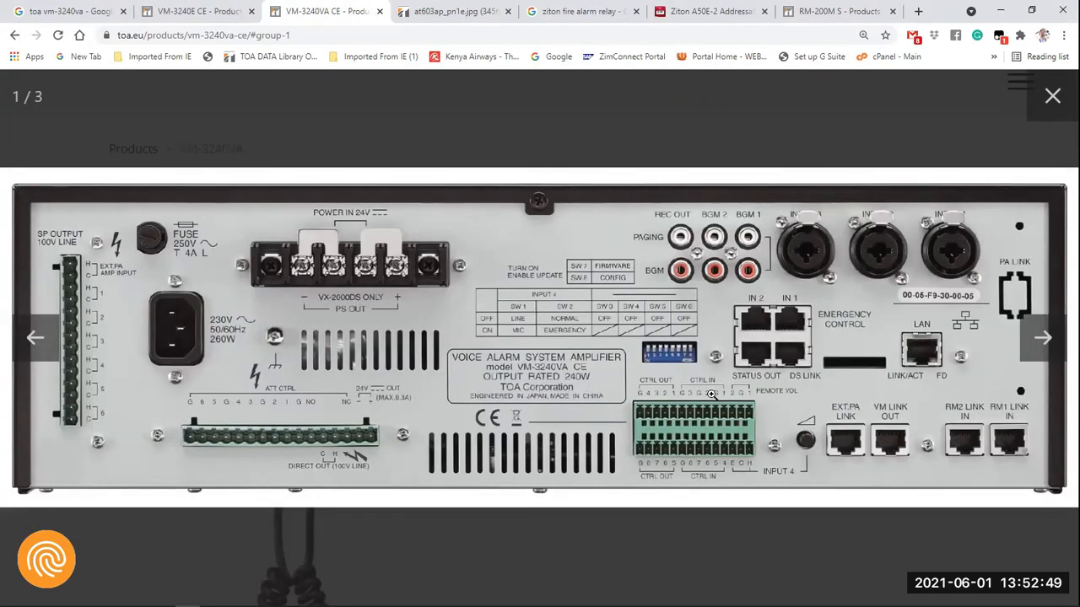
left_click(179, 12)
left_click(1043, 337)
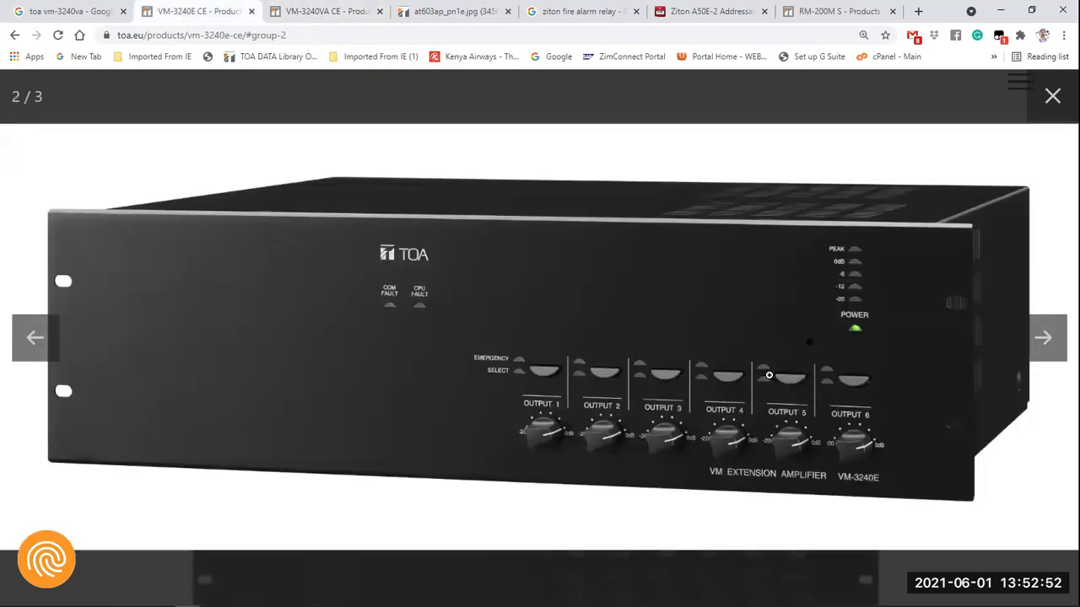
View the VM-3240E rear panel picture and compare it with the VM-3240VA rear panel picture
left_click(1043, 339)
left_click(1042, 339)
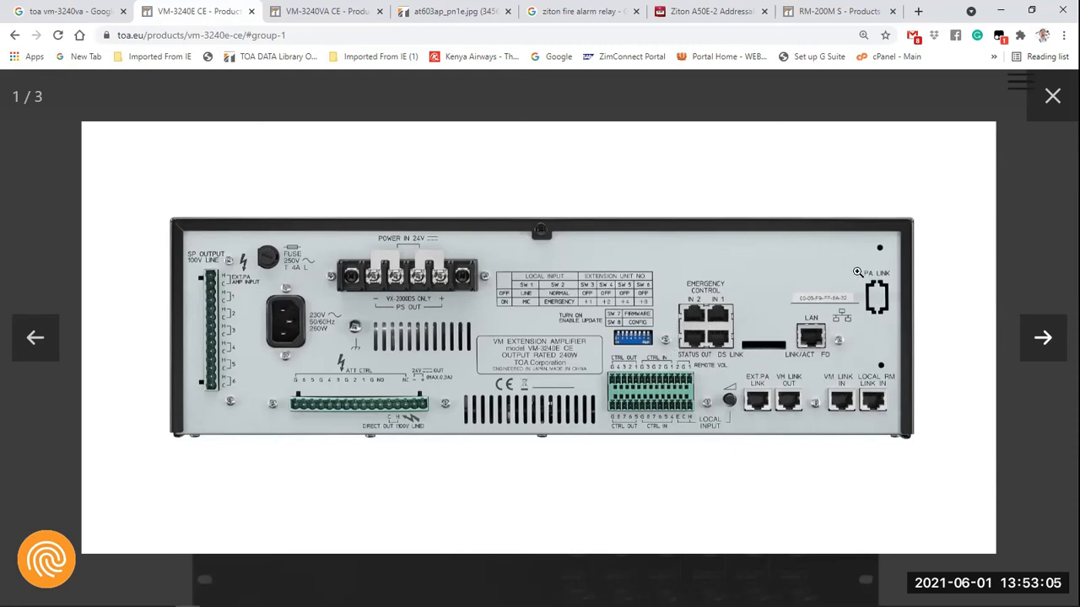
left_click(327, 12)
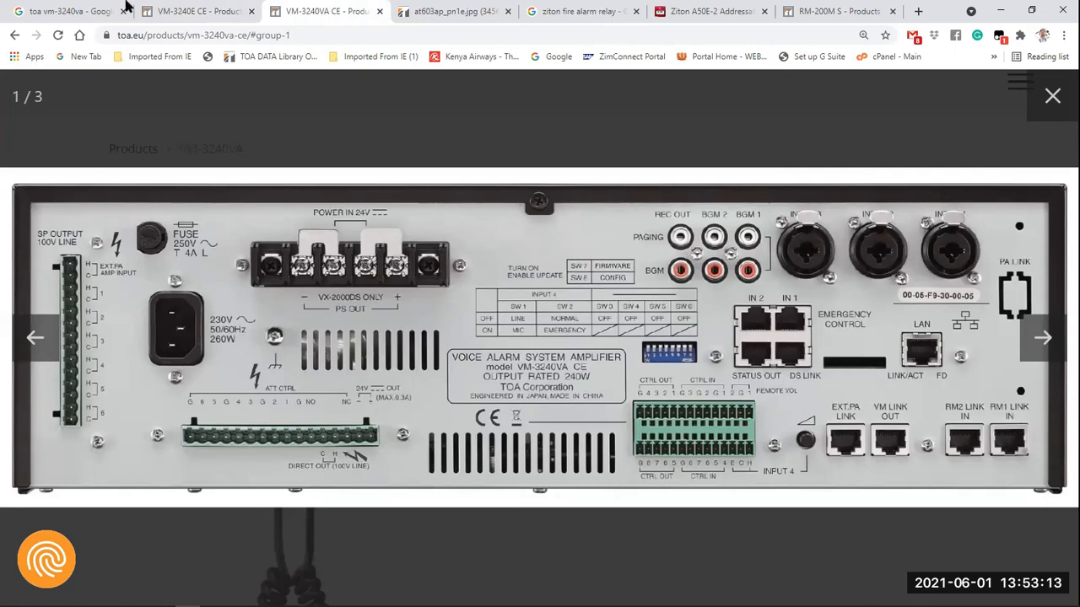
left_click(198, 14)
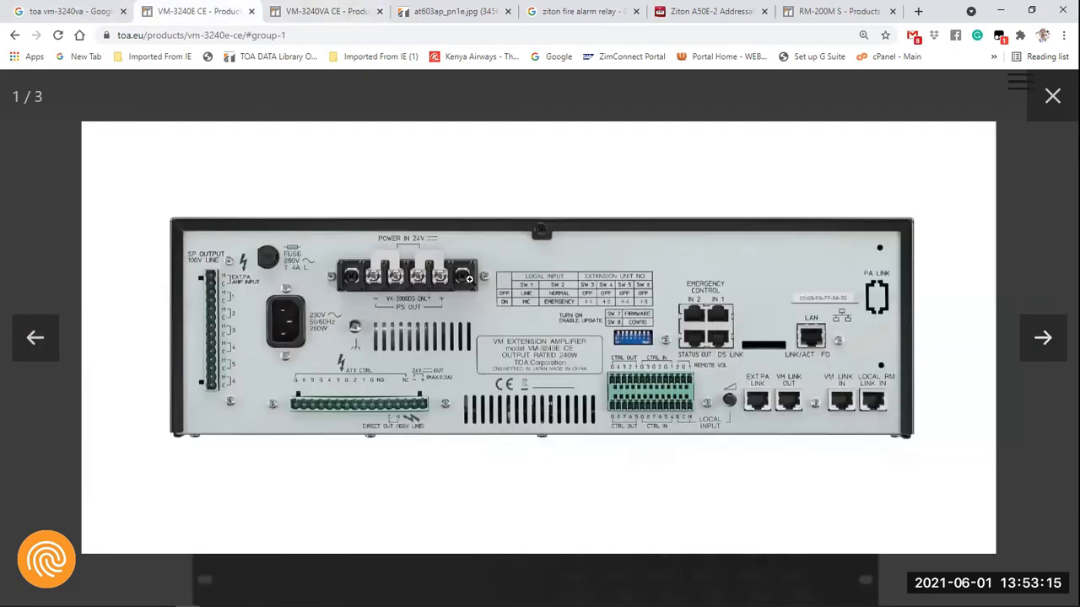
Switch to VM-3000 Setting Software and review the General, Emergency and RM Key event settings, ending on the Emergency settings
mouse_move(540, 606)
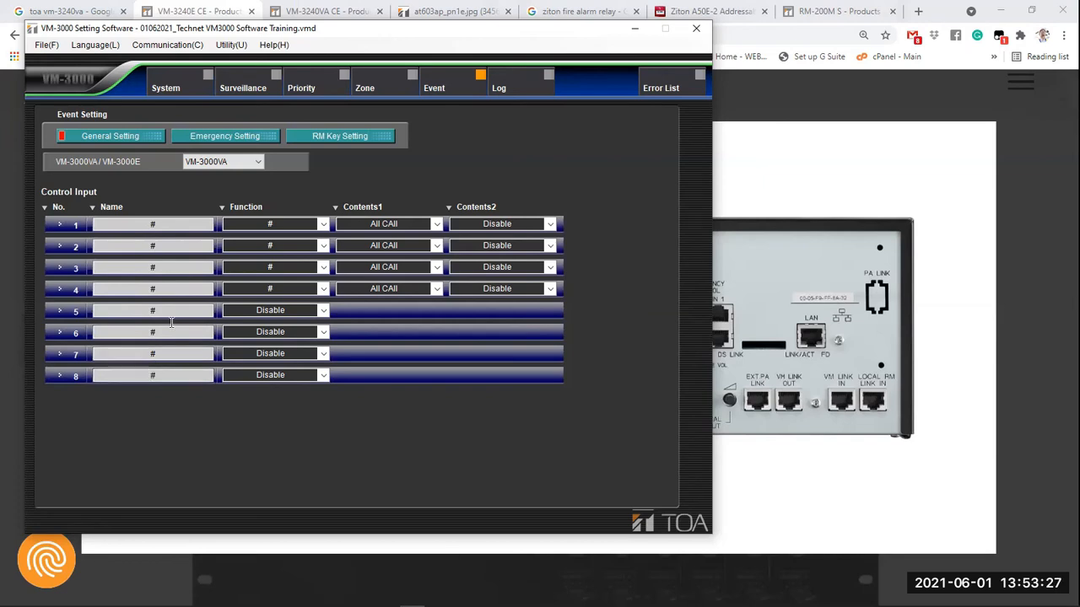
left_click(216, 137)
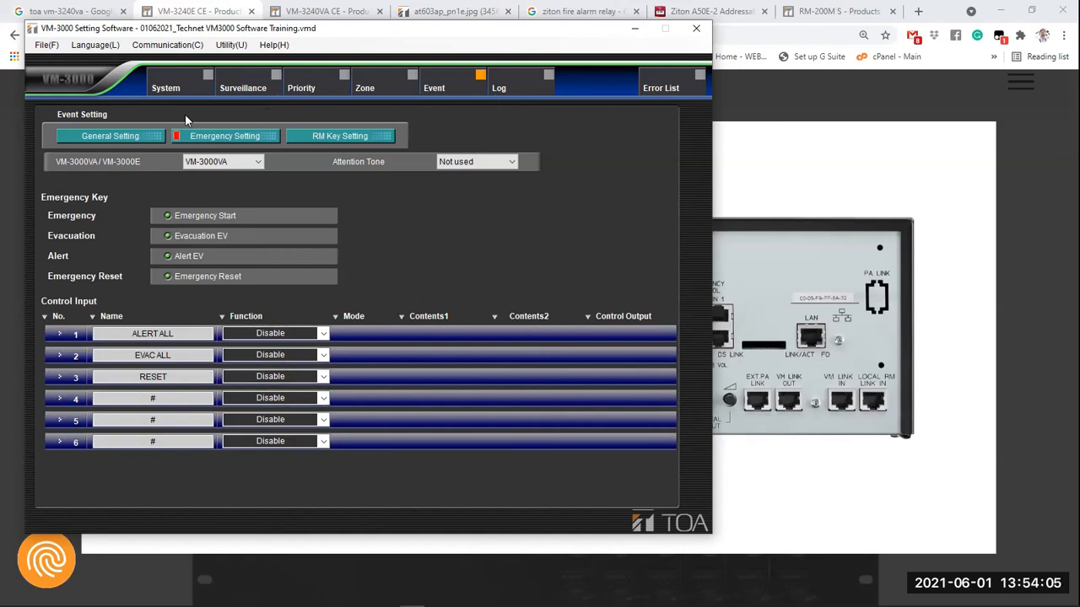
left_click(90, 144)
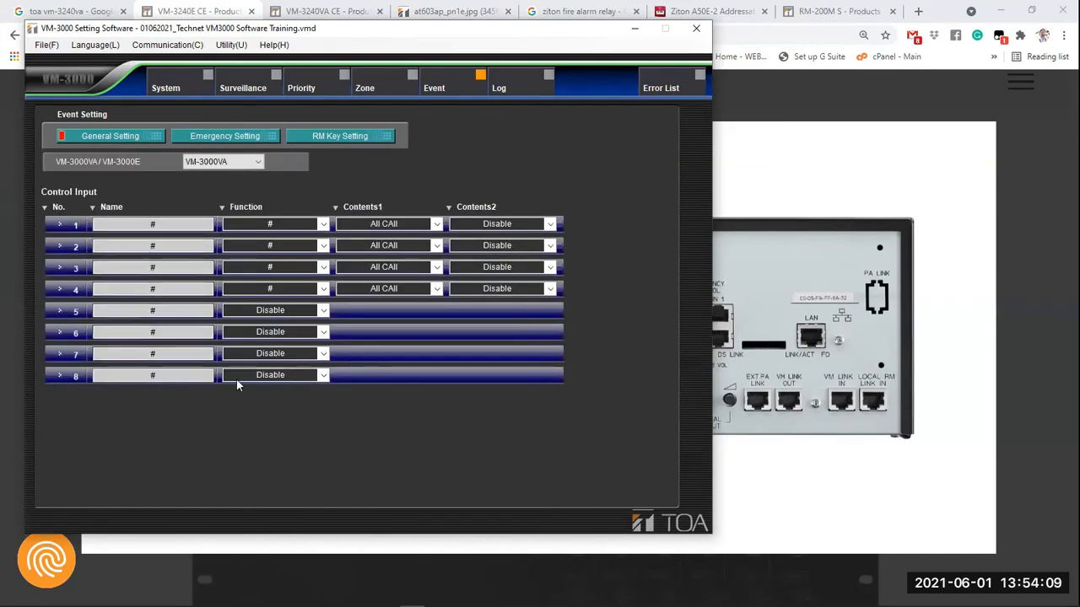
left_click(216, 144)
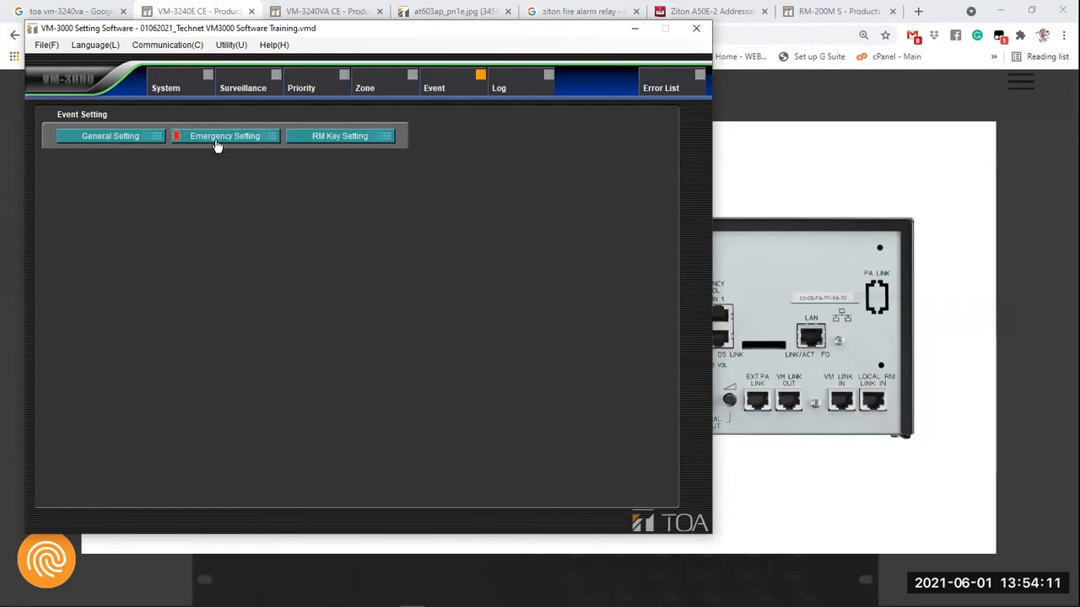
left_click(344, 138)
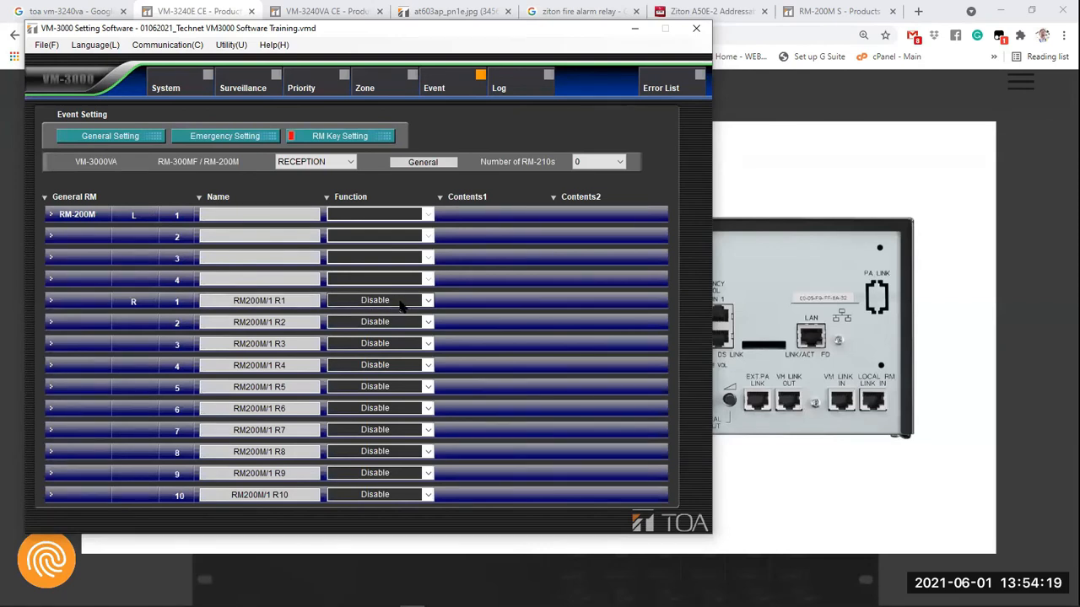
left_click(117, 142)
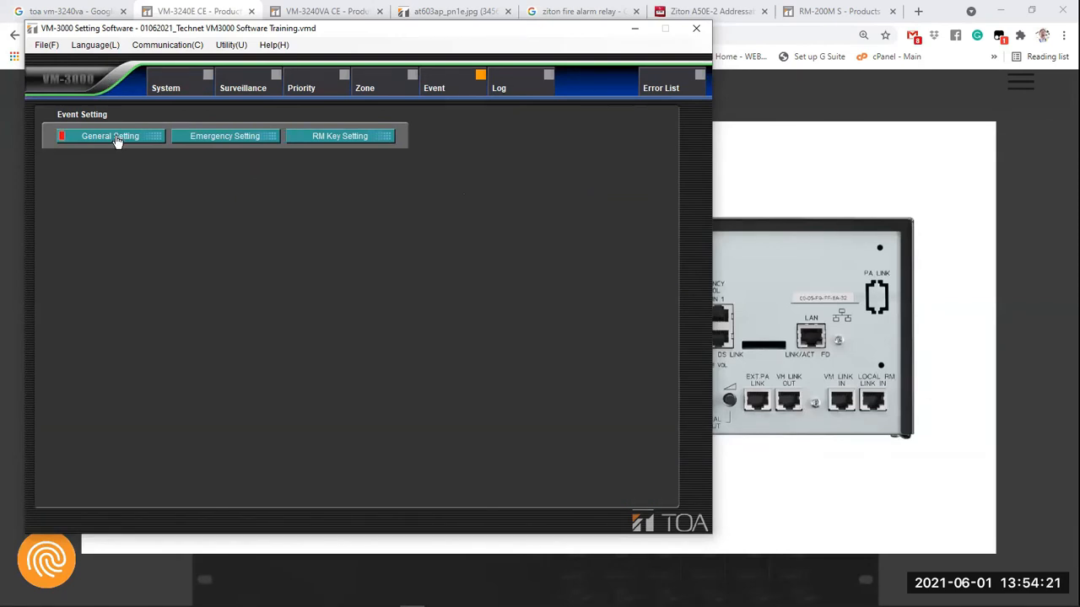
left_click(190, 137)
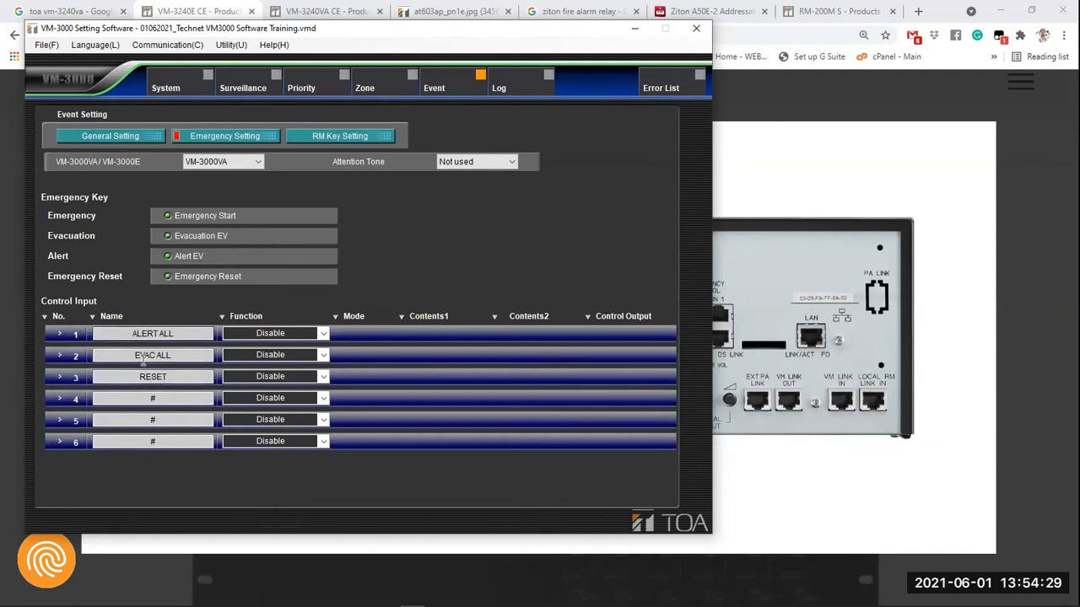
left_click(326, 139)
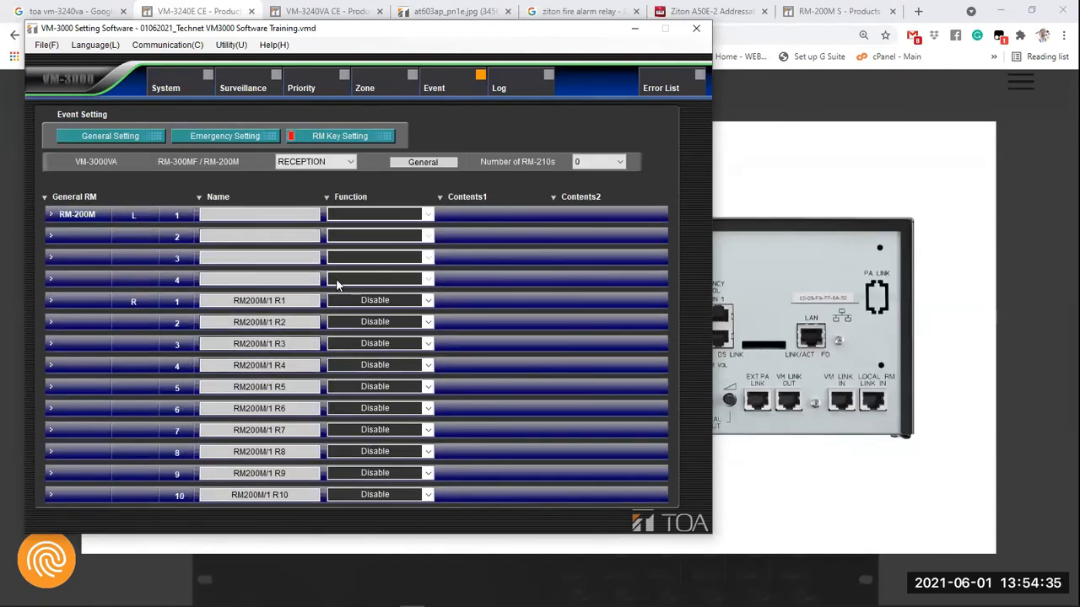
left_click(210, 139)
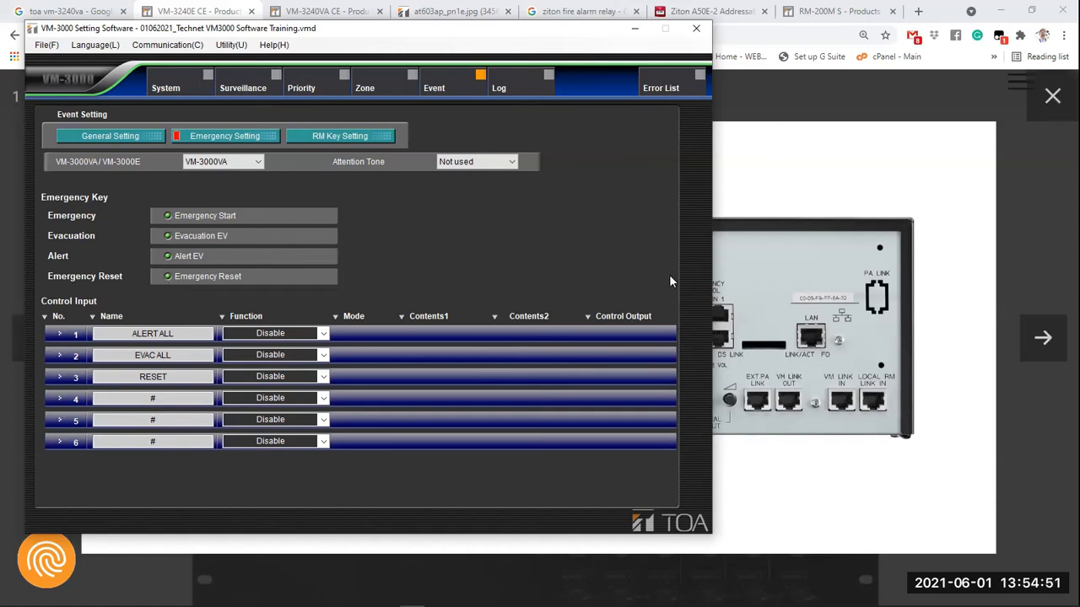
Switch to the browser, view the VM-3240E rear panel and enlarge the emergency buttons in the VM-3240VA front picture
left_click(793, 283)
left_click(495, 192)
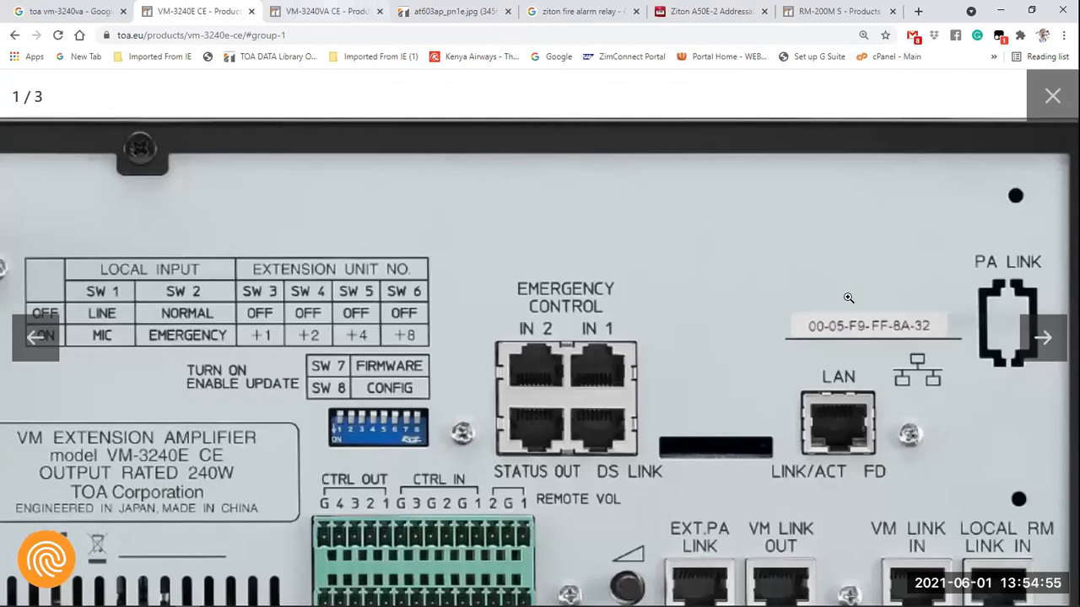
key("ctrl+Tab")
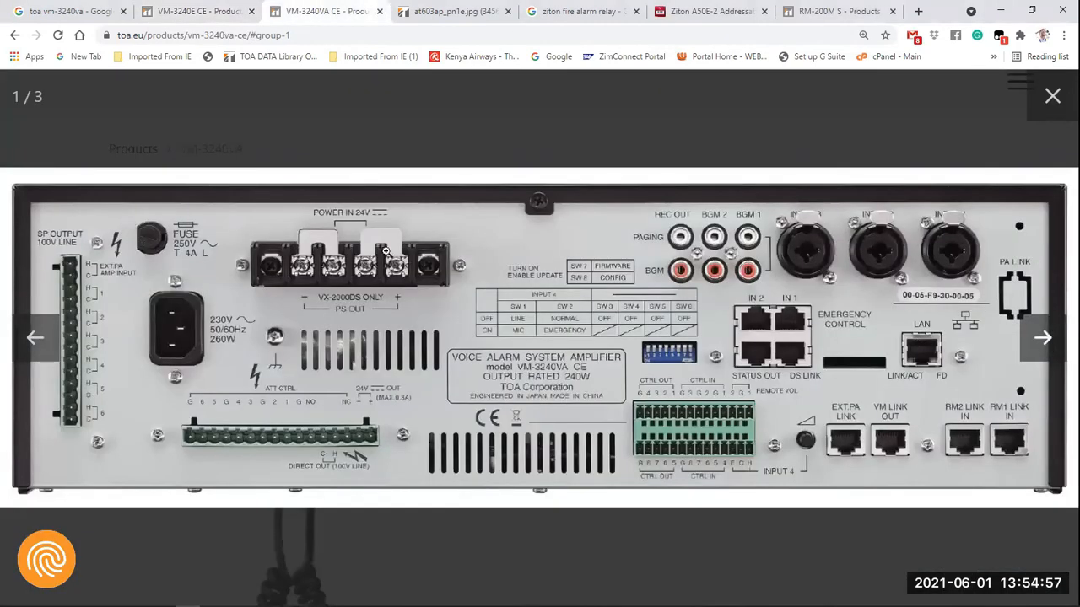
key("Right")
left_click(416, 226)
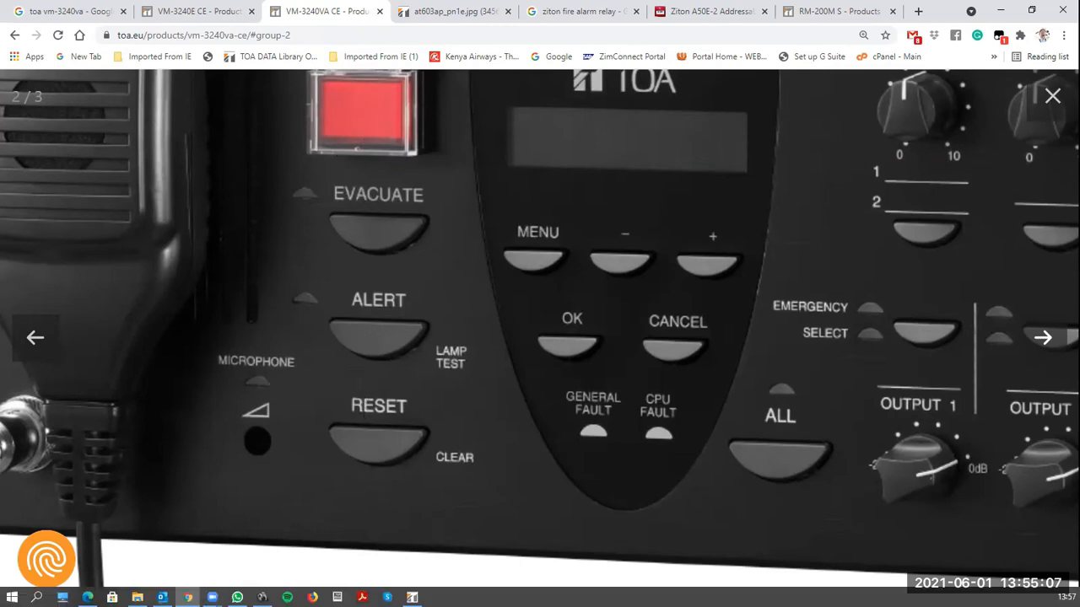
Compare the Emergency Key settings in VM-3000 Setting Software with the buttons in the browser's VM-3240VA front panel picture
left_click(413, 597)
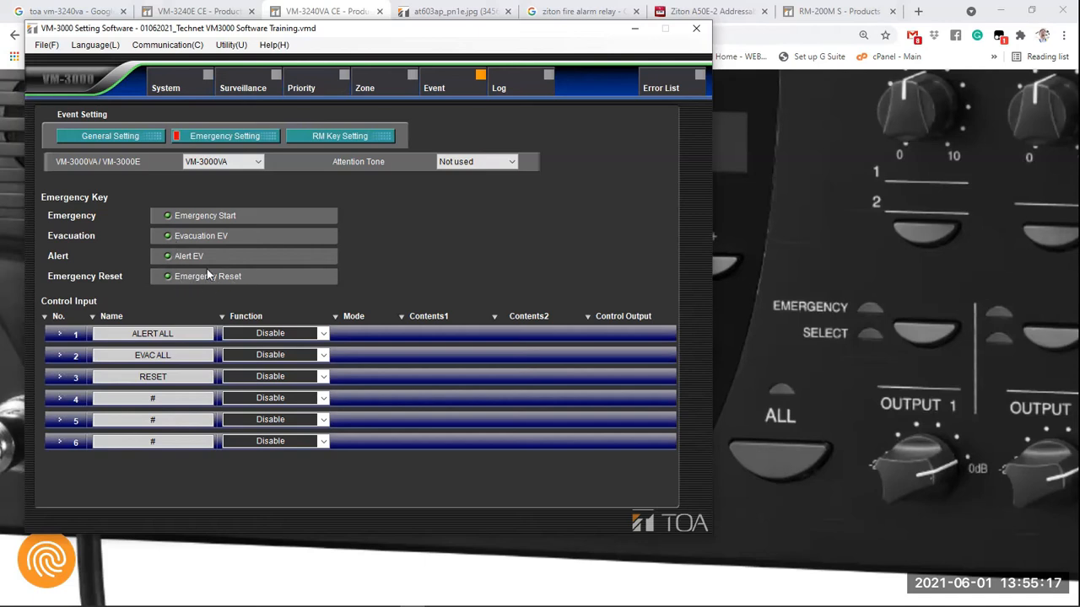
left_click(768, 179)
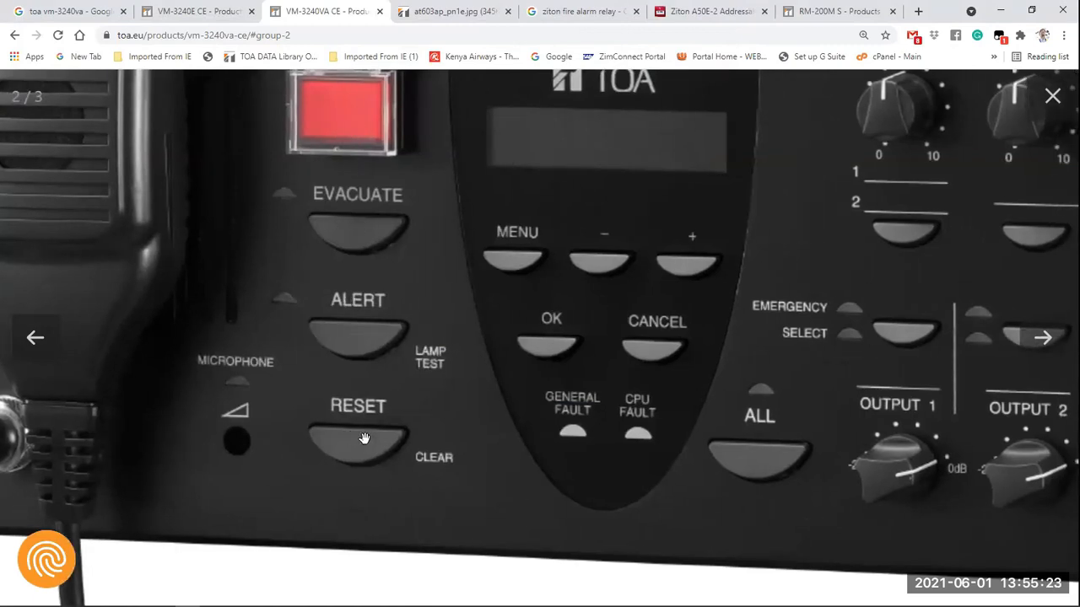
mouse_move(532, 605)
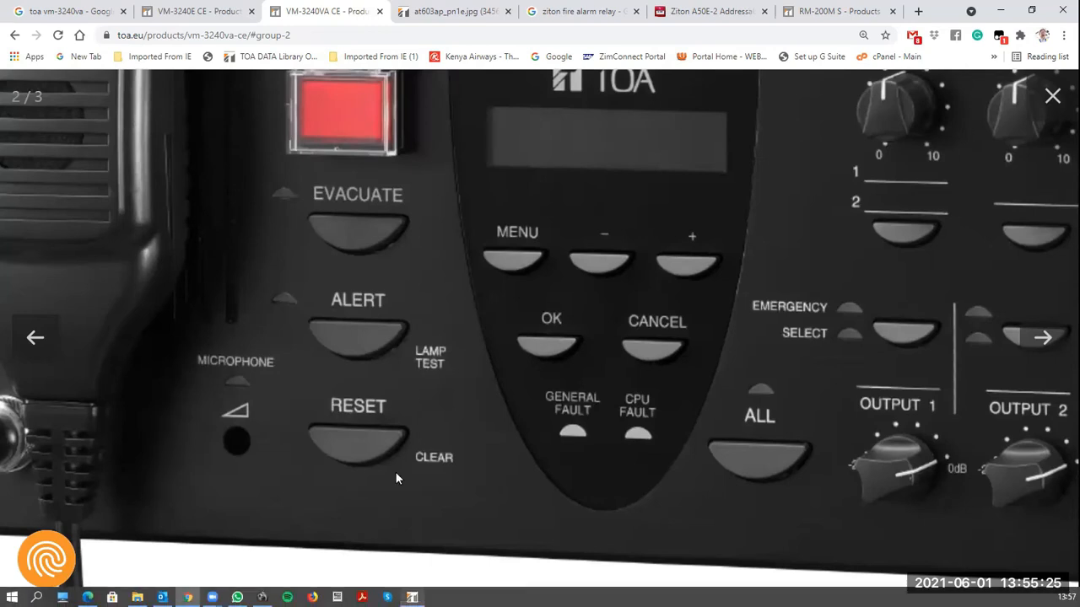
left_click(411, 597)
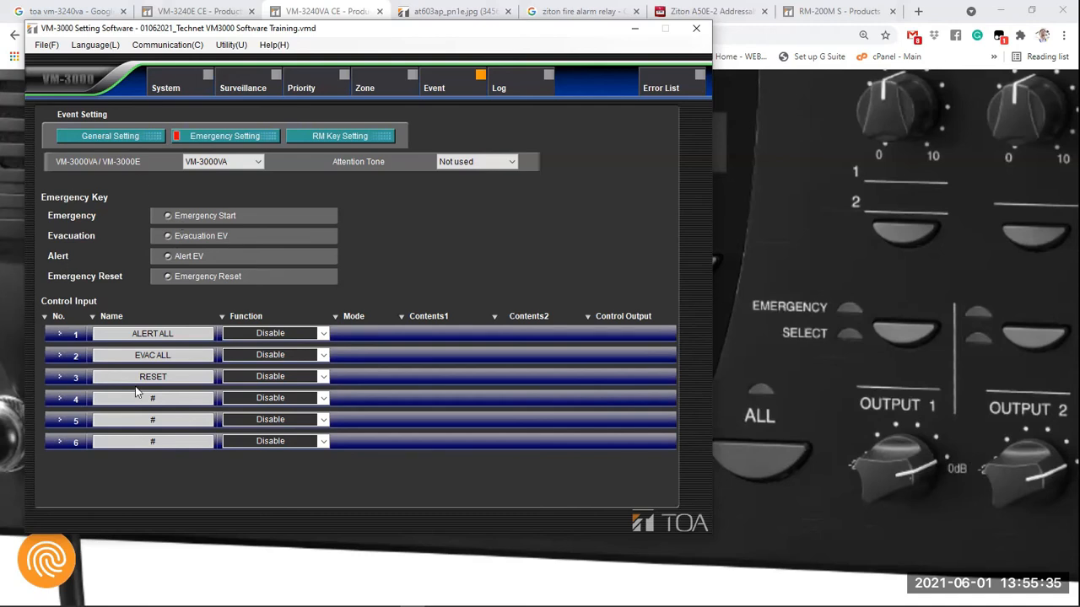
left_click(746, 250)
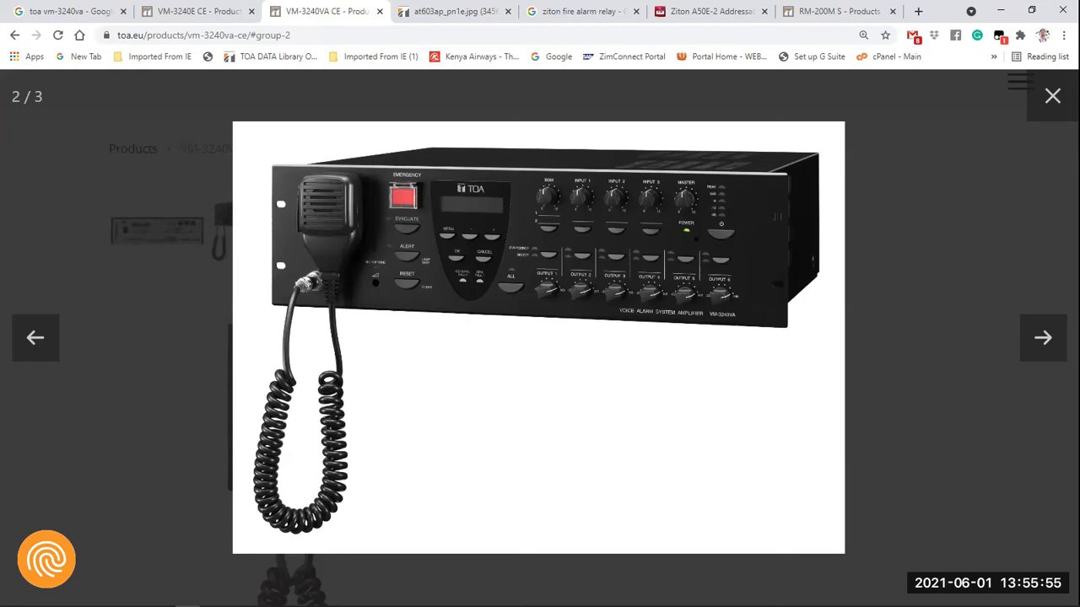
left_click(411, 601)
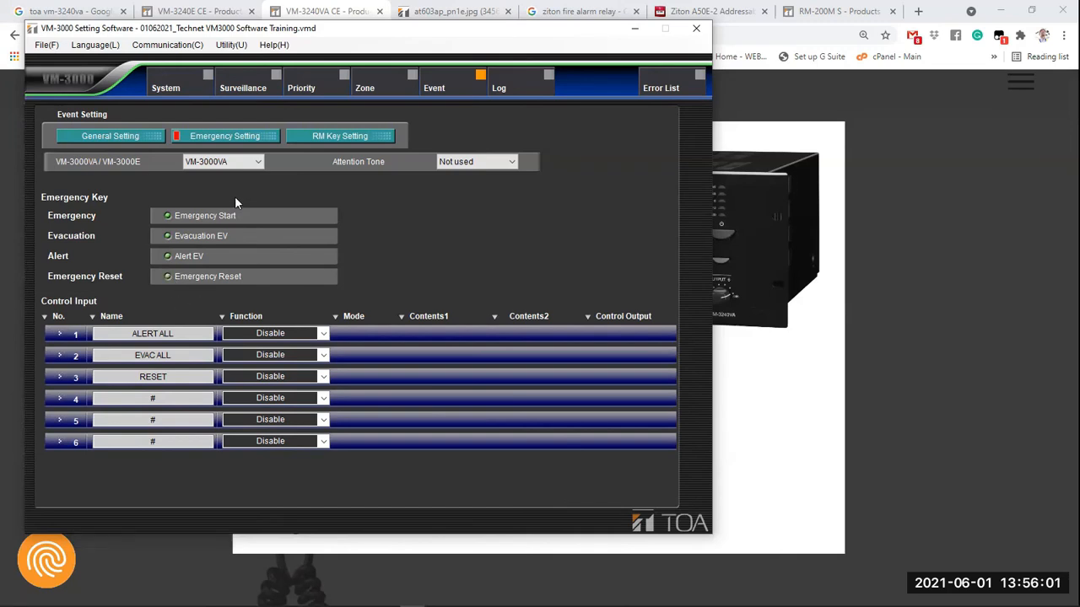
left_click(725, 234)
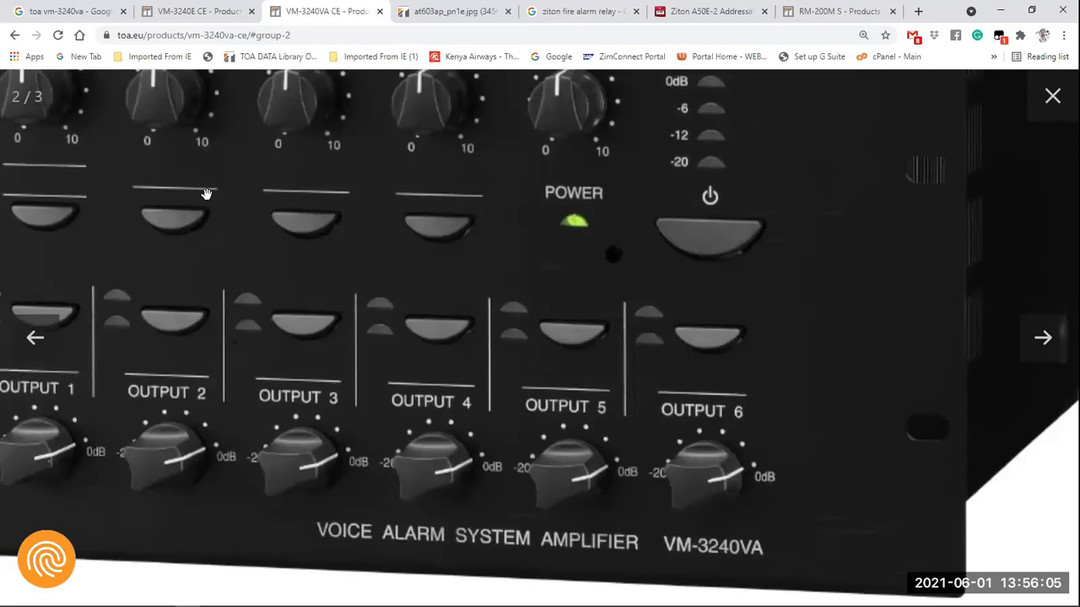
left_click(384, 201)
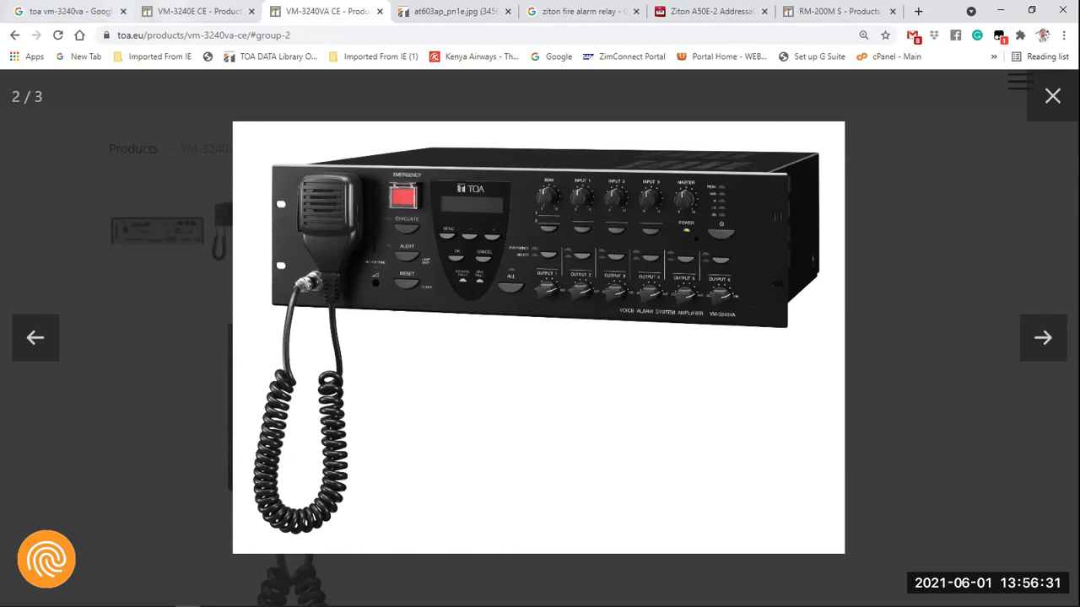
Return to VM-3000 Setting Software and set the ALERT ALL control input's function to Alert(Pulse)
left_click(411, 595)
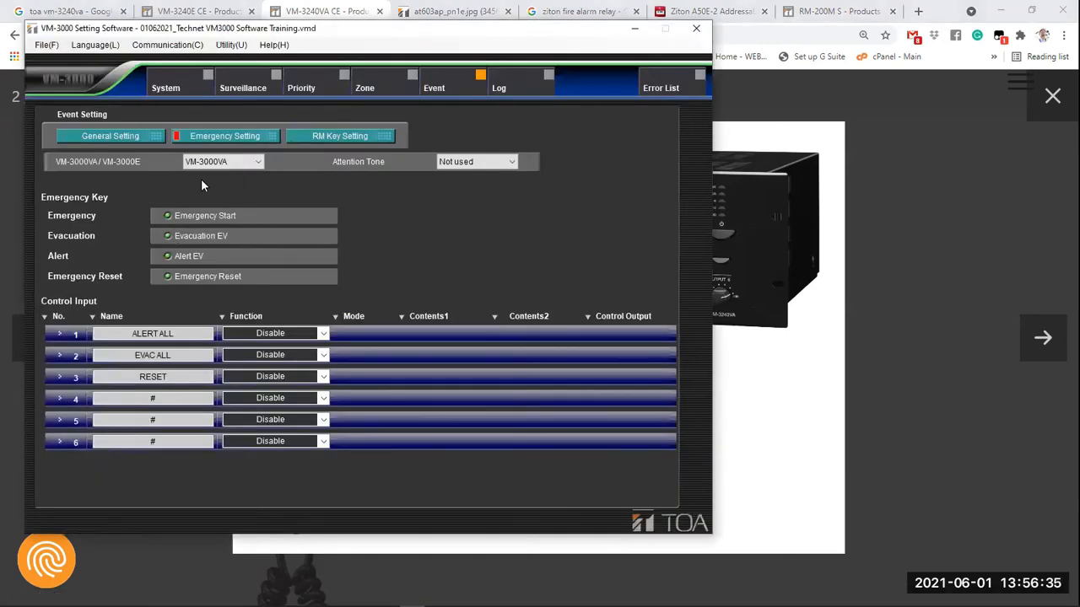
left_click(323, 334)
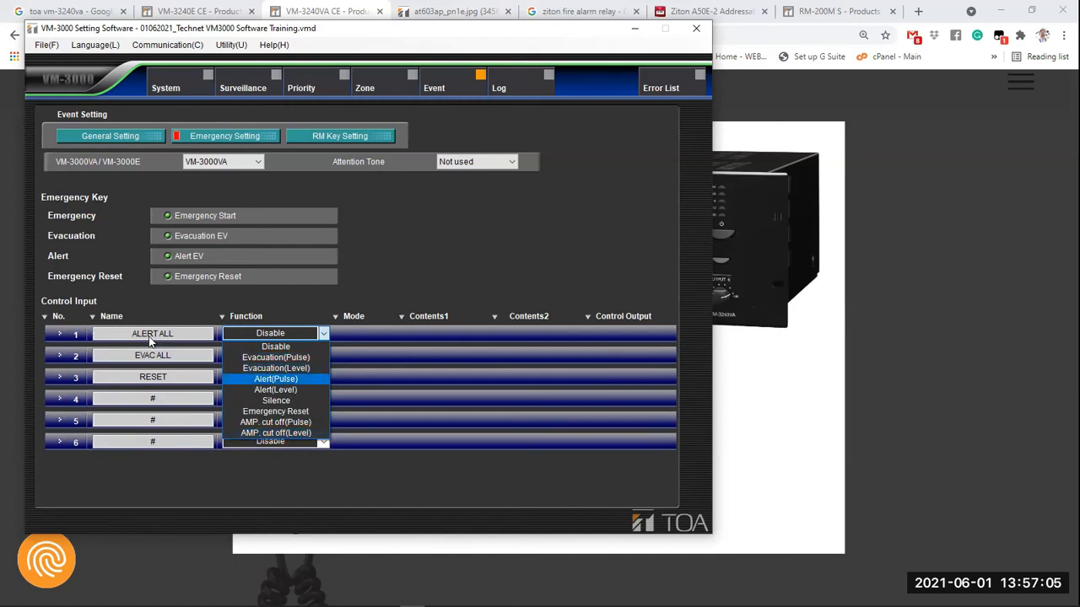
left_click(277, 381)
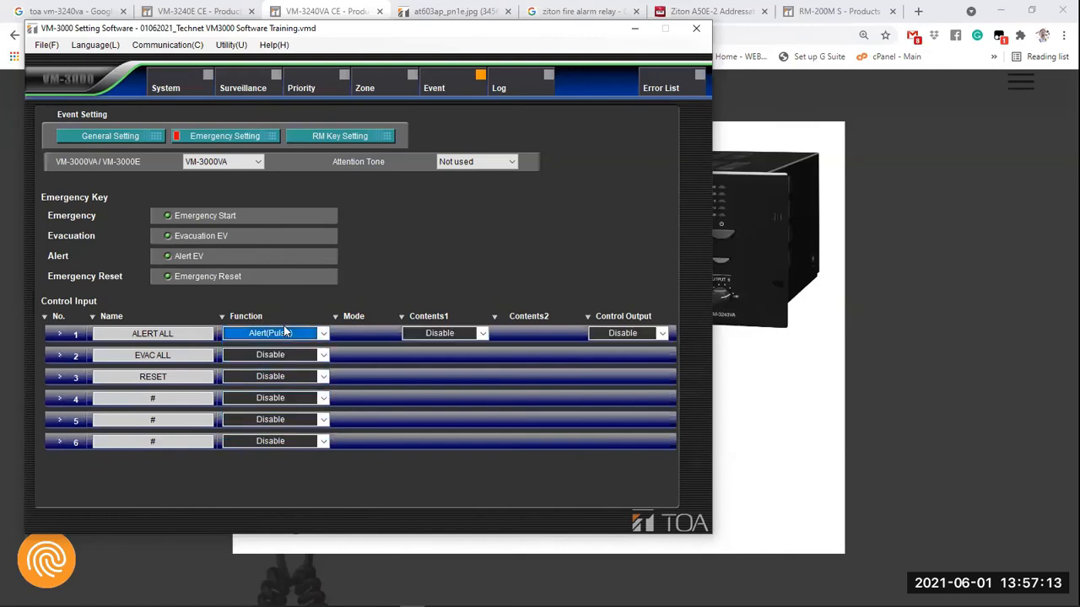
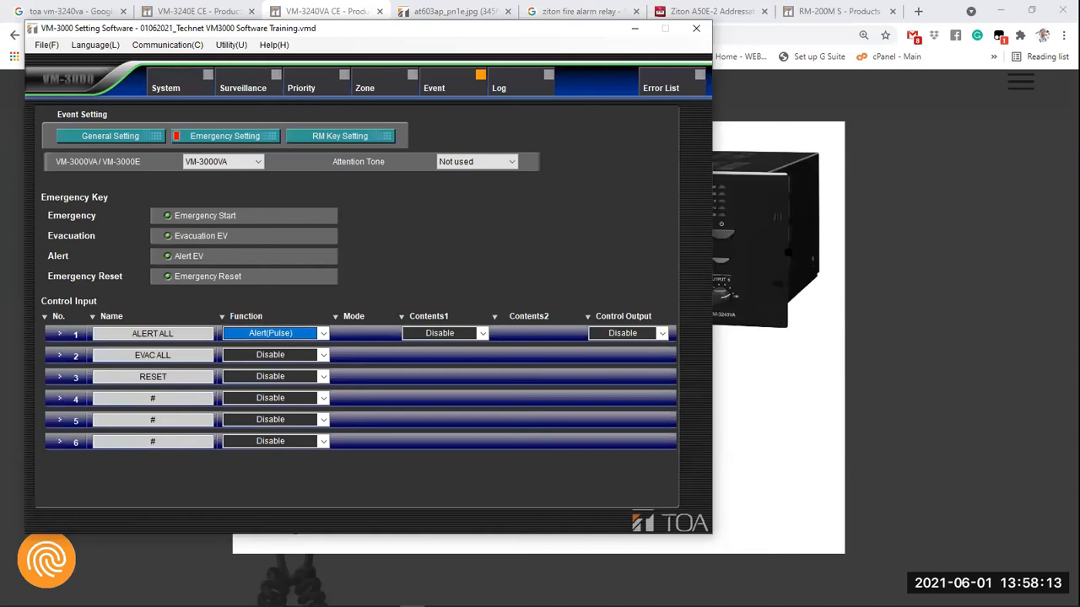
Check the VM-3240VA front picture in the browser, then set the ALERT ALL input's function to Alert(Level) in VM-3000 Setting Software
left_click(762, 254)
left_click(758, 254)
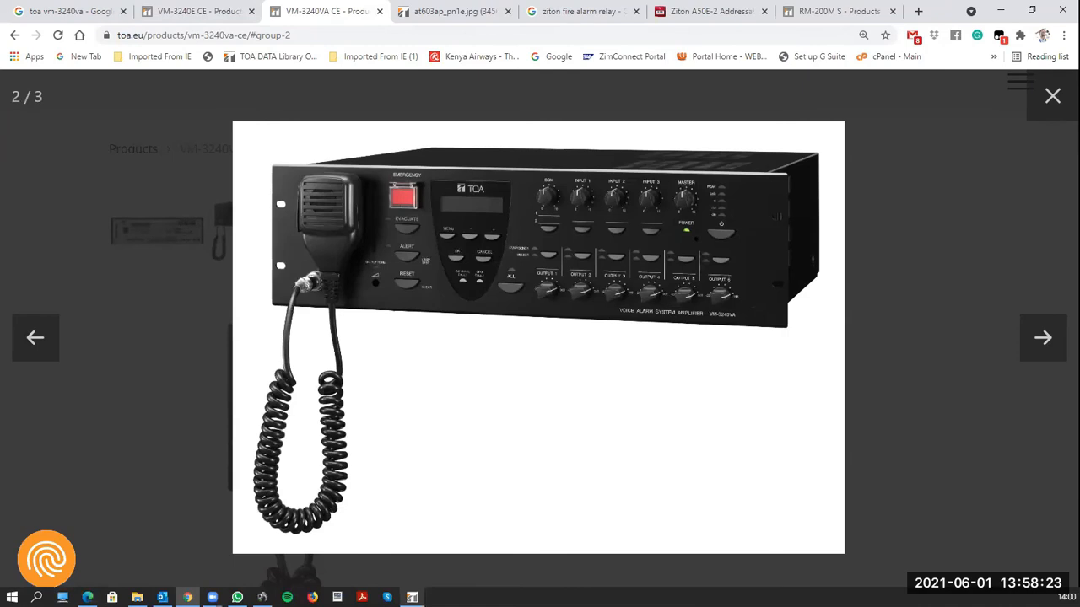
left_click(412, 597)
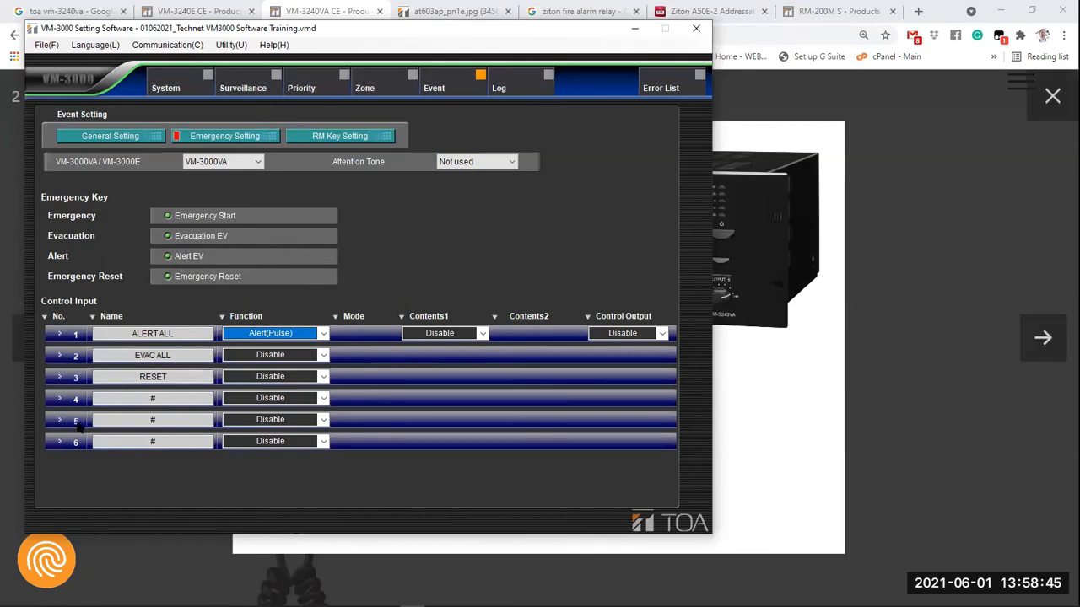
left_click(323, 334)
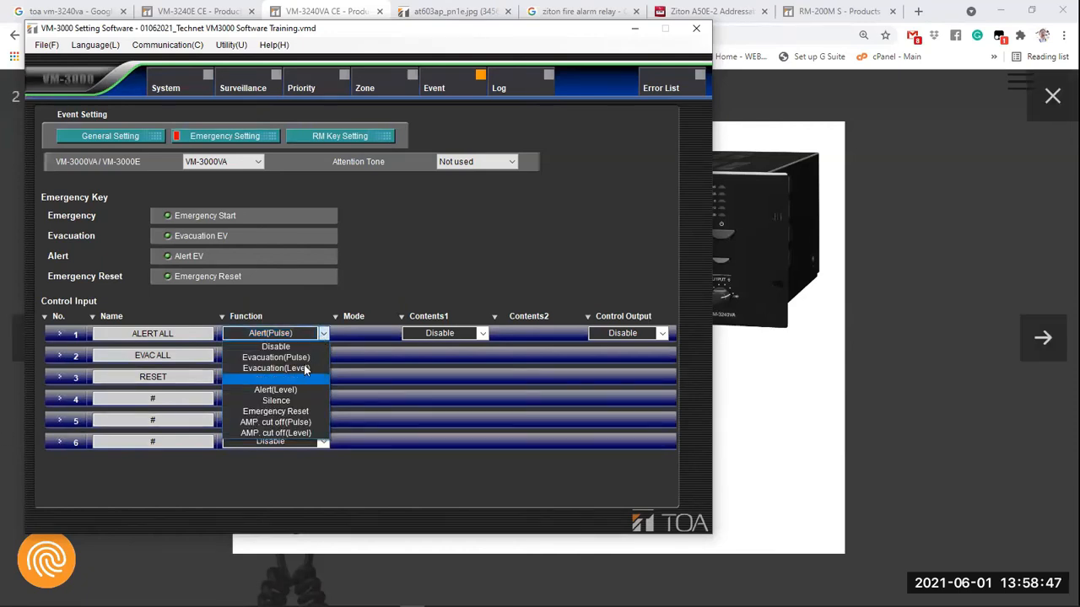
left_click(272, 390)
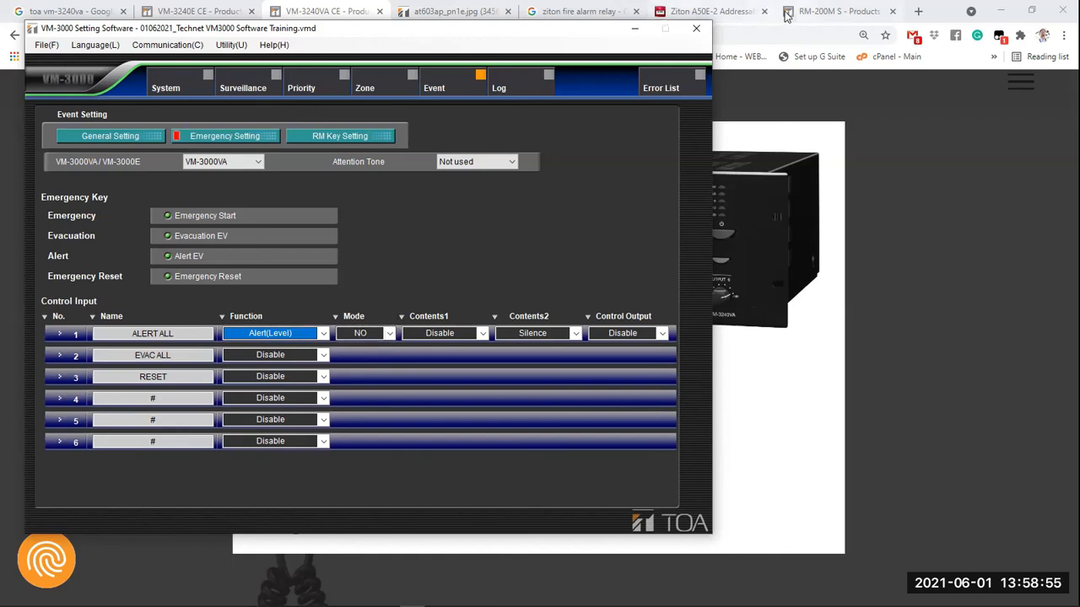
View the Ziton A50E-2 relay module product page and its enlarged search picture in the browser, and return to VM-3000 Setting Software
left_click(717, 11)
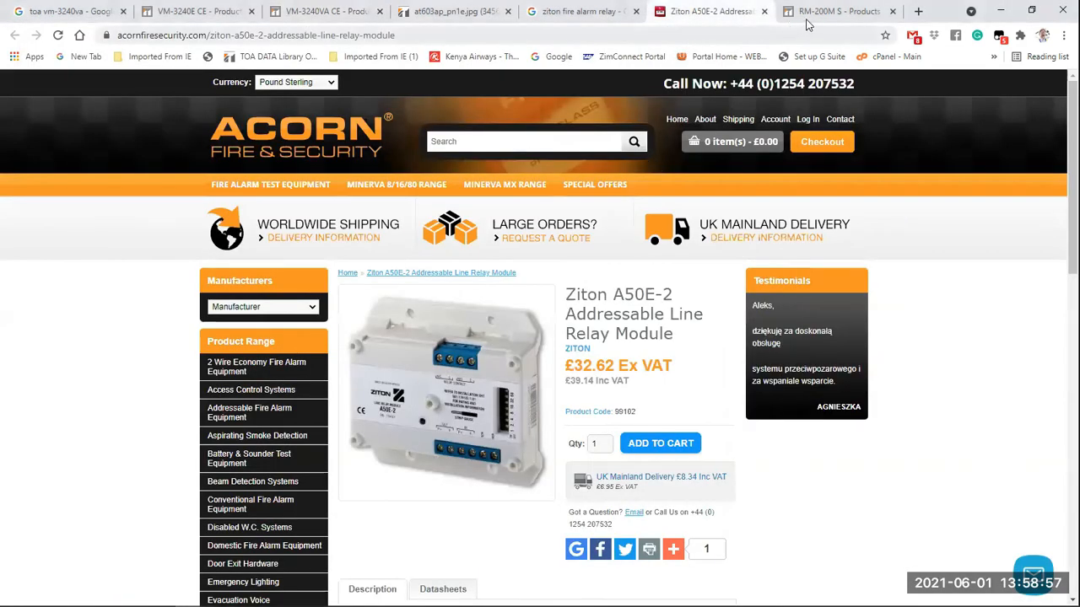
left_click(589, 17)
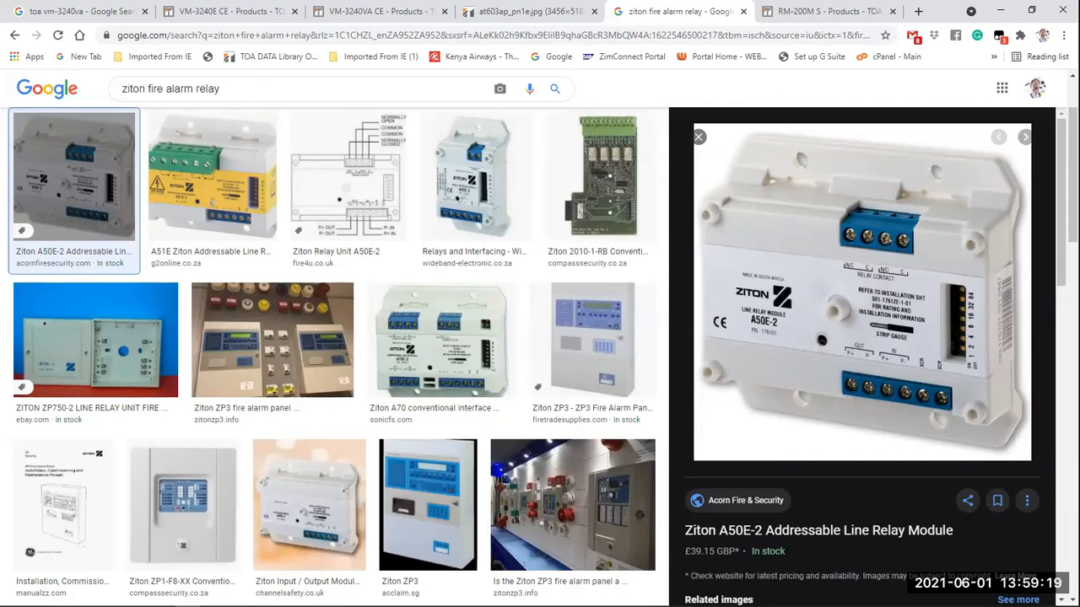
left_click(188, 597)
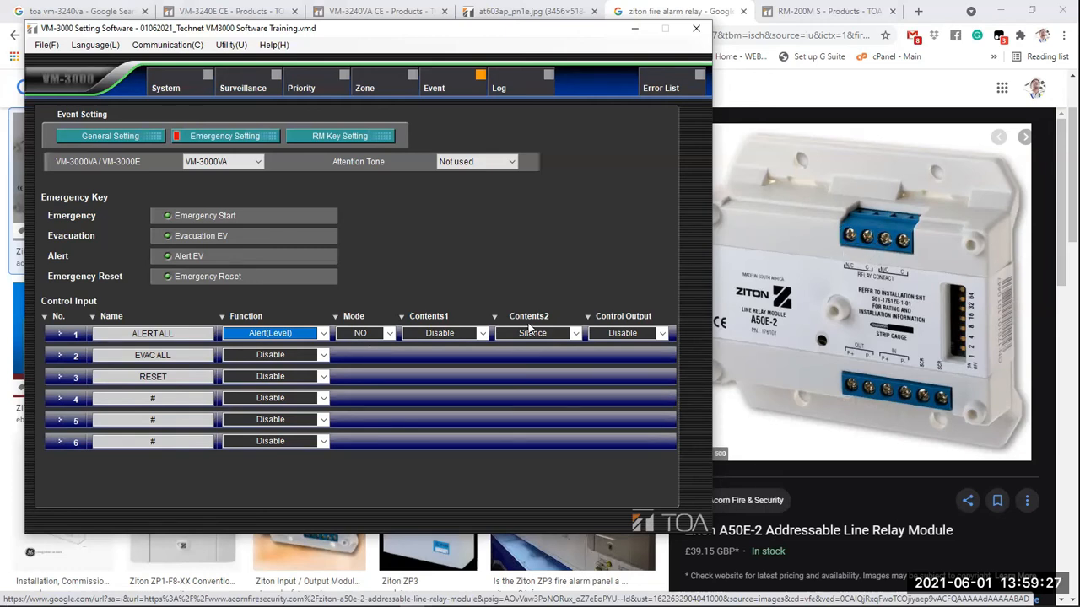
Try NC as the mode of the ALERT ALL control input and set it back to NO
left_click(376, 334)
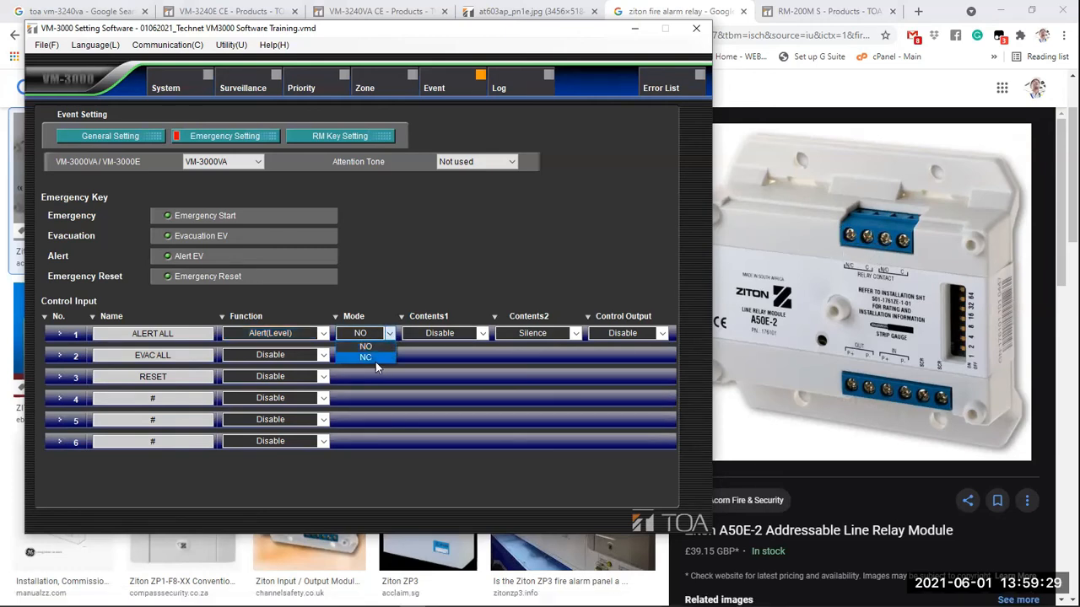
left_click(373, 357)
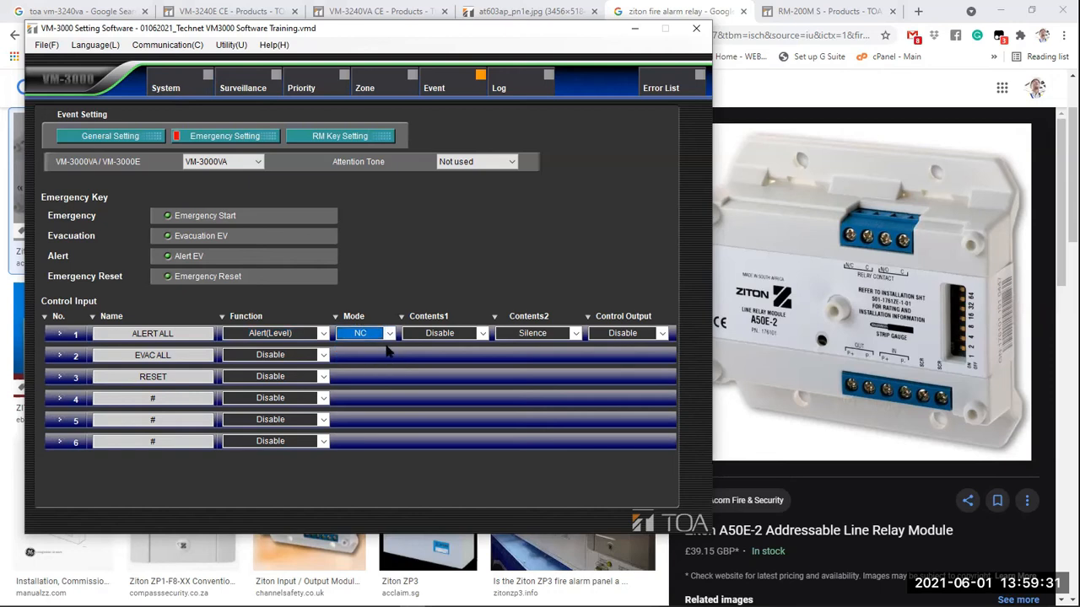
left_click(392, 336)
left_click(374, 344)
Set Contents1 of the ALERT ALL control input to All CAll, trying Area 1 first
left_click(483, 334)
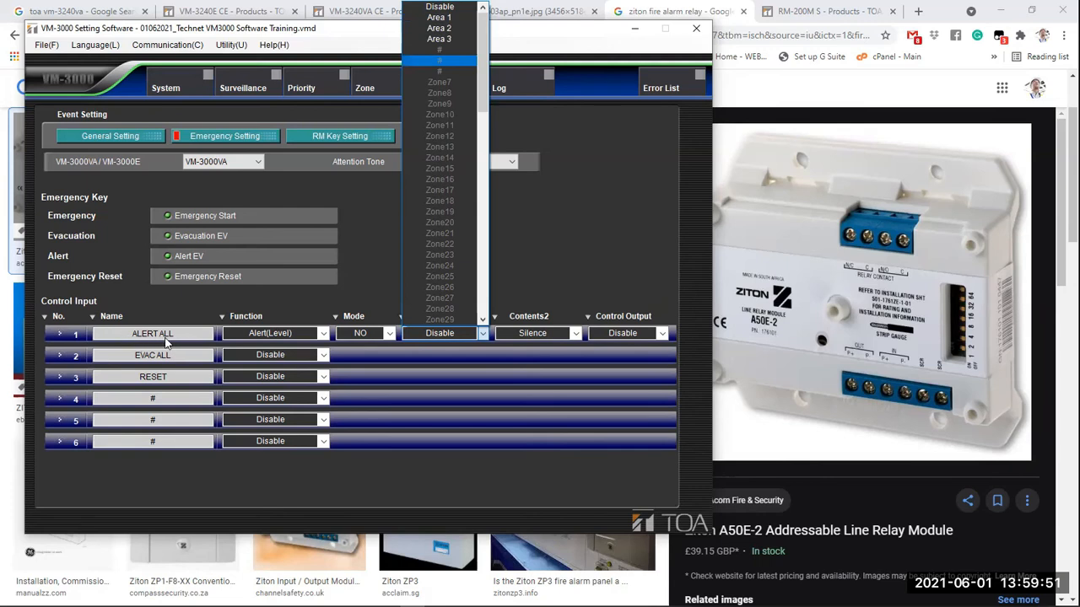
left_click(431, 17)
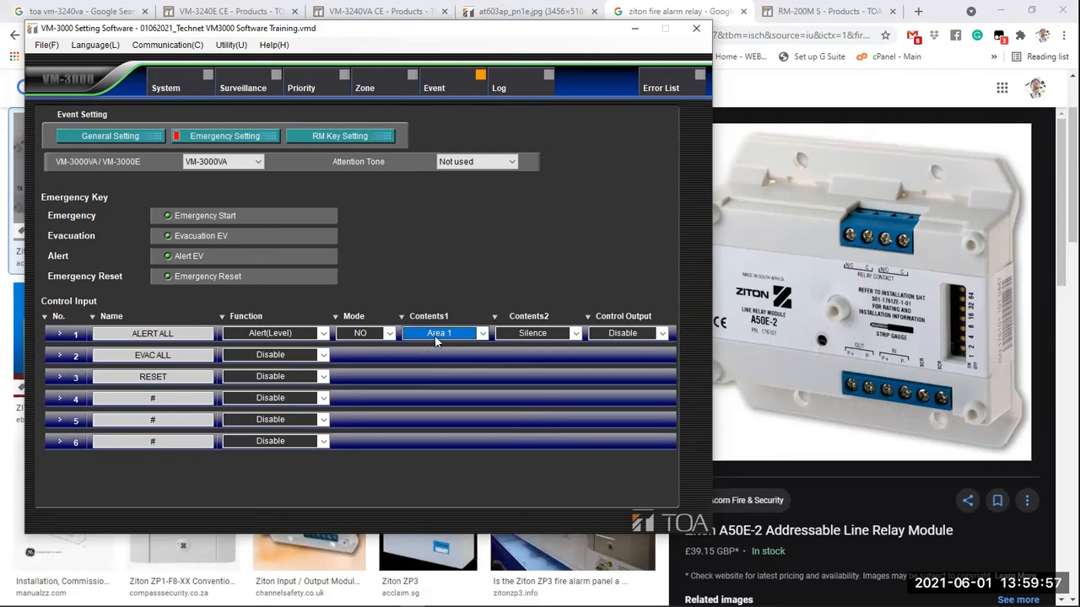
left_click(483, 335)
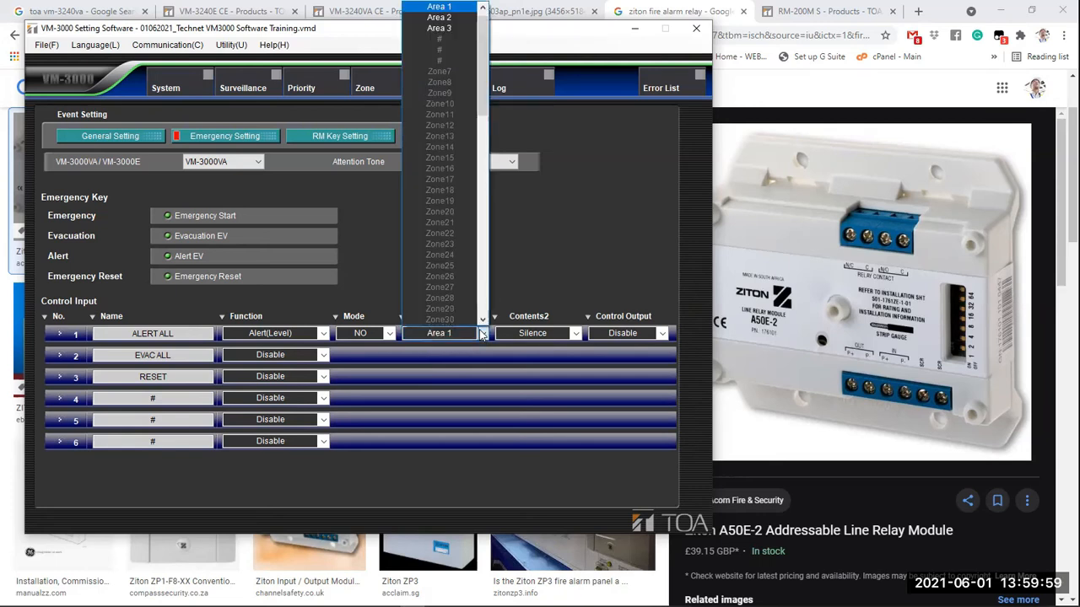
left_click_drag(482, 113, 490, 311)
scroll(460, 320, "down", 5)
left_click(460, 319)
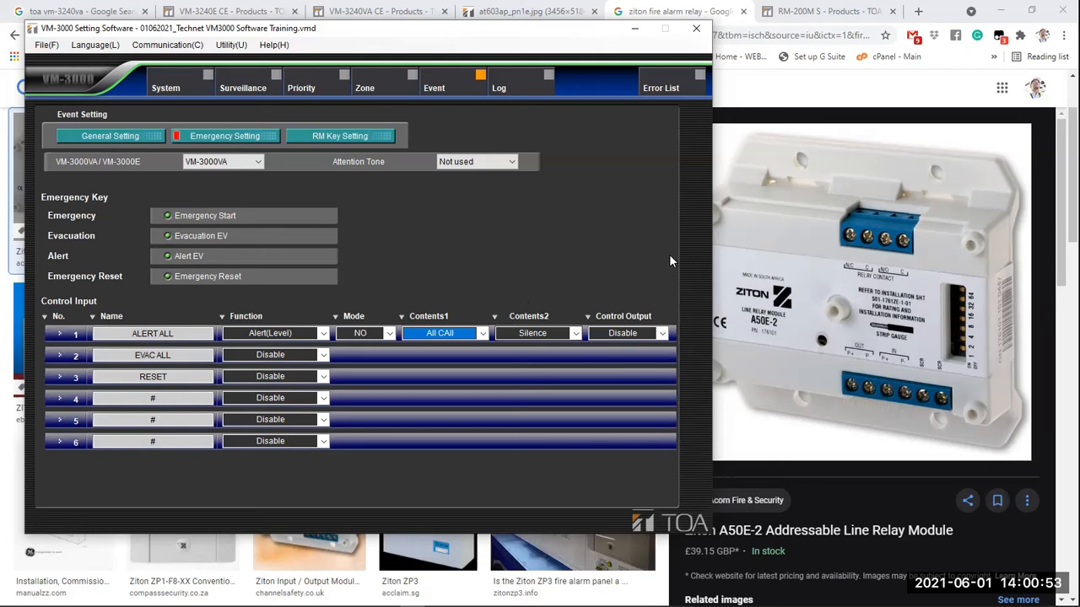
Switch to the browser and view the front pictures of the VM-3240E and the VM-3240VA amplifiers
left_click(691, 323)
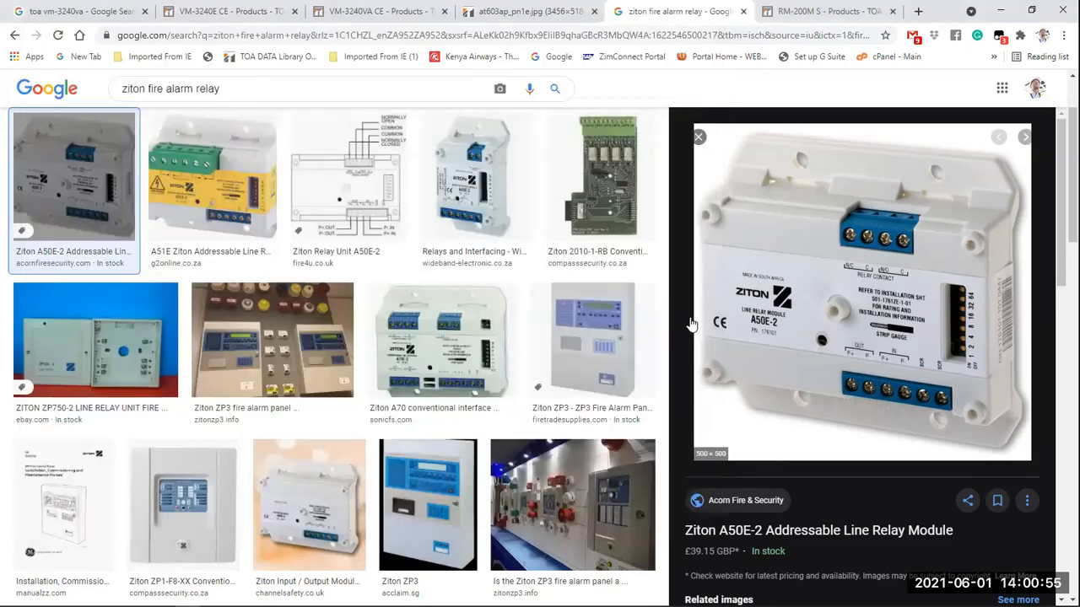
left_click(211, 13)
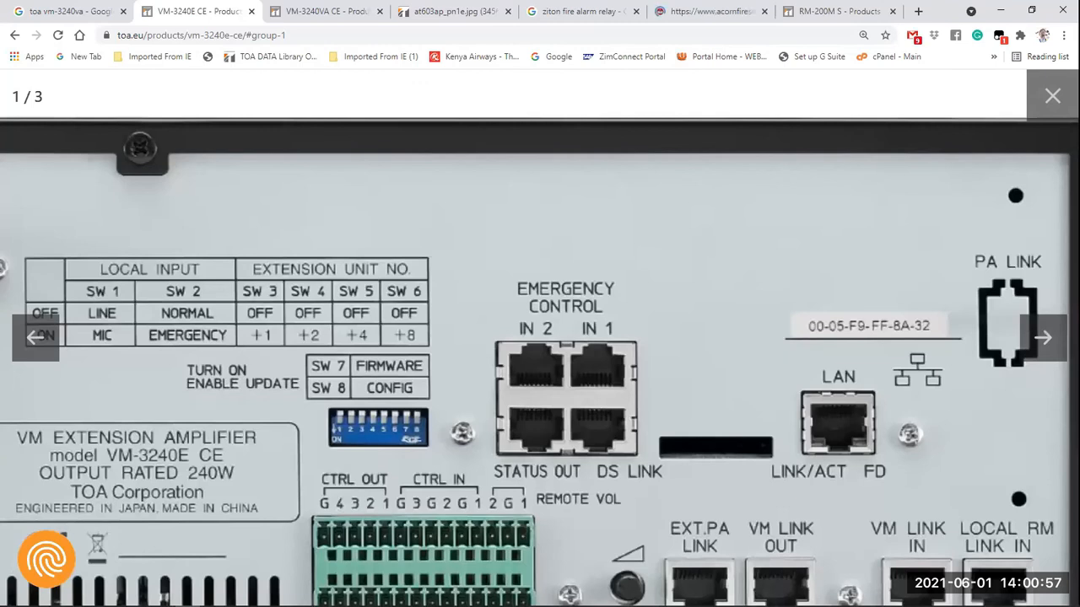
left_click(1042, 338)
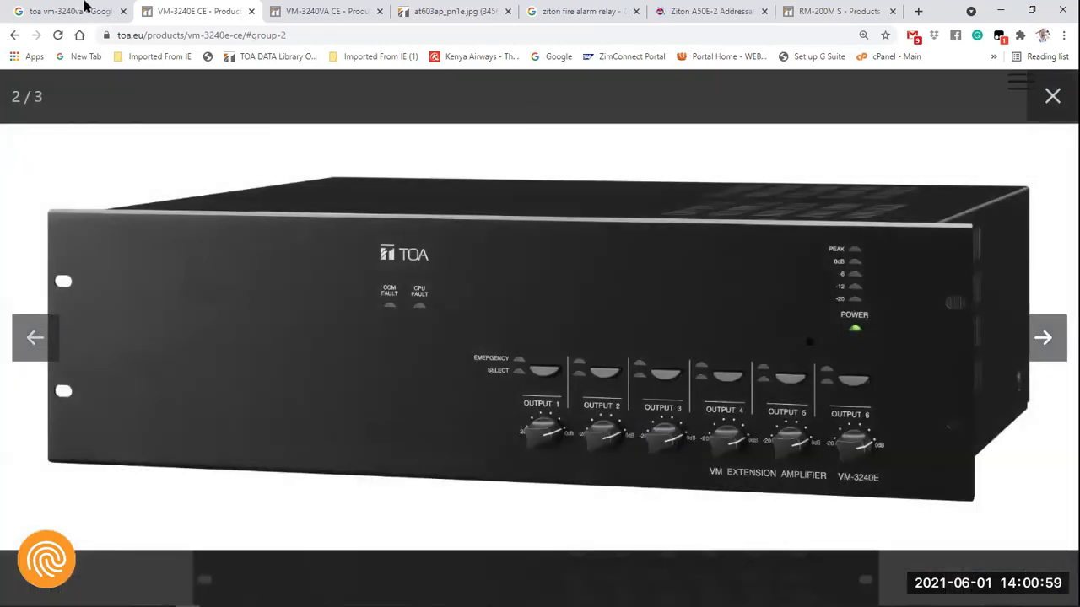
left_click(316, 12)
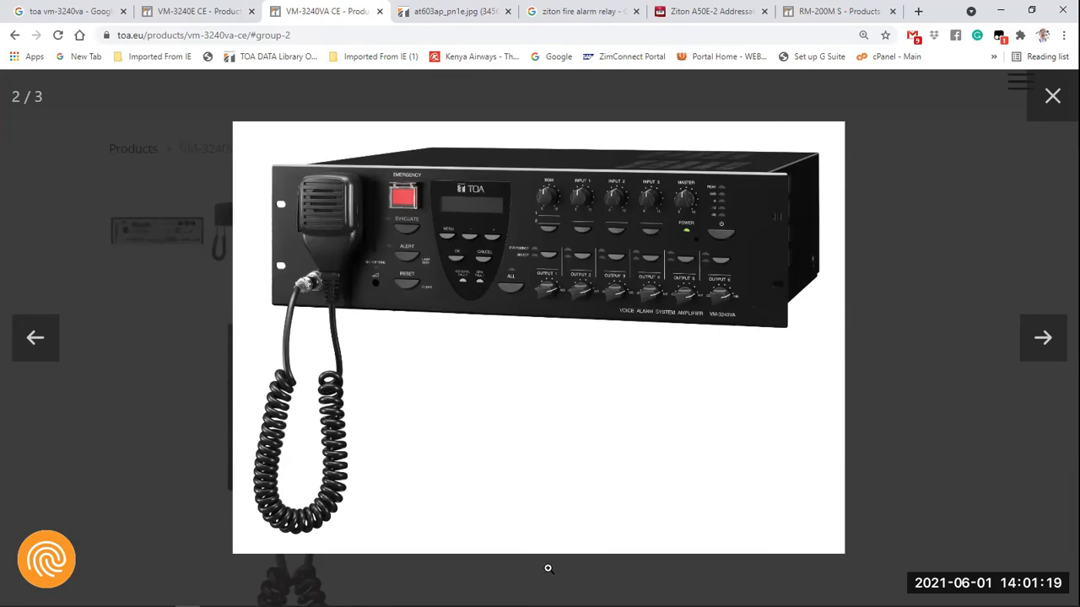
mouse_move(549, 606)
Return to VM-3000 Setting Software and set Contents2 of the ALERT ALL control input to Emergency Reset
left_click(411, 597)
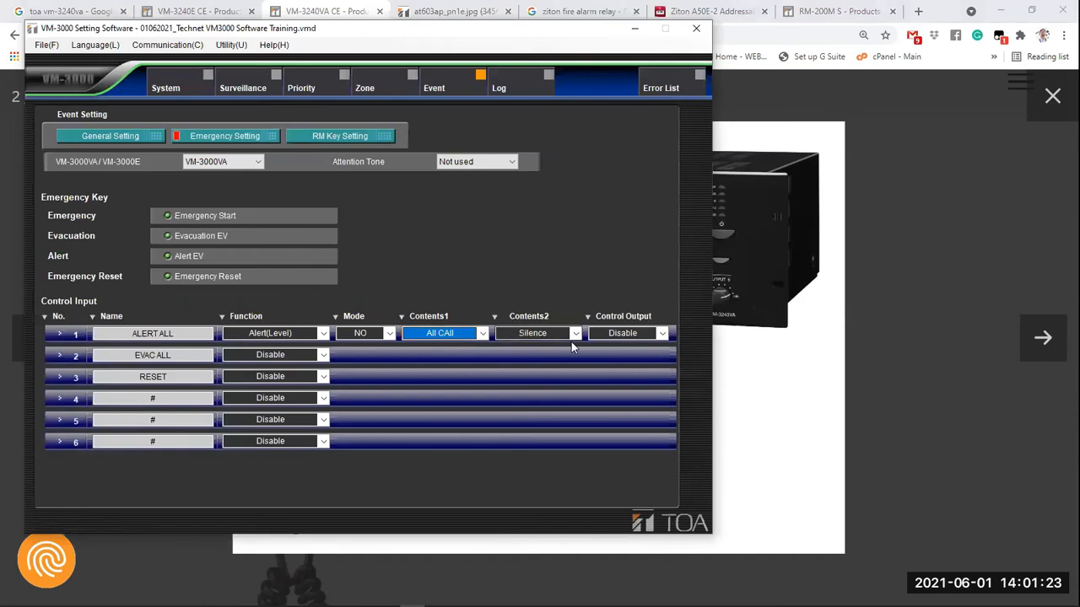
left_click(576, 334)
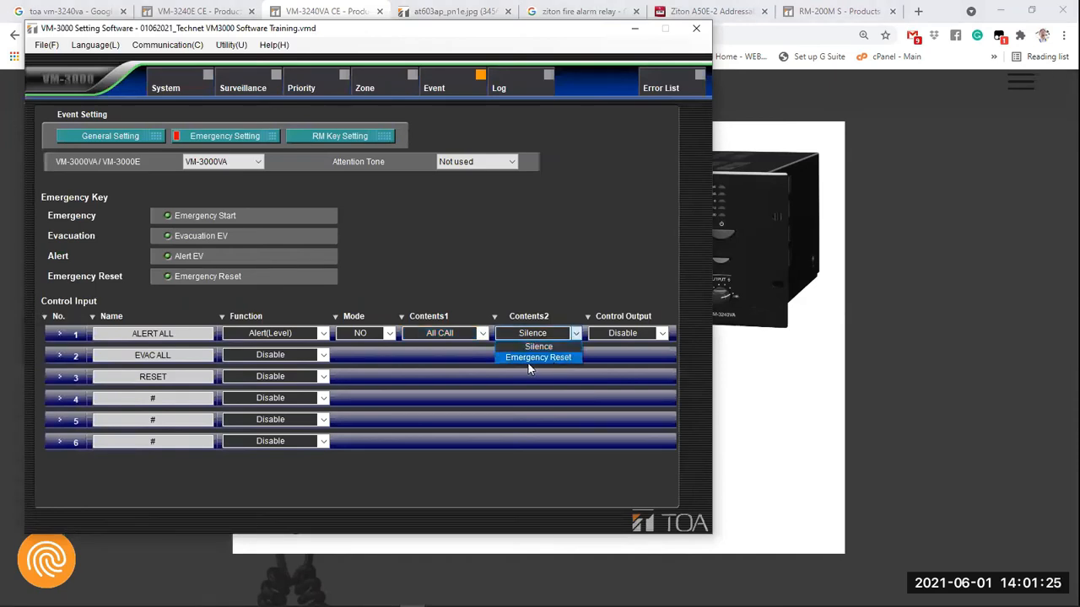
left_click(527, 360)
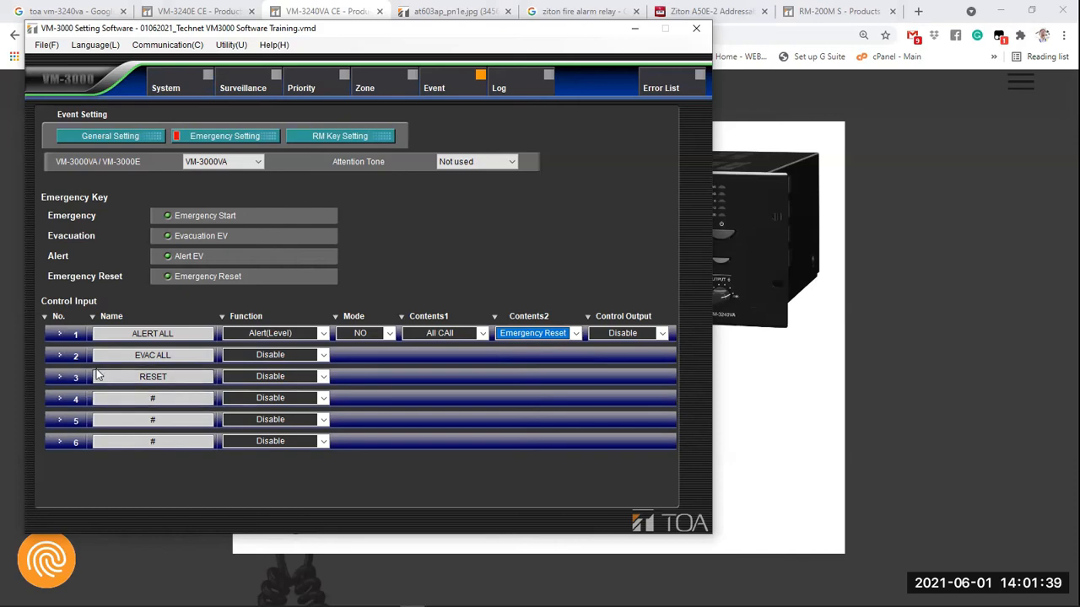
Configure the EVAC ALL control input with function Evacuation(Level), Contents1 All CAll and Contents2 Emergency Reset
left_click(323, 358)
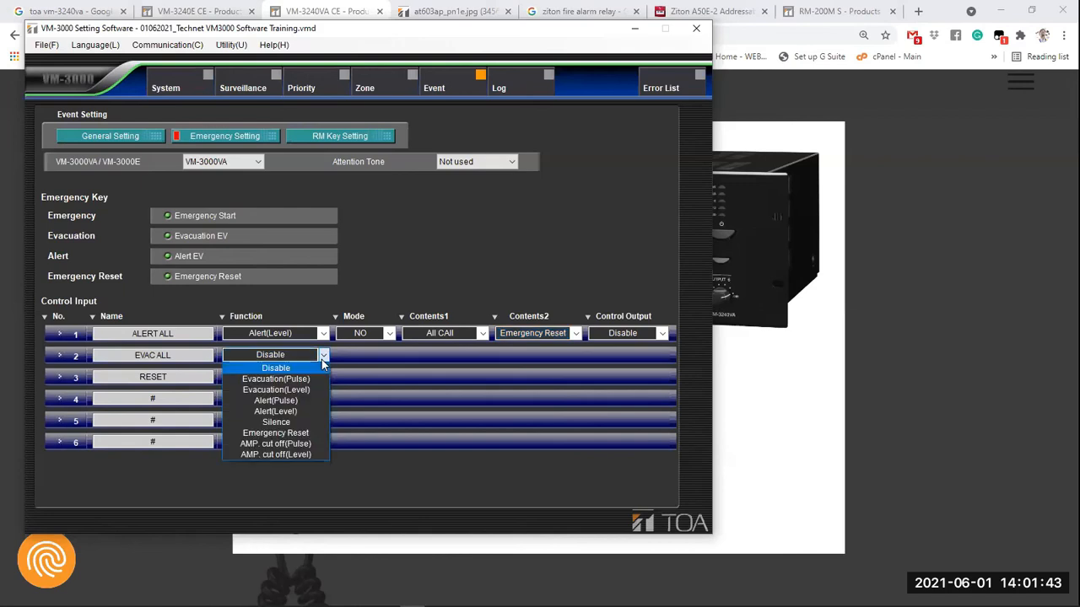
left_click(273, 392)
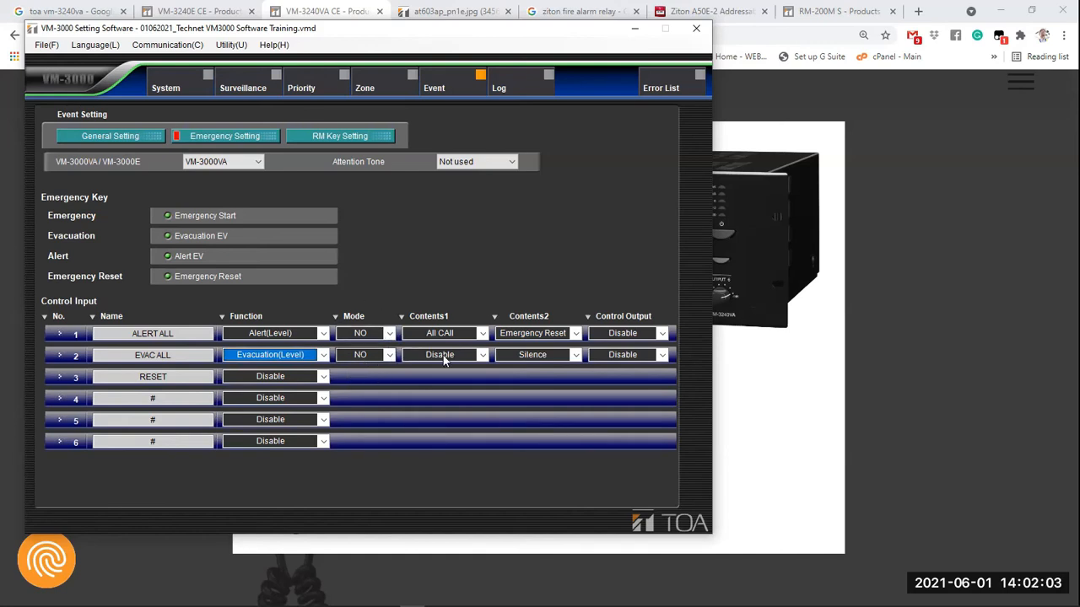
left_click(483, 355)
left_click(483, 355)
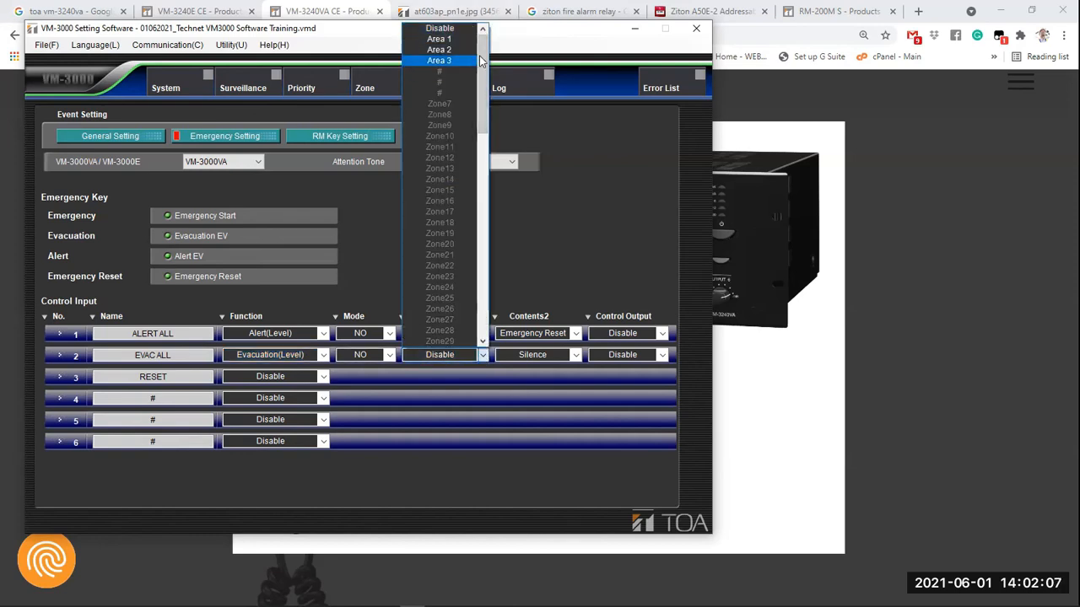
scroll(467, 280, "down", 20)
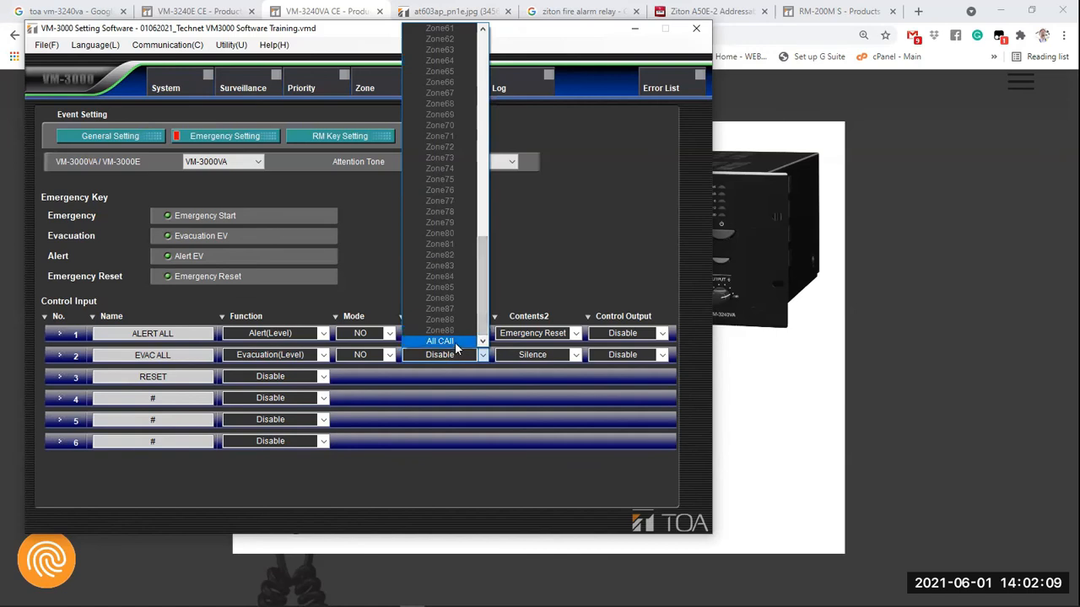
left_click(459, 341)
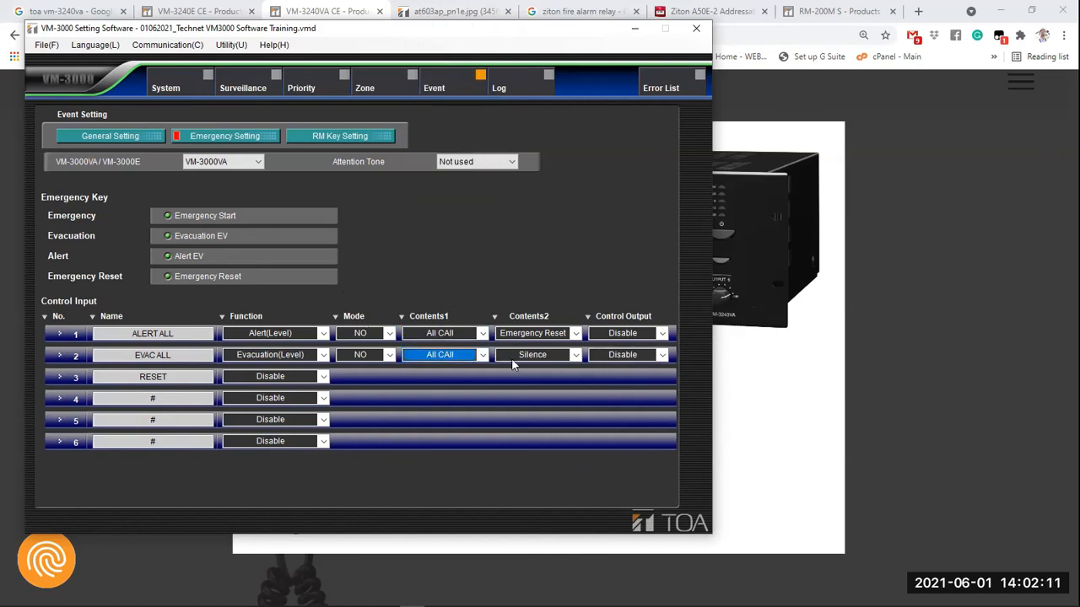
left_click(577, 355)
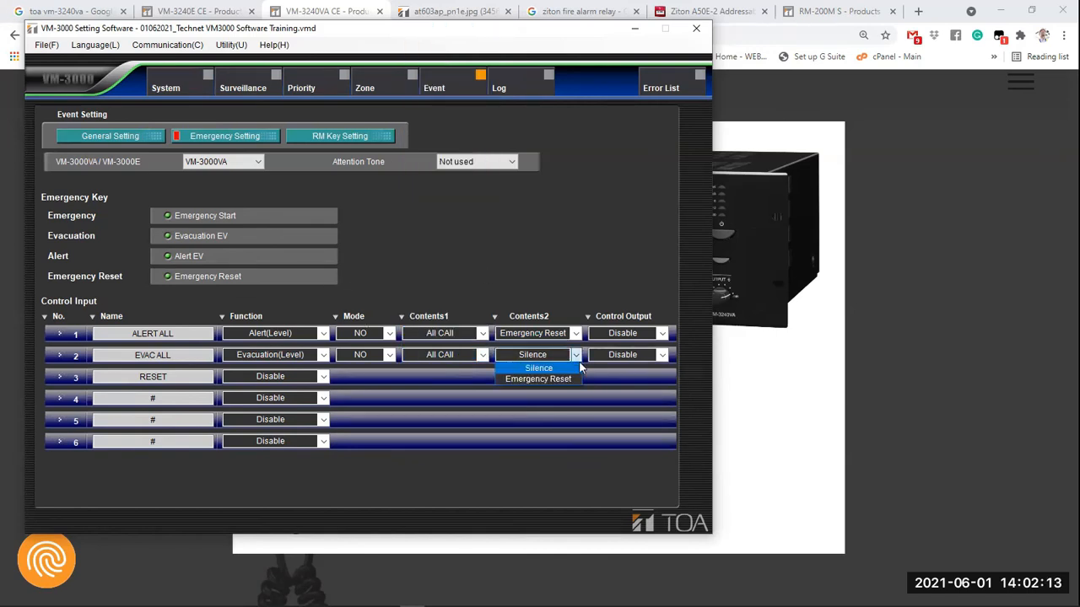
left_click(565, 380)
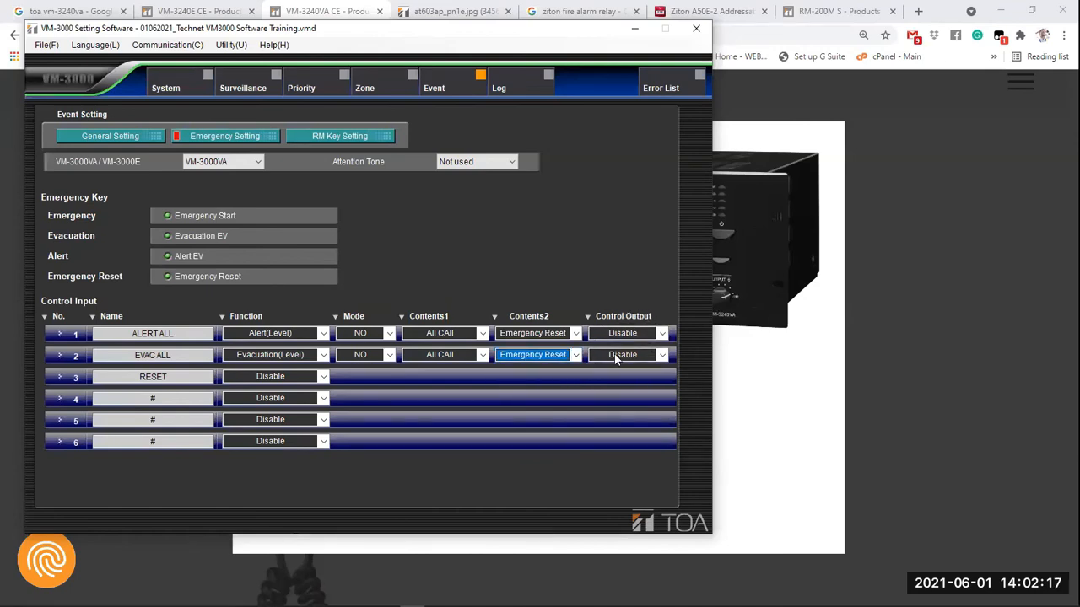
View the VM-3240VA rear panel picture in the browser and return to VM-3000 Setting Software
left_click(744, 341)
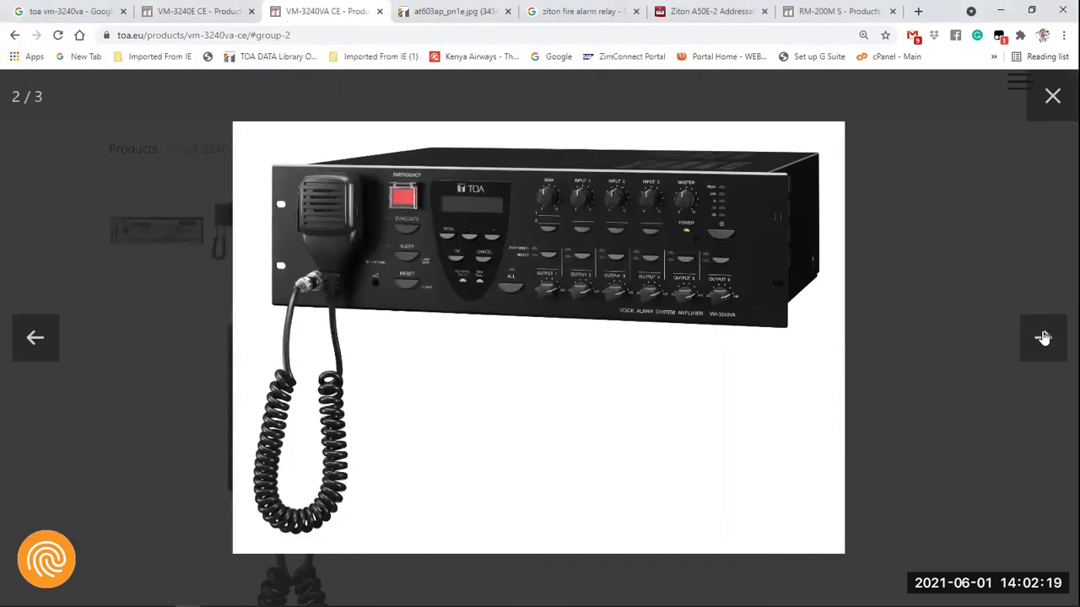
left_click(1042, 337)
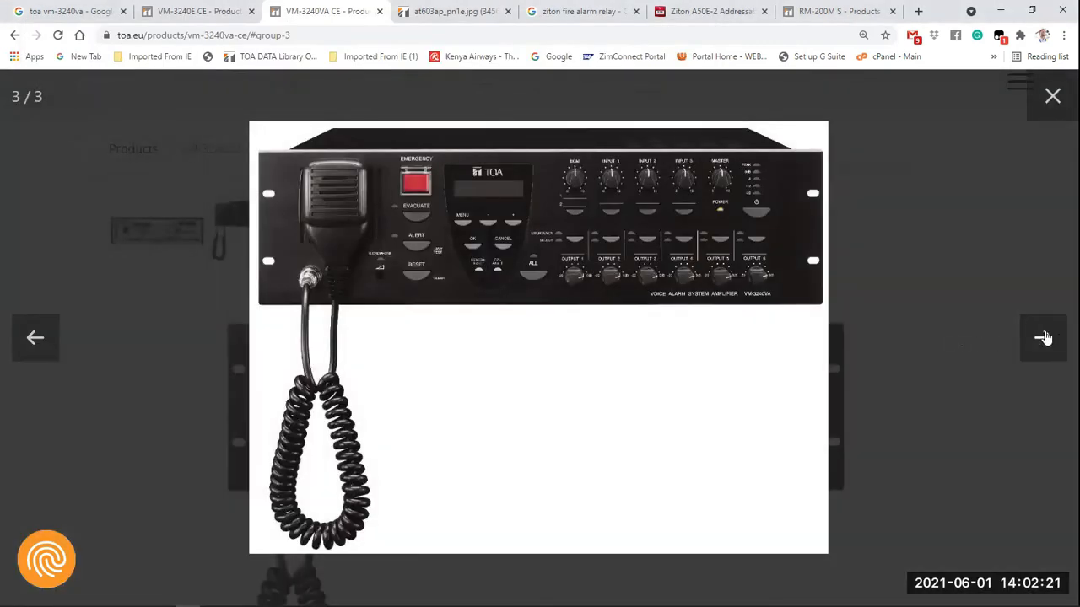
left_click(761, 358)
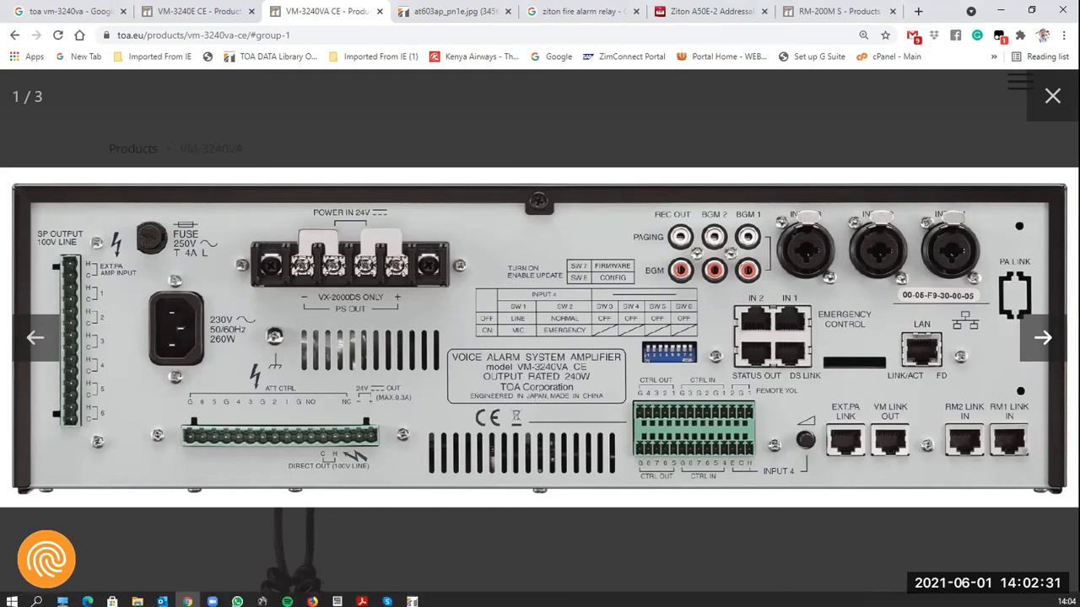
left_click(412, 597)
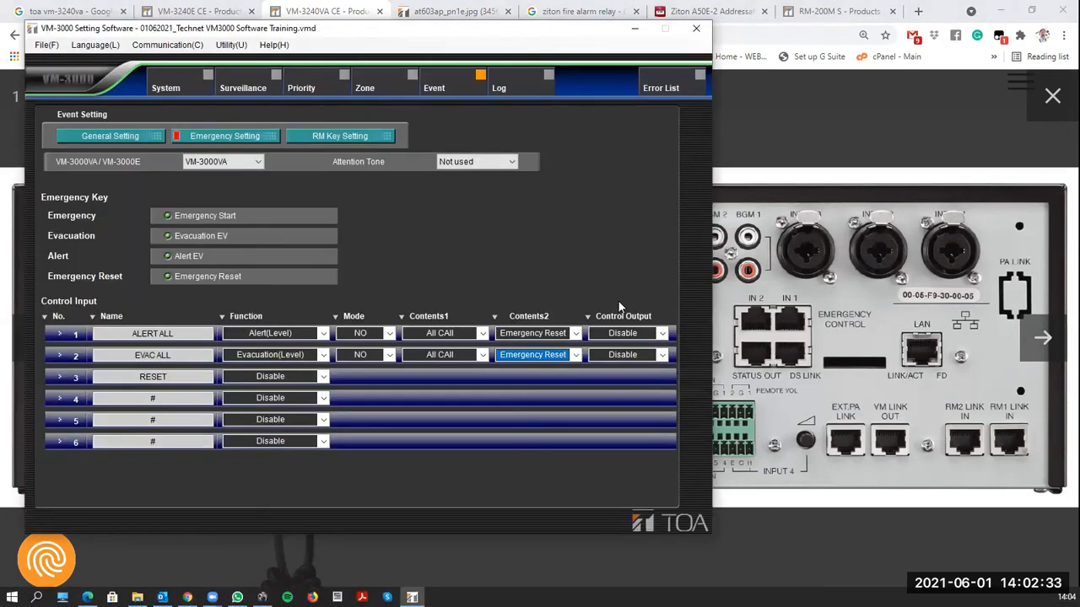
Try All as the control output of the ALERT ALL input and set it back to Disable
left_click(662, 335)
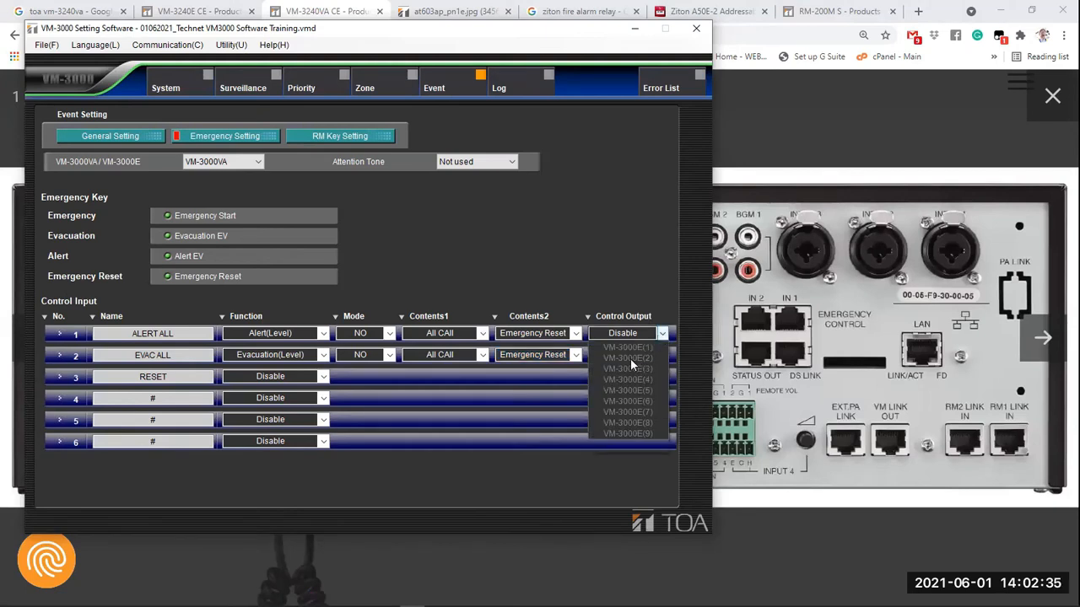
left_click(599, 358)
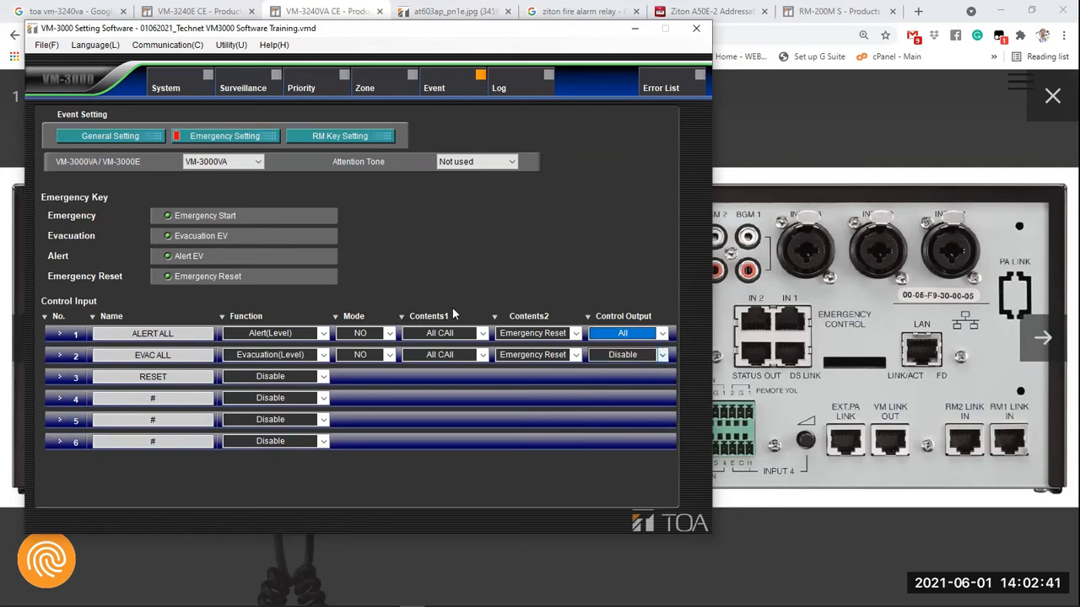
left_click(660, 337)
left_click(636, 348)
Set the RESET control input's function to Emergency Reset
left_click(153, 376)
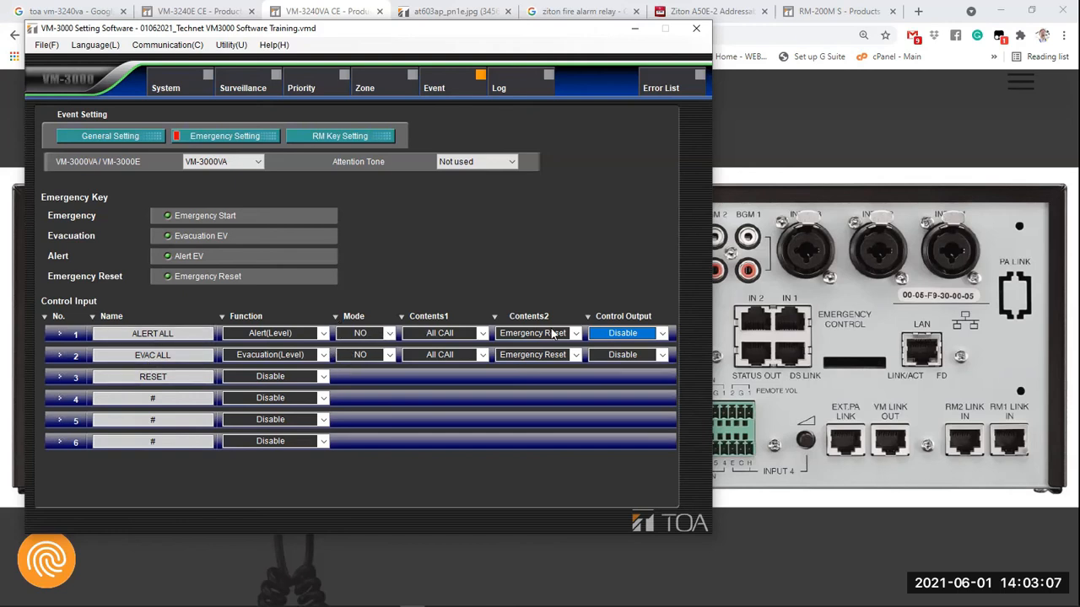
left_click(322, 377)
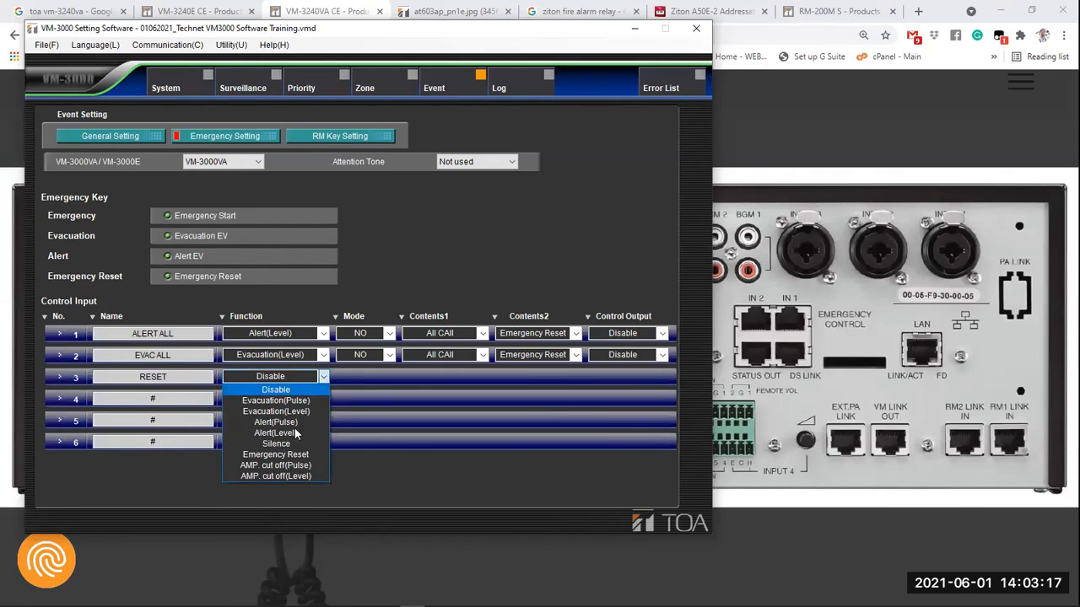
left_click(306, 455)
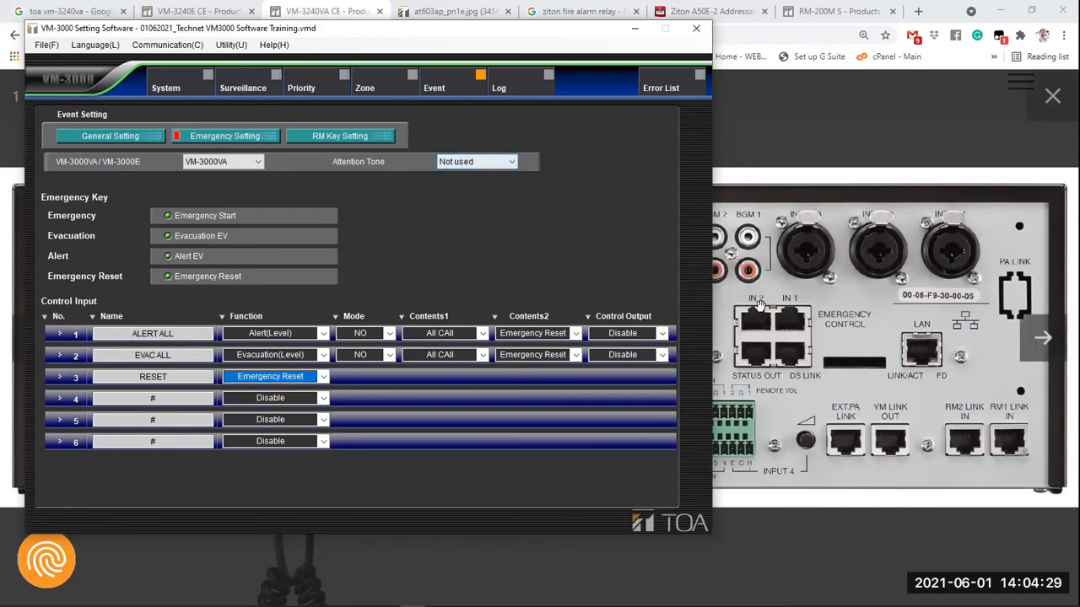
Check the VM-3240VA front picture in the browser and set the Attention Tone to Used in VM-3000 Setting Software
left_click(1051, 338)
left_click(1054, 340)
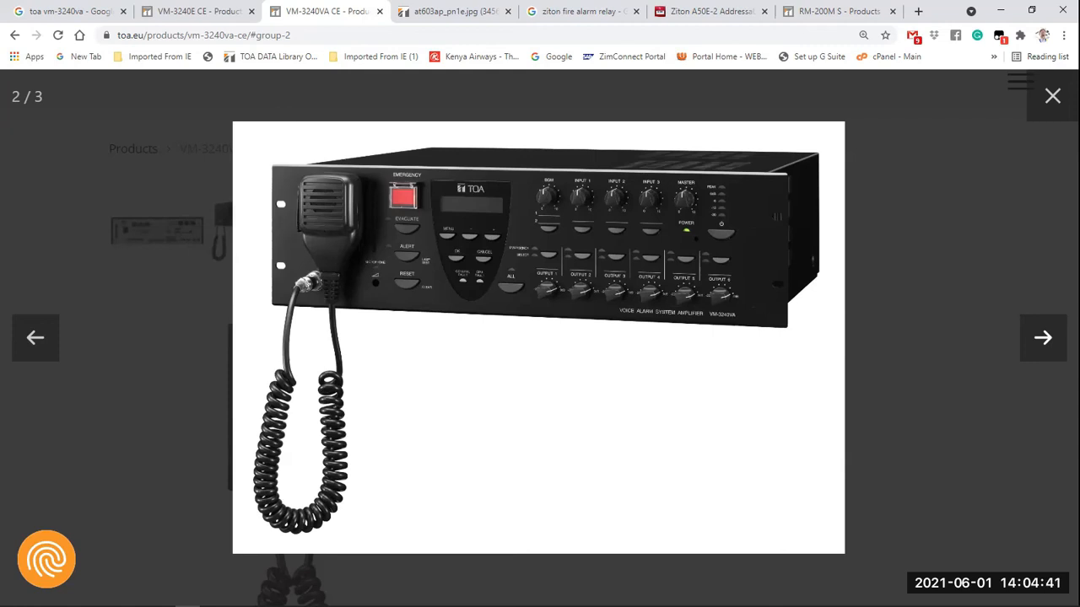
key("alt+Tab")
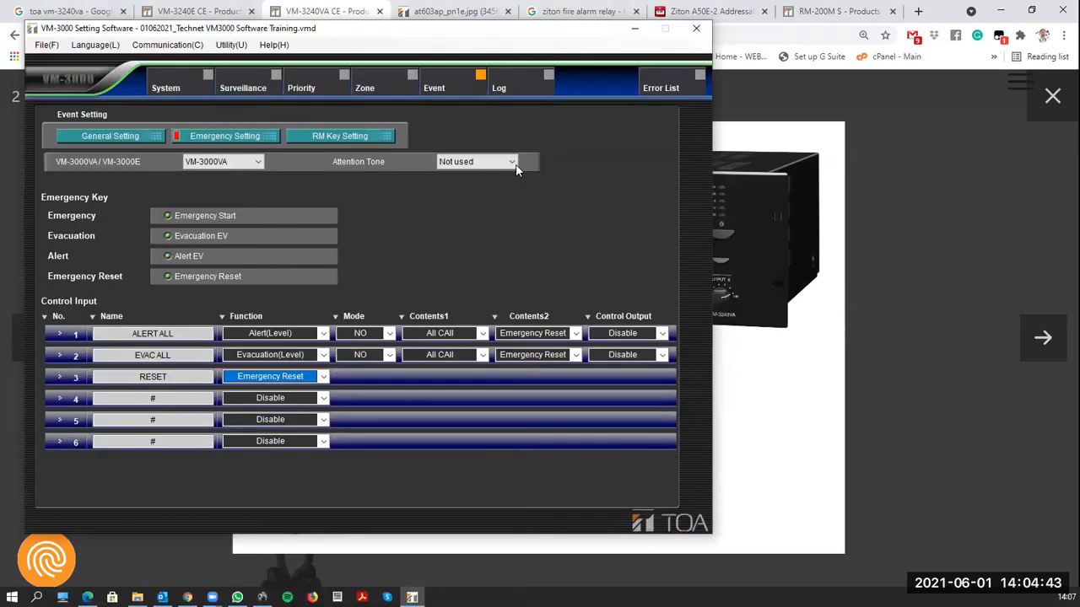
left_click(511, 162)
left_click(490, 185)
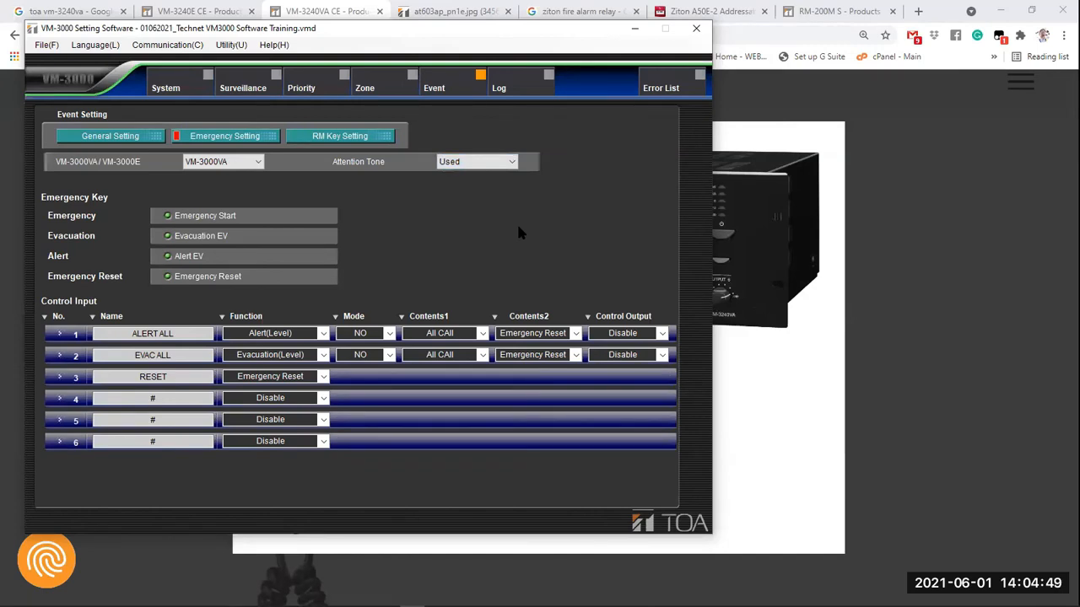
Examine the VM-3240VA front picture up close in the browser and set the Attention Tone to Not used in VM-3000 Setting Software
left_click(732, 195)
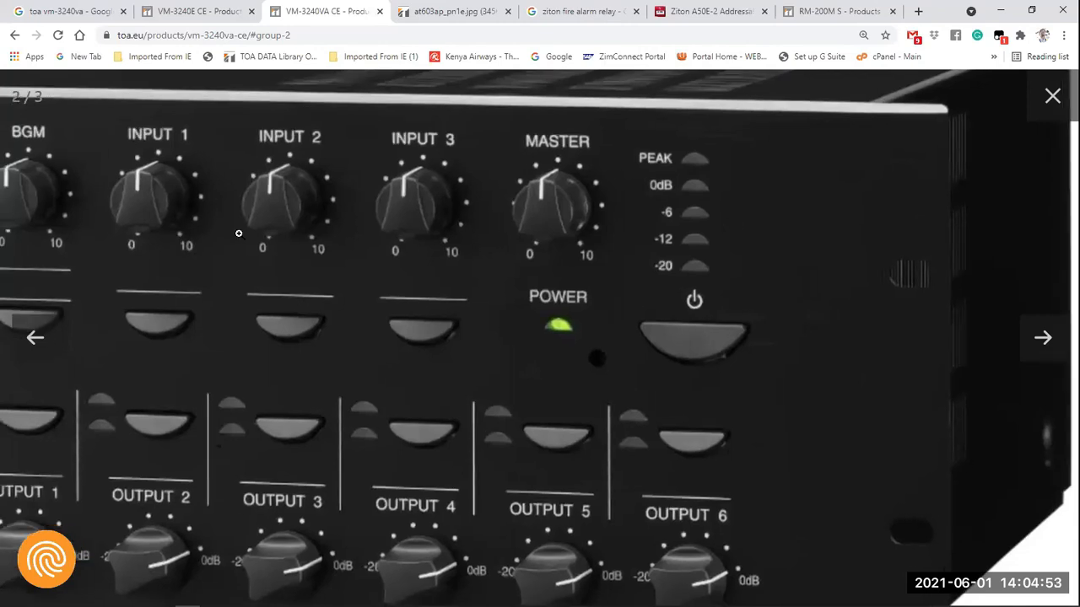
left_click(298, 218)
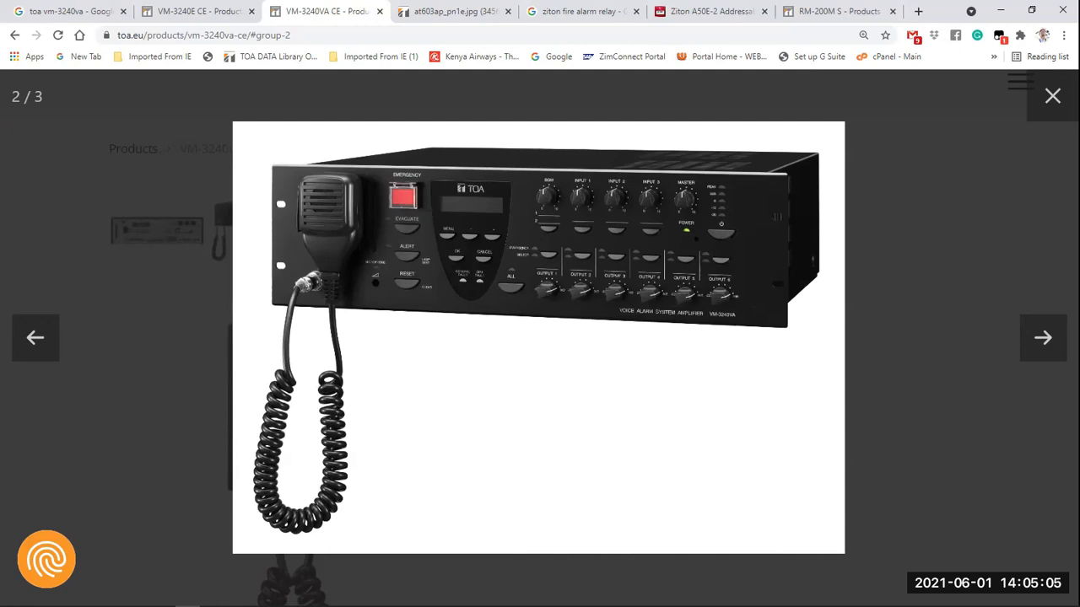
left_click(412, 597)
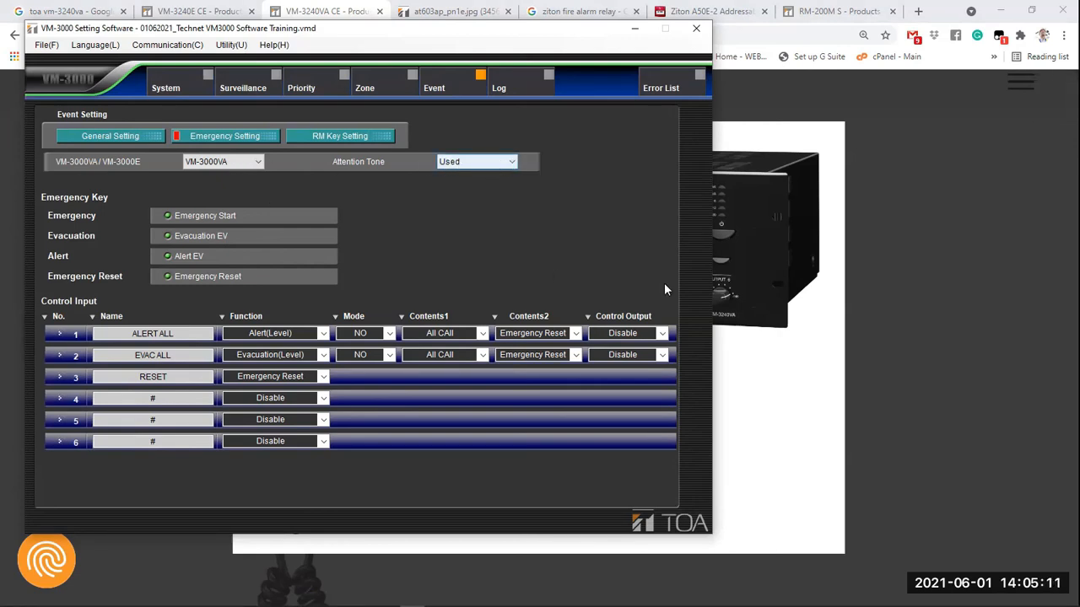
left_click(512, 161)
left_click(494, 175)
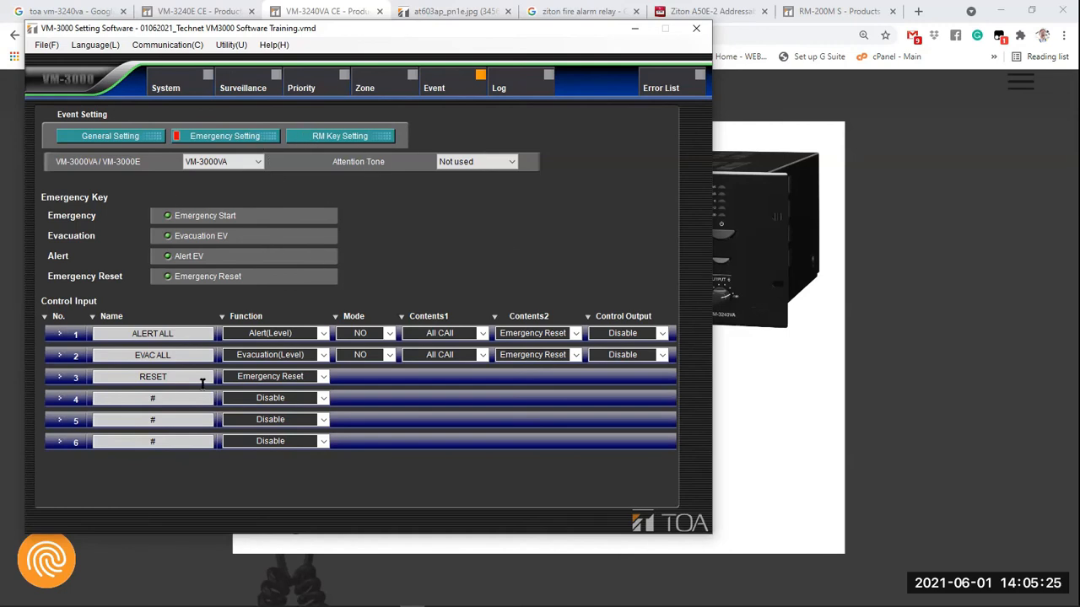
Display the RM key settings and select RECEPTION as the RM-300MF / RM-200M remote microphone
left_click(341, 141)
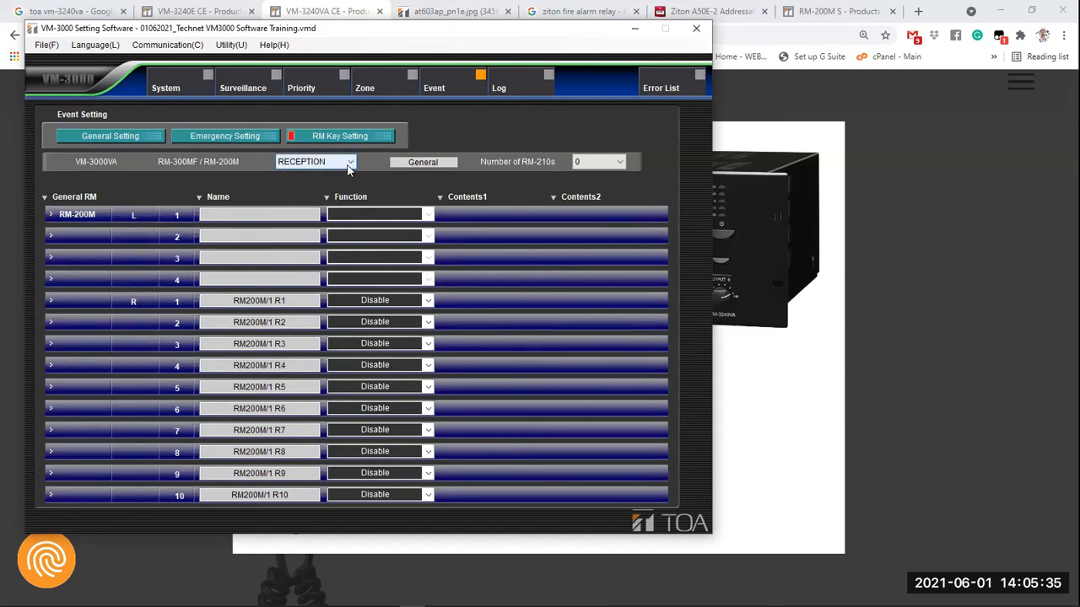
left_click(347, 165)
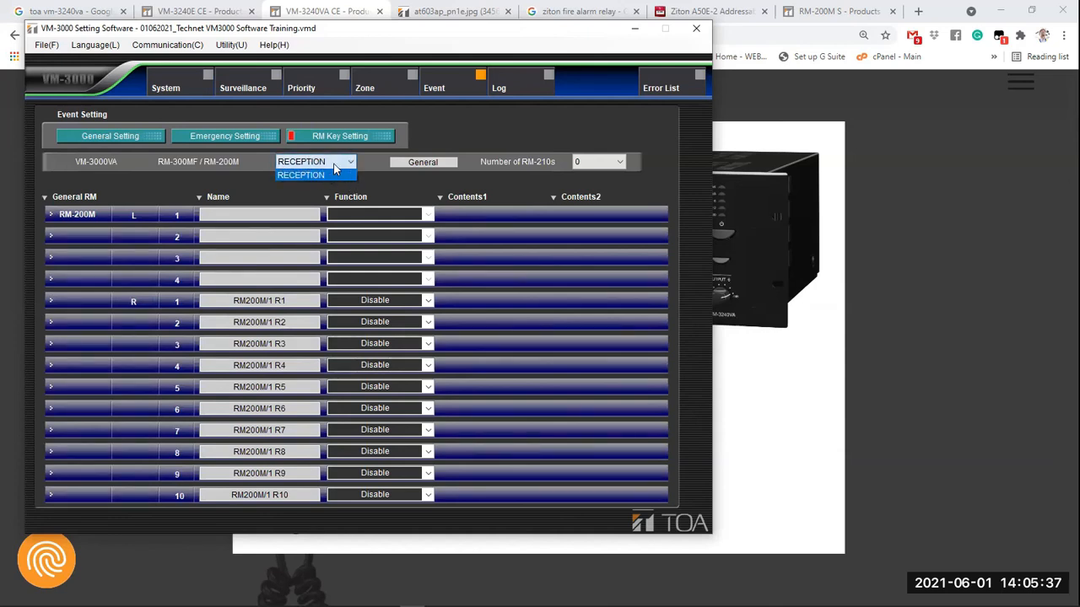
left_click(349, 165)
left_click(351, 163)
left_click(304, 174)
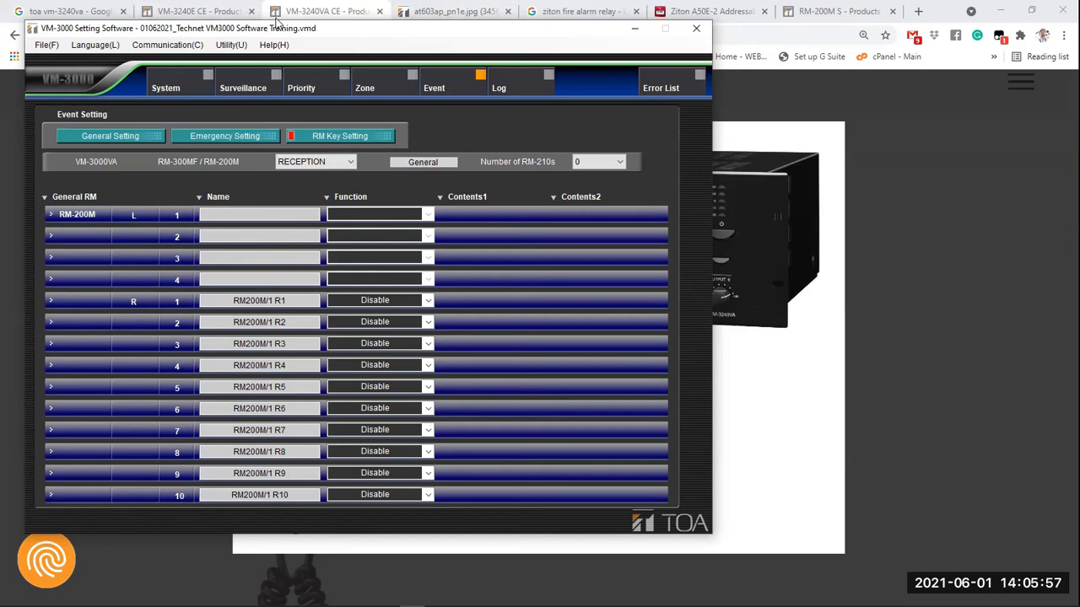
View the RM-200M and VM-3240VA product pictures in the browser and return to VM-3000 Setting Software
left_click(831, 11)
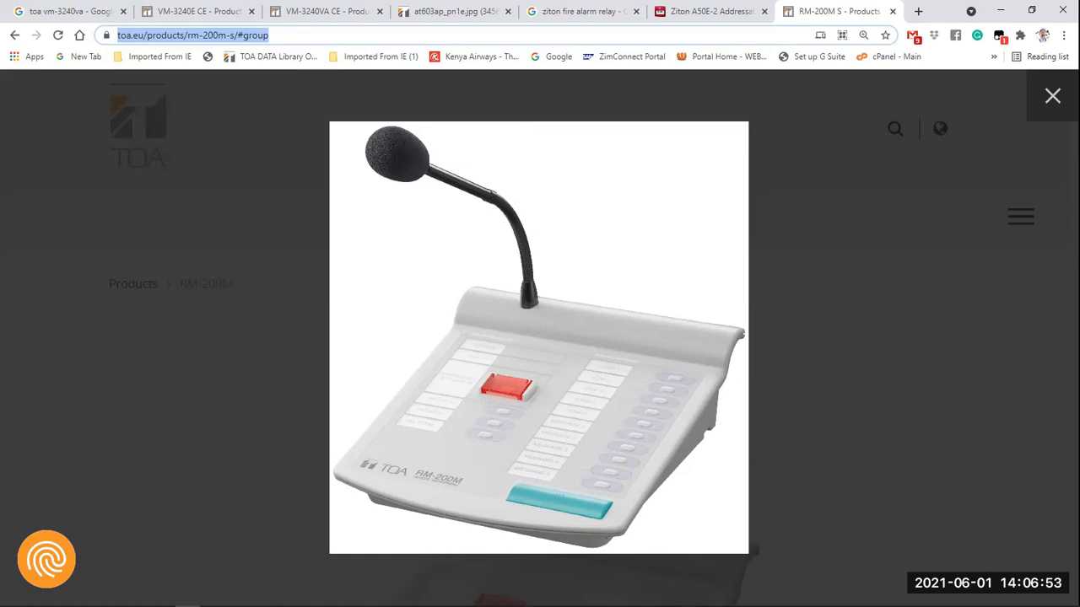
mouse_move(523, 605)
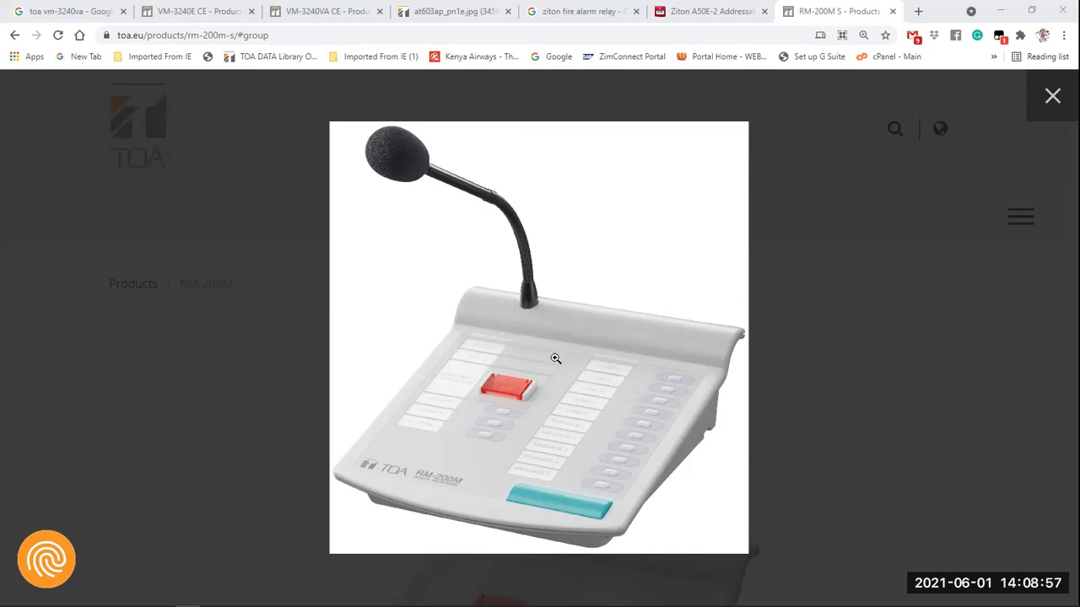
left_click(306, 12)
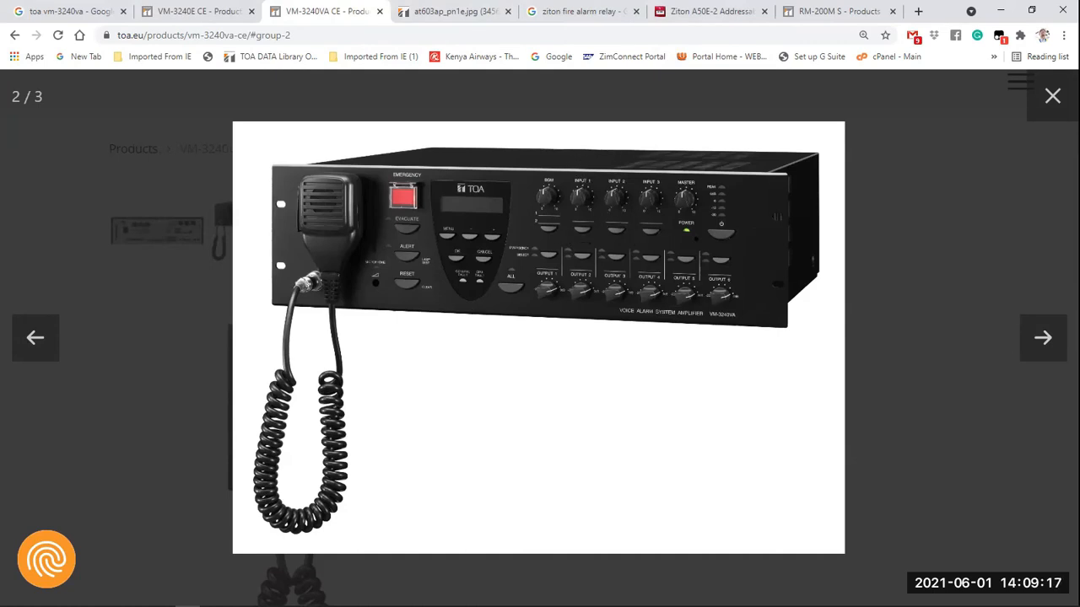
mouse_move(473, 606)
left_click(412, 597)
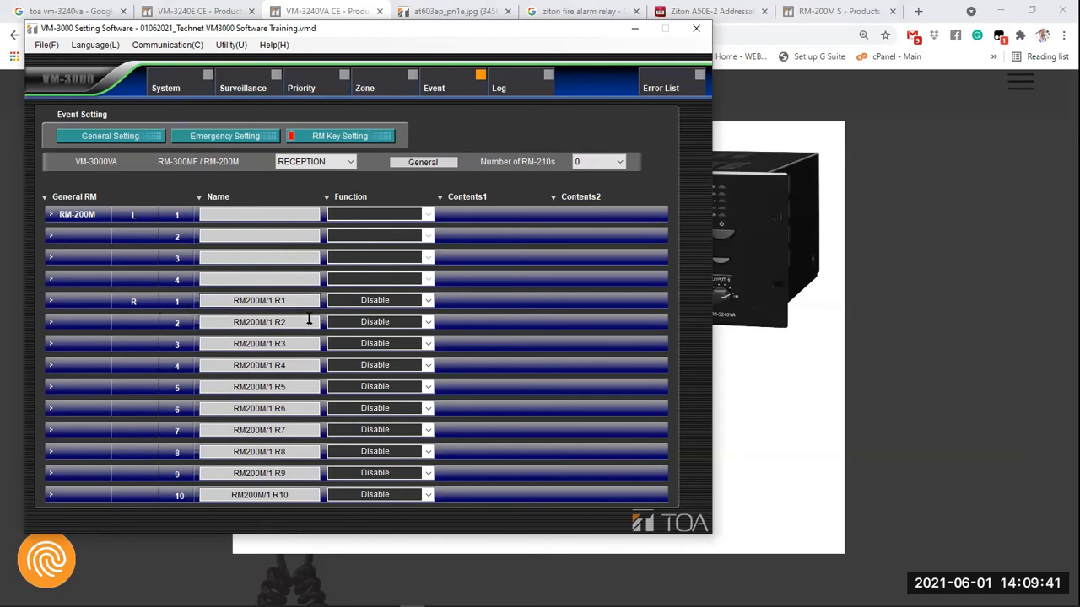
Rename RM-200M key R1 to AREA 1 and copy the new name
left_click_drag(287, 301, 231, 300)
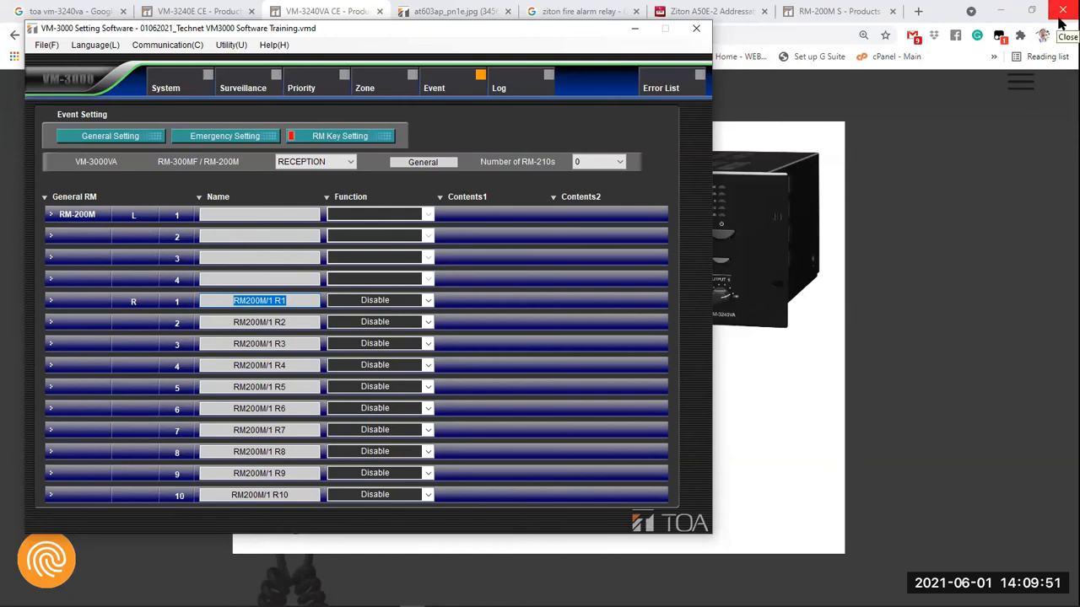
type("A")
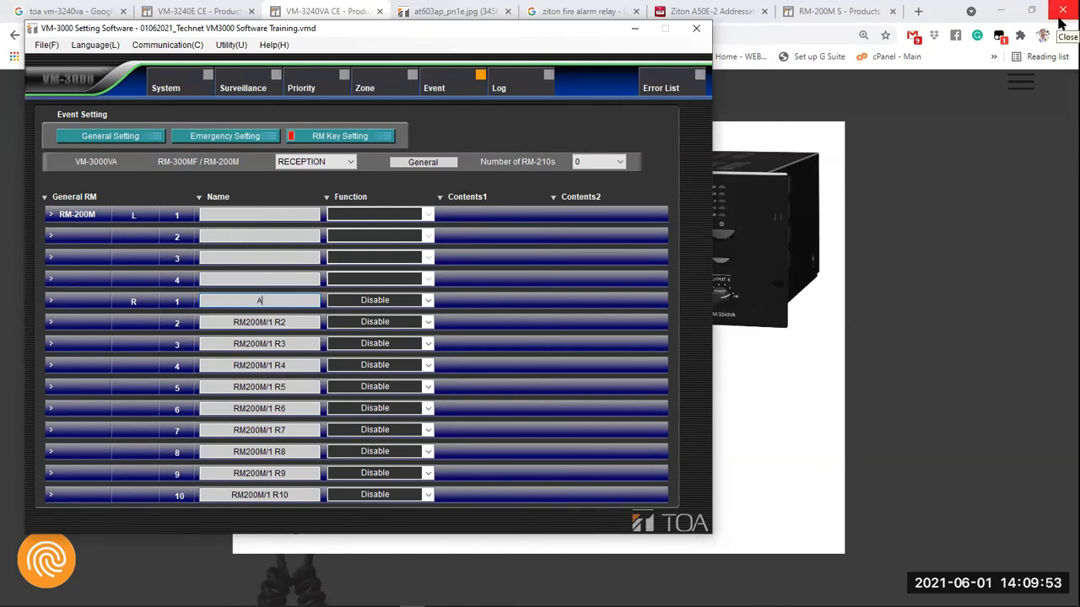
type("REA 1")
key("ctrl+a")
key("ctrl+c")
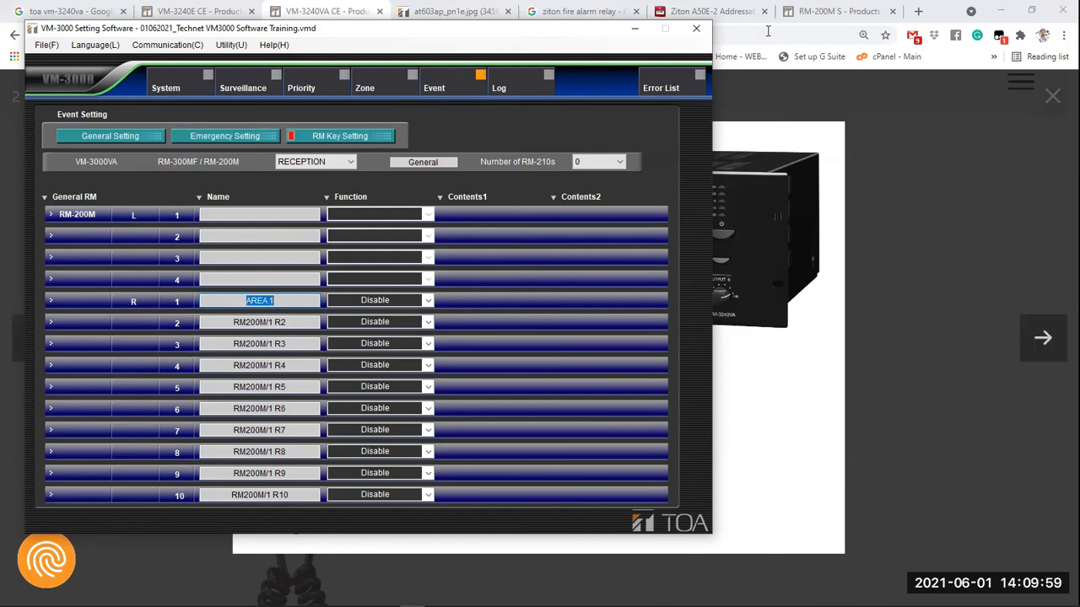
Name RM-200M key R2 AREA 2 and key R3 AREA 3, reusing the copied name
left_click(253, 322)
key("ctrl+v")
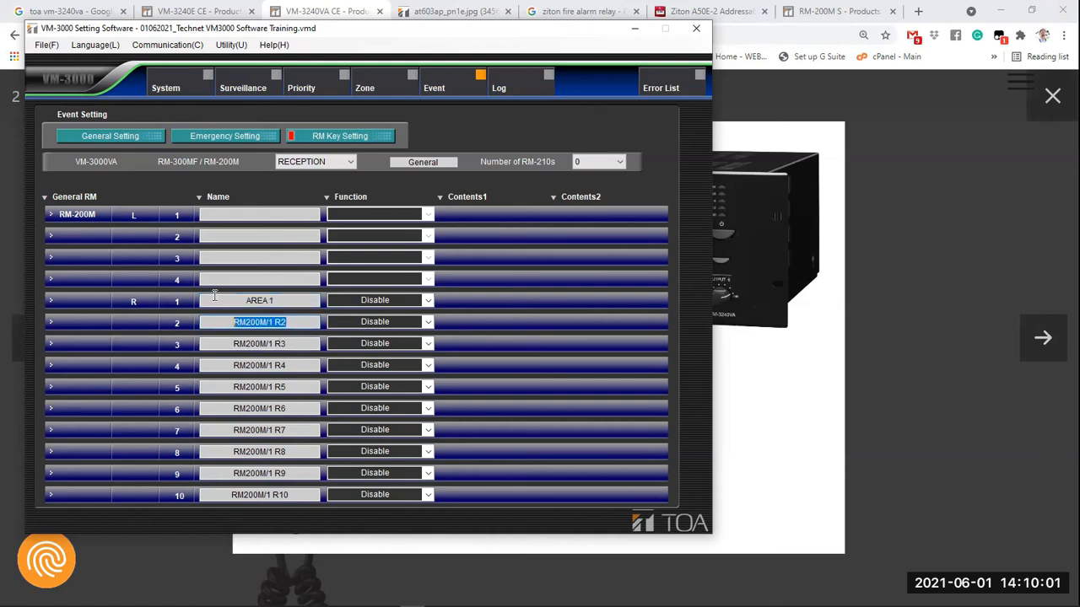
key("BackSpace")
type("2")
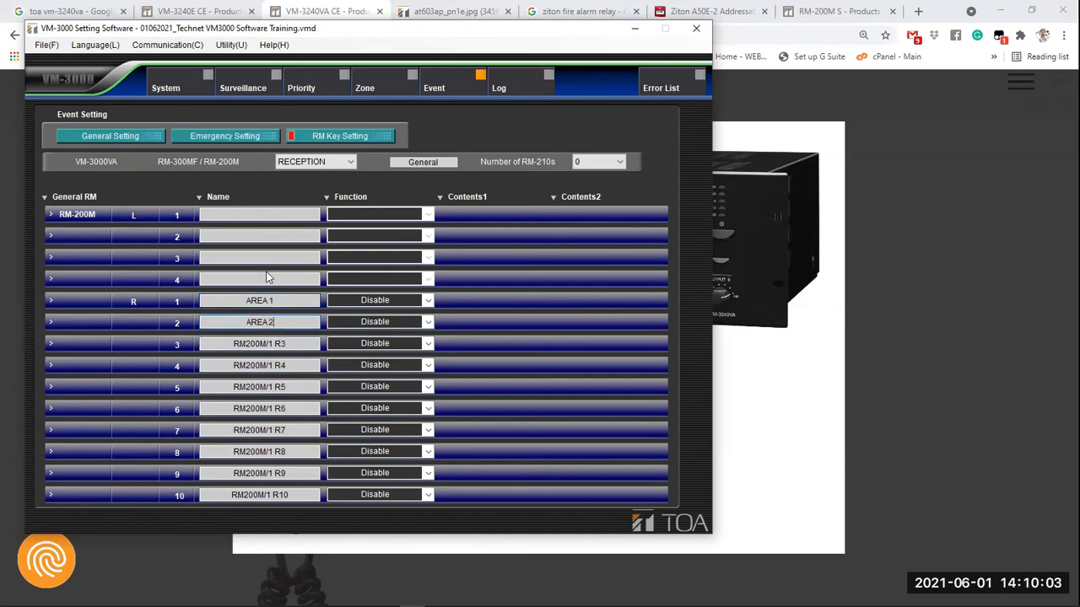
left_click(197, 344)
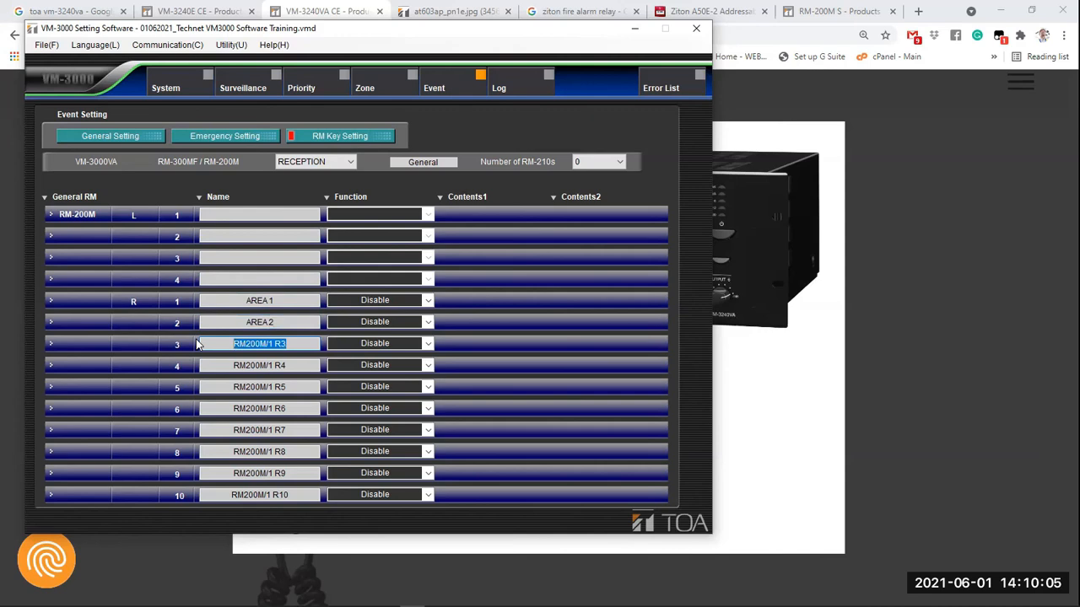
key("ctrl+v")
key("BackSpace")
type("3")
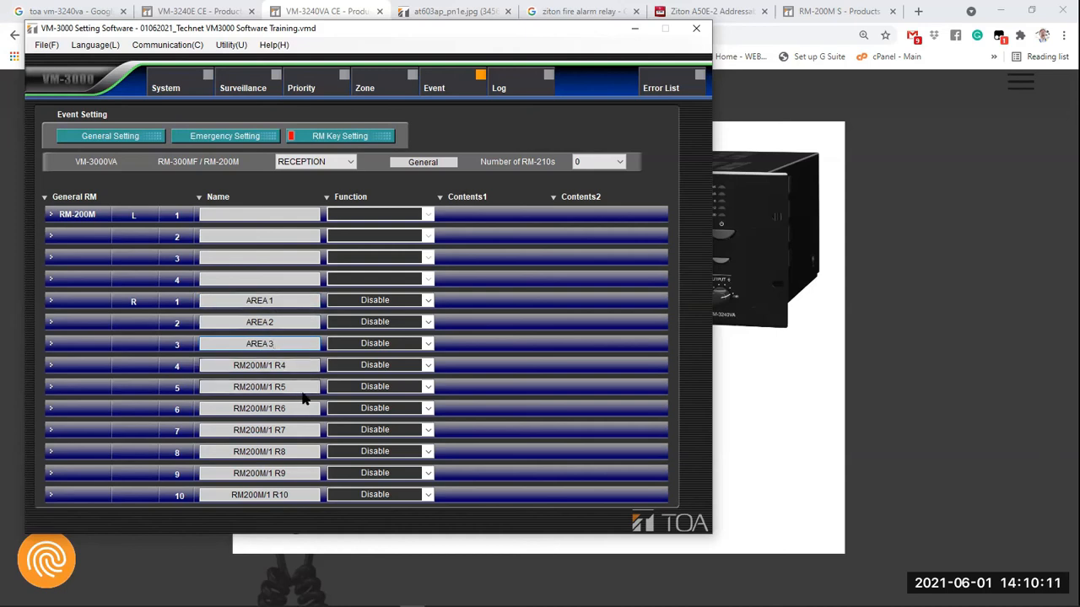
Name RM-200M key R4 TEST MESSAGE and key R10 ALL CALL
left_click_drag(291, 366, 233, 376)
type("TES")
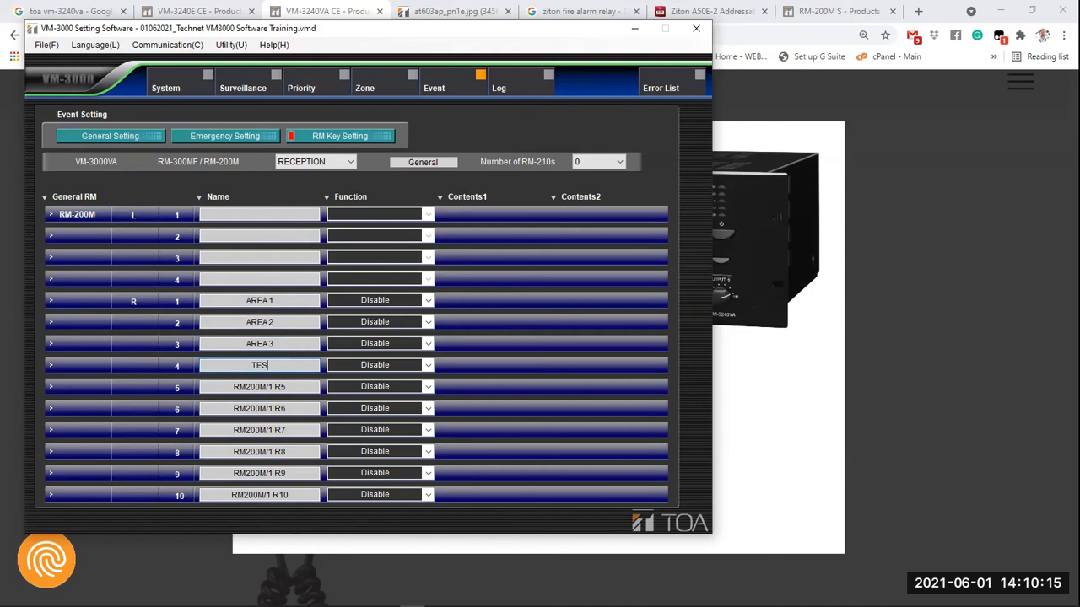
type("ET MESSAGE")
left_click(237, 364)
key("BackSpace")
type("S")
left_click(230, 495)
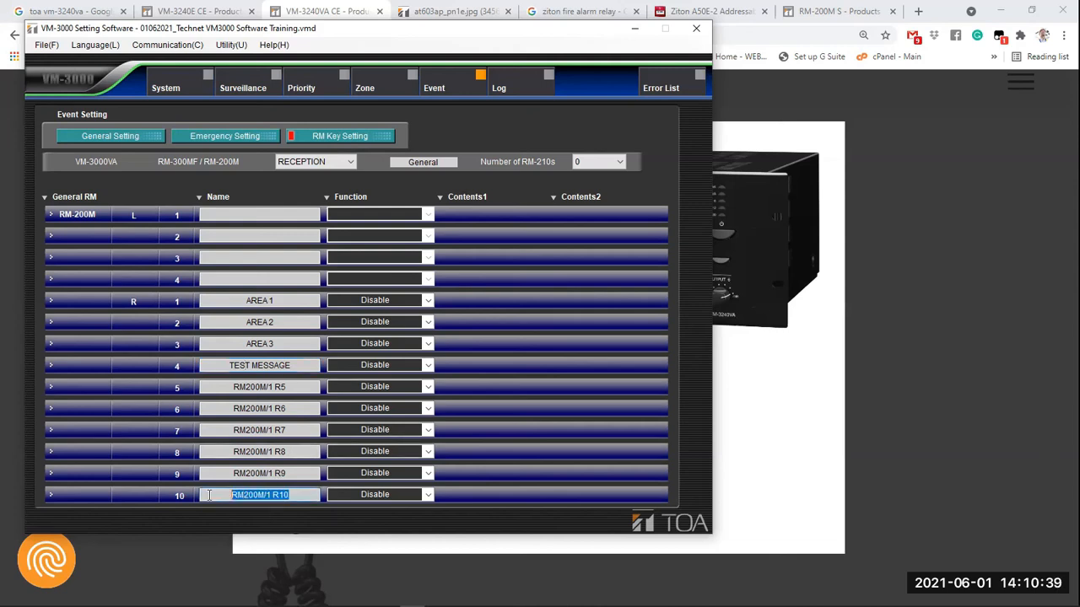
type("ALL CALL")
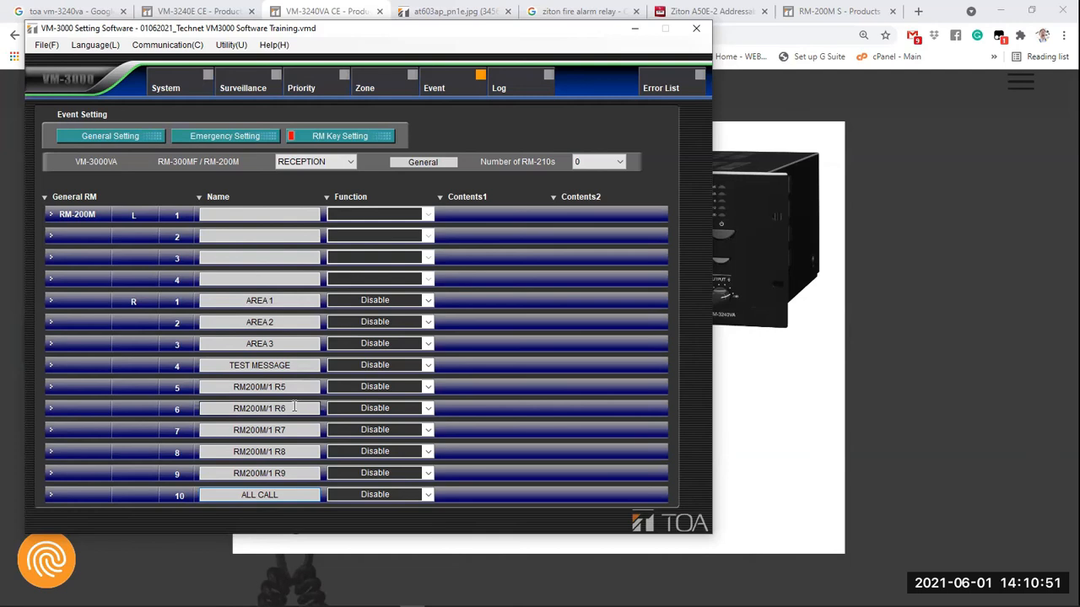
Clear the default names of RM-200M keys R5 to R8
left_click_drag(296, 386, 228, 388)
type("=")
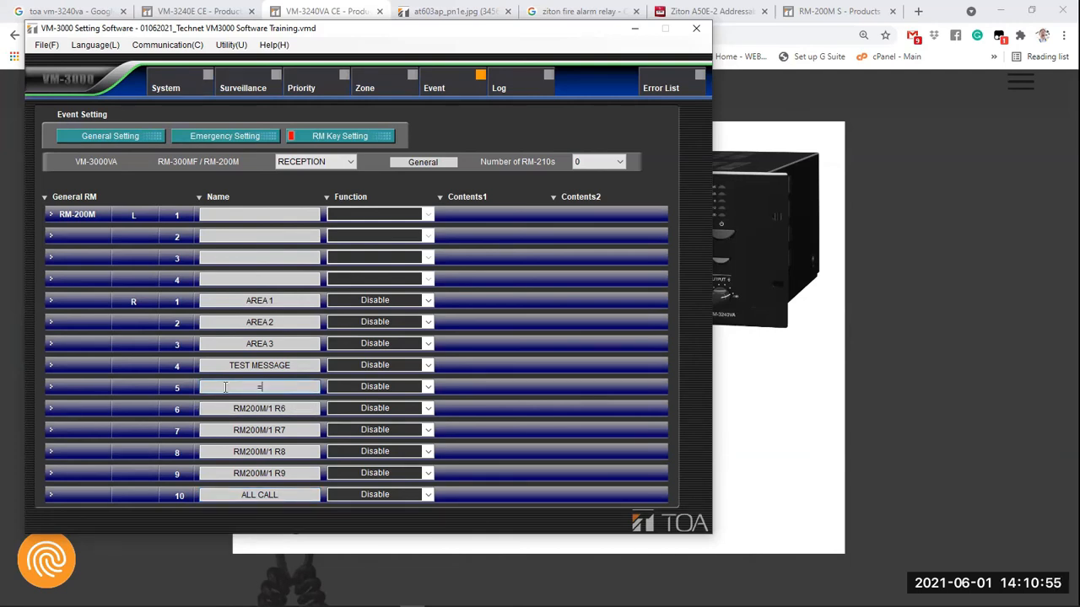
left_click_drag(291, 408, 233, 430)
key("BackSpace")
key("BackSpace")
left_click_drag(292, 452, 232, 452)
key("BackSpace")
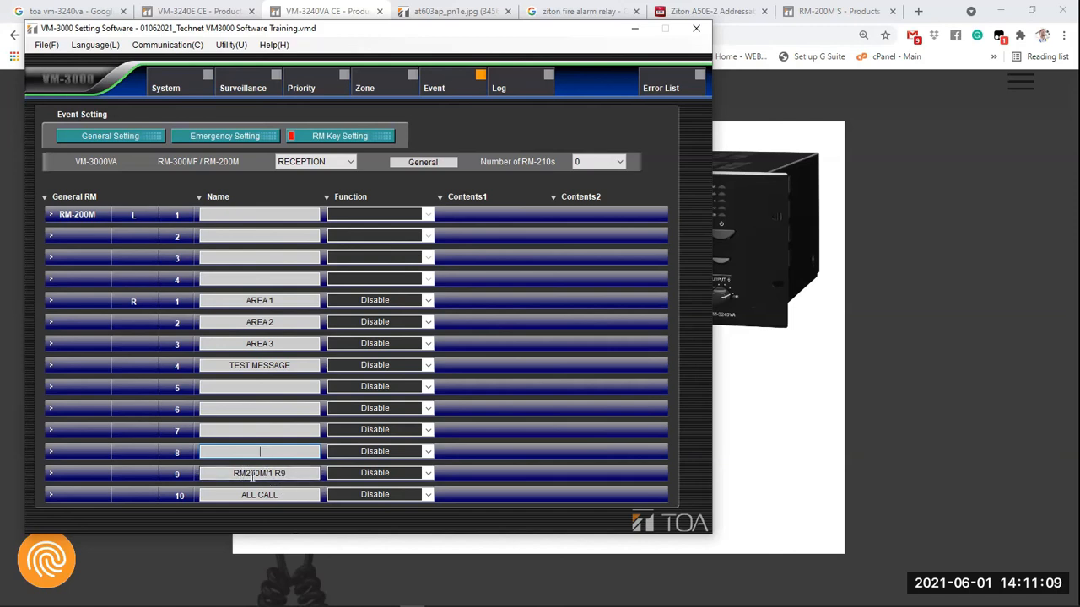
left_click(250, 432)
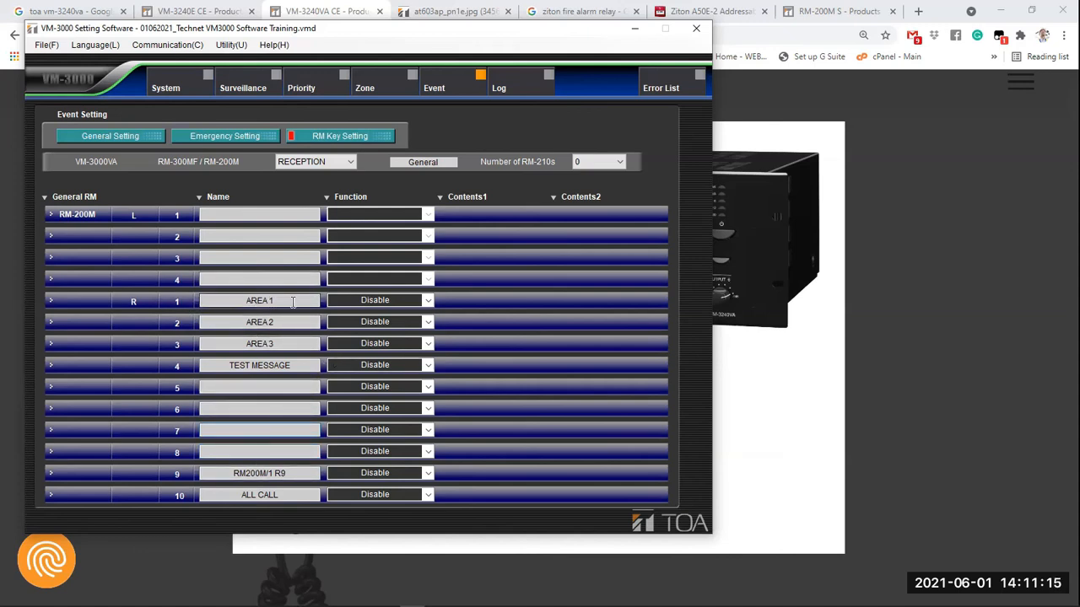
Name RM-200M key R5 COVID MESSAGE
left_click(429, 302)
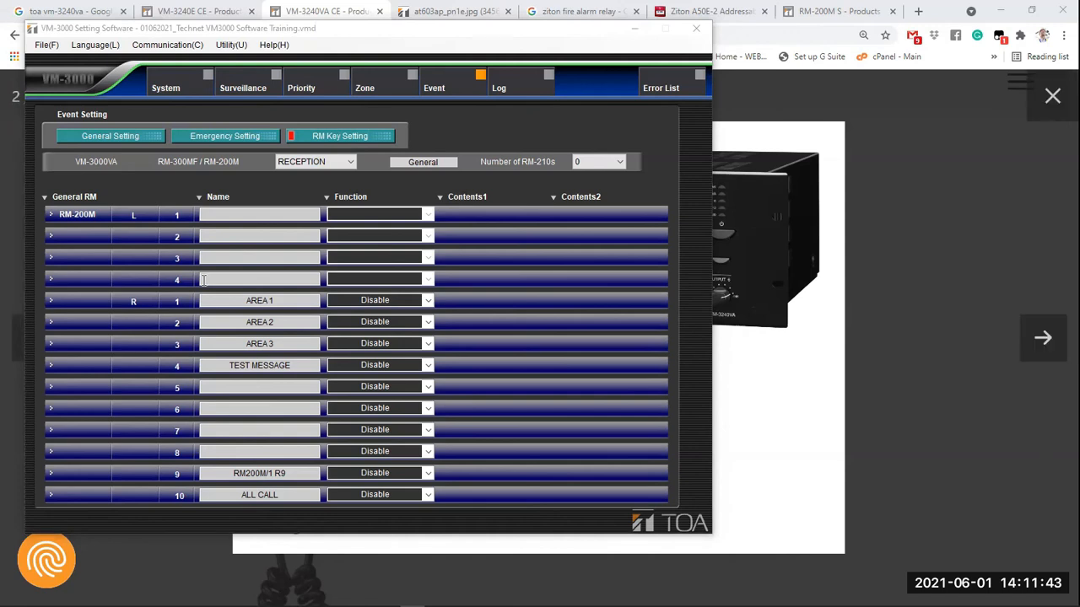
left_click(427, 300)
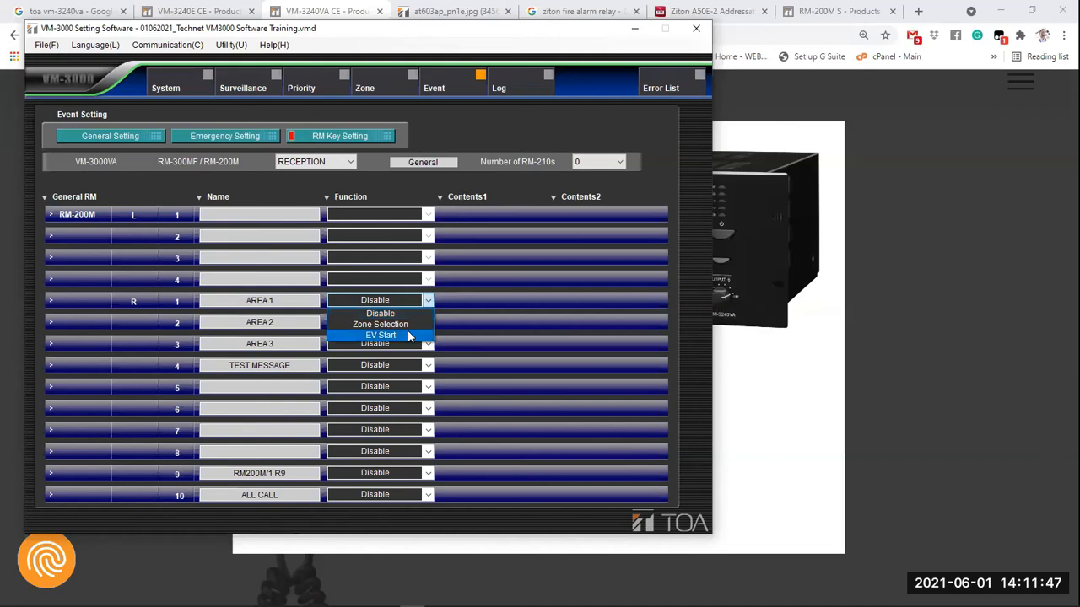
left_click(259, 387)
left_click(259, 387)
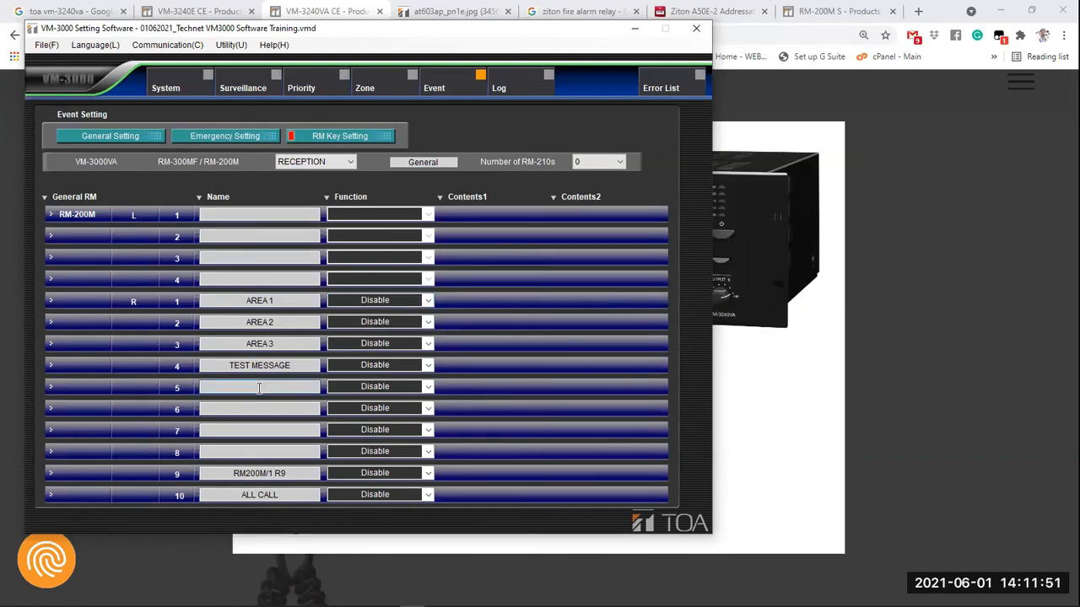
type("COV")
type("OD")
key("BackSpace")
key("BackSpace")
key("BackSpace")
type("ID MESSAGE")
Set the function of the AREA 1, AREA 2, AREA 3 and ALL CALL keys to Zone Selection
left_click(429, 301)
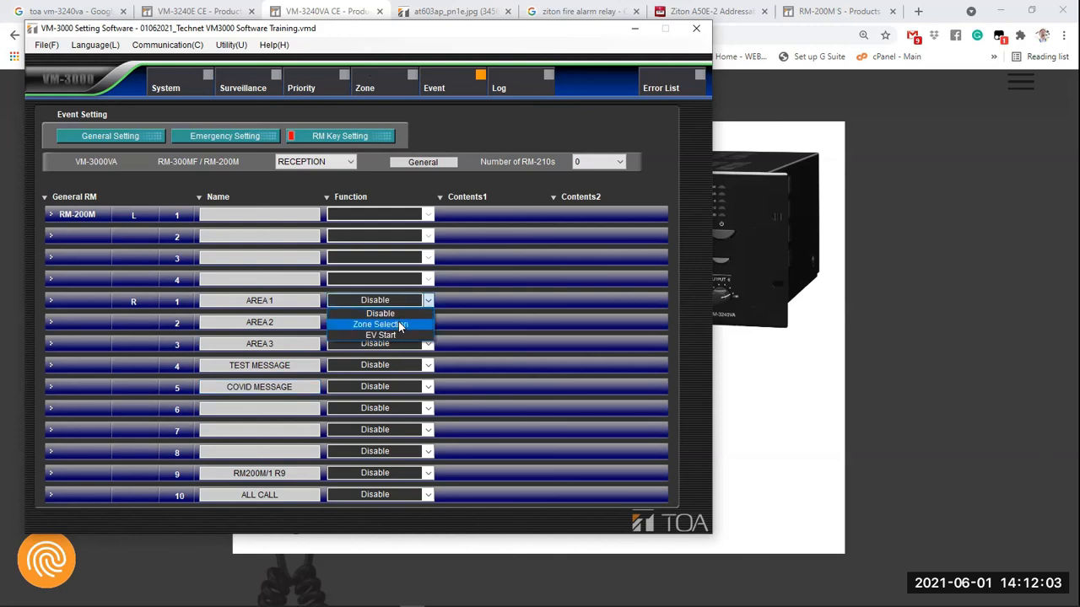
left_click(398, 327)
left_click(427, 322)
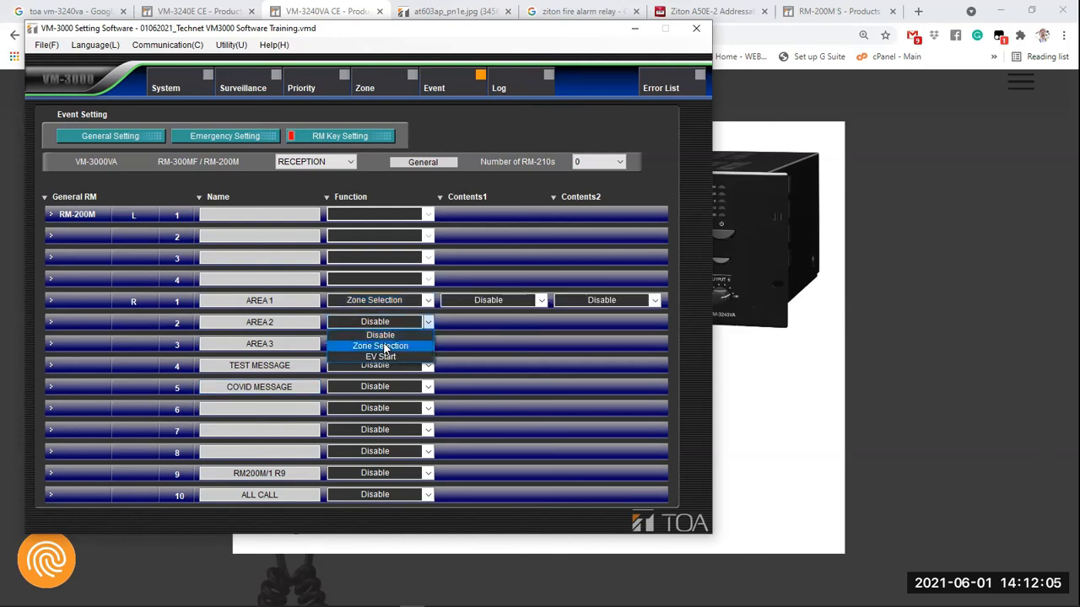
left_click(389, 346)
left_click(428, 346)
left_click(392, 367)
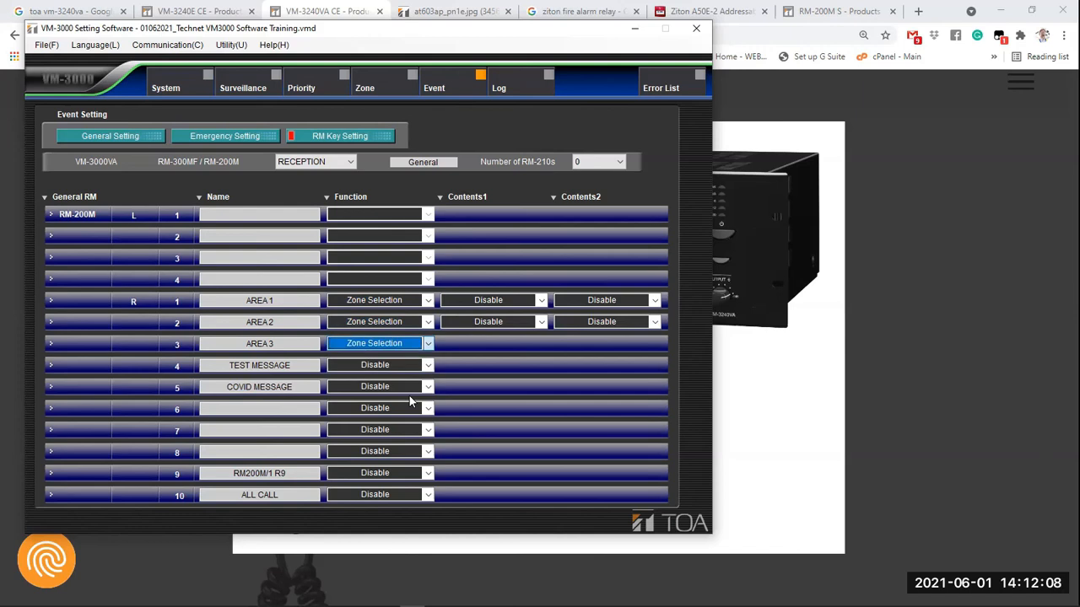
left_click(427, 495)
left_click(413, 518)
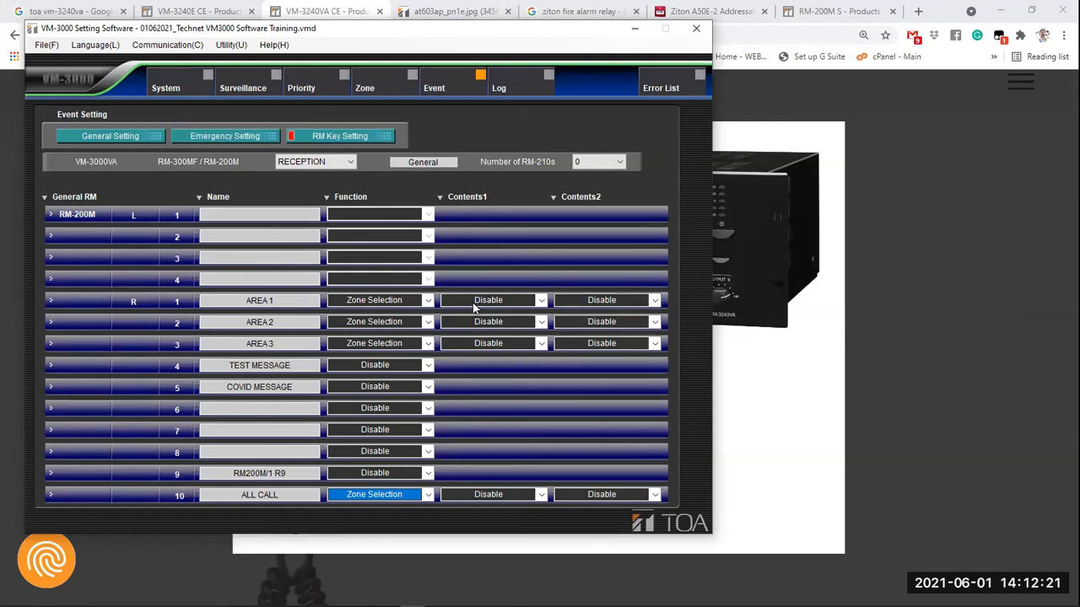
Assign Area 1, Area 2 and Area 3 as Contents1 of the matching AREA 1, AREA 2 and AREA 3 keys
left_click(542, 301)
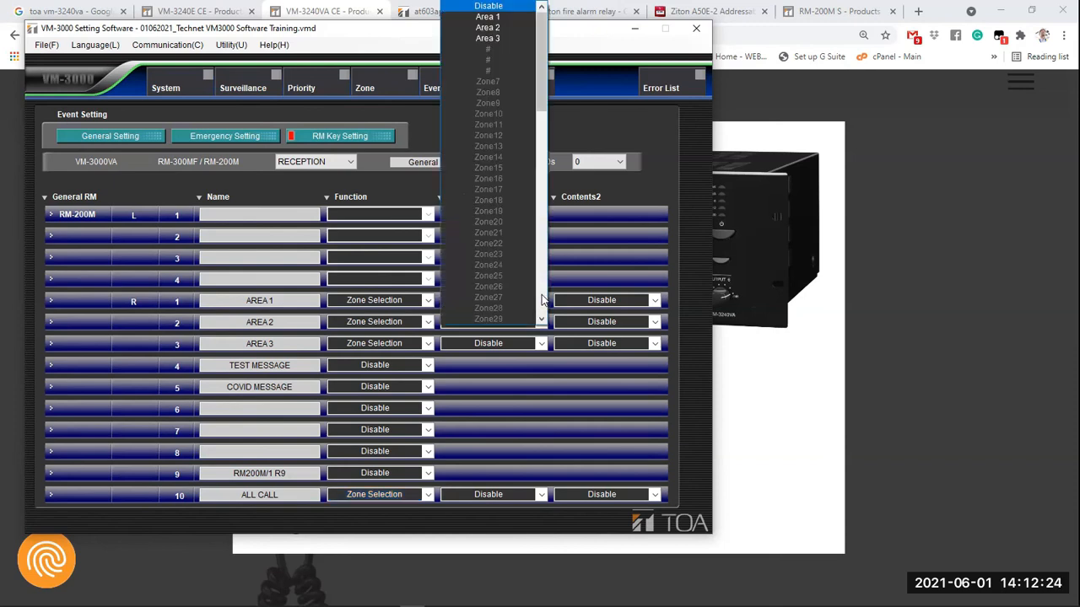
left_click(497, 17)
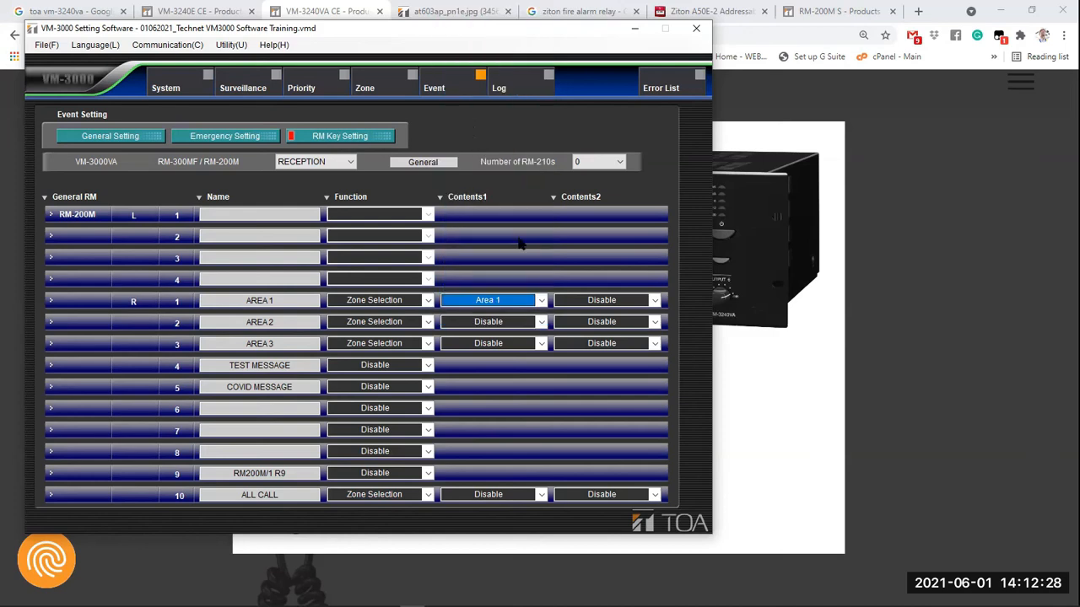
left_click(541, 322)
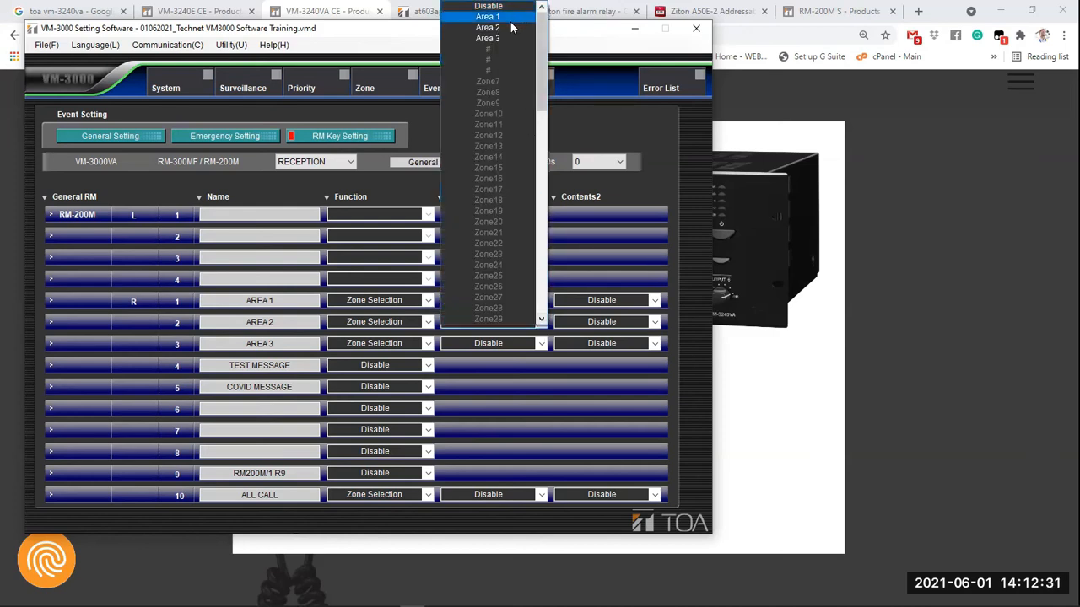
left_click(507, 28)
left_click(544, 344)
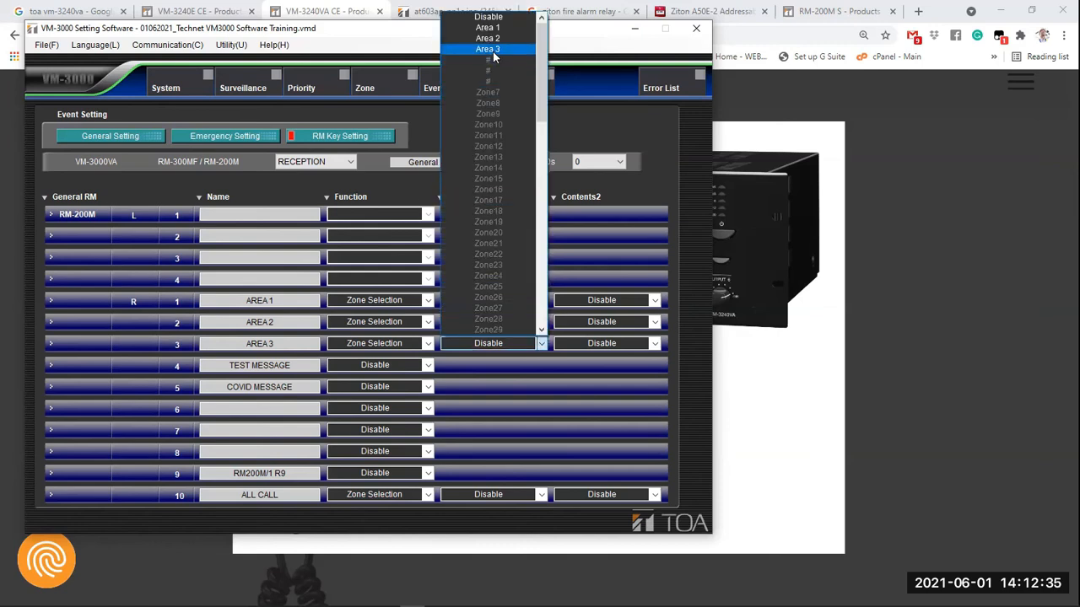
left_click(493, 50)
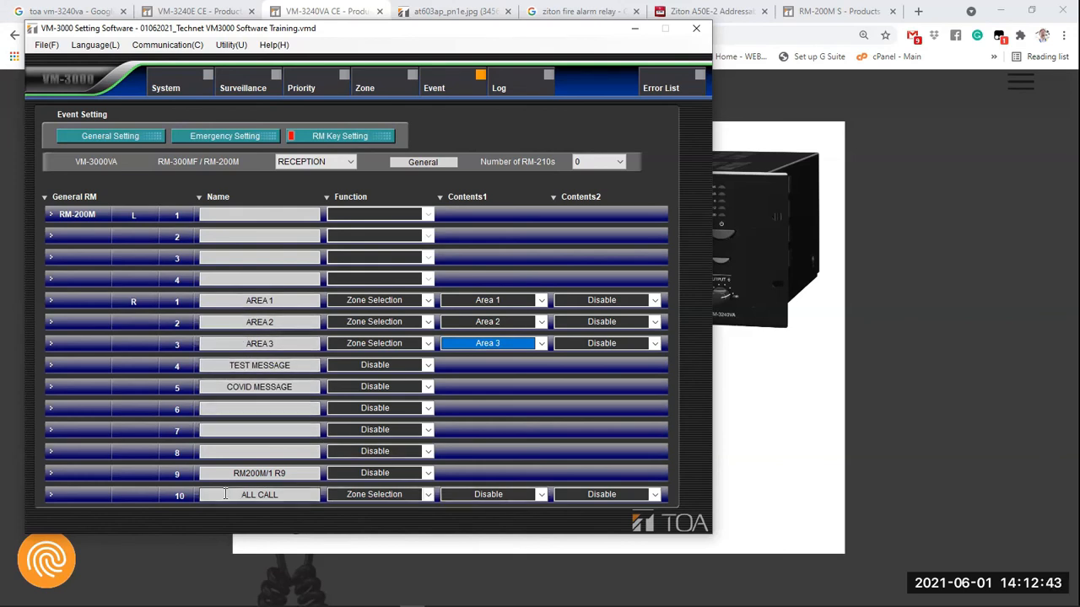
Set Contents1 of the ALL CALL key R10 to All Call
left_click(545, 489)
left_click(544, 491)
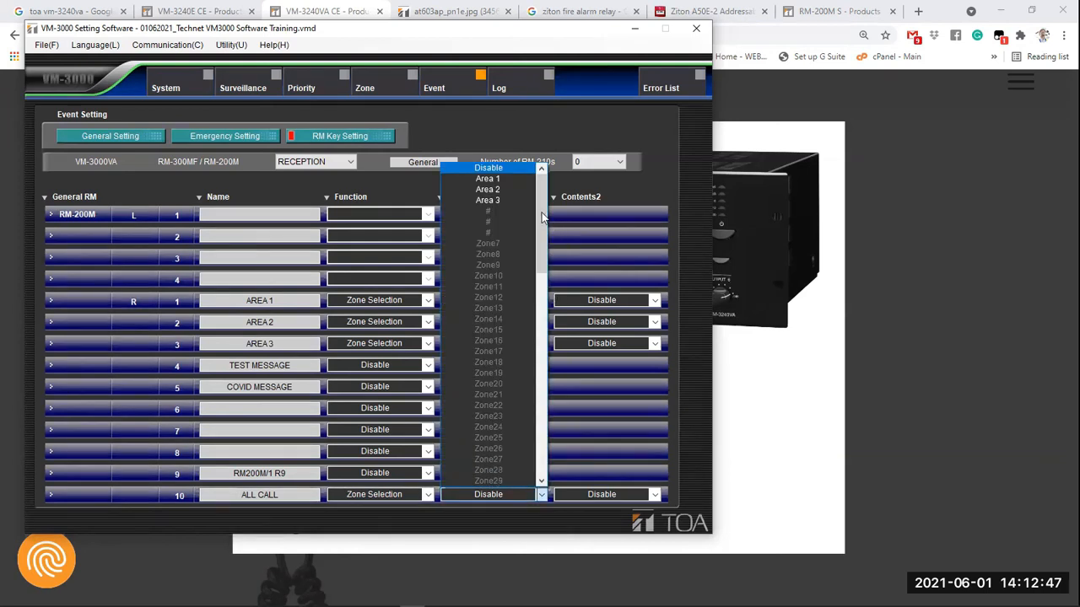
scroll(519, 306, "down", 3)
scroll(523, 371, "down", 10)
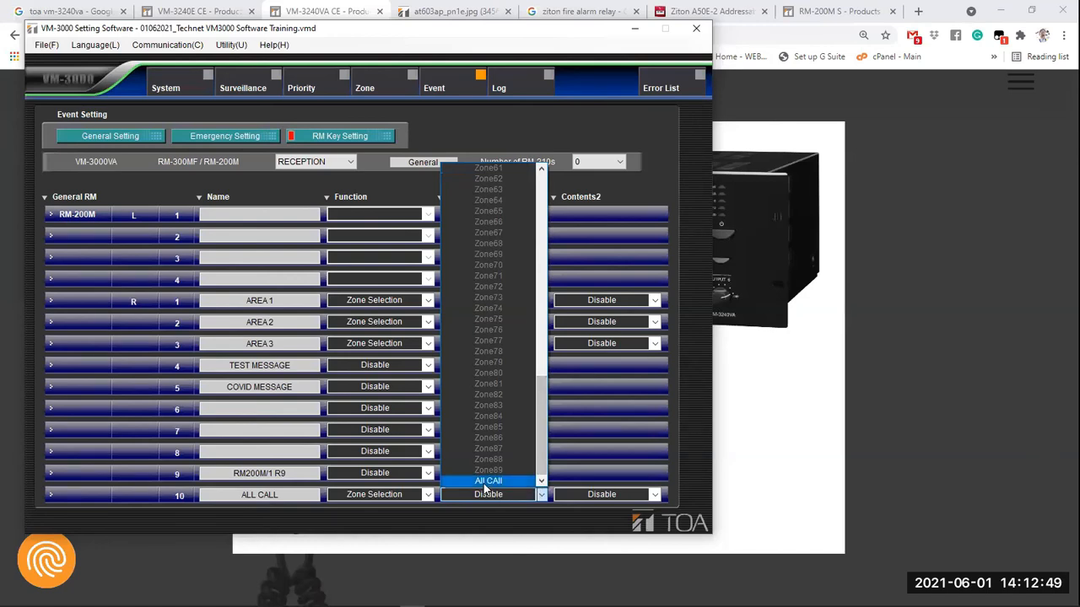
left_click(485, 483)
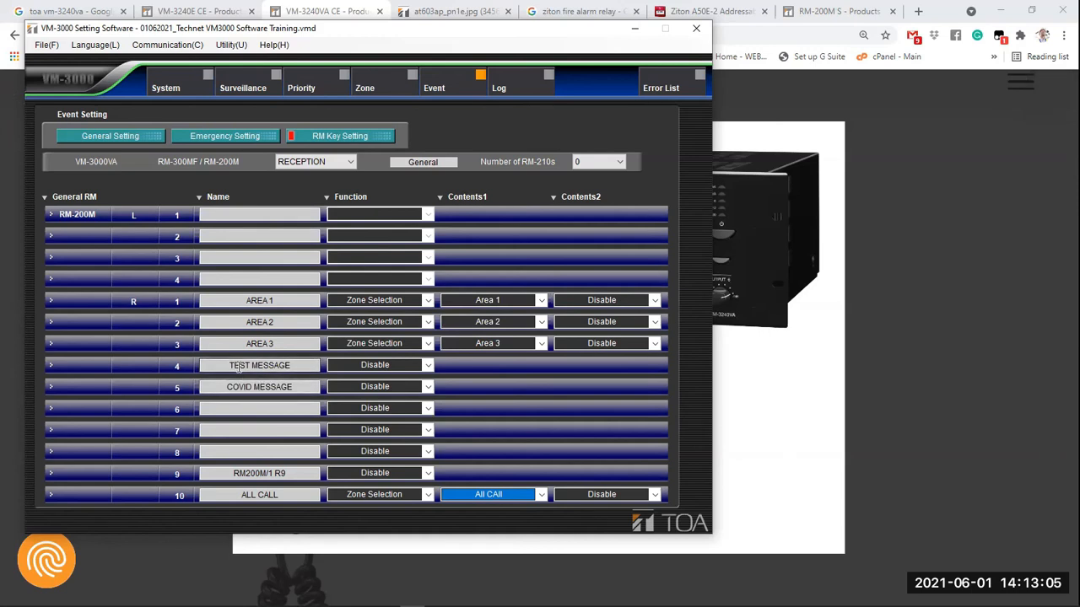
Set the TEST MESSAGE and COVID MESSAGE keys to EV Start, with EV-2 as the COVID MESSAGE key's Contents1
left_click(430, 367)
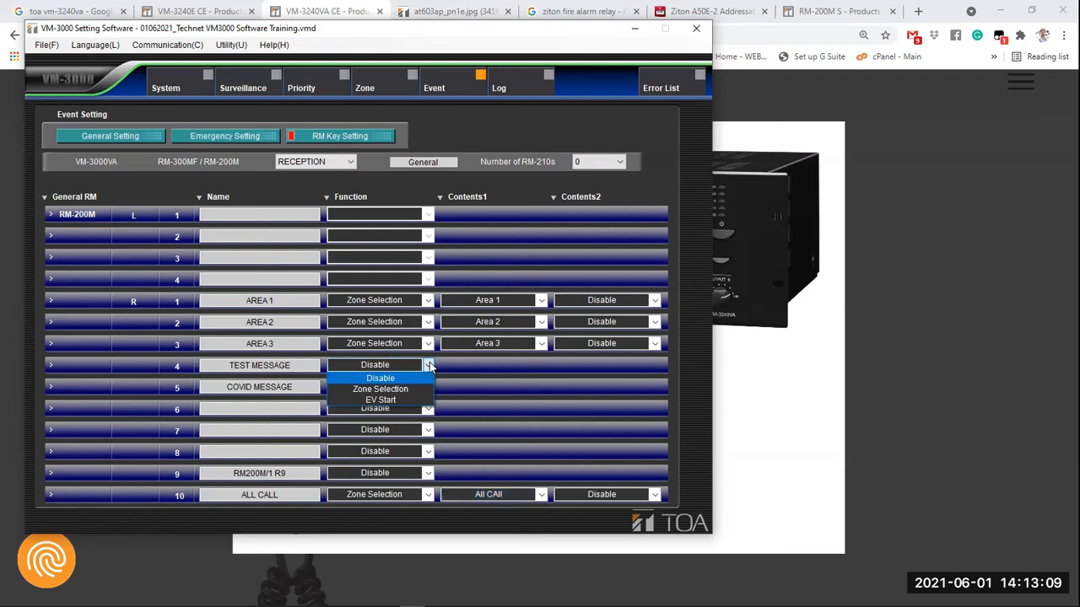
left_click(399, 403)
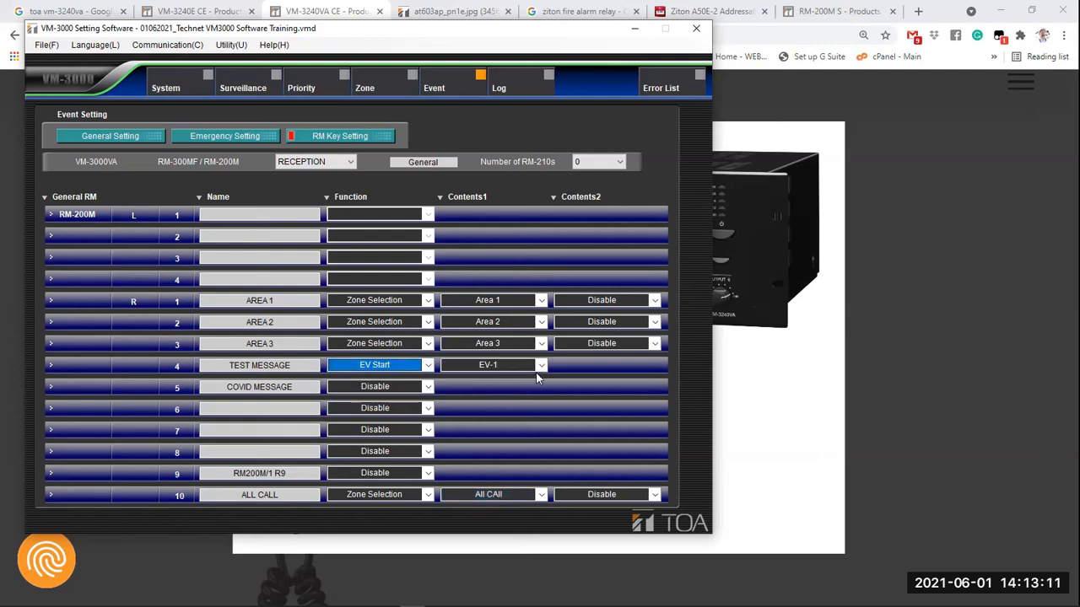
left_click(429, 388)
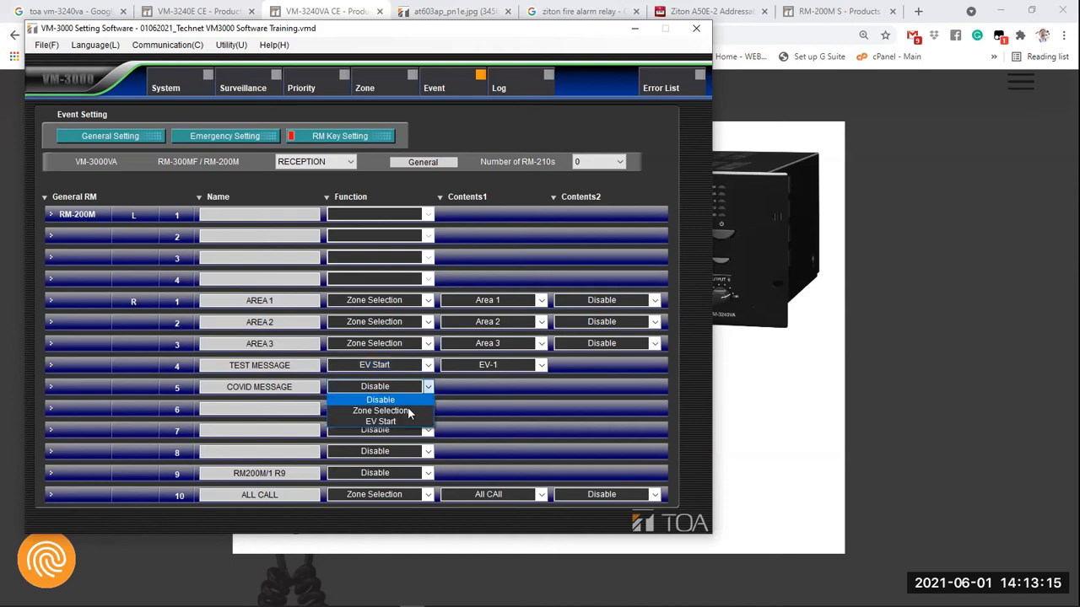
left_click(387, 421)
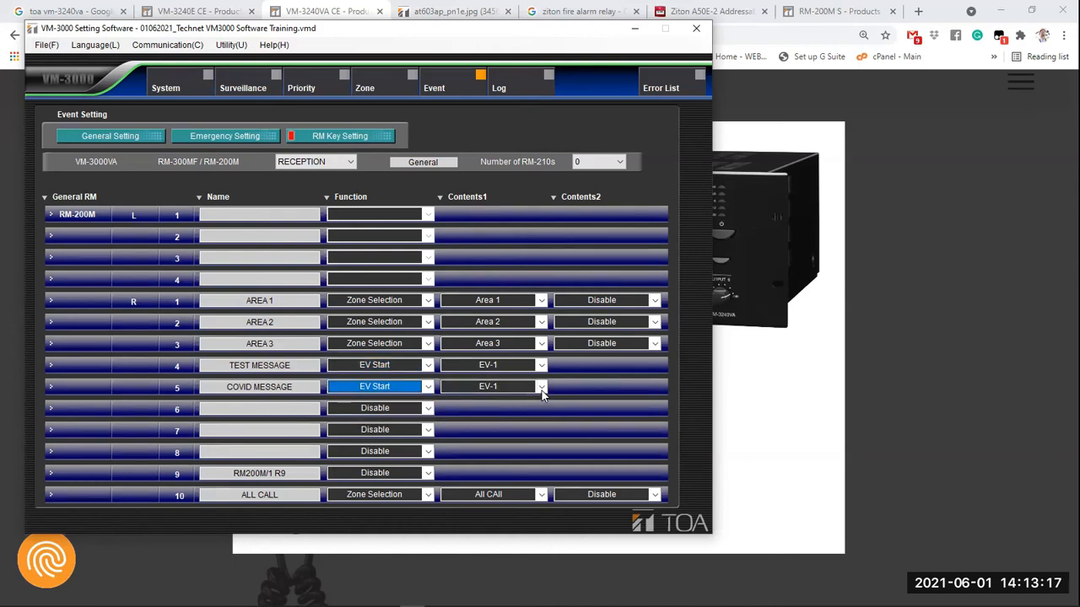
left_click(542, 388)
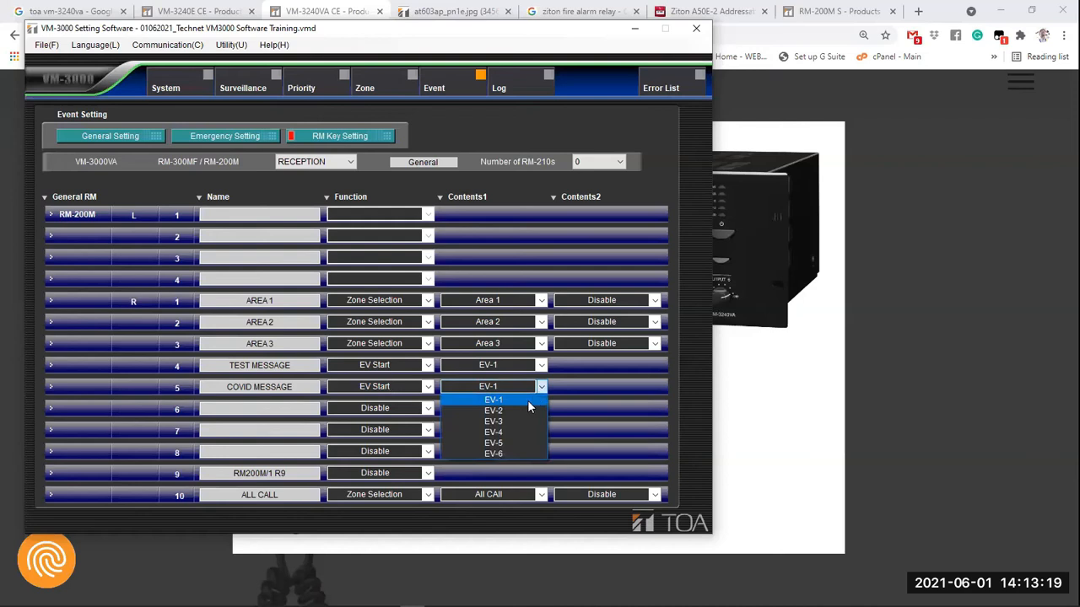
left_click(501, 409)
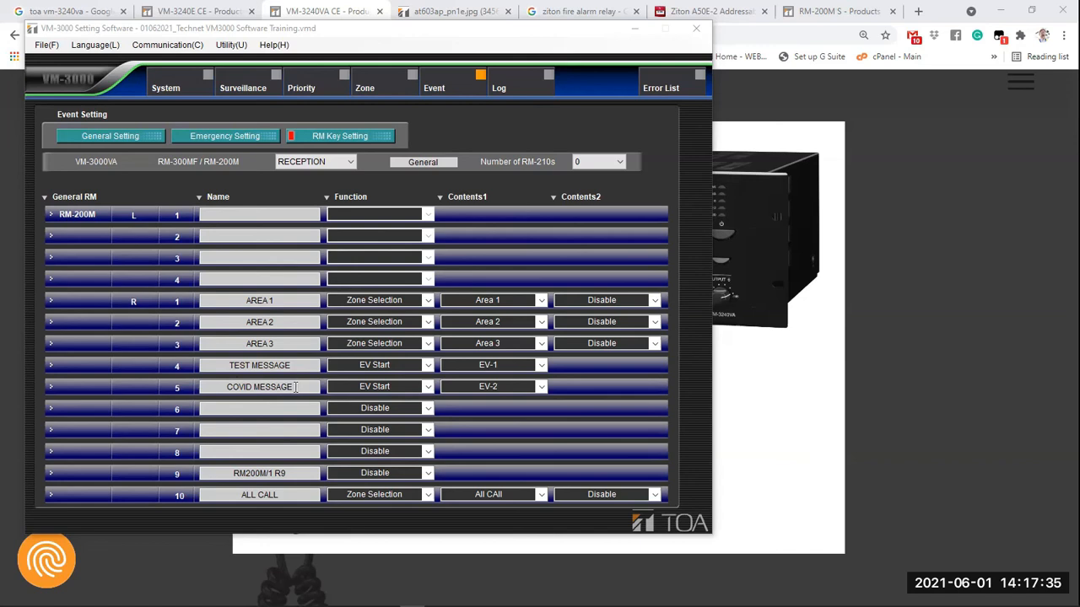
left_click(429, 386)
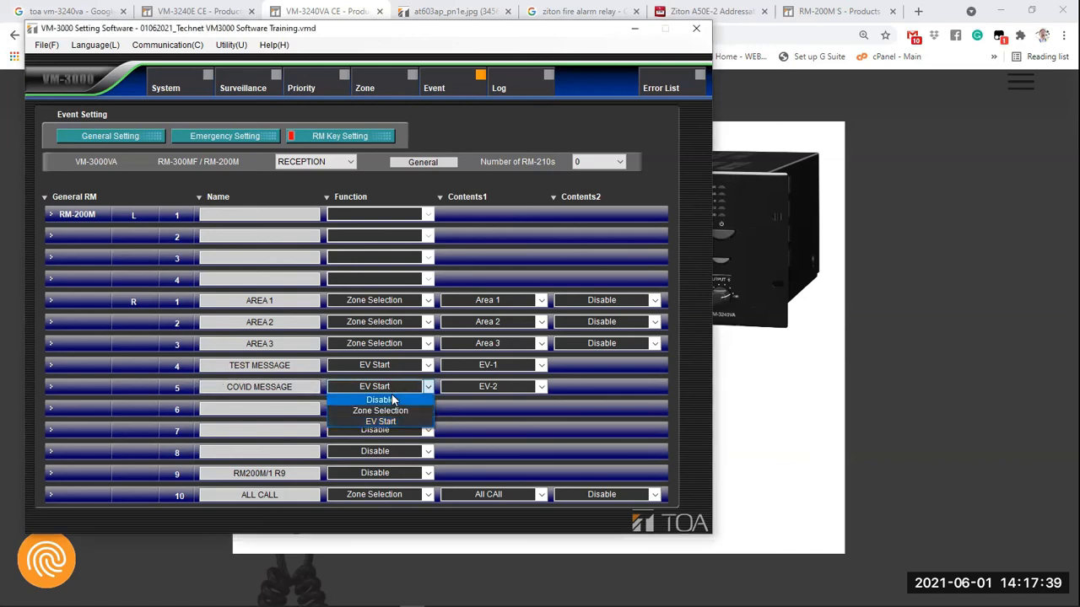
left_click(310, 390)
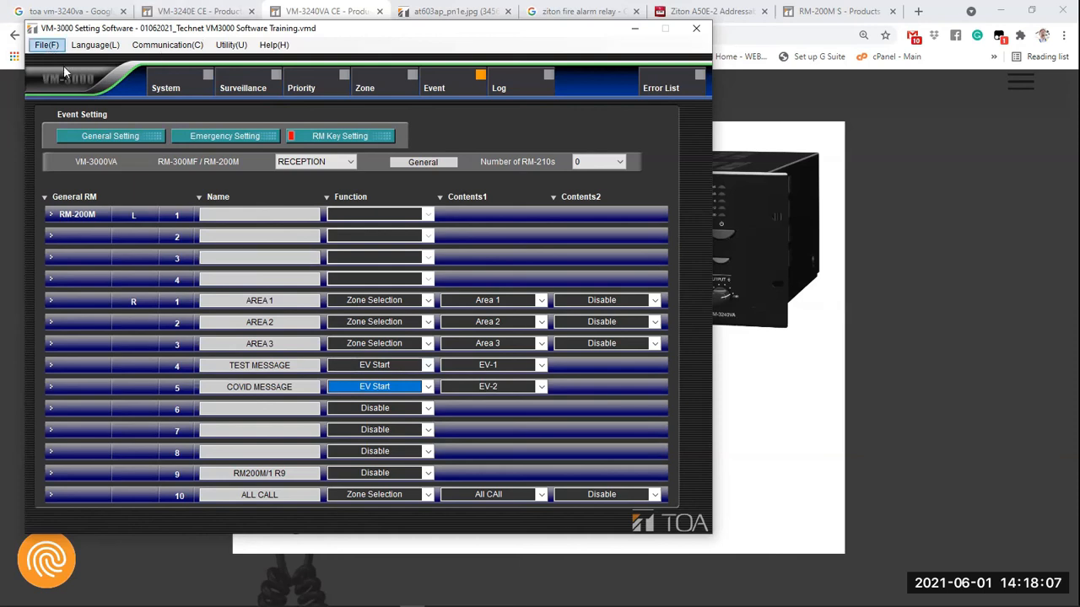
Review the System, Surveillance, Priority and Zone settings, followed by the general, emergency and RM key settings of Event
left_click(164, 93)
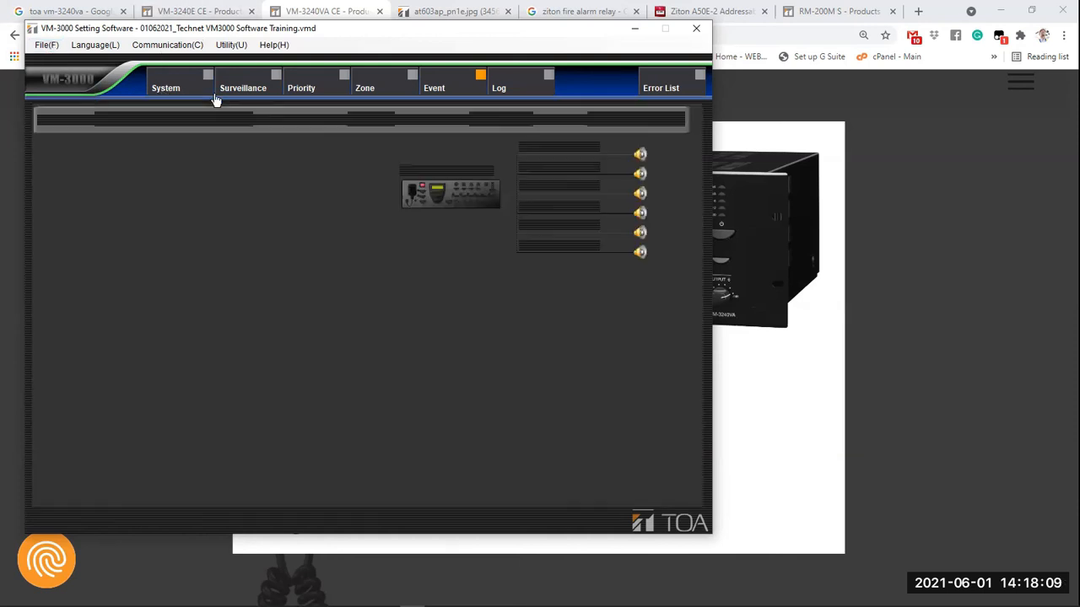
left_click(243, 89)
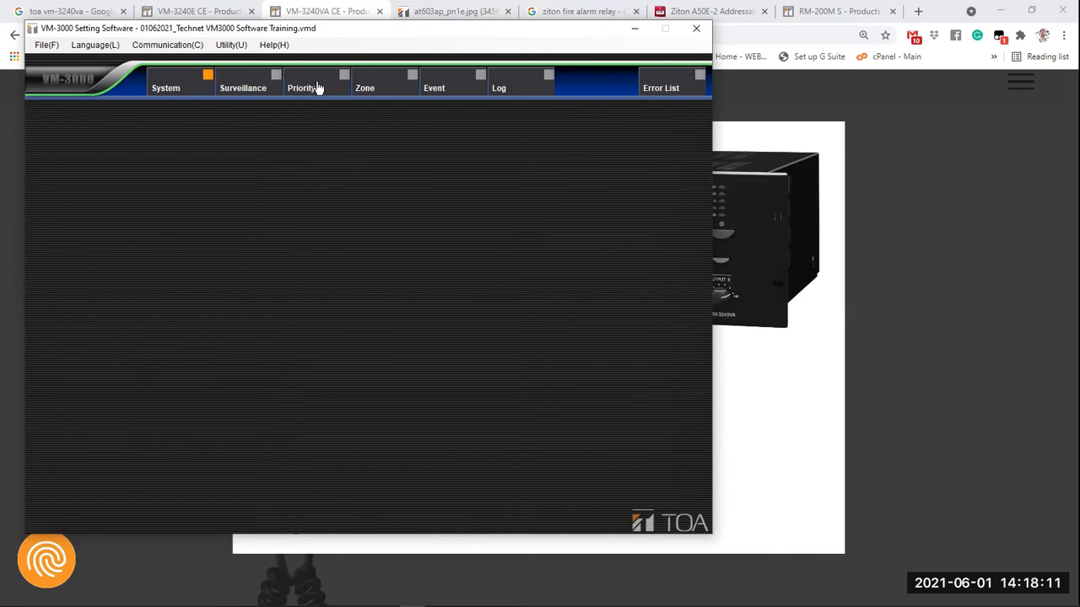
left_click(302, 86)
left_click(367, 85)
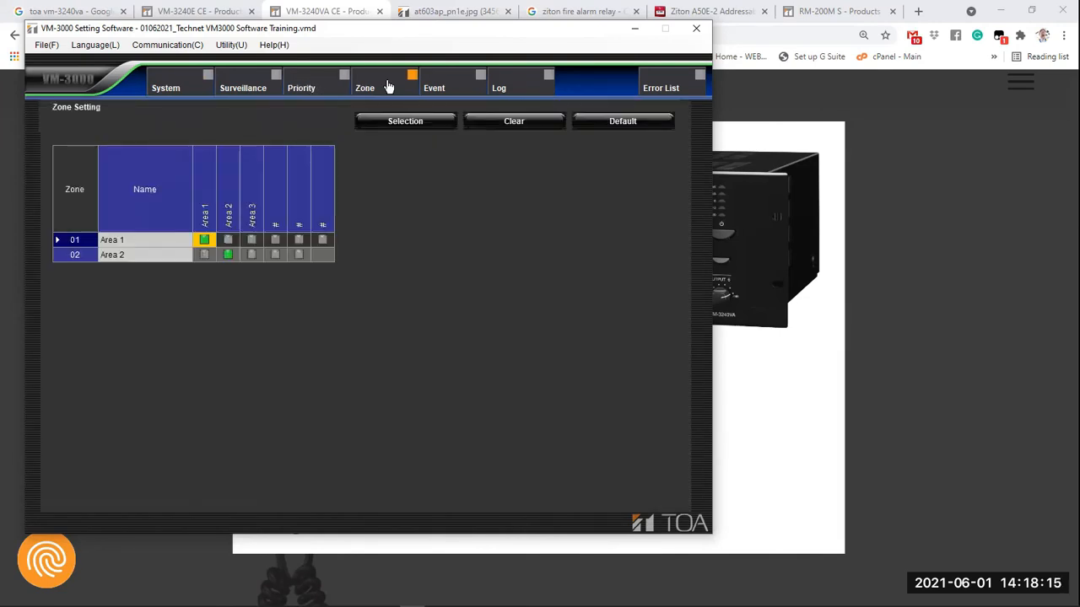
left_click(434, 89)
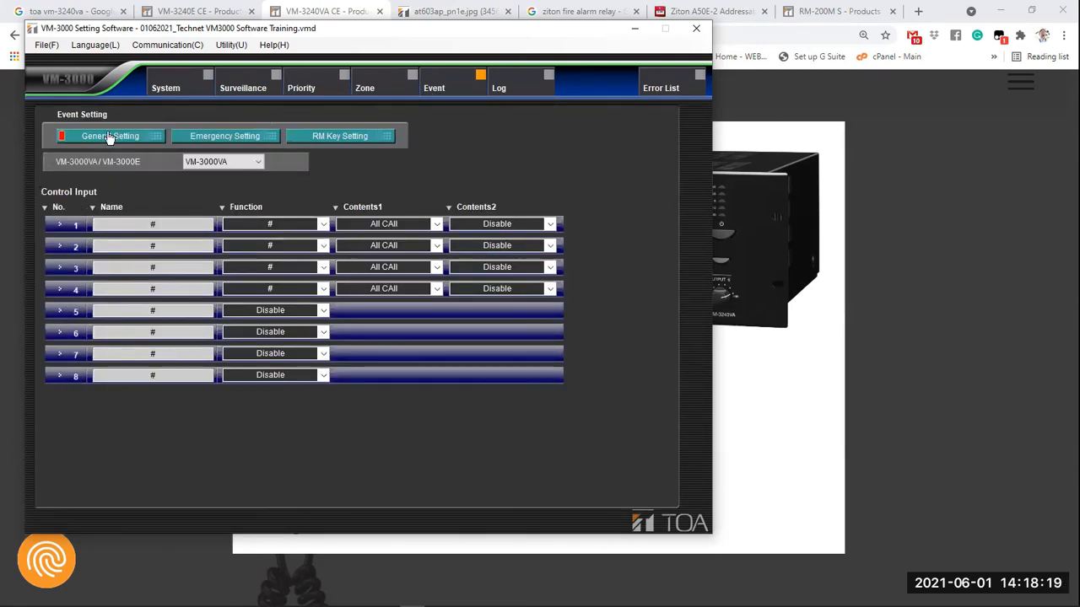
left_click(213, 141)
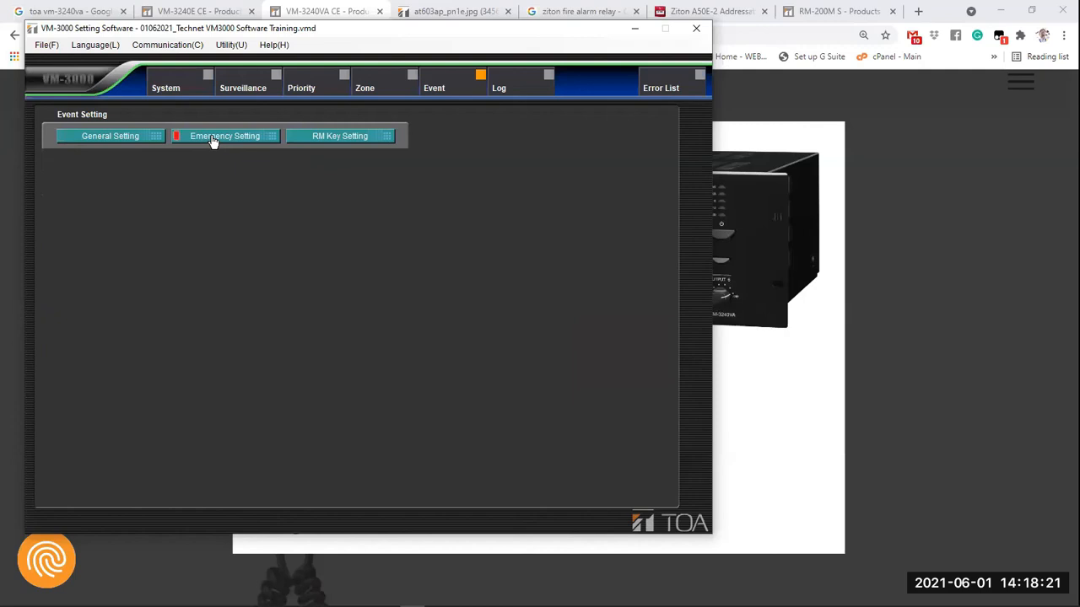
left_click(354, 143)
Save the setting data to the current file and dismiss the message
left_click(44, 45)
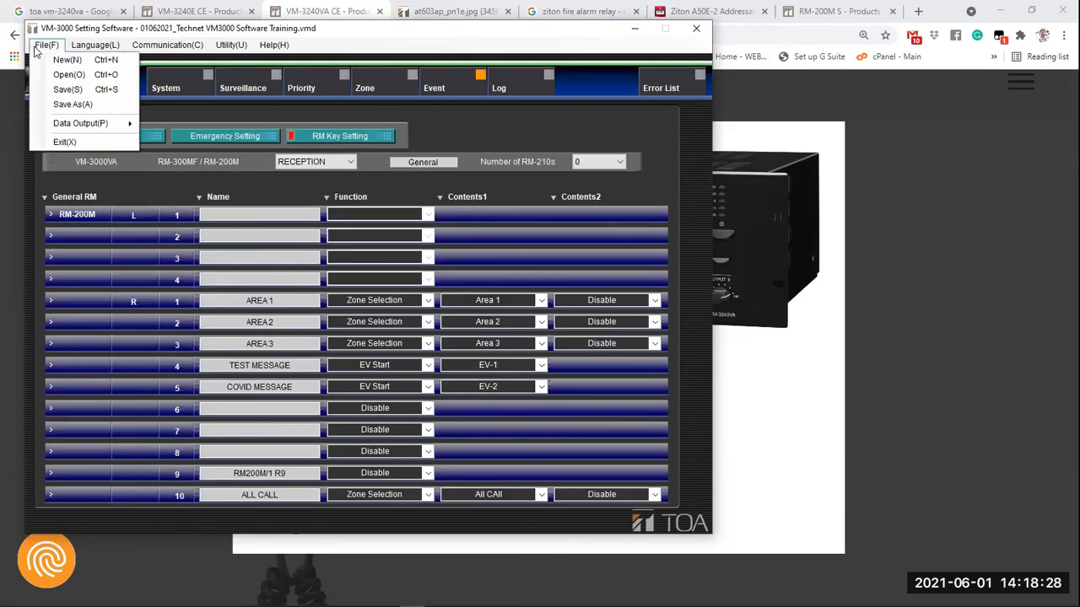
left_click(66, 89)
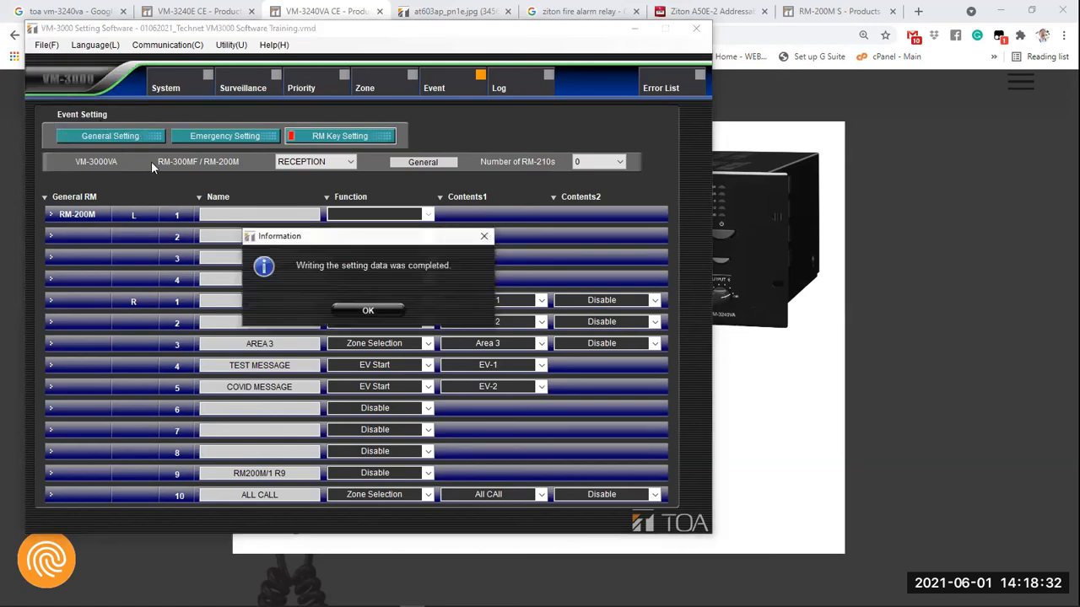
left_click(362, 308)
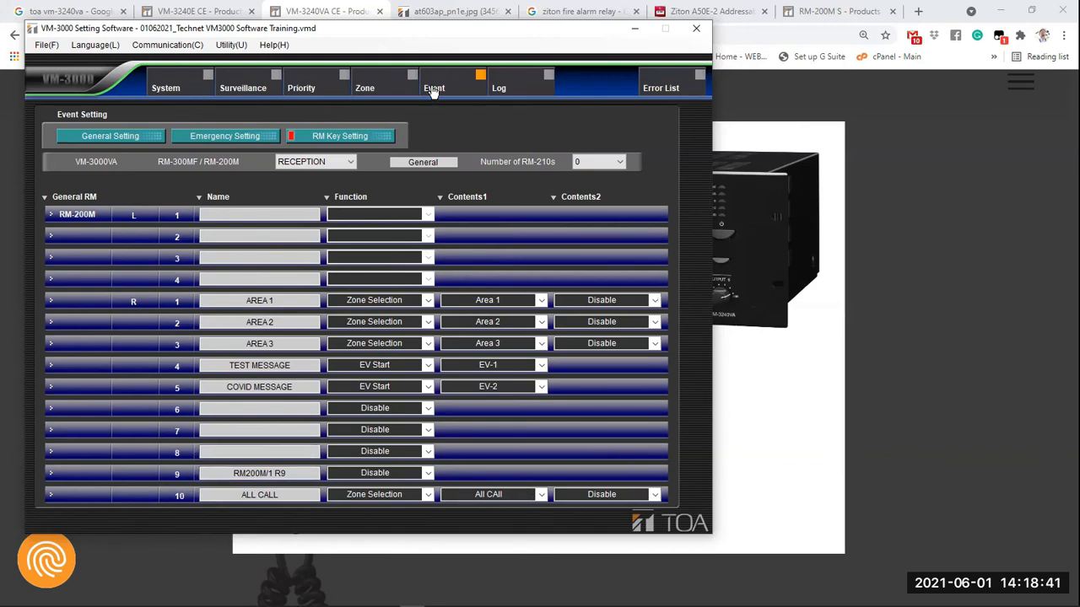
Look at the Log page and the Error List of the setting file
left_click(504, 88)
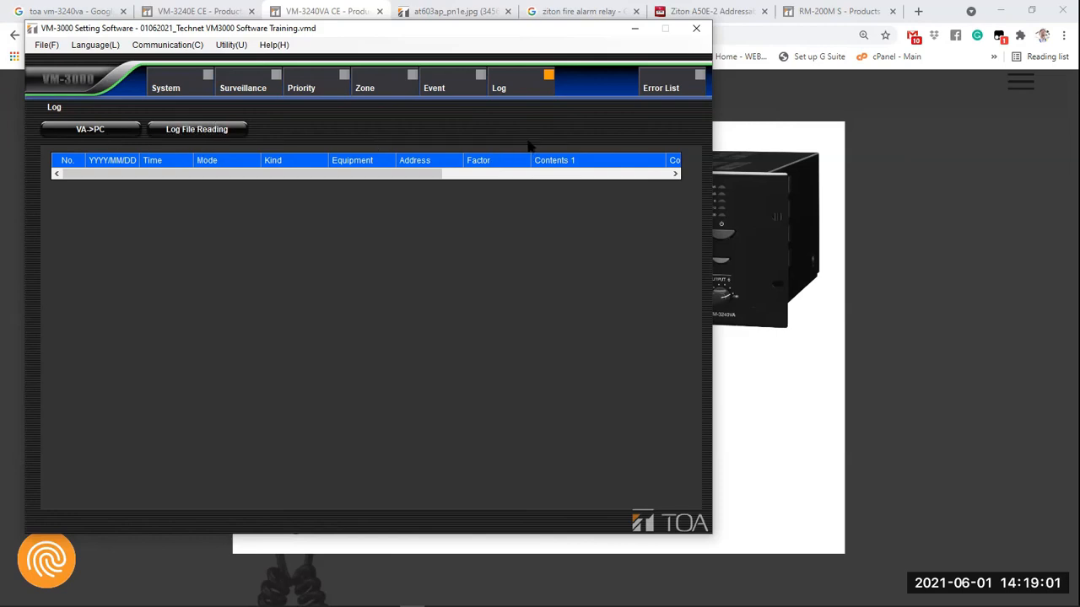
left_click(666, 88)
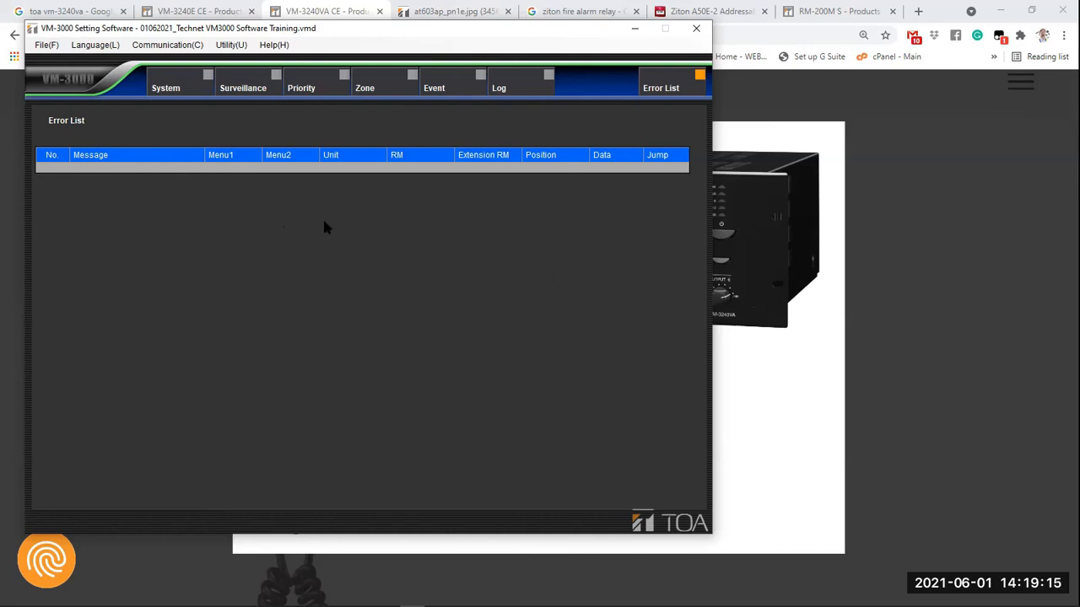
Switch to Chrome to examine the VM-3240VA front panel photo, and return to the VM-3000 Setting Software
left_click(773, 286)
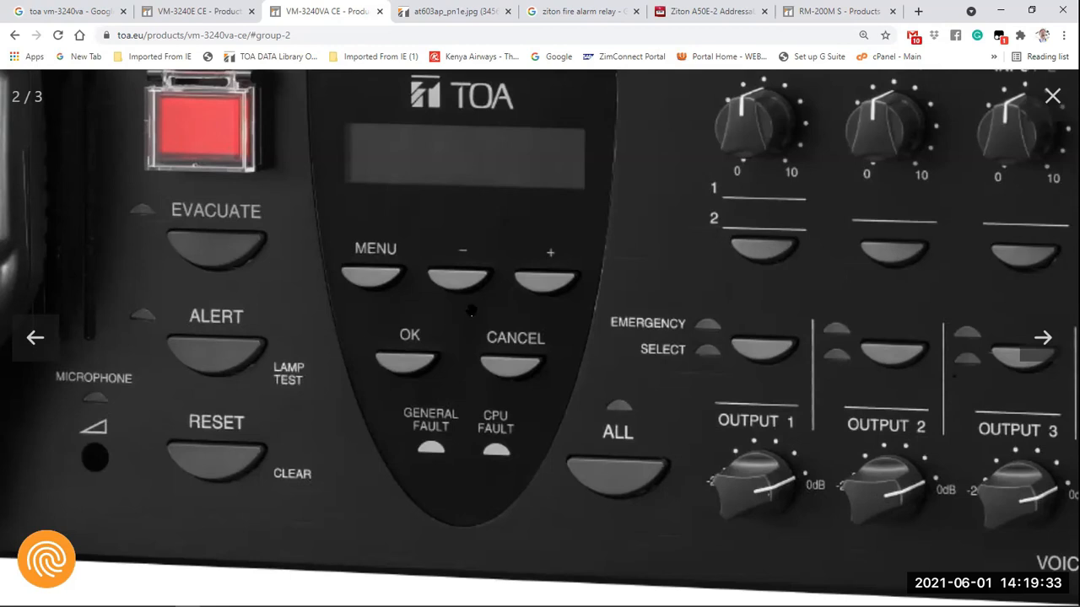
left_click_drag(450, 305, 415, 315)
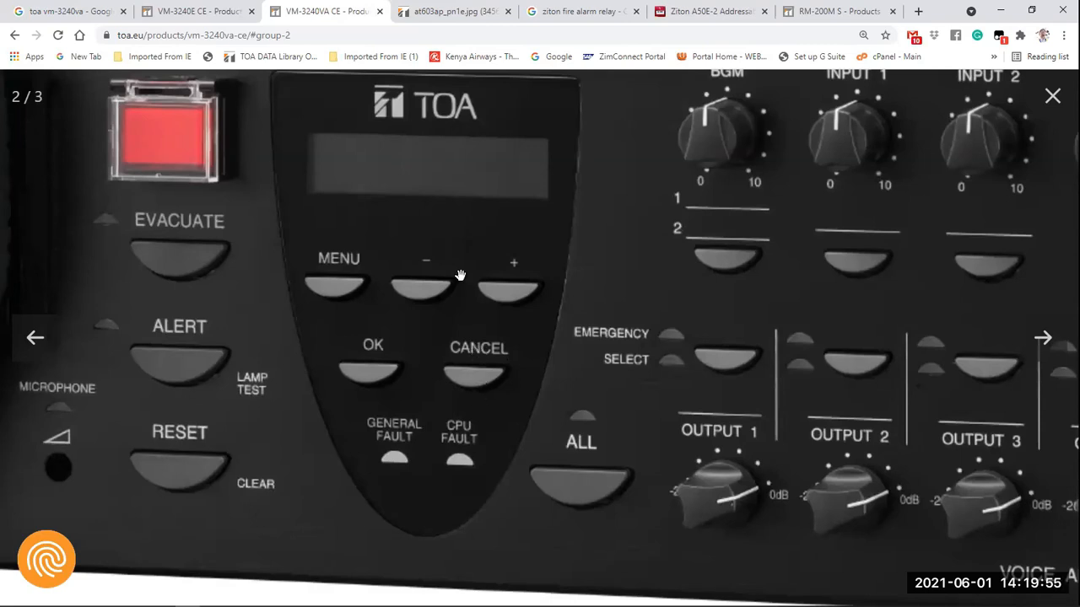
mouse_move(412, 603)
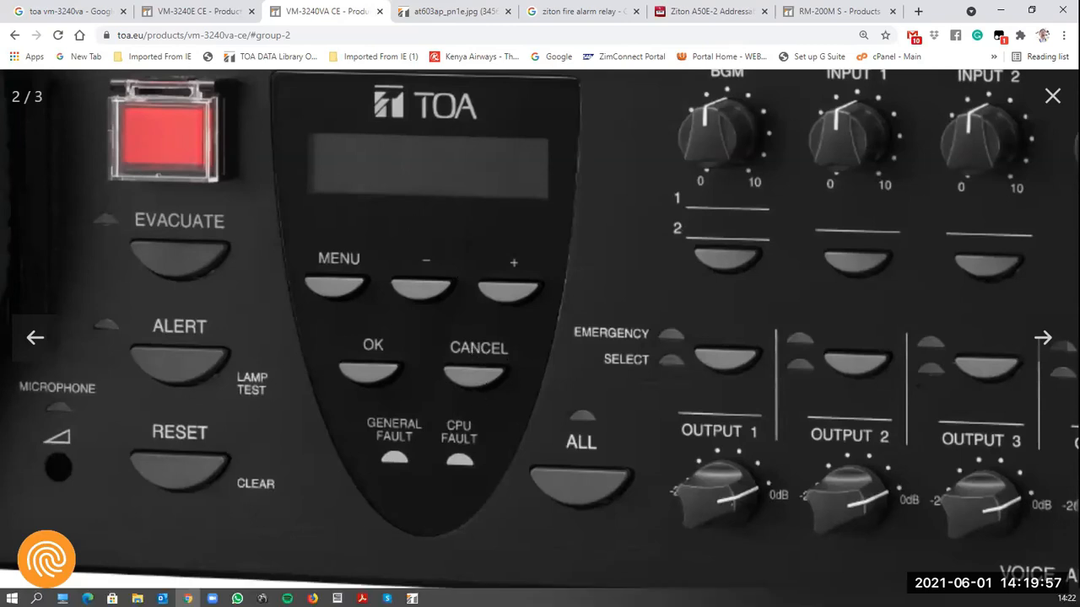
left_click(412, 597)
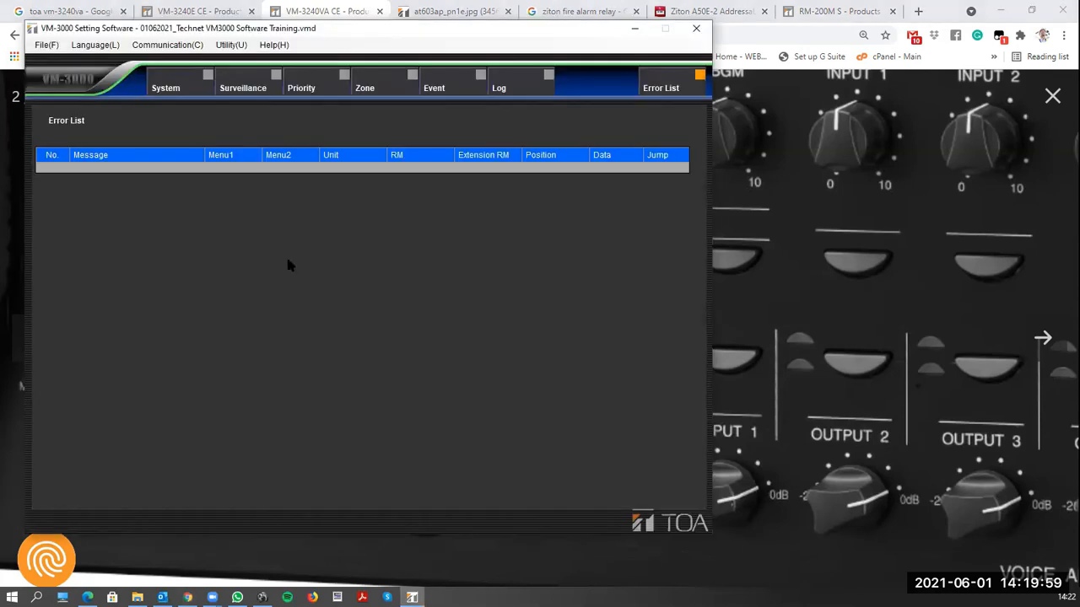
Return to the RM key settings of Event, try to preview the setting data printout, and close the preview
left_click(441, 92)
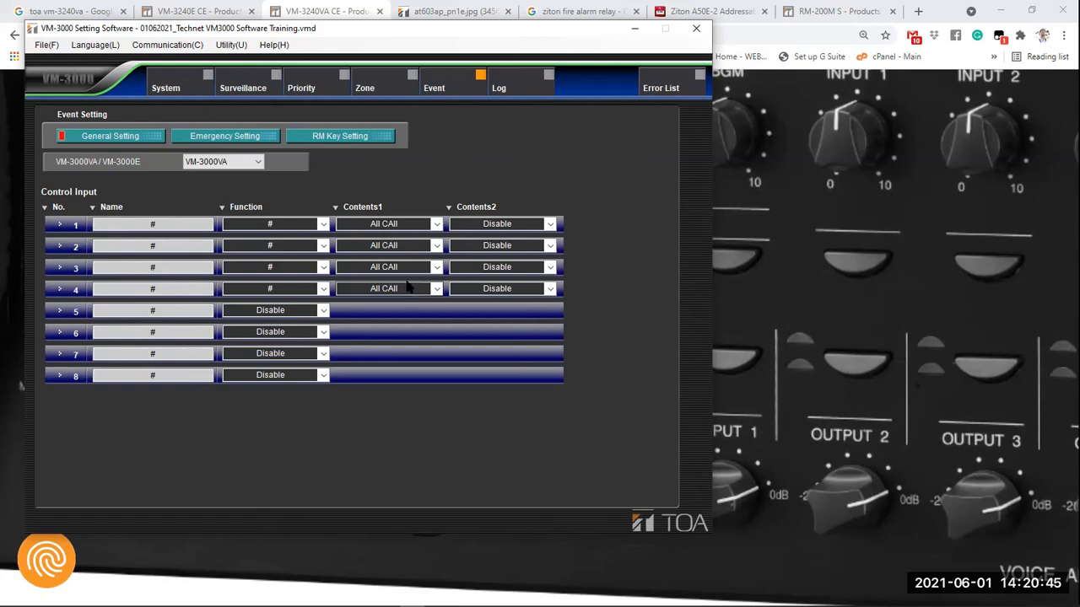
left_click(340, 140)
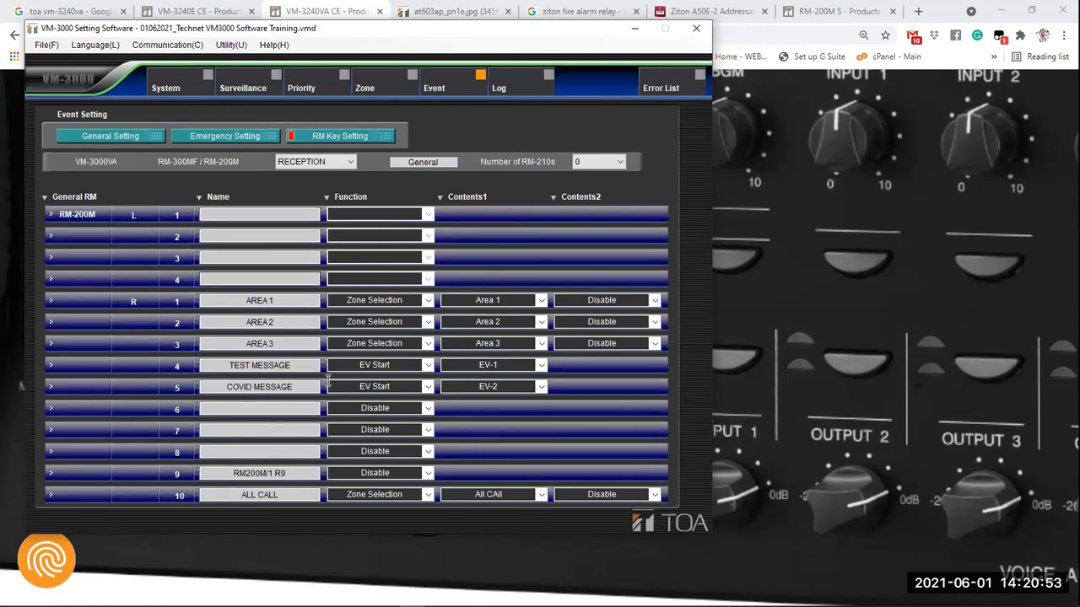
left_click(41, 48)
mouse_move(70, 128)
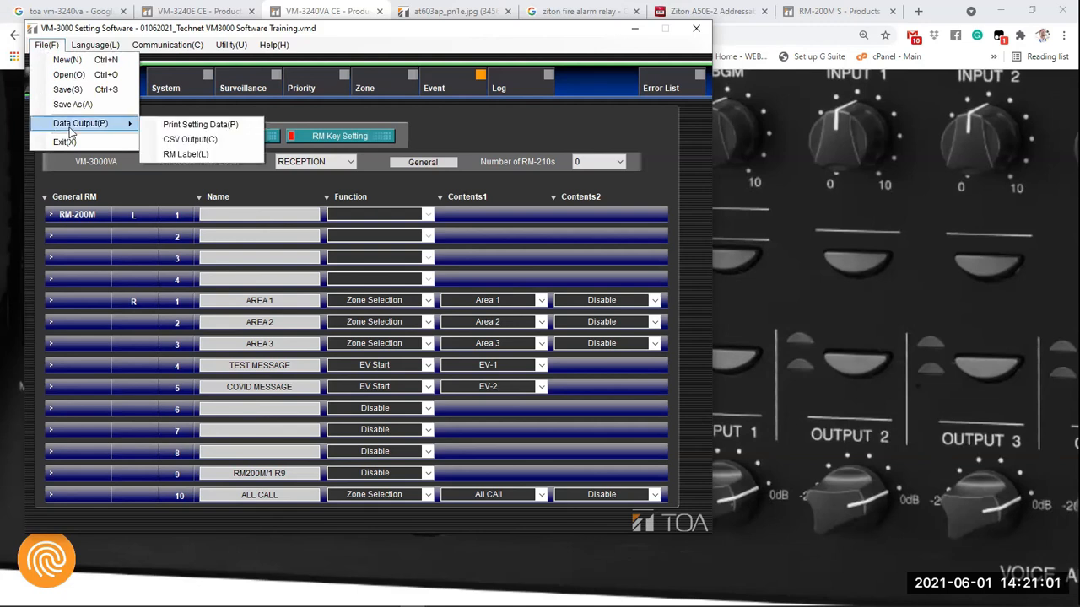
left_click(202, 125)
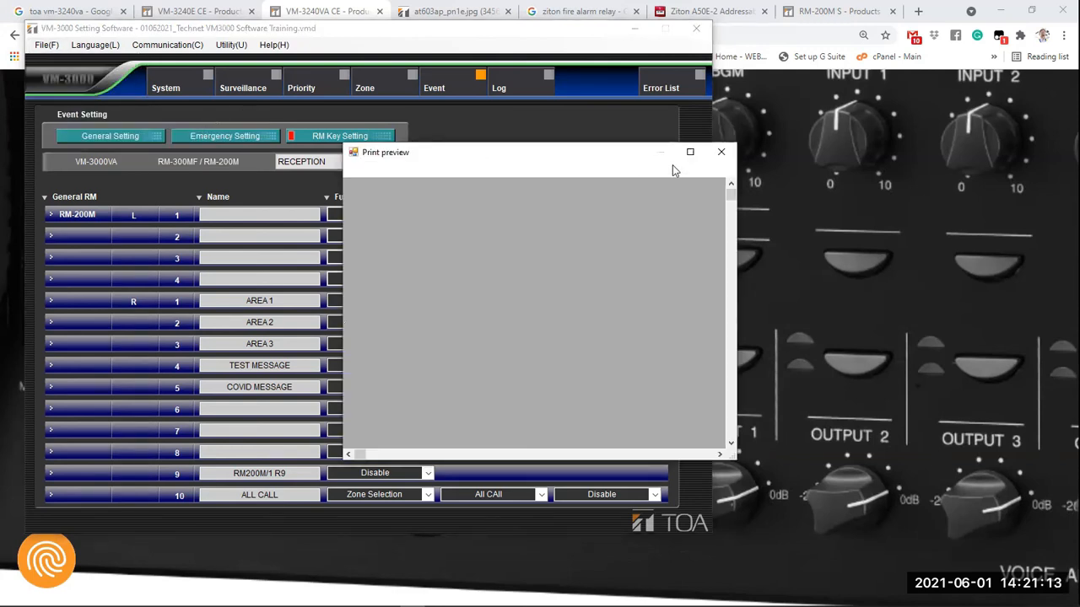
left_click(721, 152)
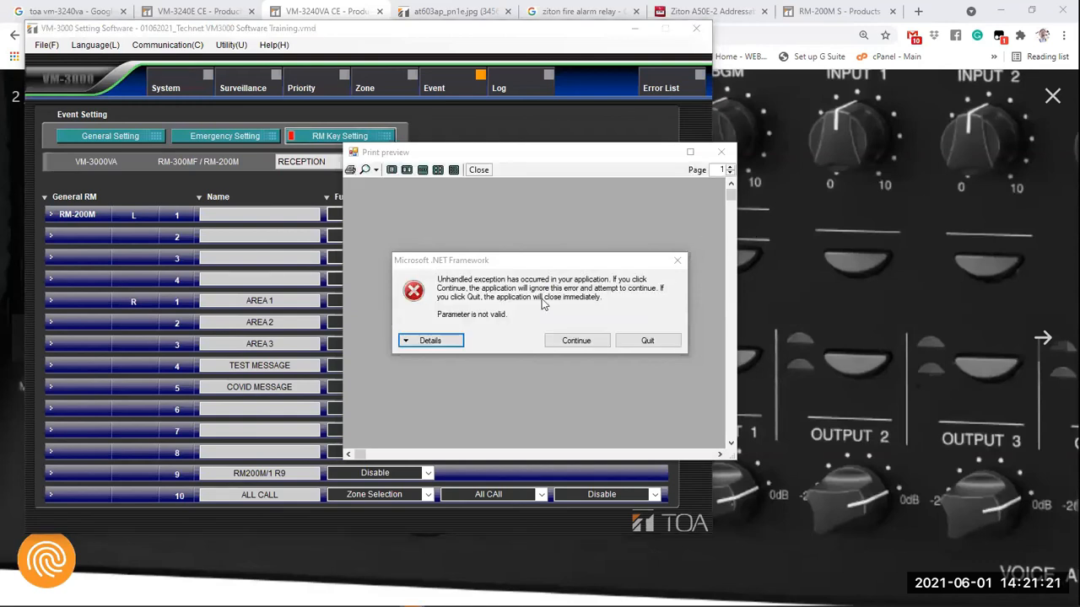
left_click(404, 336)
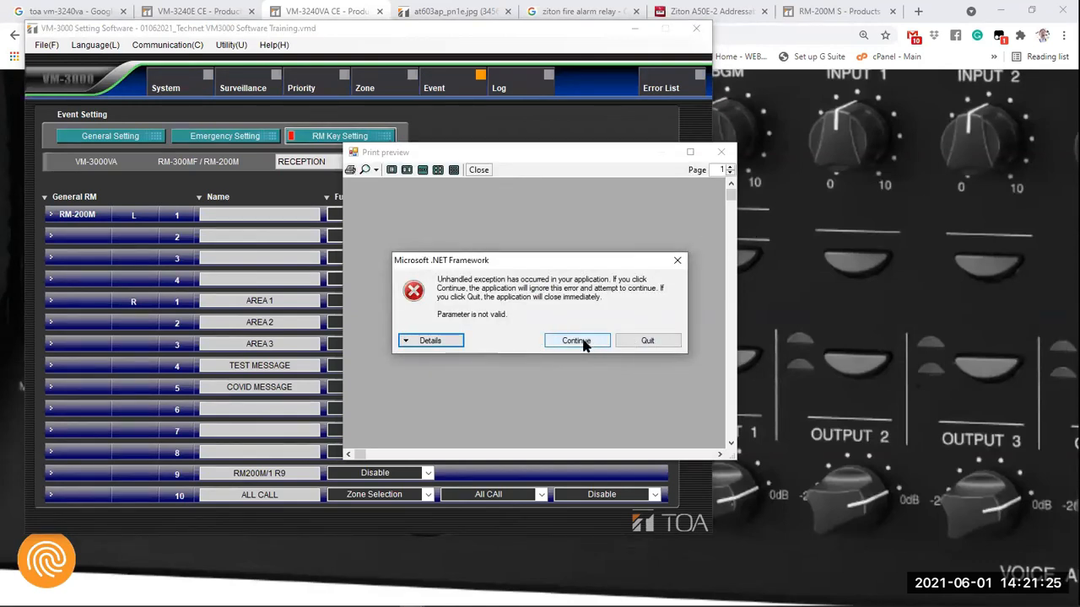
left_click(582, 342)
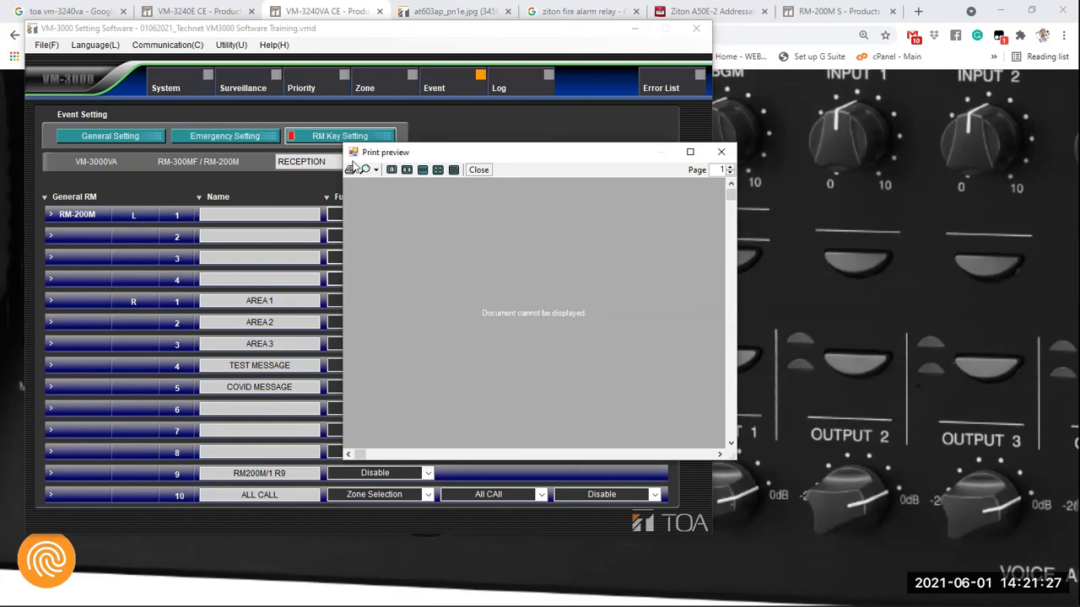
left_click_drag(514, 153, 437, 12)
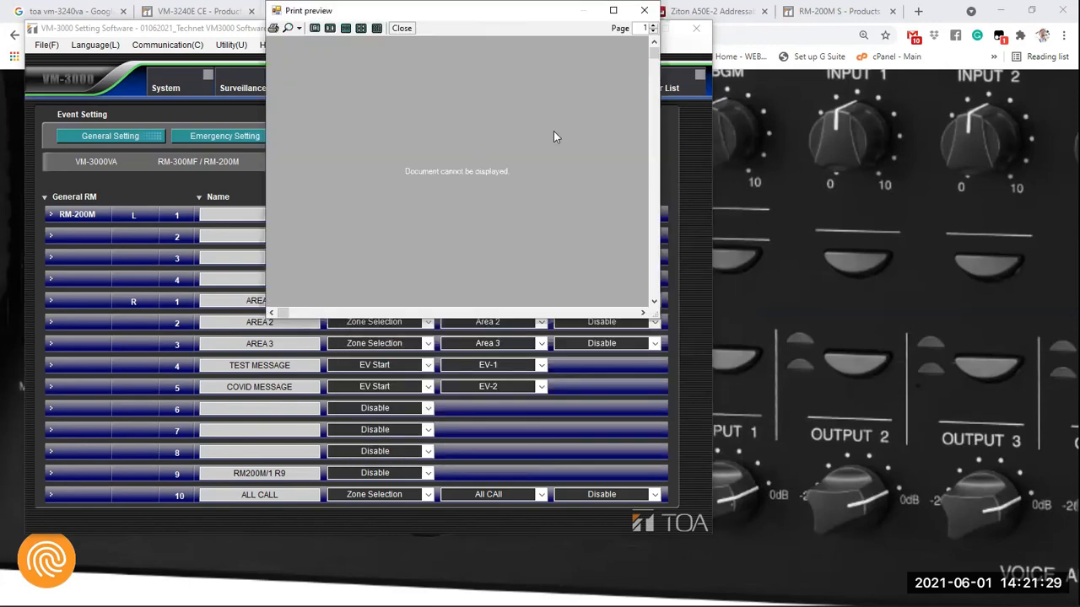
left_click(643, 10)
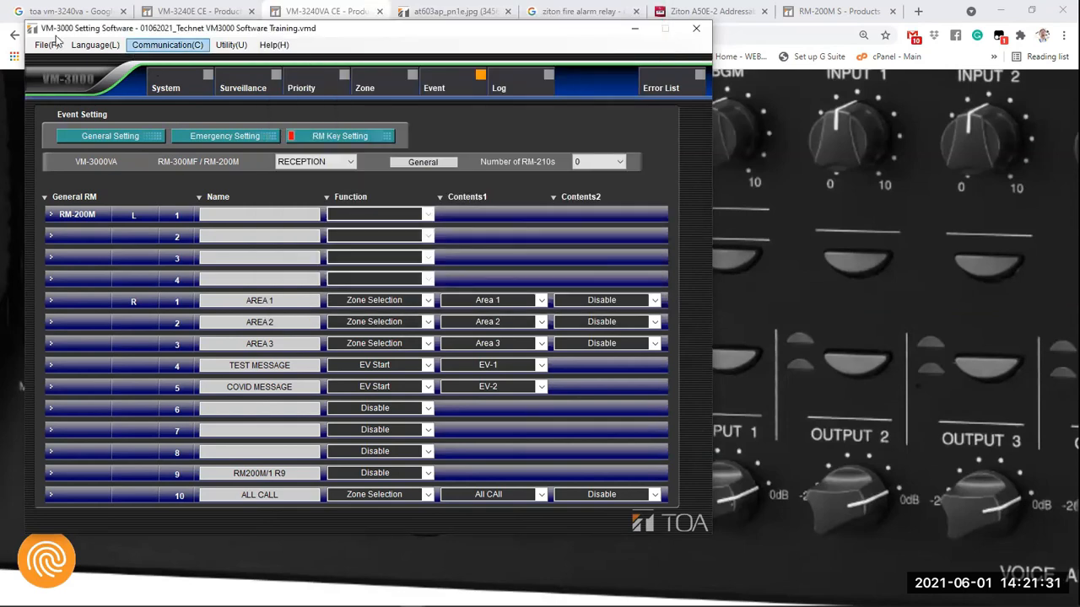
Output the setting data as the CSV file VM3000.csv in the training folder and dismiss the message
left_click(46, 45)
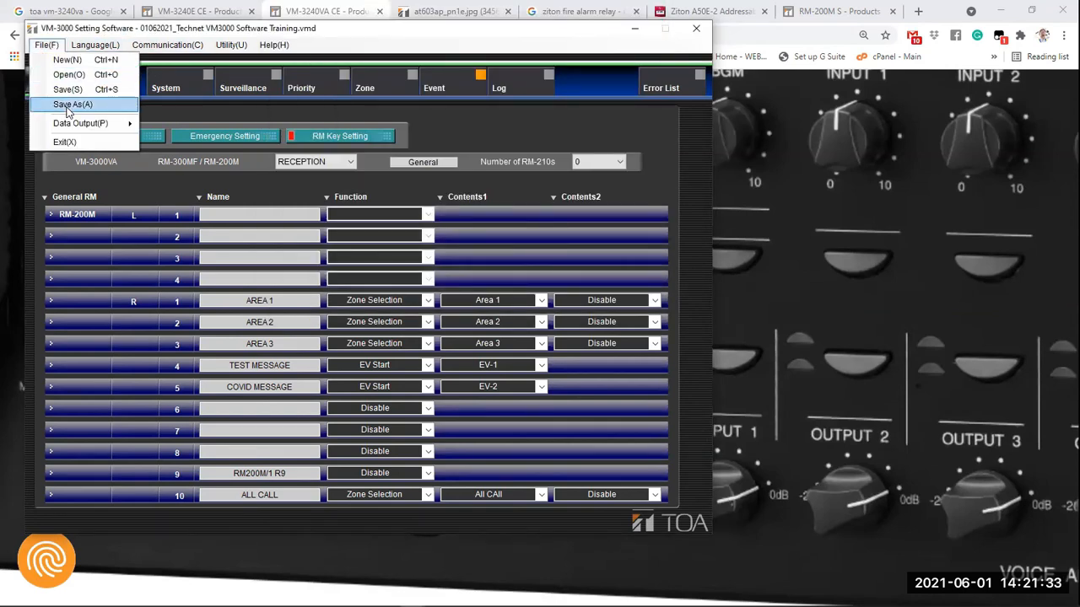
mouse_move(103, 128)
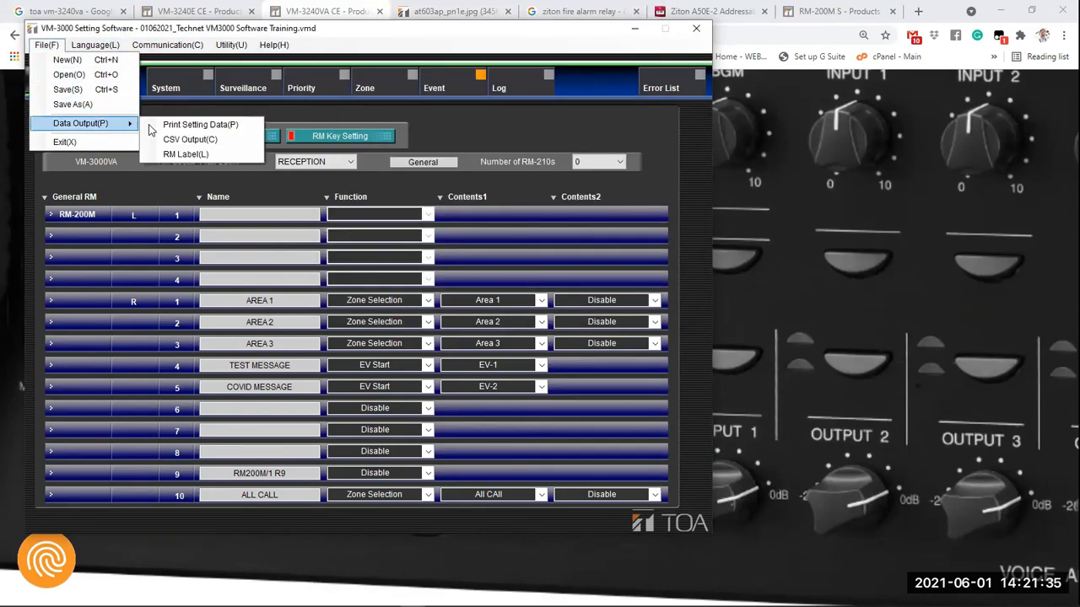
left_click(212, 140)
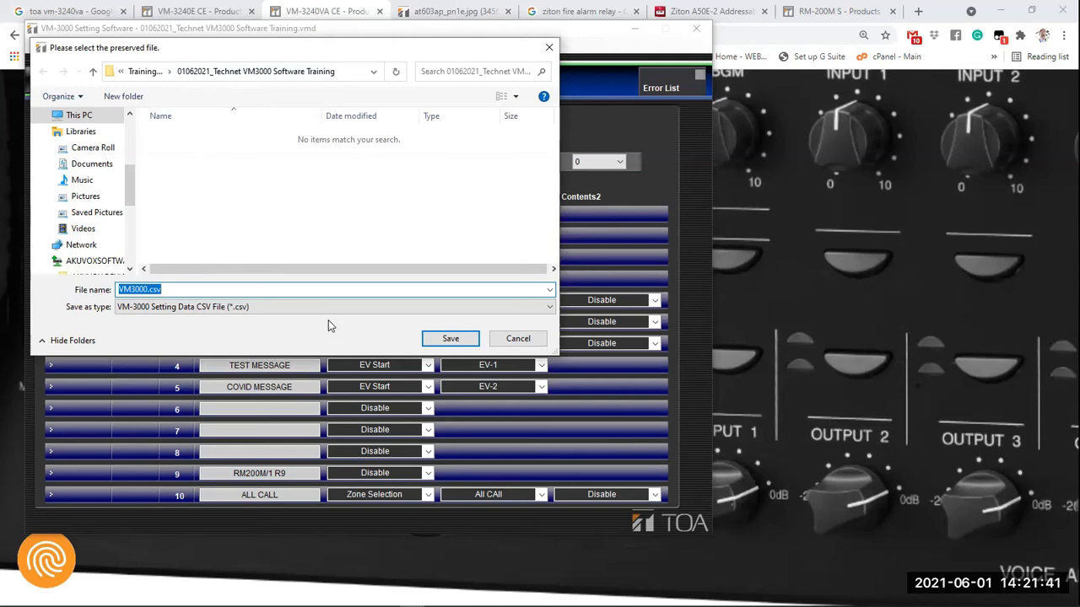
left_click(451, 339)
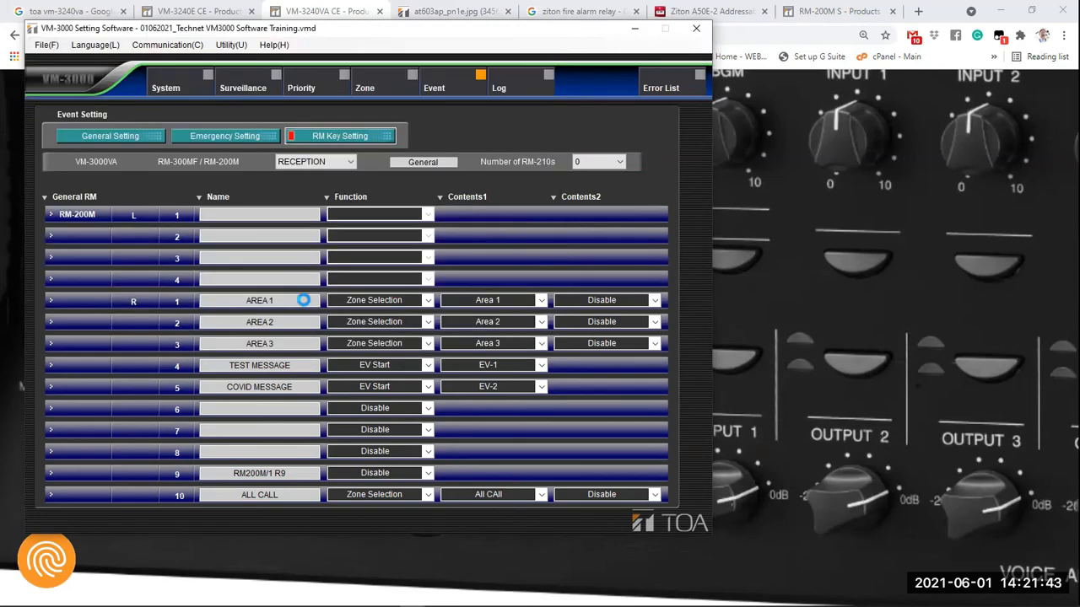
left_click(363, 311)
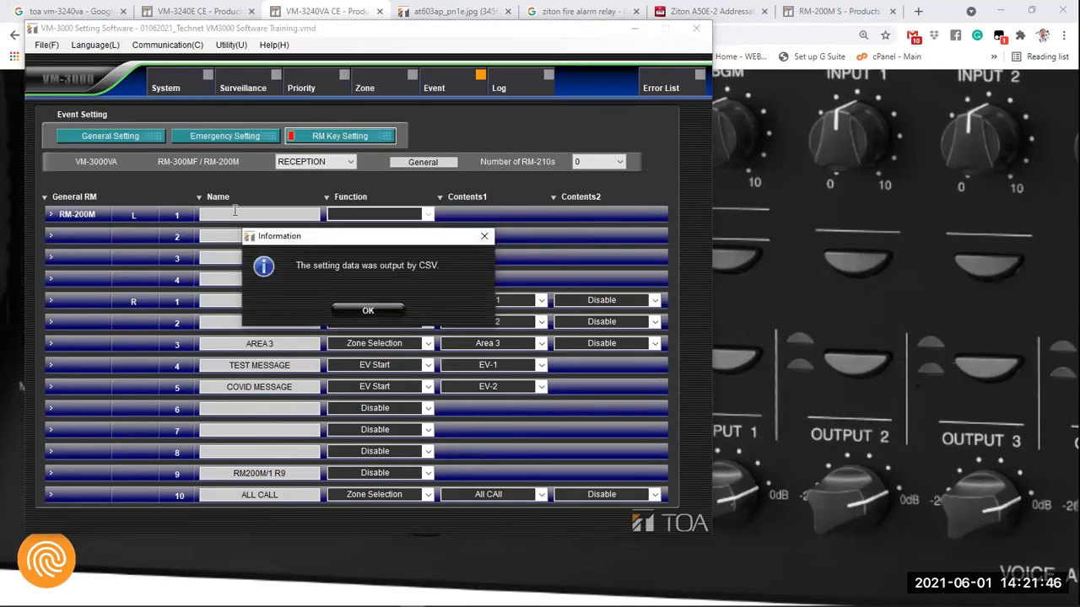
Try to preview the RM labels for printing and quit the VM-3000 Setting Software
left_click(46, 45)
mouse_move(128, 127)
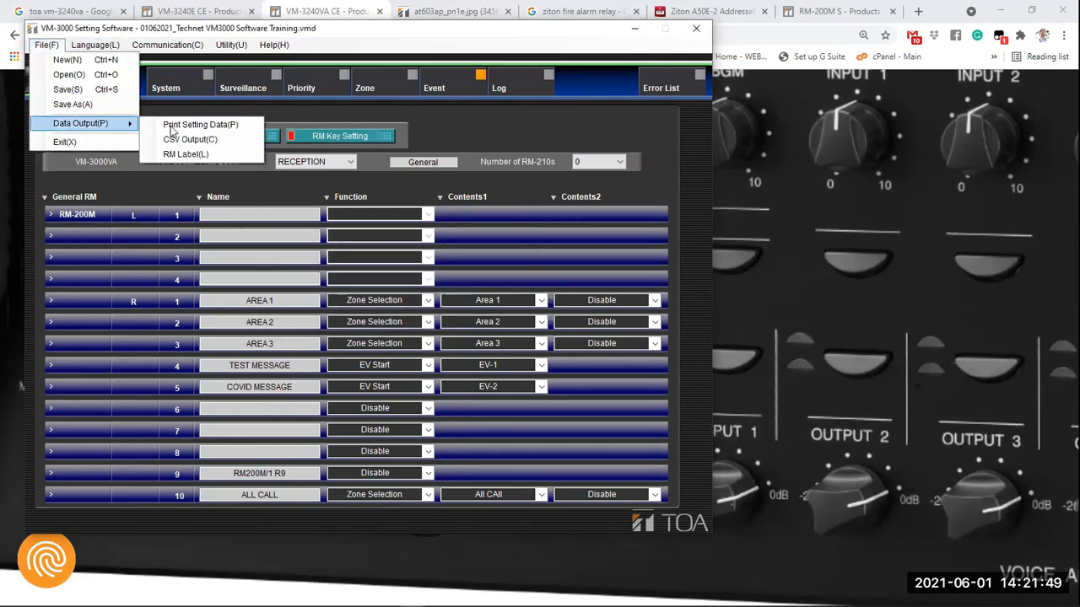
left_click(205, 156)
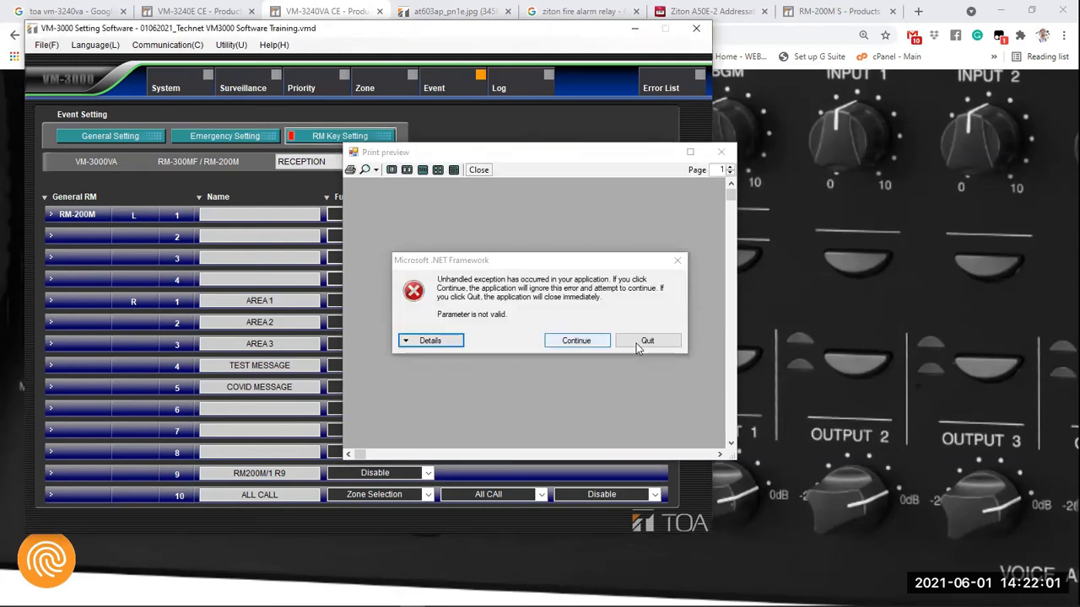
key("Return")
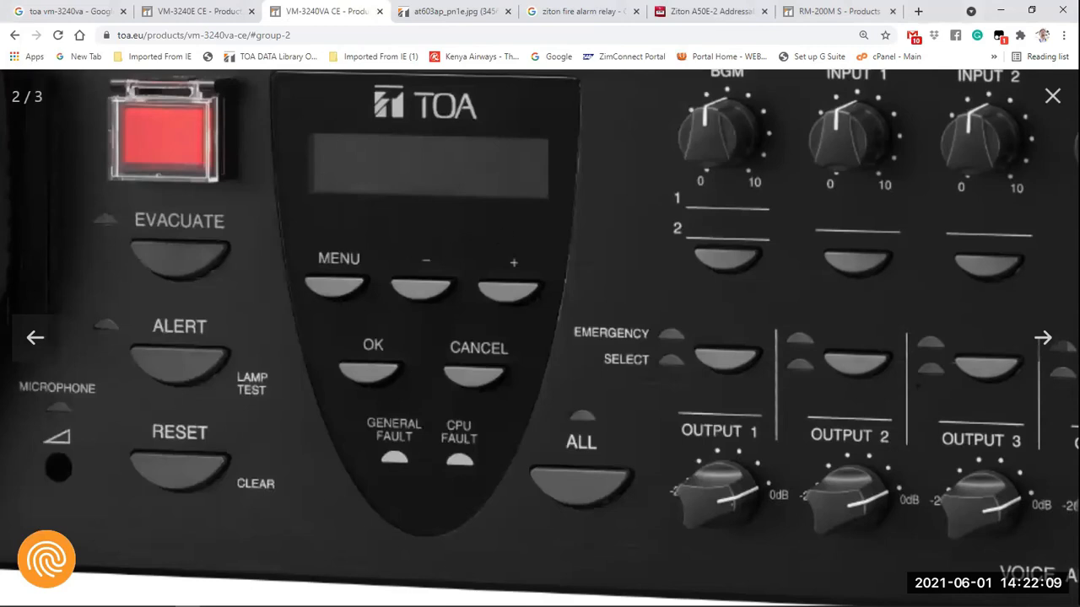
Relaunch VM-3000 from the TOA SOFTWARES folder, open 01062021_Technet VM3000 Software Training.vmd and dismiss the message
mouse_move(337, 605)
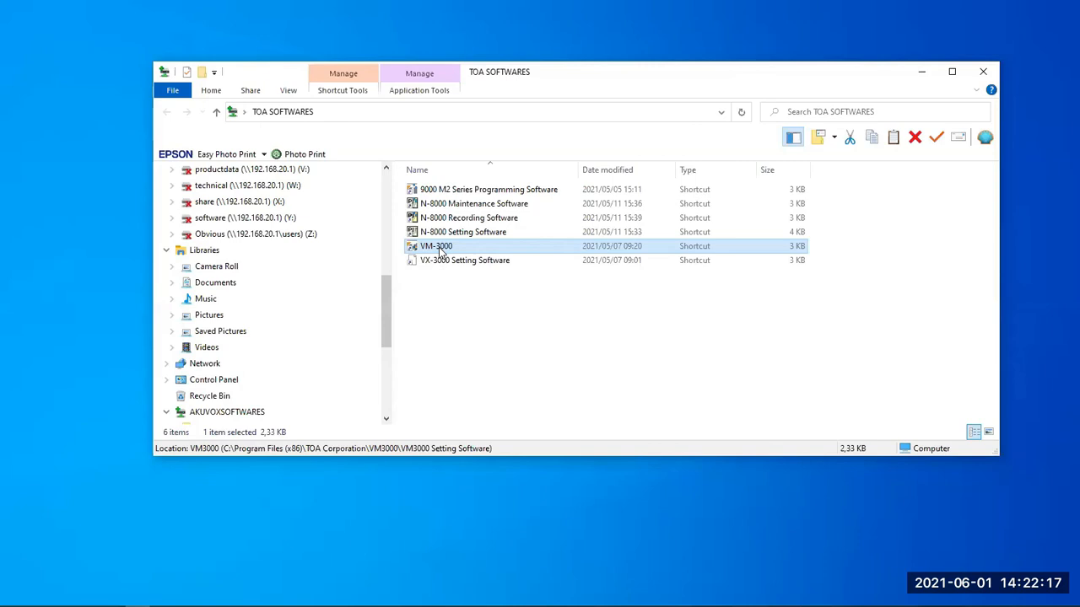
double_click(439, 249)
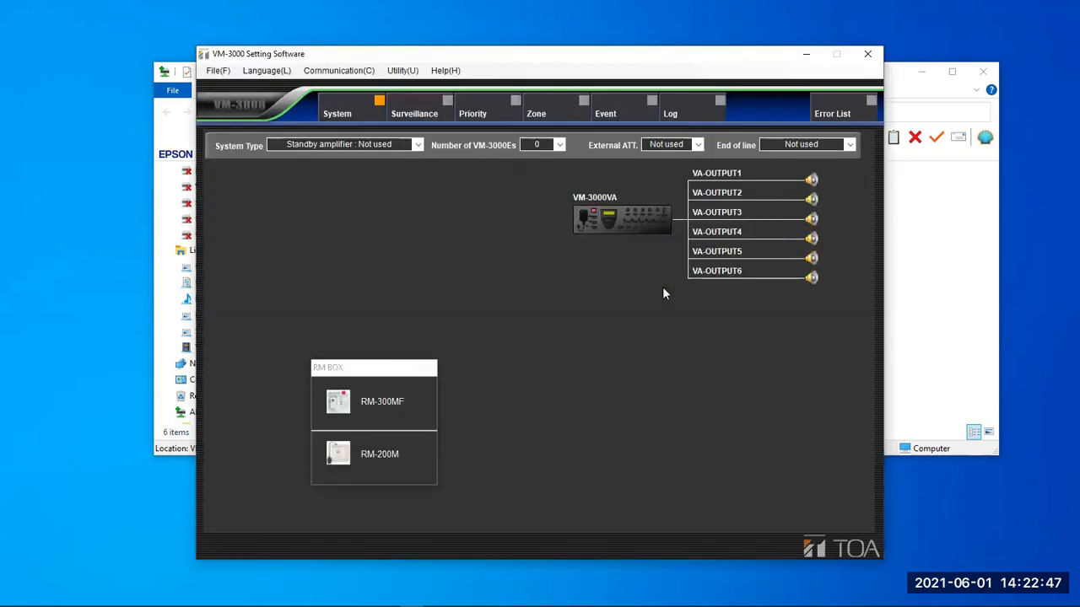
left_click(219, 73)
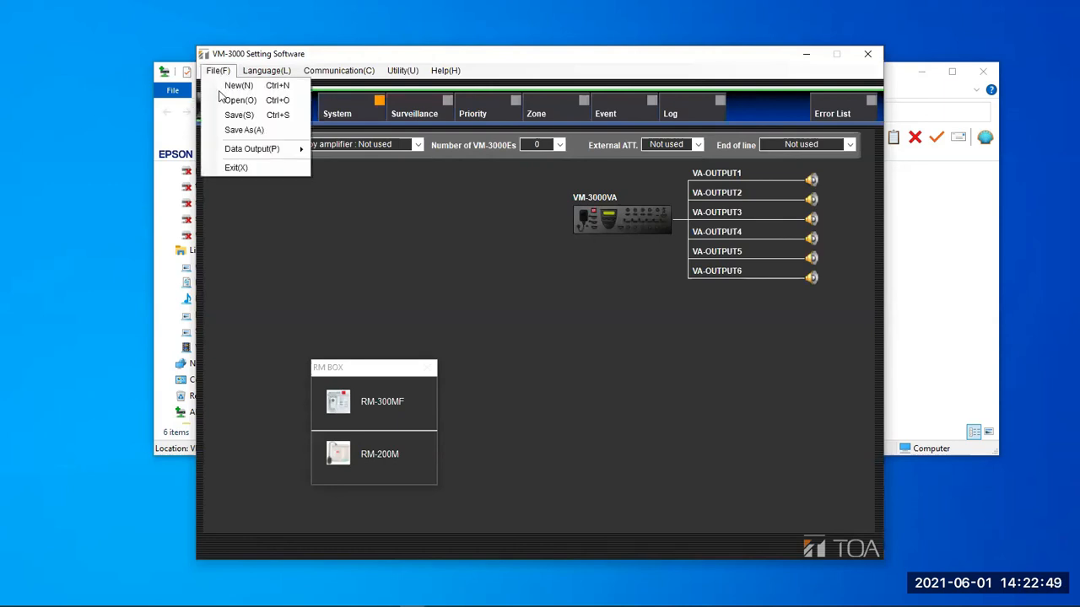
left_click(255, 117)
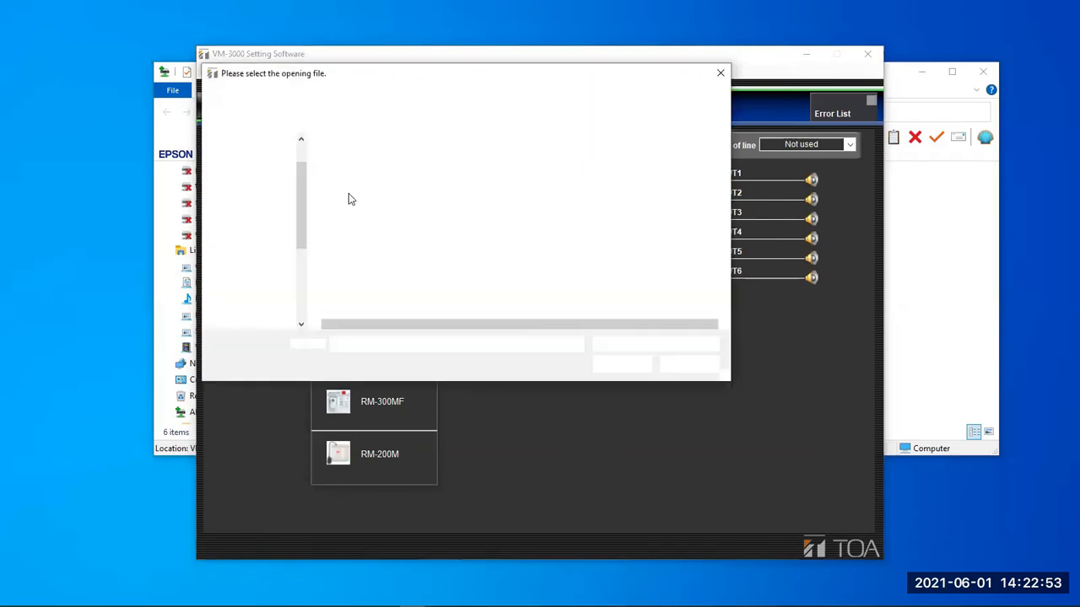
left_click(369, 166)
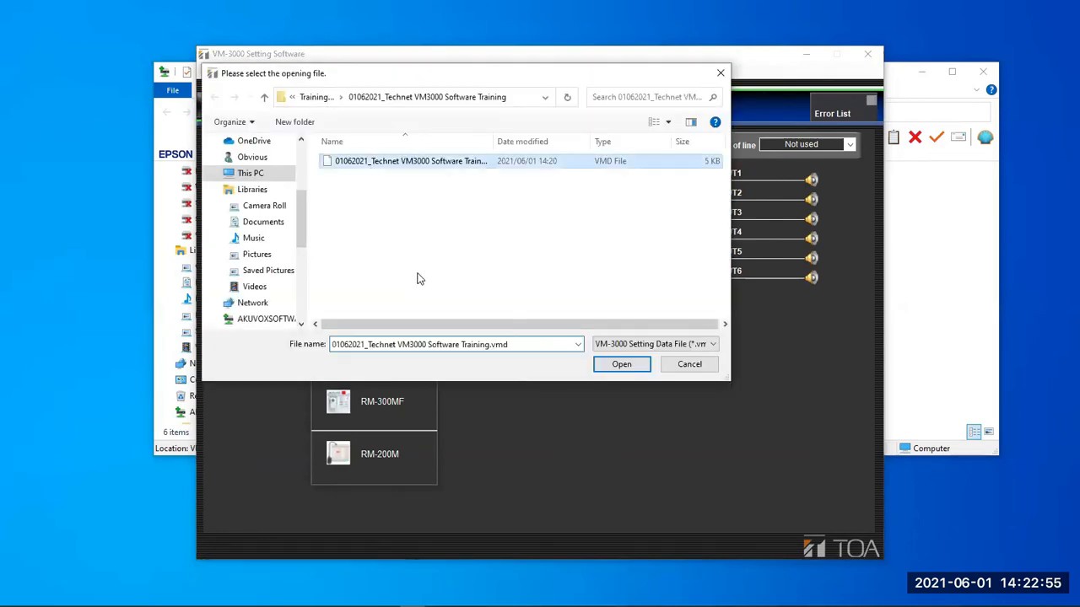
key("Return")
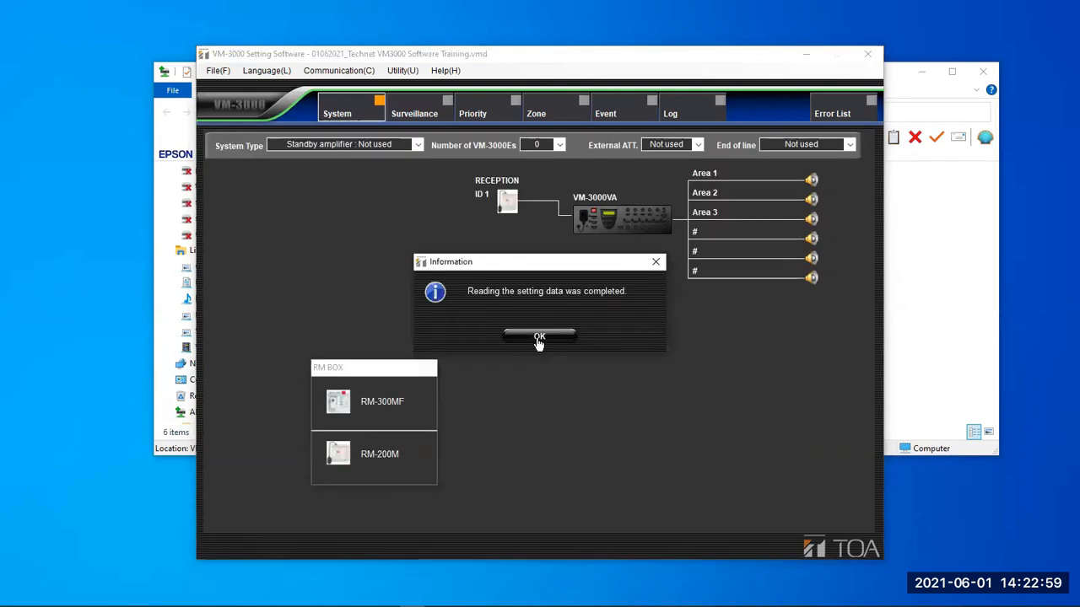
left_click(537, 337)
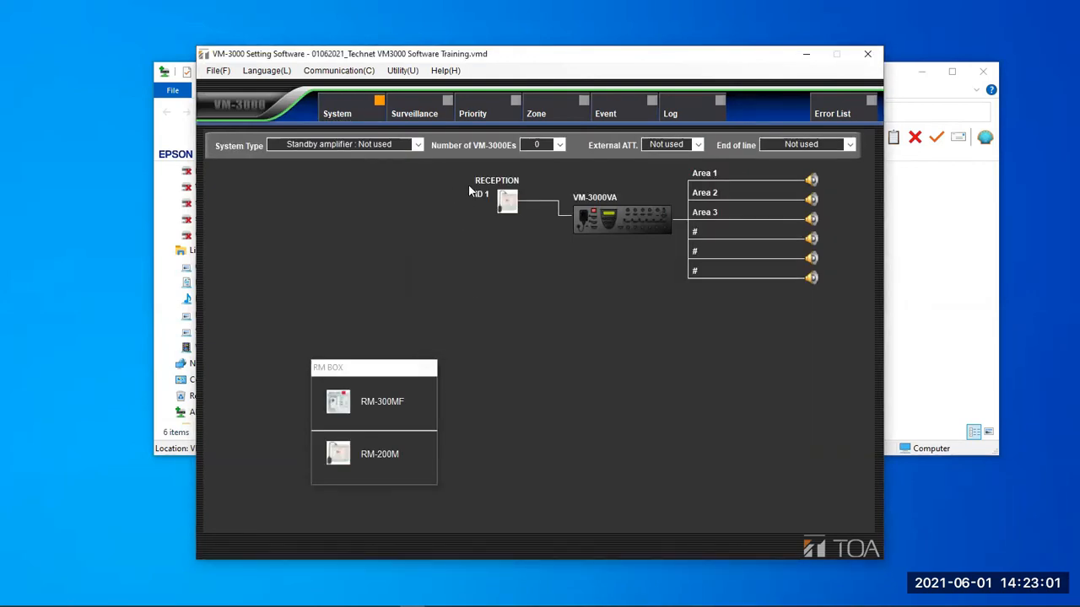
Try again to preview the printout of the reopened setting data, and quit the setting software
left_click(221, 73)
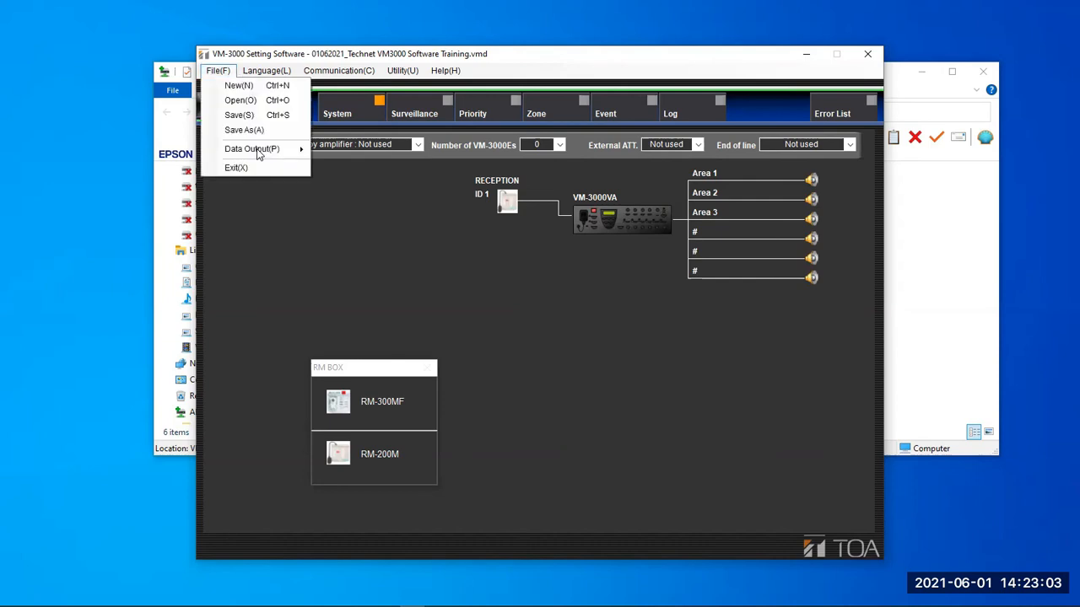
mouse_move(299, 152)
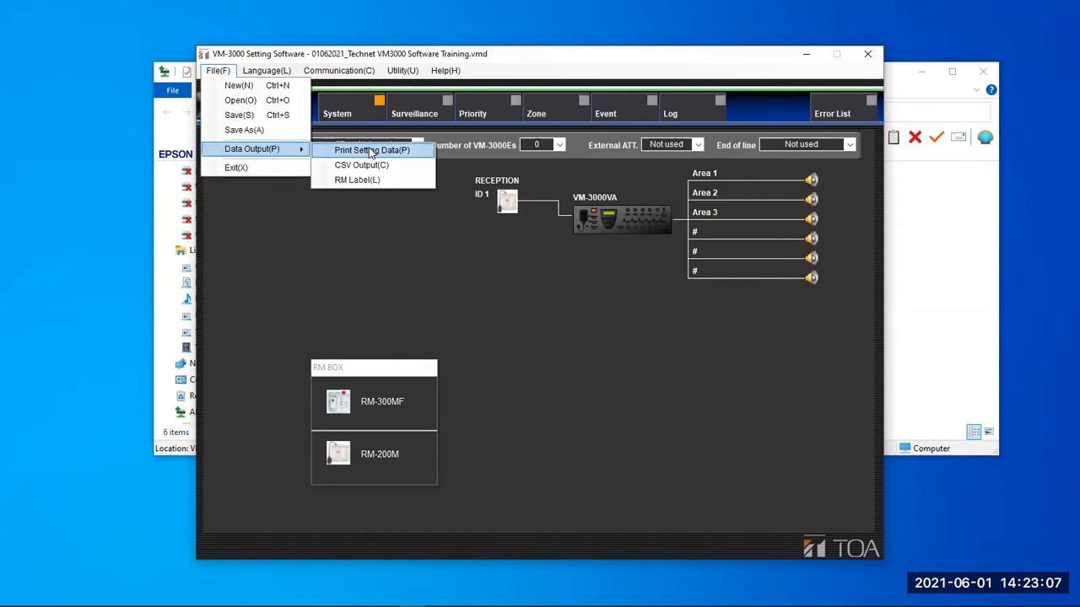
left_click(370, 151)
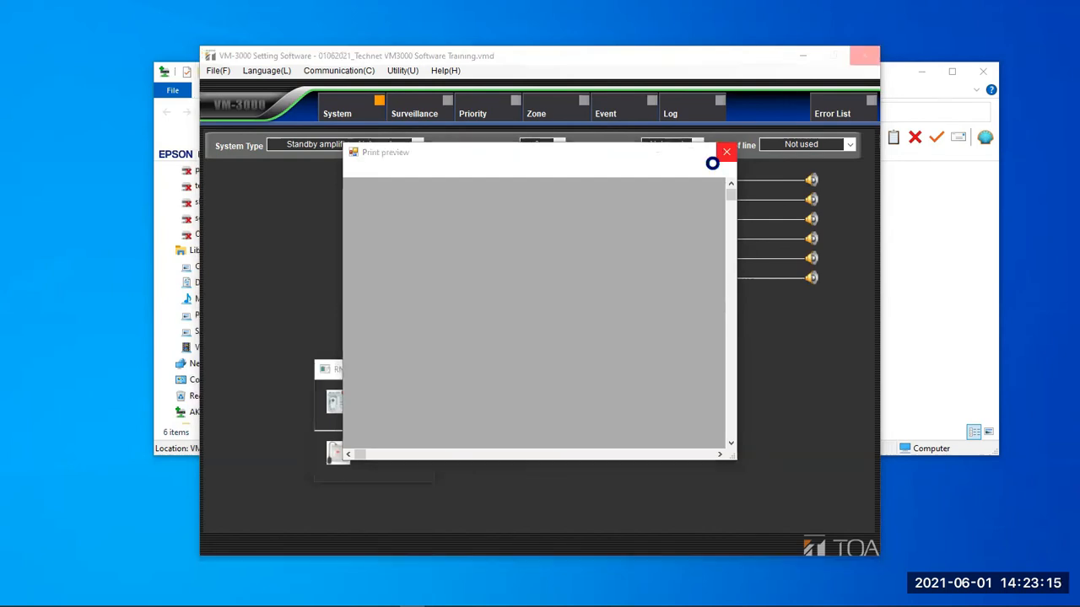
left_click(720, 153)
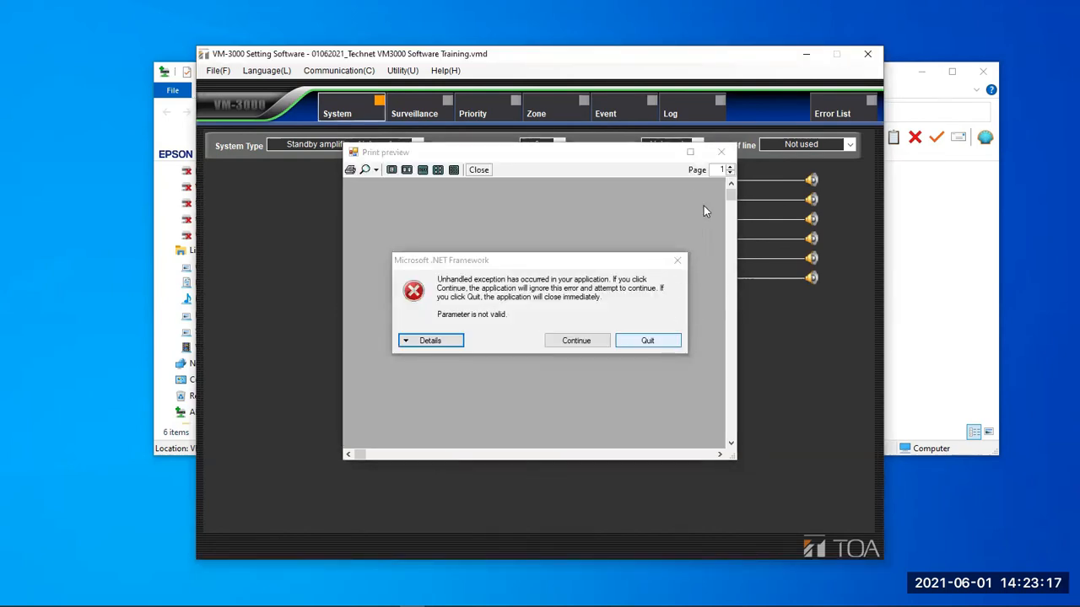
left_click(647, 343)
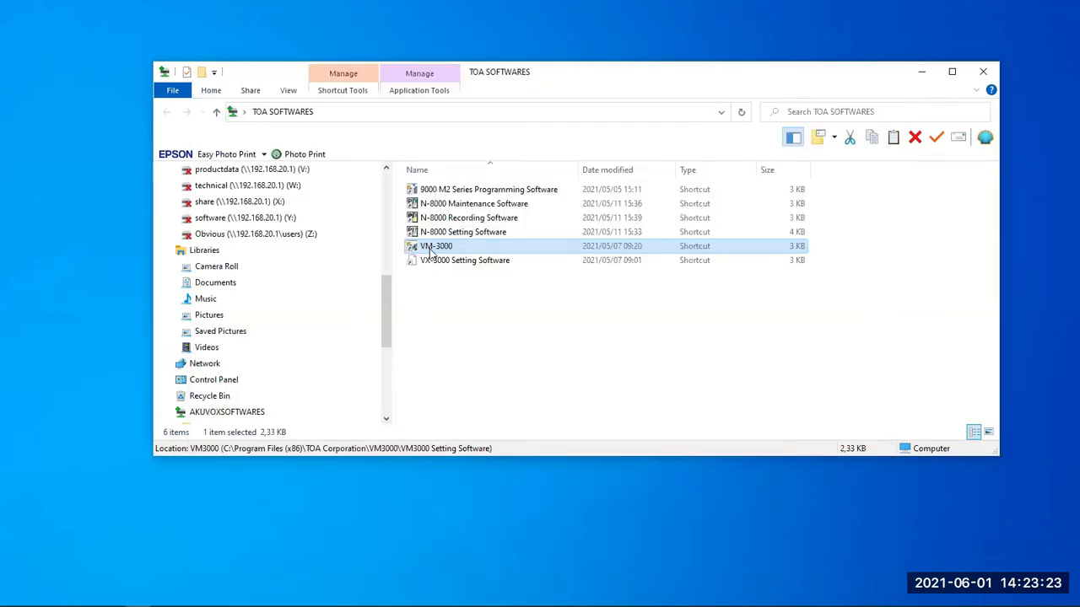
Start VM-3000 from the TOA SOFTWARES folder again and load the setting file 01062021_Technet VM3000 Software Training.vmd
double_click(425, 252)
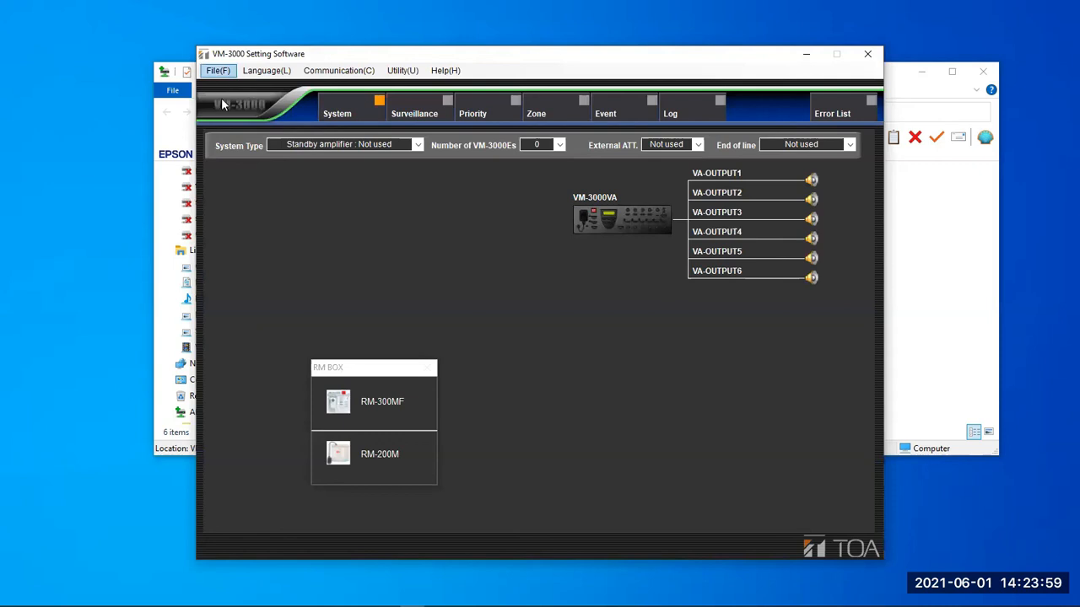
left_click(217, 70)
mouse_move(291, 150)
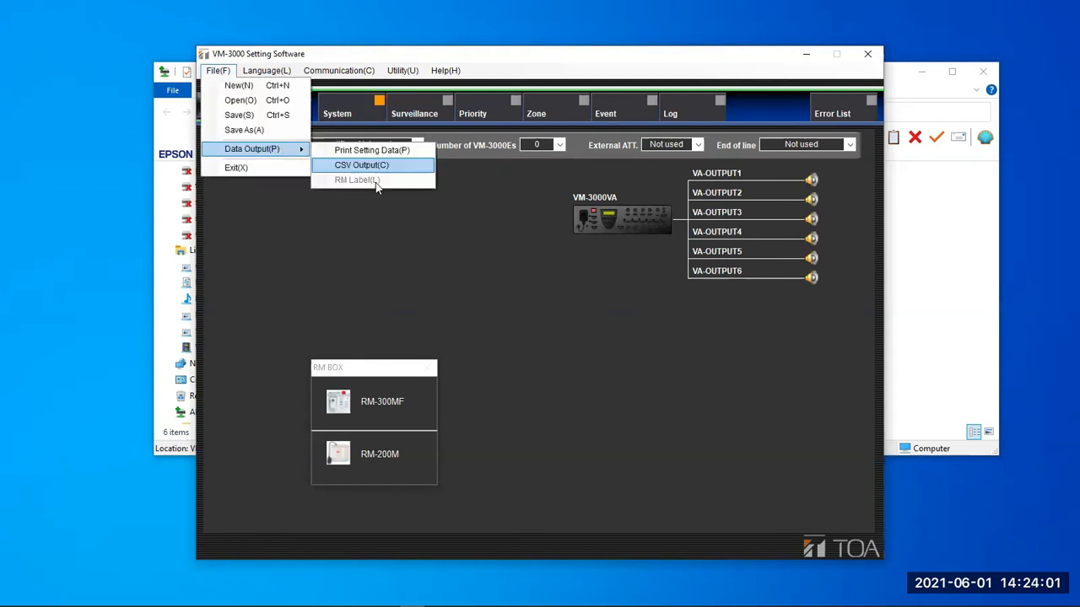
left_click(520, 187)
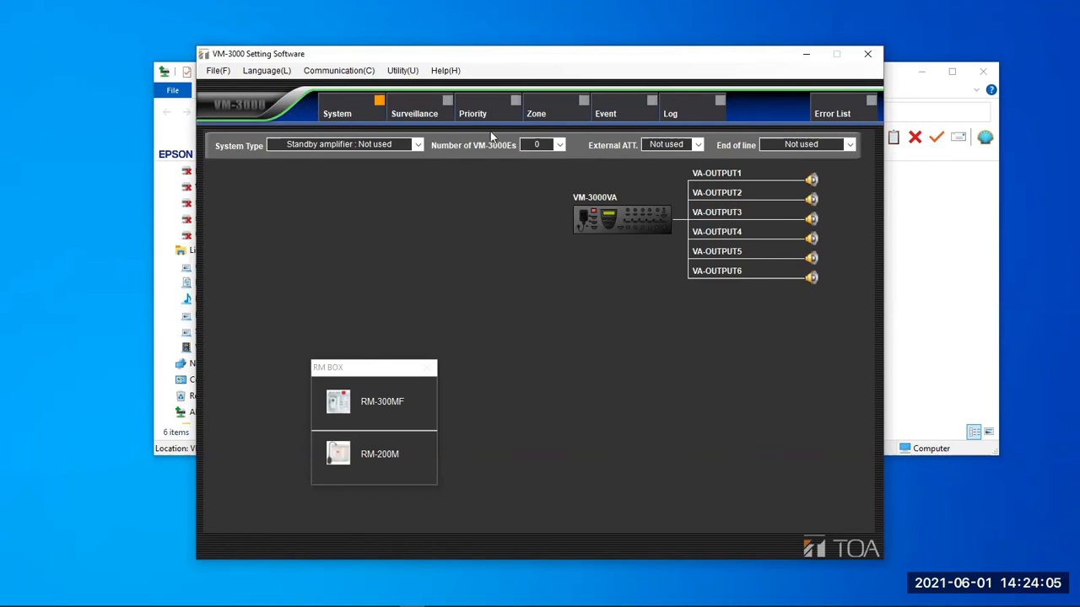
left_click(217, 73)
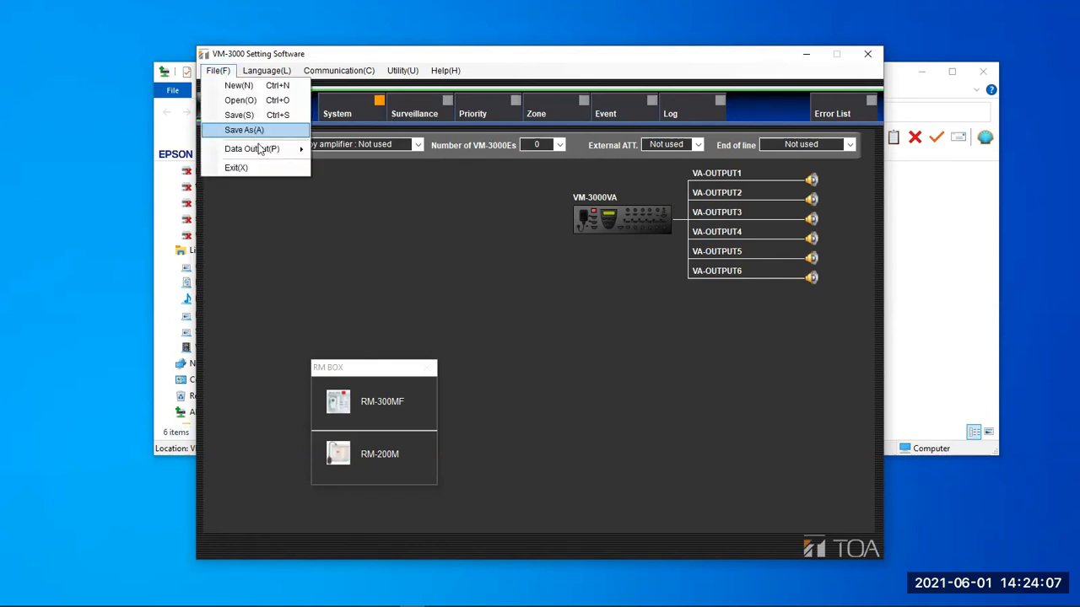
mouse_move(285, 152)
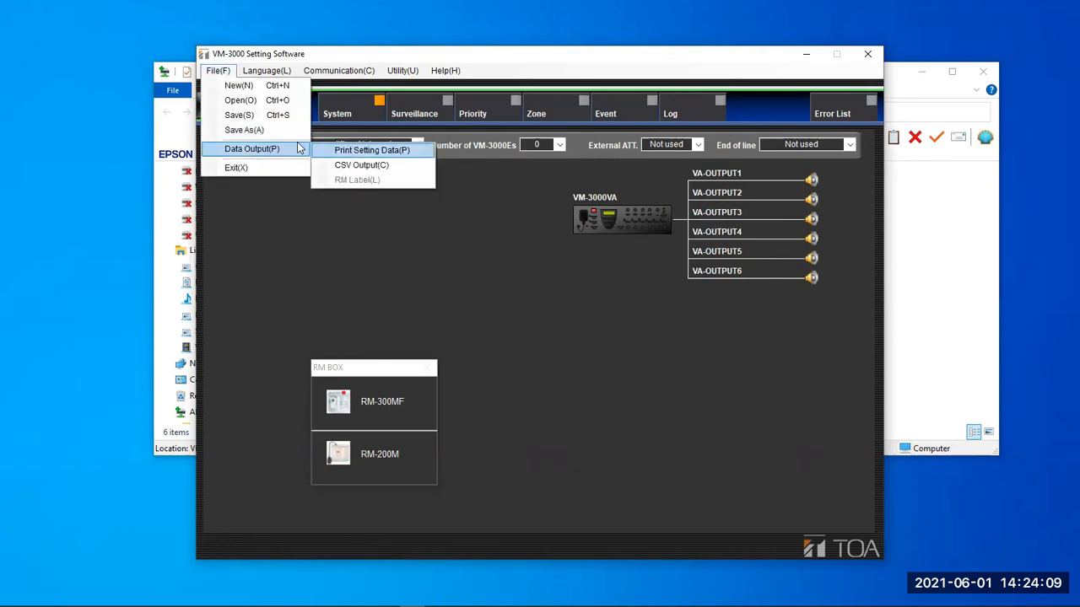
left_click(438, 187)
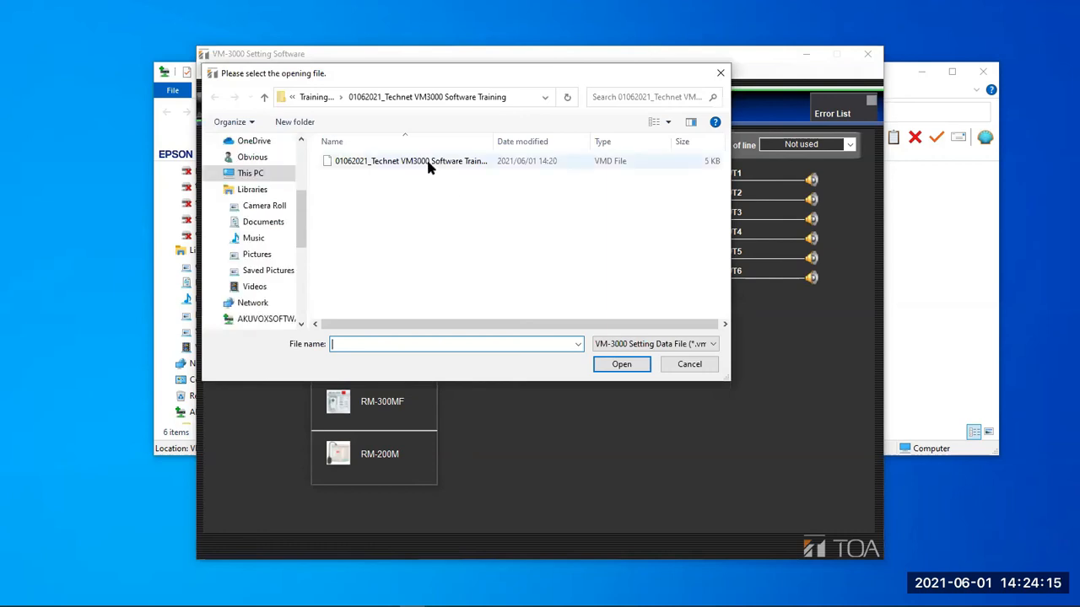
left_click(421, 165)
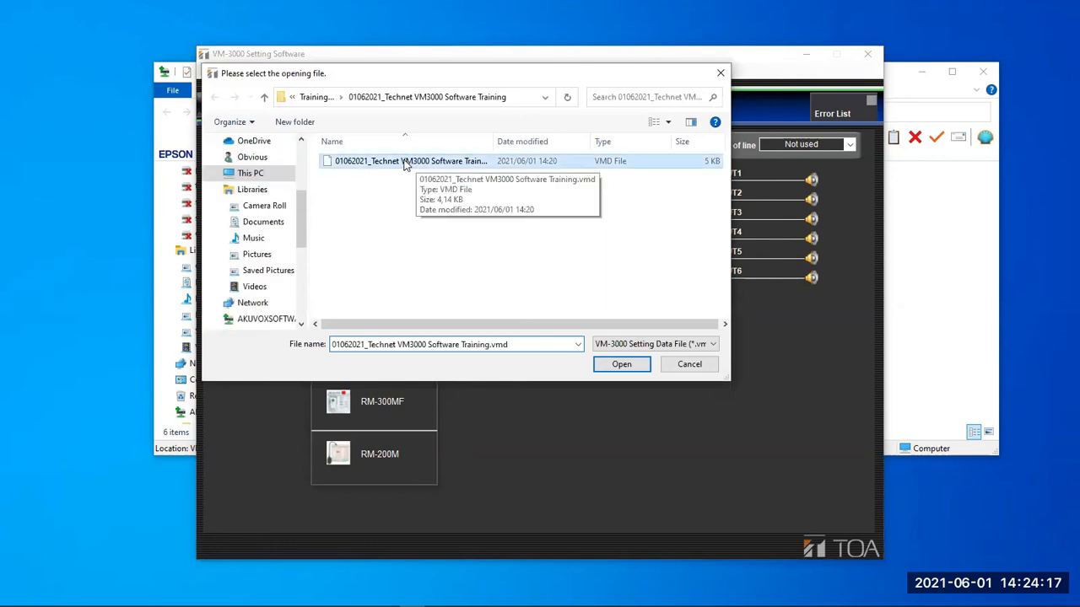
double_click(406, 165)
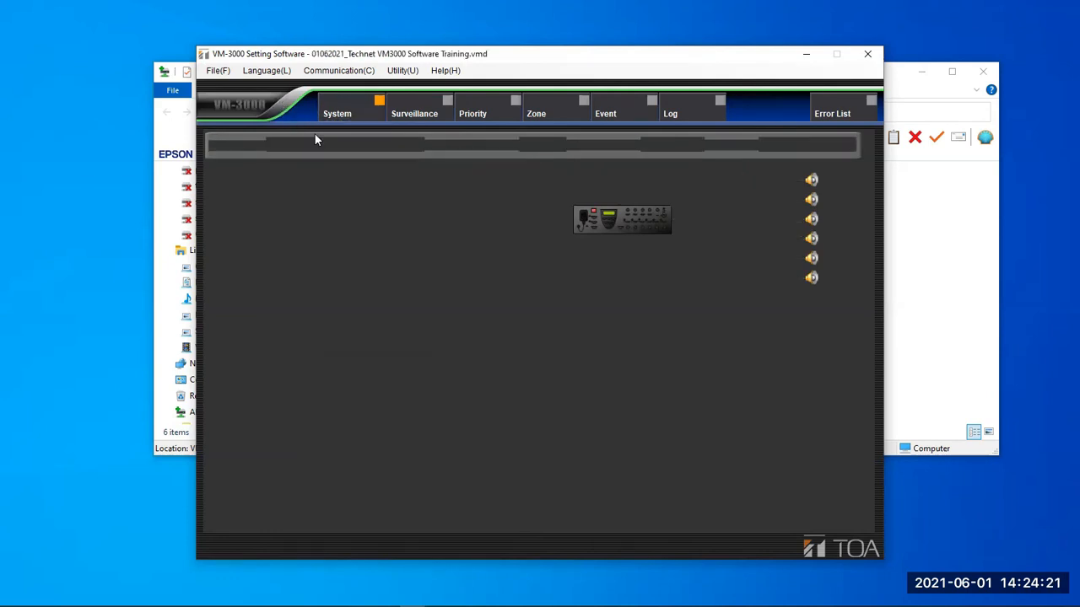
left_click(552, 335)
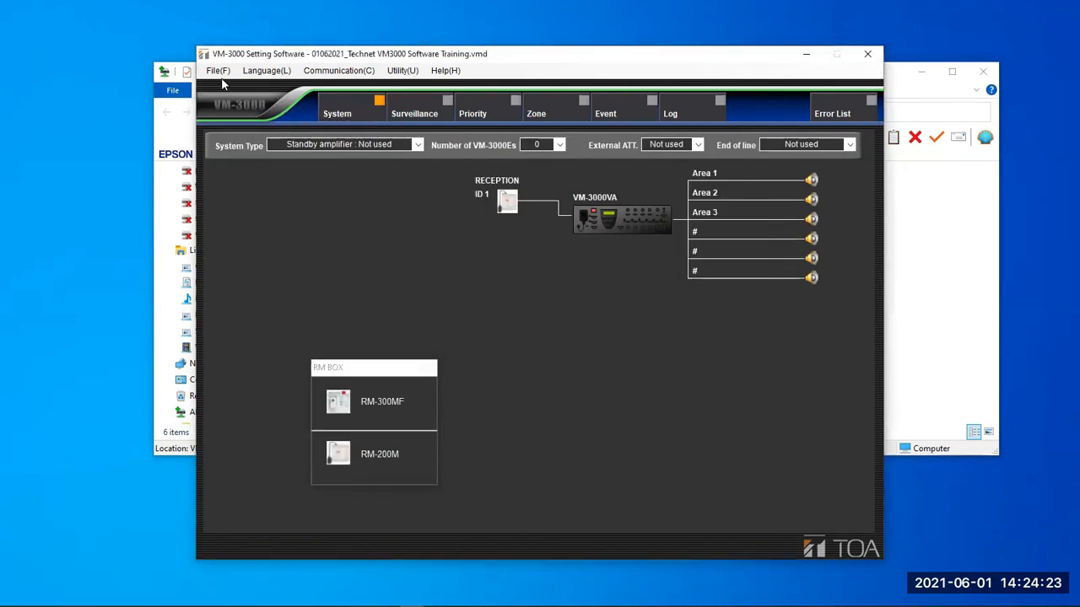
Try to output the RM labels of the loaded setting data as a print preview, and quit the setting software
left_click(216, 71)
mouse_move(298, 154)
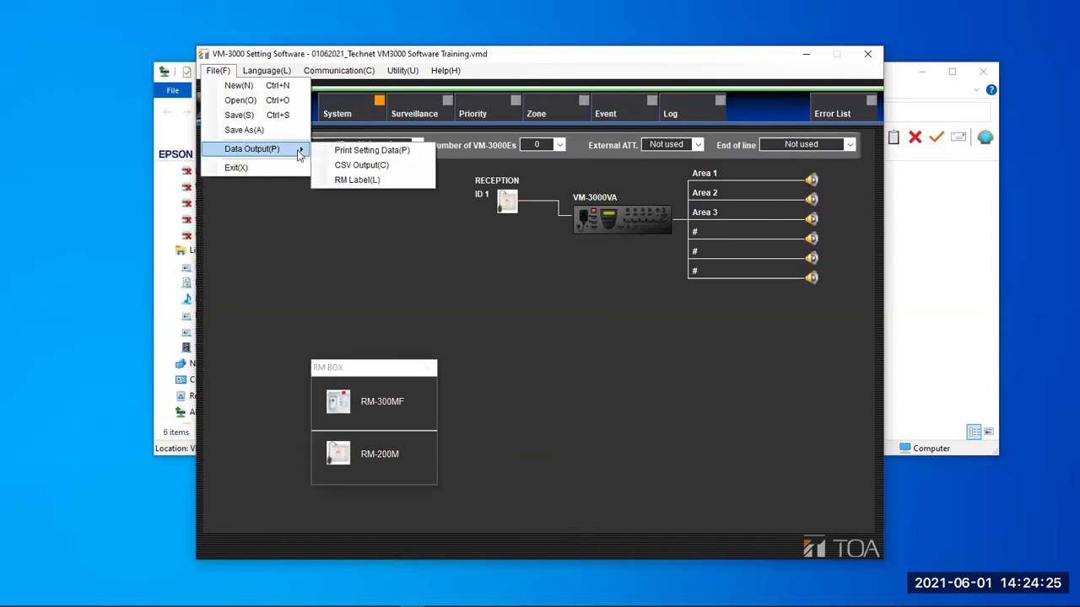
left_click(363, 181)
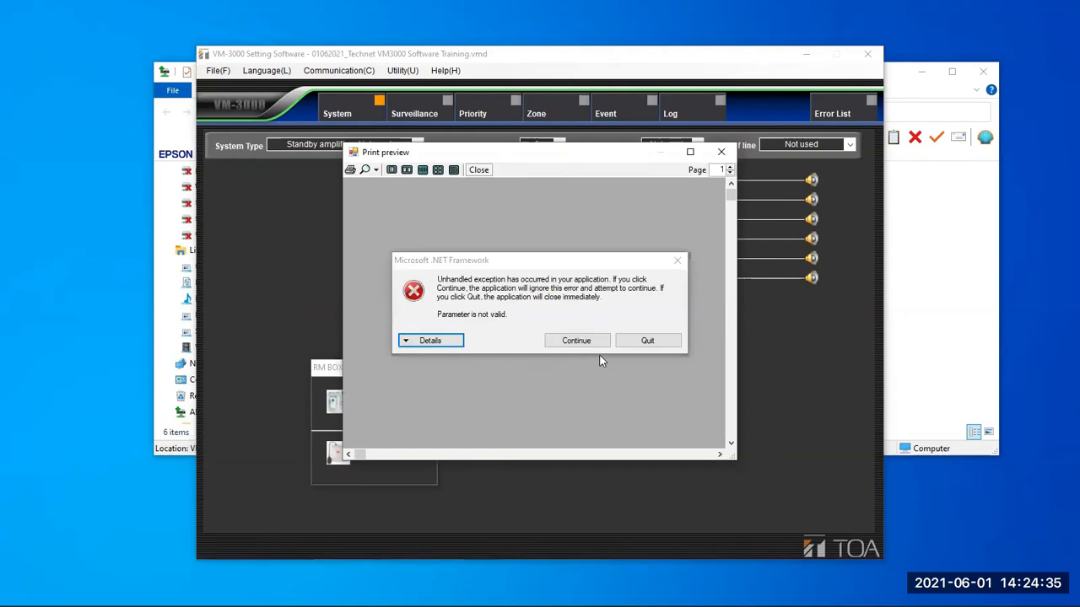
left_click(647, 341)
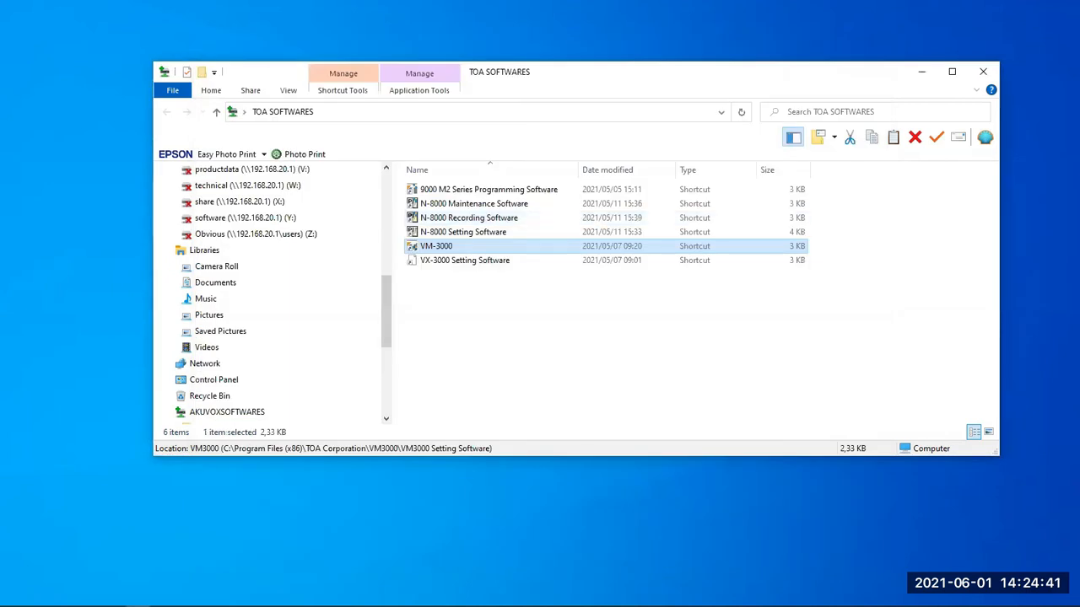
Browse Documents, WORK FOLDERS, 2021 Work Folder, Training Sessions and Webinars 2021 and open the 26052021-MarMor VM-3000 Training folder
mouse_move(388, 605)
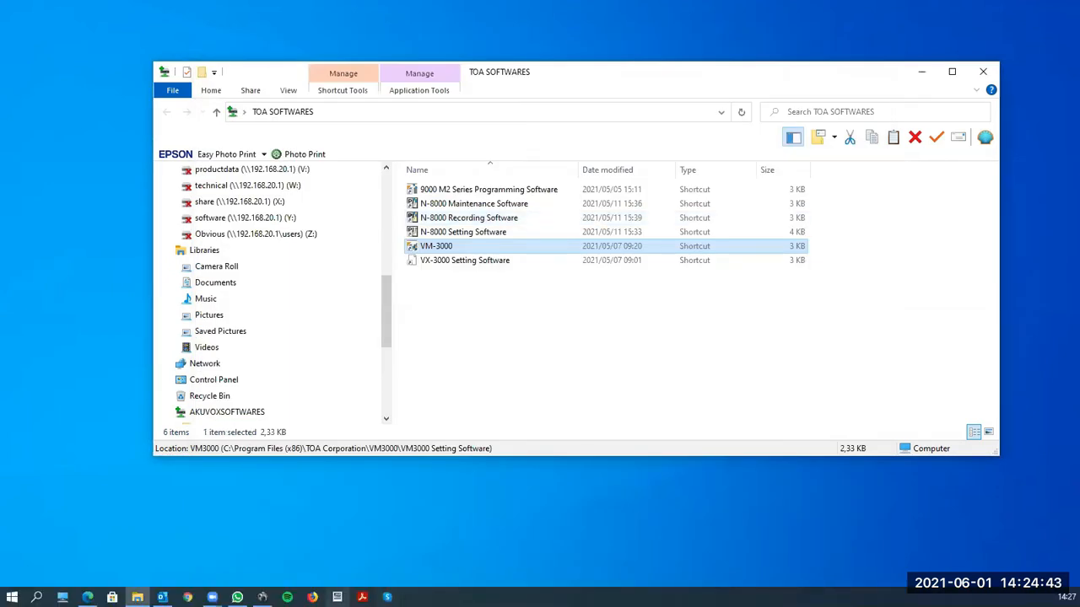
mouse_move(263, 597)
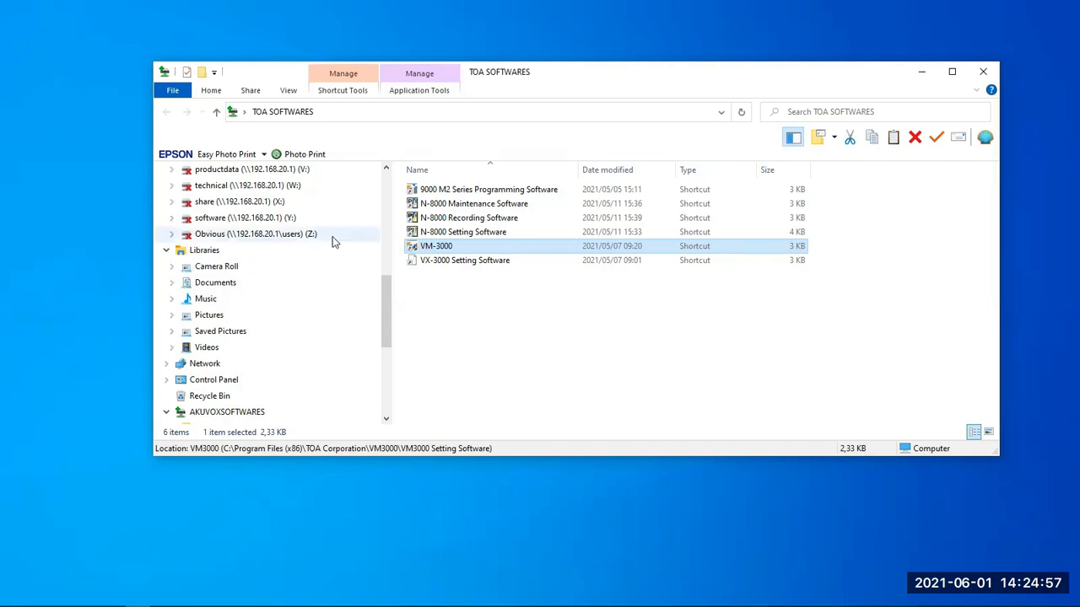
left_click(218, 113)
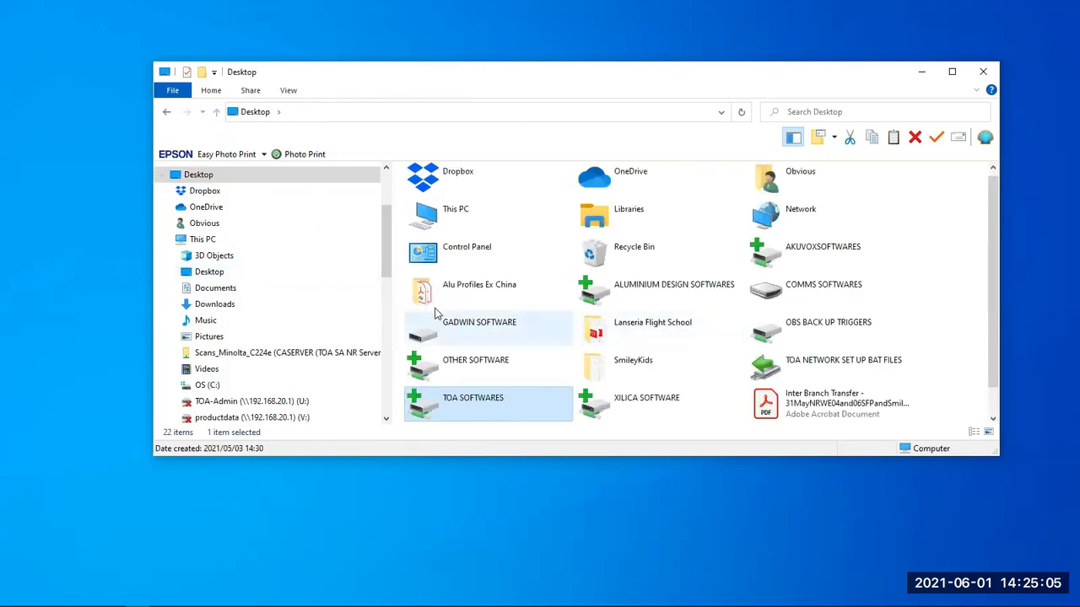
left_click(221, 288)
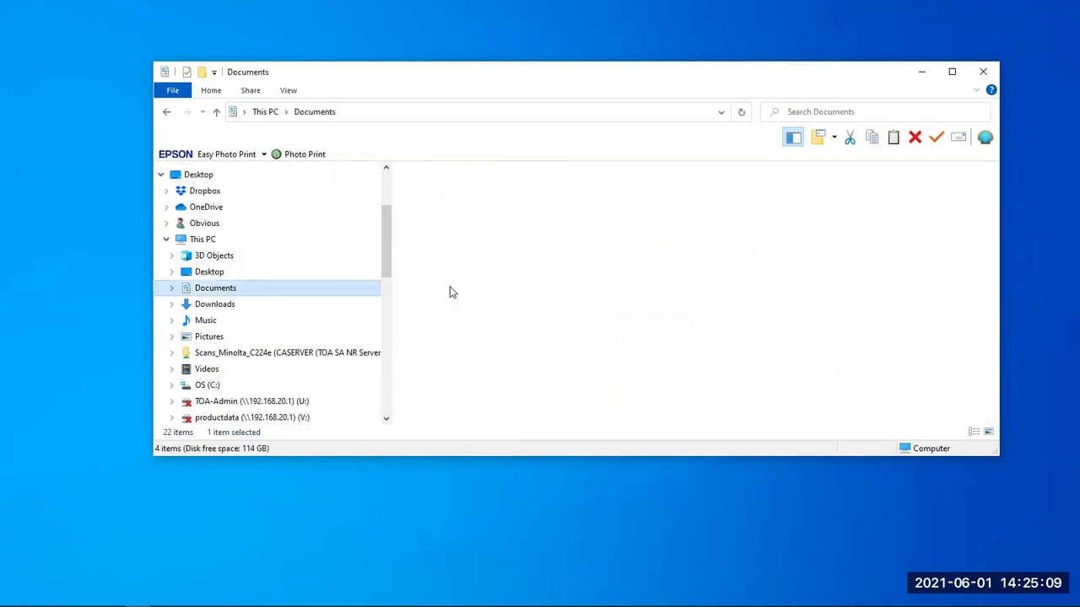
double_click(428, 218)
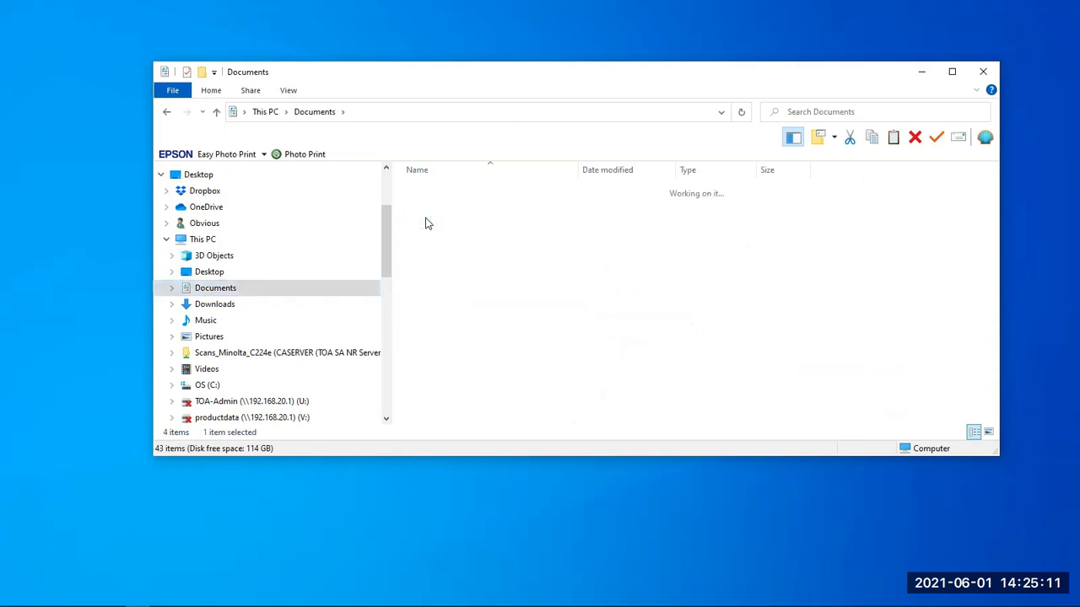
left_click(430, 231)
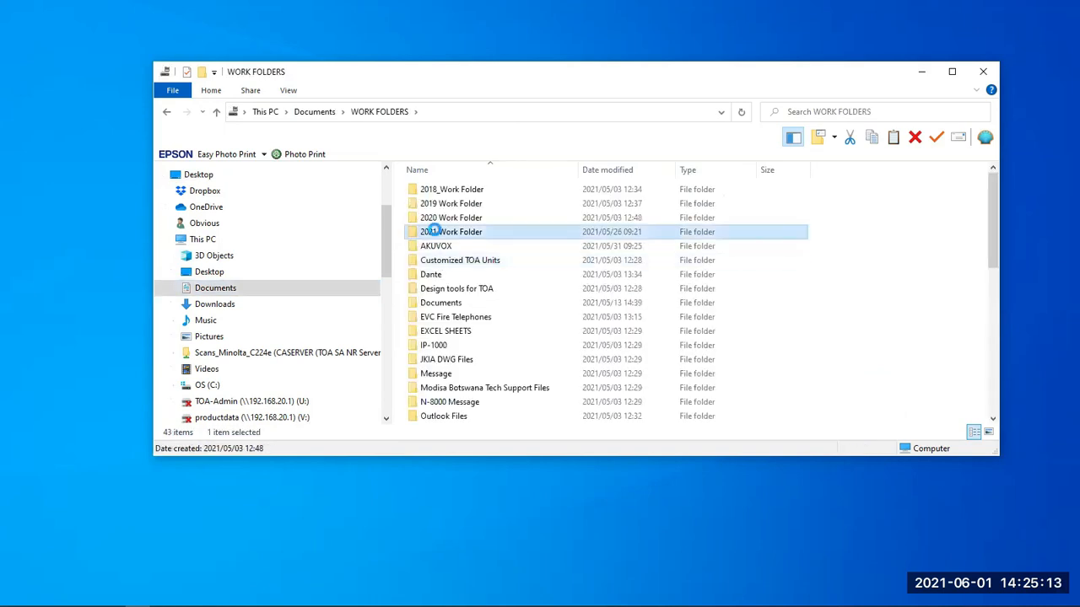
double_click(430, 231)
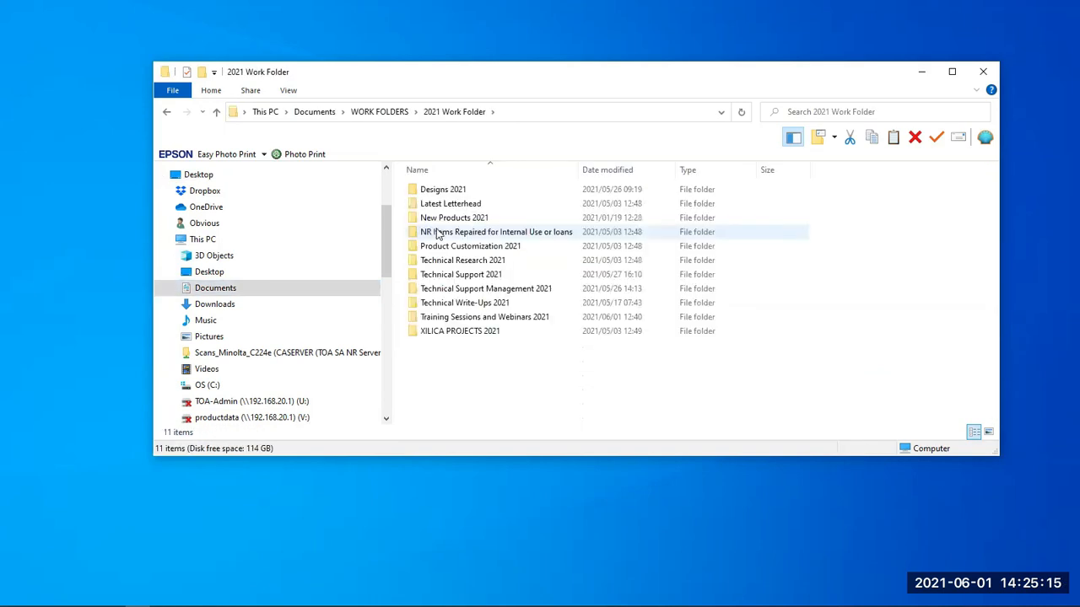
double_click(468, 318)
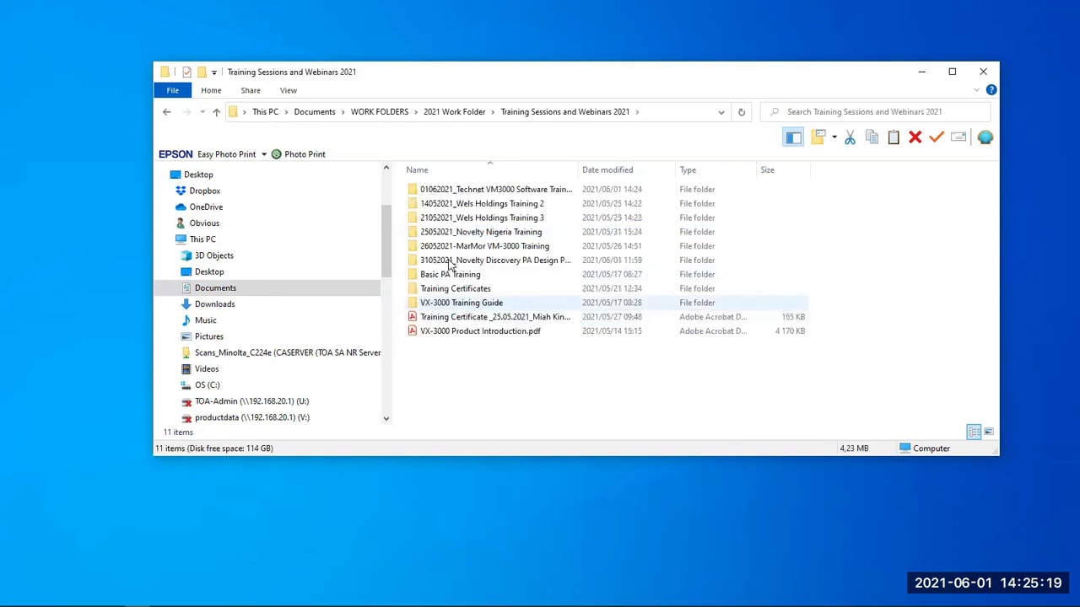
left_click(448, 248)
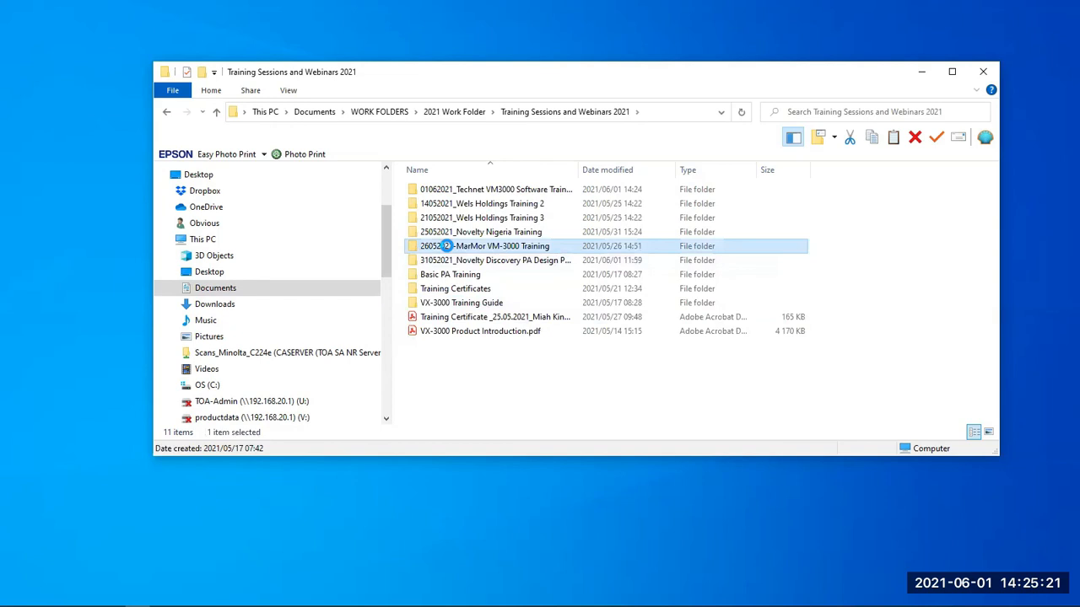
double_click(448, 249)
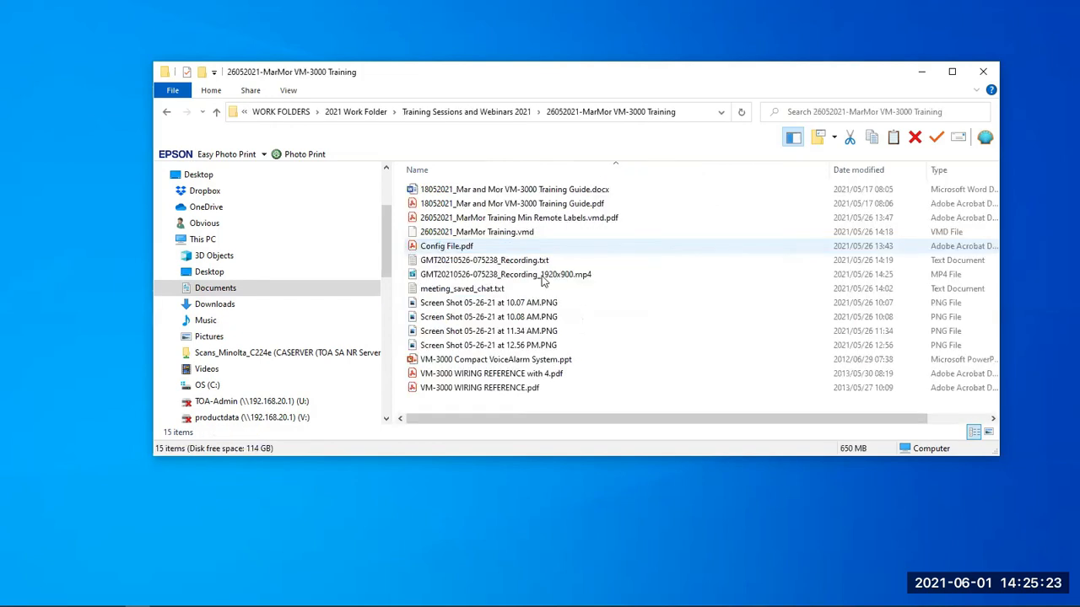
Open the sample label sheet 26052021_MarMor Training Min Remote Labels.vmd.pdf in Adobe Acrobat Reader
double_click(439, 219)
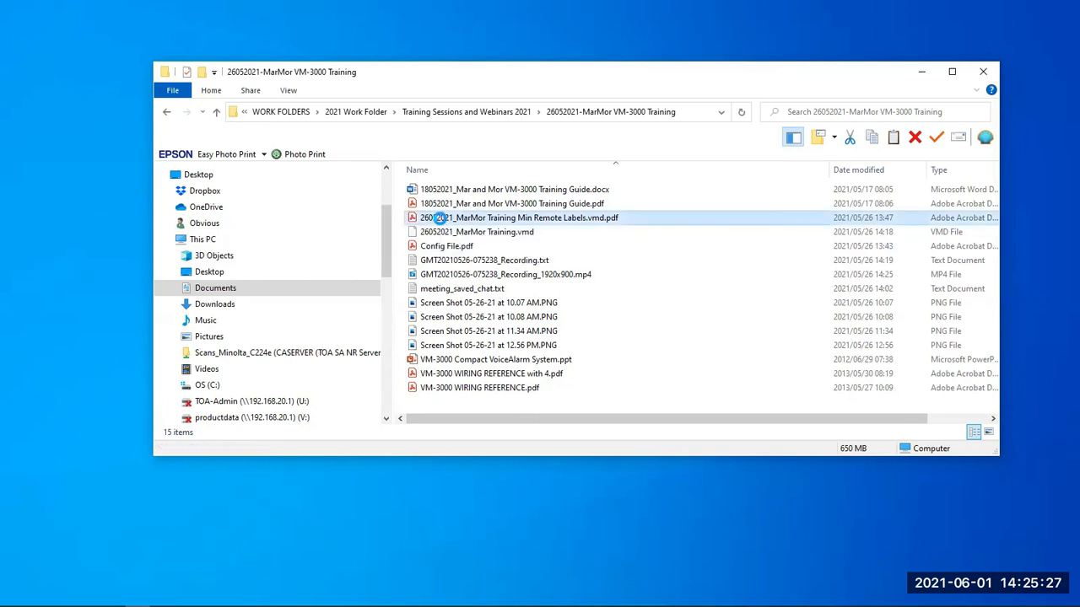
right_click(440, 219)
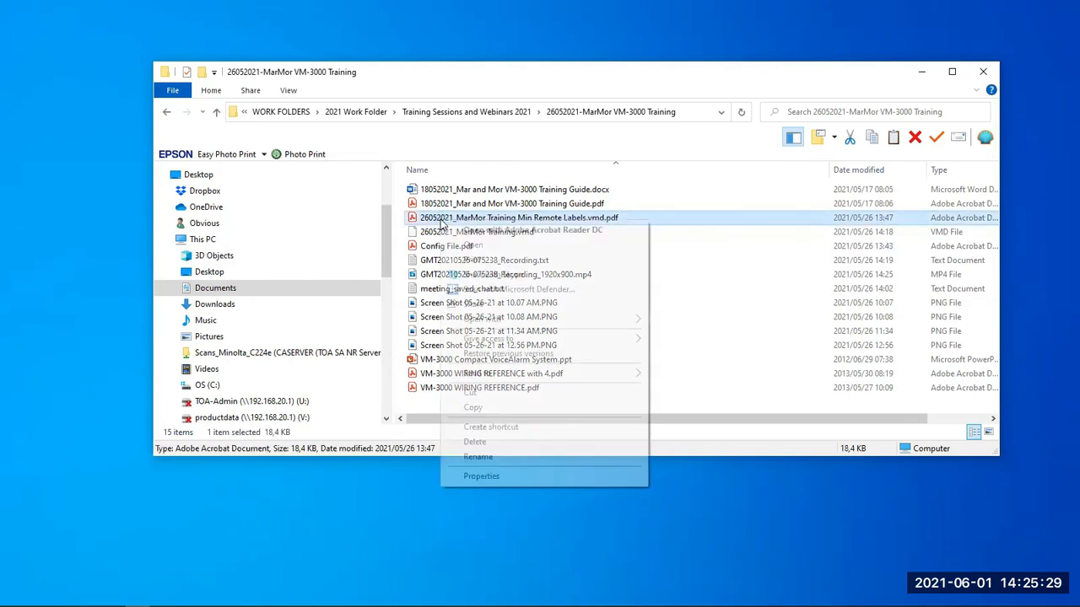
left_click(470, 244)
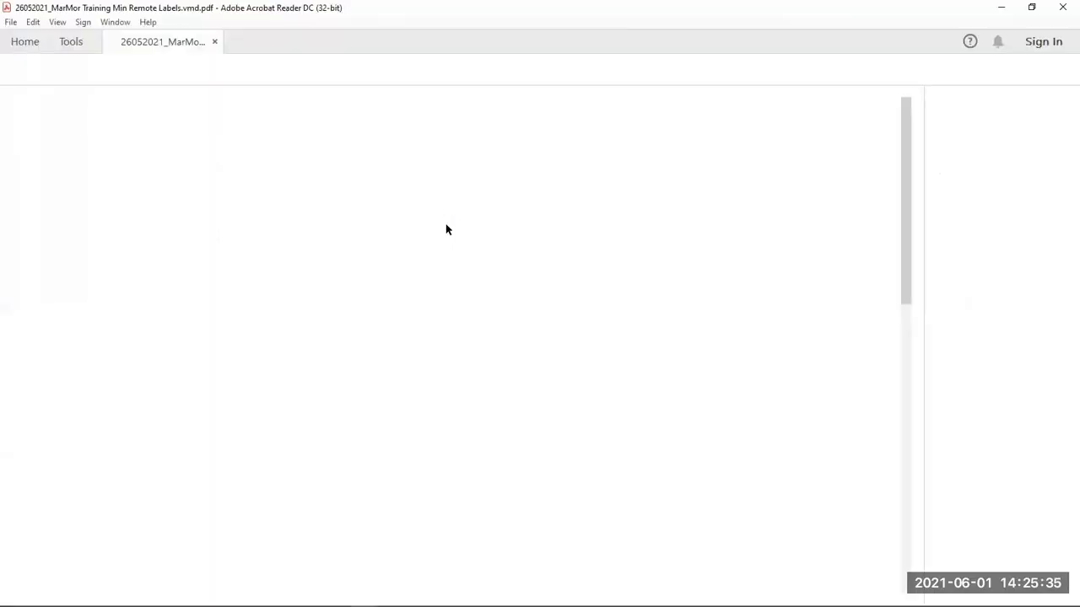
Examine both RM-200M/1 label strips in the PDF, from the headings through the indicator and floor key labels to the last key
scroll(468, 271, "down", 3)
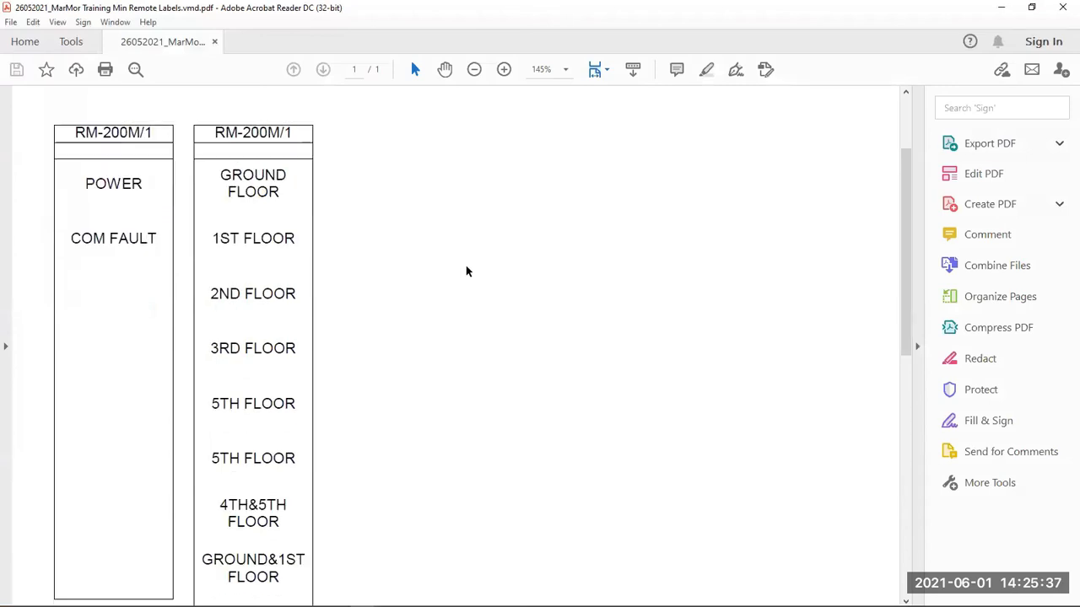
scroll(467, 271, "down", 2)
scroll(466, 270, "down", 1)
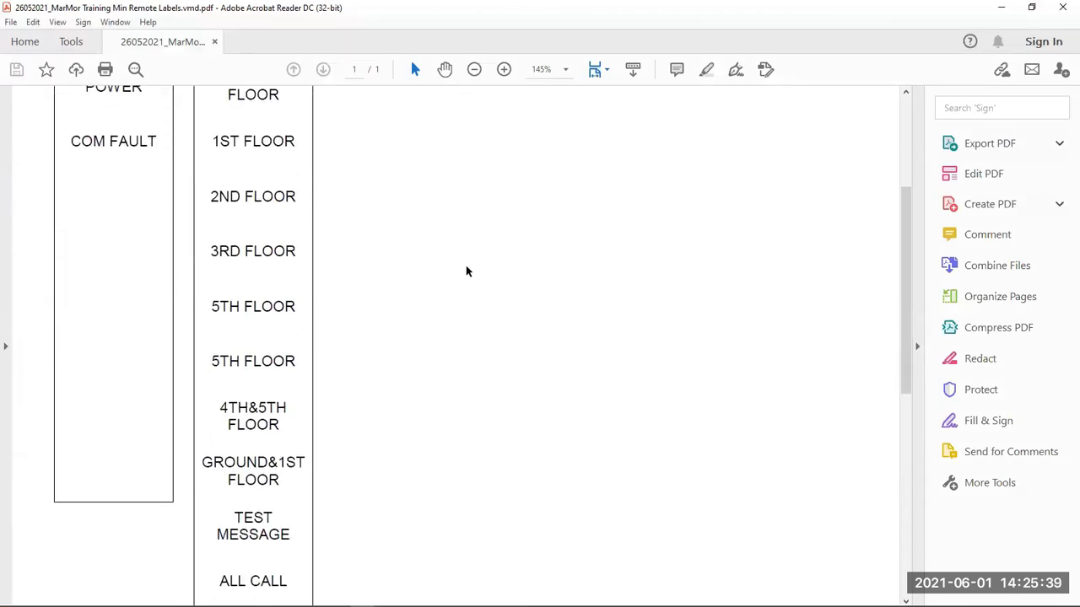
scroll(467, 271, "up", 2)
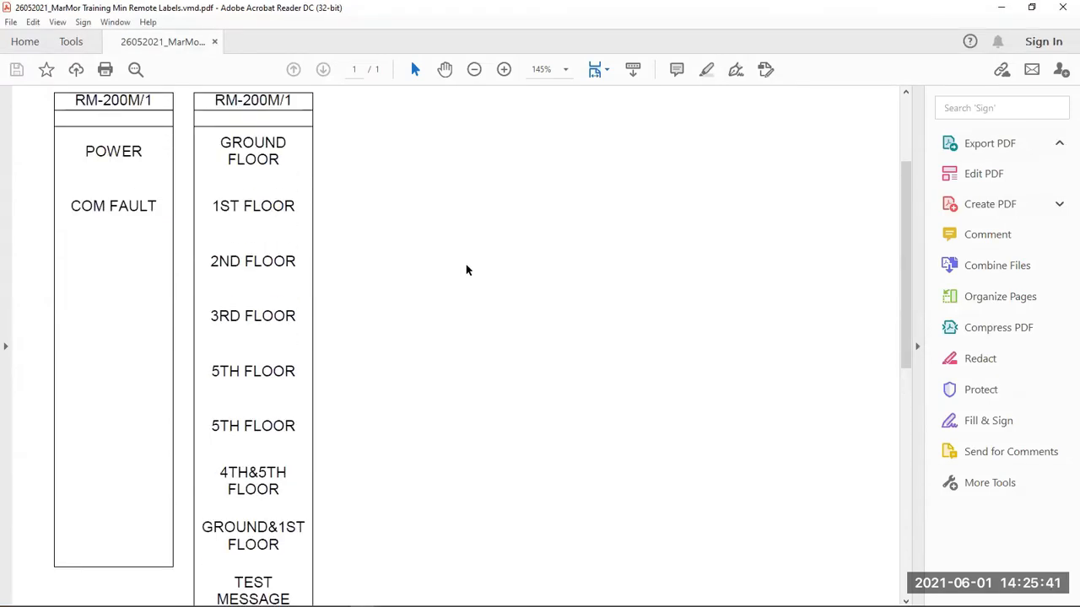
scroll(467, 270, "up", 3)
scroll(466, 270, "down", 2)
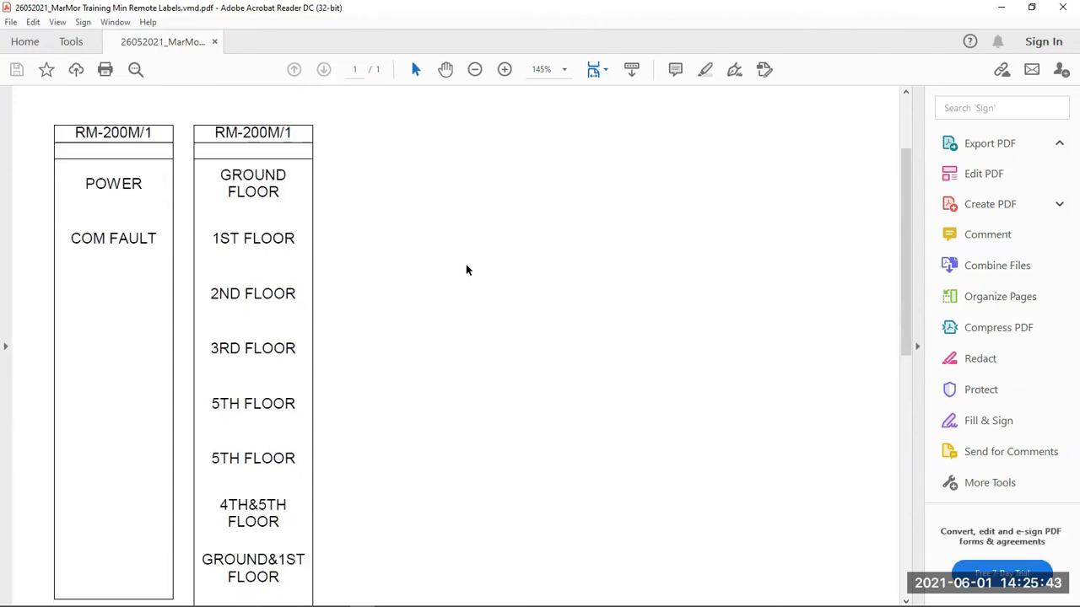
scroll(458, 267, "up", 4)
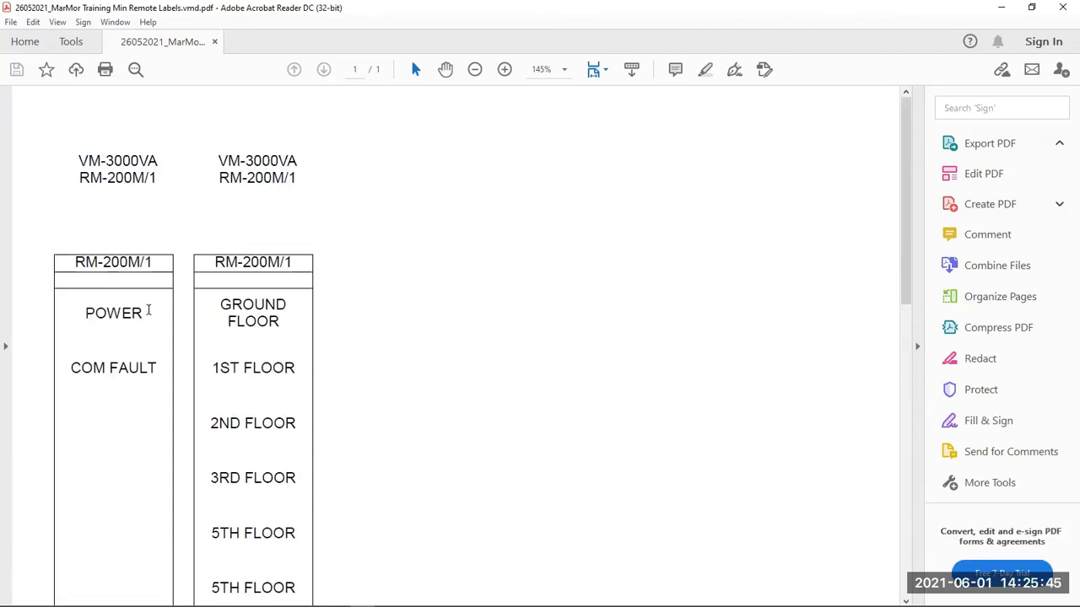
scroll(61, 197, "down", 2)
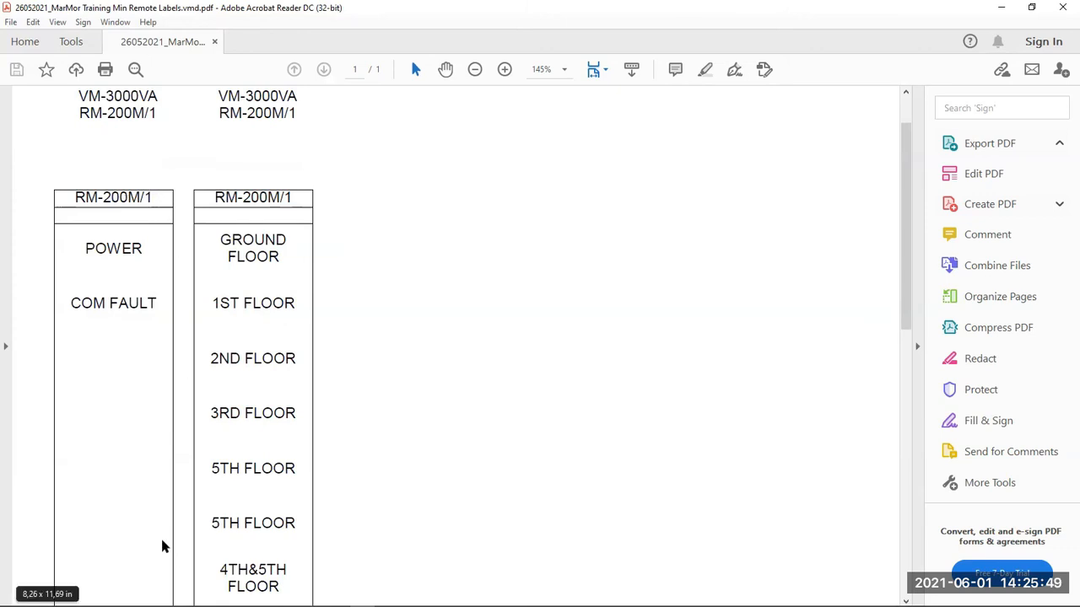
scroll(50, 211, "down", 4)
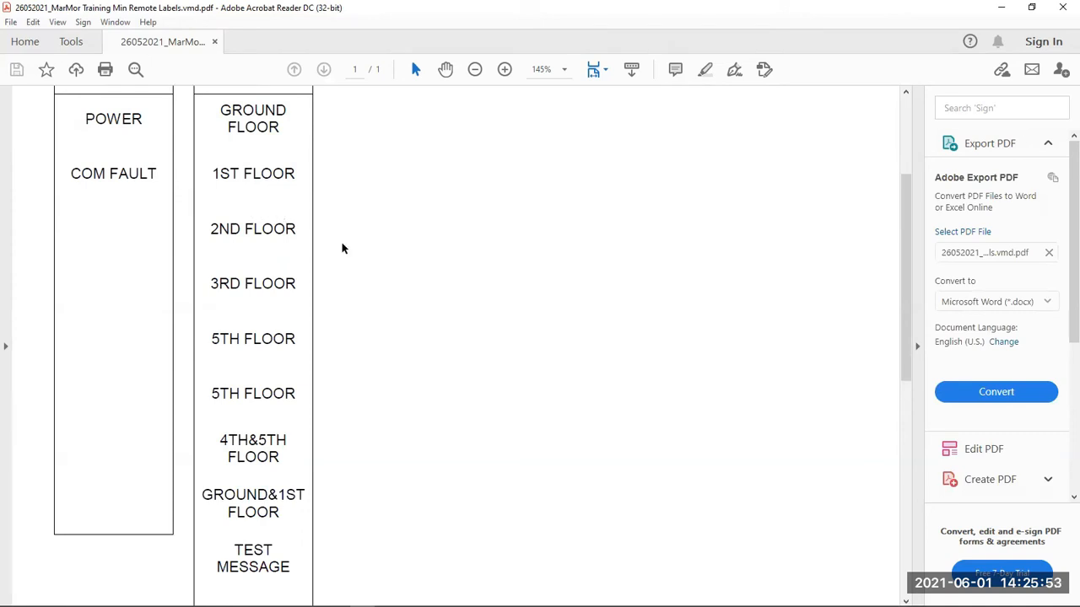
scroll(295, 232, "up", 2)
scroll(253, 236, "down", 1)
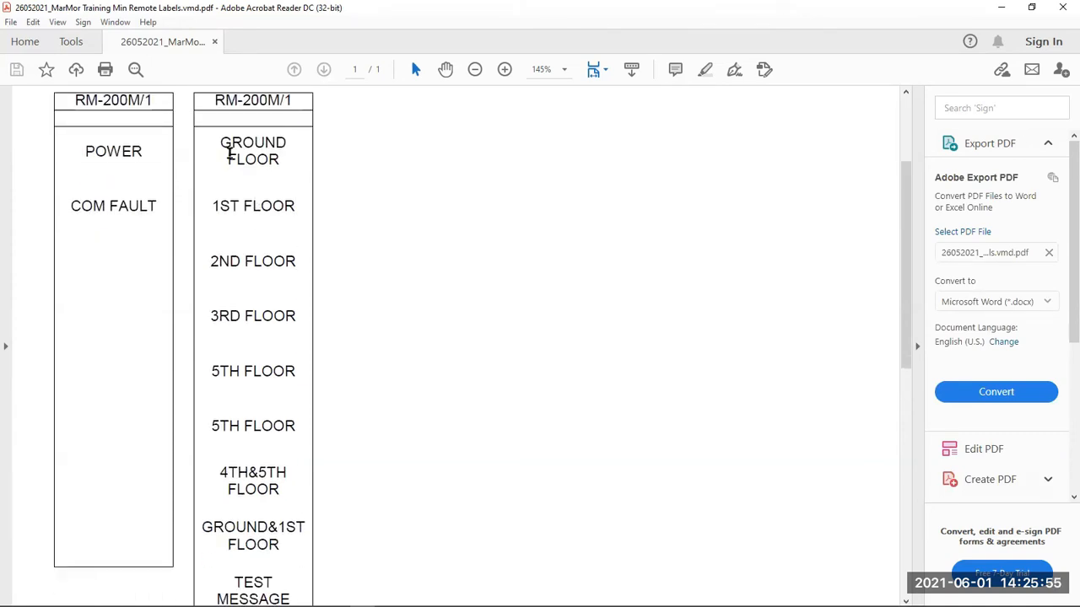
scroll(262, 422, "down", 5)
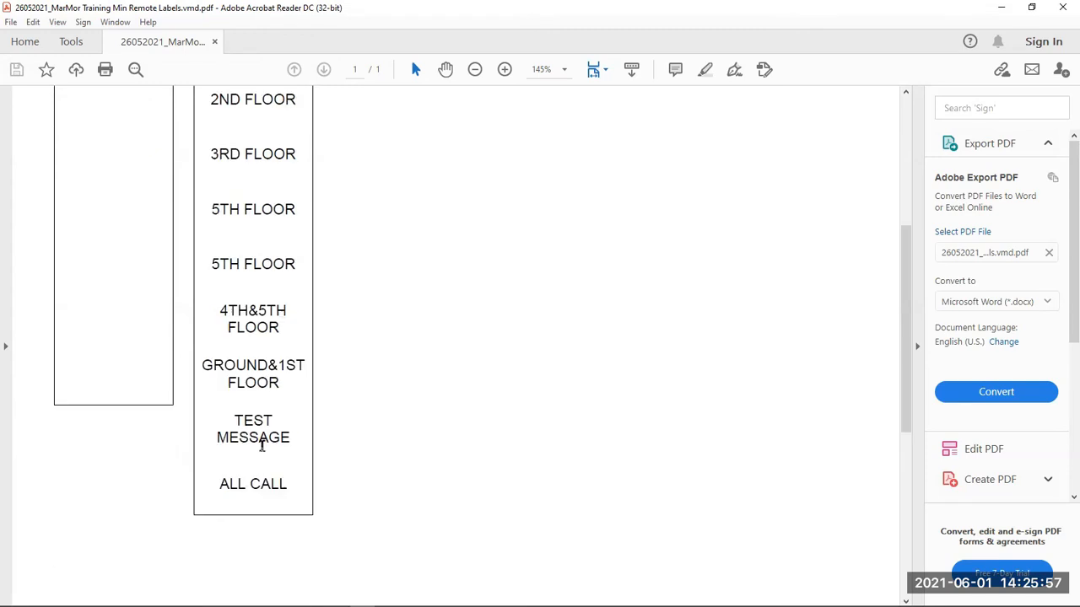
scroll(253, 169, "up", 3)
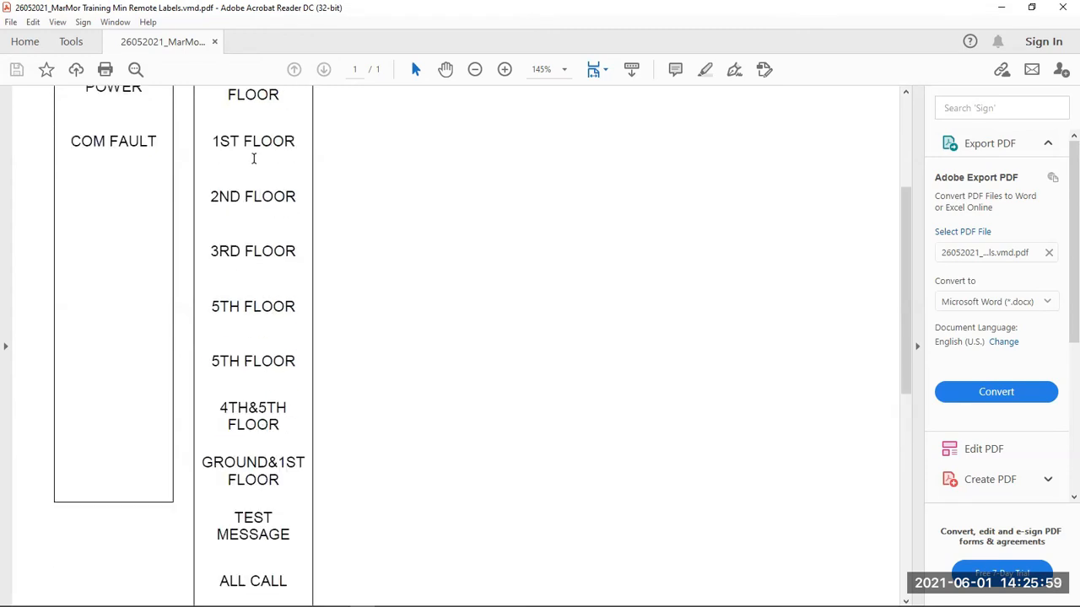
Return to the 26052021-MarMor VM-3000 Training folder and open Config File.pdf in Adobe Acrobat Reader
scroll(248, 113, "up", 2)
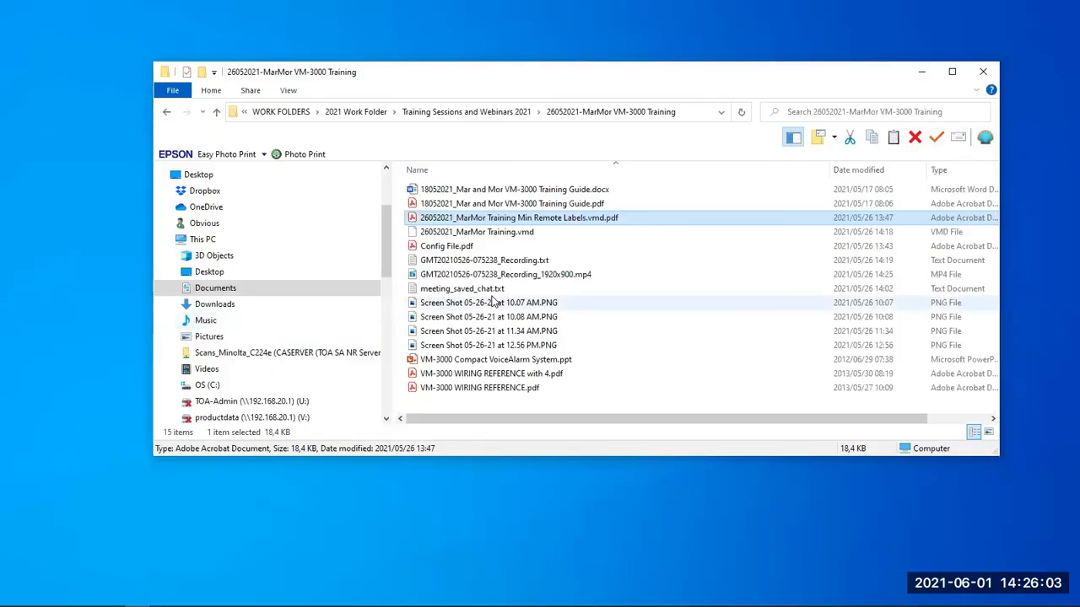
left_click(435, 247)
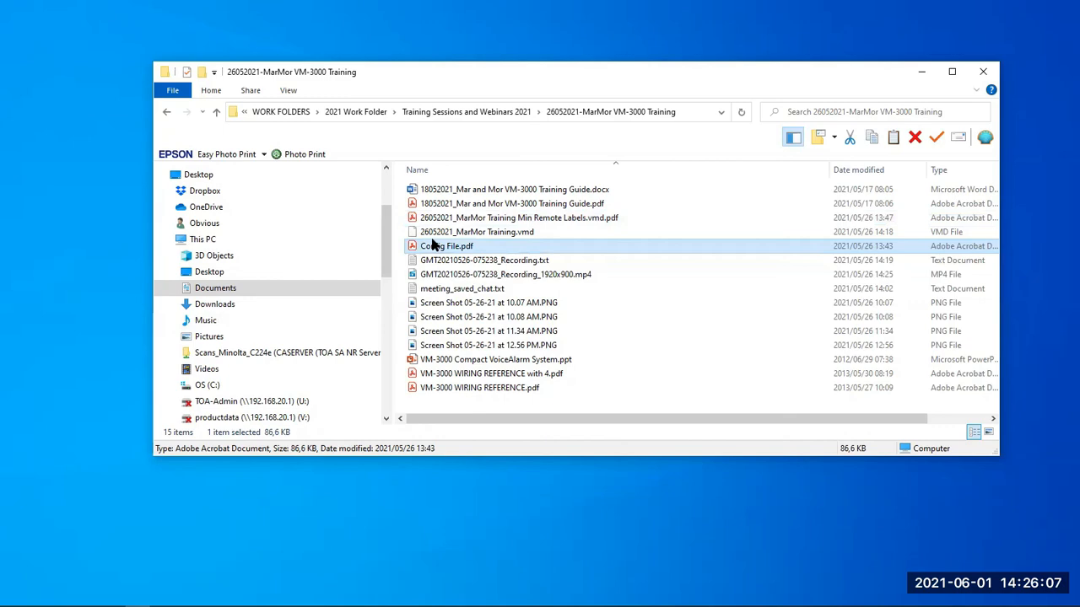
double_click(432, 245)
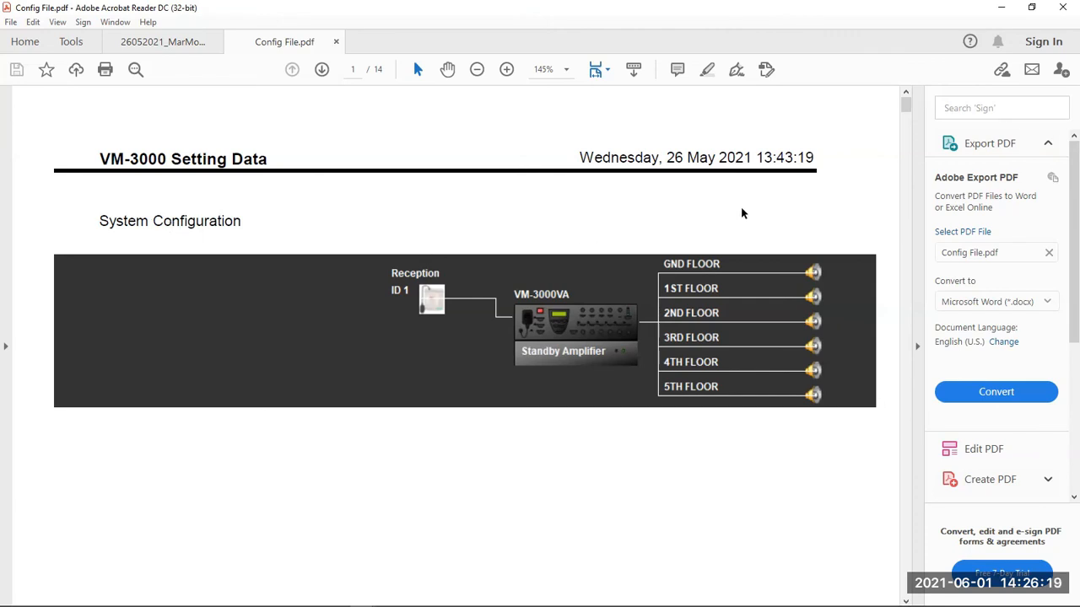
Page through the VM-3000 Setting Data document from System Configuration through Name Setting, Priority and Zone Setting to page 14
key("Right")
key("Right")
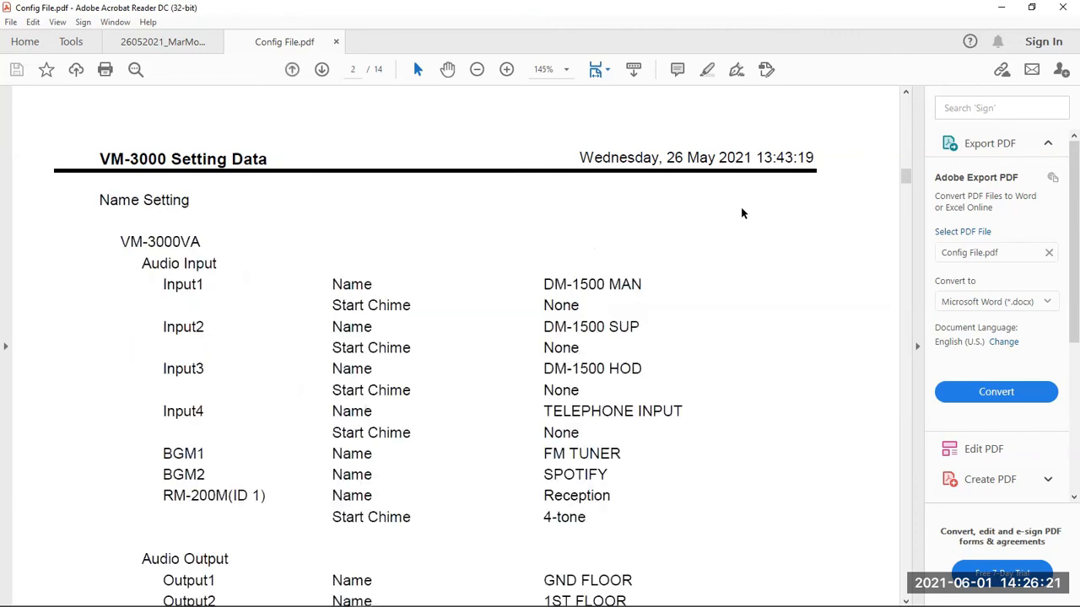
key("Right")
key("Right")
key("Right")
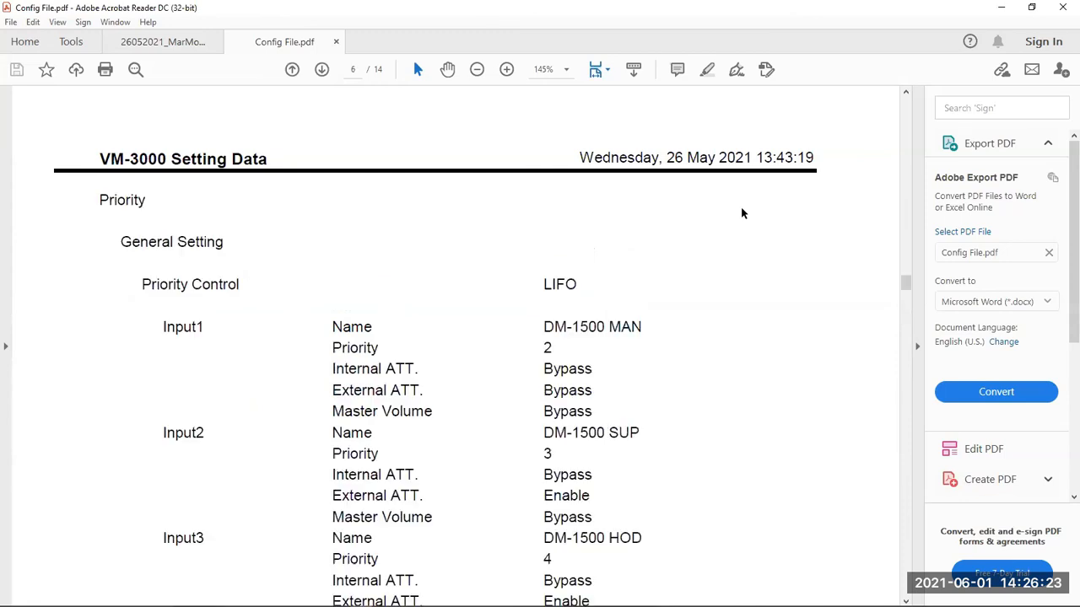
key("Right")
key("Right")
key("Right")
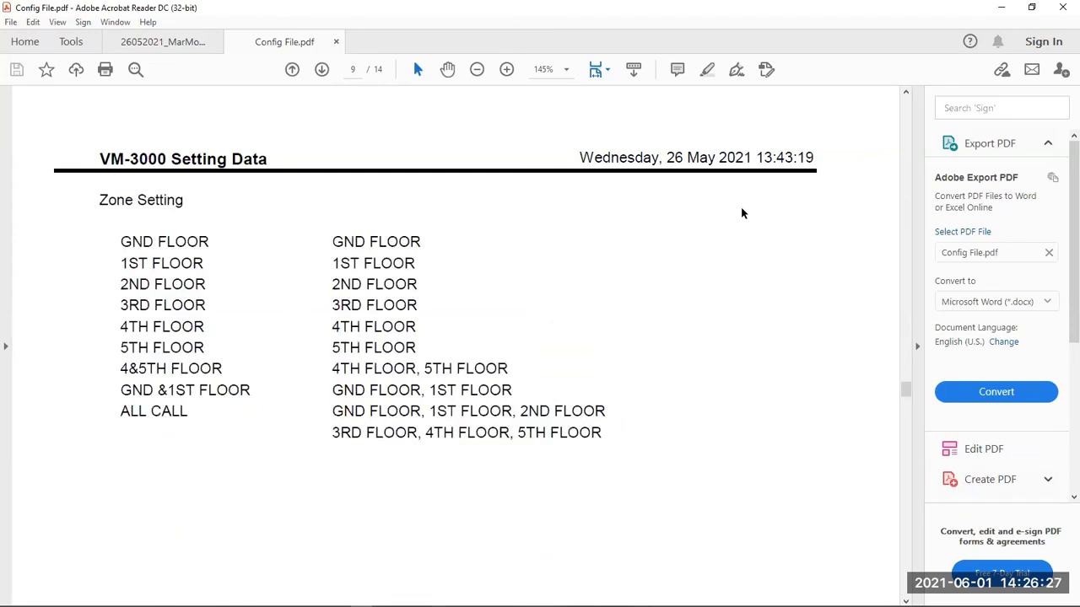
key("Right")
key("Right")
key("Right")
key("Right")
key("Right")
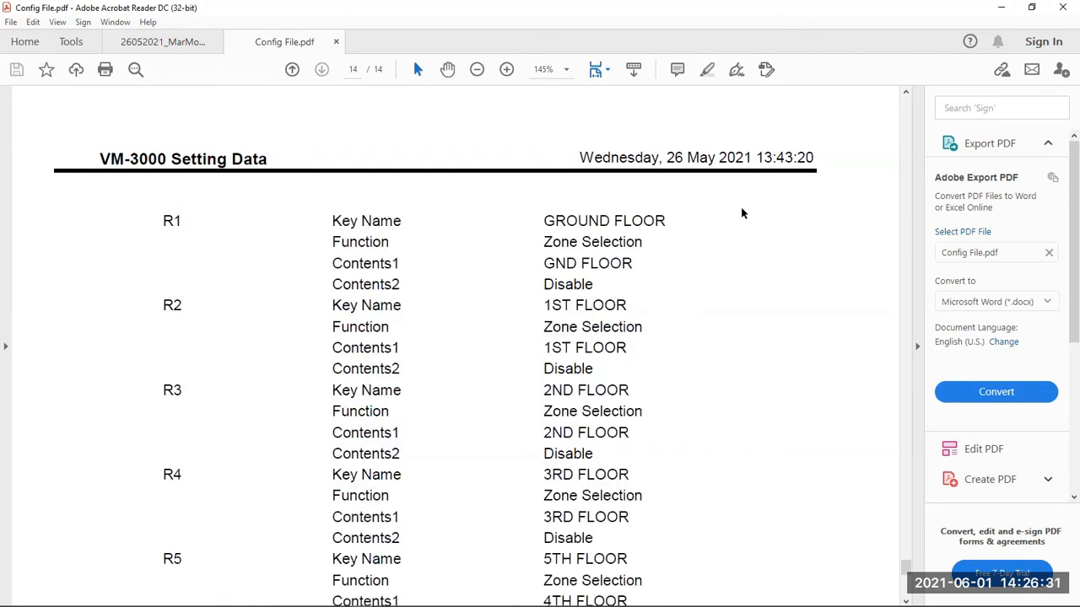
Examine the remote key assignments R1 to R10 on the last page of the setting data document
scroll(475, 258, "down", 10)
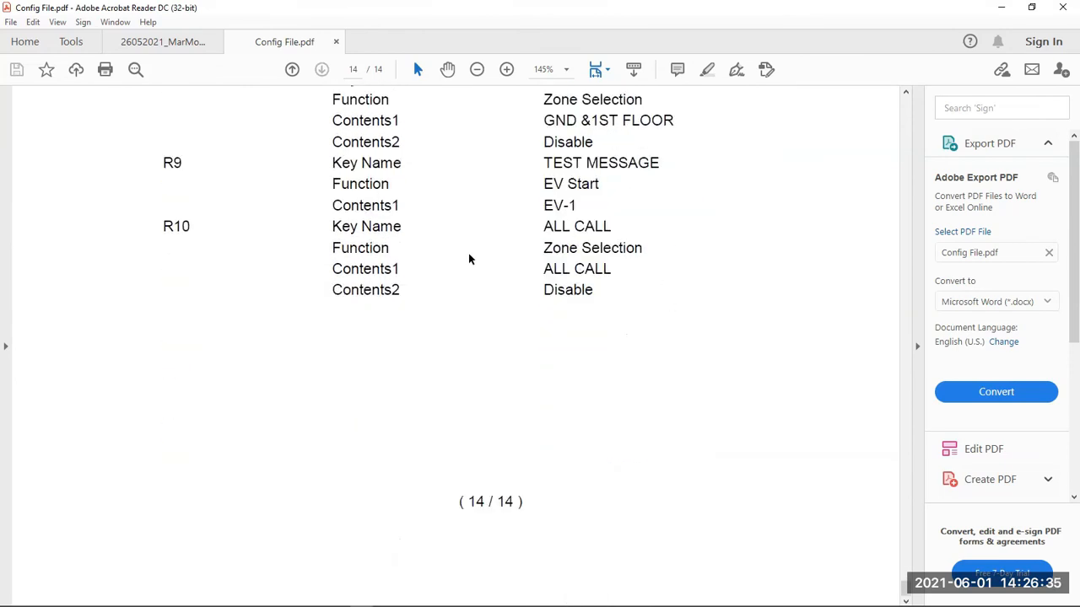
scroll(470, 259, "up", 10)
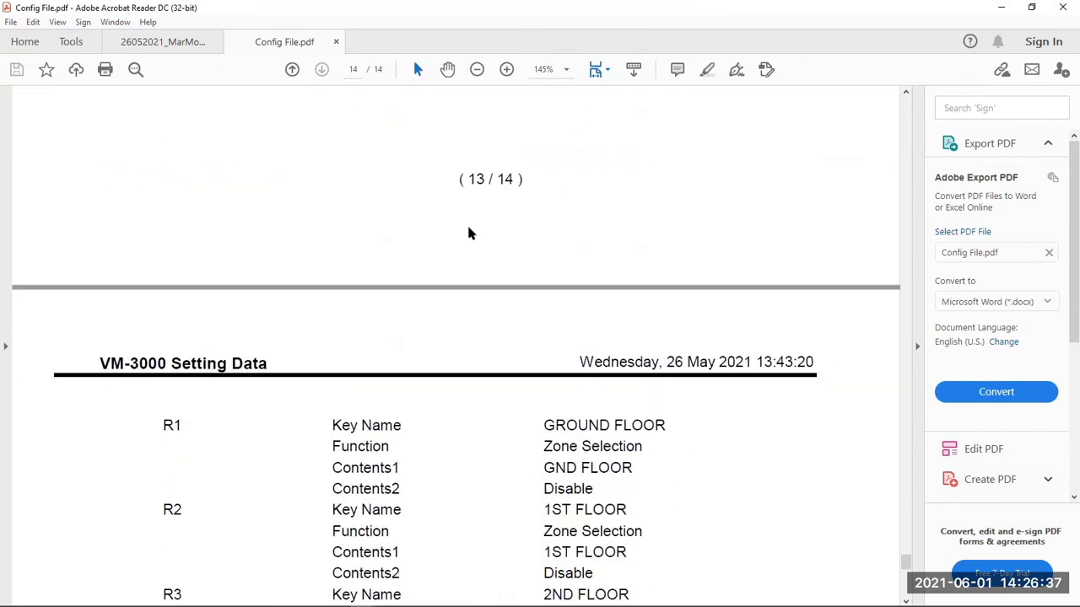
scroll(460, 185, "up", 3)
scroll(591, 364, "down", 2)
scroll(453, 395, "down", 6)
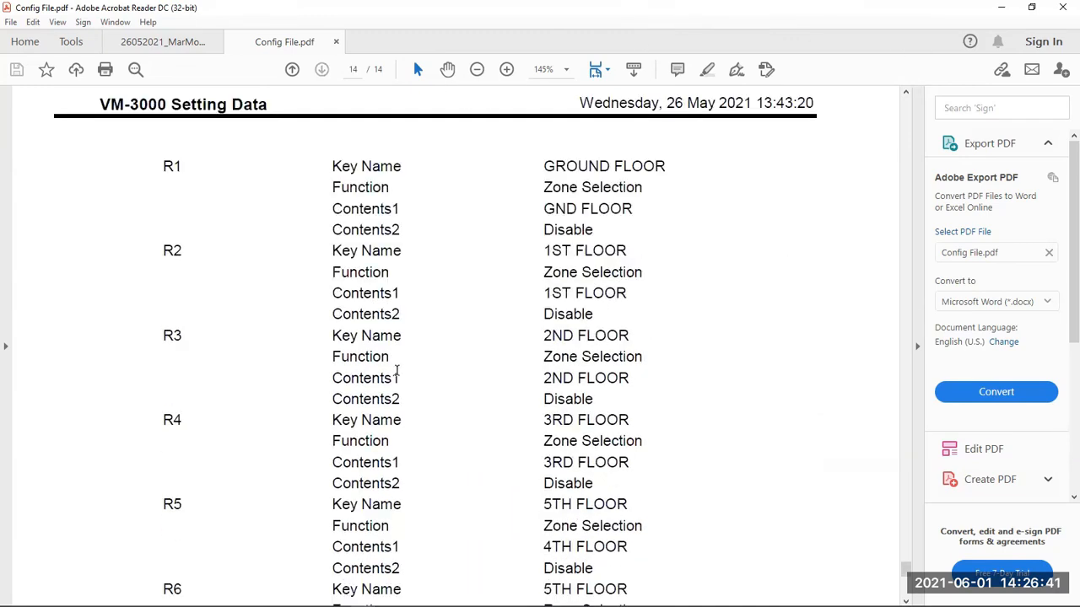
Switch back to File Explorer and start VM-3000 Setting Software from the TOA SOFTWARES folder on the Desktop
left_click(1007, 6)
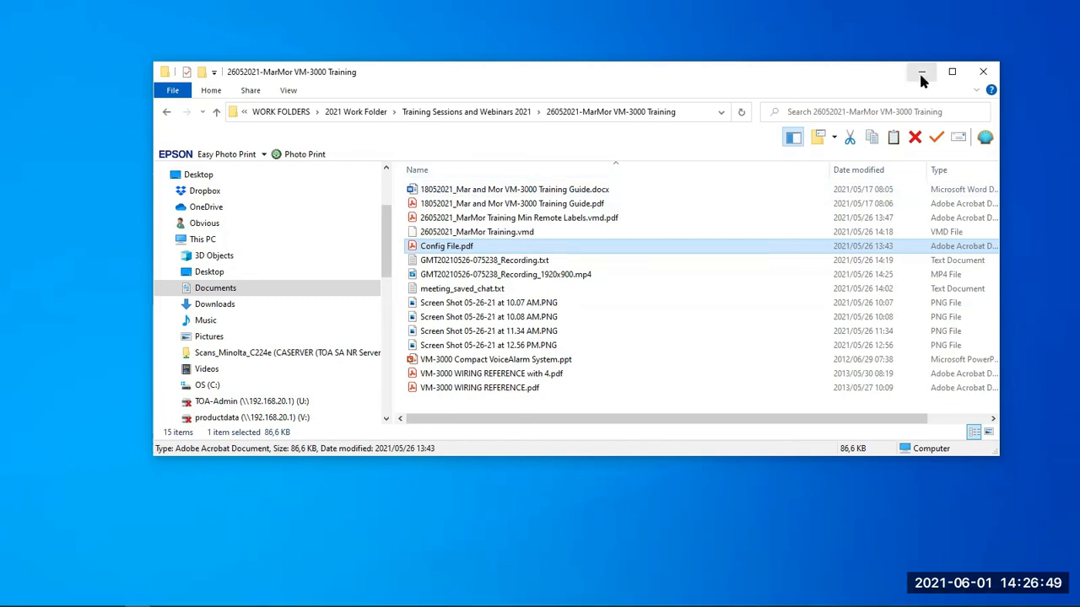
left_click(202, 175)
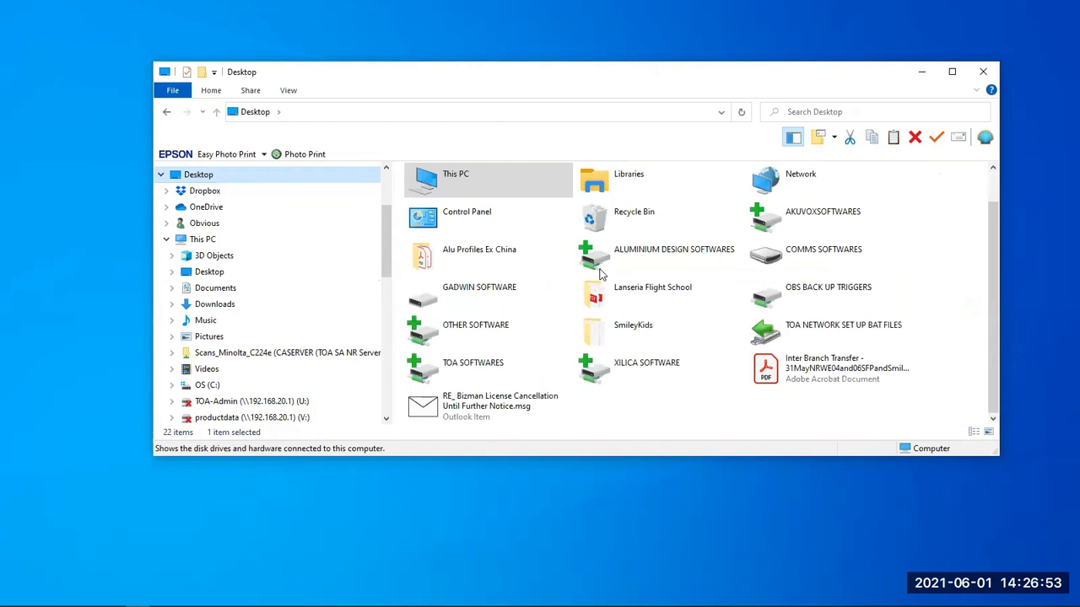
double_click(472, 362)
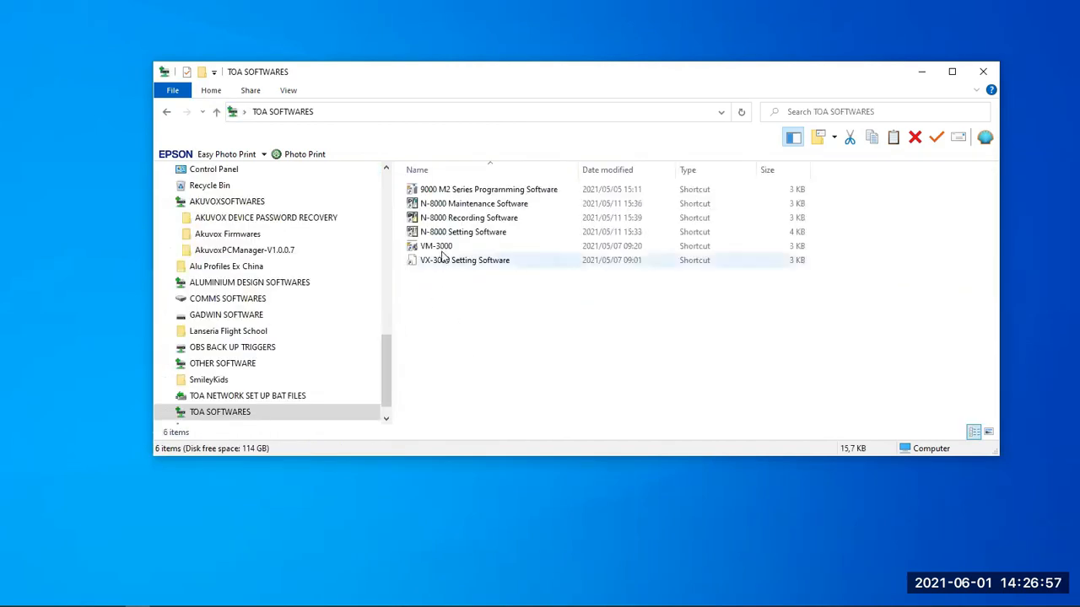
left_click(435, 247)
double_click(436, 247)
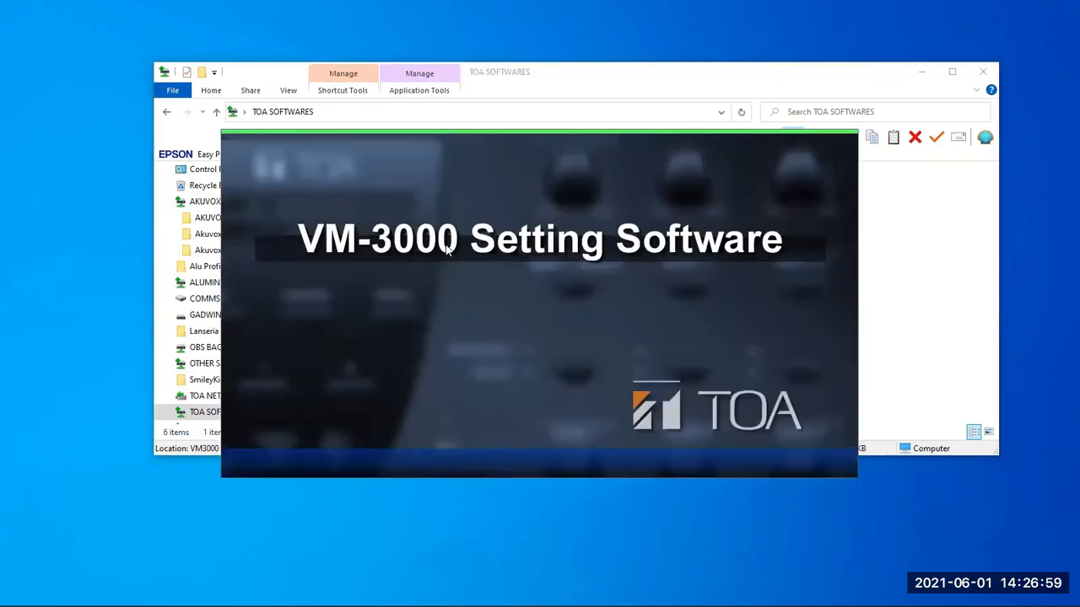
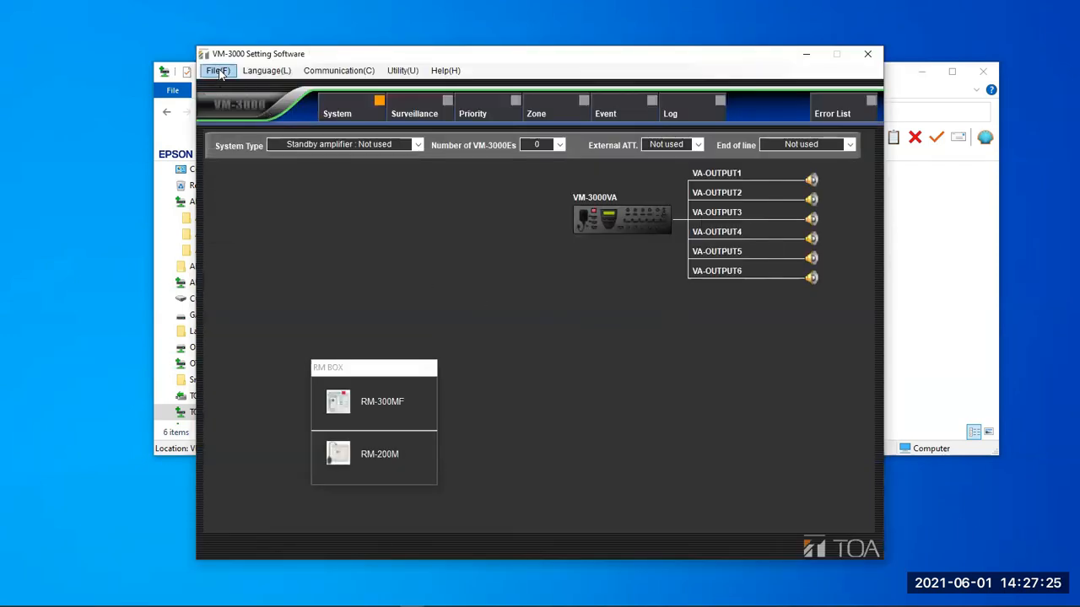
Load the setting data file 01062021_Technet VM3000 Software Training.vmd and acknowledge the completion notice
left_click(219, 71)
left_click(517, 252)
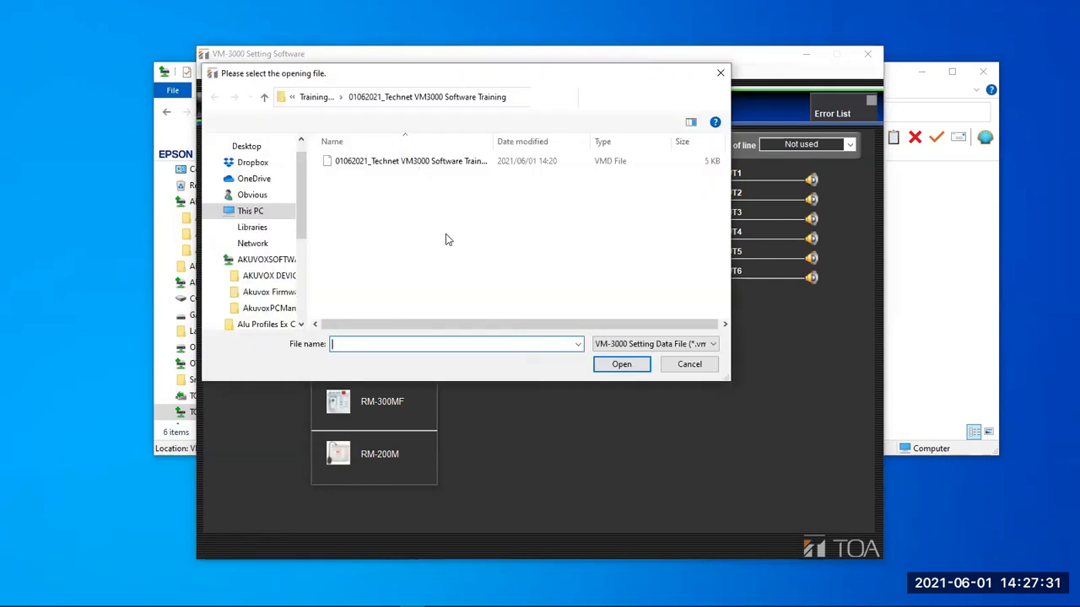
key("Escape")
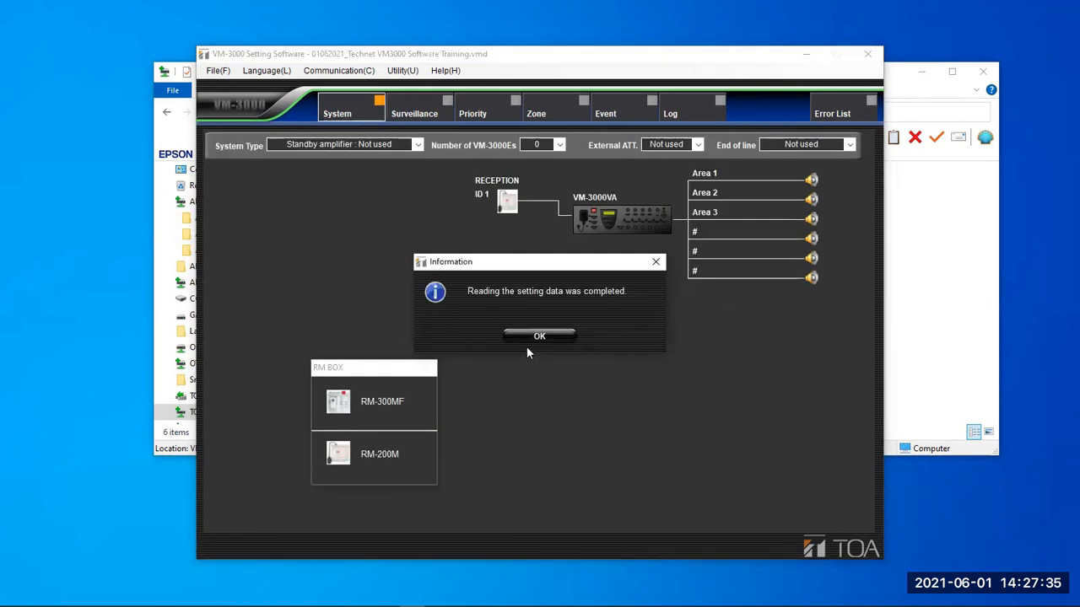
left_click(522, 336)
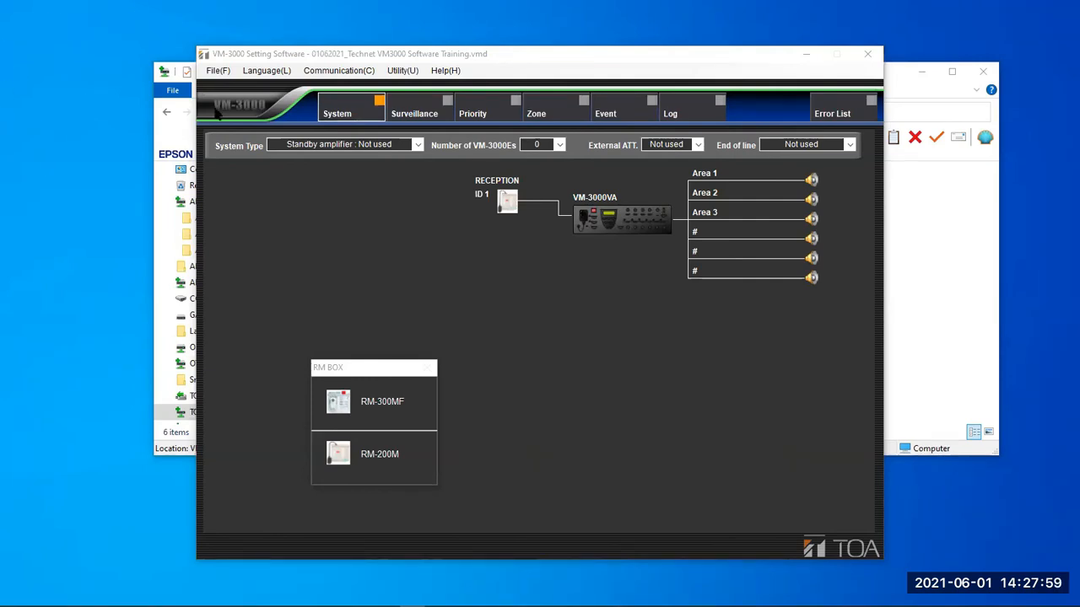
Open the EV utility, dismiss the connection warning, and reposition the EV window over the main window
left_click(396, 73)
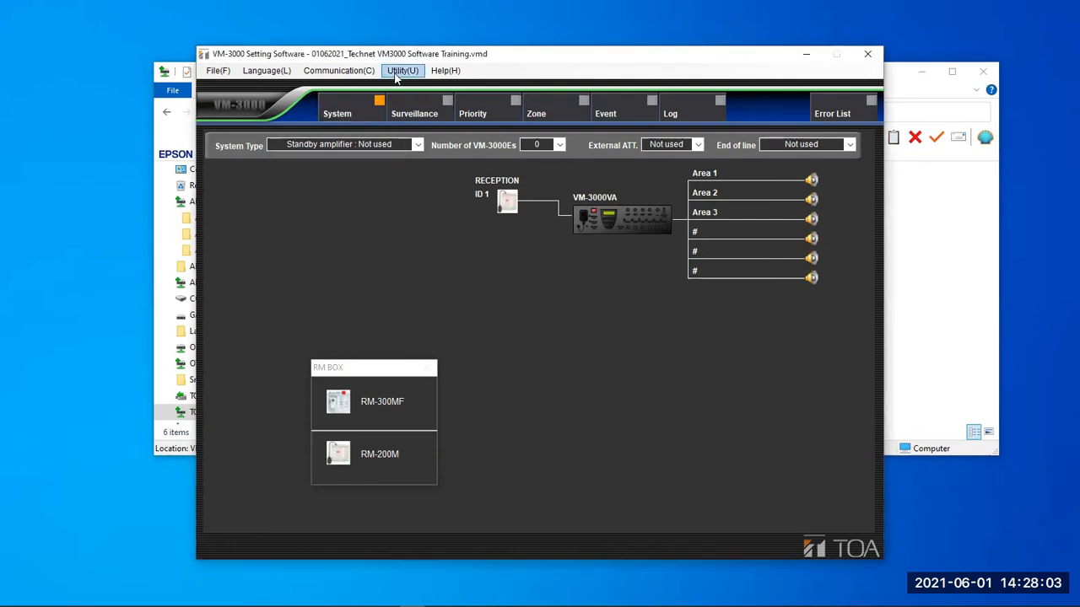
left_click(404, 73)
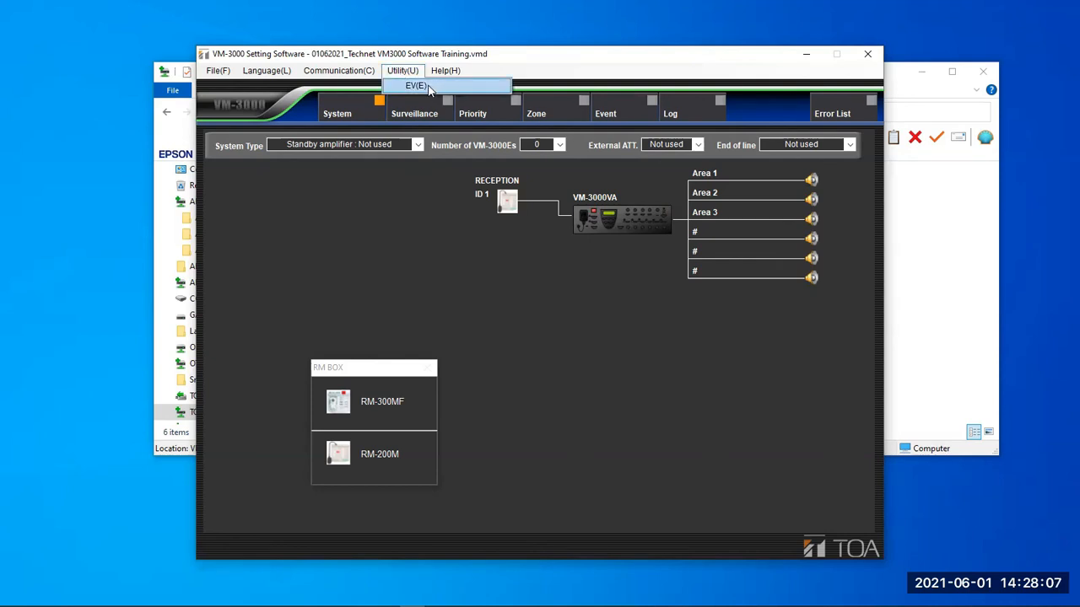
left_click(416, 86)
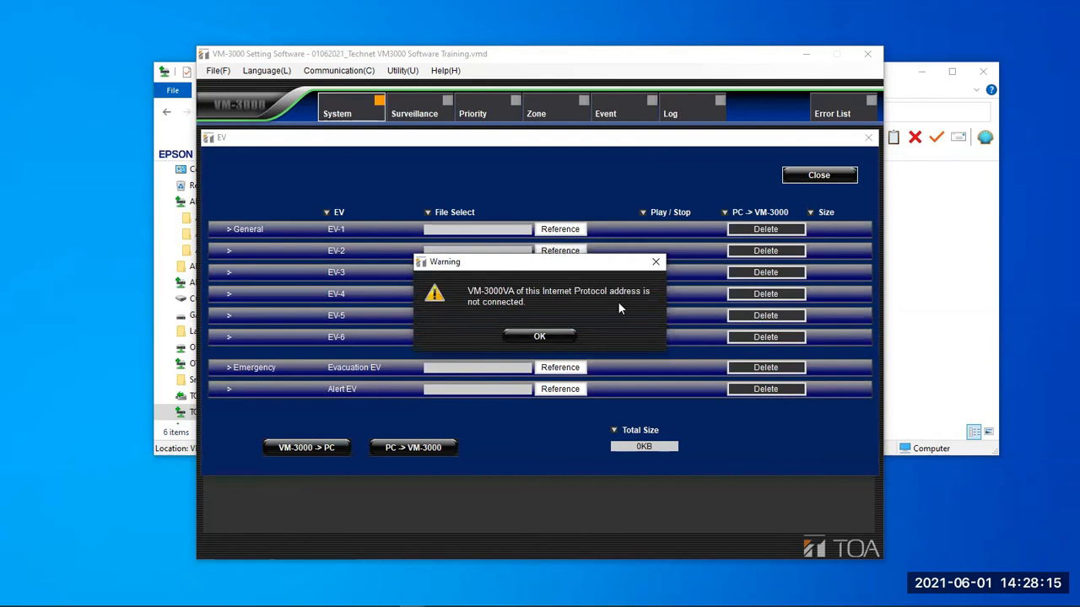
left_click(561, 337)
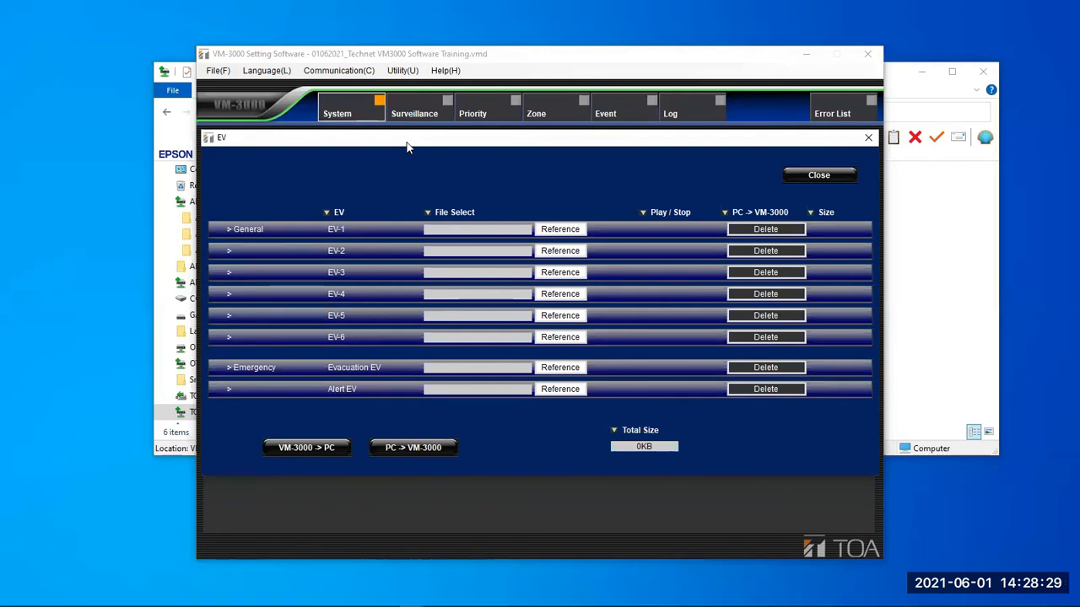
left_click_drag(407, 145, 371, 295)
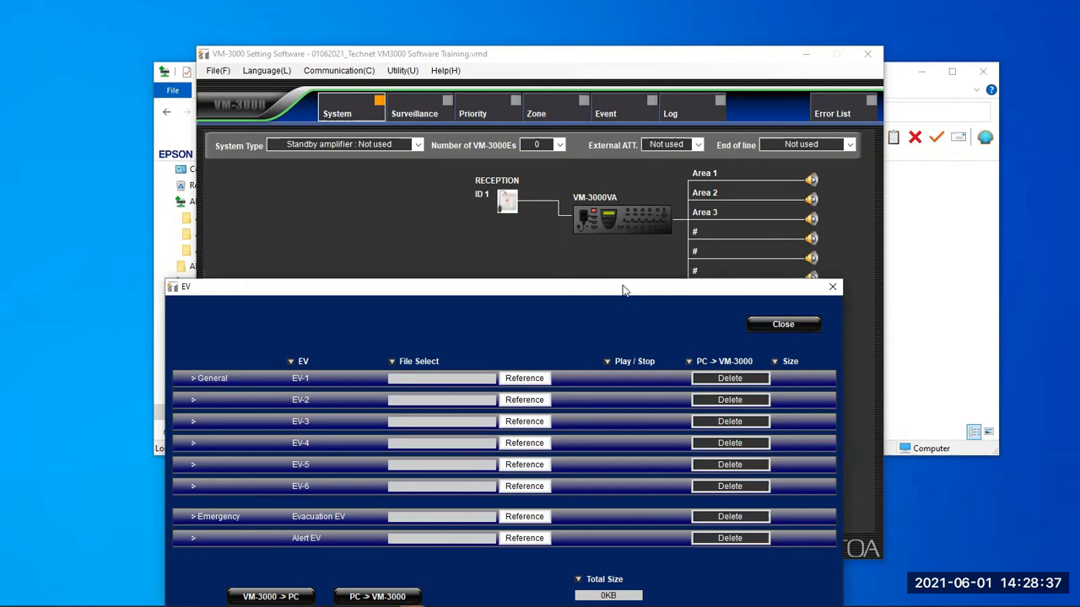
left_click_drag(623, 290, 636, 127)
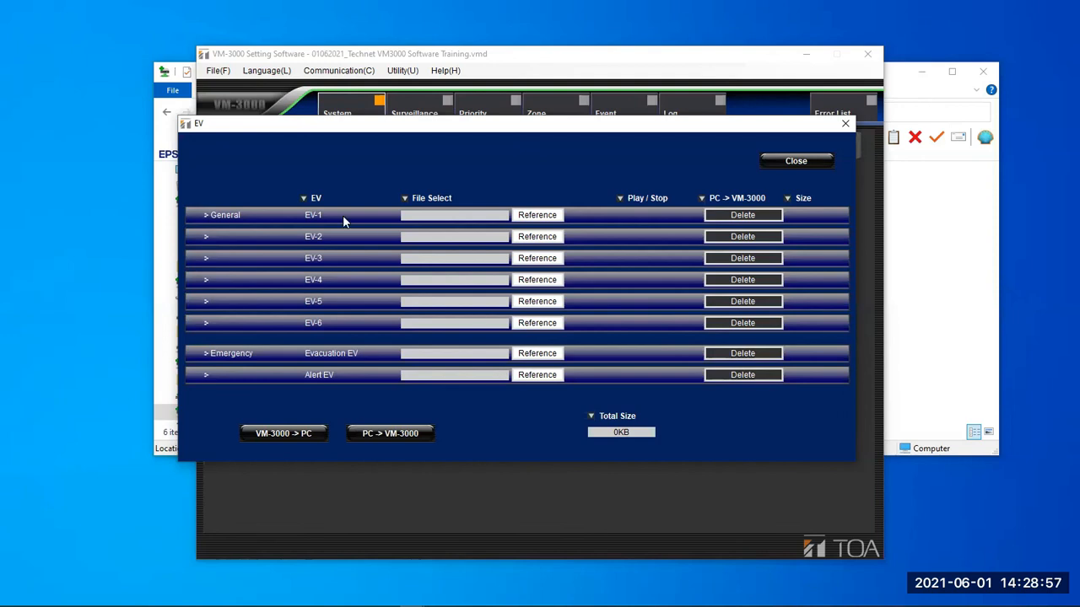
Assign Test.WAV to general message EV-1 and Clear.WAV to EV-2 from the VM-3000 MESSAGES folder
left_click(535, 216)
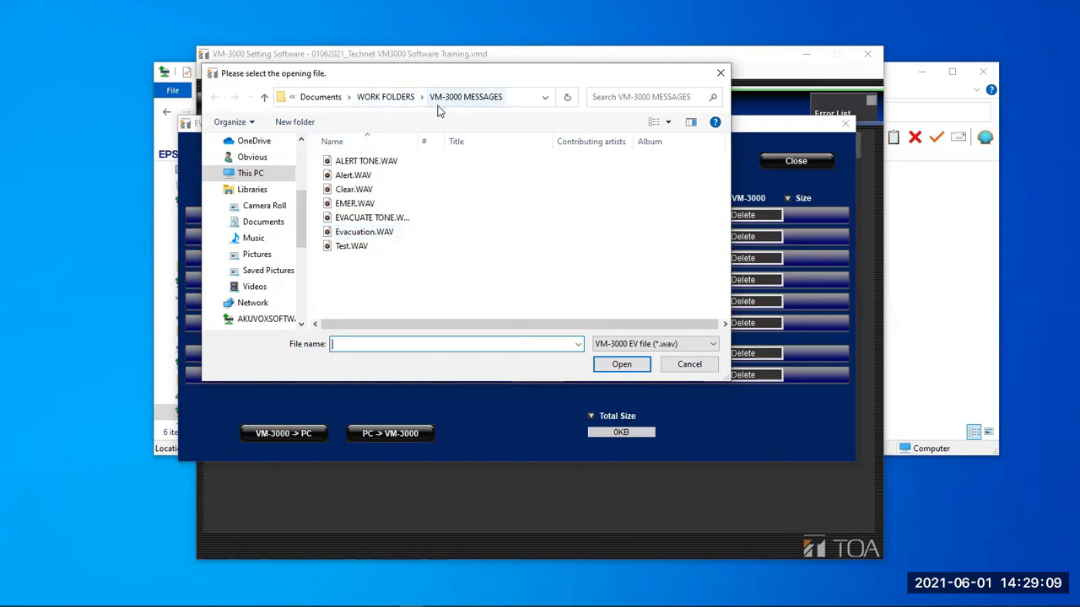
left_click(344, 249)
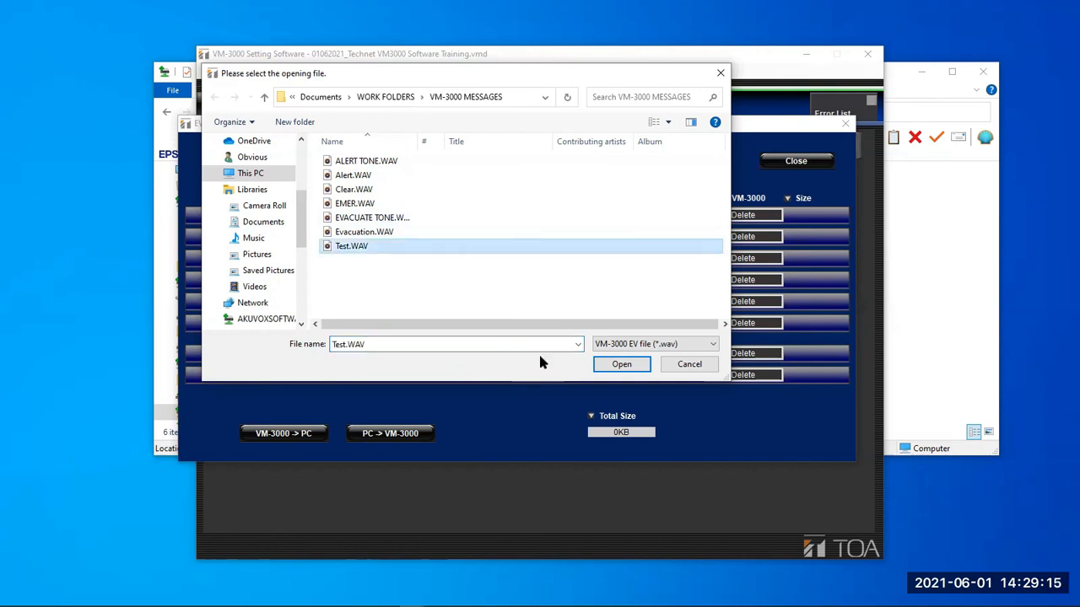
left_click(612, 371)
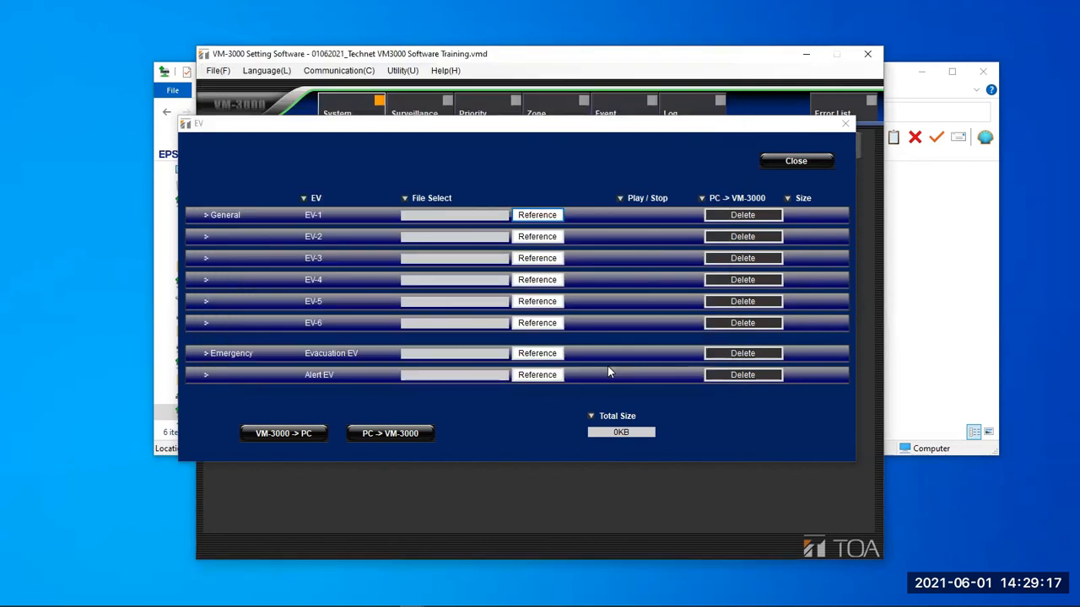
left_click(523, 239)
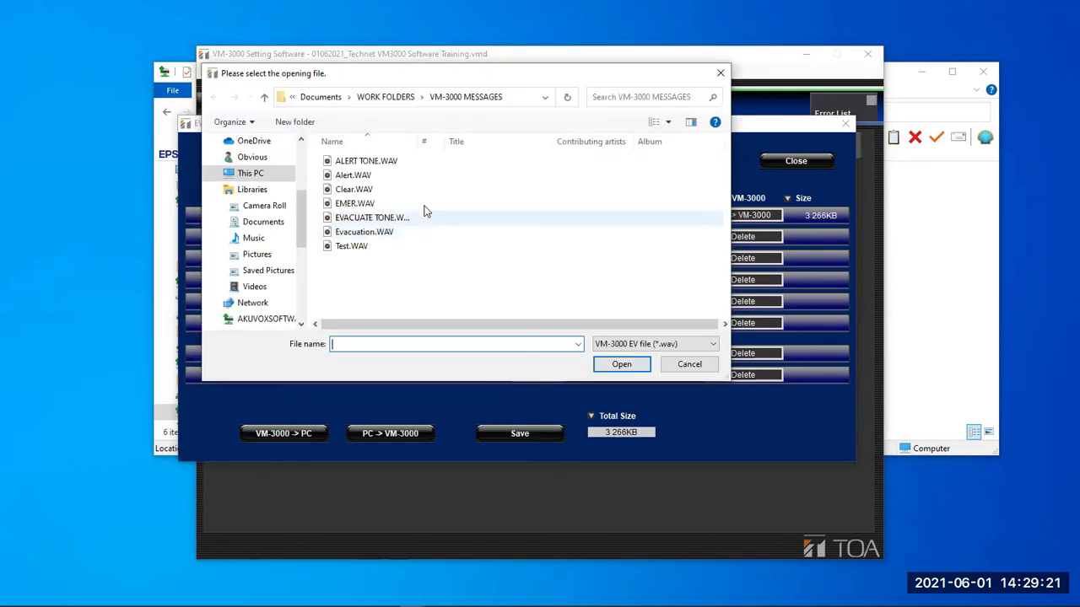
left_click(368, 196)
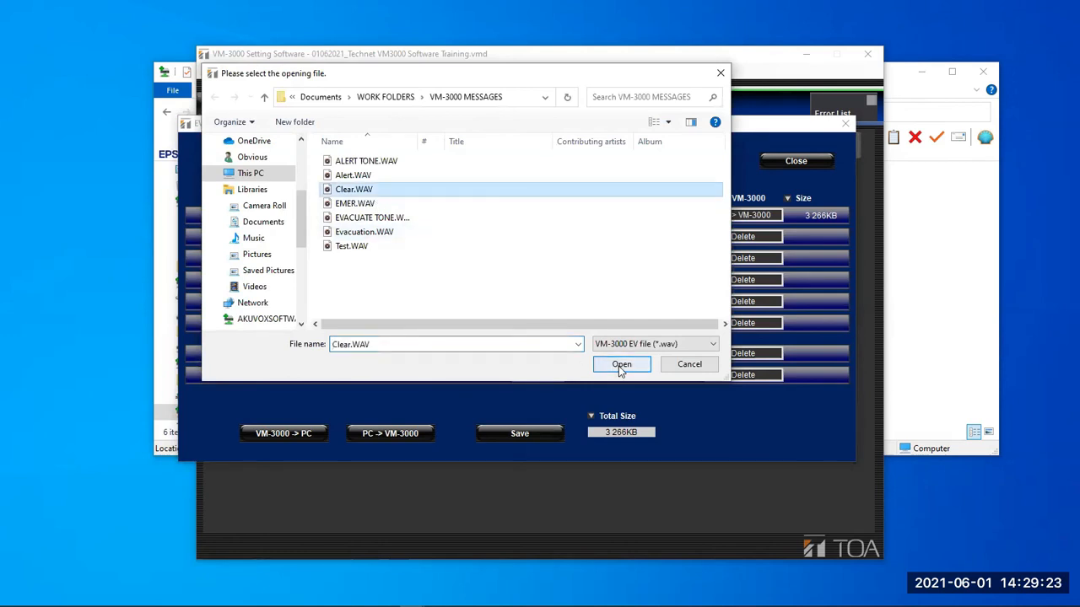
key("Return")
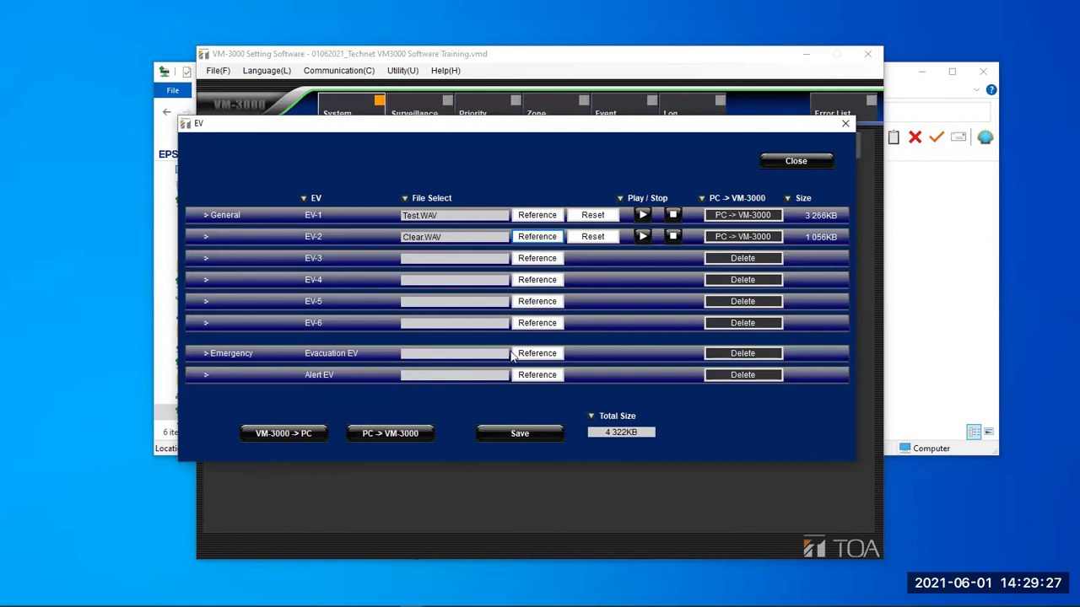
Assign Evacuation.WAV to the emergency Evacuation EV and Alert.WAV to the Alert EV
left_click(537, 354)
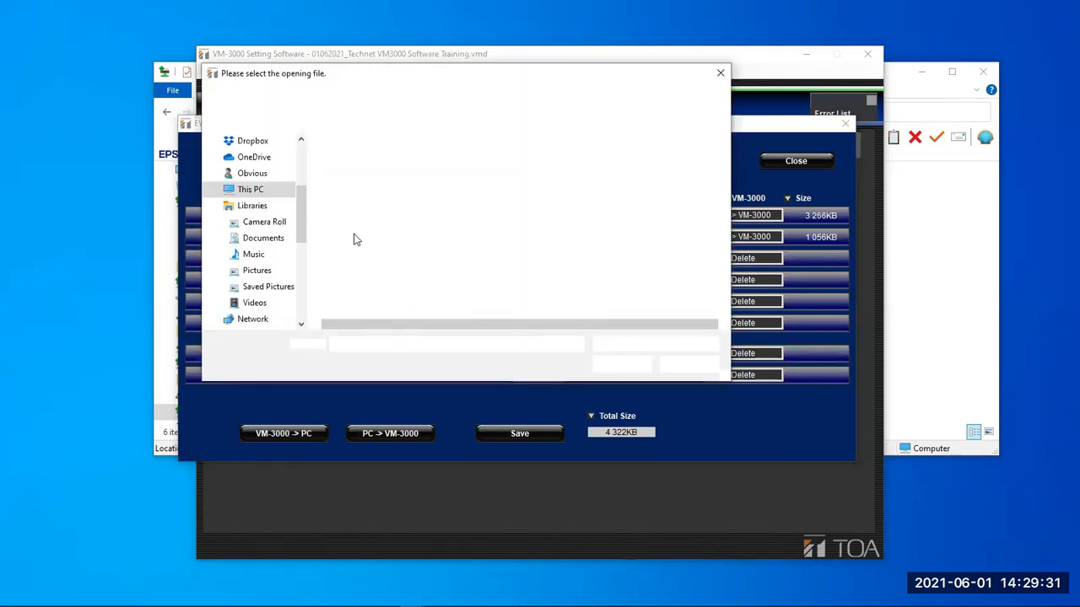
left_click(355, 233)
left_click(624, 368)
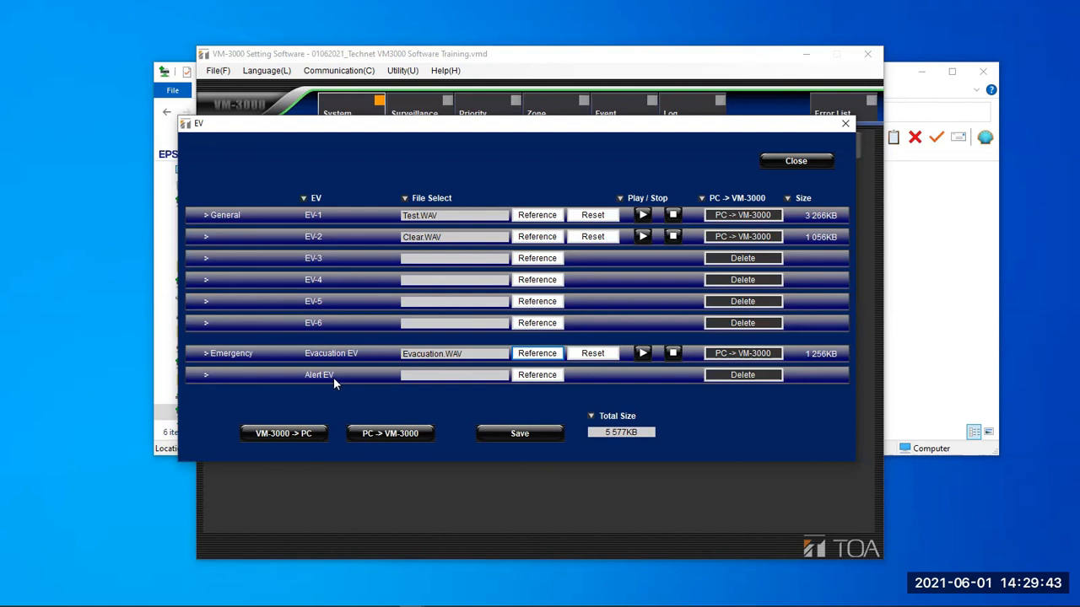
left_click(534, 378)
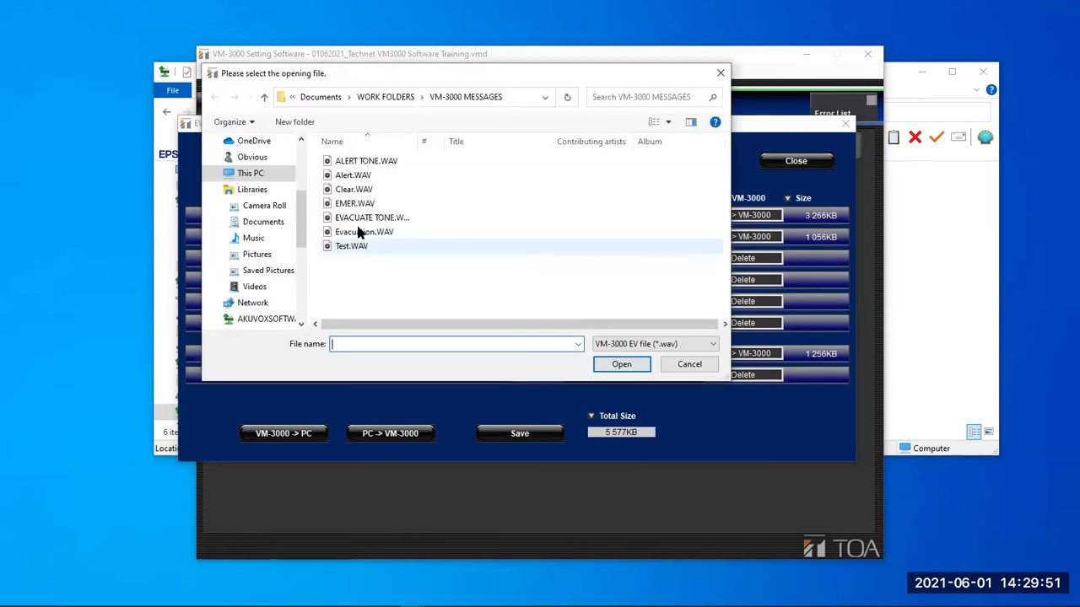
left_click(353, 178)
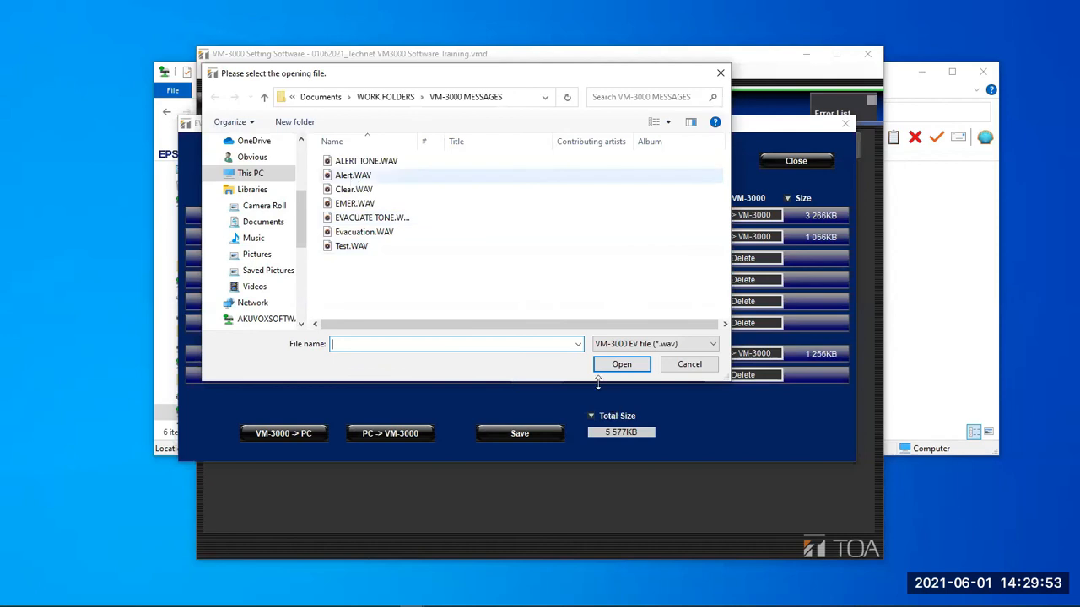
key("Return")
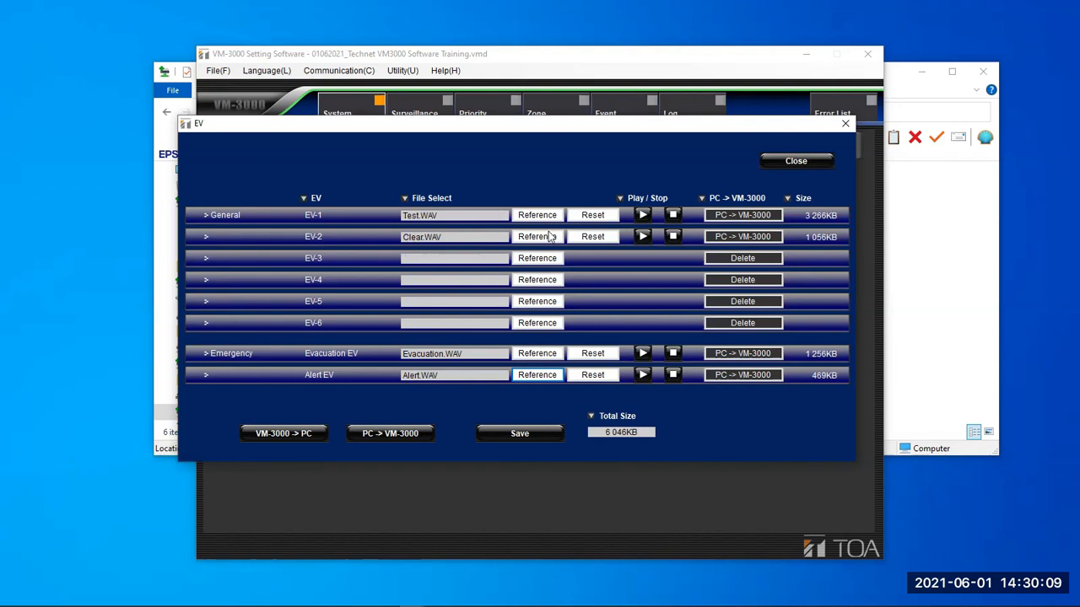
Play back the WAV files assigned to EV-1 and the Alert EV to check the messages
left_click(642, 217)
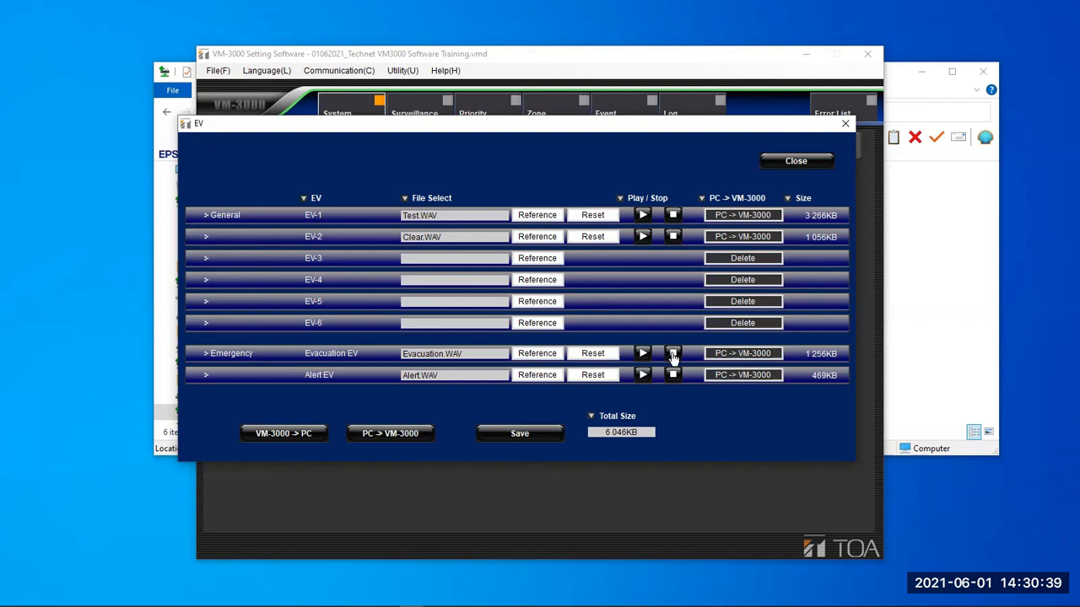
left_click(641, 379)
left_click_drag(468, 216, 471, 237)
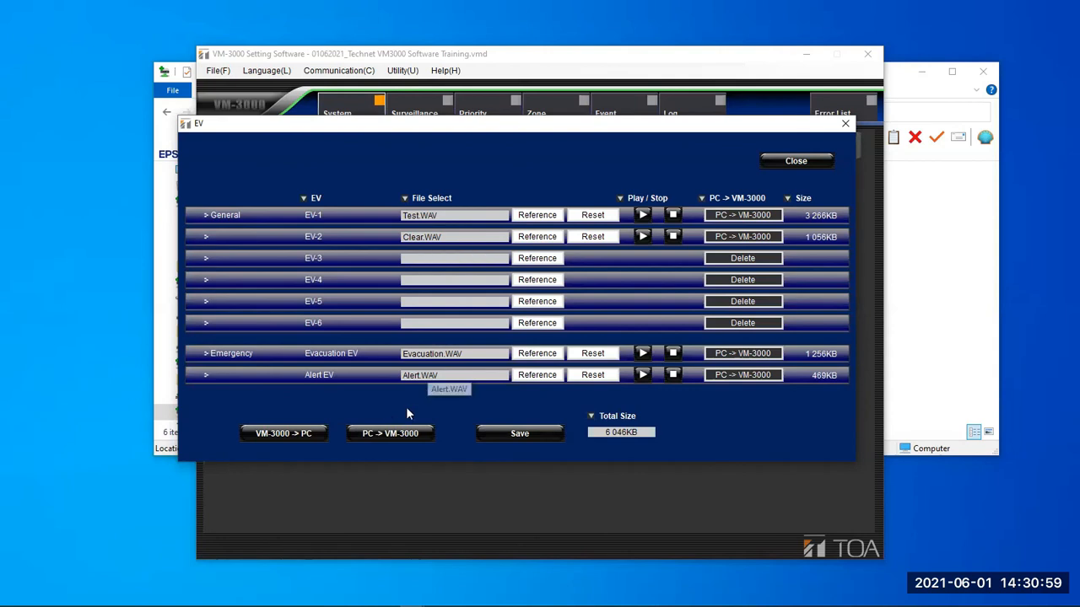
Try to transfer the EV messages from the PC to the VM-3000, and close the EV utility without saving the EV file
left_click(381, 436)
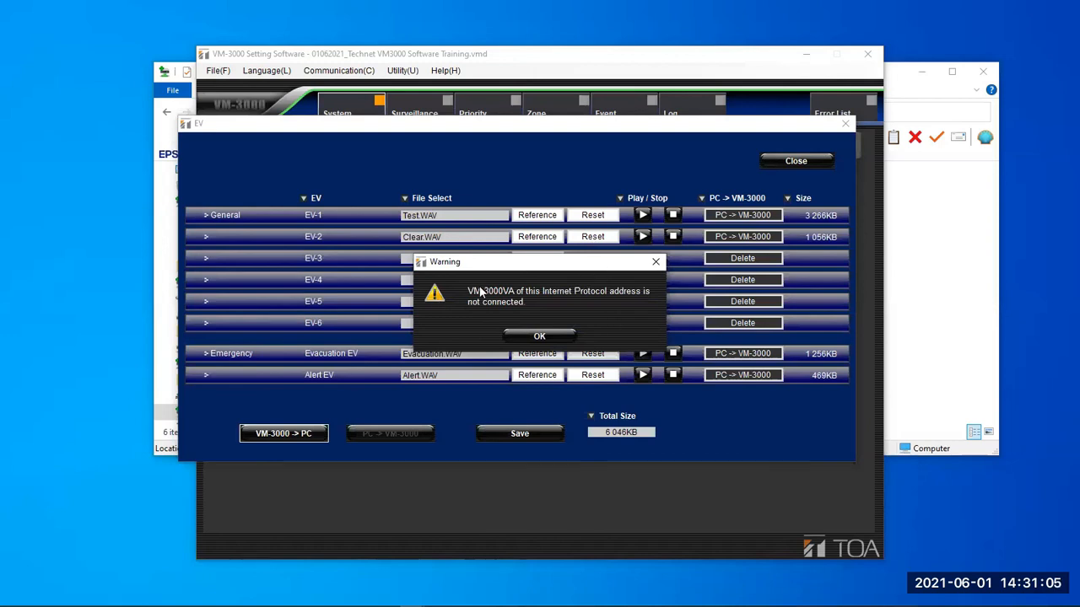
left_click(531, 336)
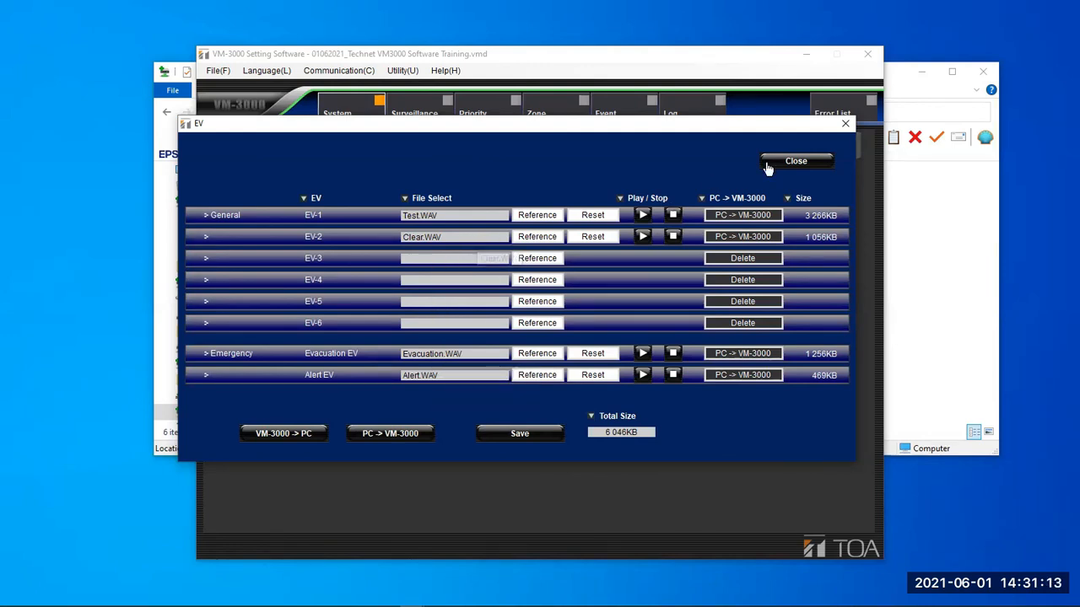
left_click(797, 161)
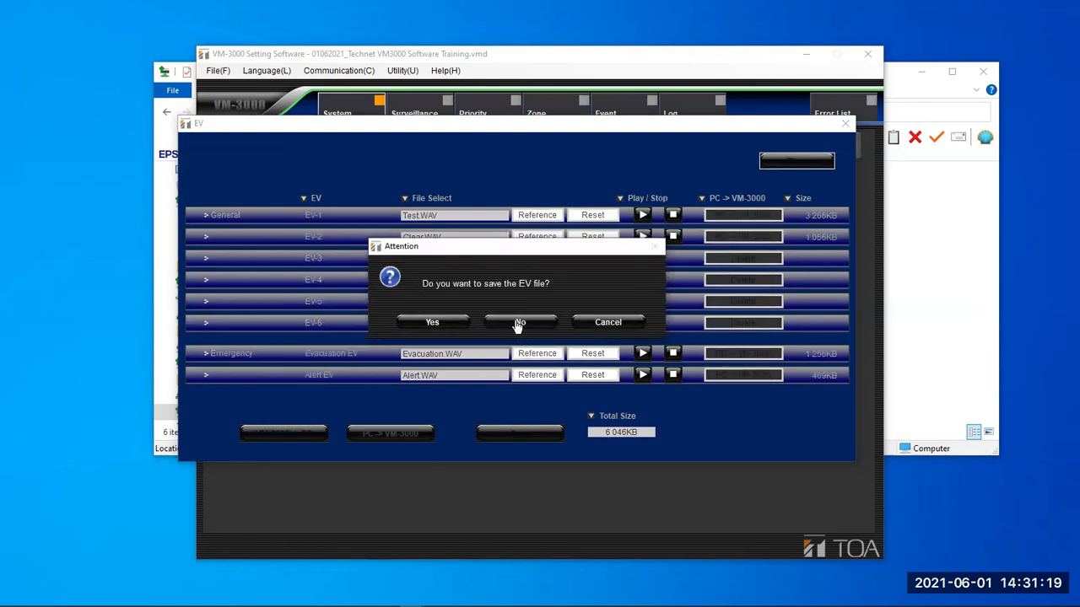
left_click(518, 323)
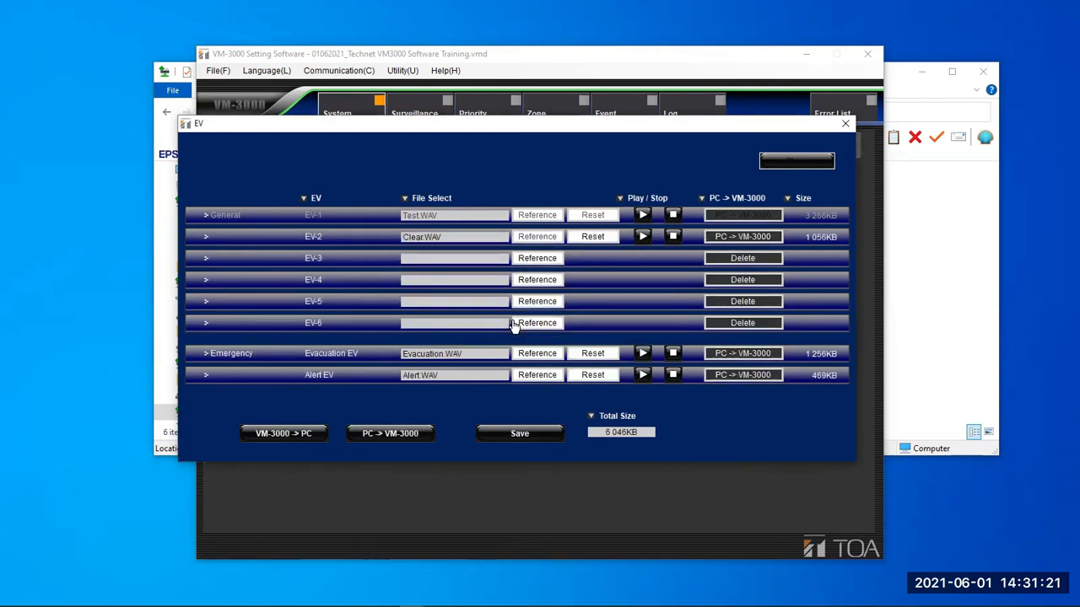
left_click(327, 73)
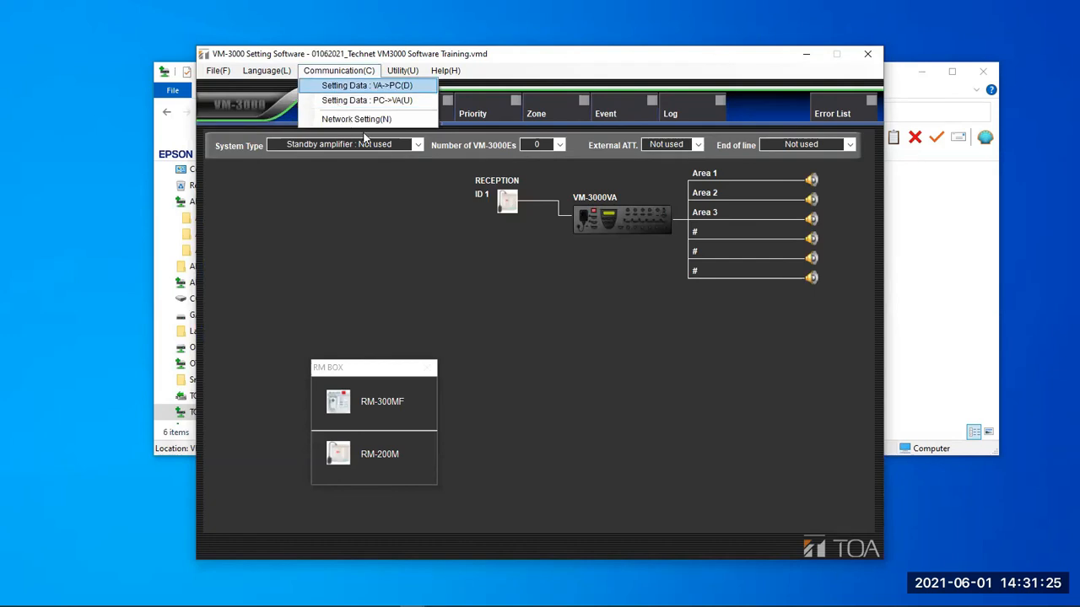
left_click(535, 274)
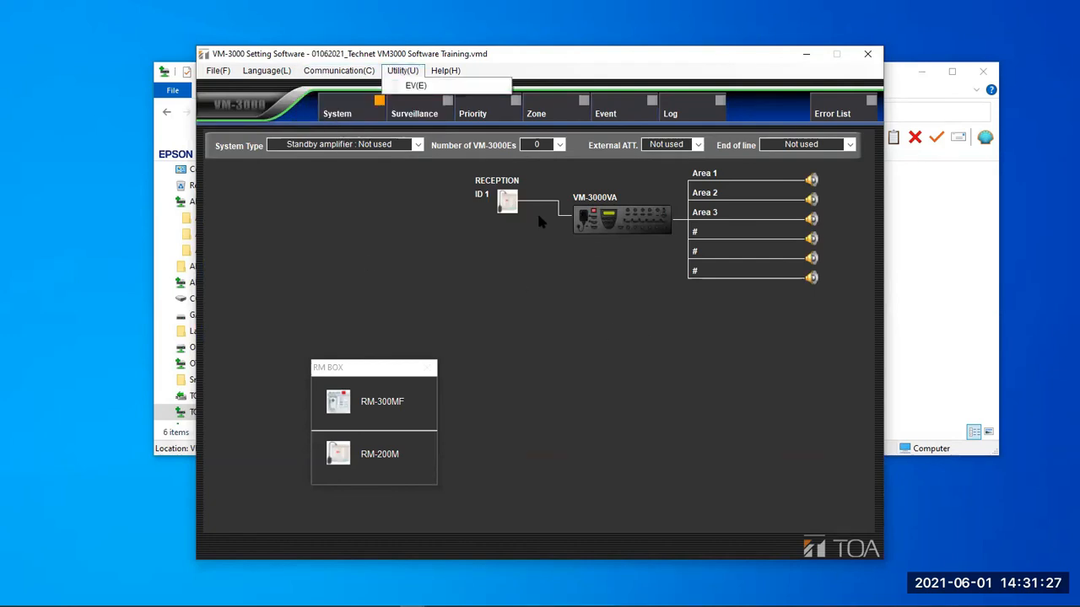
left_click(337, 70)
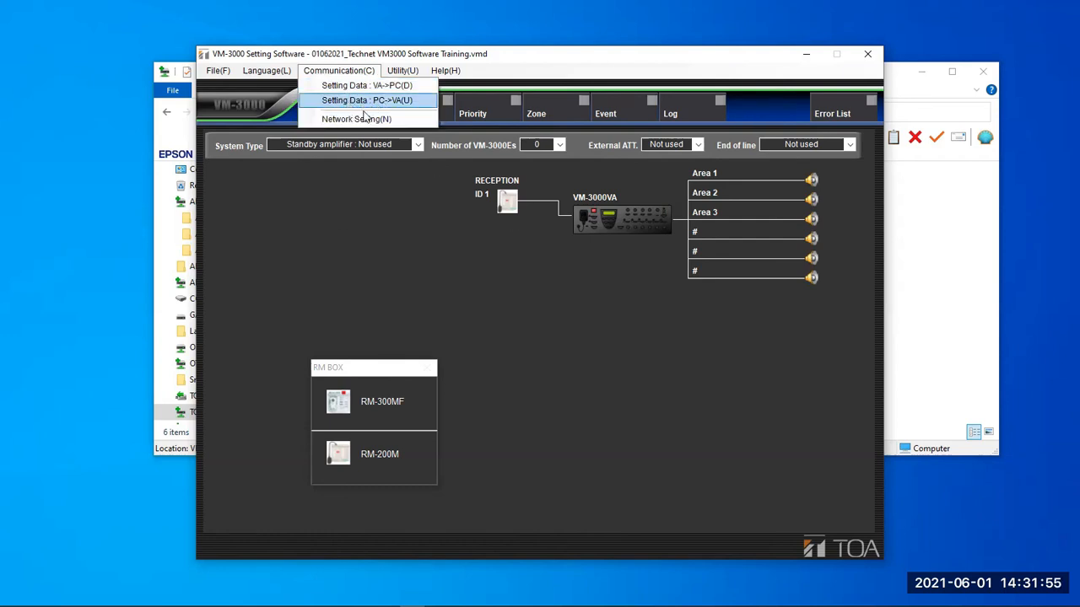
left_click(417, 266)
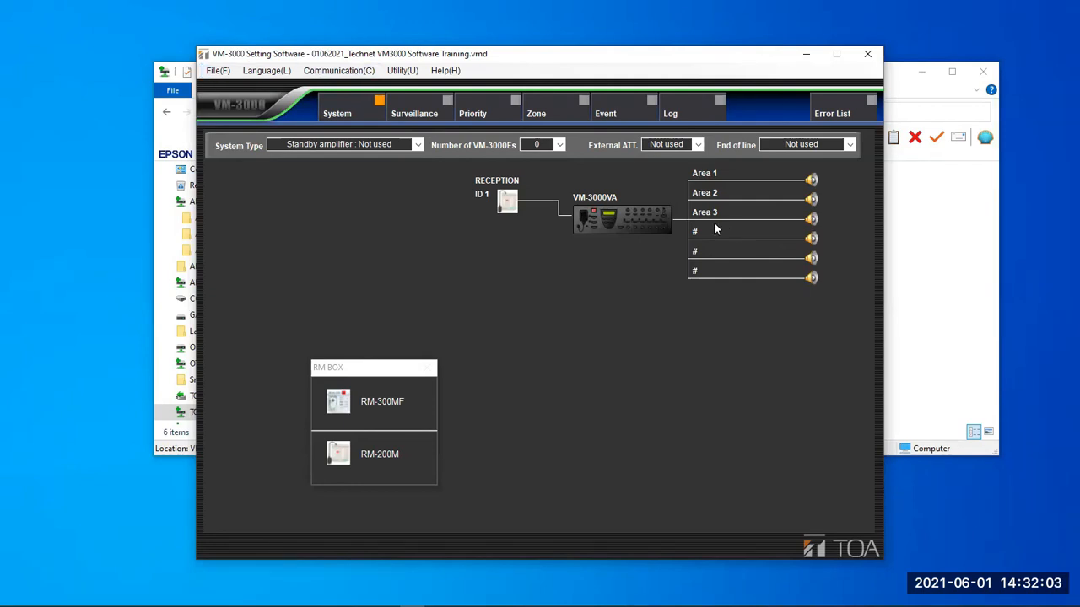
Review the VM-3000VA input and output names and the RM key event settings of the RECEPTION microphone
double_click(646, 221)
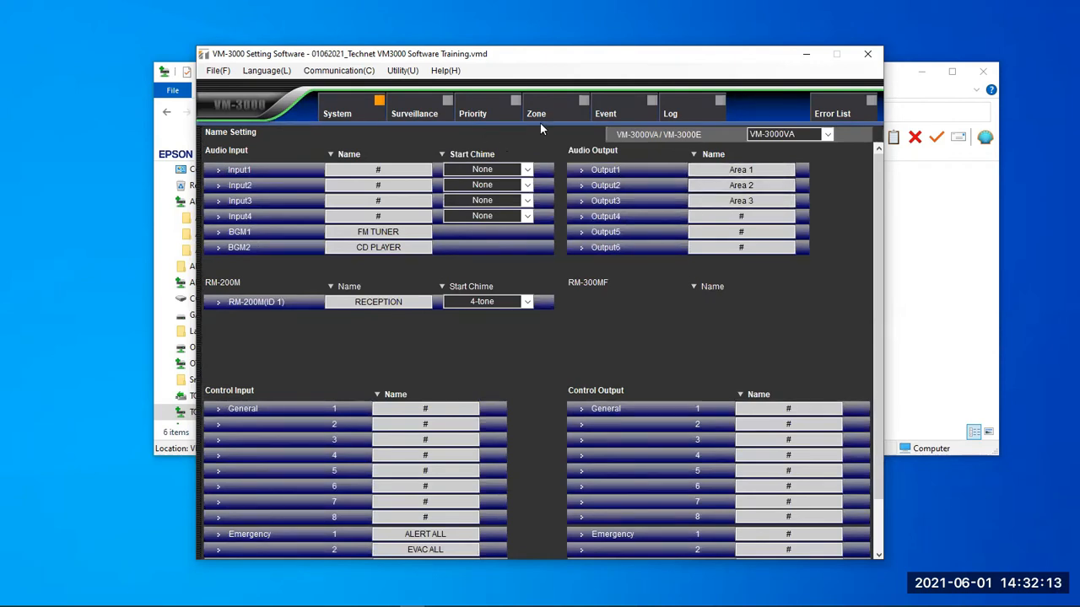
left_click(609, 112)
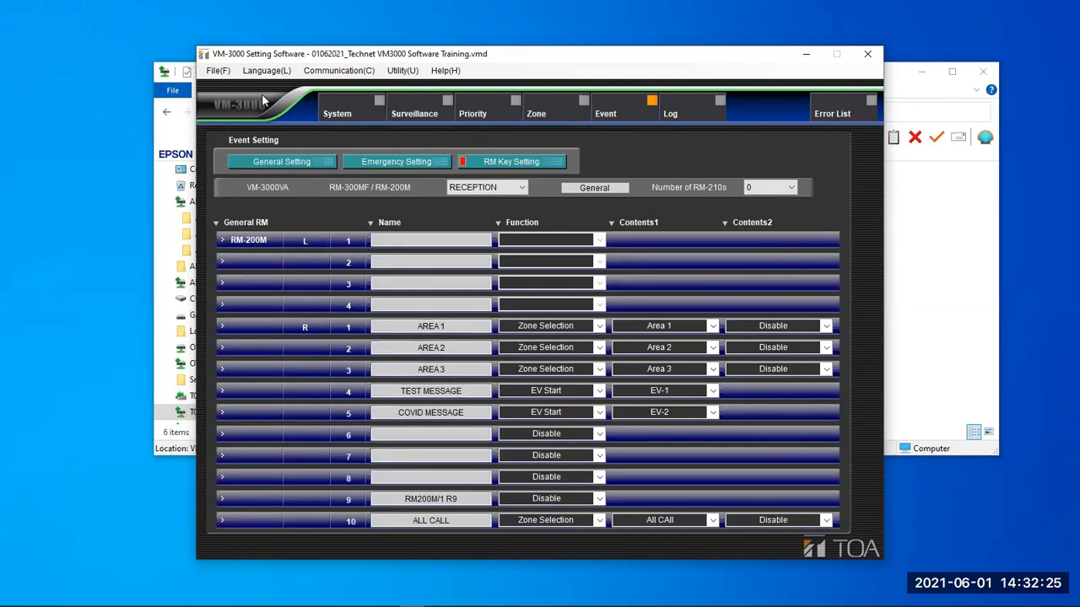
left_click(218, 72)
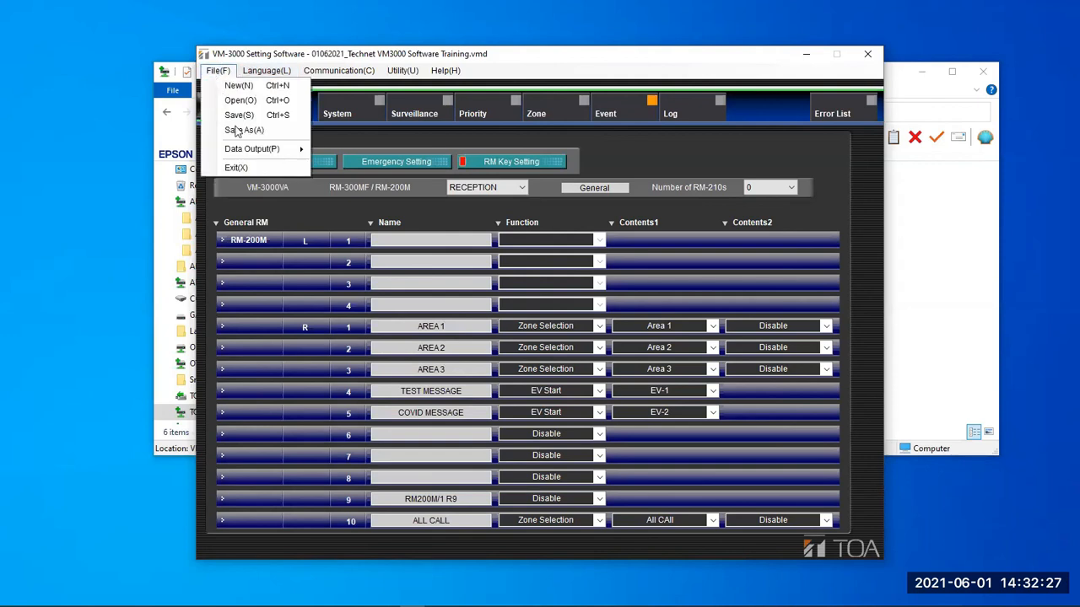
mouse_move(267, 150)
left_click(336, 135)
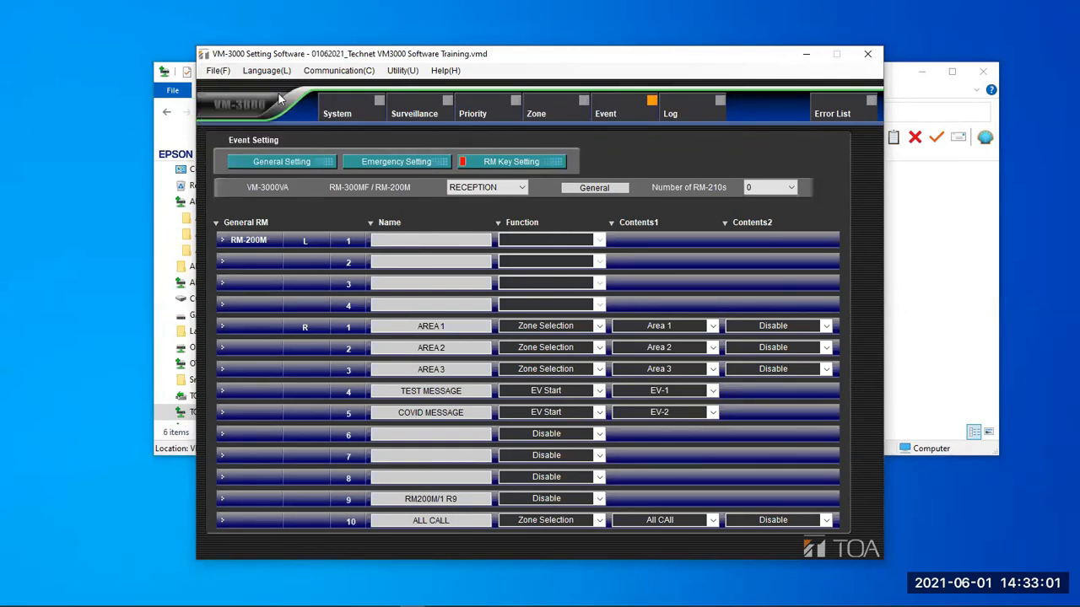
Save the setting data to the current file and acknowledge the completion notice
left_click(217, 71)
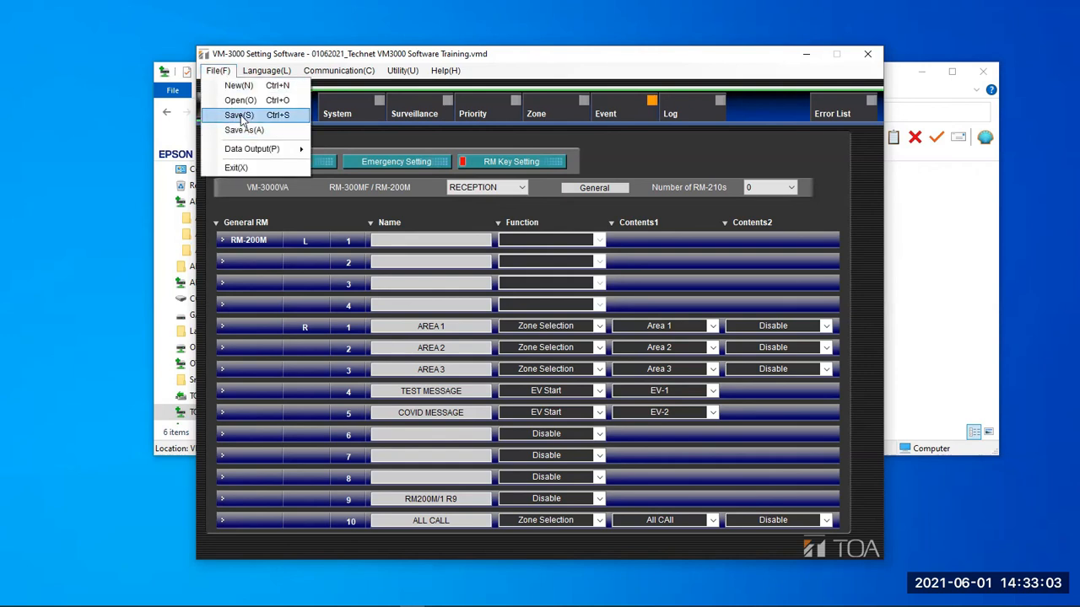
left_click(239, 116)
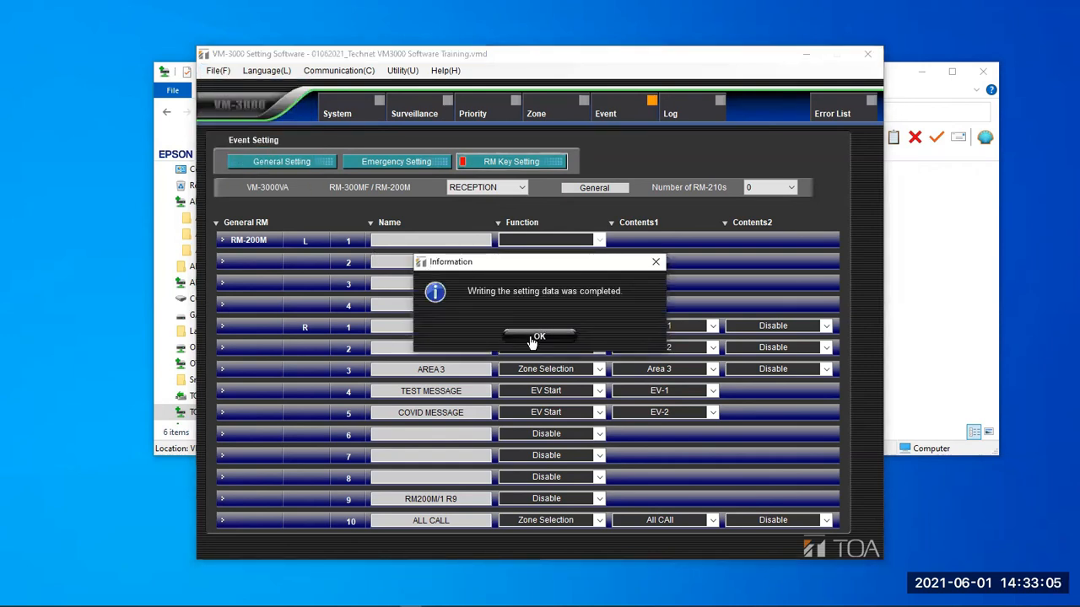
left_click(538, 337)
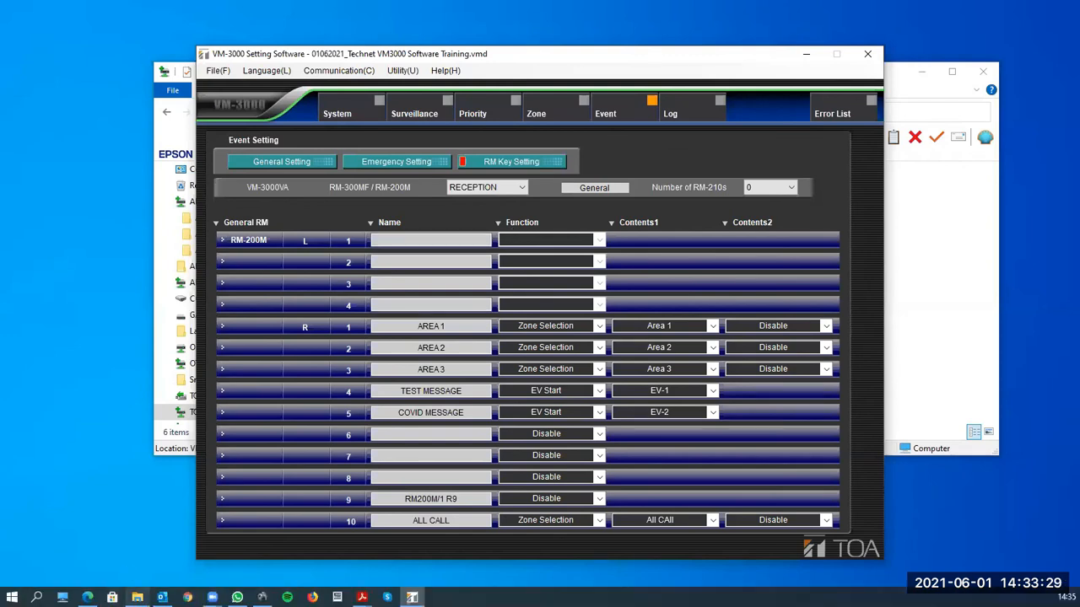
Switch to Google Chrome, search for "ziton fire alarm relay" and open the image of the Ziton A50E-2 Addressable Line Relay Module
left_click(187, 597)
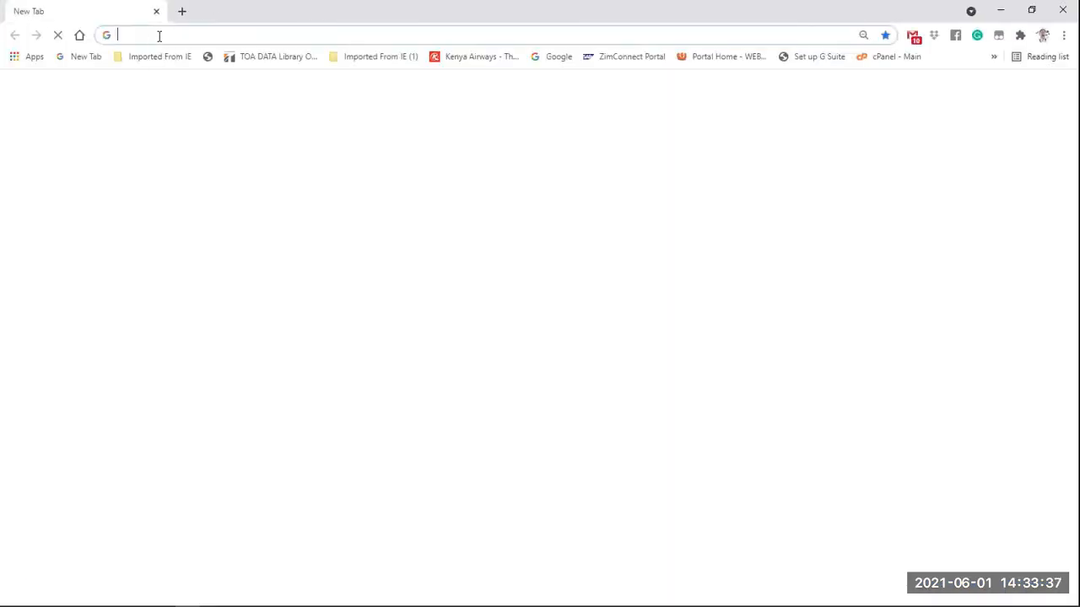
left_click(159, 35)
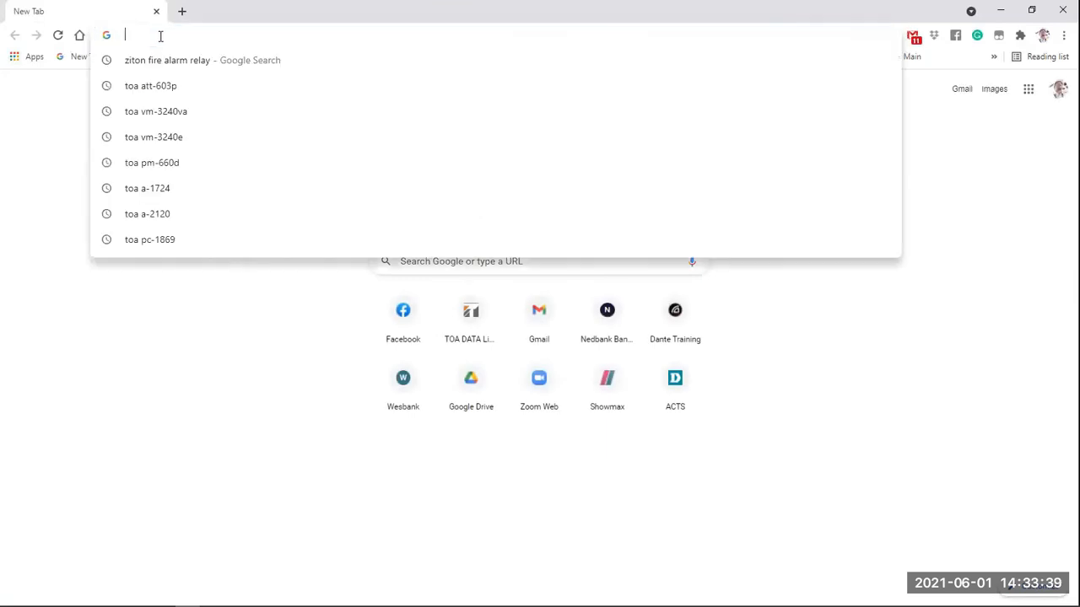
left_click(189, 65)
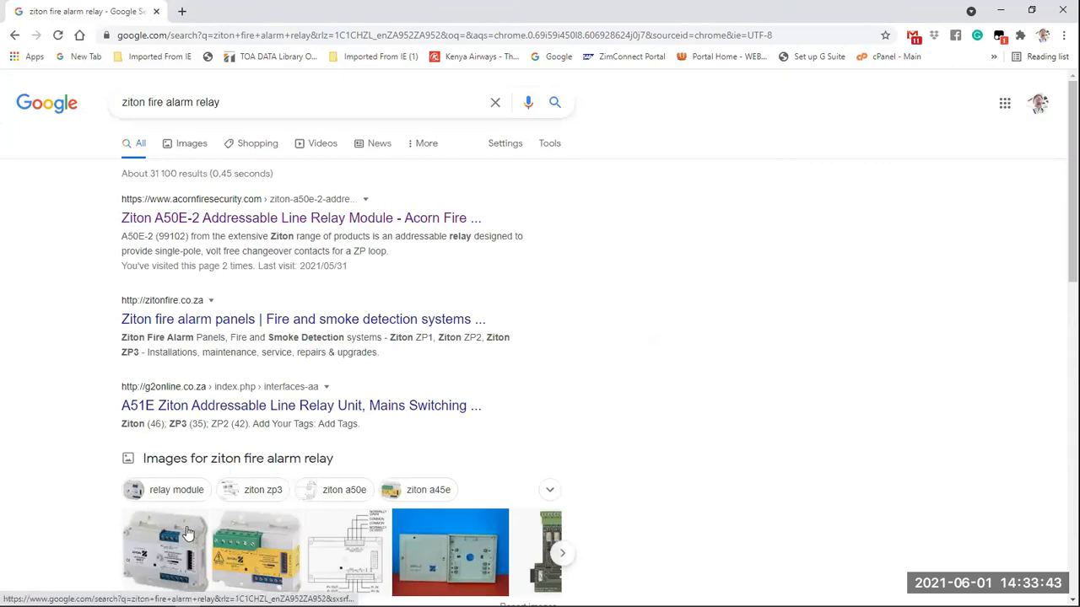
scroll(151, 480, "down", 2)
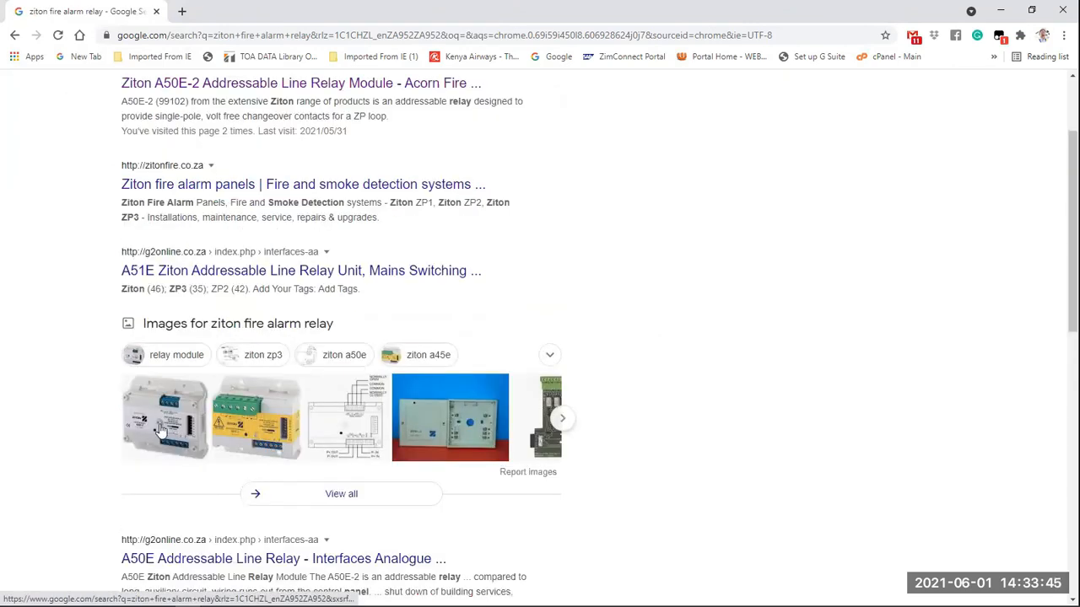
left_click(162, 422)
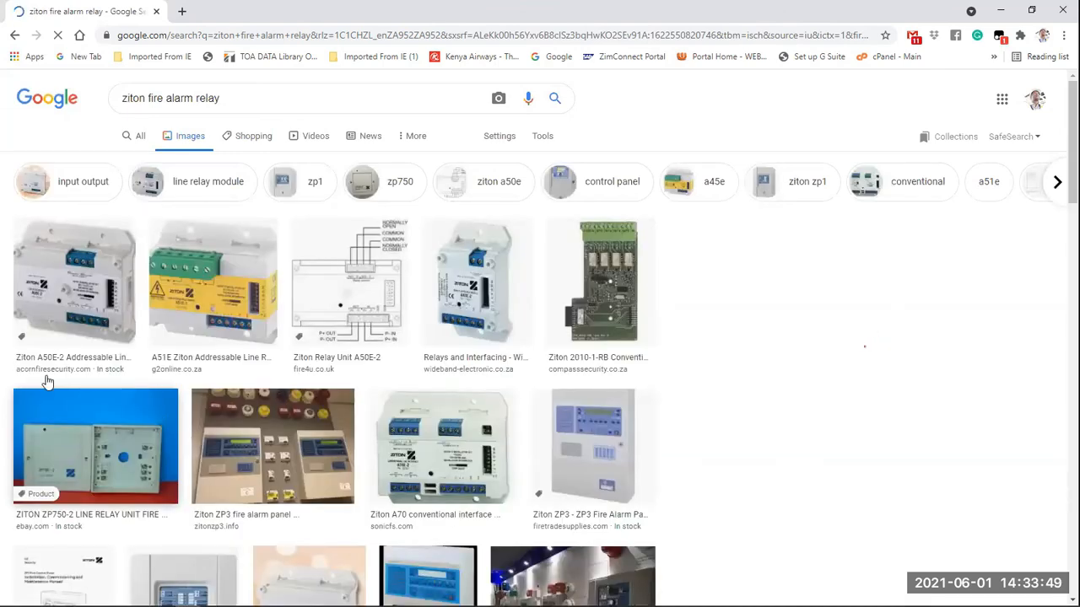
left_click(44, 320)
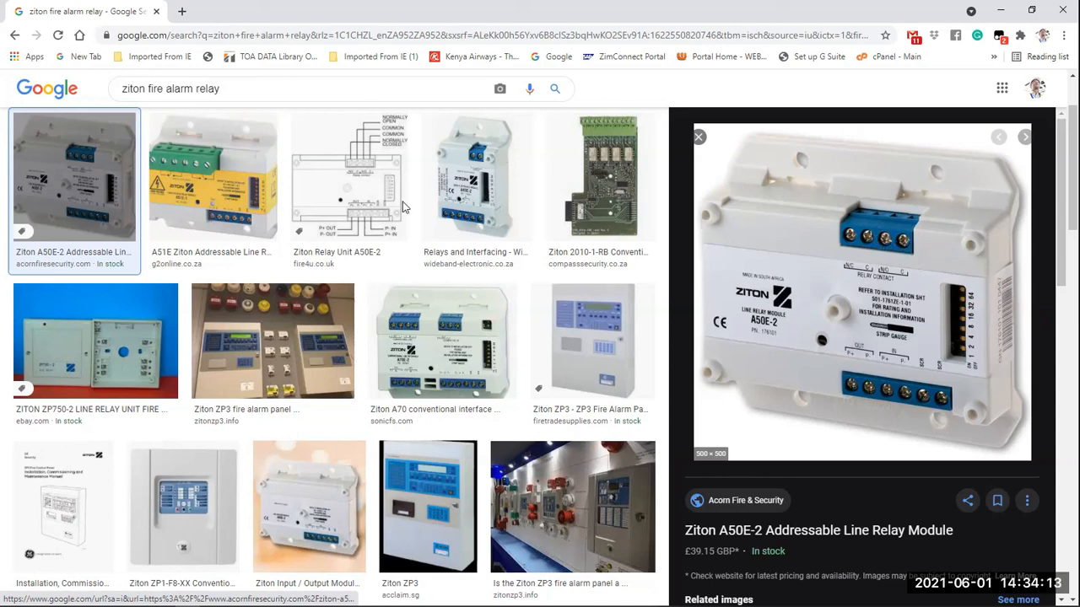
Search for "toa vm-3240va" in a new tab and enlarge the amplifier's rear-panel photo on the toa.eu product page
left_click(181, 11)
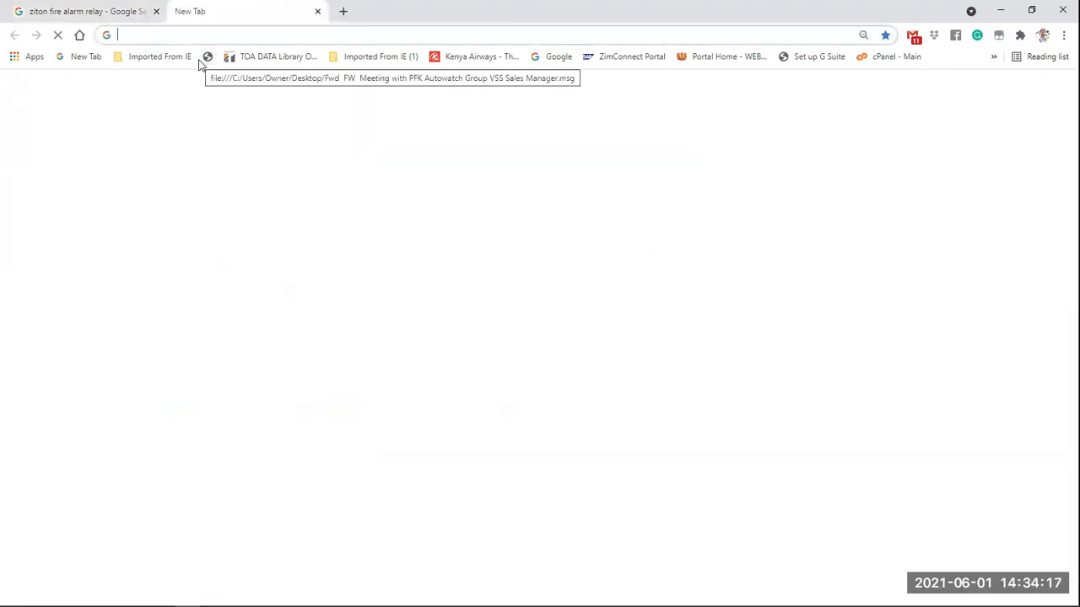
type("t")
type("oa att-603p")
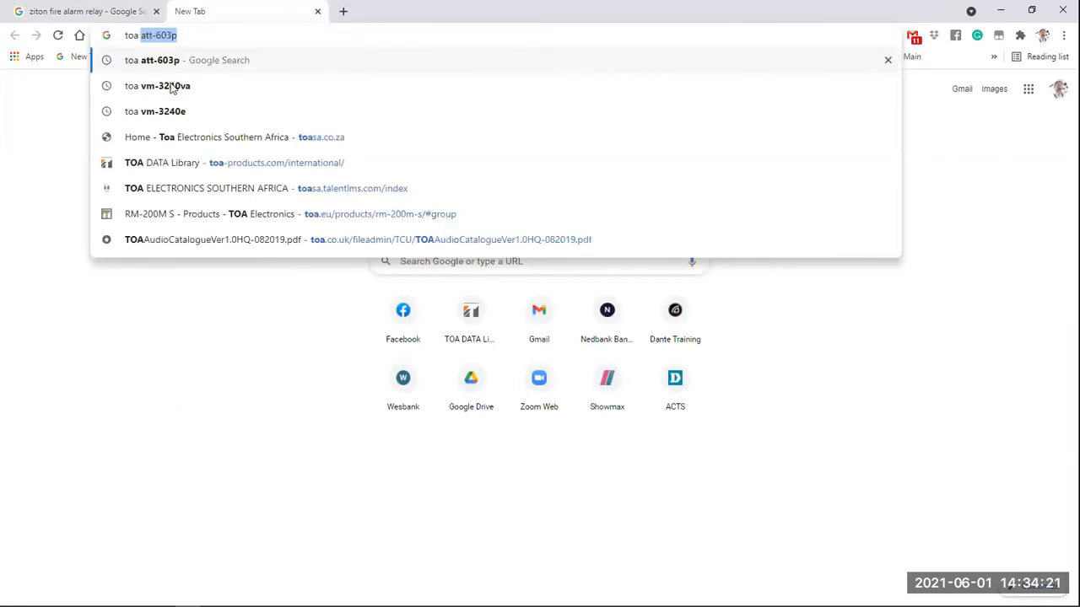
key("Down")
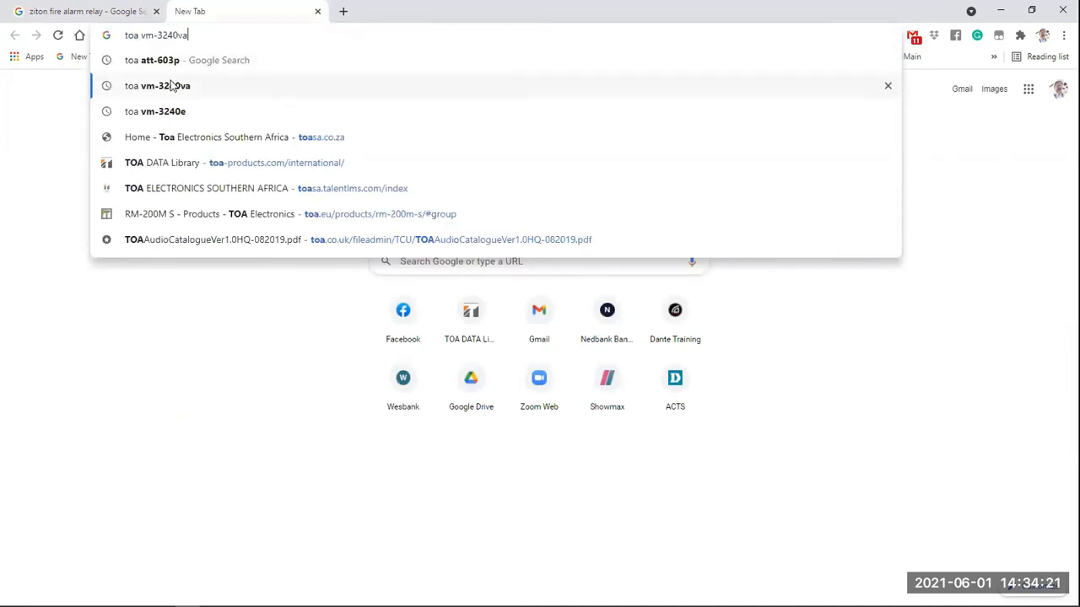
key("Return")
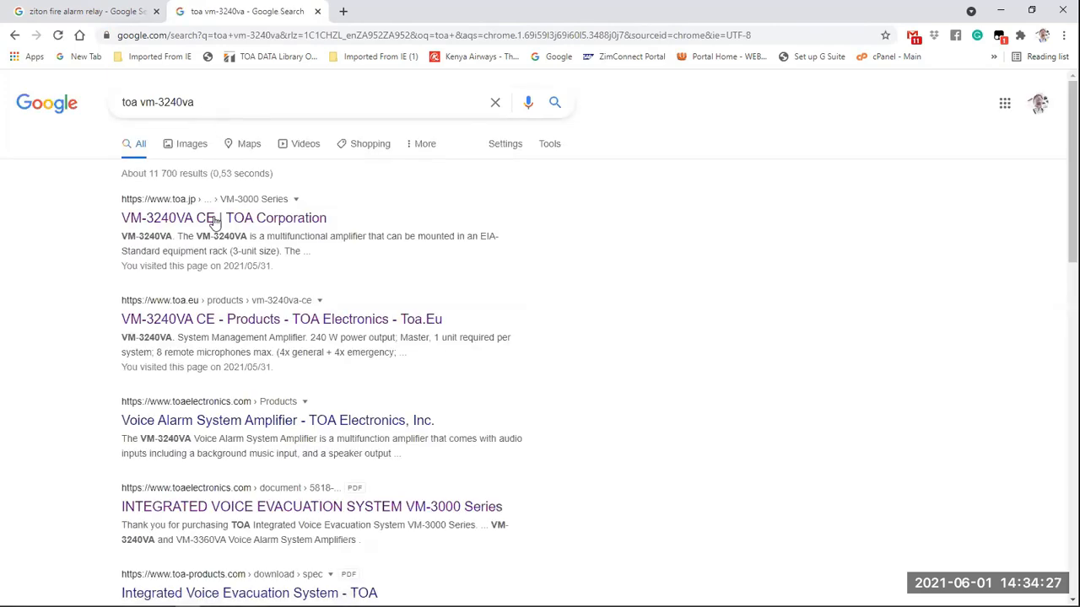
left_click(248, 322)
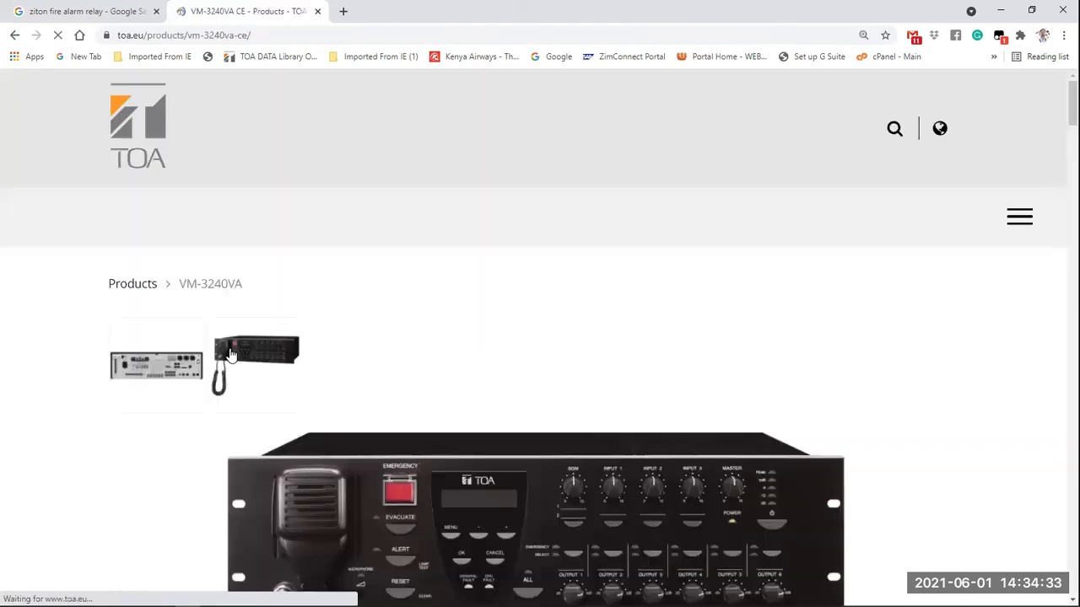
left_click(337, 335)
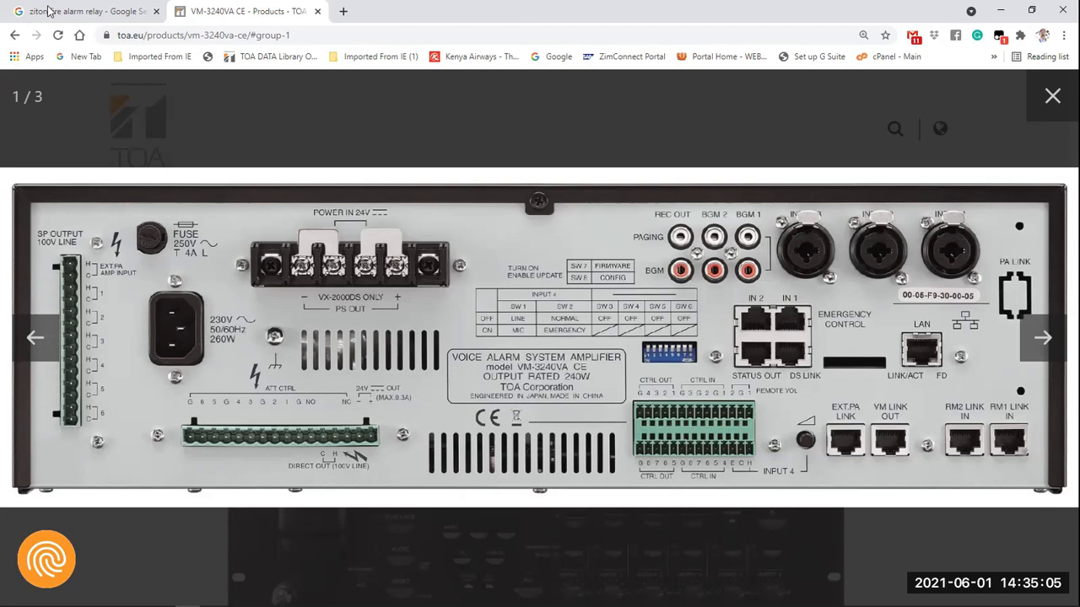
Compare the Ziton A50E-2 relay contacts with the emergency control inputs on the VM-3240VA rear panel
left_click(88, 12)
left_click(282, 12)
left_click(101, 16)
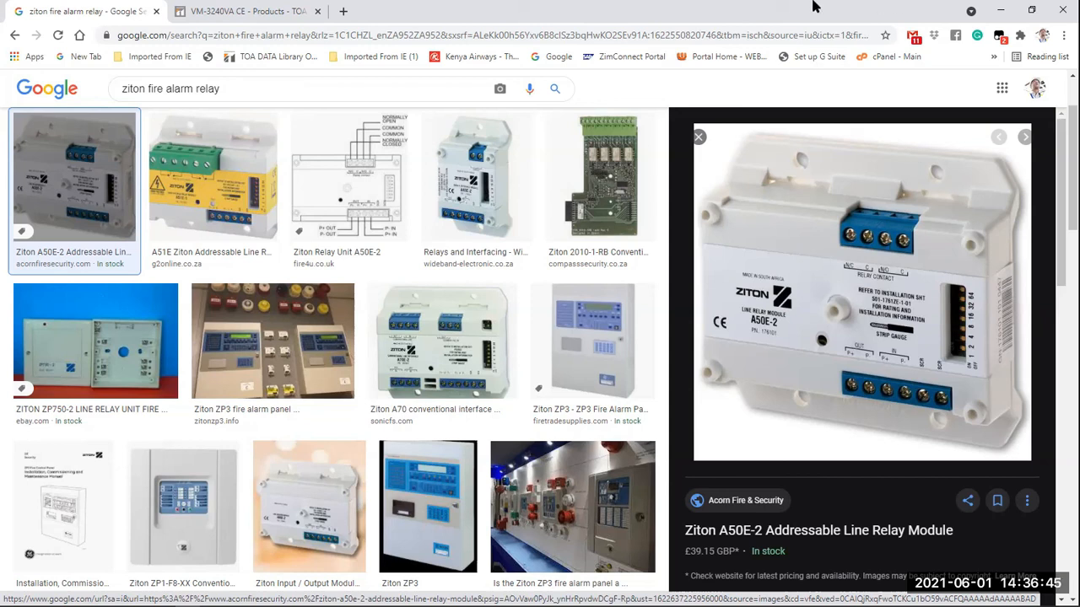
left_click(253, 12)
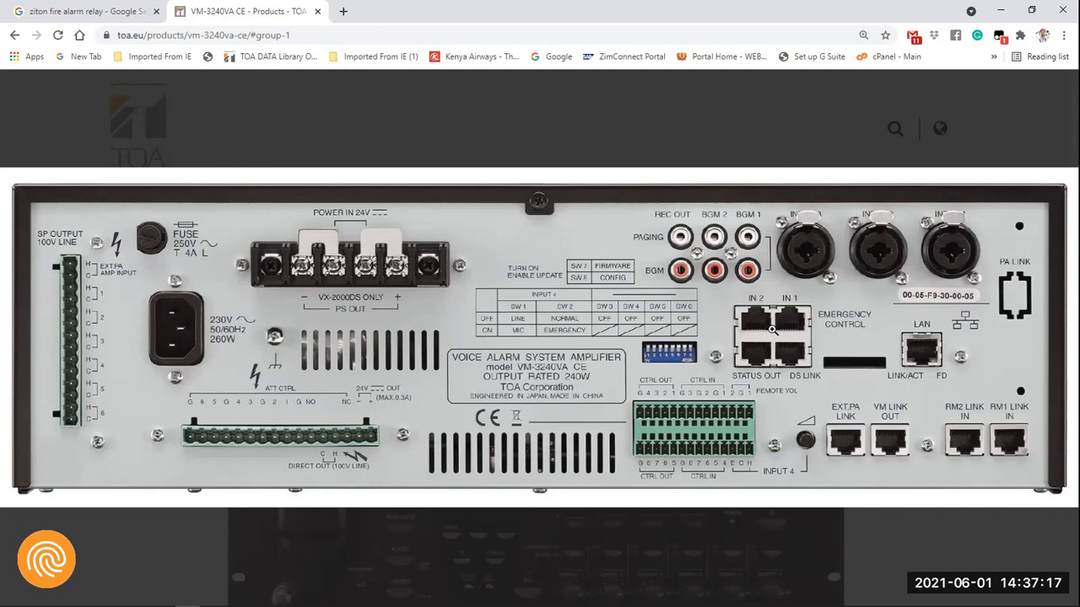
mouse_move(810, 318)
left_click(805, 324)
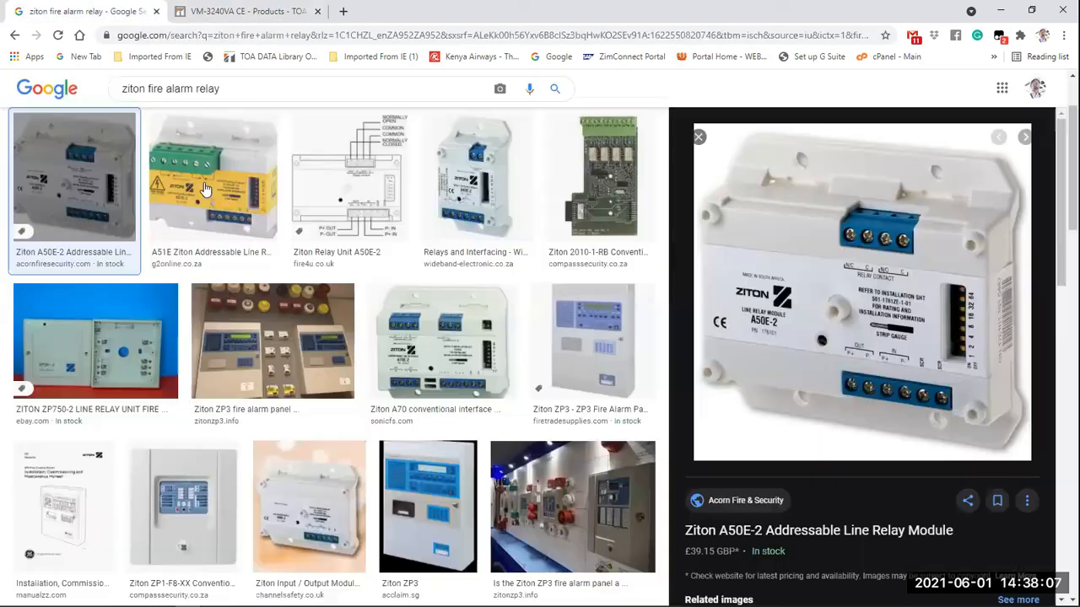
left_click(109, 12)
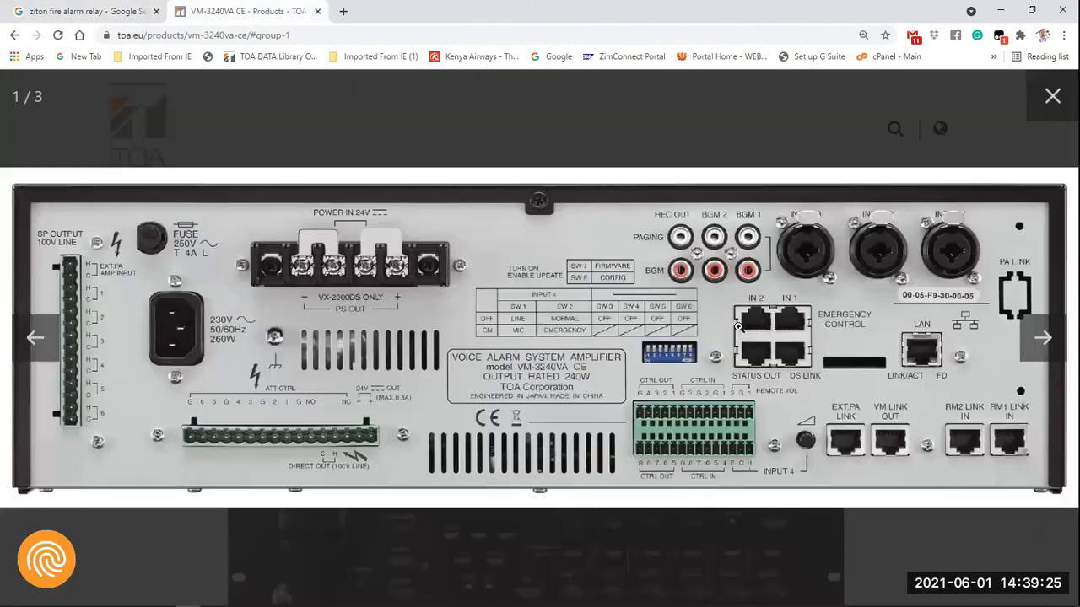
left_click(228, 21)
left_click(90, 11)
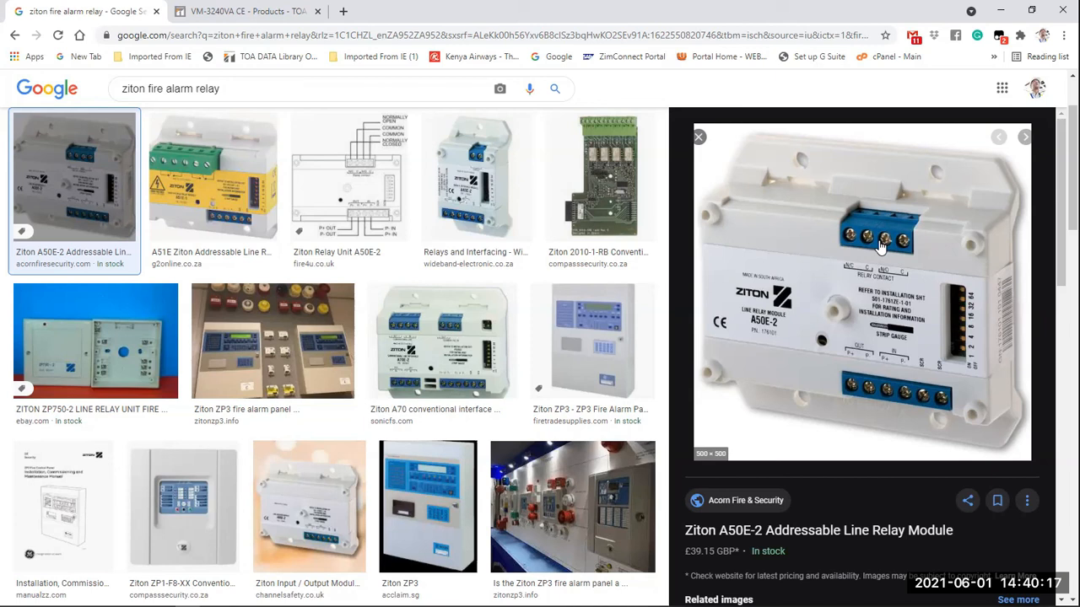
left_click(225, 13)
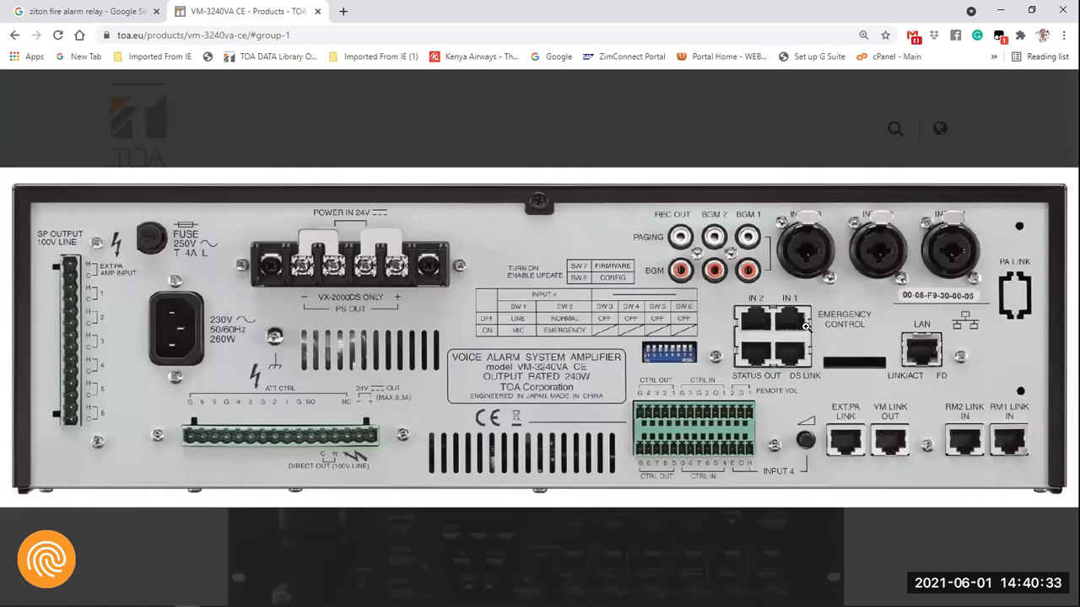
Examine the Ziton A50E-2 relay contact terminals alongside the VM-3240VA's emergency control IN 1 and IN 2 ports
left_click(129, 20)
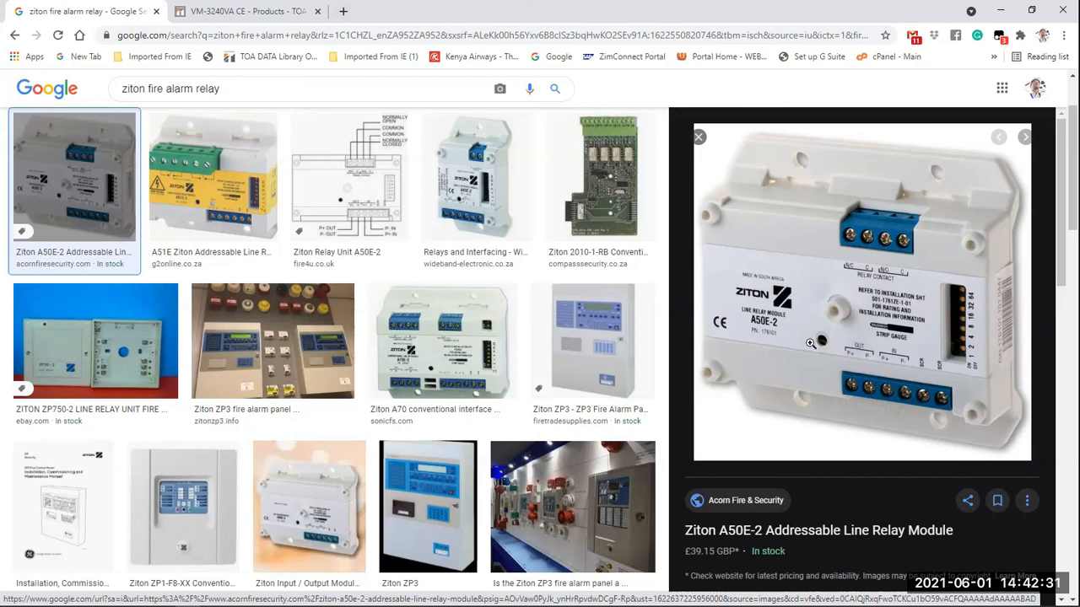
left_click(221, 17)
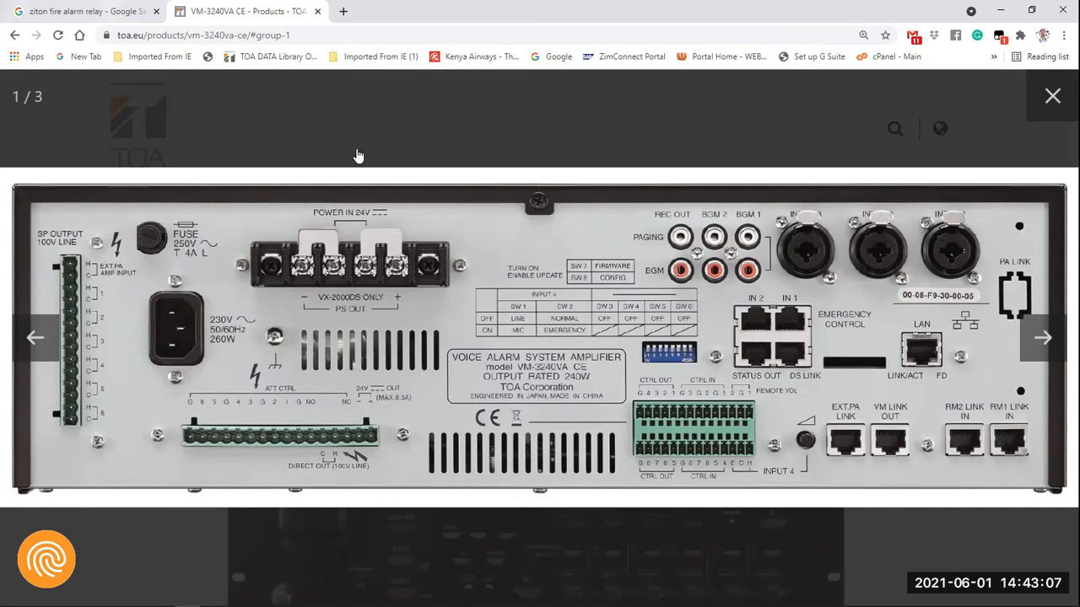
key("ctrl+shift+Tab")
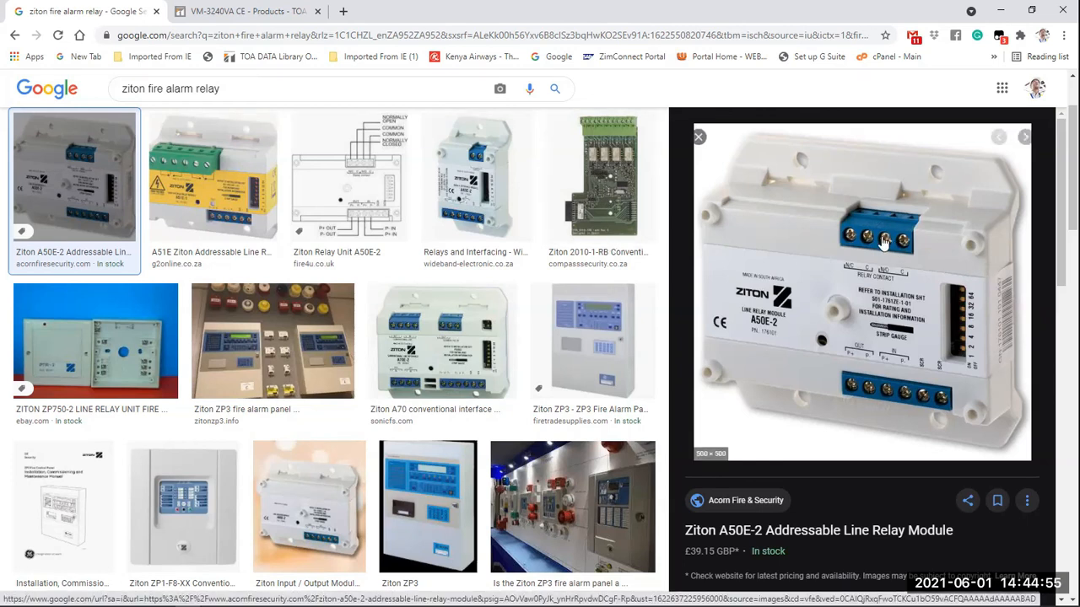
left_click(213, 13)
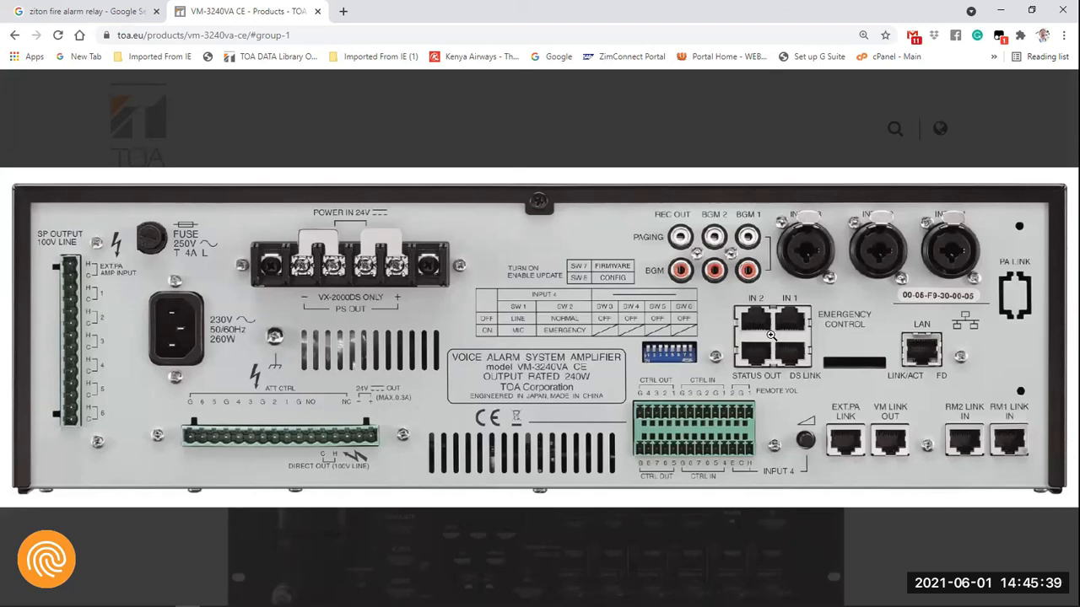
mouse_move(801, 320)
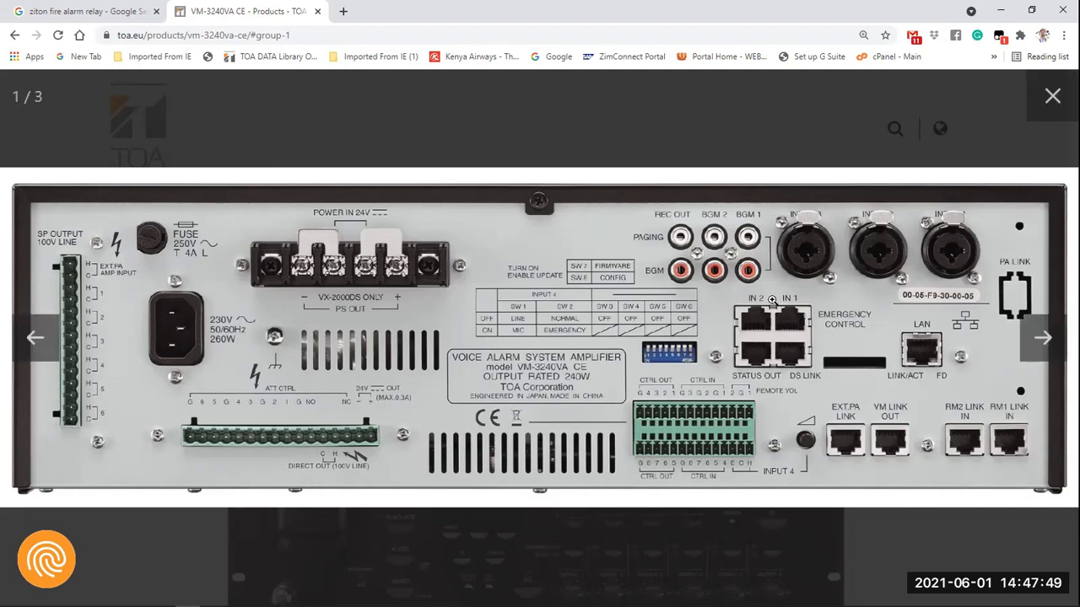
left_click(92, 16)
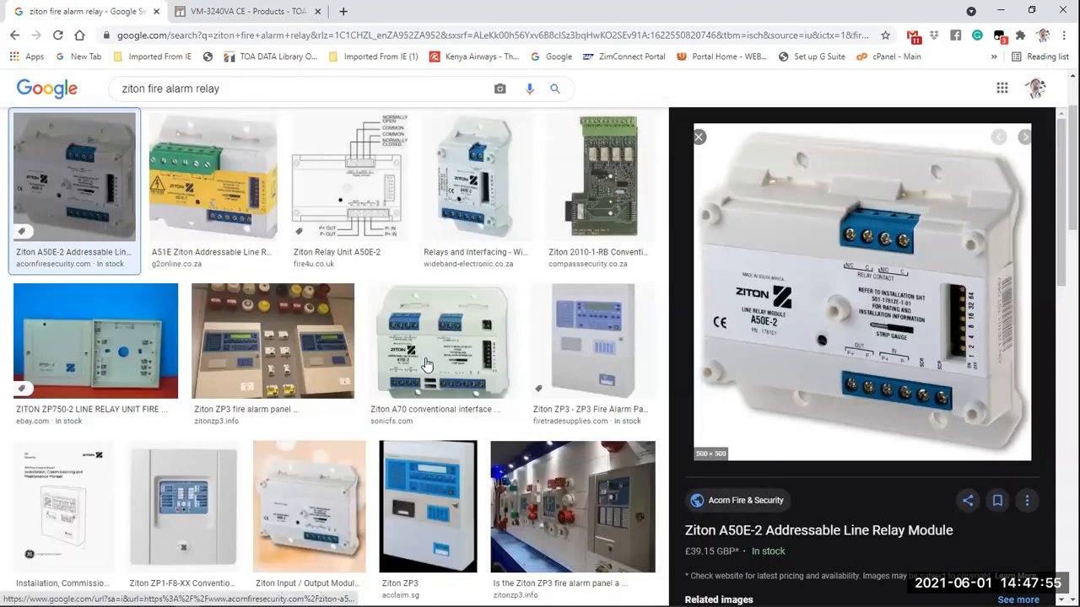
Switch to the VM-3000 Setting Software, view the EV message utility and close it without saving the EV file
mouse_move(339, 604)
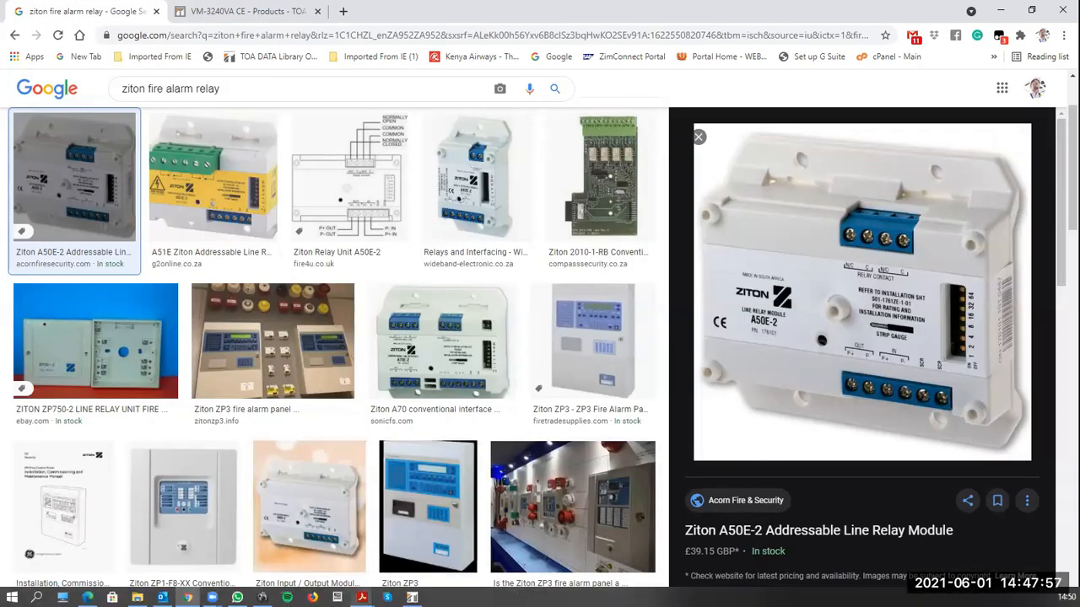
left_click(411, 597)
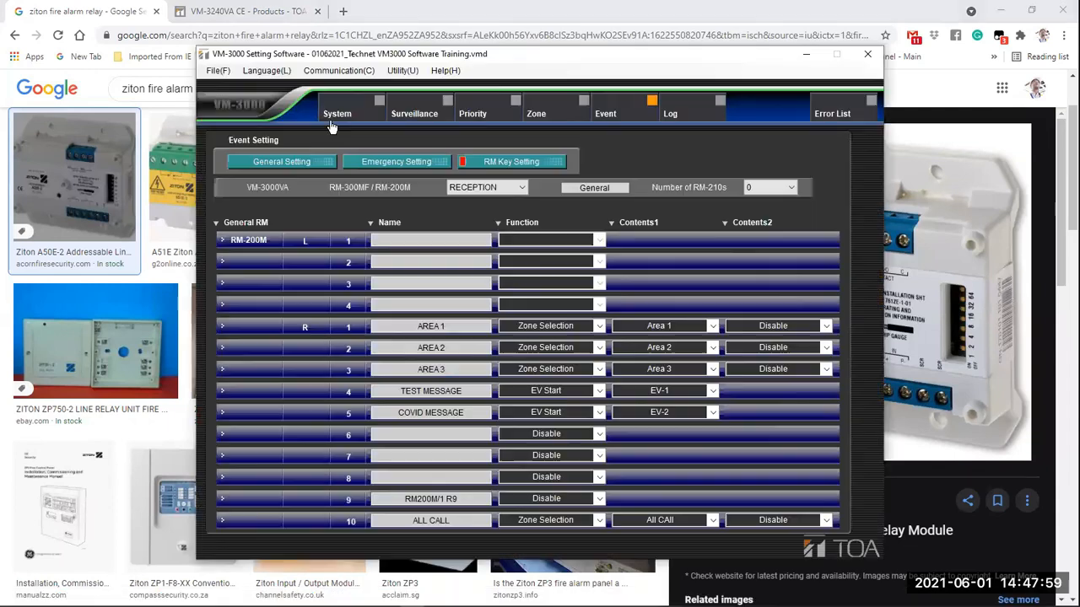
left_click(338, 71)
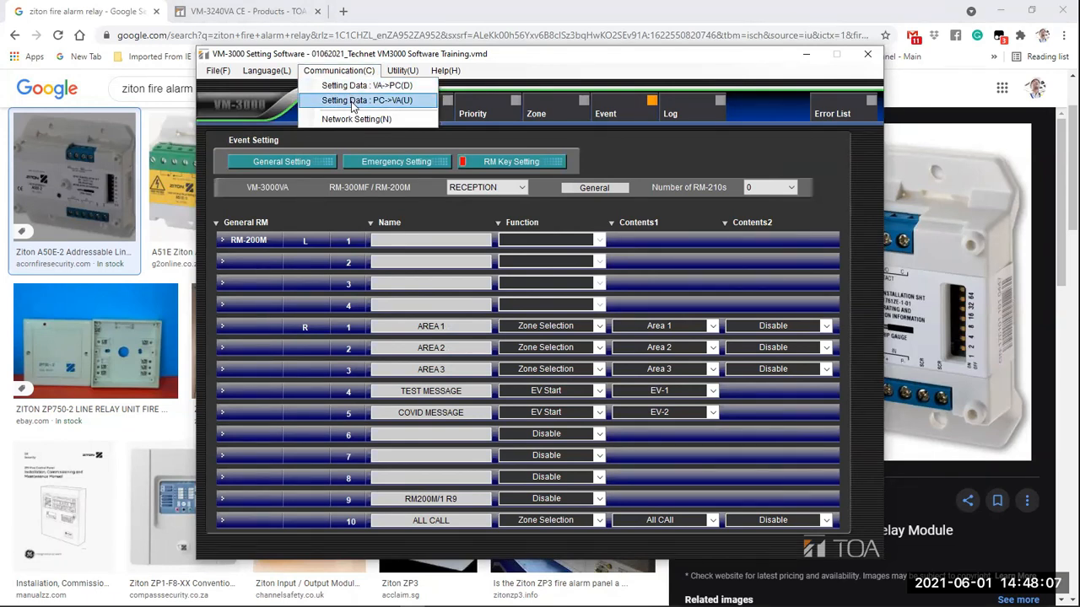
left_click(403, 70)
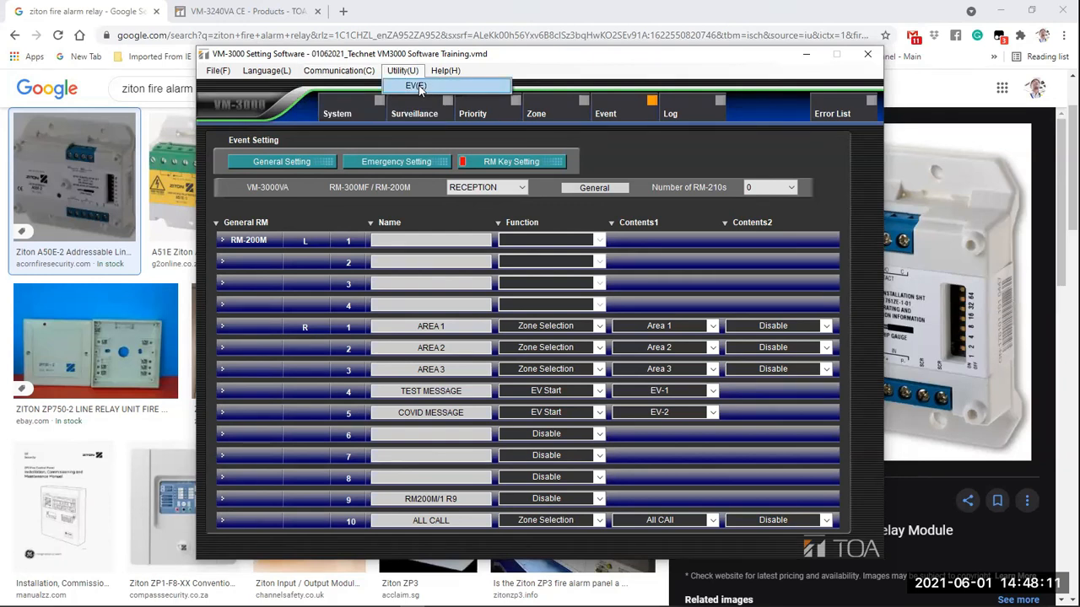
left_click(419, 88)
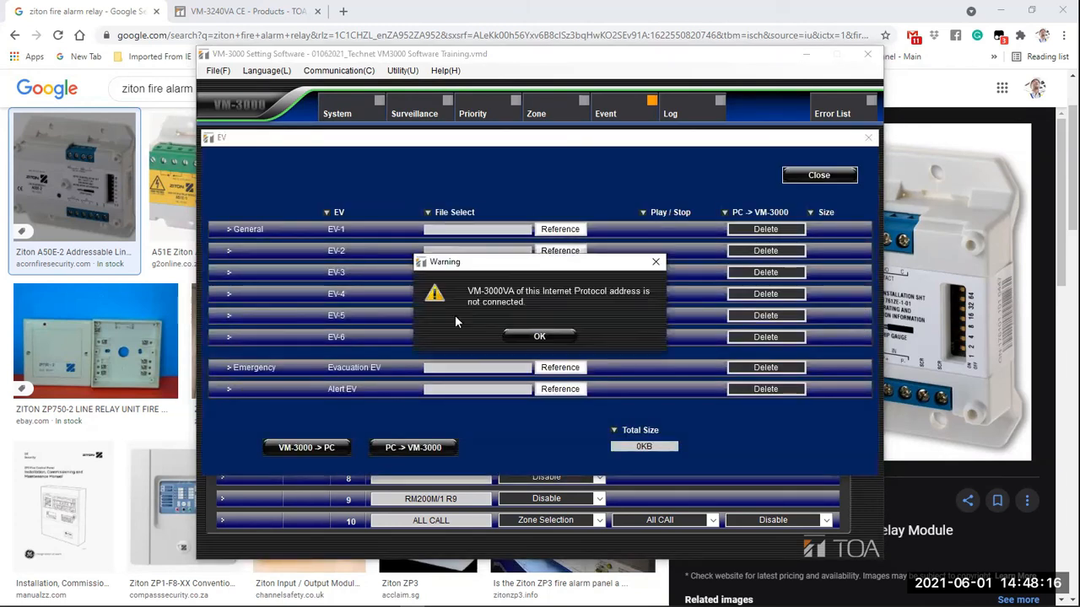
left_click(538, 337)
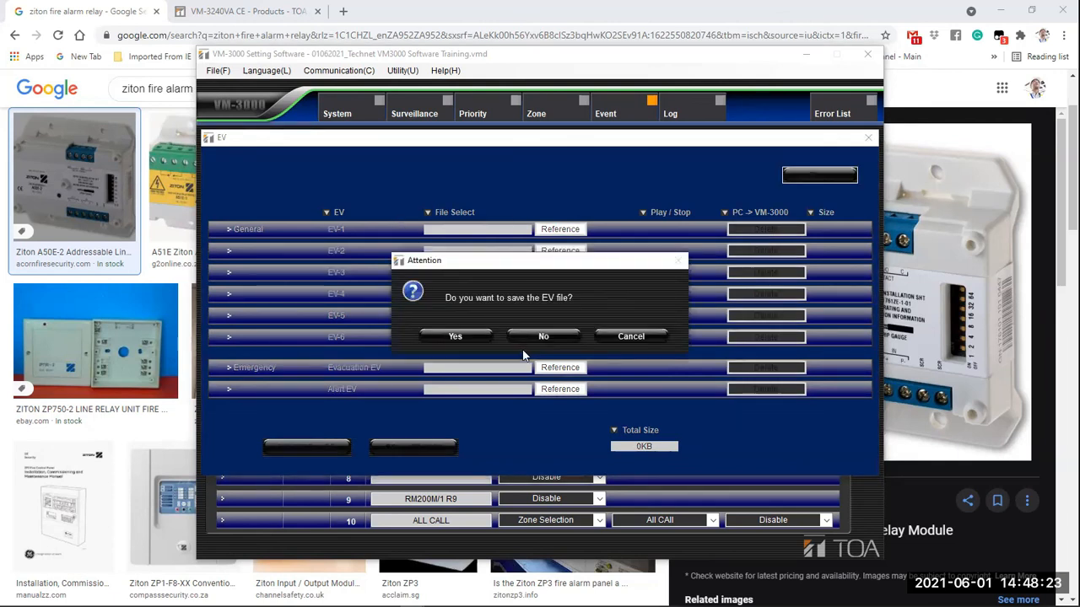
left_click(540, 336)
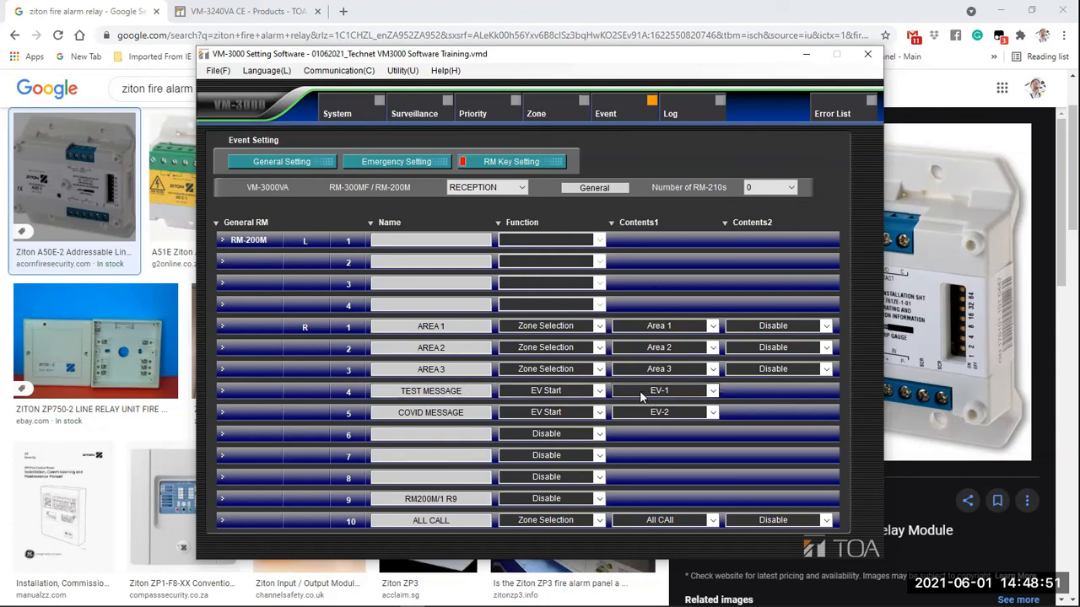
Reopen the EV message utility, try to browse for the EV-1 file and dismiss the warning
left_click(403, 74)
left_click(432, 90)
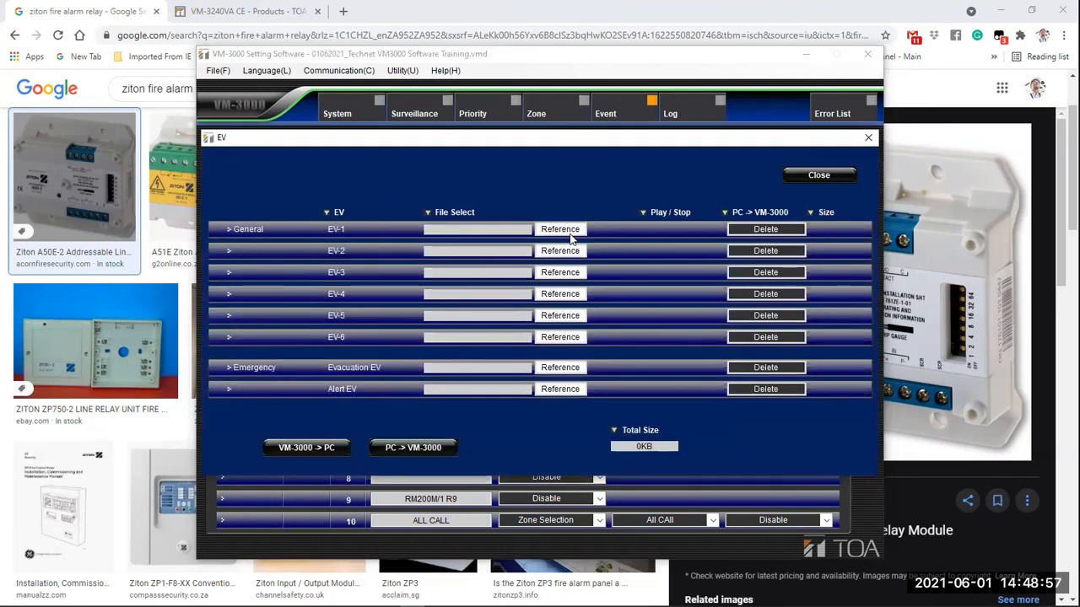
left_click(540, 234)
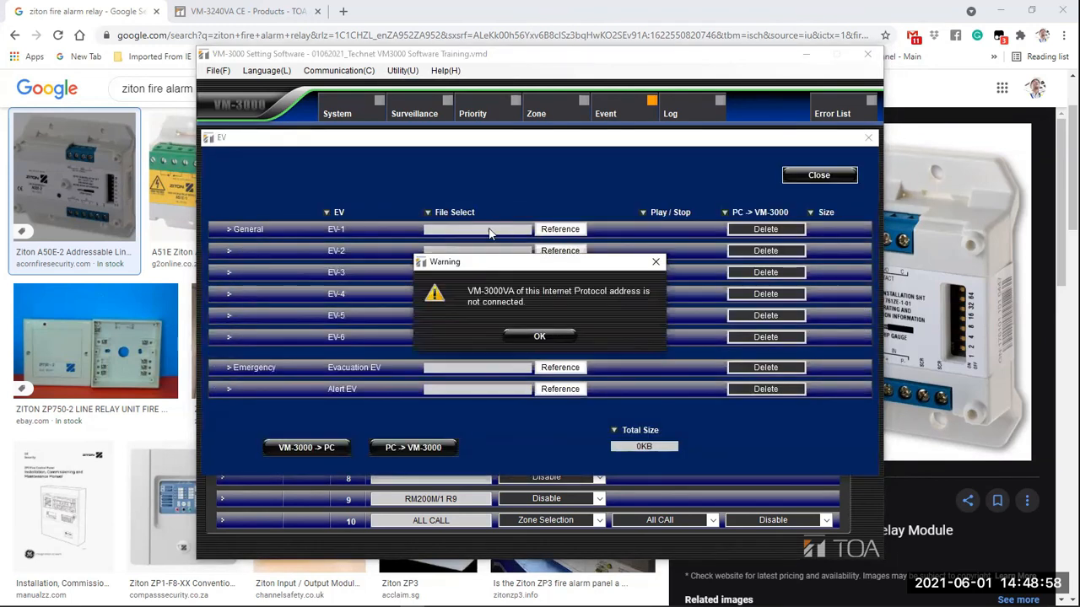
left_click(537, 336)
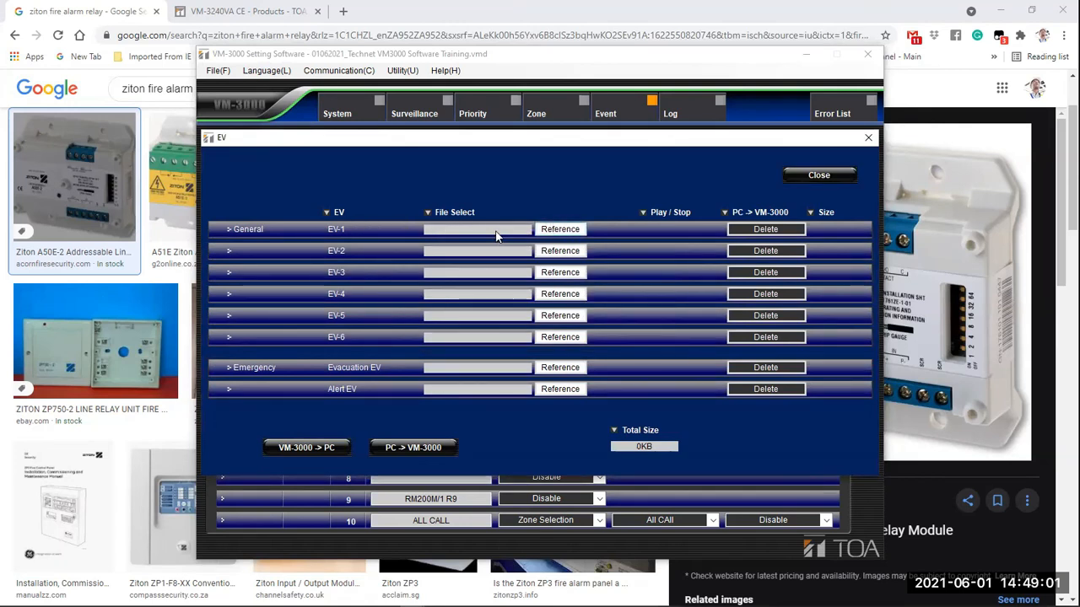